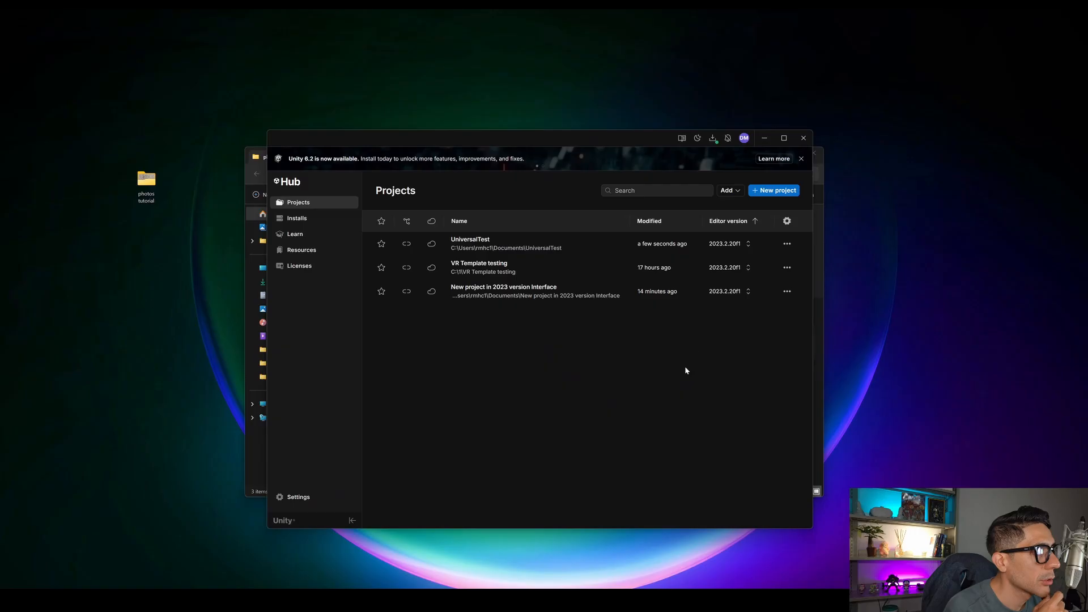
Bring the "photos tutorial" folder window forward from behind Unity Hub and close it.
{"action": "mouse_move", "coordinate": [513, 144]}
{"action": "left_mouse_down"}
{"action": "mouse_move", "coordinate": [499, 148]}
{"action": "mouse_move", "coordinate": [556, 150]}
{"action": "mouse_move", "coordinate": [534, 143]}
{"action": "left_mouse_up"}
{"action": "left_click", "coordinate": [275, 162]}
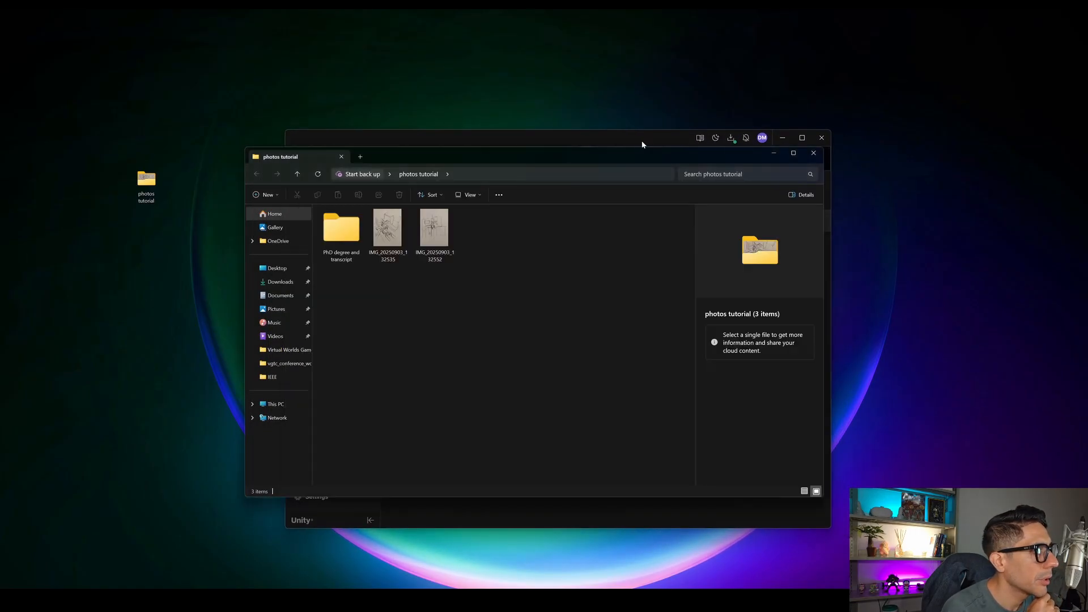
{"action": "left_click_drag", "start_coordinate": [716, 158], "coordinate": [715, 167]}
{"action": "left_click", "coordinate": [812, 161]}
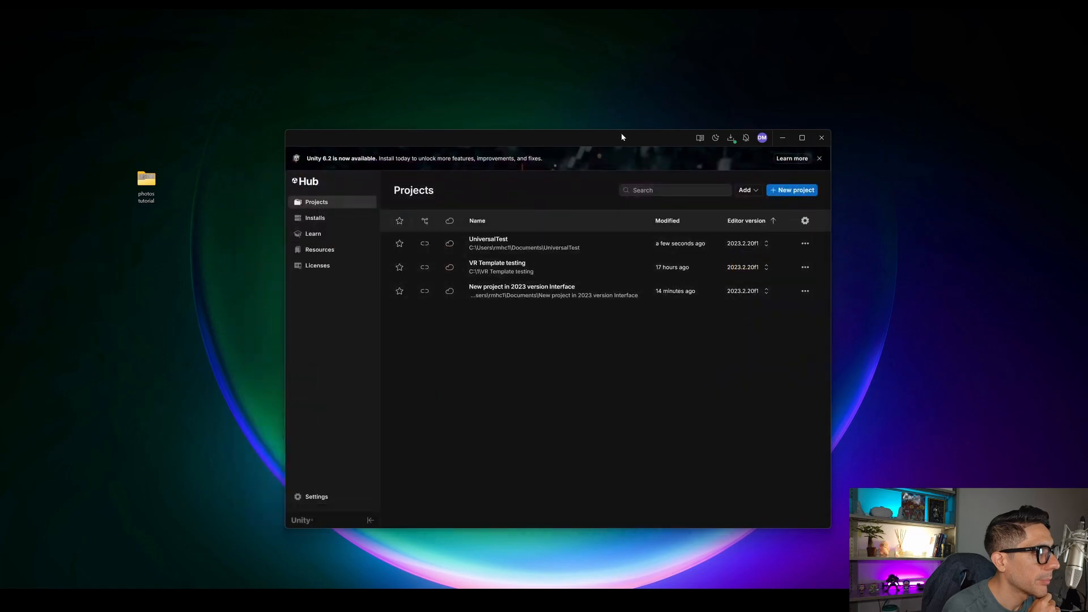
Start a new project with editor version 2023.2.20f1 and the Universal 3D template.
{"action": "left_click_drag", "start_coordinate": [622, 137], "coordinate": [602, 133]}
{"action": "left_click", "coordinate": [769, 184]}
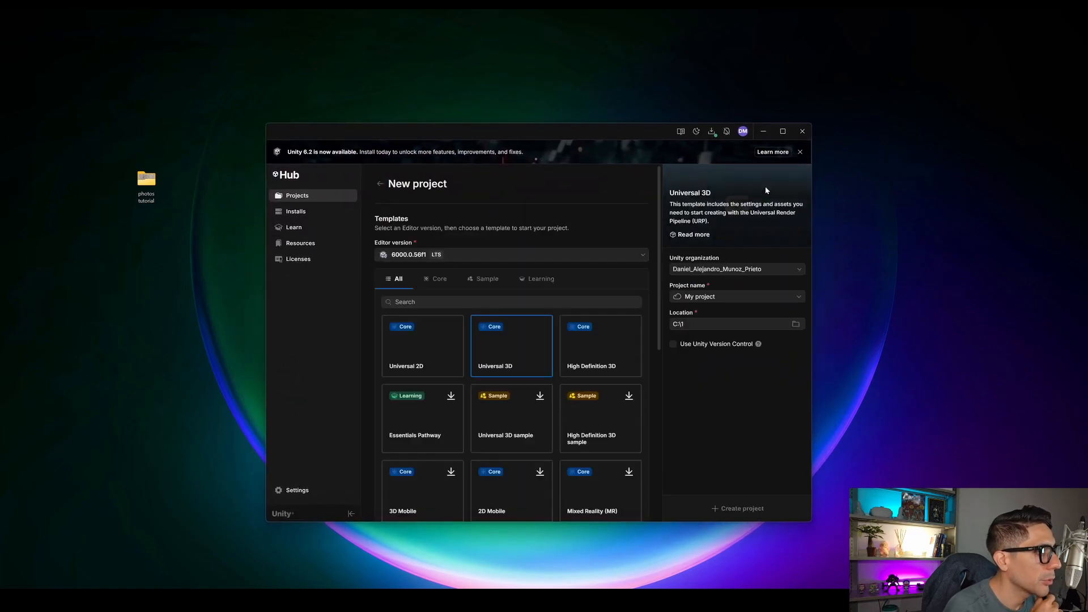
{"action": "scroll", "coordinate": [557, 324], "scroll_direction": "down", "scroll_amount": 4}
{"action": "scroll", "coordinate": [556, 322], "scroll_direction": "up", "scroll_amount": 5}
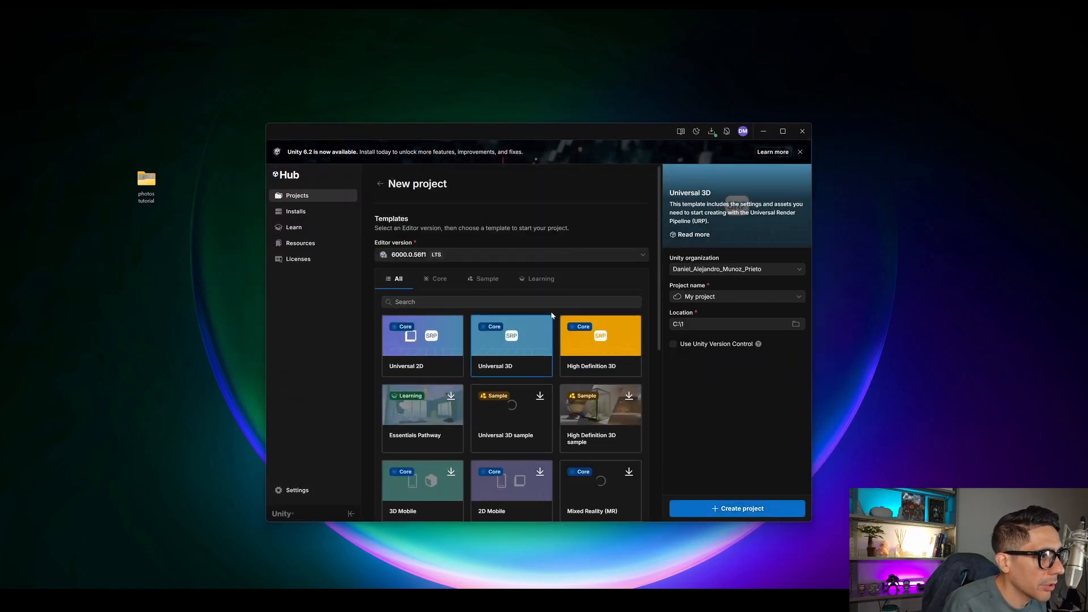
{"action": "left_click", "coordinate": [425, 255]}
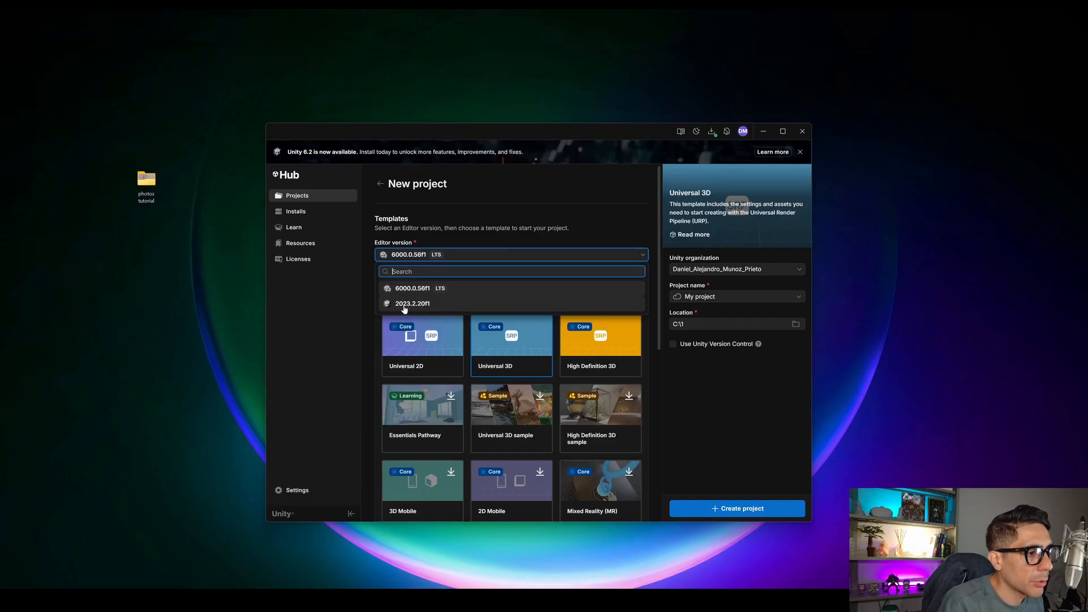
{"action": "left_click", "coordinate": [408, 306]}
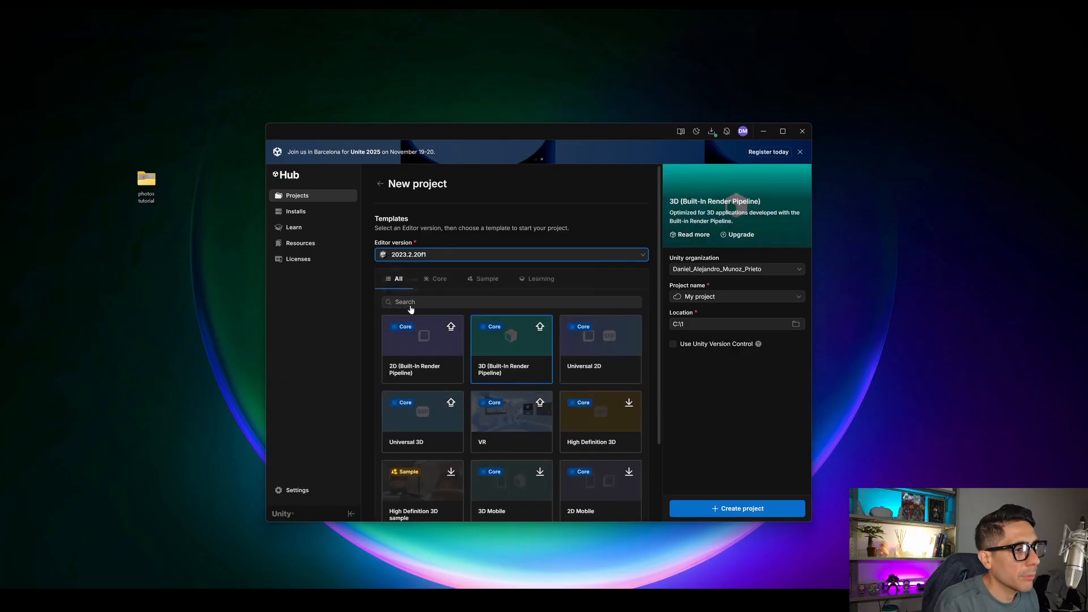
{"action": "scroll", "coordinate": [478, 233], "scroll_direction": "down", "scroll_amount": 3}
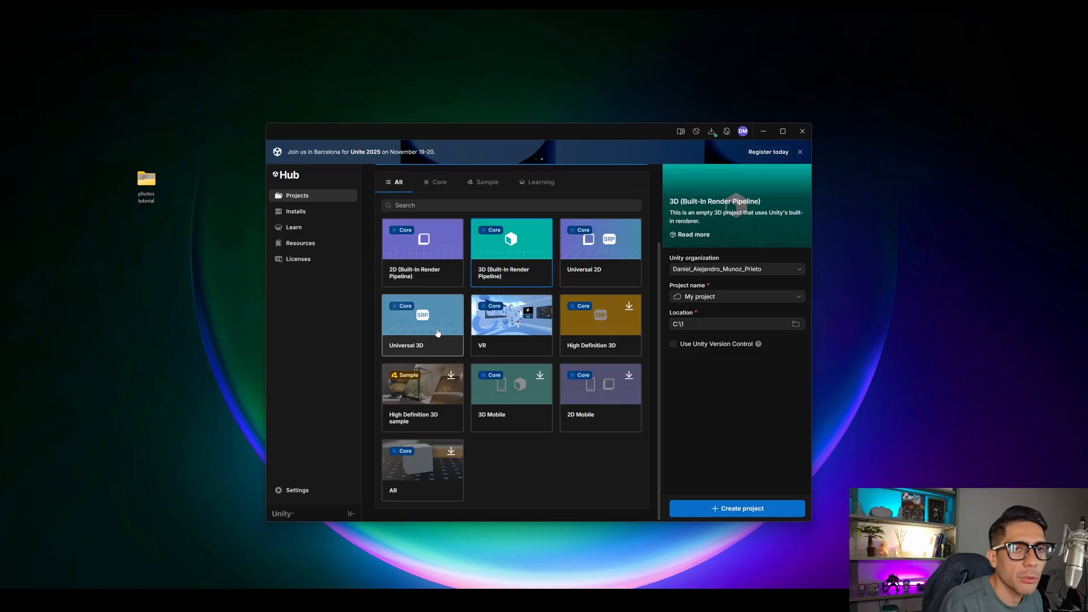
{"action": "left_click", "coordinate": [427, 330]}
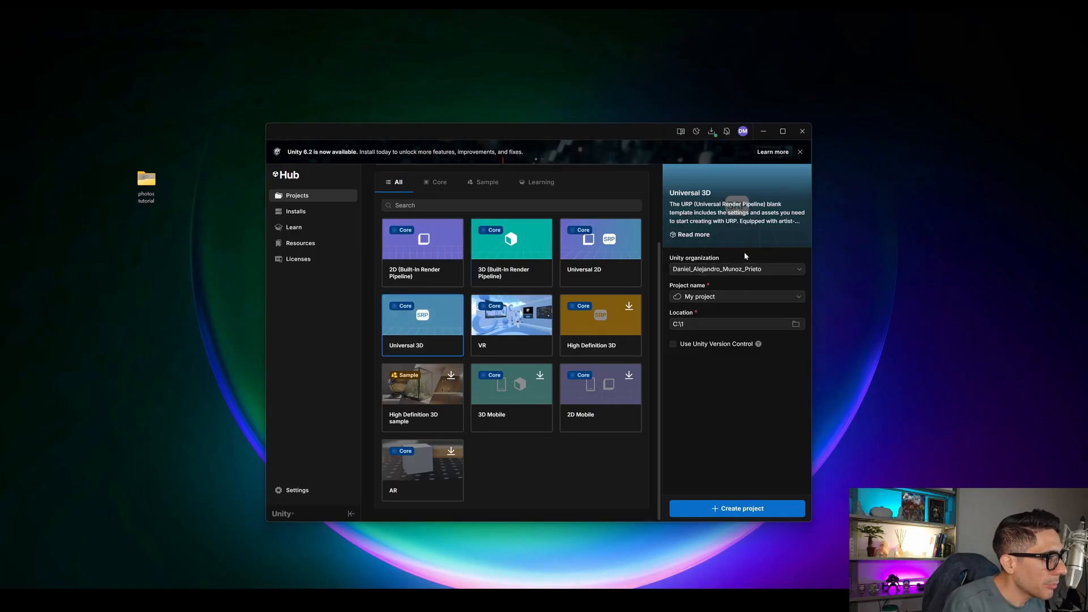
Name the project TutorialProbuilder and create it, keeping the default organization.
{"action": "left_click", "coordinate": [773, 269]}
{"action": "left_click", "coordinate": [731, 281]}
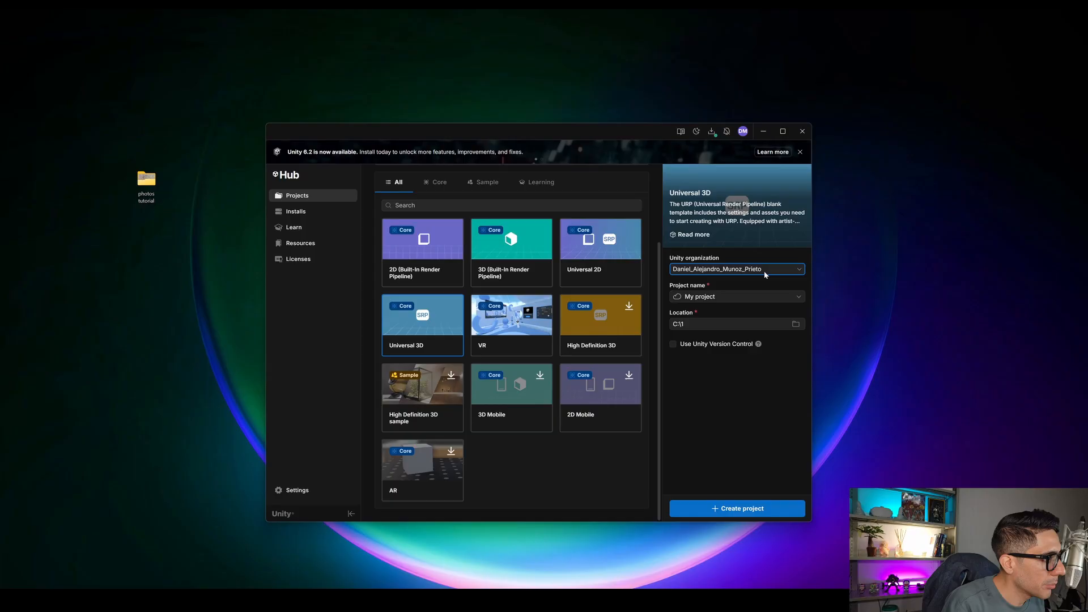
{"action": "left_click", "coordinate": [732, 297]}
{"action": "triple_click", "coordinate": [722, 296]}
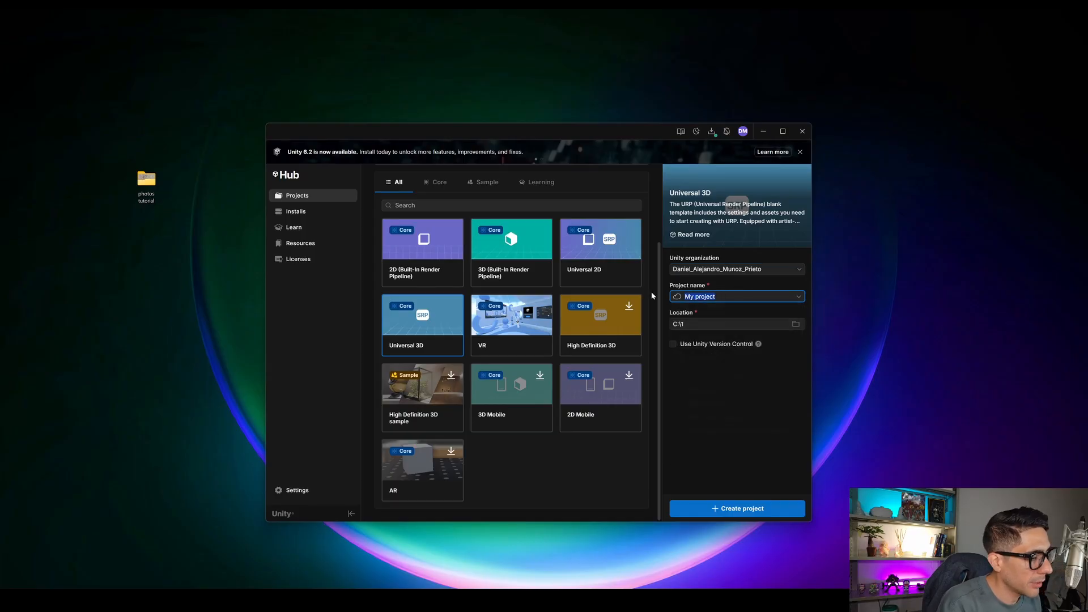
{"action": "key", "text": "BackSpace"}
{"action": "type", "text": "Tutorial"}
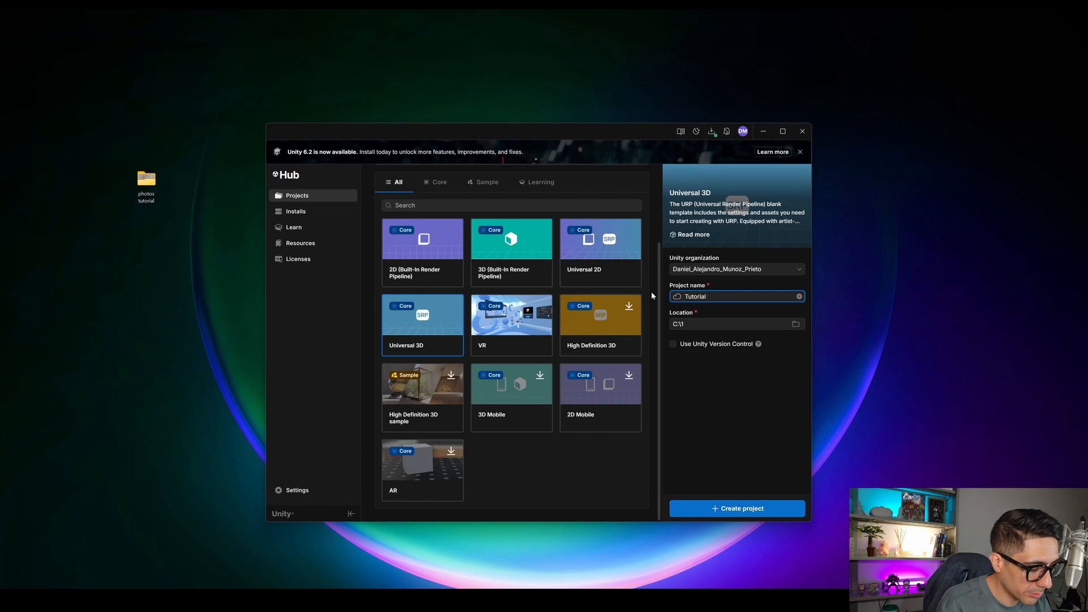
{"action": "type", "text": "Probu"}
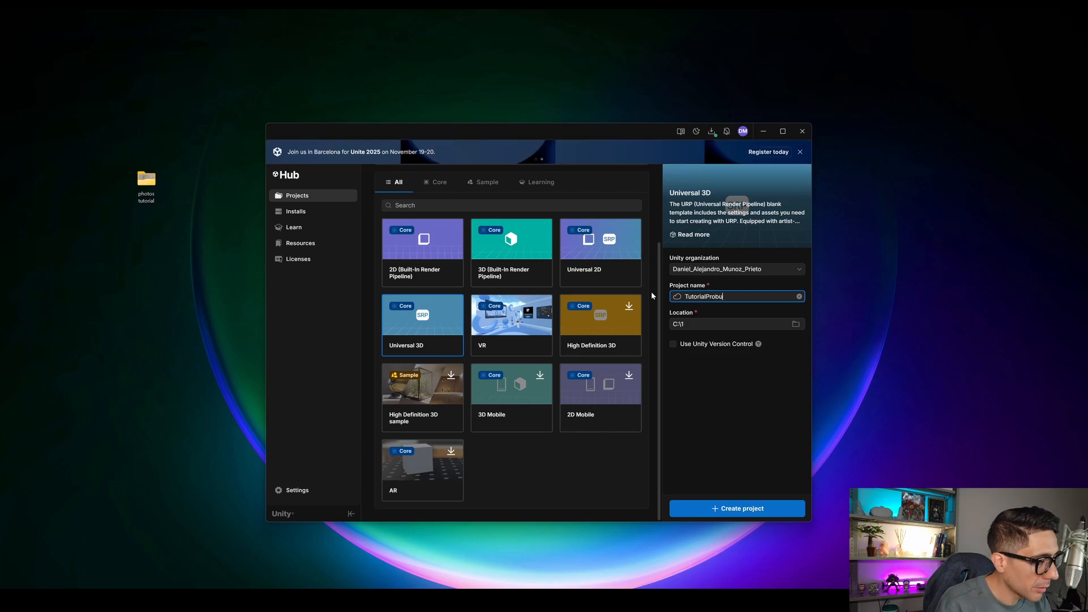
{"action": "type", "text": "ilder"}
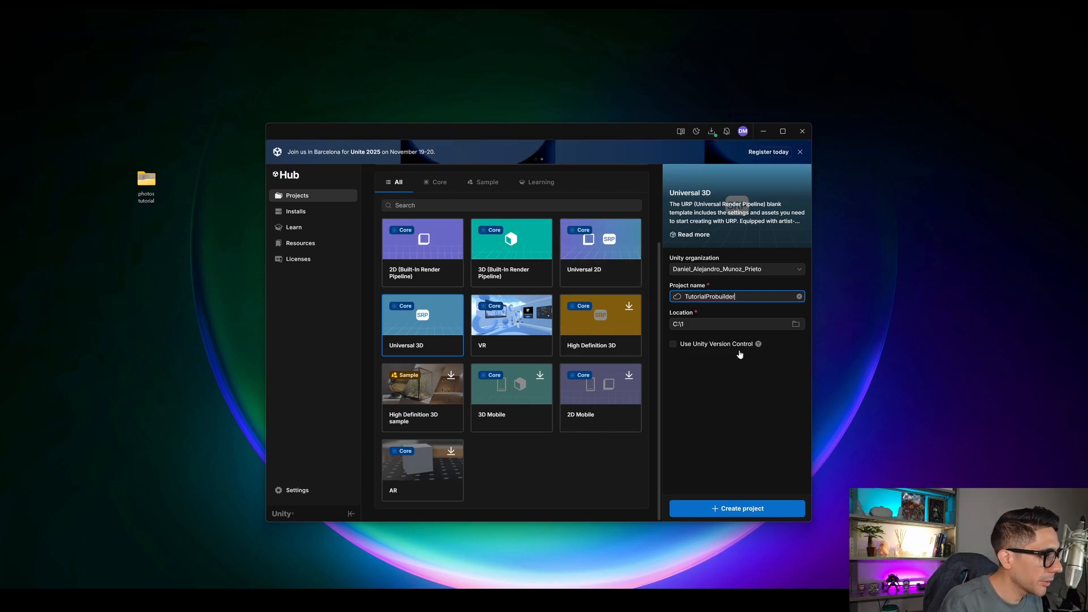
{"action": "left_click", "coordinate": [737, 422]}
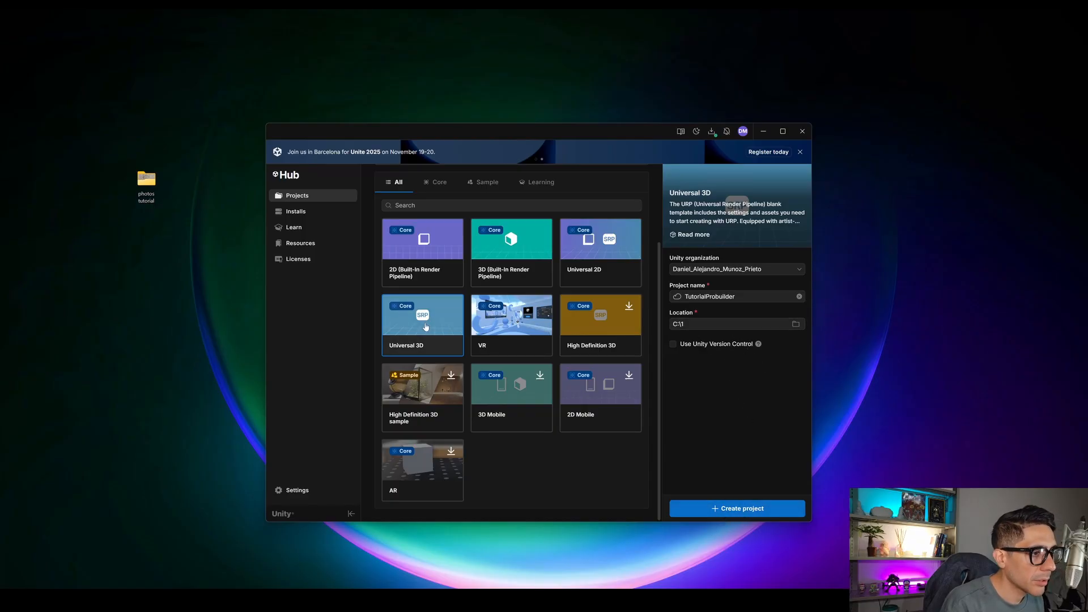
{"action": "left_click", "coordinate": [747, 509]}
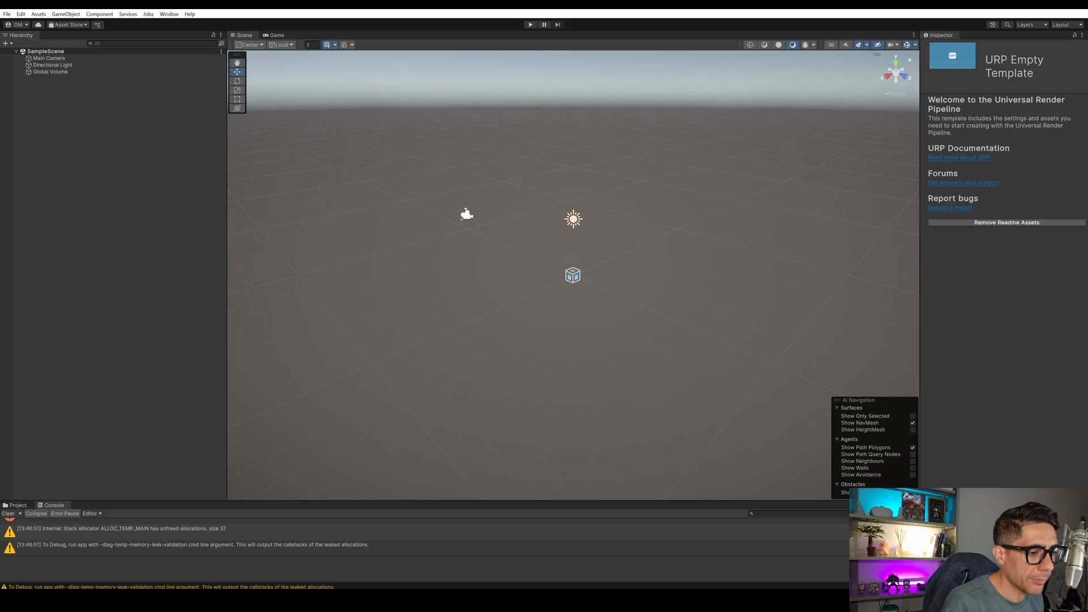
Clear all messages from the console.
{"action": "left_click", "coordinate": [8, 513]}
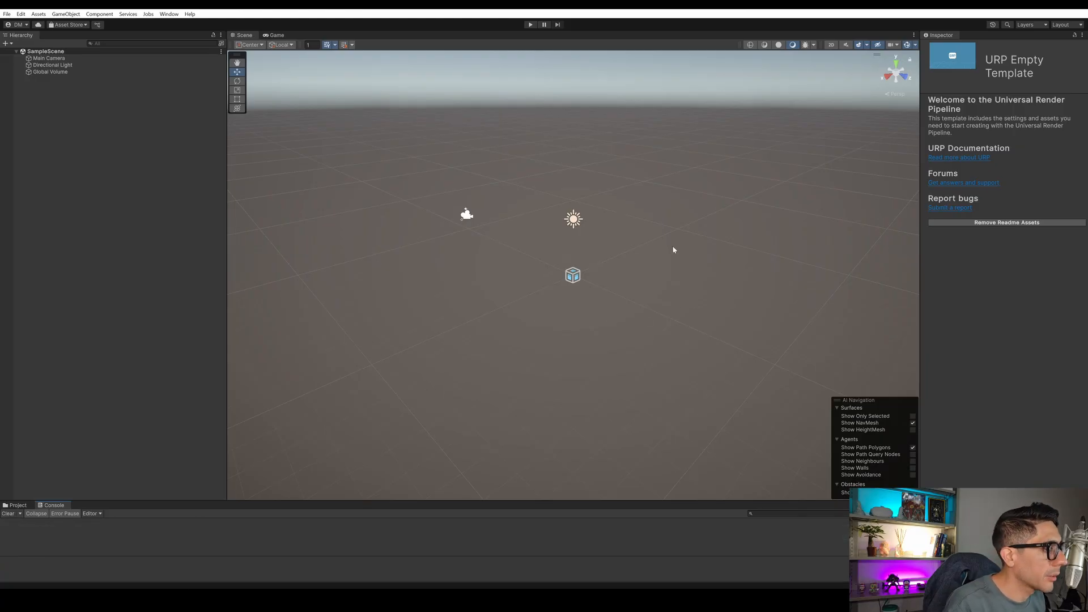
{"action": "left_click", "coordinate": [167, 14]}
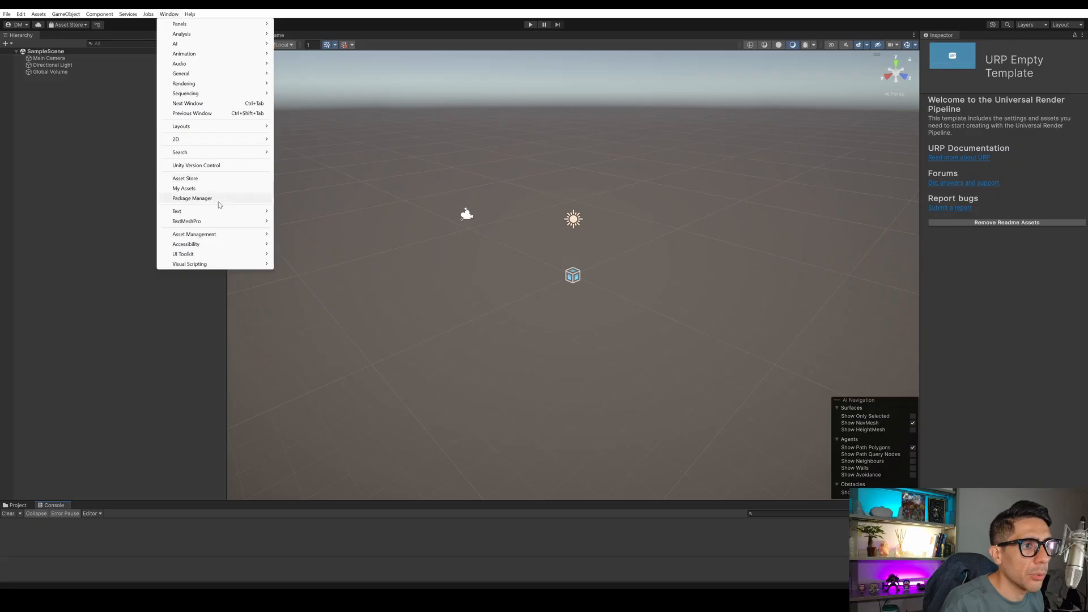
{"action": "left_click", "coordinate": [192, 199]}
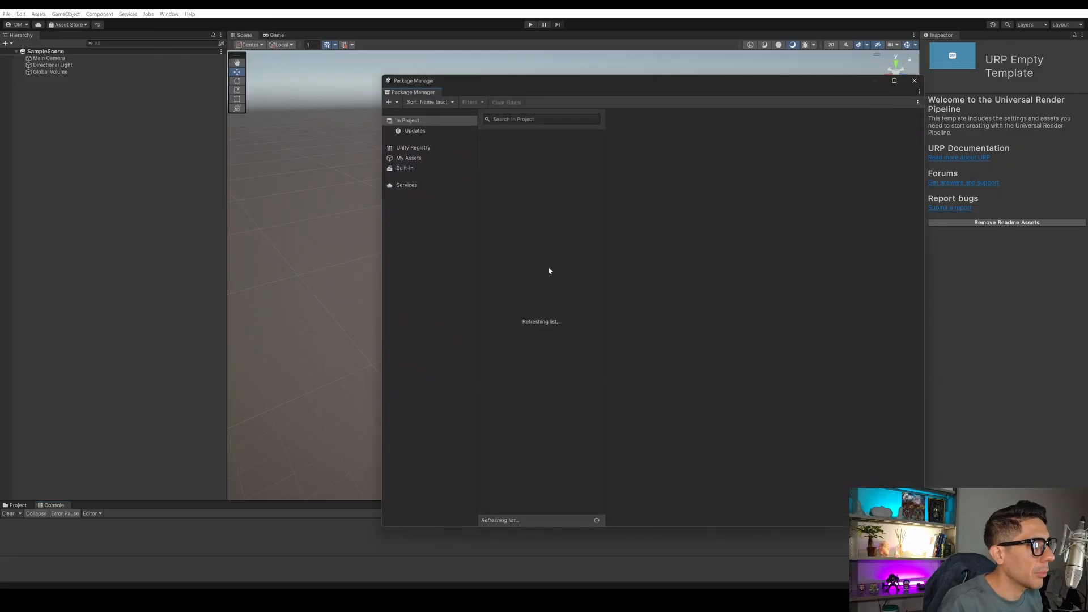
{"action": "left_click_drag", "start_coordinate": [625, 90], "coordinate": [590, 92]}
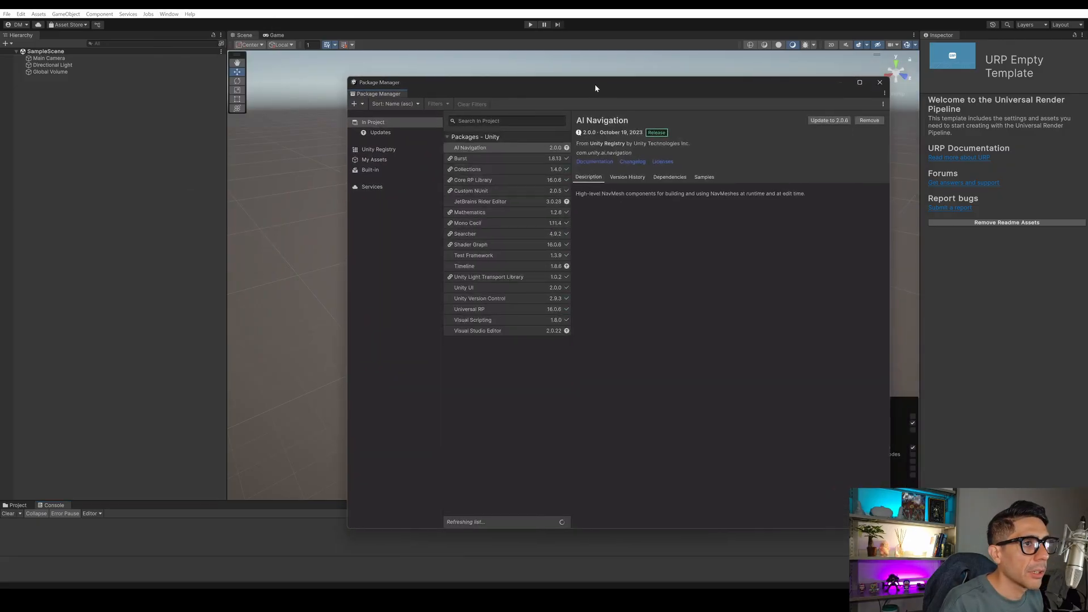
{"action": "left_click", "coordinate": [879, 82]}
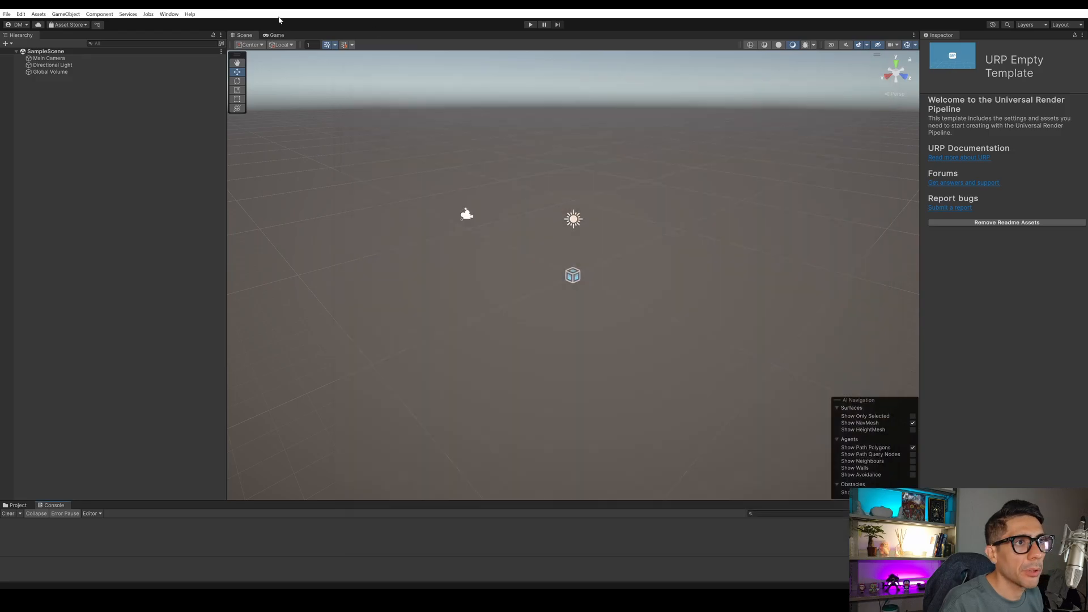
Find ProBuilder in the Unity Registry by searching for "pro", install it, and close the Package Manager.
{"action": "left_click", "coordinate": [169, 14]}
{"action": "left_click", "coordinate": [214, 199]}
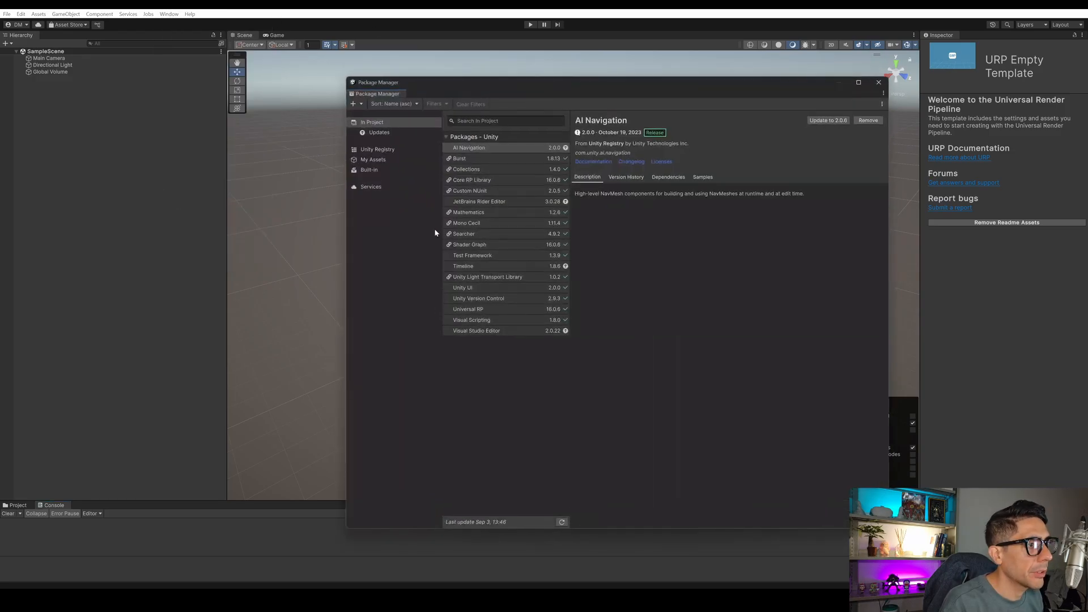
{"action": "left_click", "coordinate": [378, 149]}
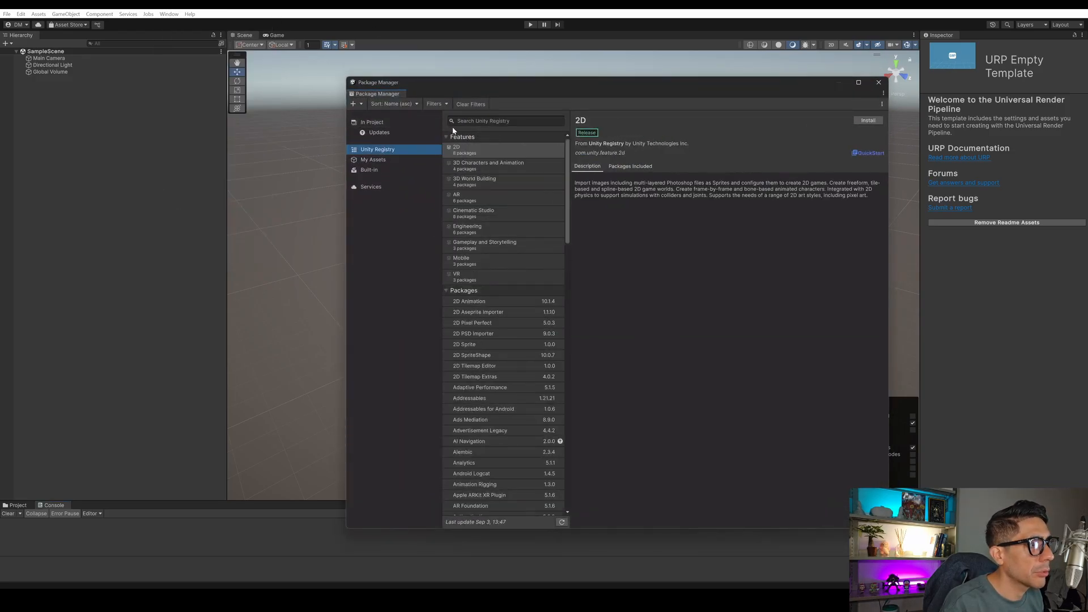
{"action": "left_click", "coordinate": [472, 121]}
{"action": "type", "text": "pro"}
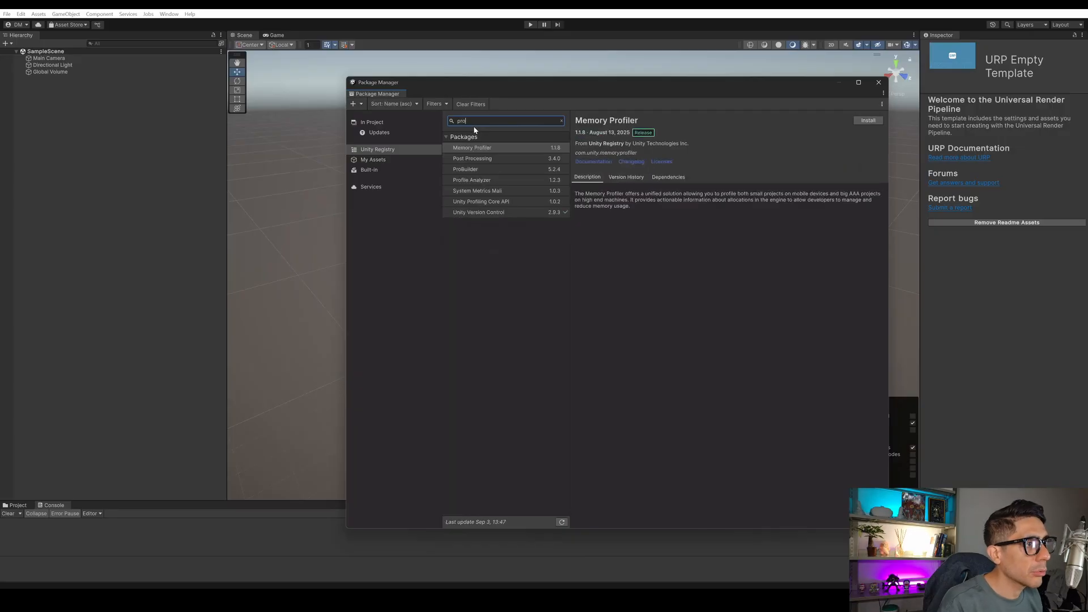
{"action": "left_click", "coordinate": [484, 169]}
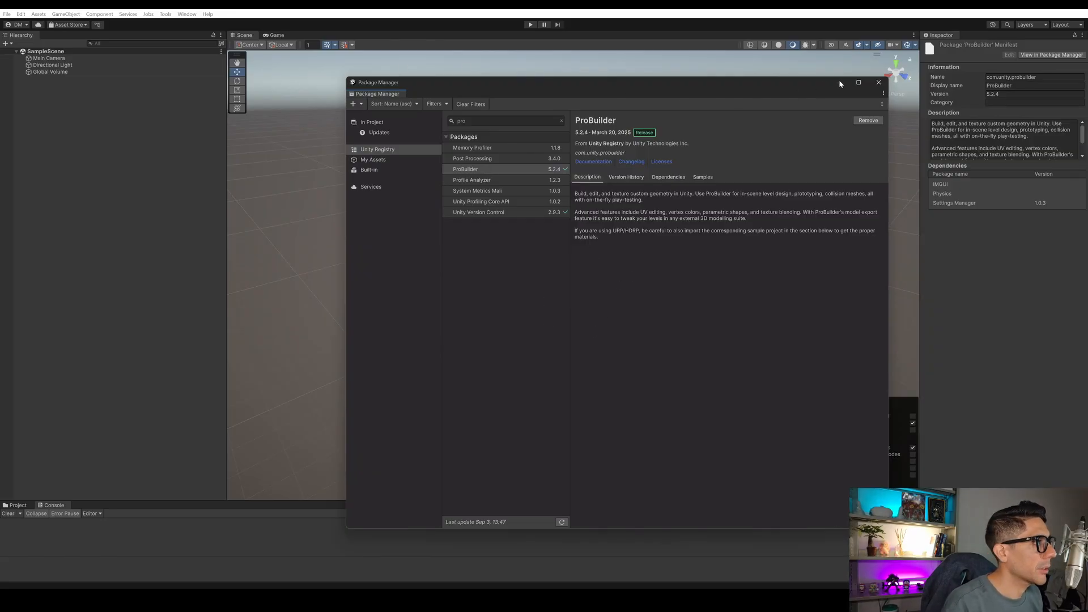
{"action": "left_click", "coordinate": [879, 83]}
Open the ProBuilder tool window and move it away from the Hierarchy, over the scene view.
{"action": "left_click", "coordinate": [166, 14]}
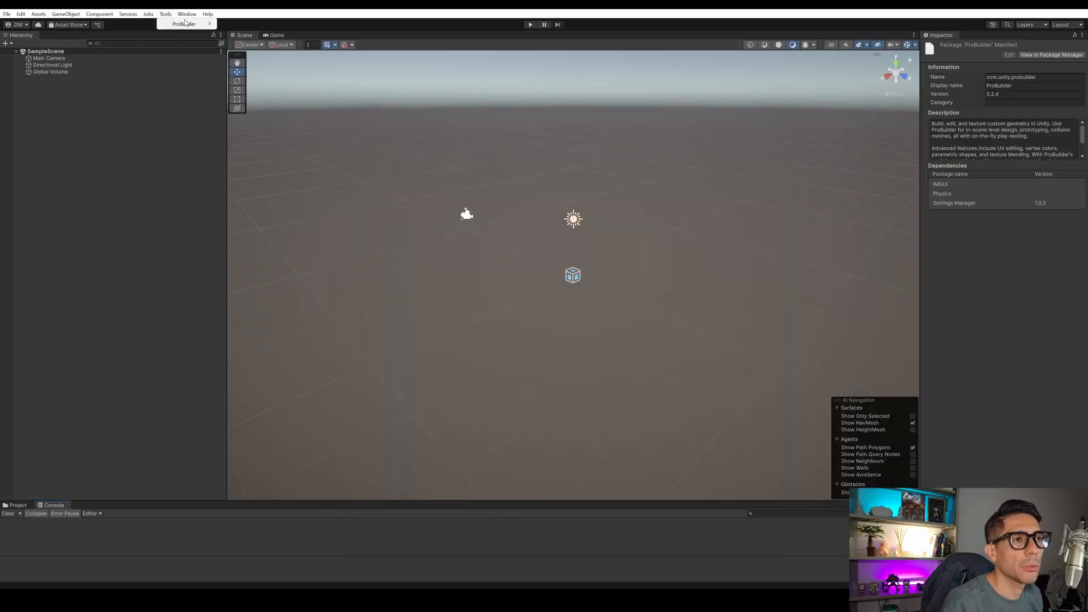
{"action": "mouse_move", "coordinate": [176, 26]}
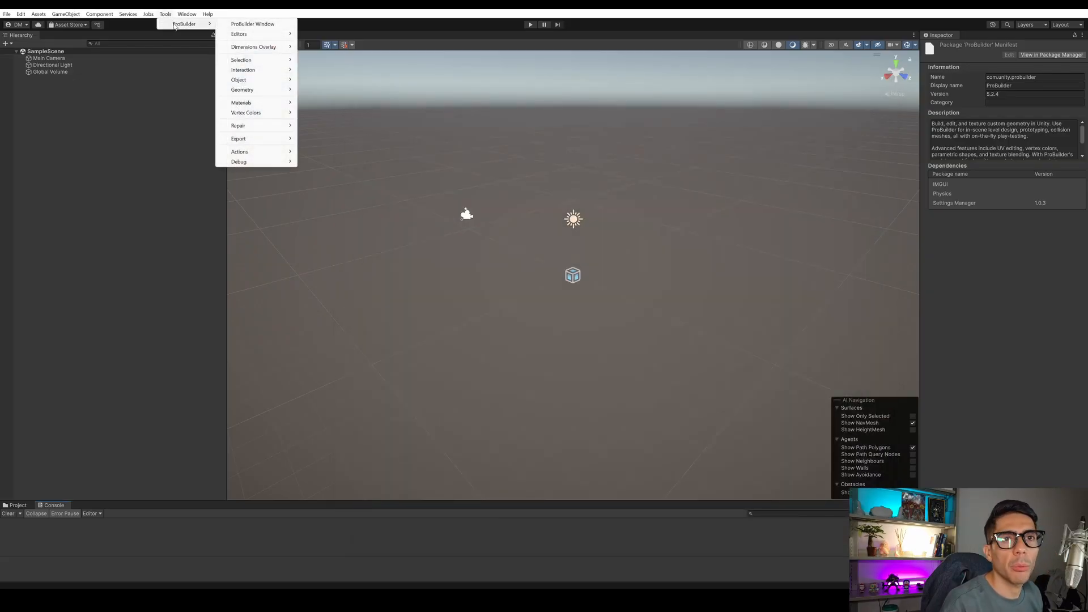
{"action": "left_click", "coordinate": [262, 25]}
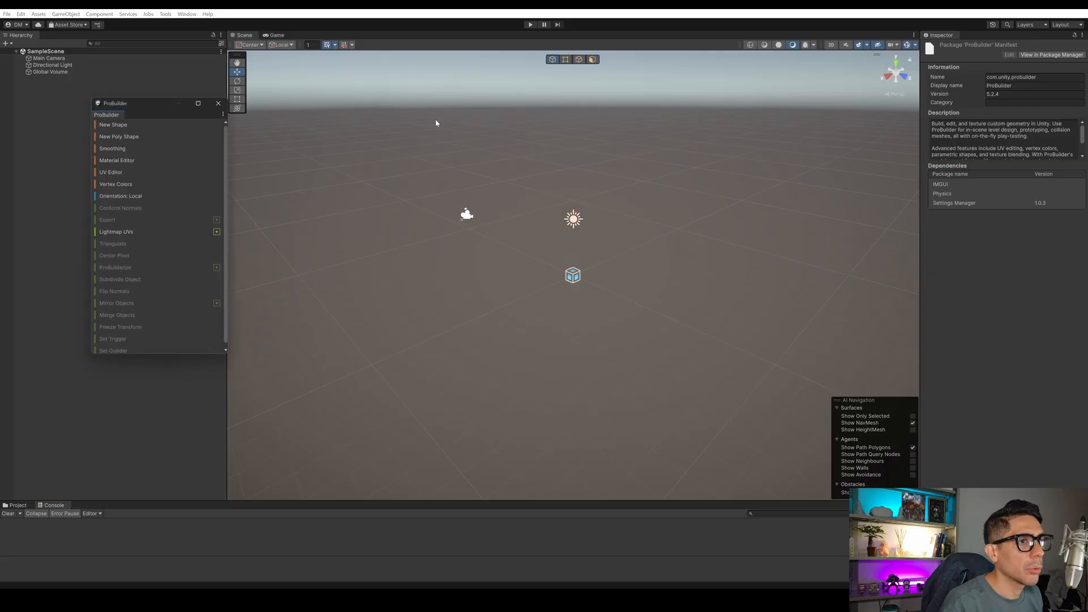
{"action": "left_click_drag", "start_coordinate": [167, 106], "coordinate": [844, 151]}
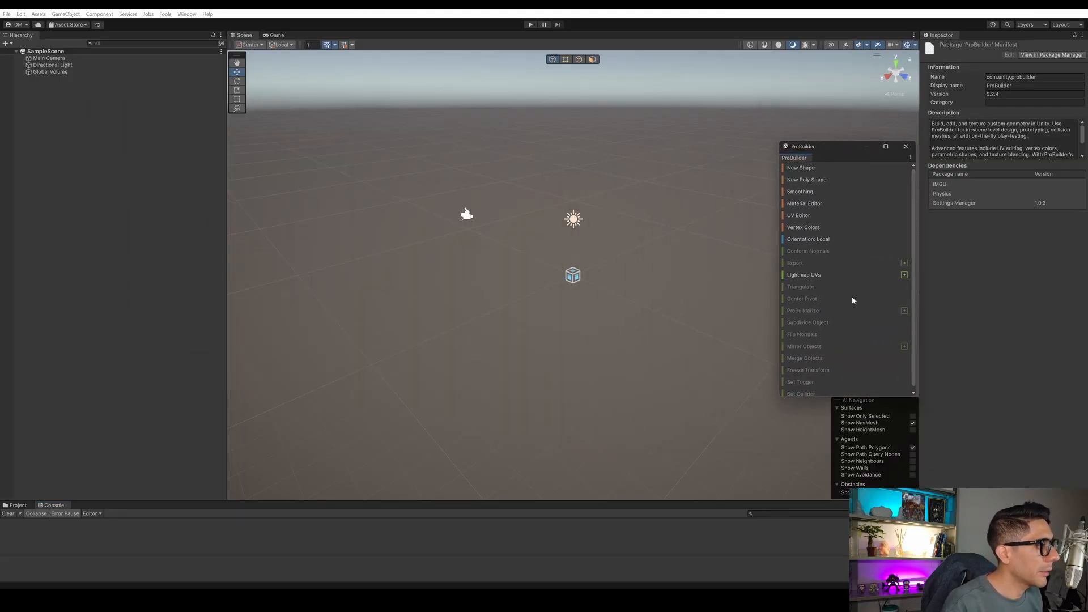
{"action": "scroll", "coordinate": [600, 283], "scroll_direction": "up", "scroll_amount": 5}
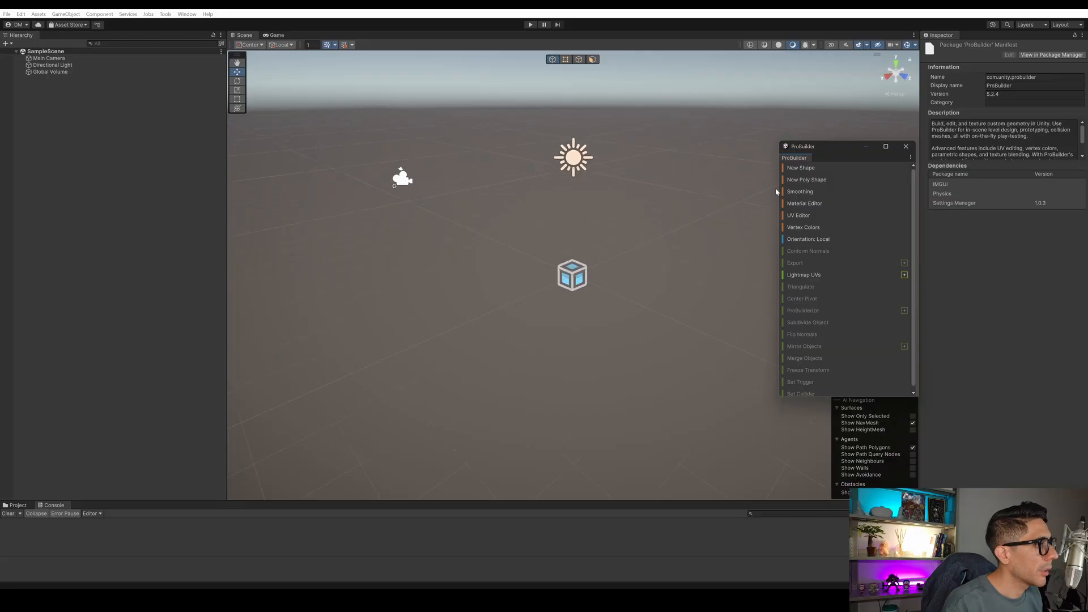
Start ProBuilder's New Shape tool and move the ProBuilder window over the Hierarchy, uncovering the shape options.
{"action": "left_click", "coordinate": [803, 171]}
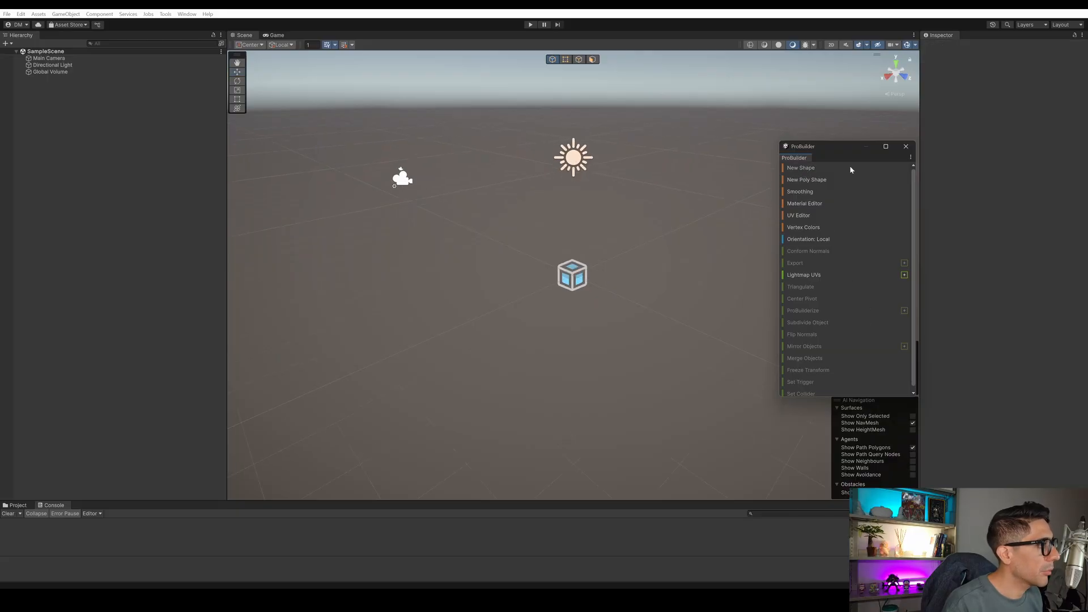
{"action": "left_click_drag", "start_coordinate": [846, 146], "coordinate": [410, 117]}
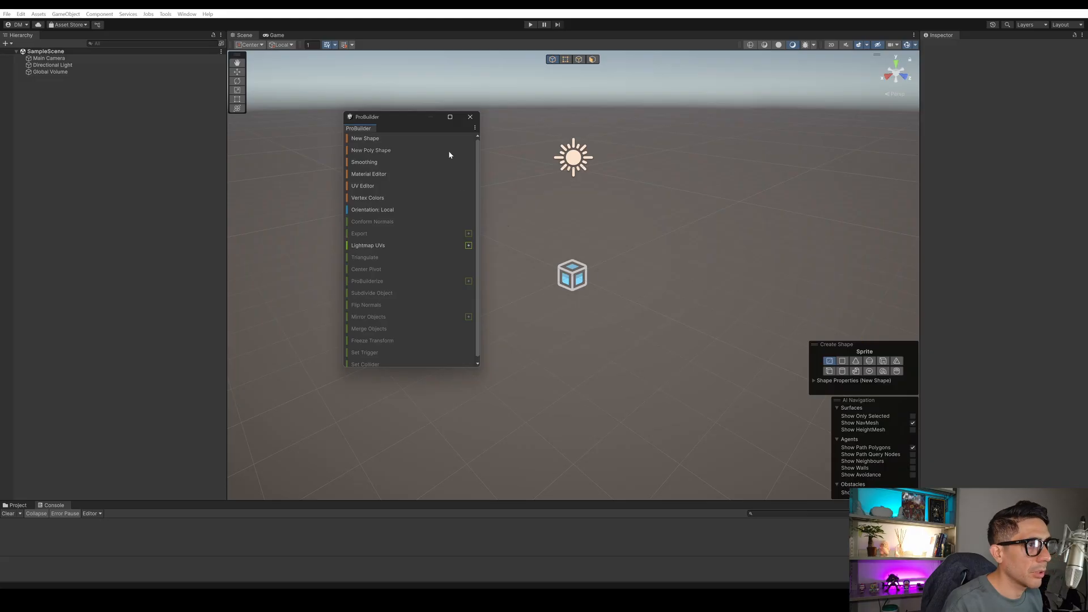
{"action": "left_click_drag", "start_coordinate": [412, 118], "coordinate": [154, 152]}
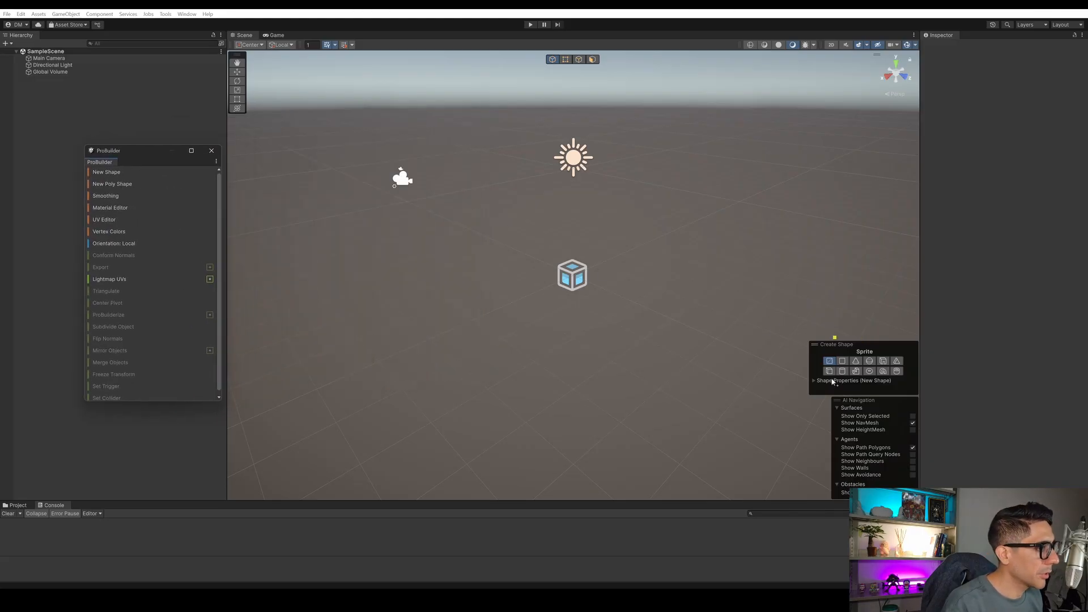
{"action": "left_click", "coordinate": [110, 185]}
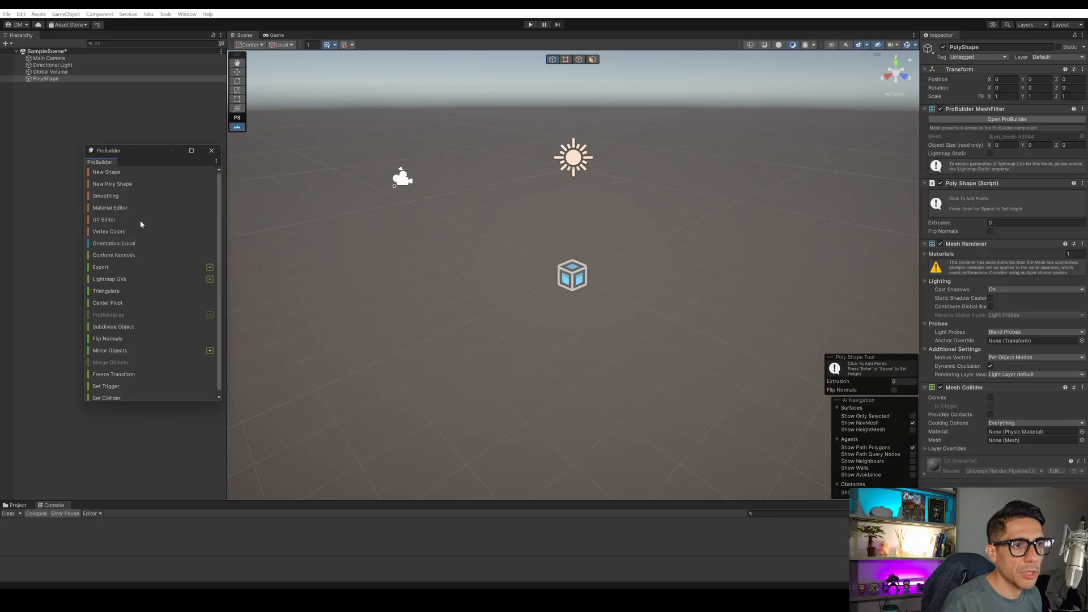
{"action": "left_click", "coordinate": [114, 198]}
{"action": "left_click", "coordinate": [226, 133]}
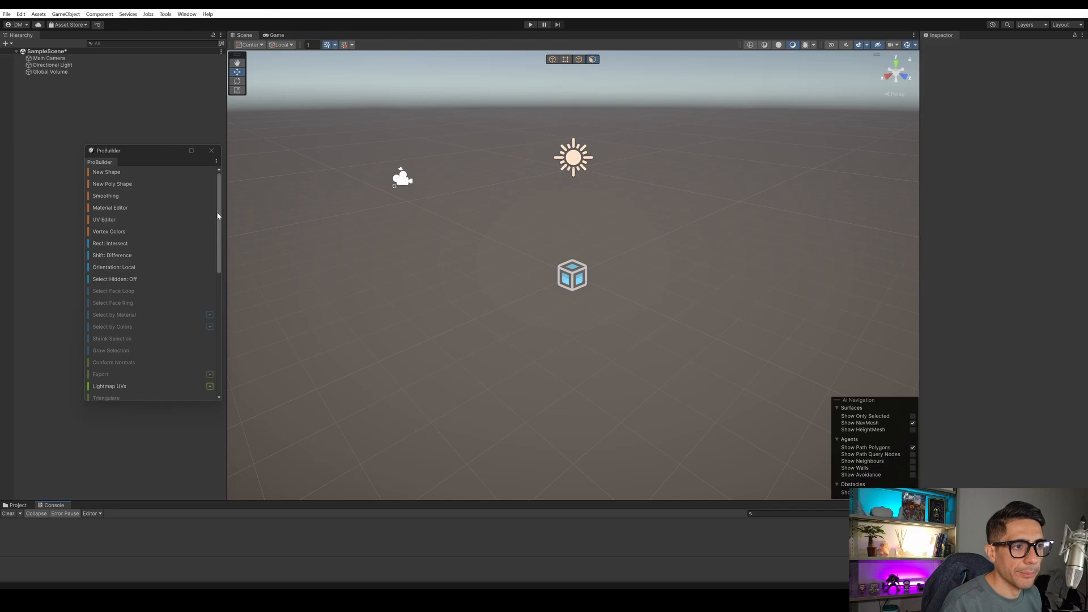
{"action": "mouse_move", "coordinate": [220, 218]}
{"action": "left_mouse_down"}
{"action": "mouse_move", "coordinate": [221, 352]}
{"action": "mouse_move", "coordinate": [220, 200]}
{"action": "left_mouse_up"}
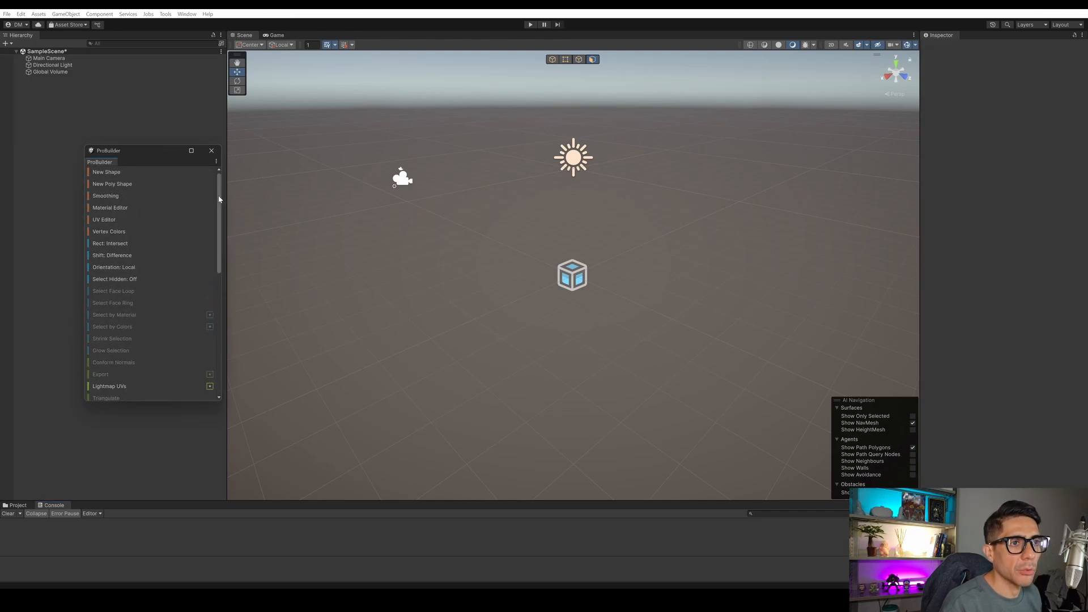
Try to draw a cube with ProBuilder's New Shape tool near the scene's centre, and undo it.
{"action": "mouse_move", "coordinate": [150, 155]}
{"action": "left_mouse_down"}
{"action": "mouse_move", "coordinate": [162, 151]}
{"action": "mouse_move", "coordinate": [148, 159]}
{"action": "left_mouse_up"}
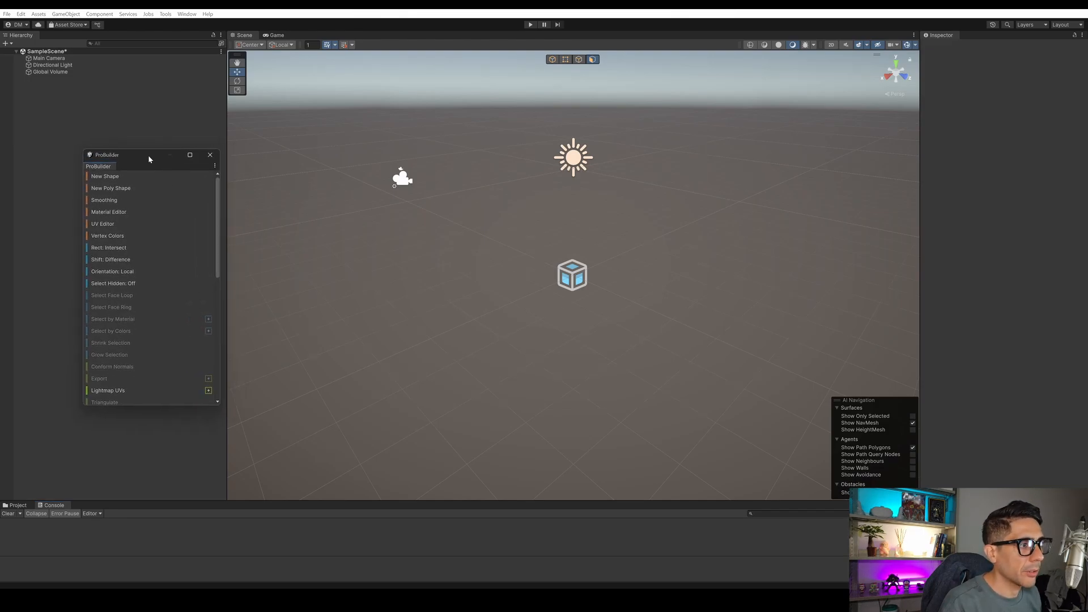
{"action": "left_click", "coordinate": [106, 178]}
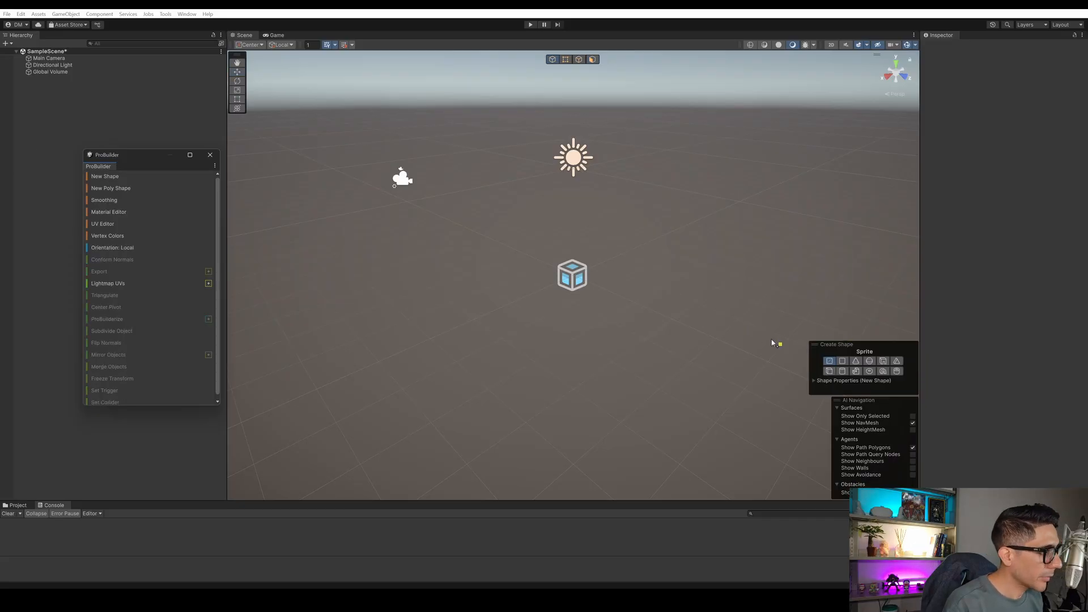
{"action": "left_click", "coordinate": [831, 371]}
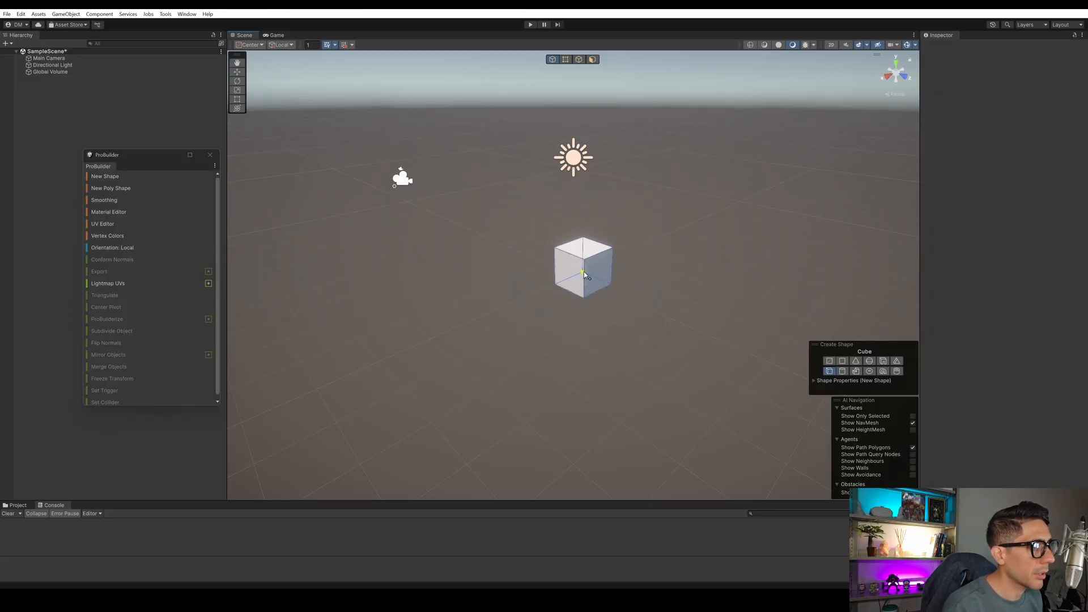
{"action": "left_click_drag", "start_coordinate": [618, 258], "coordinate": [649, 233]}
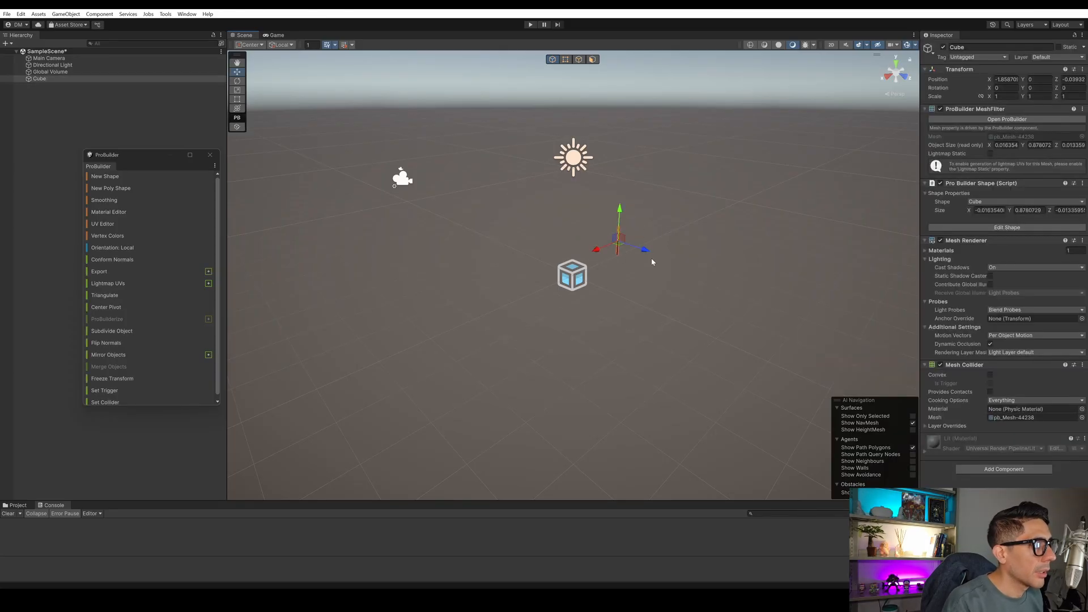
{"action": "key", "text": "ctrl+z"}
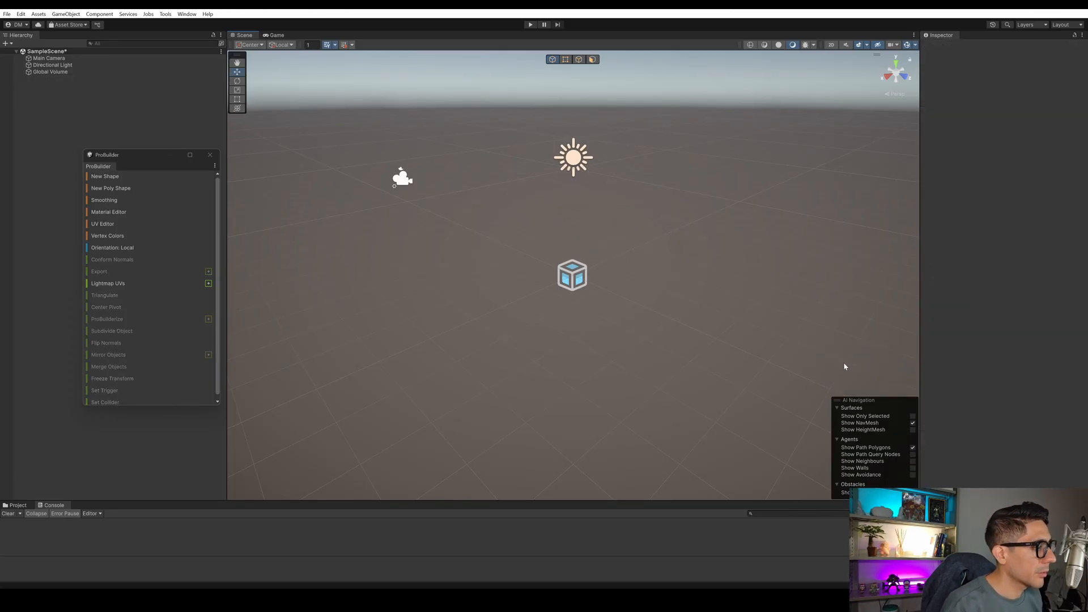
Draw a ProBuilder cube shape about 2.34 × 1.47 × 1.47 near the scene's centre and delete it.
{"action": "left_click", "coordinate": [119, 177]}
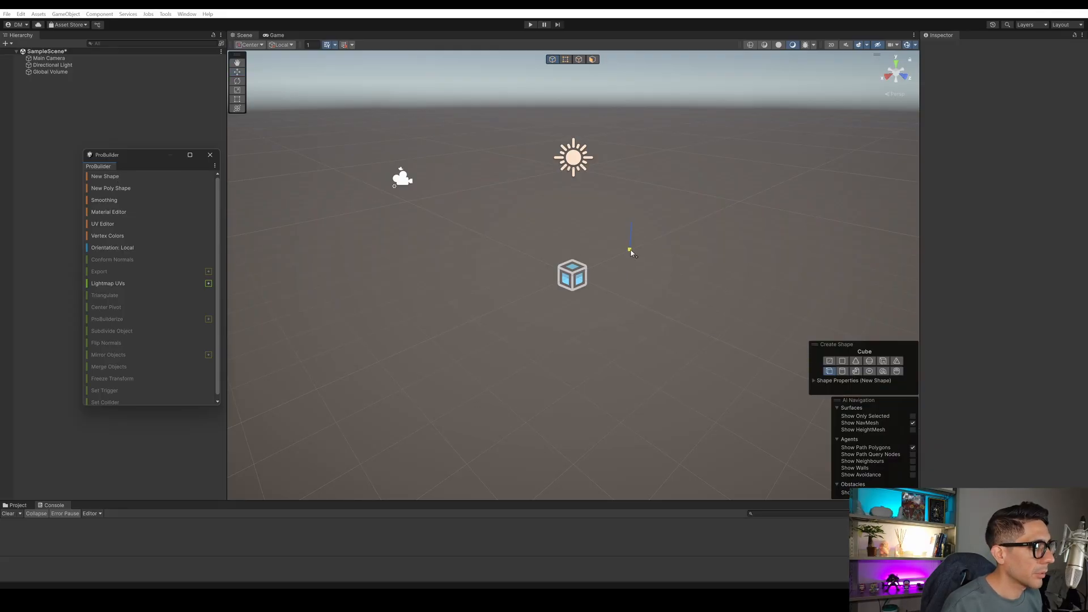
{"action": "left_click_drag", "start_coordinate": [628, 248], "coordinate": [711, 242]}
{"action": "left_click", "coordinate": [702, 198]}
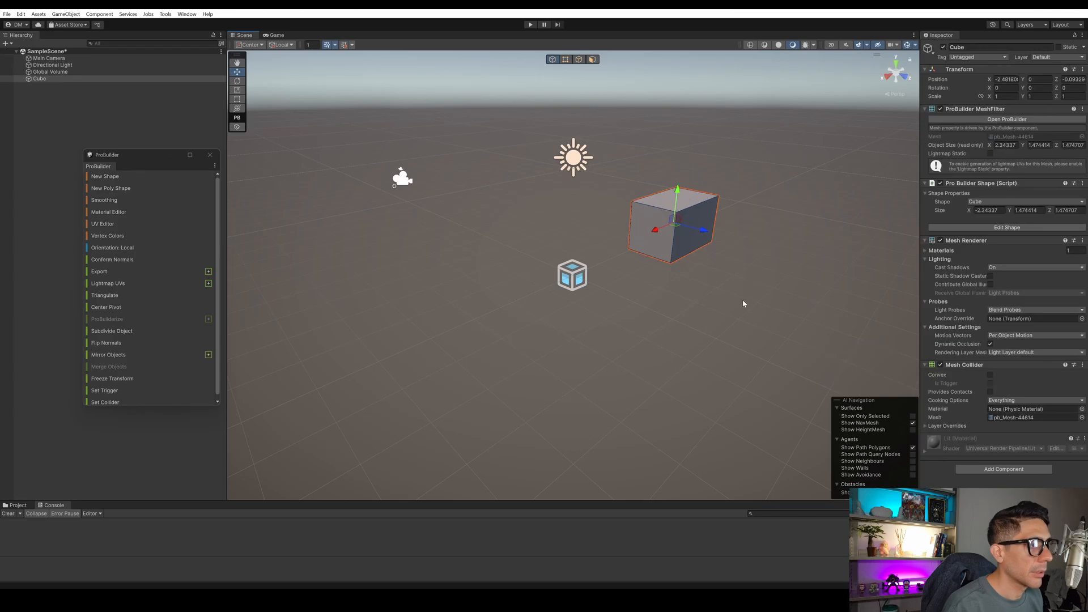
{"action": "middle_click_drag", "start_coordinate": [652, 248], "coordinate": [636, 259]}
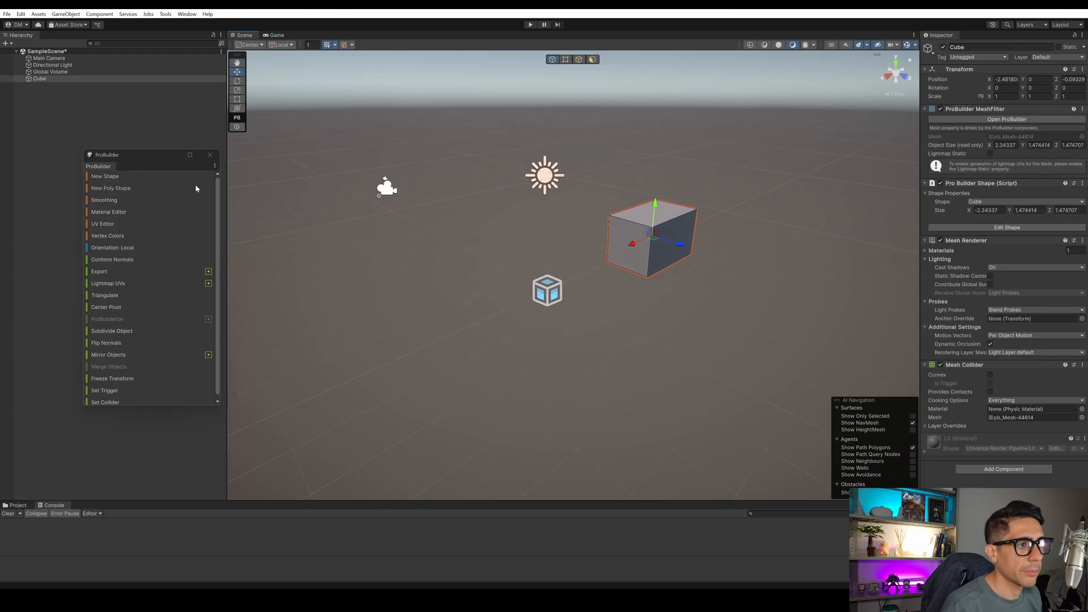
{"action": "left_click", "coordinate": [675, 227]}
{"action": "left_click", "coordinate": [671, 226]}
{"action": "key", "text": "Delete"}
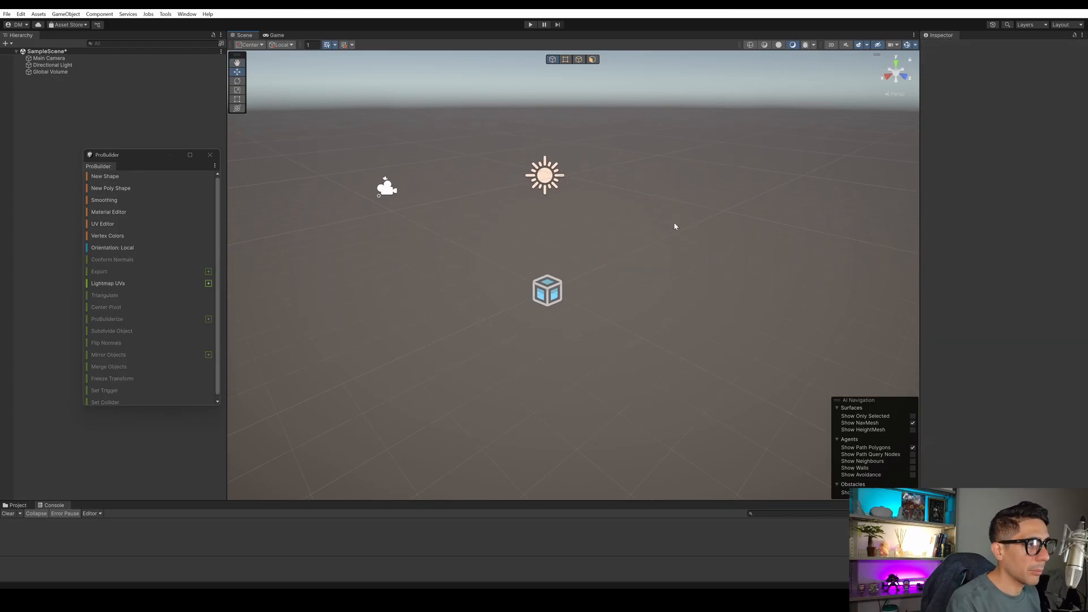
Draw a new ProBuilder cube about 0.9 × 0.87 × 0.77 beside the Global Volume icon.
{"action": "left_click", "coordinate": [94, 176]}
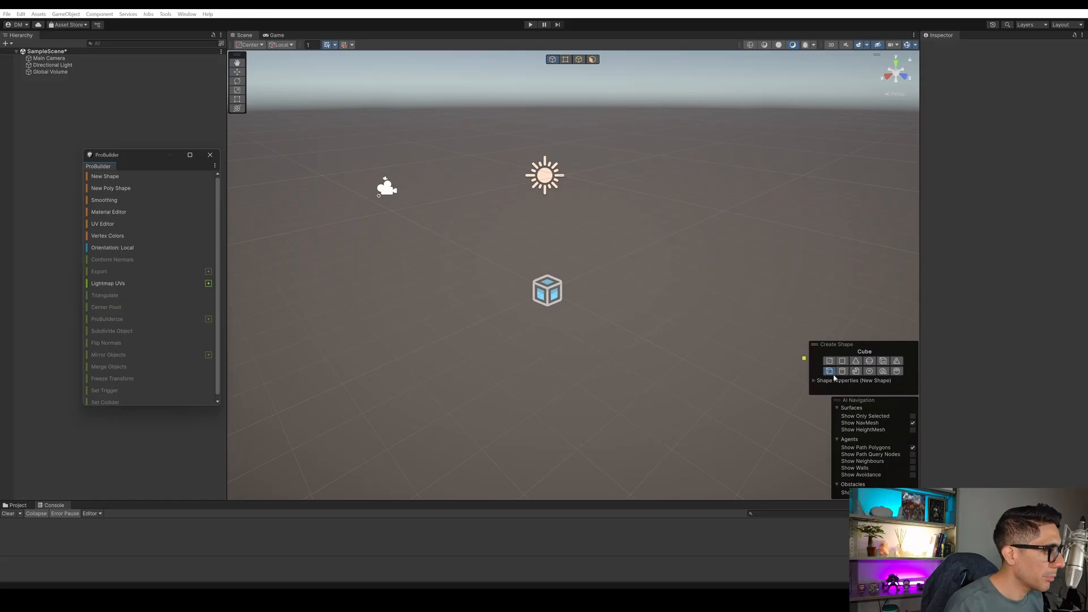
{"action": "left_click_drag", "start_coordinate": [581, 282], "coordinate": [627, 277]}
{"action": "left_click", "coordinate": [628, 252]}
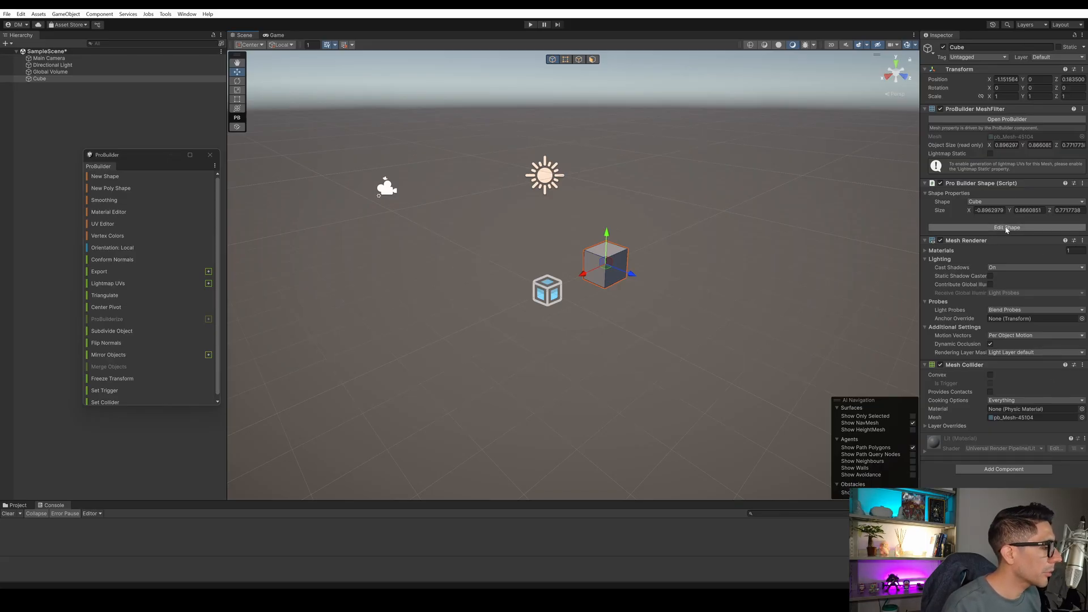
Open the cube's shape for editing and pull its side and top faces outward to about 1.49 × 1.16 × 1.46.
{"action": "left_click", "coordinate": [1006, 228]}
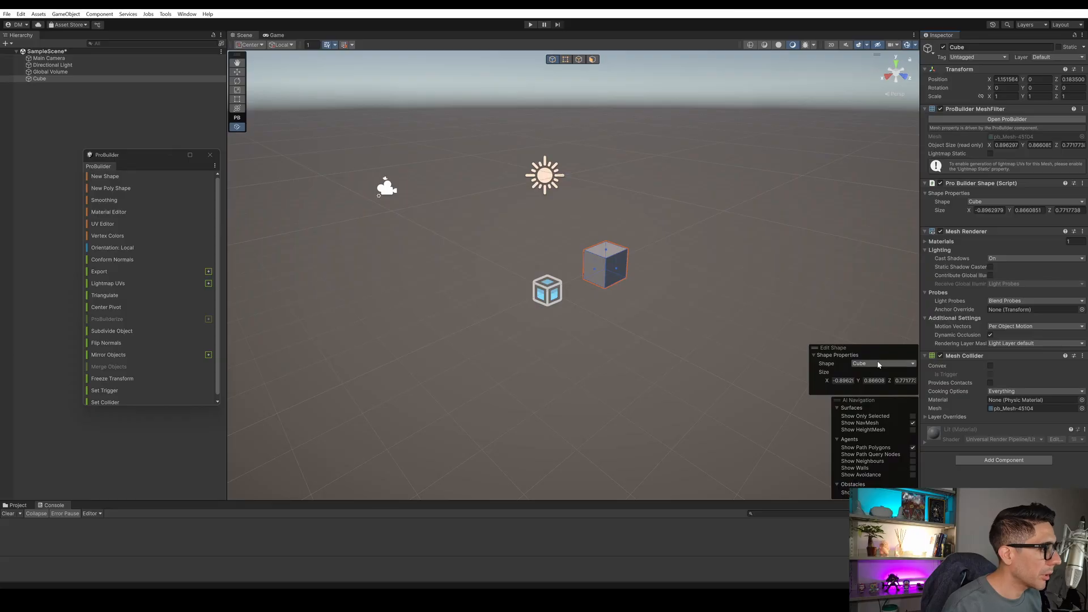
{"action": "left_click", "coordinate": [911, 364]}
{"action": "left_click", "coordinate": [839, 376]}
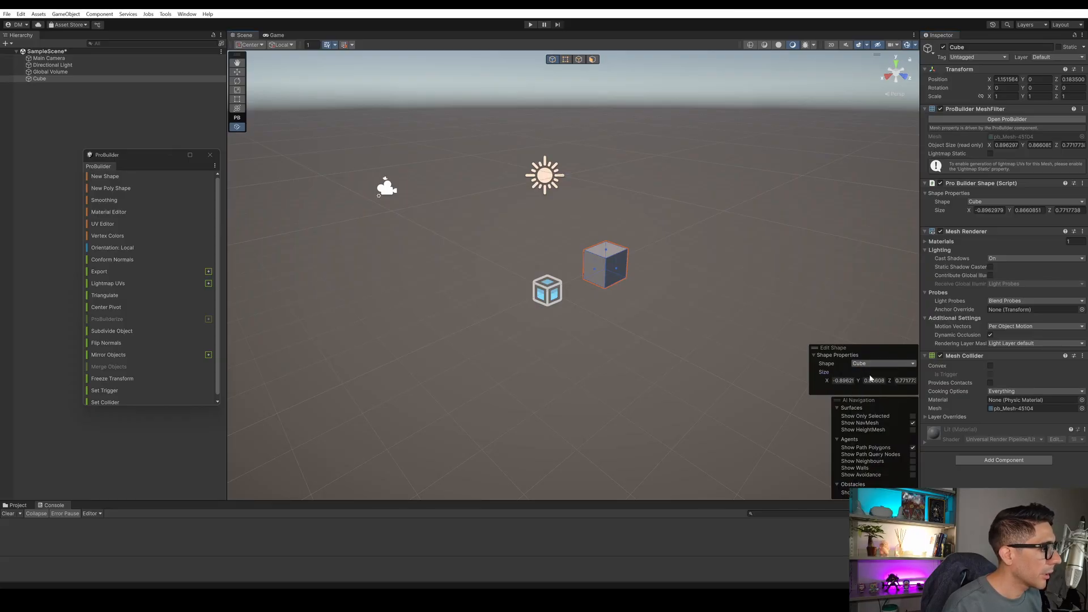
{"action": "left_click_drag", "start_coordinate": [617, 271], "coordinate": [634, 270]}
{"action": "scroll", "coordinate": [656, 216], "scroll_direction": "up", "scroll_amount": 3}
{"action": "key", "text": "f"}
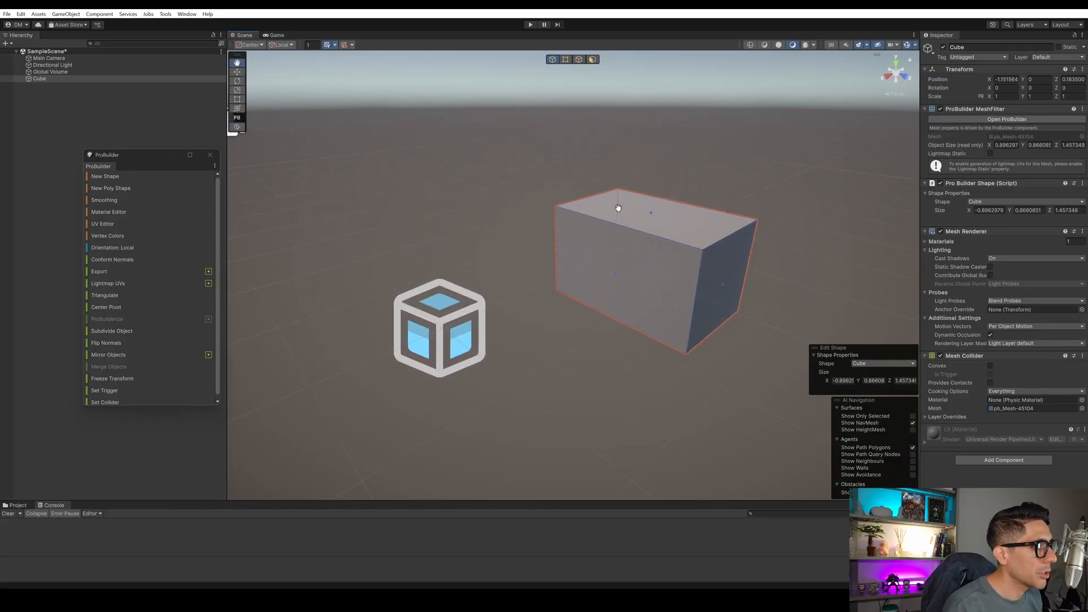
{"action": "left_click_drag", "start_coordinate": [538, 295], "coordinate": [492, 295]}
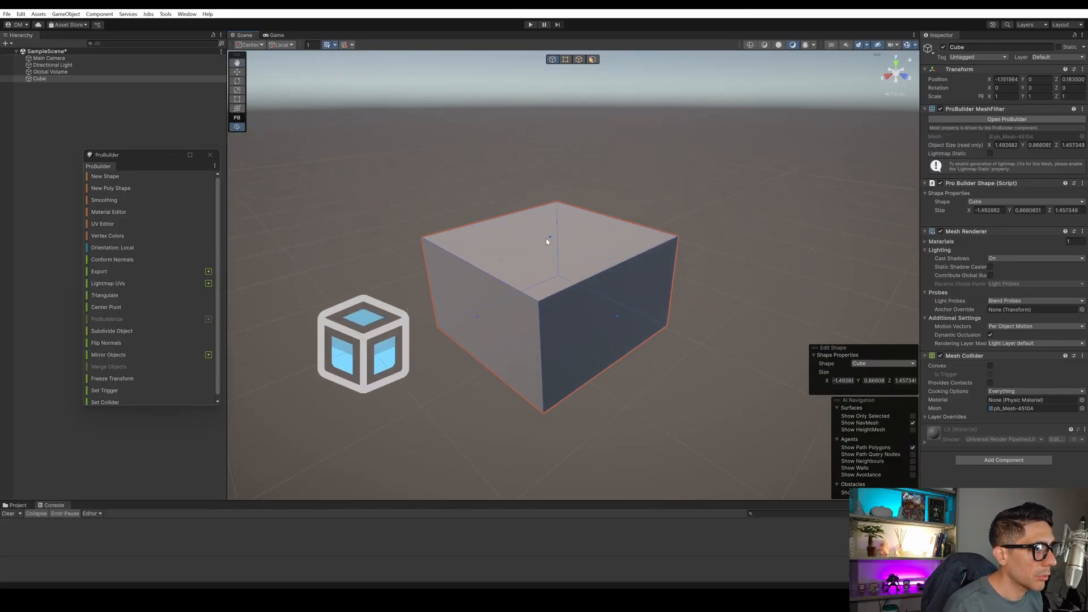
{"action": "left_click_drag", "start_coordinate": [551, 238], "coordinate": [543, 196]}
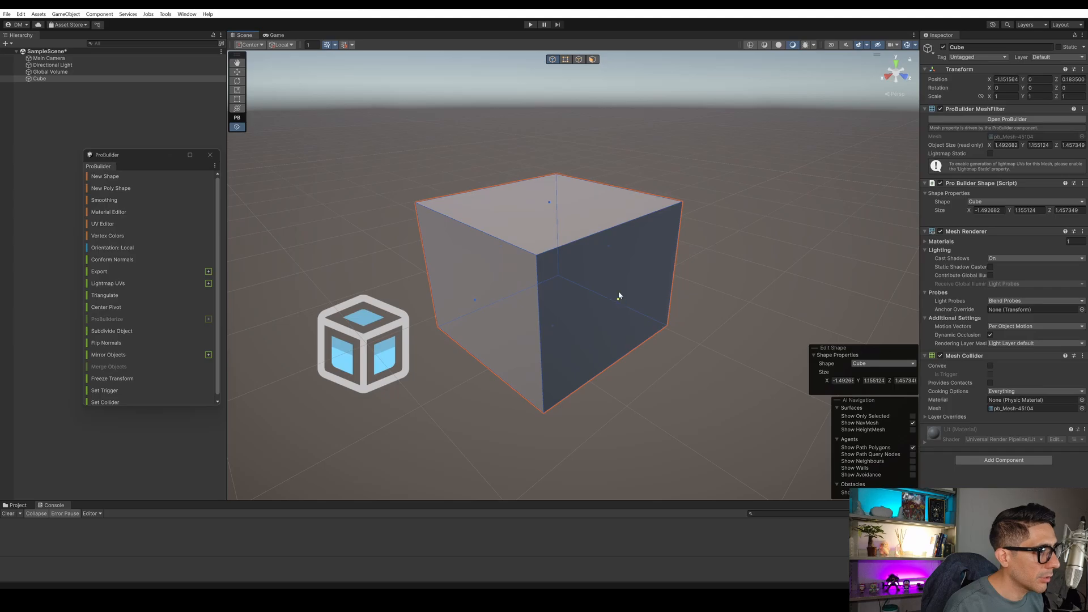
Adjust the cube's side and top faces to a size of about 1.56 × 1.31 × 1.57.
{"action": "left_click_drag", "start_coordinate": [608, 249], "coordinate": [618, 238]}
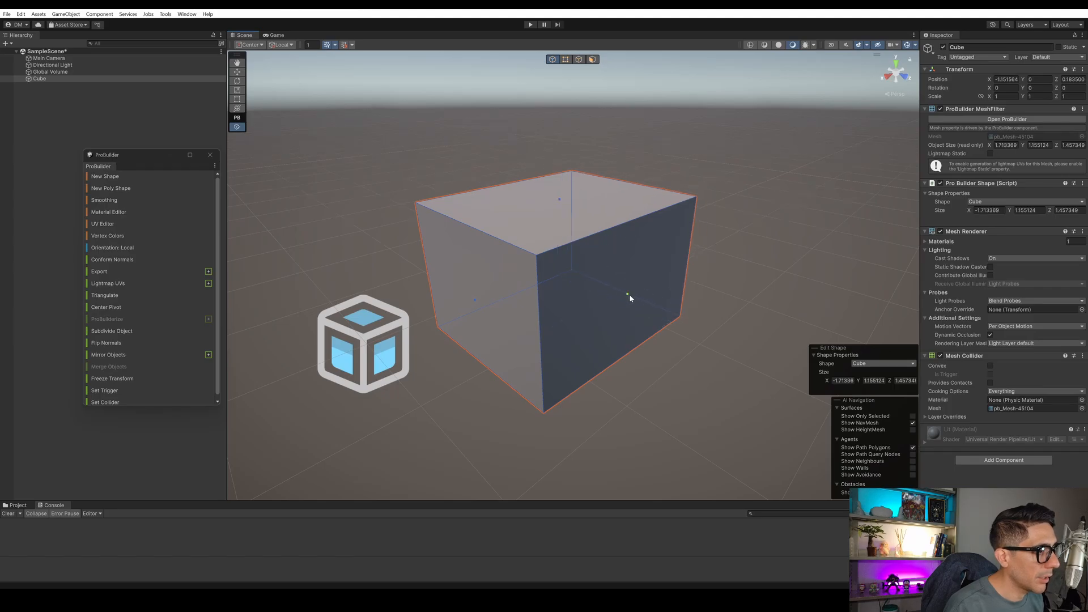
{"action": "left_click_drag", "start_coordinate": [629, 296], "coordinate": [648, 318]}
{"action": "left_click_drag", "start_coordinate": [477, 303], "coordinate": [503, 290]}
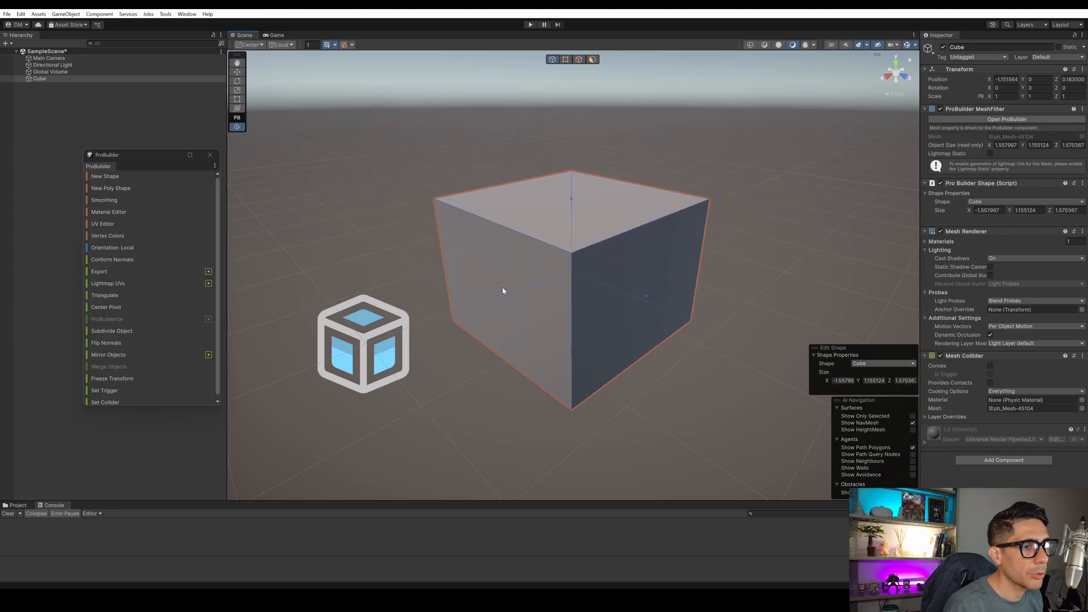
{"action": "left_click_drag", "start_coordinate": [569, 201], "coordinate": [562, 207]}
{"action": "scroll", "coordinate": [619, 243], "scroll_direction": "down", "scroll_amount": 3}
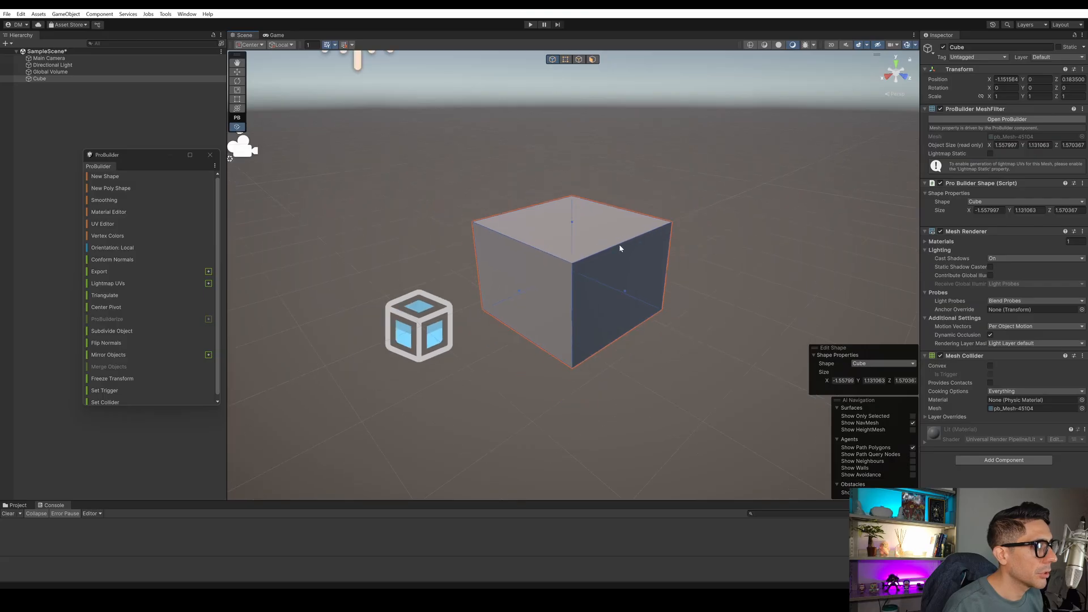
{"action": "right_click_drag", "start_coordinate": [557, 303], "coordinate": [559, 289]}
{"action": "middle_click_drag", "start_coordinate": [559, 289], "coordinate": [613, 274]}
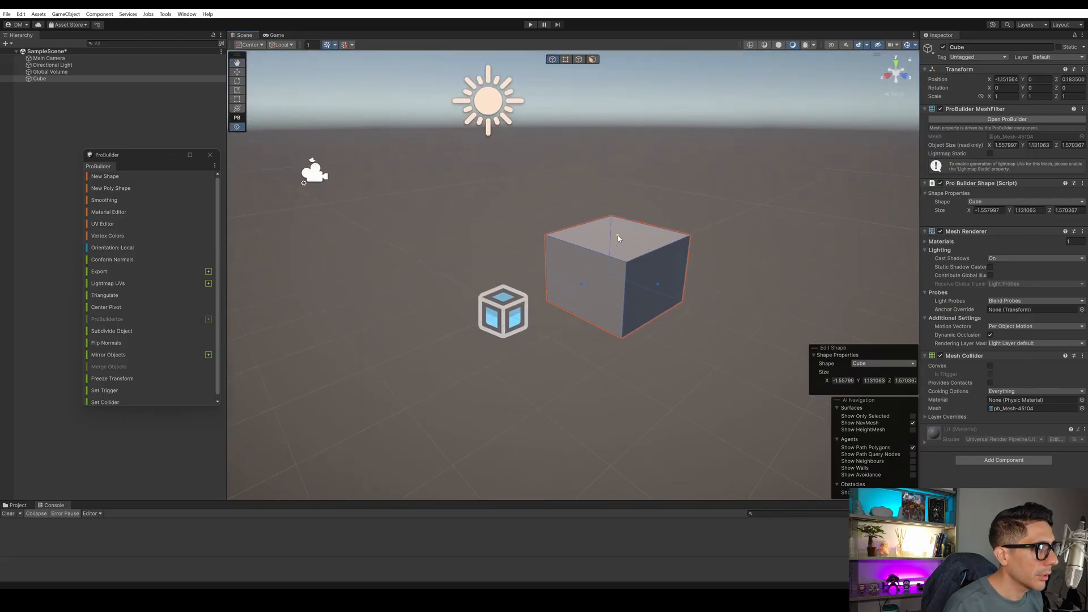
{"action": "left_click_drag", "start_coordinate": [618, 236], "coordinate": [618, 226]}
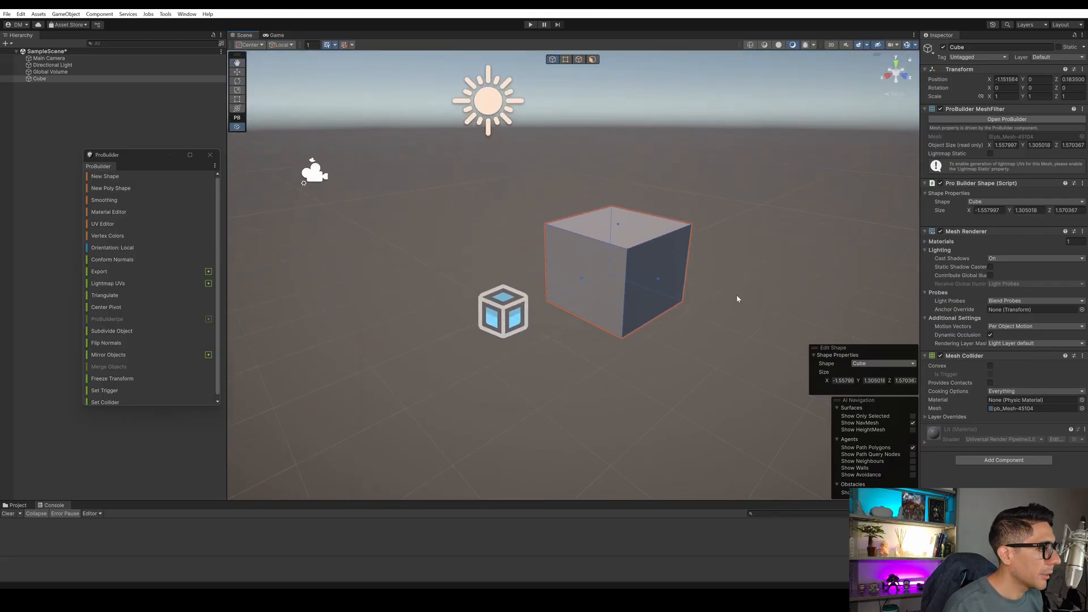
Outline a closed, irregular eight-point poly shape about 3.53 × 1.86 on the ground beside the cube.
{"action": "left_click", "coordinate": [114, 188]}
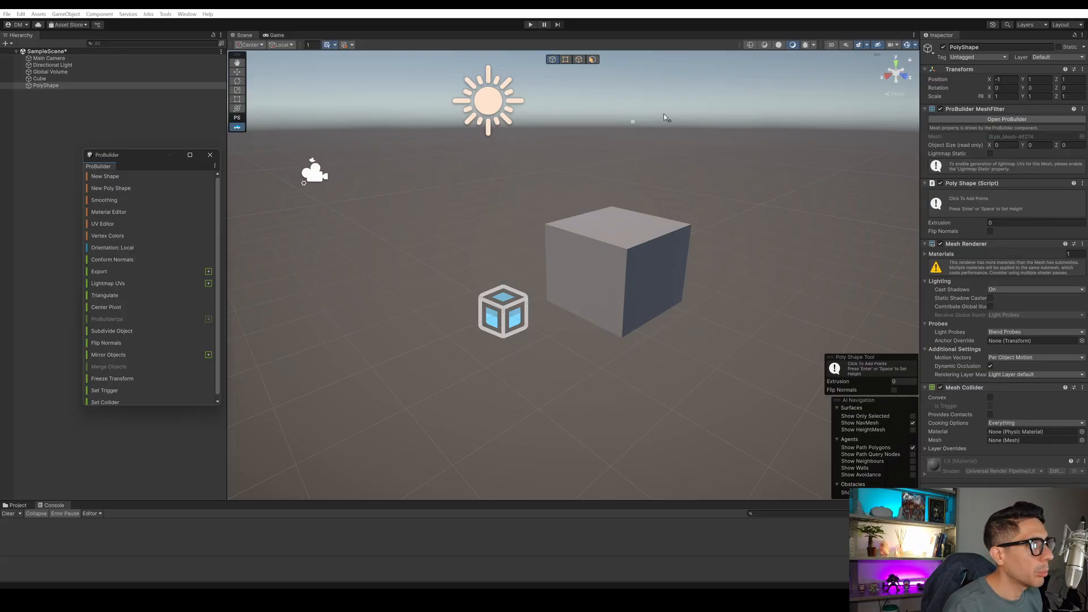
{"action": "left_click", "coordinate": [901, 70]}
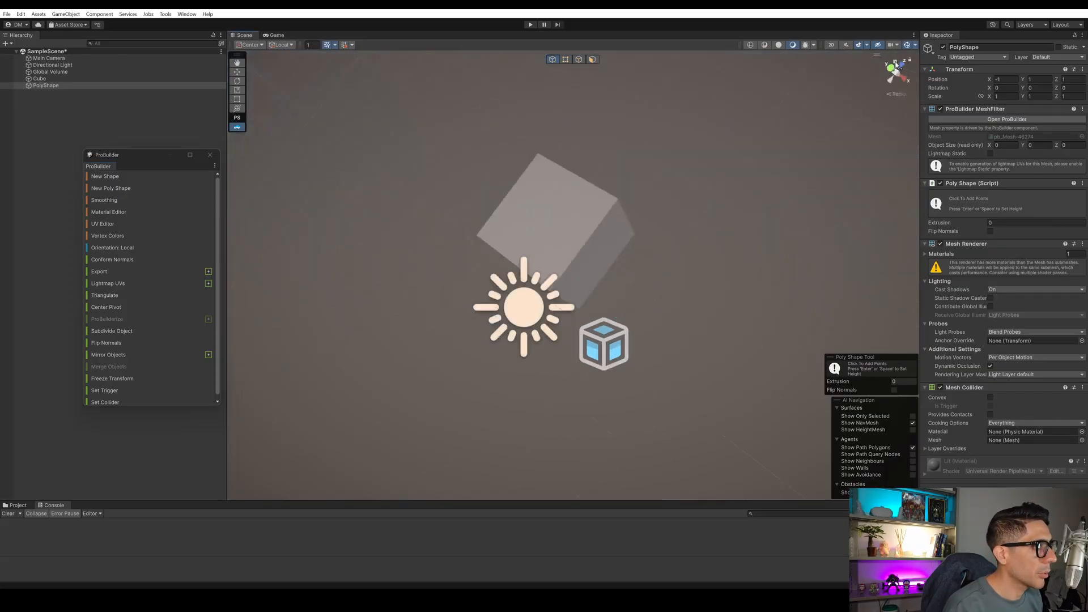
{"action": "left_click", "coordinate": [634, 133]}
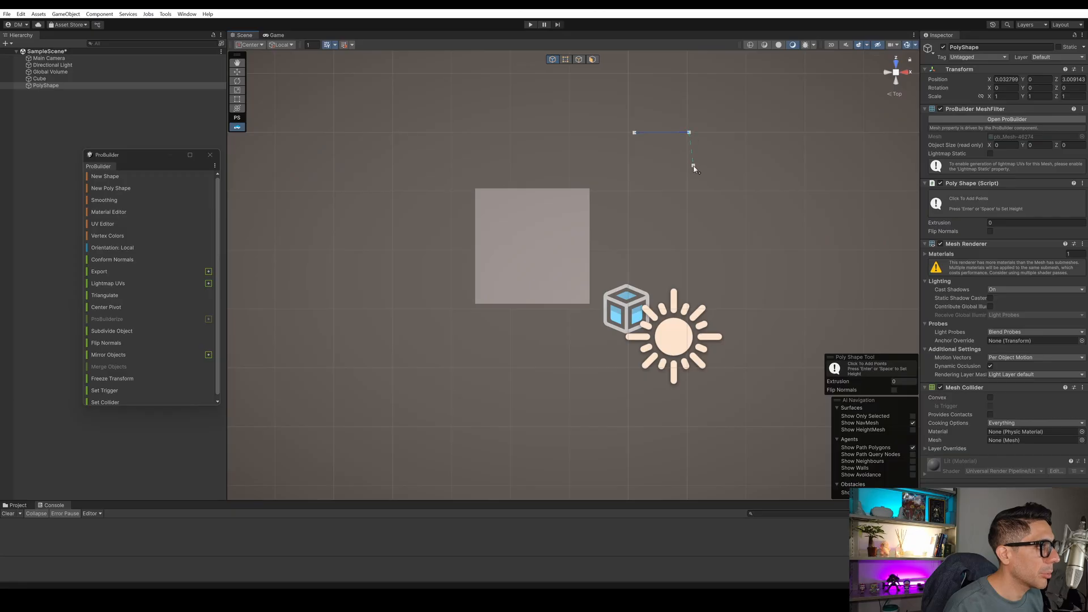
{"action": "left_click", "coordinate": [675, 242]}
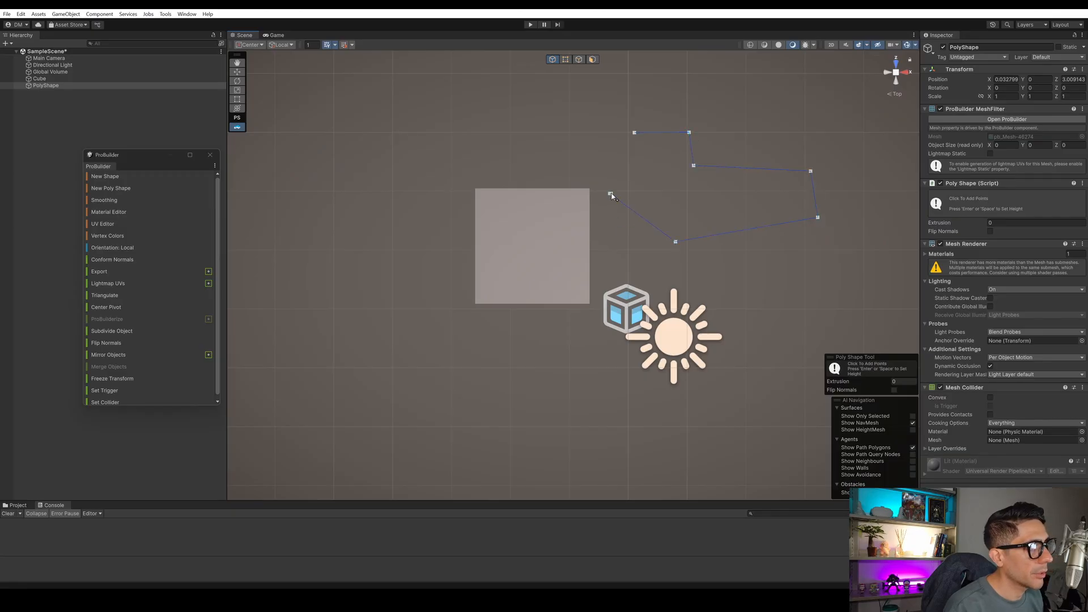
{"action": "left_click", "coordinate": [635, 133]}
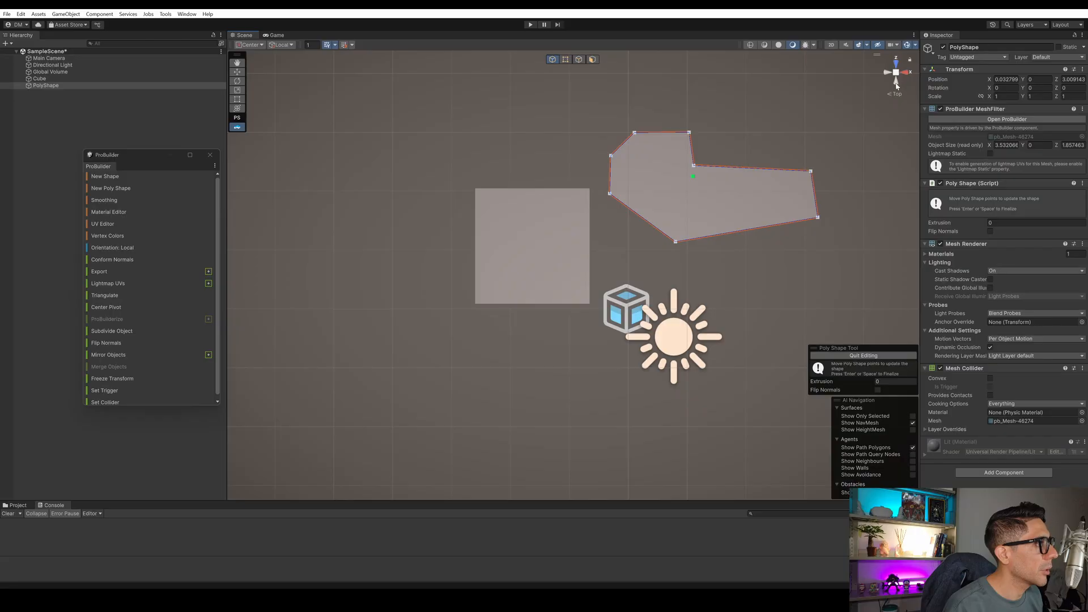
Extrude the poly shape to a height of 1.74 and finalize it.
{"action": "left_click", "coordinate": [896, 84]}
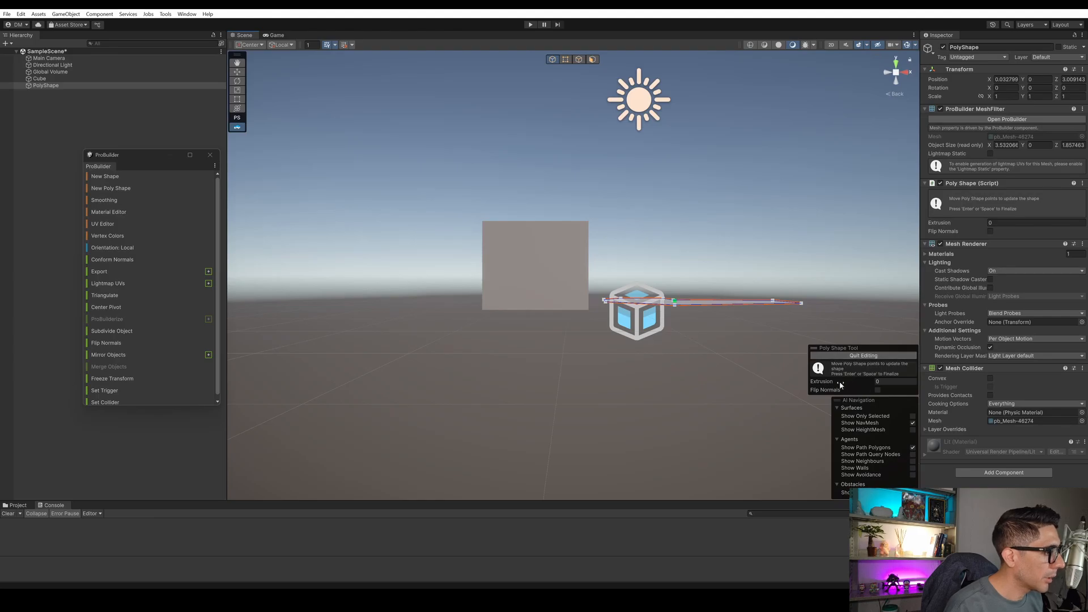
{"action": "left_click_drag", "start_coordinate": [876, 385], "coordinate": [905, 380]}
{"action": "right_click_drag", "start_coordinate": [603, 226], "coordinate": [503, 169]}
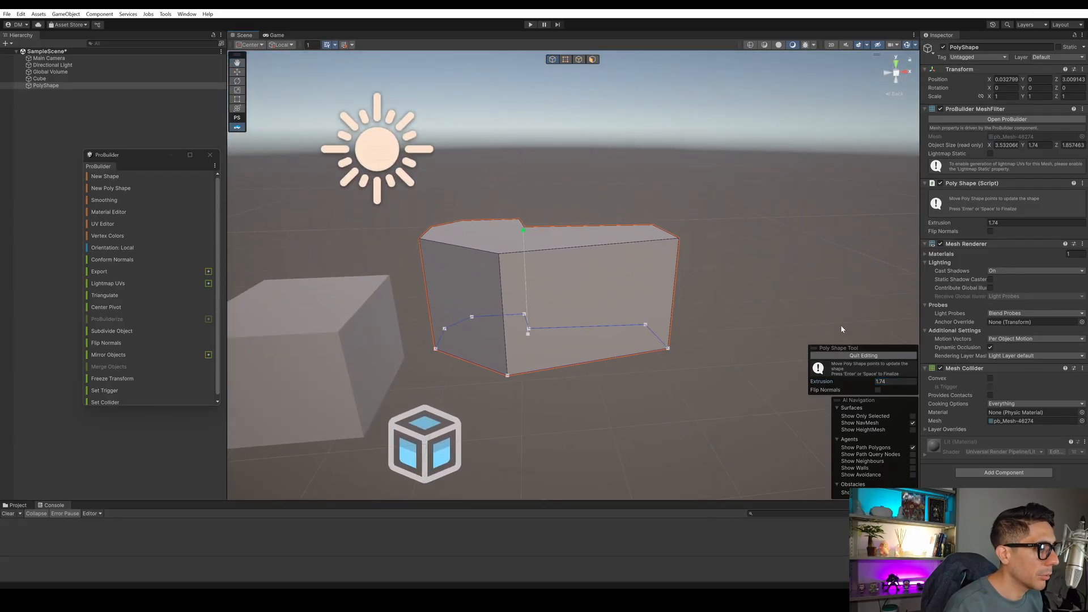
{"action": "key", "text": "Return"}
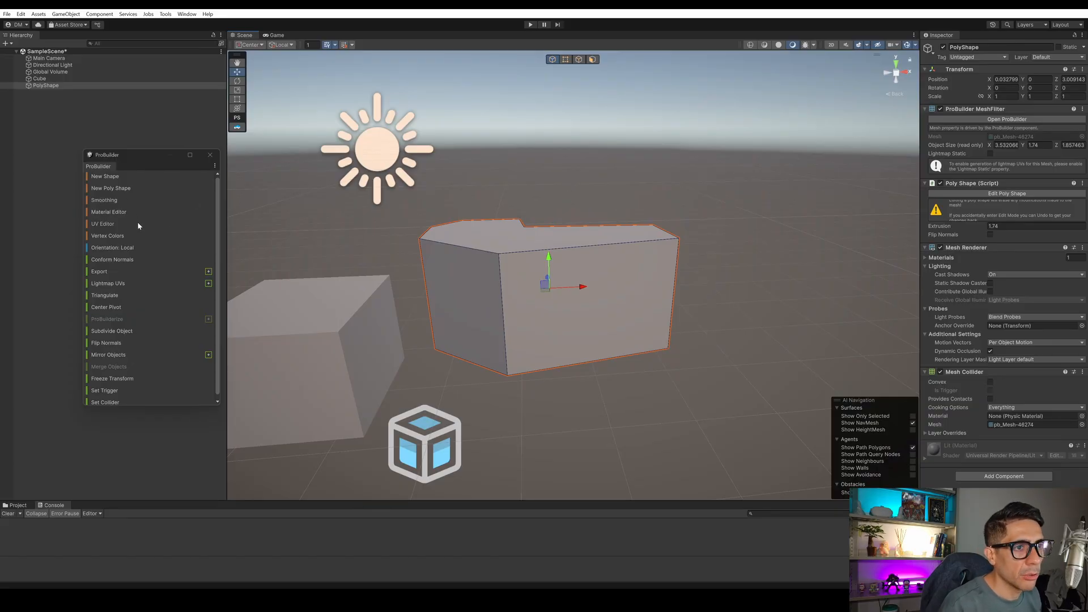
Assign the poly shape's faces to smoothing group 2 and close the Smooth Group Editor.
{"action": "left_click", "coordinate": [115, 202]}
{"action": "left_click", "coordinate": [131, 182]}
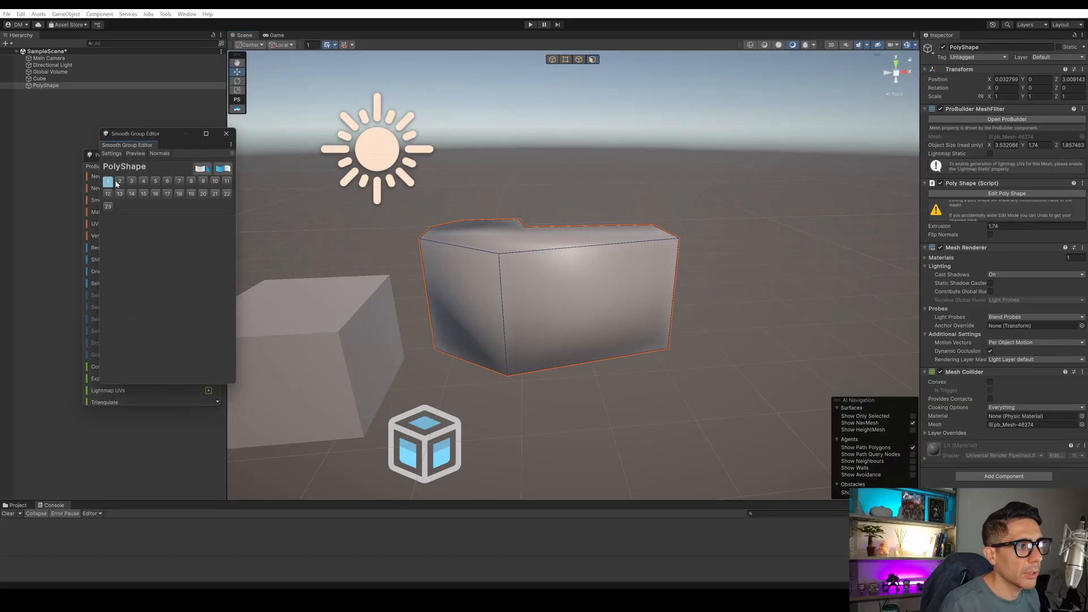
{"action": "left_click", "coordinate": [120, 182]}
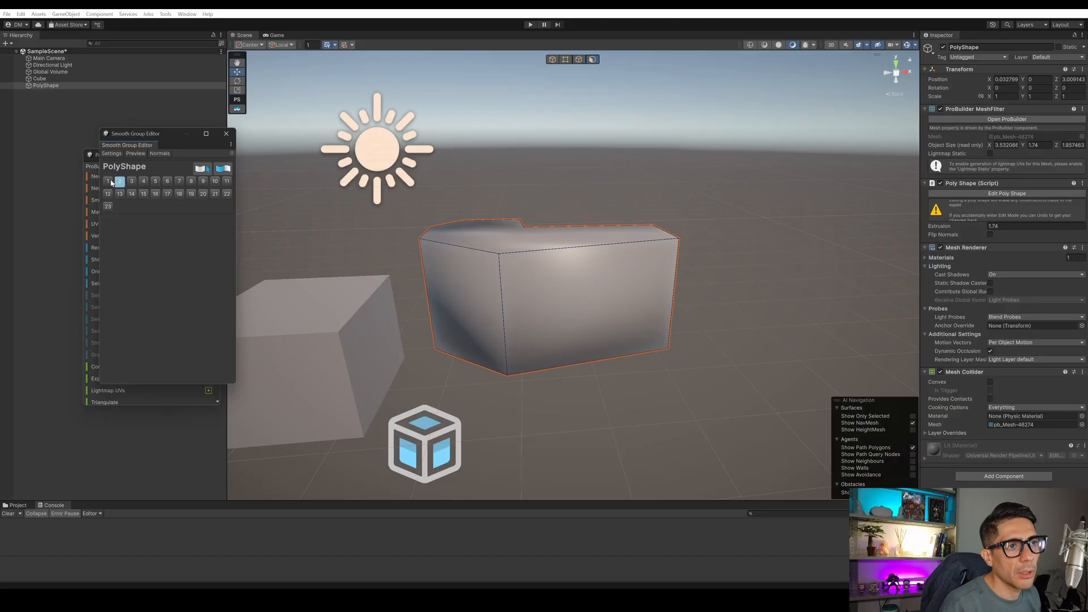
{"action": "left_click", "coordinate": [227, 134]}
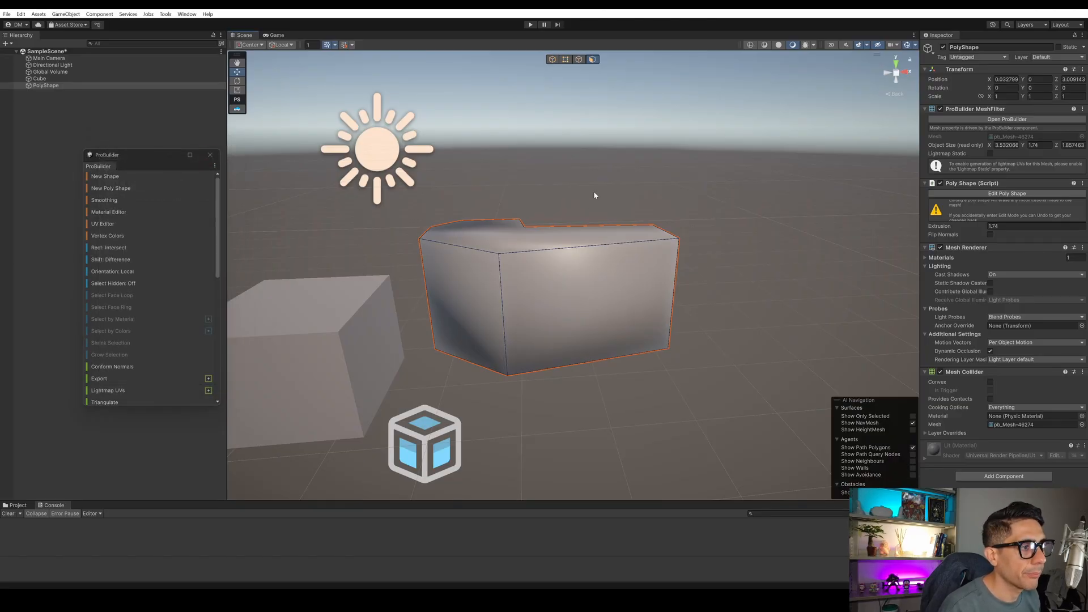
Look over the Material Editor's palette, close it, and open the UV Editor for the poly shape.
{"action": "left_click", "coordinate": [117, 211]}
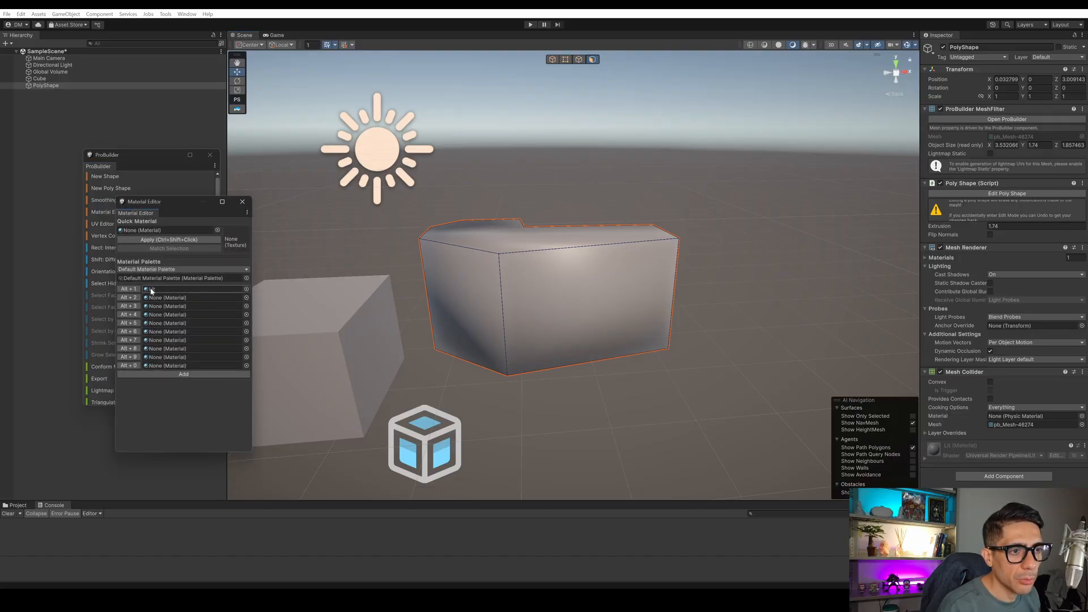
{"action": "left_click", "coordinate": [243, 202]}
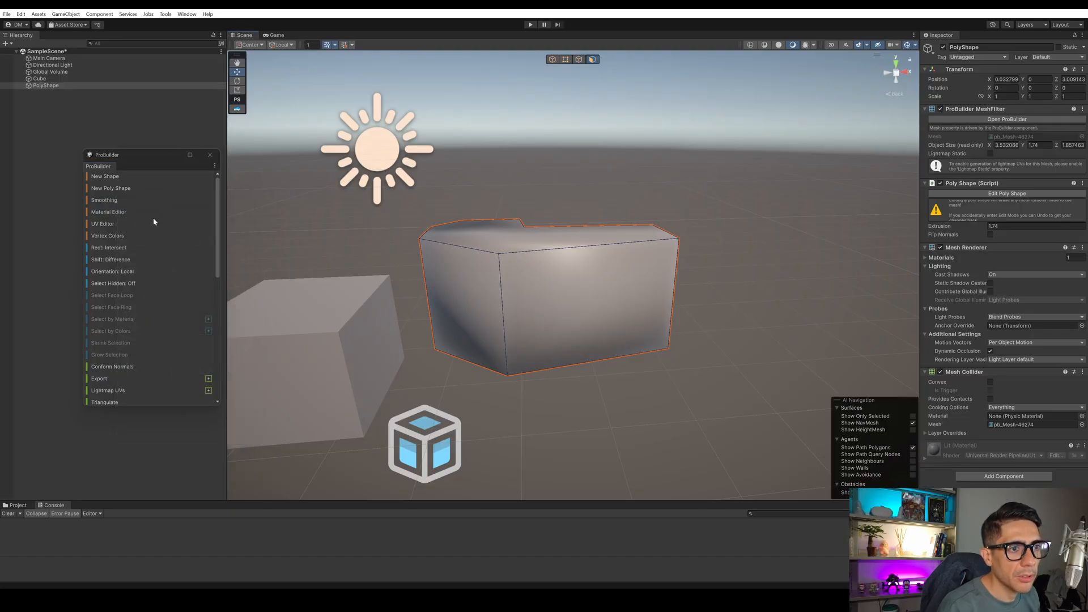
{"action": "left_click", "coordinate": [105, 223]}
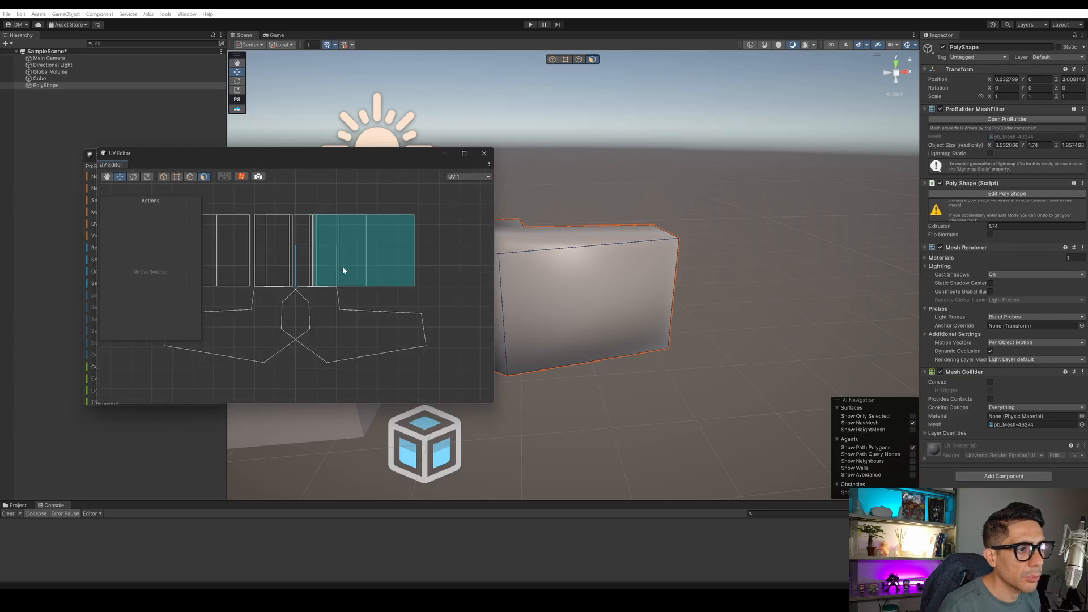
Select a side face of the poly shape in the UV Editor to view its UV settings, and close the editor.
{"action": "scroll", "coordinate": [343, 268], "scroll_direction": "up", "scroll_amount": 1}
{"action": "middle_click_drag", "start_coordinate": [347, 261], "coordinate": [390, 276]}
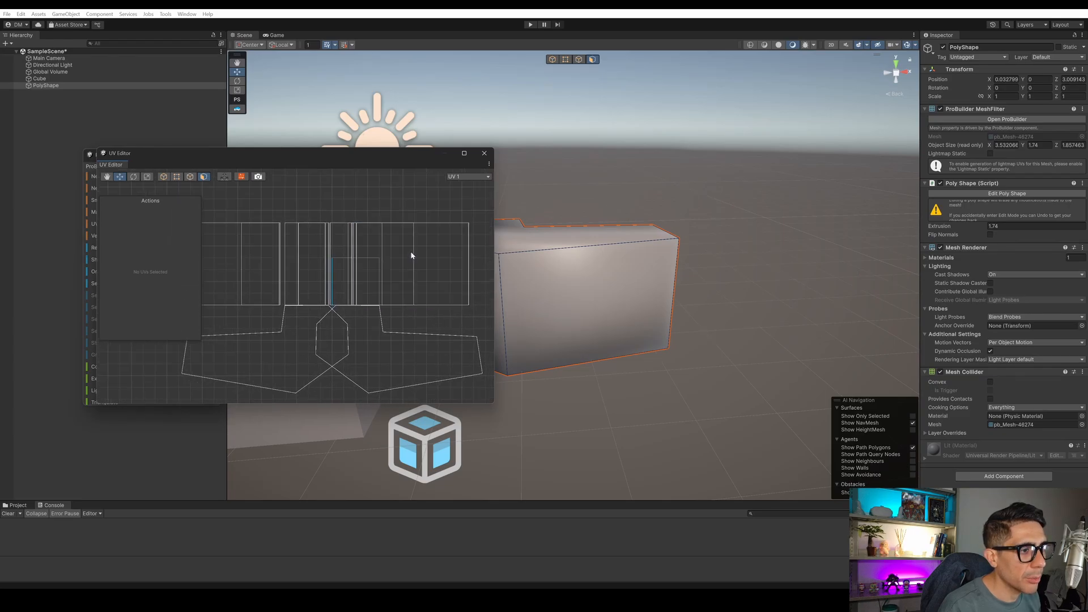
{"action": "left_click", "coordinate": [232, 233]}
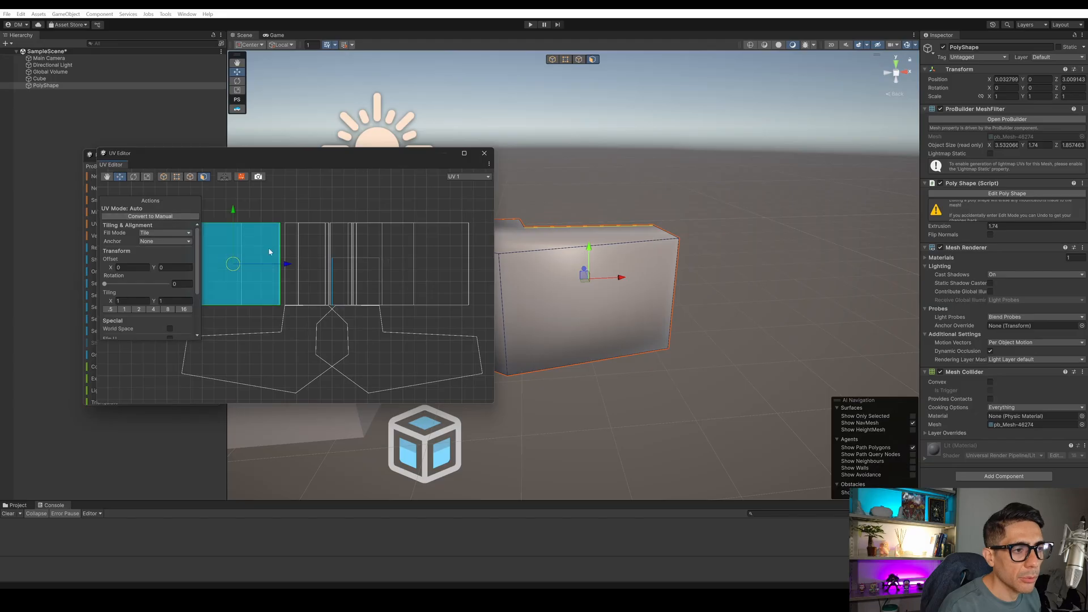
{"action": "left_click", "coordinate": [484, 153]}
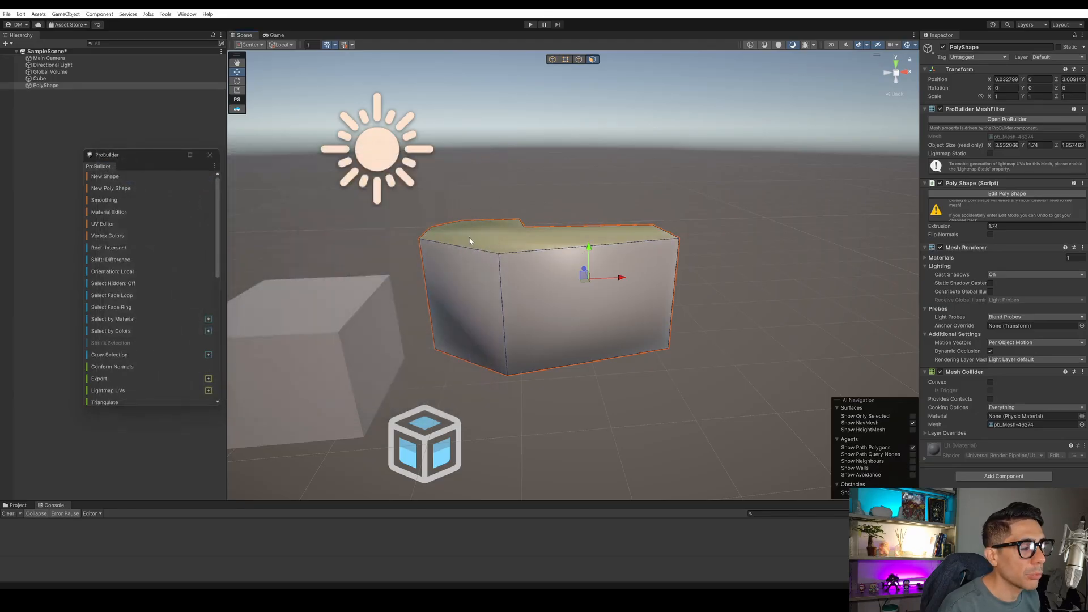
Reopen and close the UV Editor, and look over the Vertex Colors palette before closing it.
{"action": "left_click", "coordinate": [109, 224]}
{"action": "left_click", "coordinate": [484, 153]}
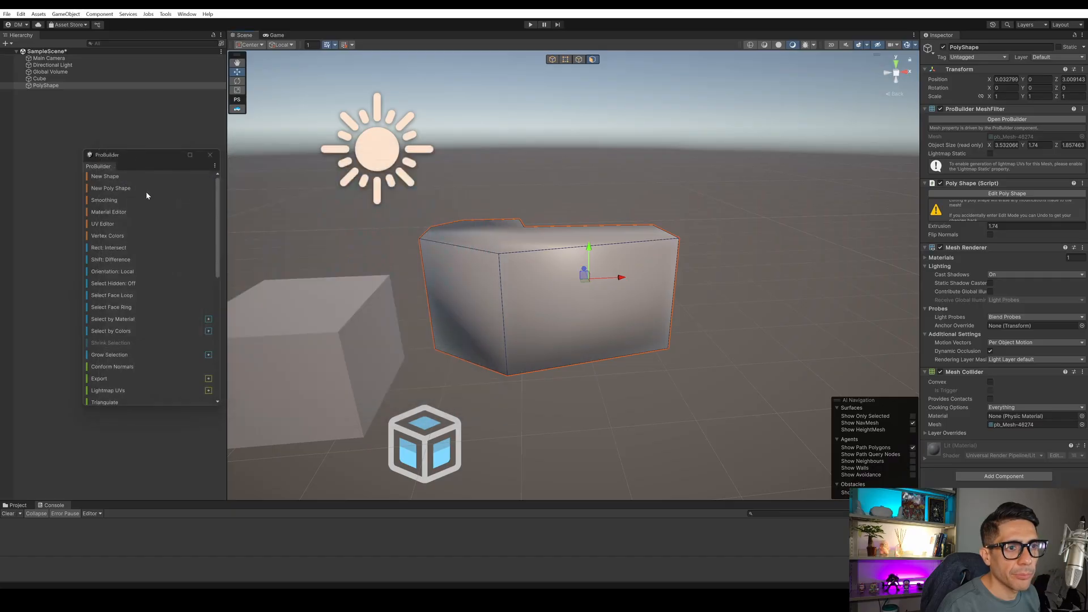
{"action": "left_click", "coordinate": [107, 236]}
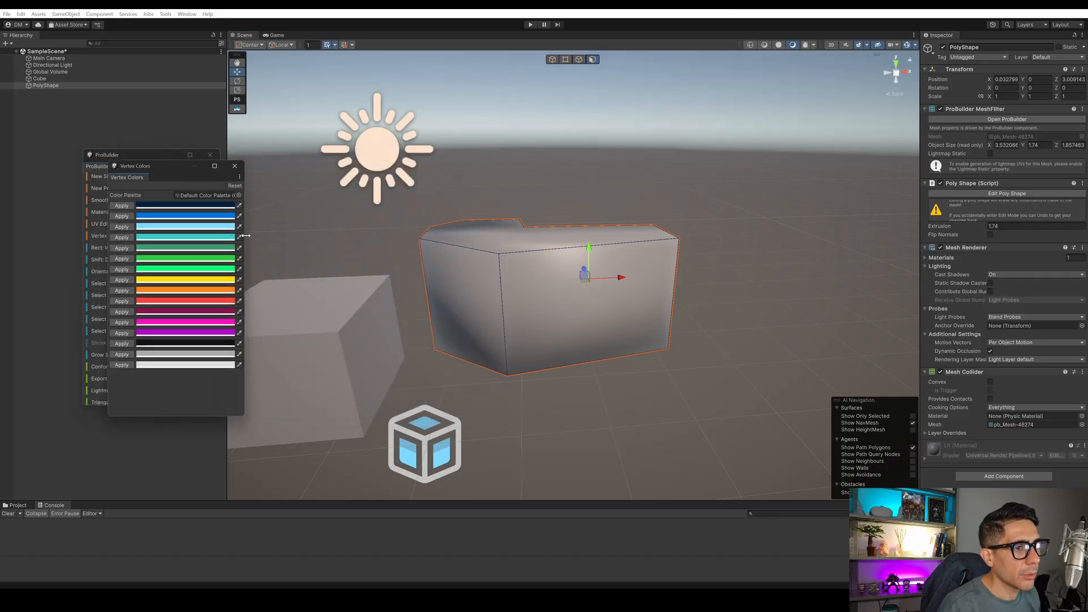
{"action": "left_click", "coordinate": [235, 166]}
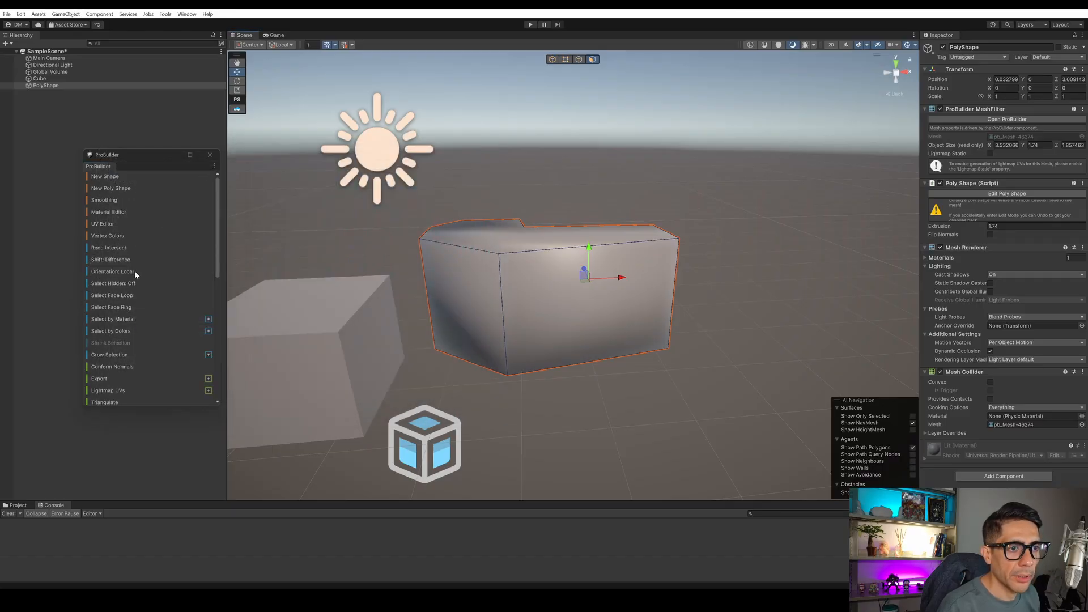
Subdivide the whole poly shape object.
{"action": "scroll", "coordinate": [134, 271], "scroll_direction": "down", "scroll_amount": 3}
{"action": "scroll", "coordinate": [181, 272], "scroll_direction": "down", "scroll_amount": 2}
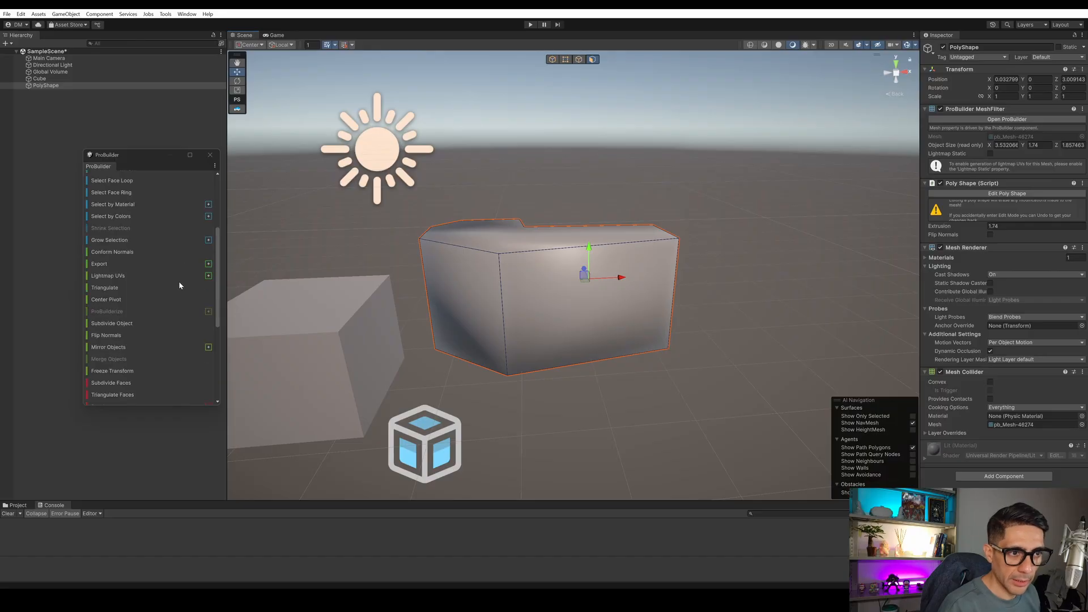
{"action": "left_click", "coordinate": [141, 323]}
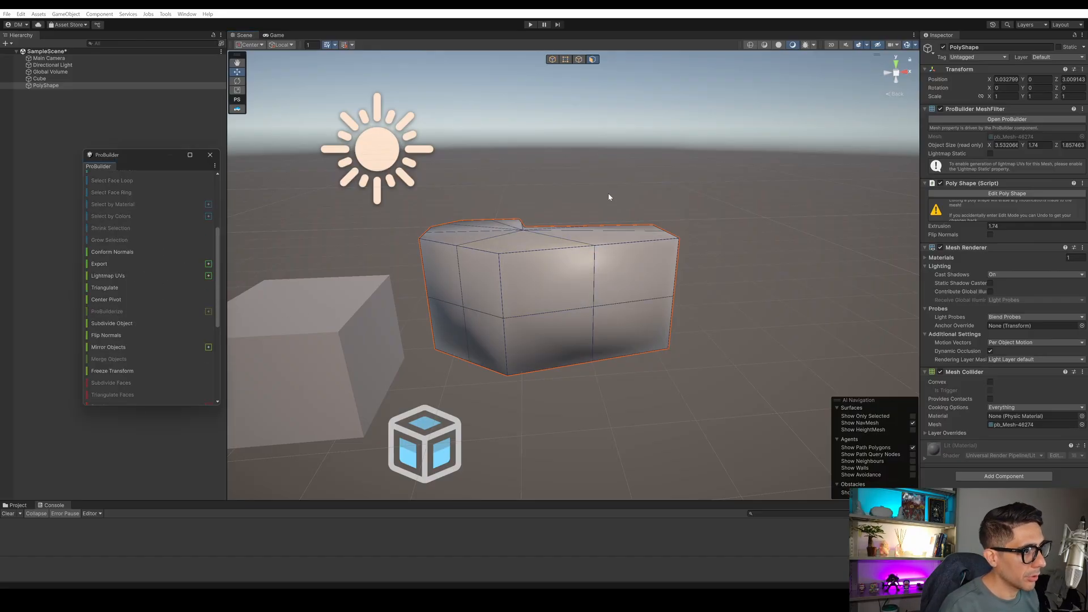
Pull an upper front face outward until the poly shape is about 3.09 deep, and raise the adjoining top face to about 2.05 high.
{"action": "right_click_drag", "start_coordinate": [672, 194], "coordinate": [639, 221]}
{"action": "middle_click_drag", "start_coordinate": [639, 221], "coordinate": [667, 267]}
{"action": "left_click", "coordinate": [629, 272]}
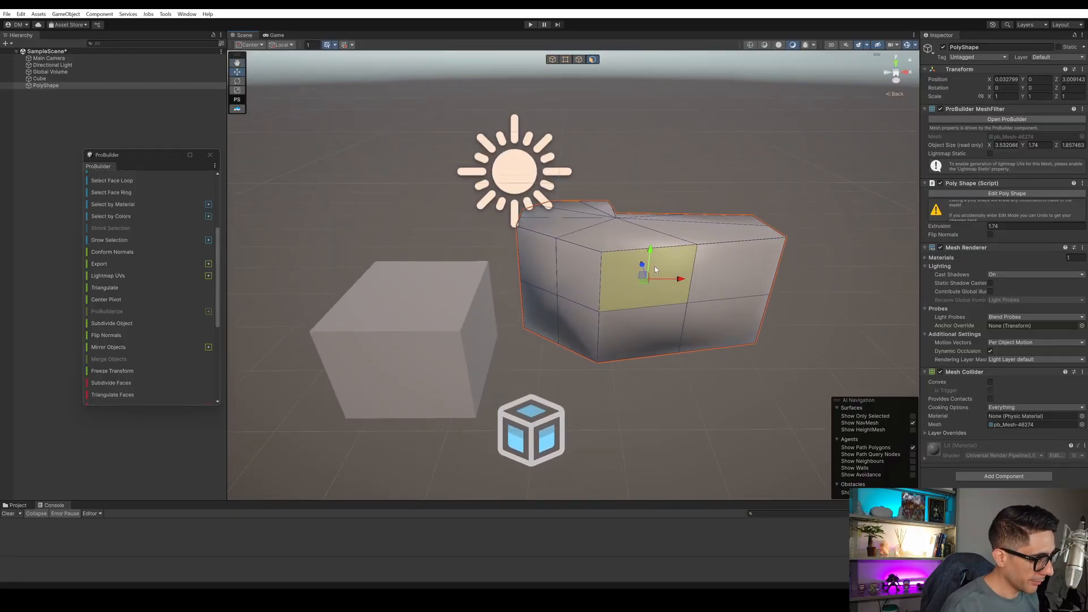
{"action": "left_click_drag", "start_coordinate": [639, 264], "coordinate": [755, 274]}
{"action": "left_click", "coordinate": [755, 277]}
{"action": "left_click_drag", "start_coordinate": [724, 225], "coordinate": [724, 206]}
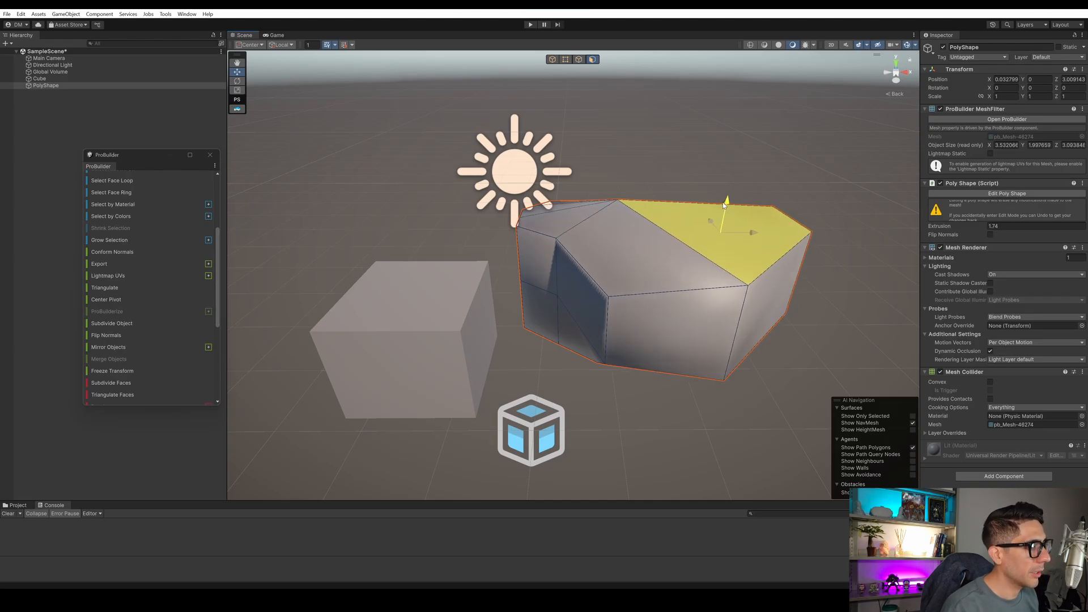
Examine the deformed poly shape from the opposite side and select another subdivided face on its top.
{"action": "left_click_drag", "start_coordinate": [613, 196], "coordinate": [396, 242], "text": "alt"}
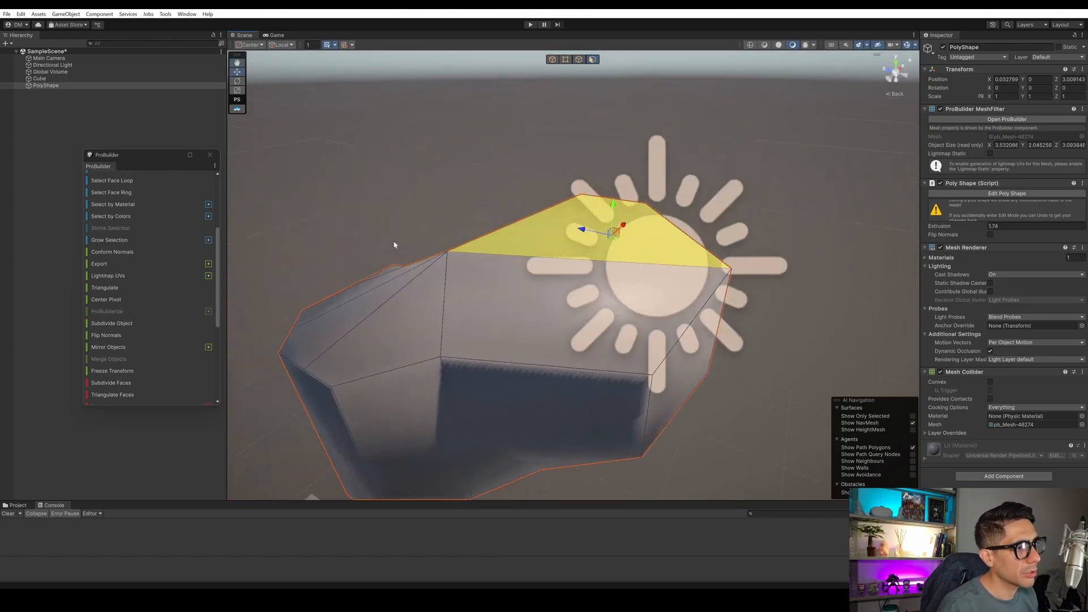
{"action": "middle_click_drag", "start_coordinate": [395, 242], "coordinate": [474, 235]}
{"action": "left_click_drag", "start_coordinate": [474, 235], "coordinate": [492, 273], "text": "alt"}
{"action": "left_click", "coordinate": [465, 324]}
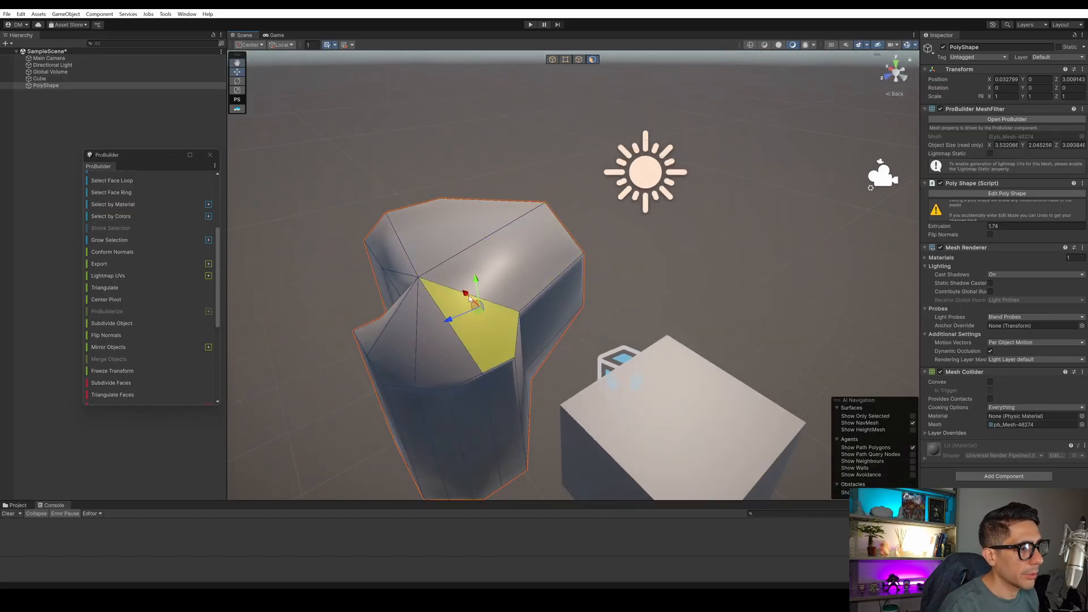
{"action": "left_click_drag", "start_coordinate": [448, 324], "coordinate": [567, 286], "text": "alt"}
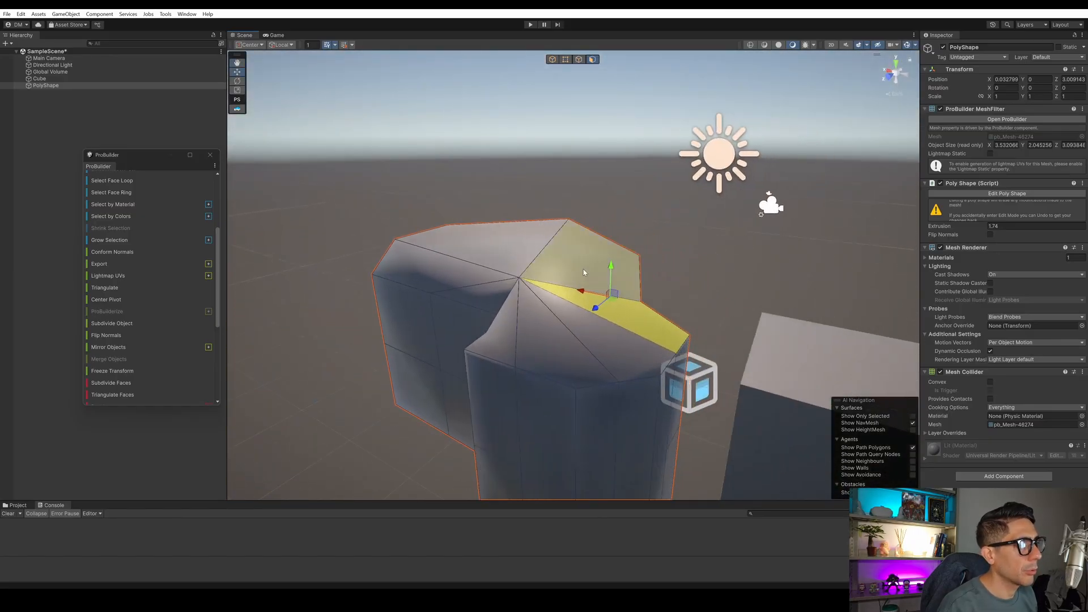
Undo the face moves, the subdivision and the smoothing group assignment on the poly shape.
{"action": "key", "text": "ctrl+z"}
{"action": "key", "text": "ctrl+z"}
{"action": "key", "text": "ctrl+z"}
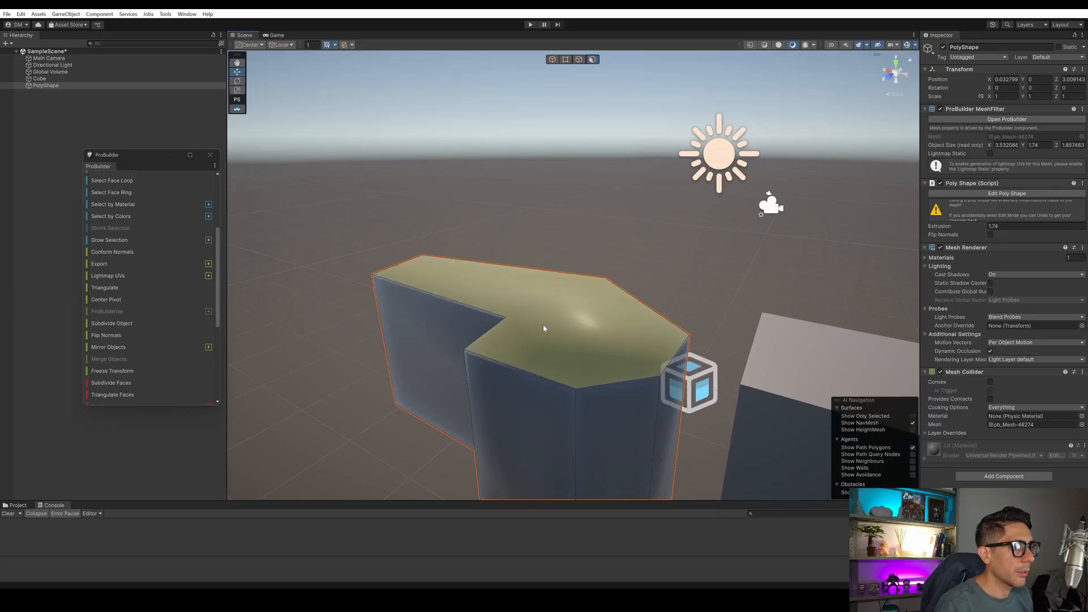
{"action": "key", "text": "ctrl+z"}
{"action": "key", "text": "ctrl+z"}
{"action": "key", "text": "ctrl+z"}
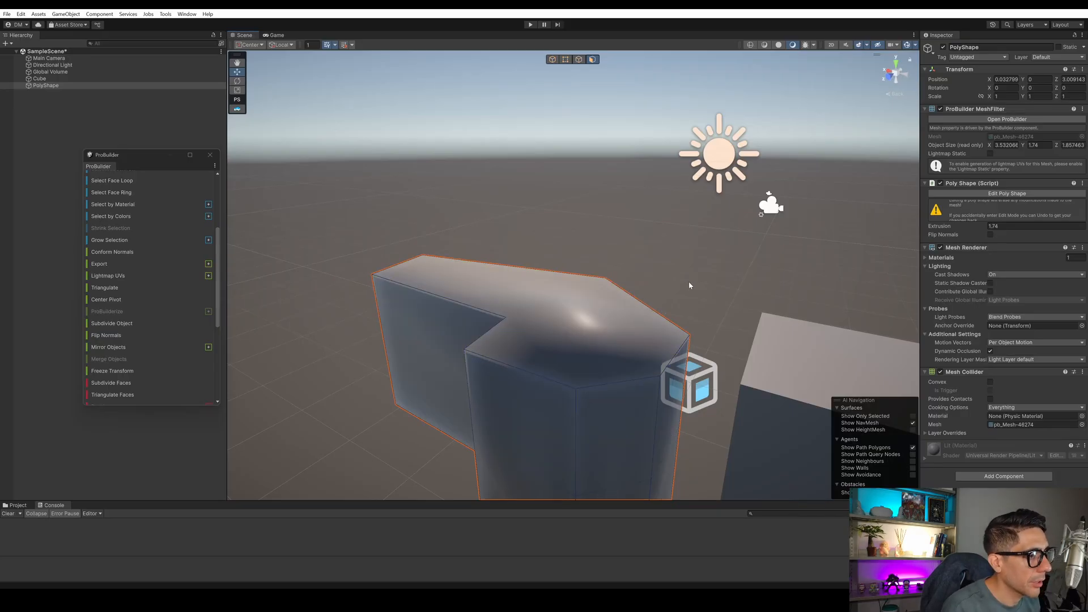
Select individual side faces of the flat-shaded poly shape and subdivide the whole object.
{"action": "left_click_drag", "start_coordinate": [685, 287], "coordinate": [552, 269], "text": "alt"}
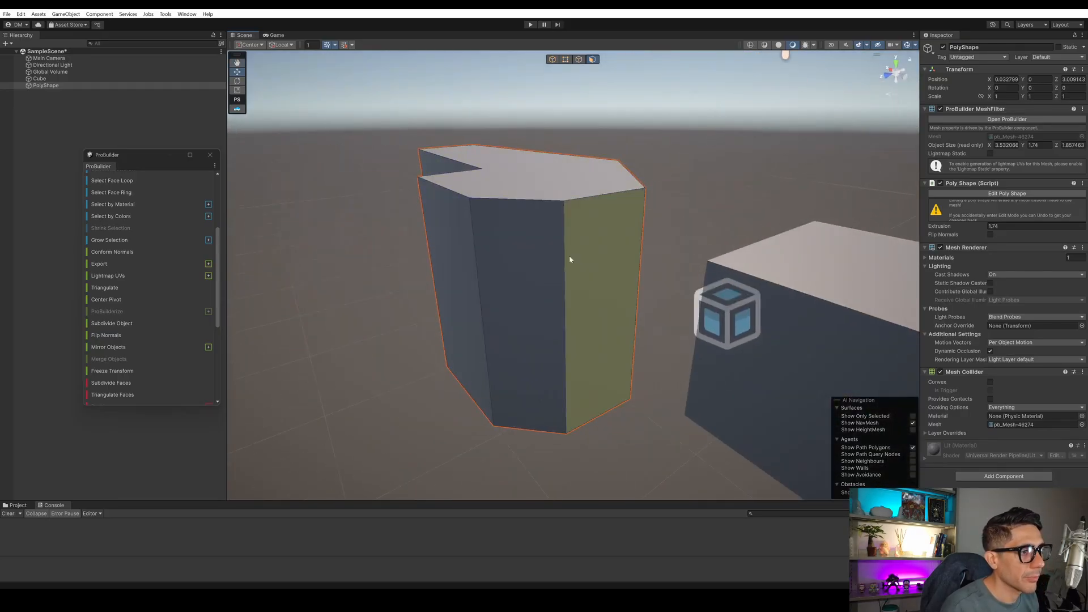
{"action": "left_click", "coordinate": [547, 267]}
{"action": "left_click", "coordinate": [461, 267]}
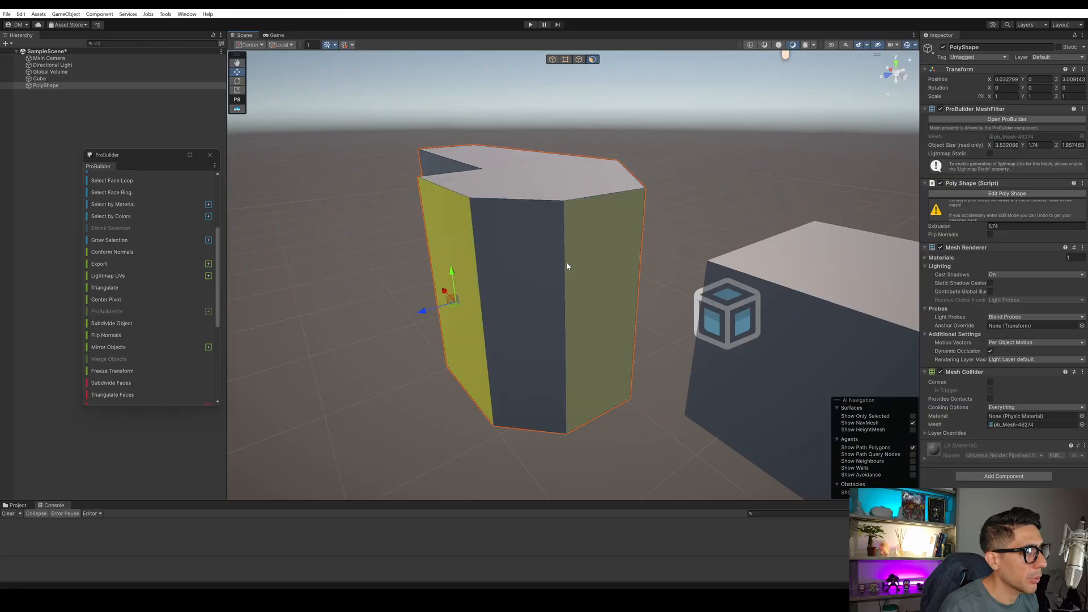
{"action": "left_click", "coordinate": [583, 303]}
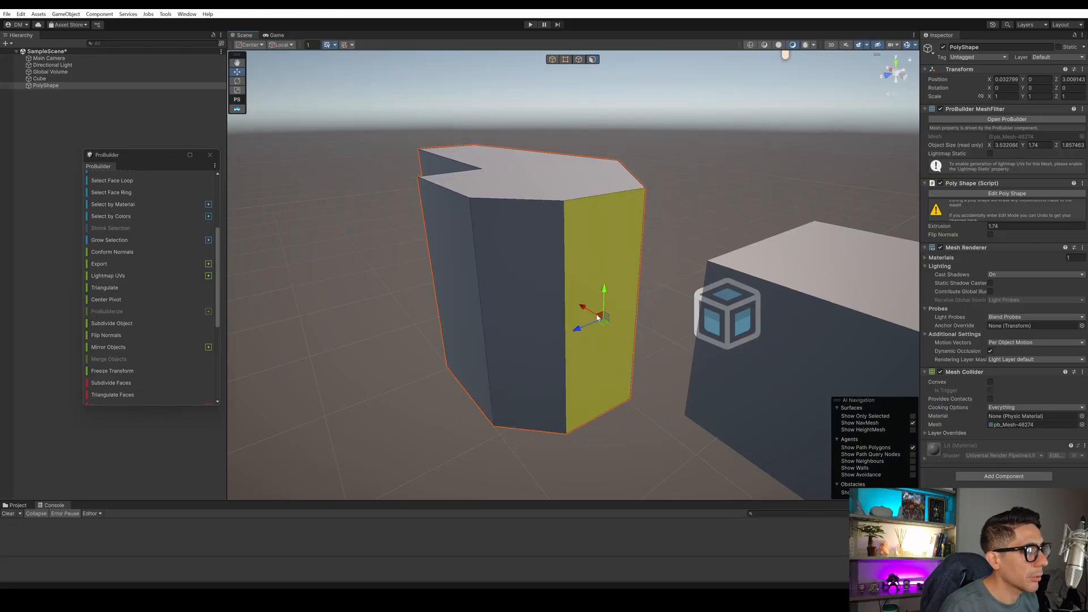
{"action": "left_click", "coordinate": [540, 293]}
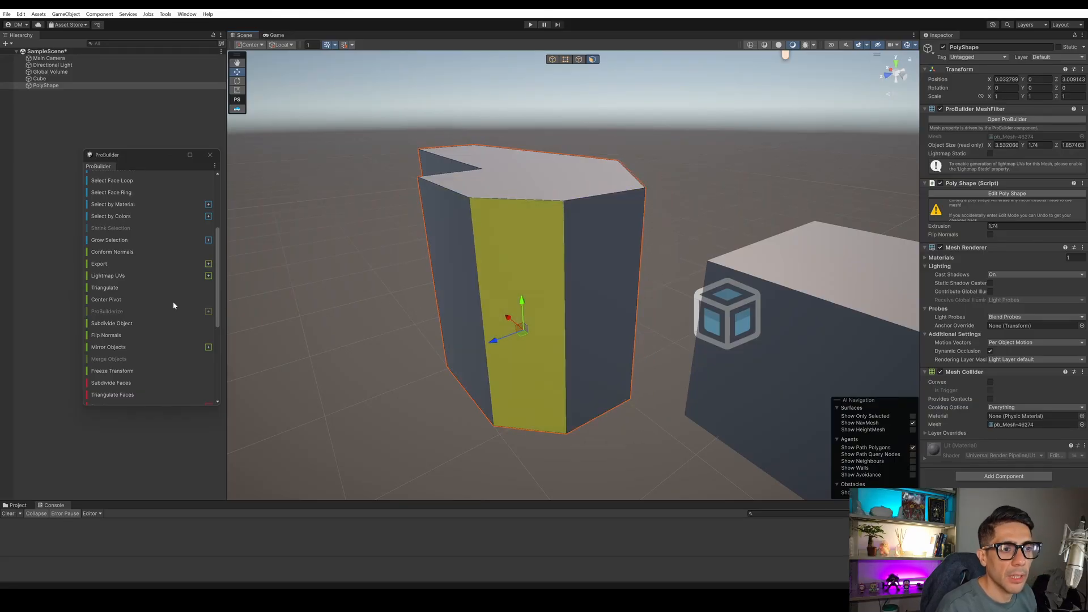
{"action": "left_click", "coordinate": [128, 323]}
Pull an upper side face outward to about 1.96 overall depth, and raise a top face near the notch to about 1.9 high.
{"action": "left_click", "coordinate": [529, 236]}
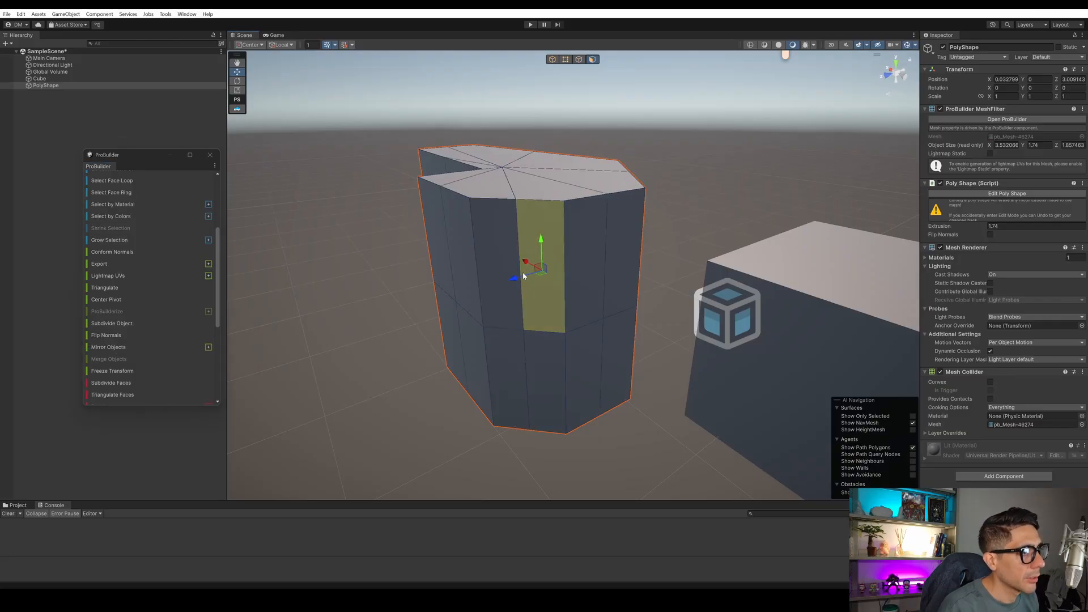
{"action": "left_click_drag", "start_coordinate": [521, 276], "coordinate": [479, 286]}
{"action": "right_click_drag", "start_coordinate": [673, 179], "coordinate": [573, 236]}
{"action": "left_click", "coordinate": [516, 250]}
{"action": "left_click_drag", "start_coordinate": [516, 249], "coordinate": [530, 217]}
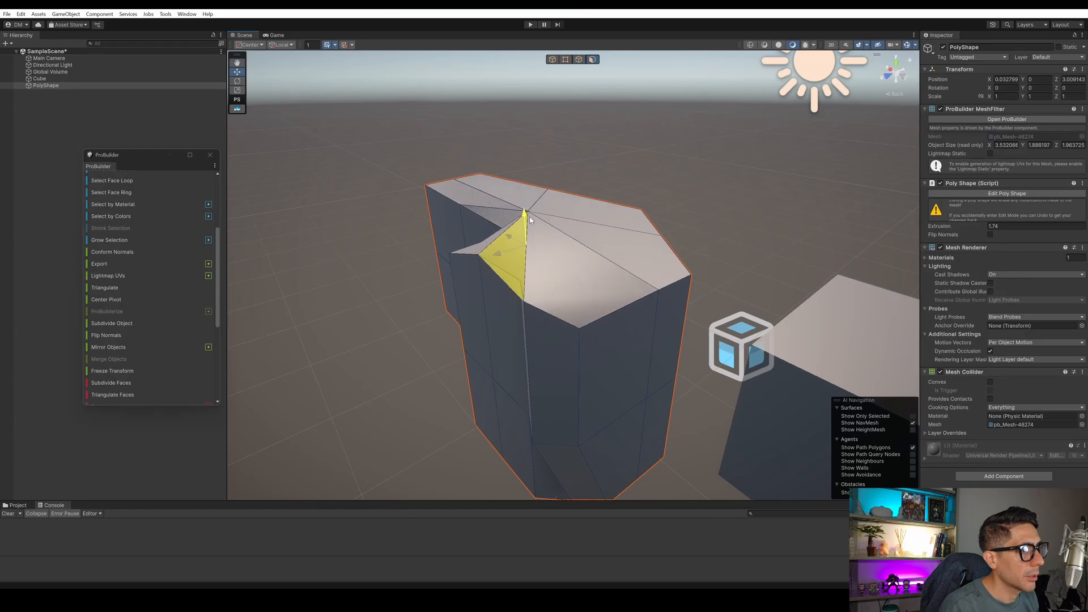
Deselect the poly shape and look over its deformed mesh and the remaining ProBuilder face tools.
{"action": "left_click", "coordinate": [691, 164]}
{"action": "right_click_drag", "start_coordinate": [691, 165], "coordinate": [721, 151]}
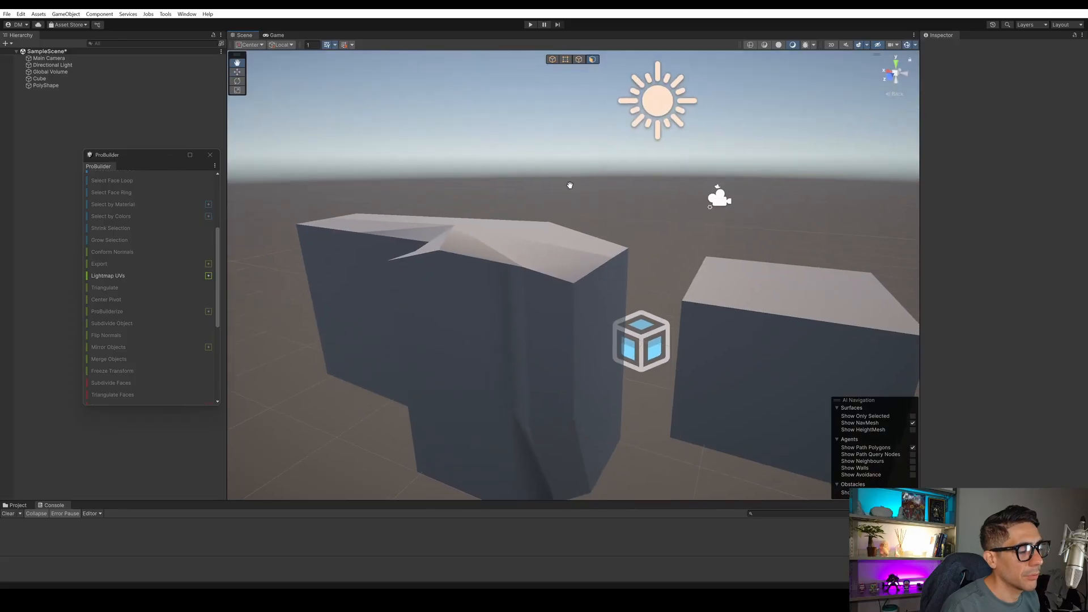
{"action": "middle_click_drag", "start_coordinate": [571, 185], "coordinate": [514, 242]}
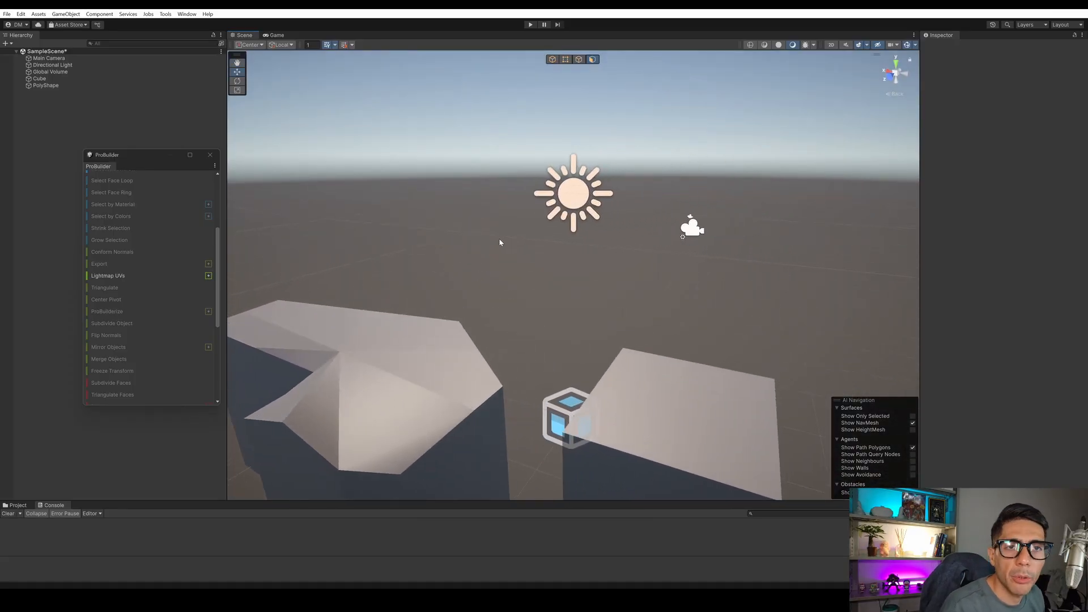
{"action": "scroll", "coordinate": [152, 282], "scroll_direction": "down", "scroll_amount": 6}
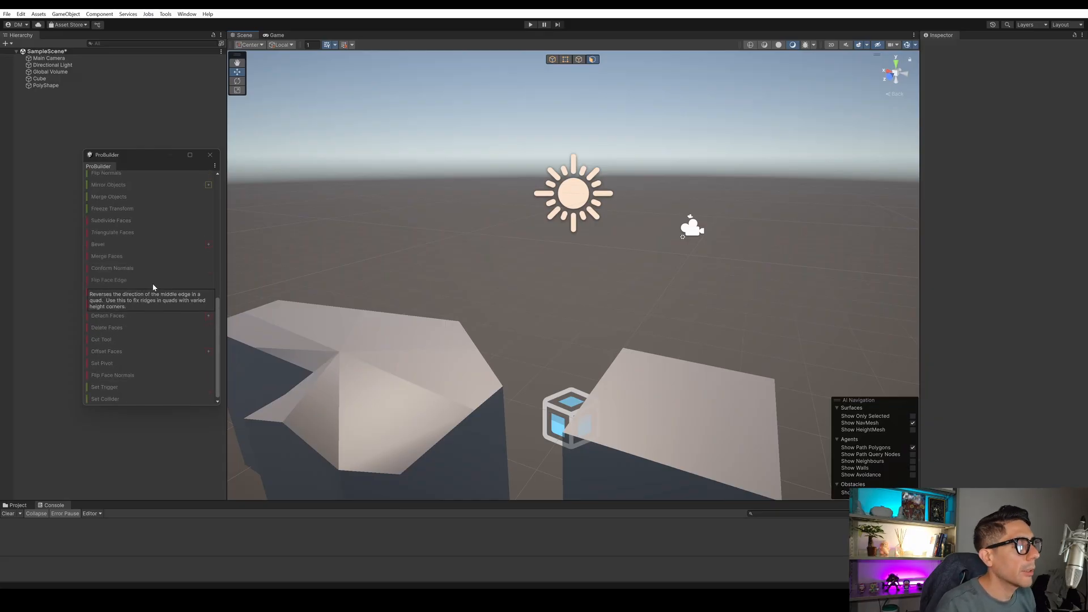
{"action": "middle_click_drag", "start_coordinate": [389, 326], "coordinate": [485, 283]}
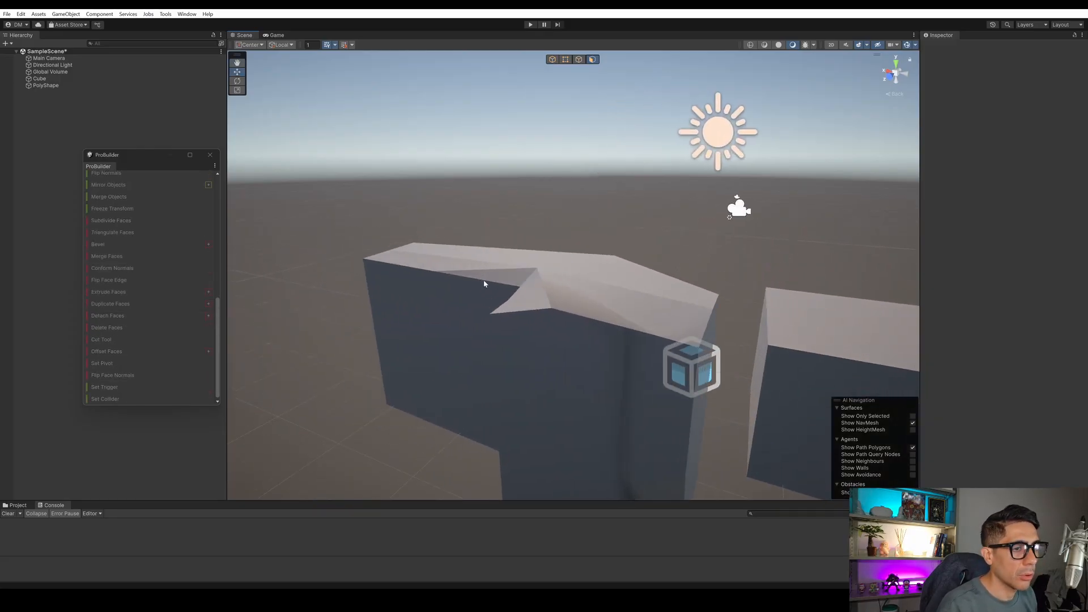
{"action": "left_click", "coordinate": [564, 292]}
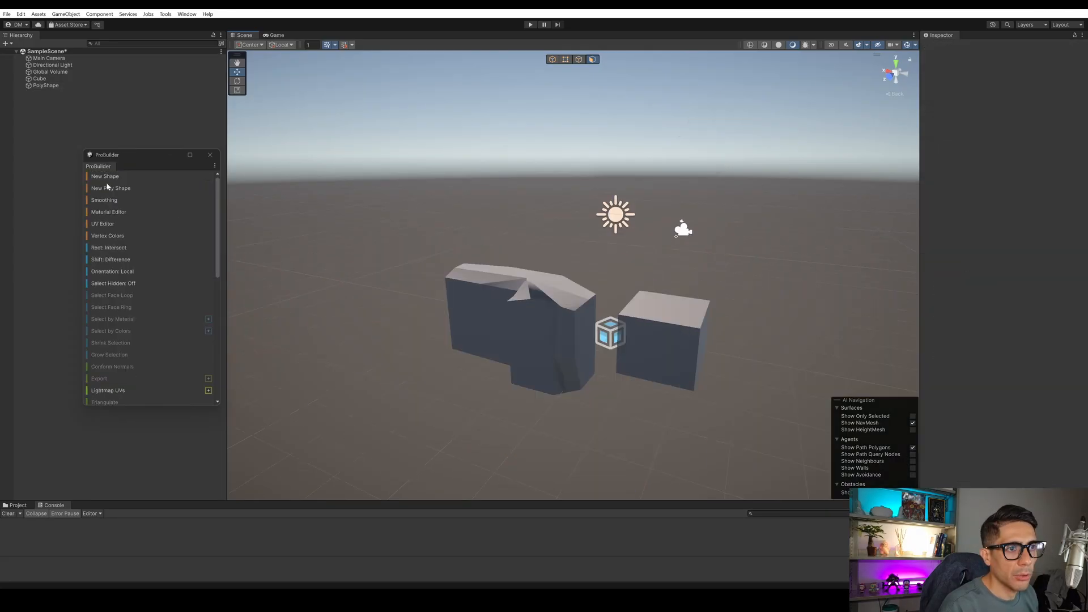
Create a six-sided cylinder about 0.73 × 1.61 × 1.25 on the ground beyond the cube.
{"action": "left_click", "coordinate": [112, 178]}
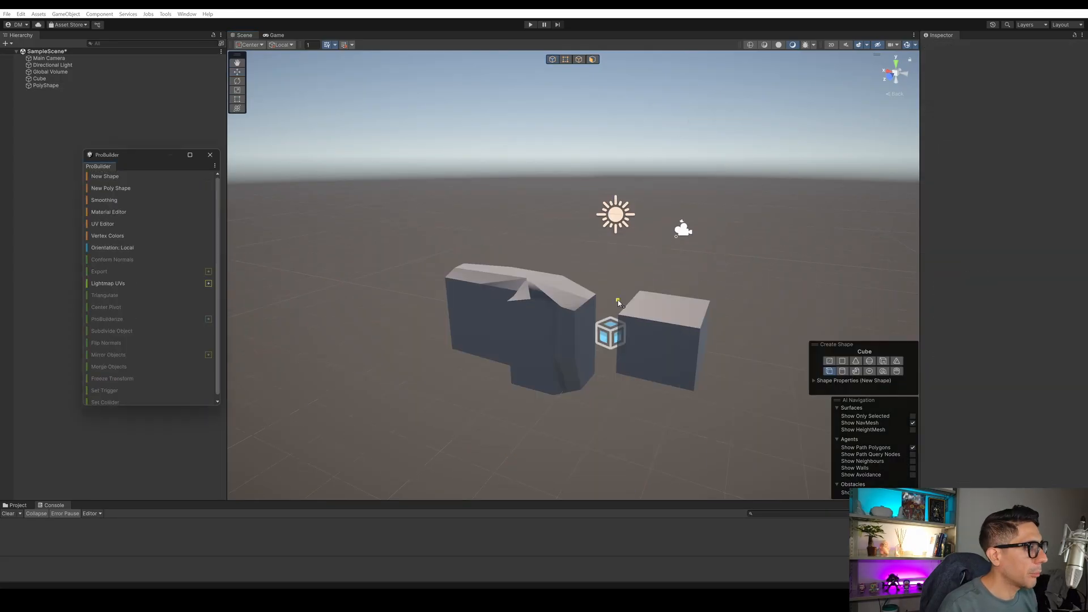
{"action": "left_click", "coordinate": [841, 372]}
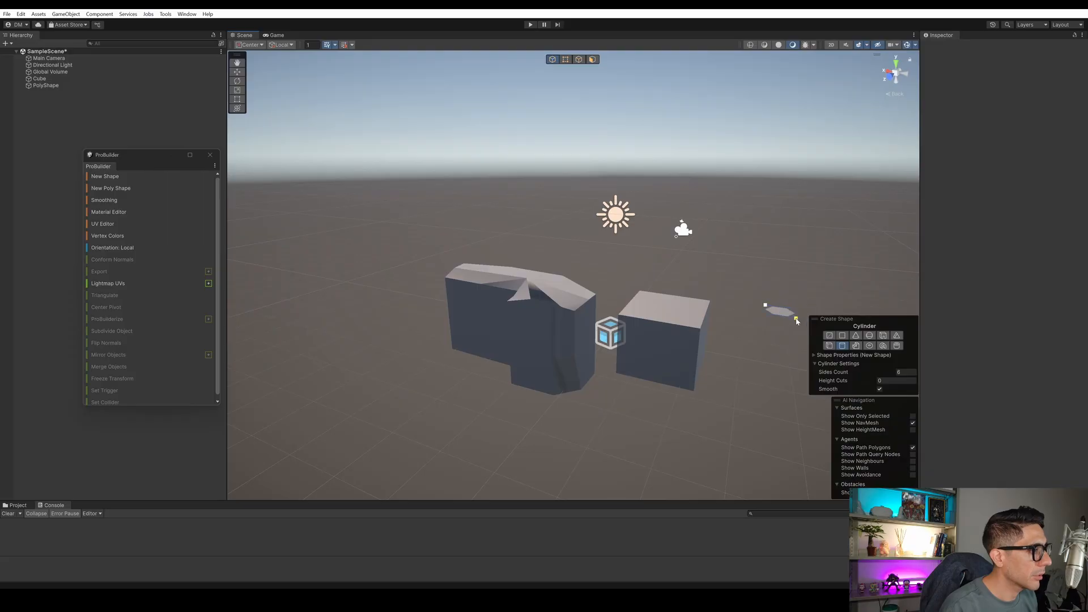
{"action": "left_click_drag", "start_coordinate": [792, 331], "coordinate": [797, 325]}
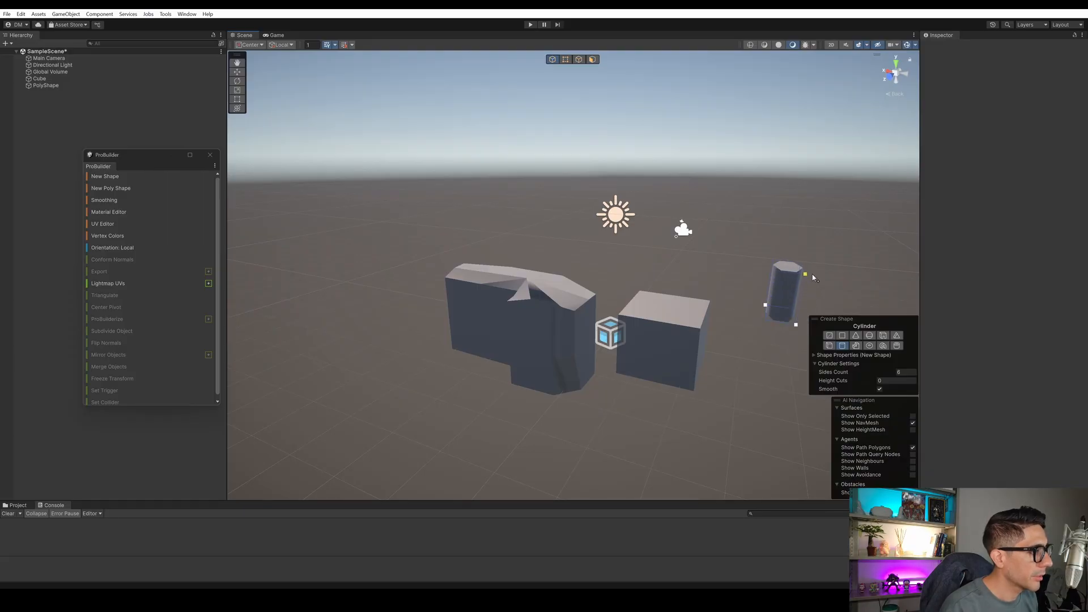
{"action": "left_click", "coordinate": [812, 268]}
{"action": "middle_click_drag", "start_coordinate": [830, 256], "coordinate": [710, 253]}
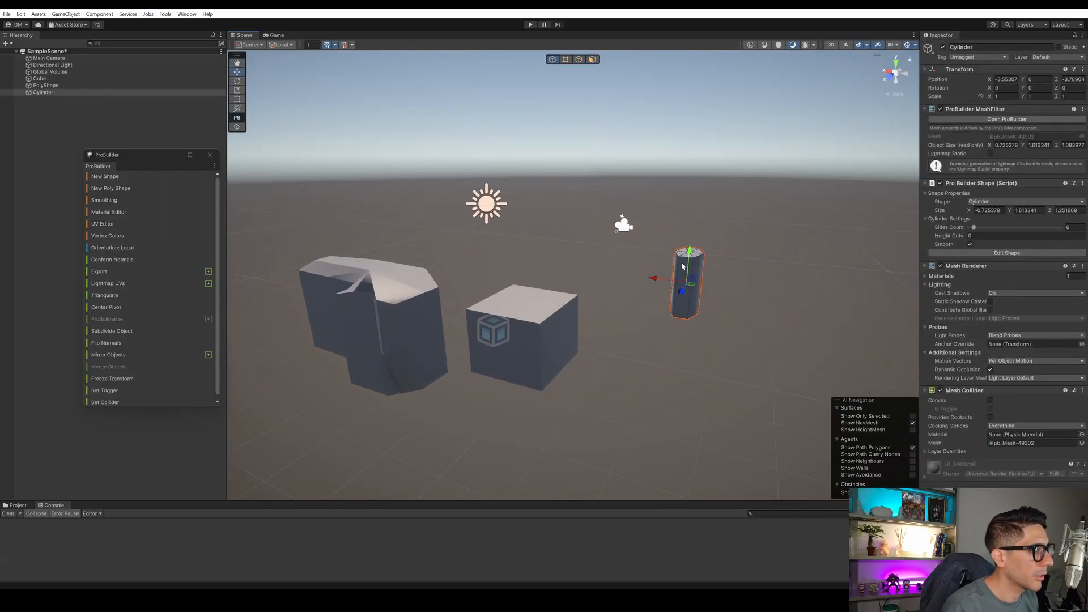
Edit the cylinder's shape, raising its Sides Count to 29 and on to 40 for a rounder outline.
{"action": "left_click", "coordinate": [1007, 253]}
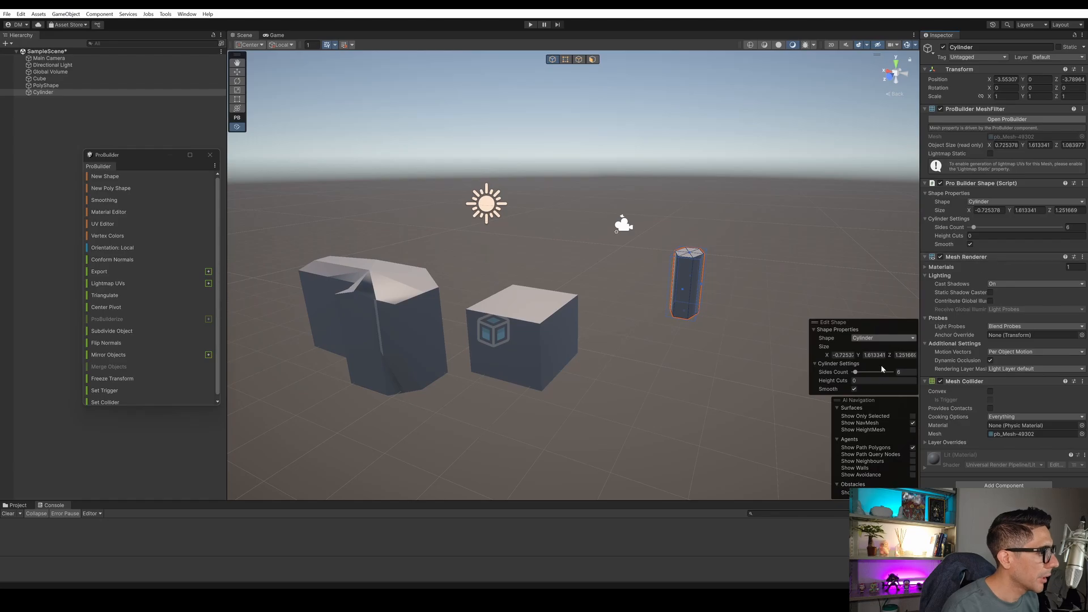
{"action": "left_click_drag", "start_coordinate": [861, 375], "coordinate": [870, 373]}
{"action": "scroll", "coordinate": [768, 221], "scroll_direction": "up", "scroll_amount": 5}
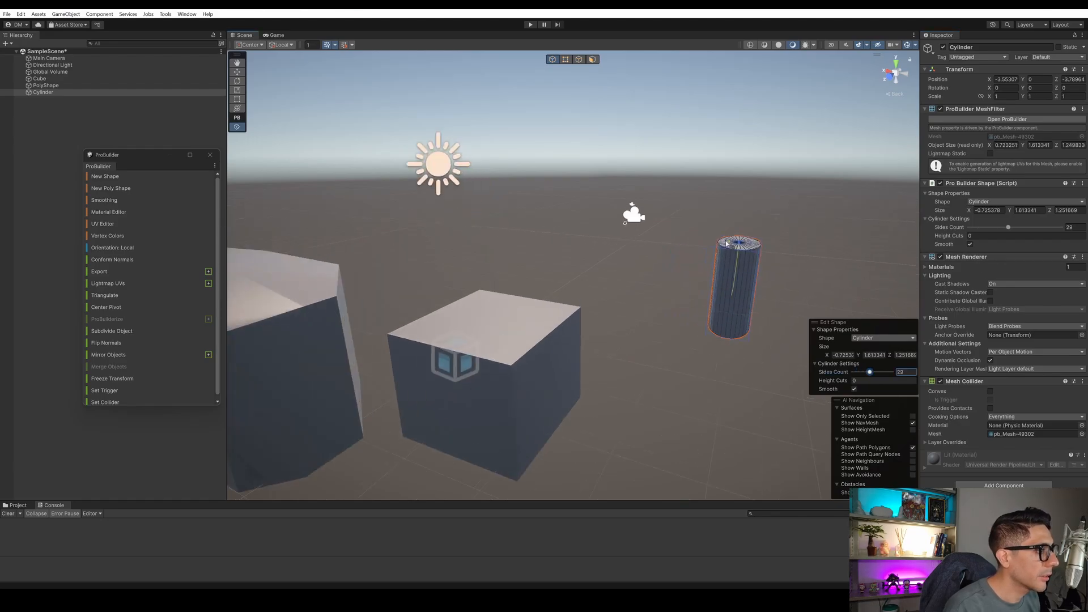
{"action": "middle_click_drag", "start_coordinate": [768, 221], "coordinate": [570, 278]}
{"action": "scroll", "coordinate": [680, 199], "scroll_direction": "up", "scroll_amount": 6}
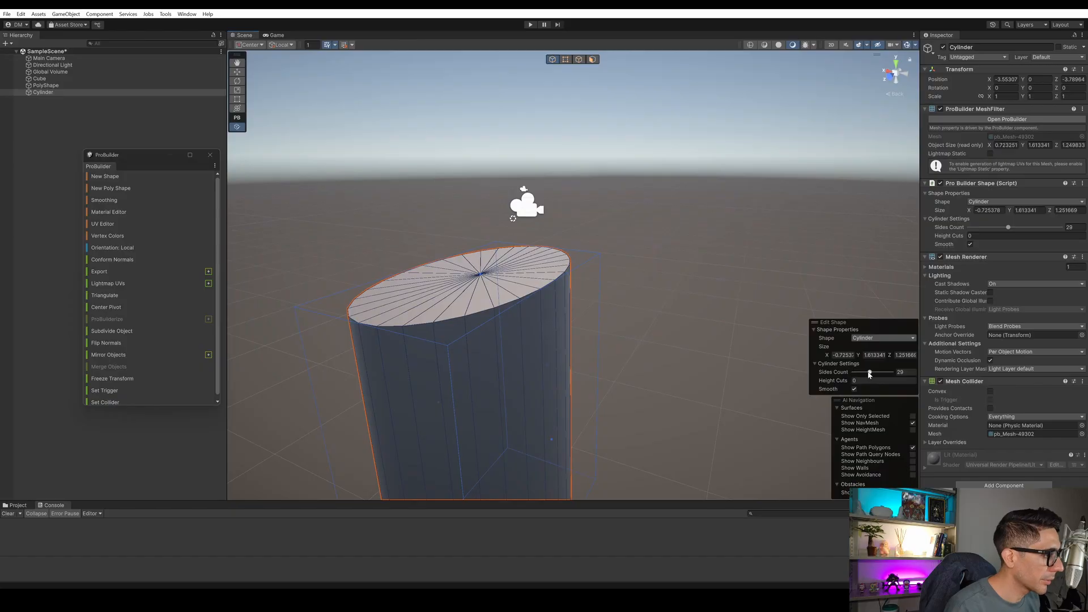
{"action": "left_click_drag", "start_coordinate": [851, 372], "coordinate": [866, 371]}
{"action": "scroll", "coordinate": [695, 287], "scroll_direction": "down", "scroll_amount": 5}
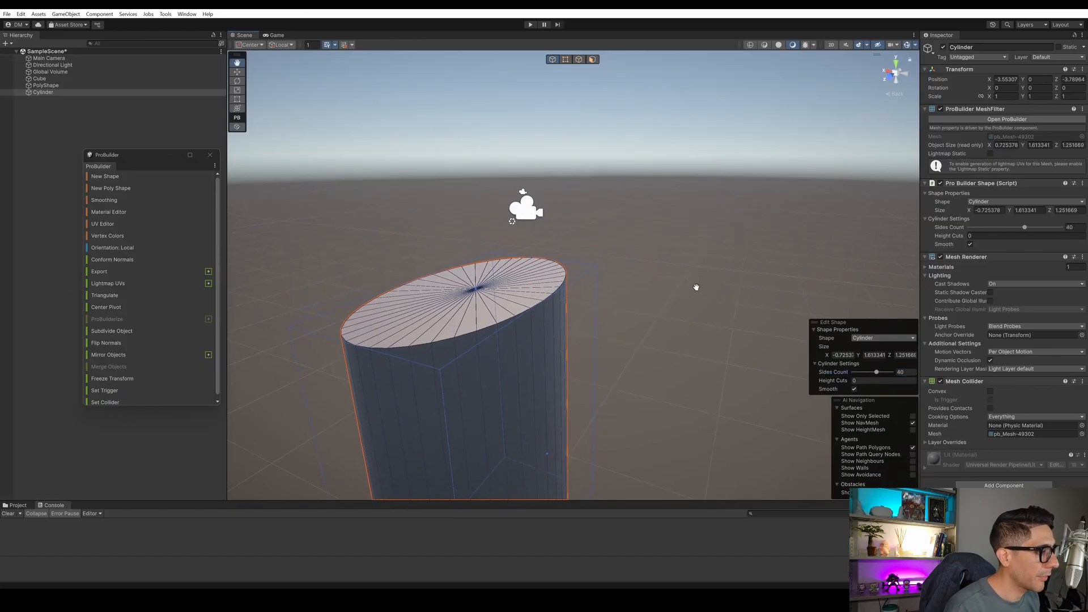
{"action": "right_click_drag", "start_coordinate": [584, 258], "coordinate": [634, 312]}
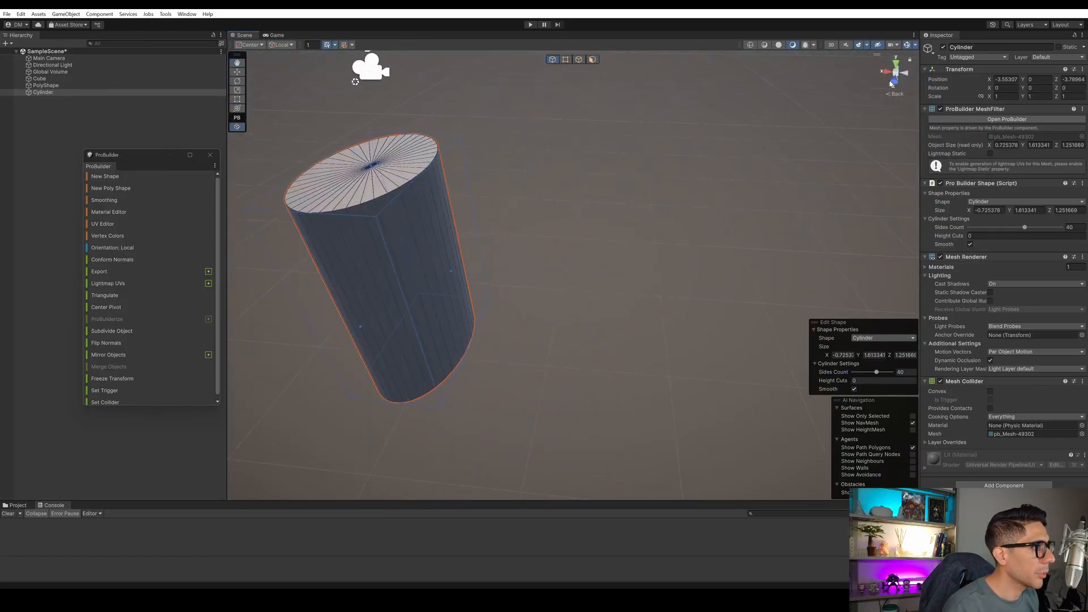
Lower the cylinder's Sides Count to 37 and on to 21, and check its outline from above.
{"action": "middle_click_drag", "start_coordinate": [711, 158], "coordinate": [656, 195]}
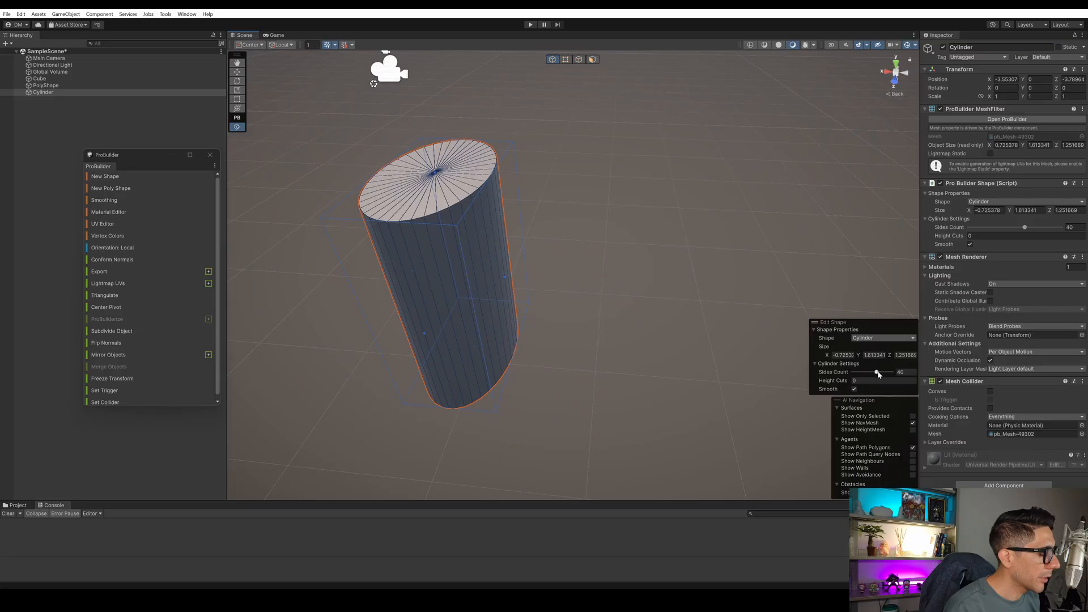
{"action": "left_click_drag", "start_coordinate": [877, 373], "coordinate": [871, 379]}
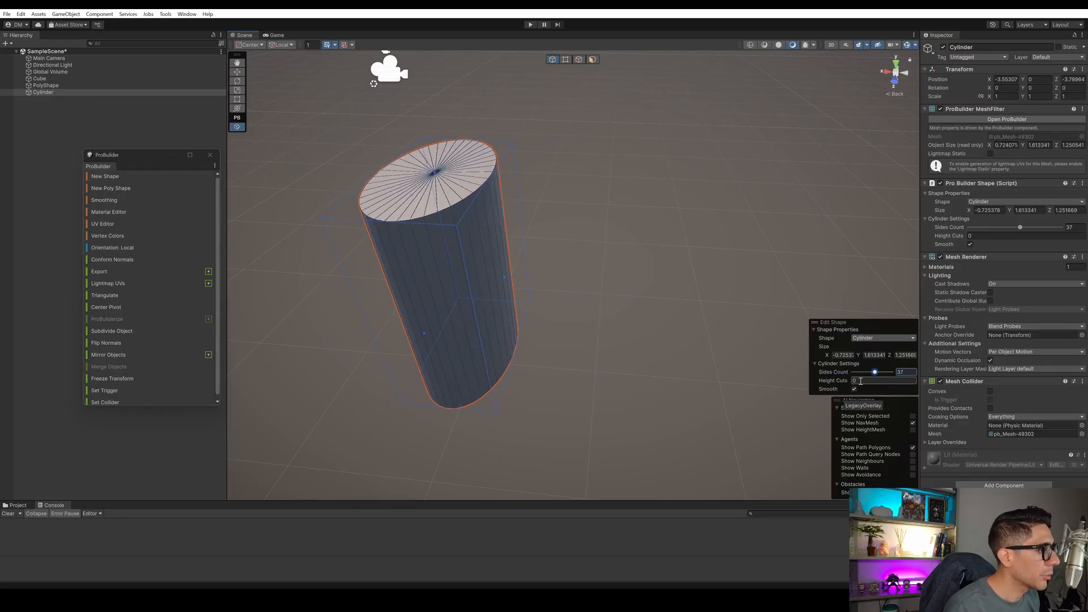
{"action": "left_click_drag", "start_coordinate": [875, 372], "coordinate": [864, 373]}
{"action": "scroll", "coordinate": [593, 288], "scroll_direction": "down", "scroll_amount": 2}
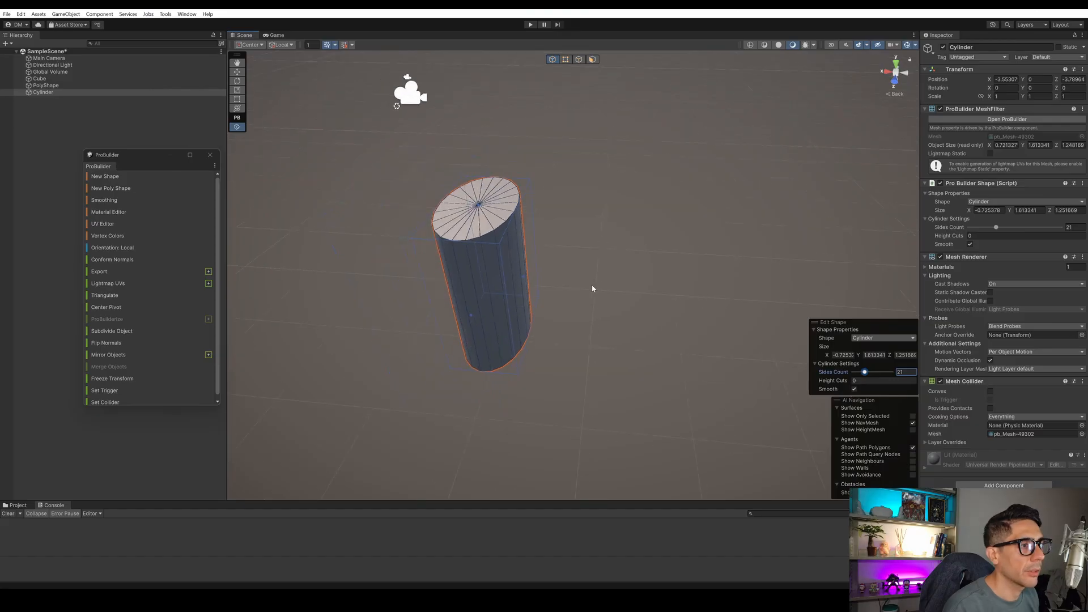
{"action": "scroll", "coordinate": [592, 288], "scroll_direction": "down", "scroll_amount": 2}
{"action": "right_click_drag", "start_coordinate": [593, 288], "coordinate": [614, 315]}
{"action": "middle_click_drag", "start_coordinate": [527, 243], "coordinate": [616, 275]}
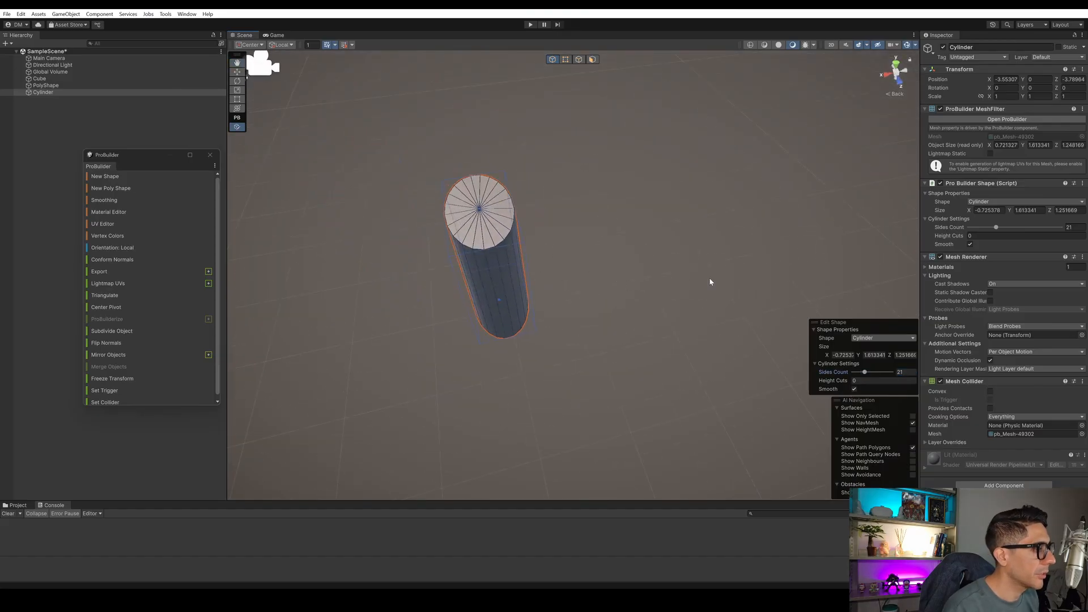
Undo the recent Sides Count changes on the cylinder and deselect it.
{"action": "key", "text": "ctrl+z"}
{"action": "key", "text": "ctrl+z"}
{"action": "key", "text": "ctrl+z"}
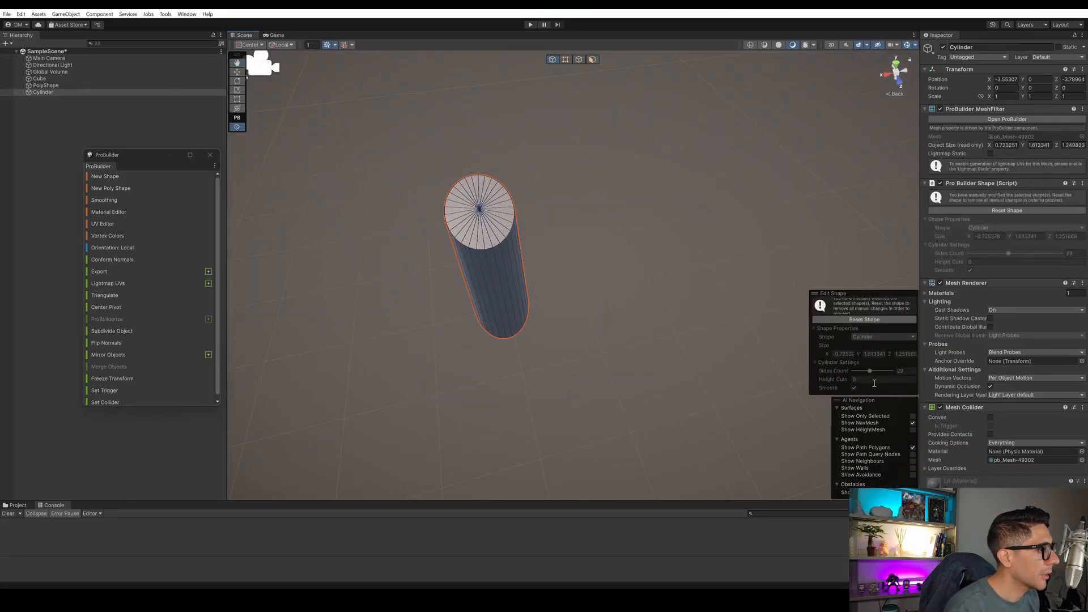
{"action": "left_click", "coordinate": [753, 250]}
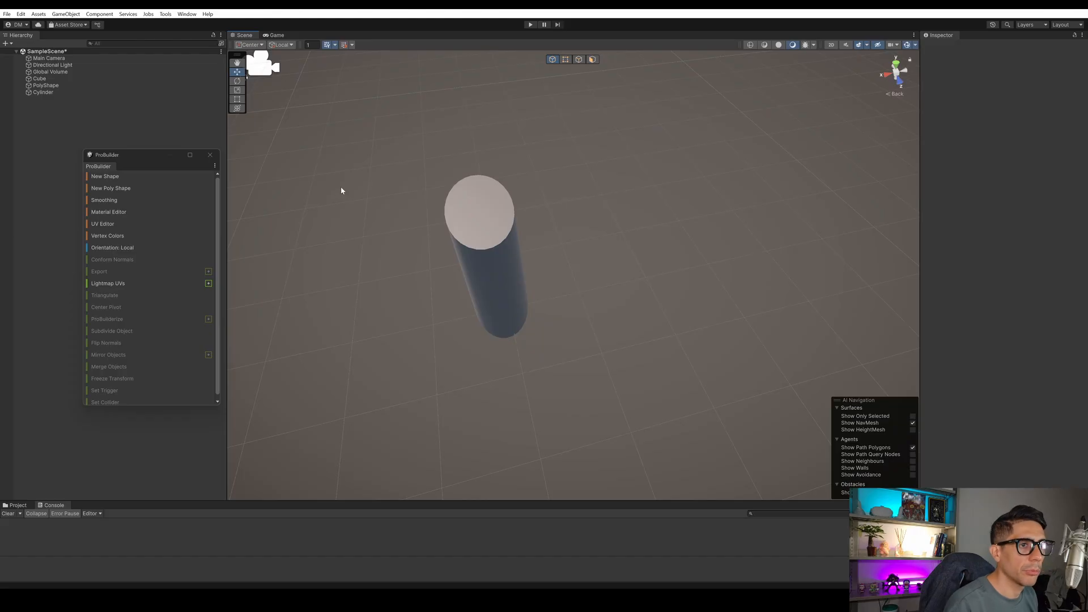
Create a door shape about 0.87 × 2.42 × 2.30 on the ground beside the cylinder, with pediment height 0.5 and side width 0.75.
{"action": "left_click", "coordinate": [113, 176]}
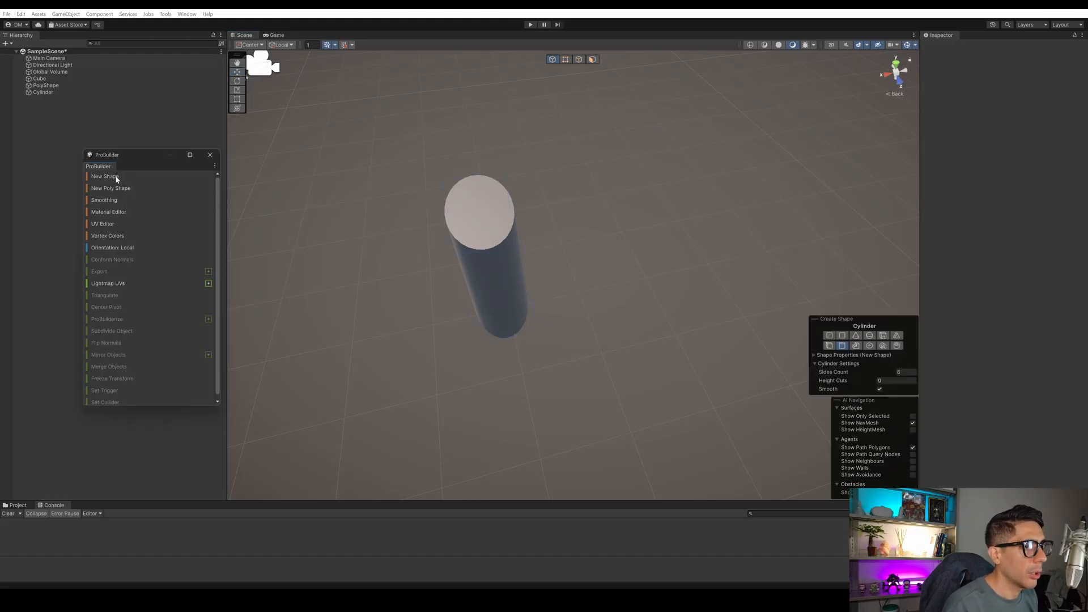
{"action": "left_click", "coordinate": [880, 336]}
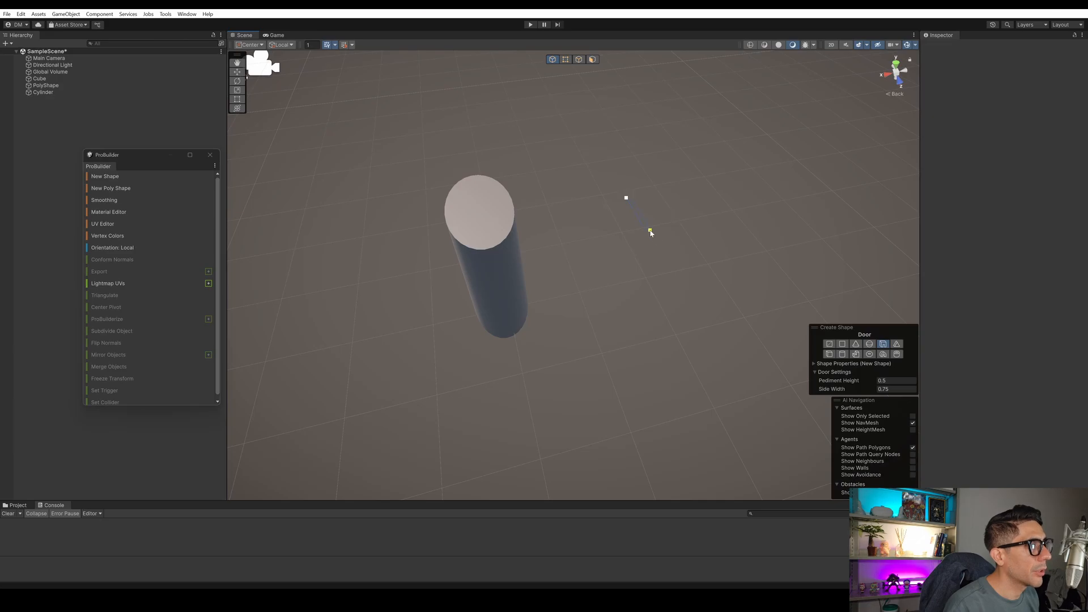
{"action": "left_click_drag", "start_coordinate": [708, 274], "coordinate": [746, 281]}
{"action": "left_click", "coordinate": [773, 119]}
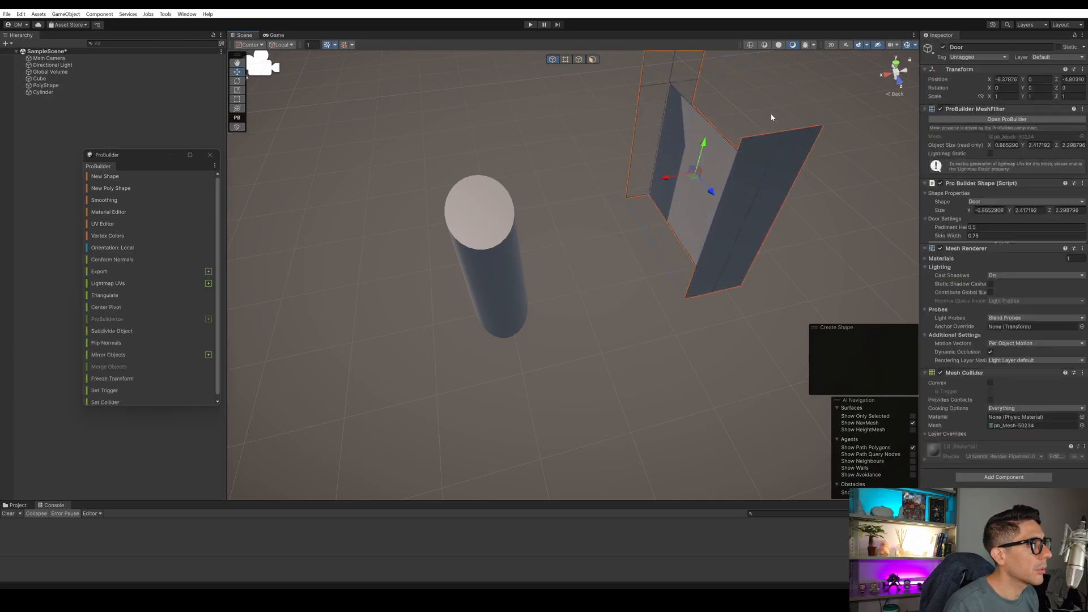
{"action": "right_click_drag", "start_coordinate": [601, 258], "coordinate": [706, 242]}
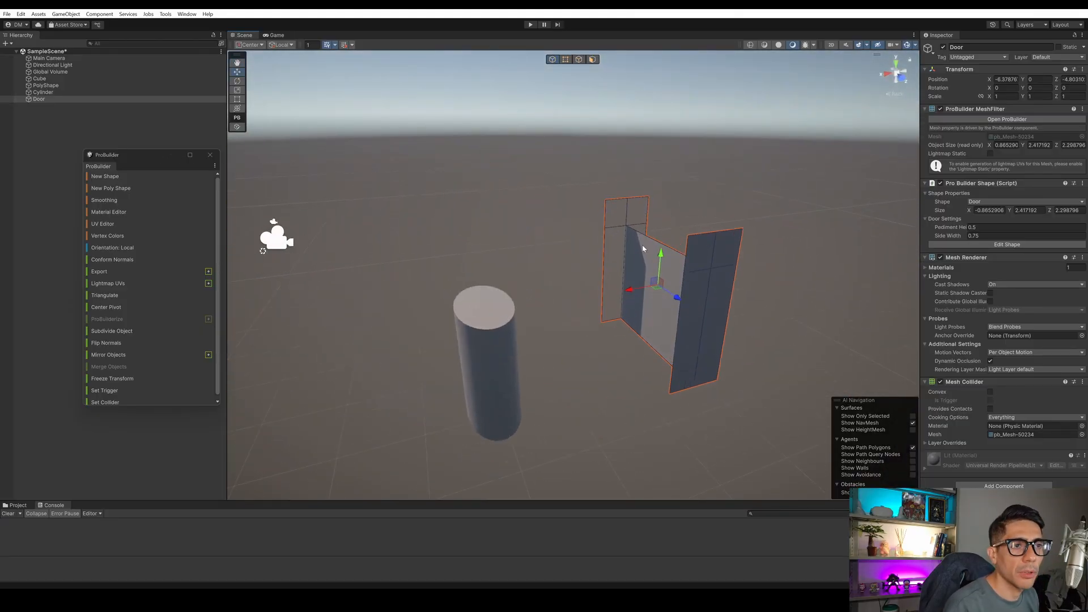
Create a prism about 2.22 × 1.15 × 2.59 on the ground, on the cylinder's side opposite the door.
{"action": "left_click", "coordinate": [116, 177]}
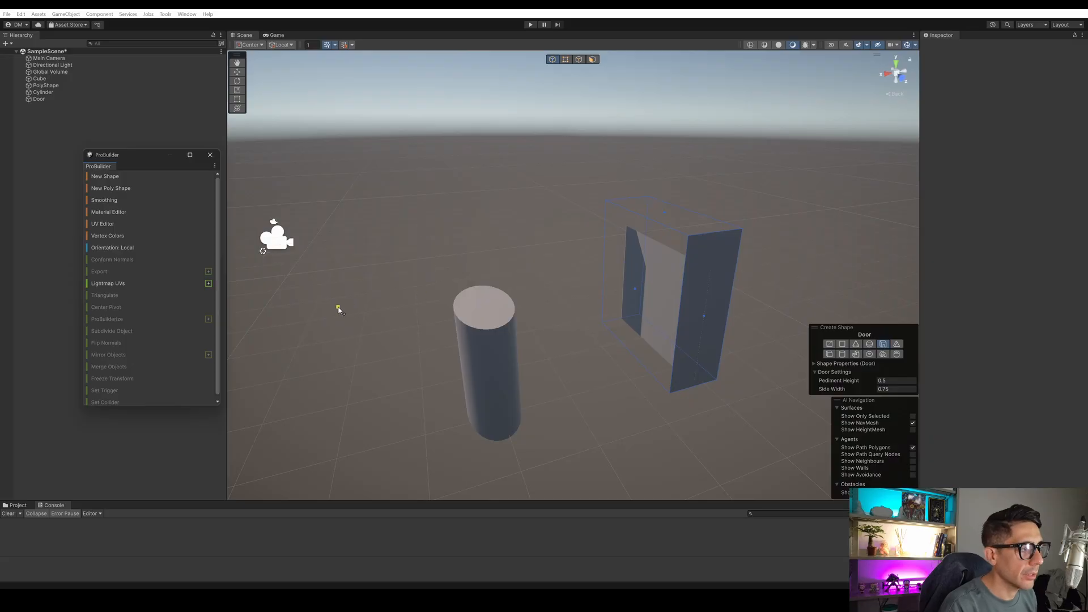
{"action": "left_click", "coordinate": [897, 344]}
{"action": "left_click_drag", "start_coordinate": [299, 296], "coordinate": [407, 333]}
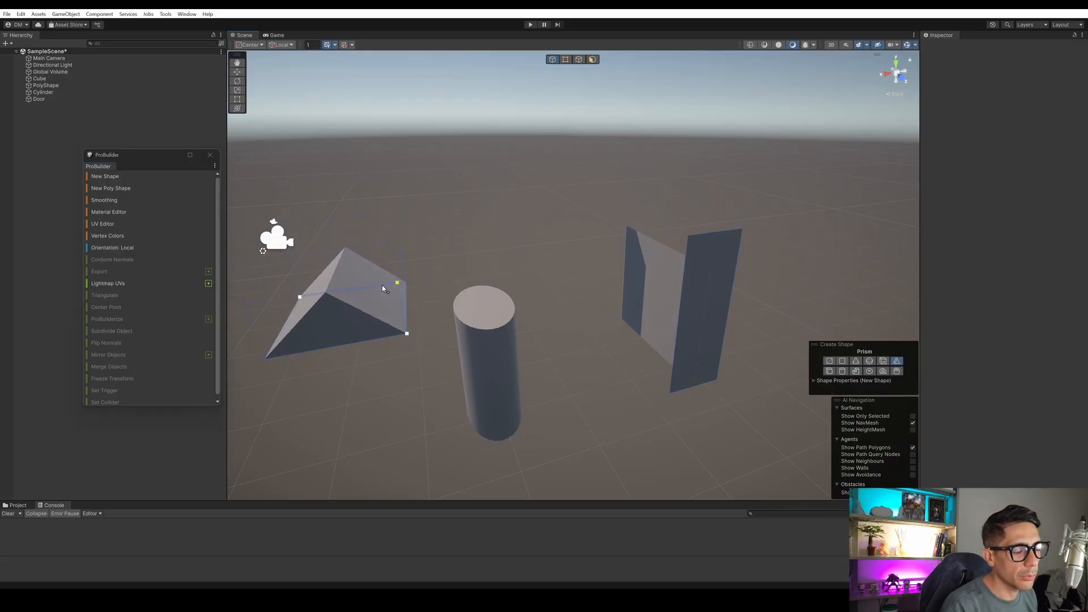
{"action": "left_click", "coordinate": [384, 278]}
{"action": "right_click_drag", "start_coordinate": [412, 253], "coordinate": [420, 247]}
{"action": "middle_click_drag", "start_coordinate": [424, 248], "coordinate": [493, 244]}
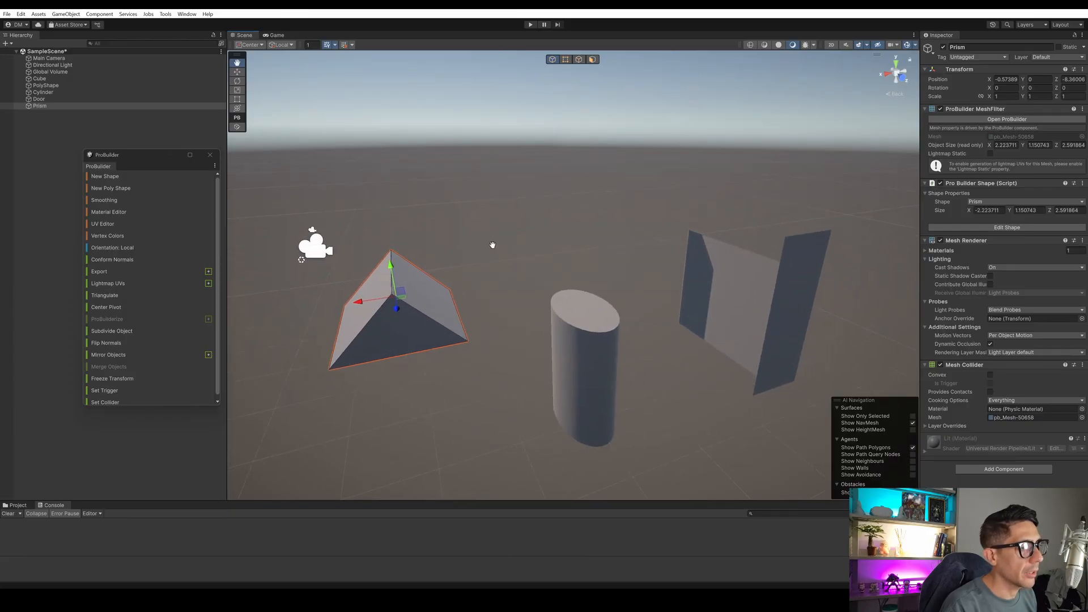
Create ten-step stairs about 2.73 × 1.38 × 2.09 on the ground behind the cylinder, between the prism and the door.
{"action": "left_click", "coordinate": [115, 178]}
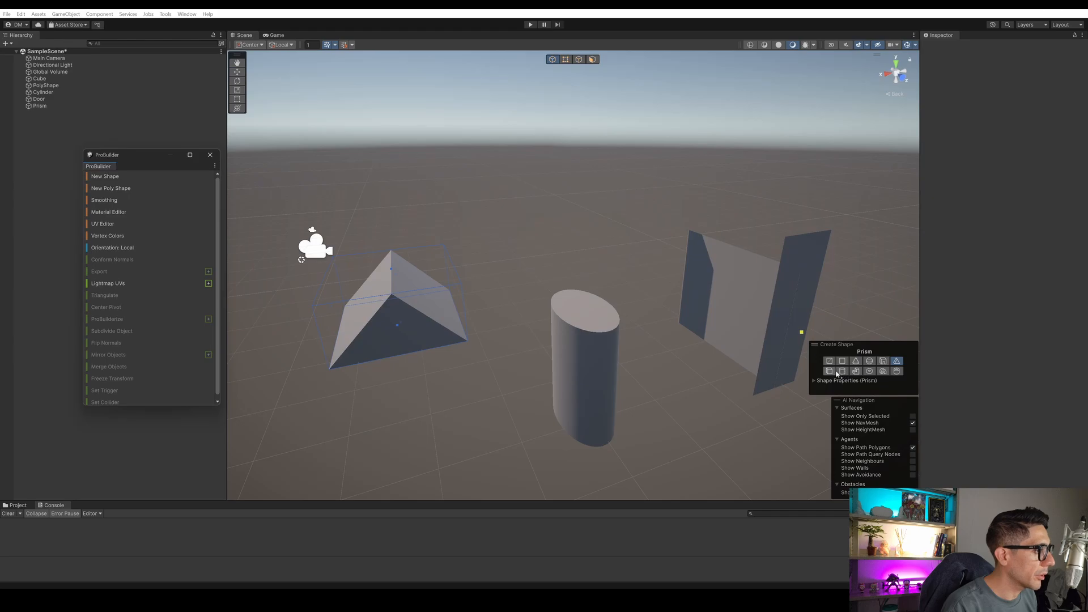
{"action": "left_click", "coordinate": [855, 371]}
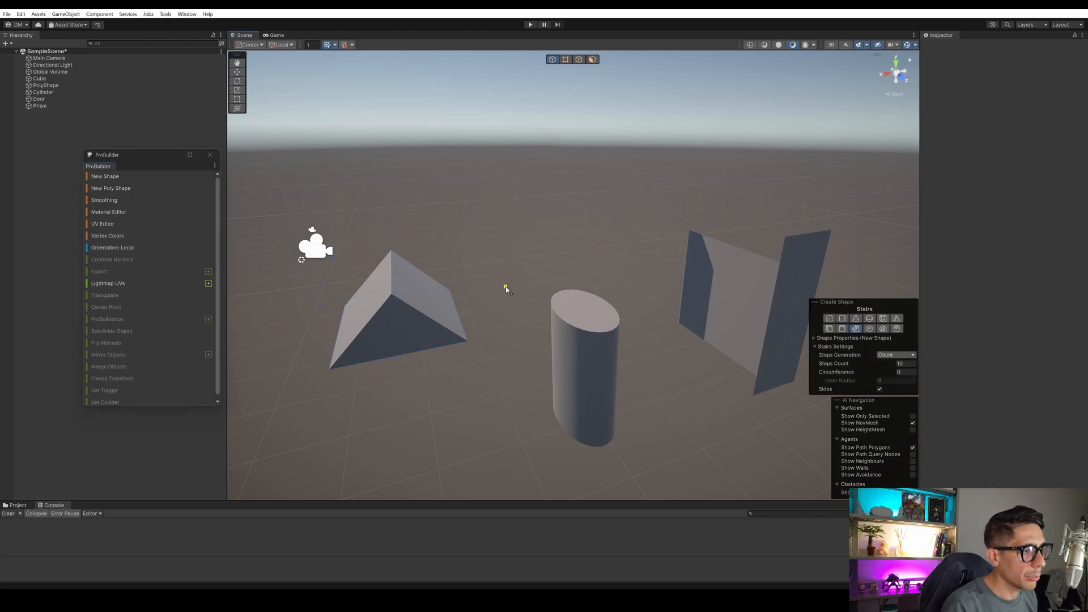
{"action": "left_click_drag", "start_coordinate": [506, 287], "coordinate": [647, 300]}
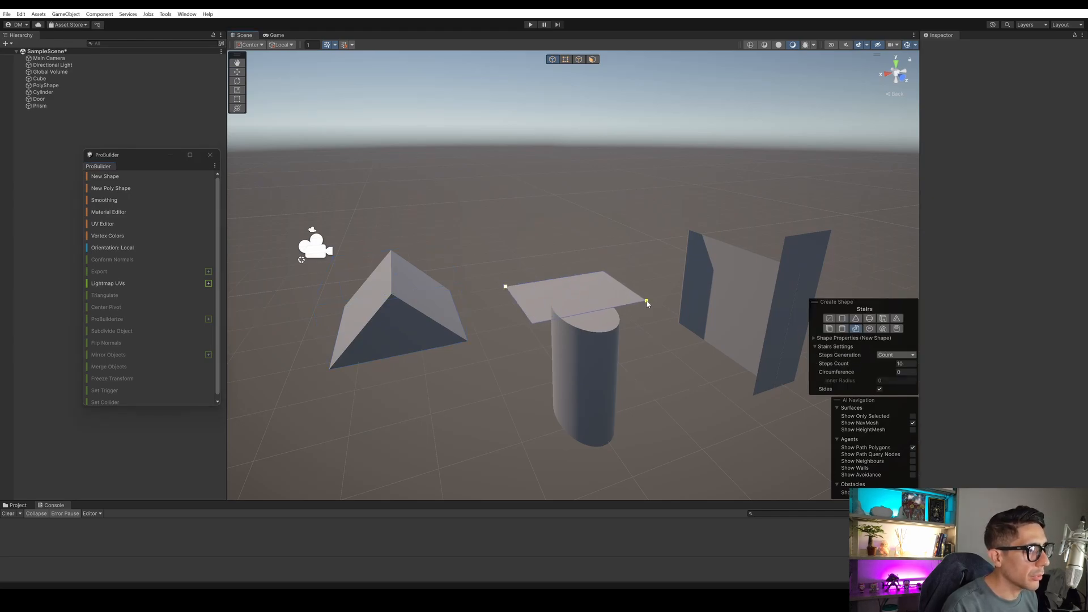
{"action": "left_click", "coordinate": [663, 244]}
{"action": "right_click_drag", "start_coordinate": [454, 393], "coordinate": [464, 389]}
{"action": "middle_click_drag", "start_coordinate": [463, 389], "coordinate": [659, 373]}
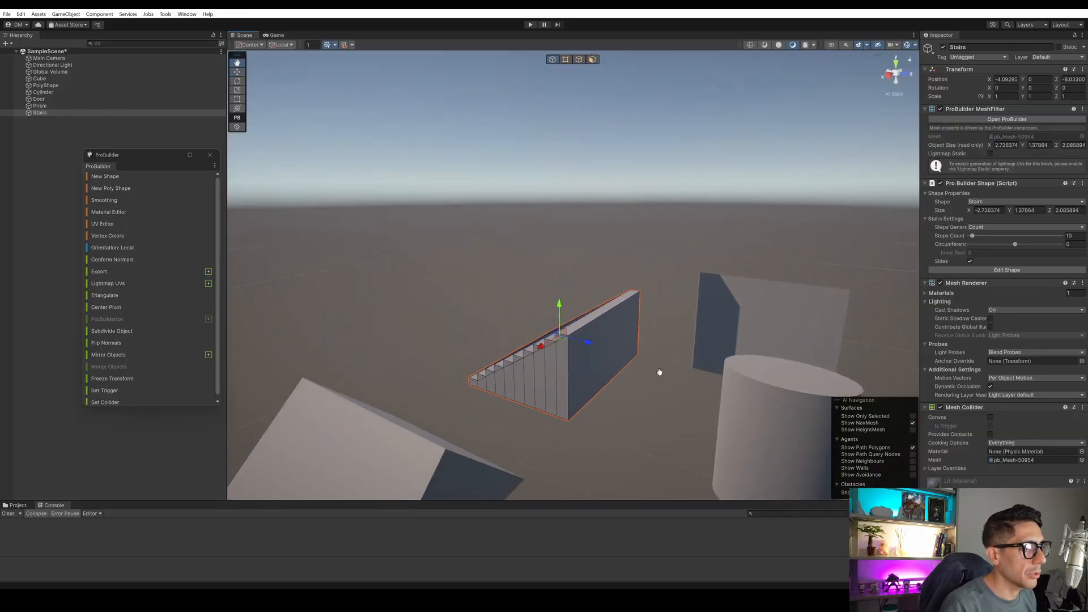
{"action": "right_click_drag", "start_coordinate": [660, 372], "coordinate": [825, 432]}
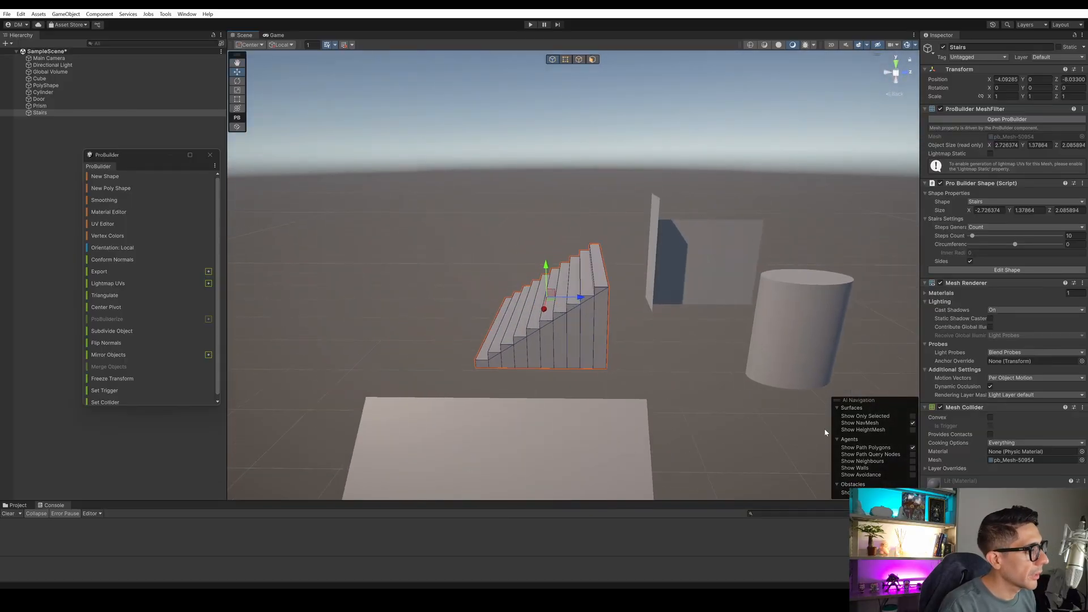
Edit the stairs' shape, switching Steps Generation to Height and trying a step height of 0.52 before setting it to 0.19.
{"action": "left_click", "coordinate": [1001, 270]}
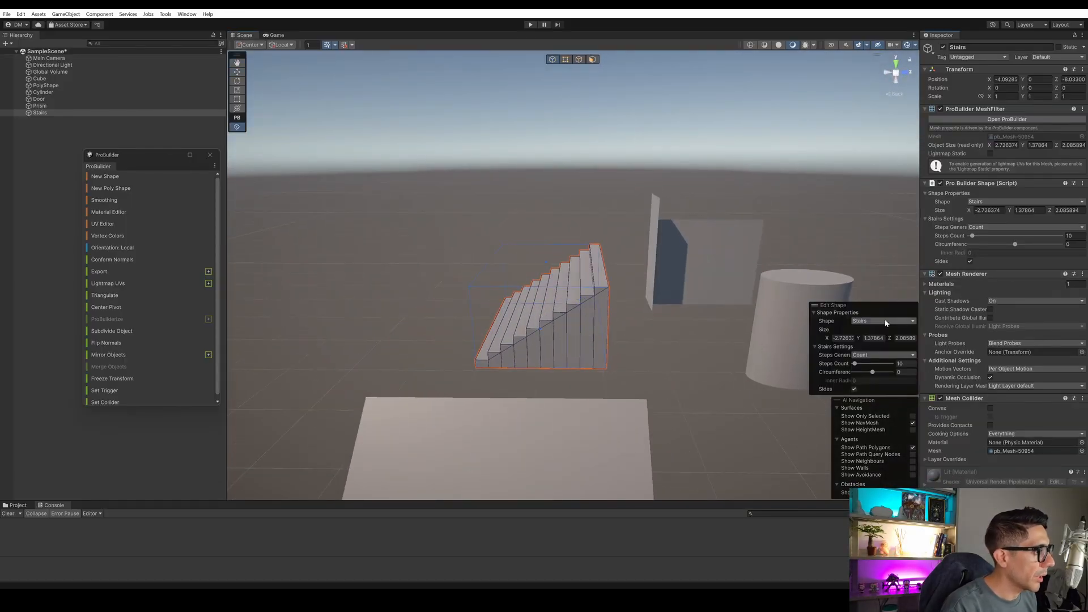
{"action": "left_click", "coordinate": [883, 355]}
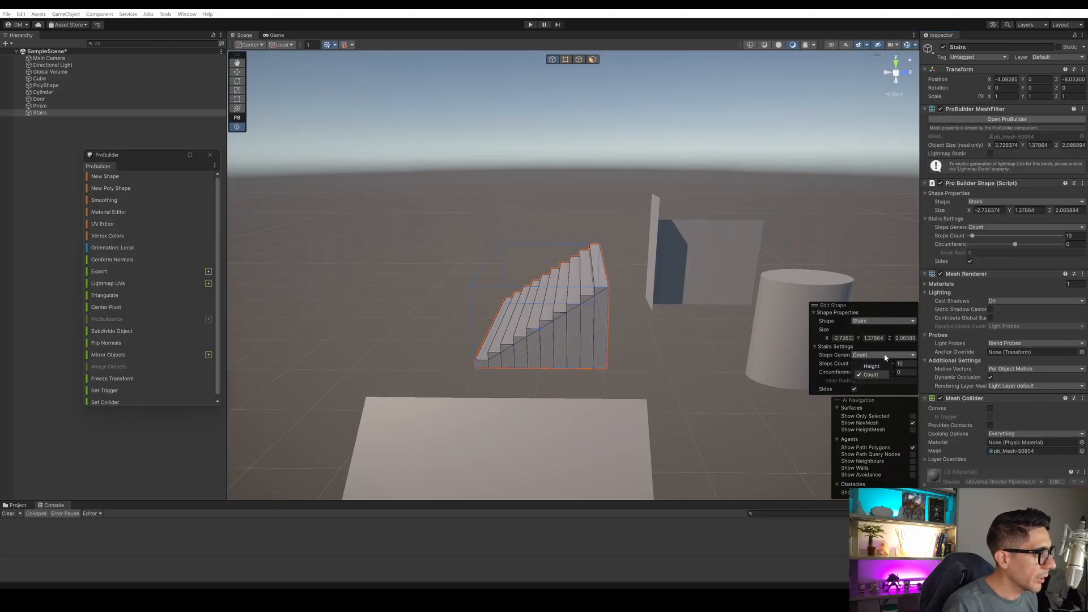
{"action": "left_click", "coordinate": [878, 367]}
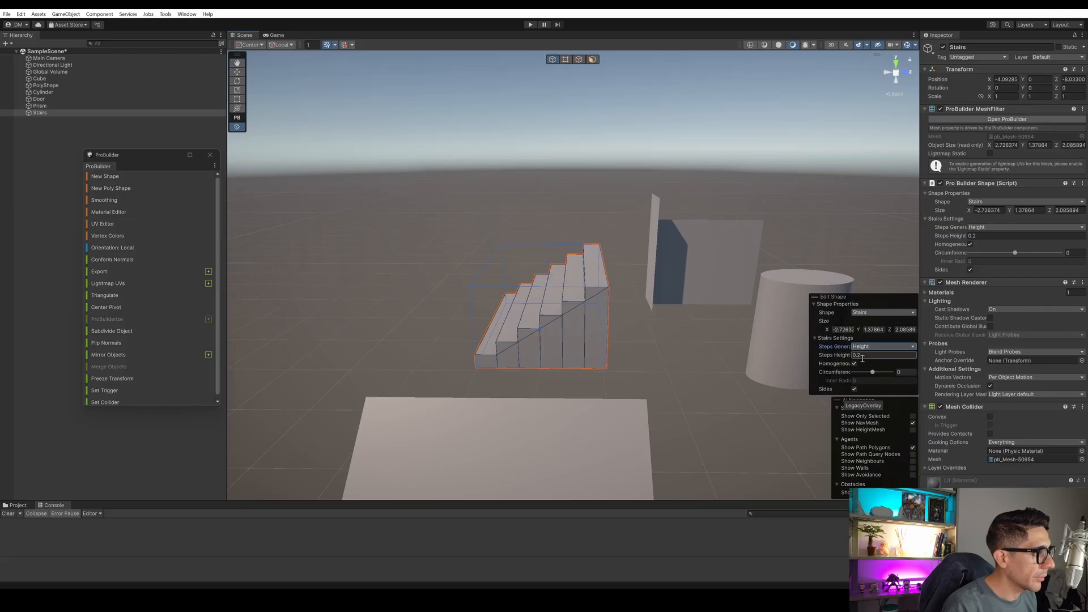
{"action": "left_click_drag", "start_coordinate": [861, 355], "coordinate": [849, 357]}
{"action": "type", "text": "0.02"}
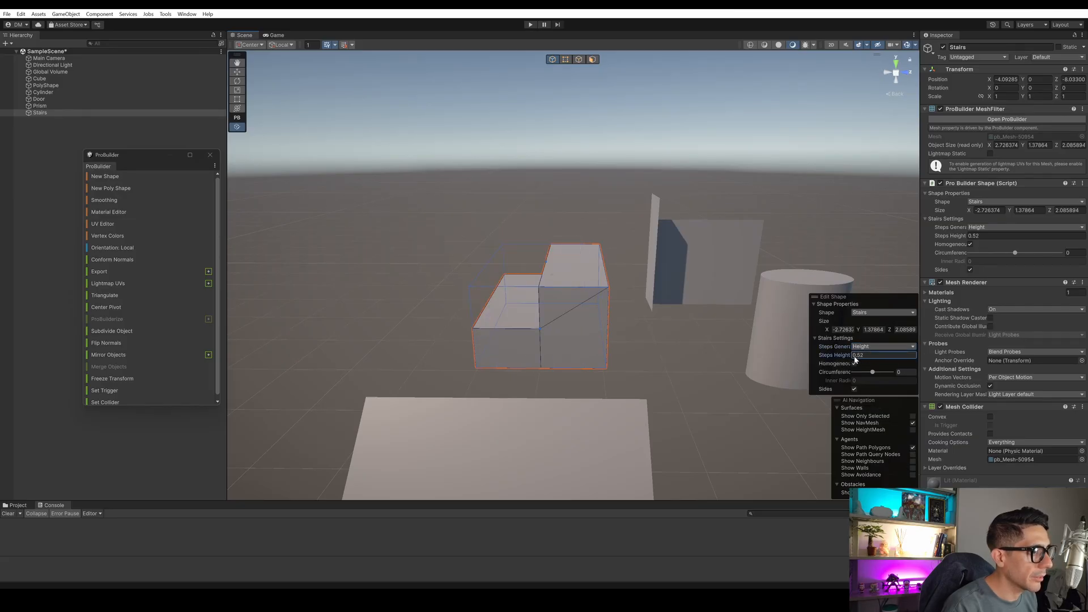
{"action": "key", "text": "BackSpace"}
{"action": "key", "text": "BackSpace"}
{"action": "type", "text": "19"}
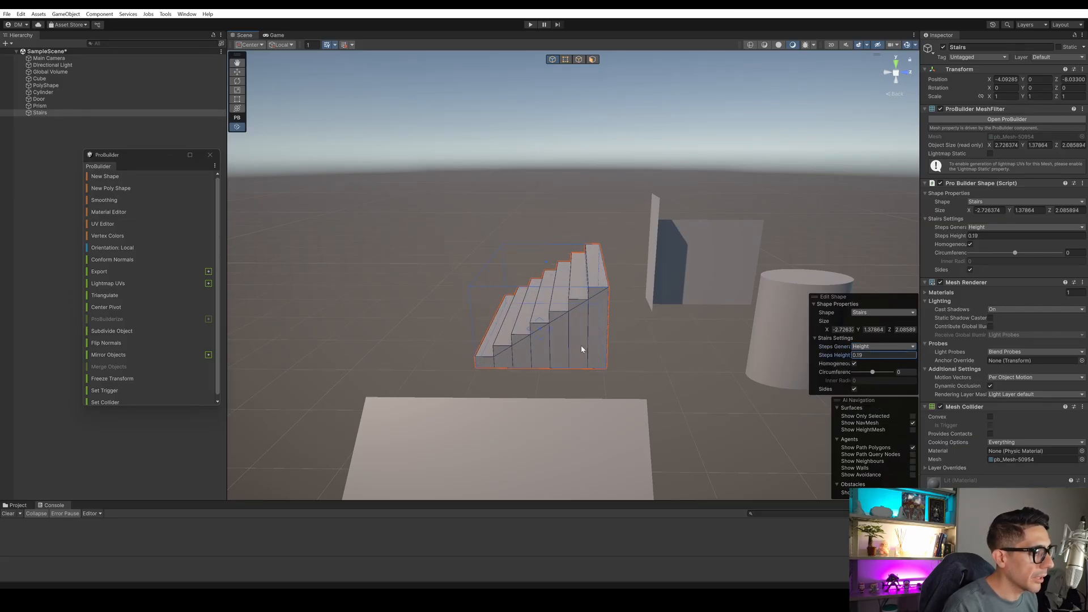
Switch the stairs' Steps Generation back to Count and raise the Steps Count to 14.
{"action": "left_click", "coordinate": [865, 347]}
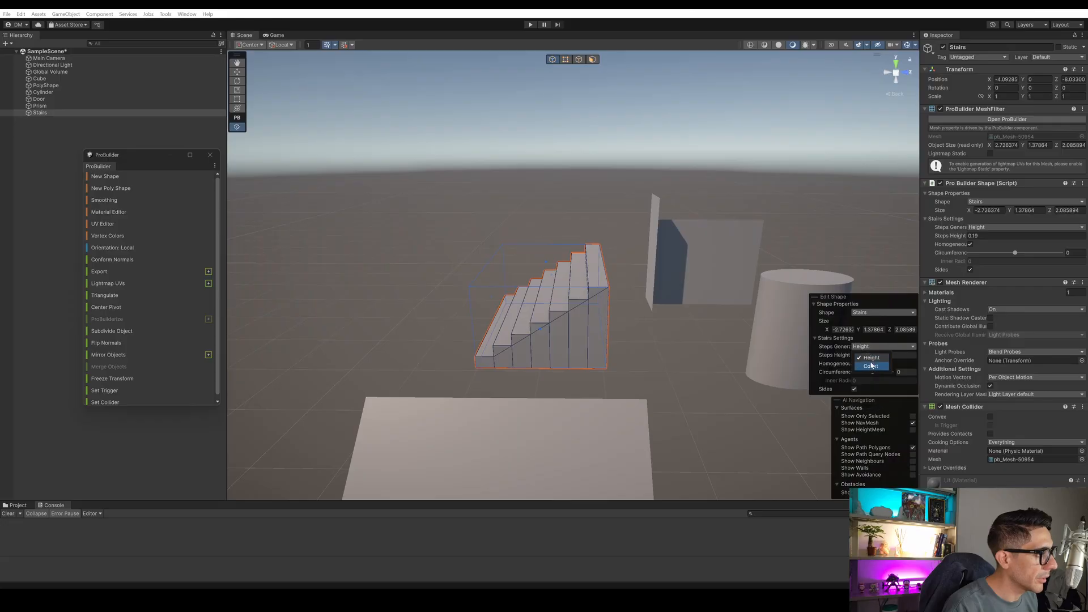
{"action": "left_click", "coordinate": [857, 357]}
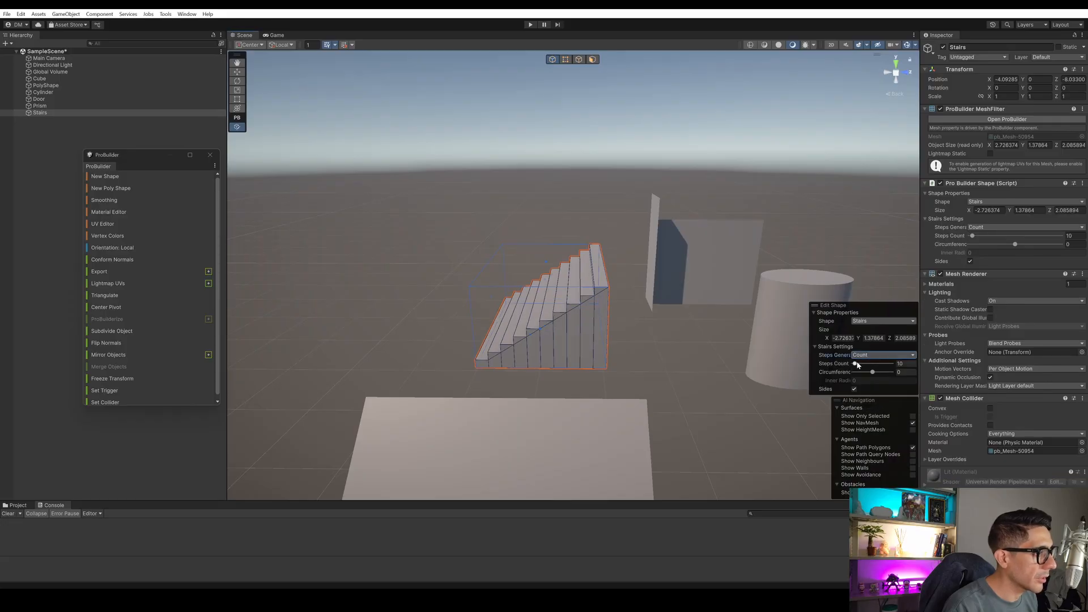
{"action": "left_click_drag", "start_coordinate": [856, 363], "coordinate": [858, 366]}
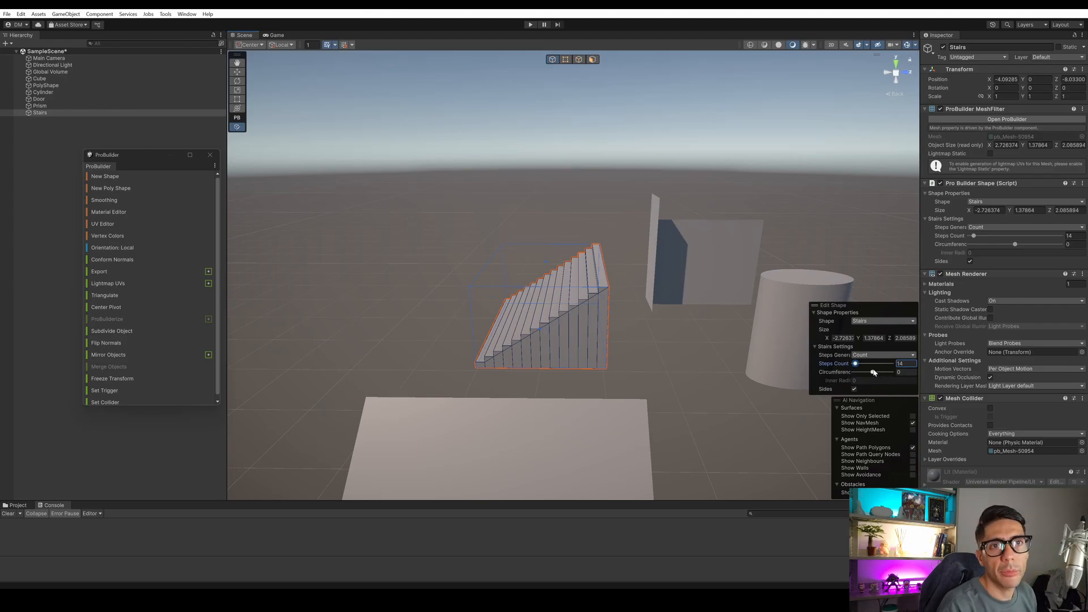
Curve the stairs by trying Circumference values of 74 and -360, and settle on 93.
{"action": "left_click_drag", "start_coordinate": [880, 376], "coordinate": [876, 375]}
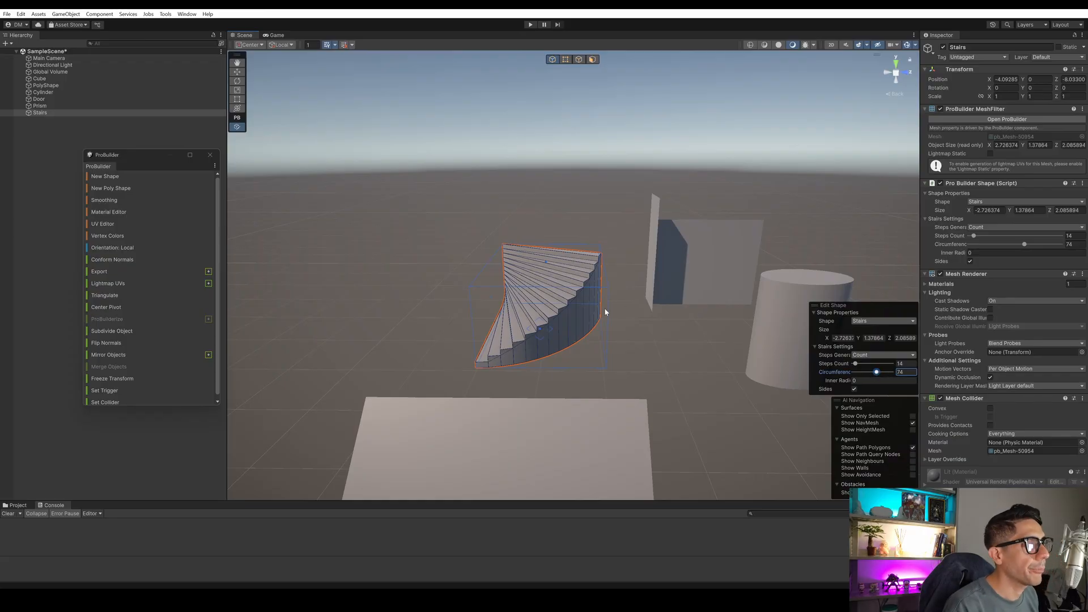
{"action": "left_click_drag", "start_coordinate": [870, 375], "coordinate": [587, 335]}
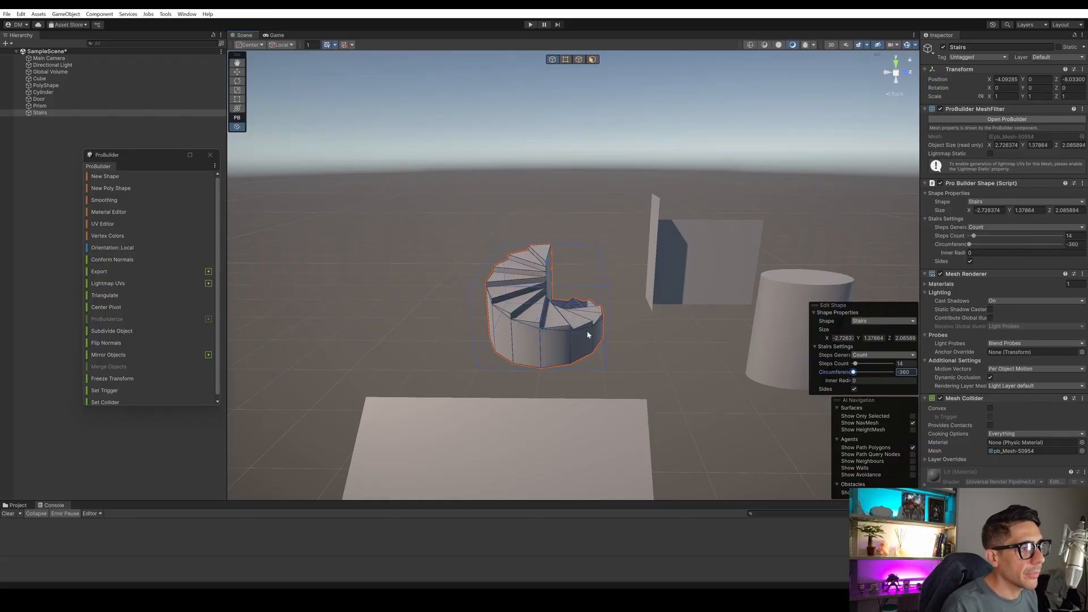
{"action": "right_click_drag", "start_coordinate": [576, 291], "coordinate": [453, 385]}
{"action": "middle_click_drag", "start_coordinate": [446, 365], "coordinate": [577, 242]}
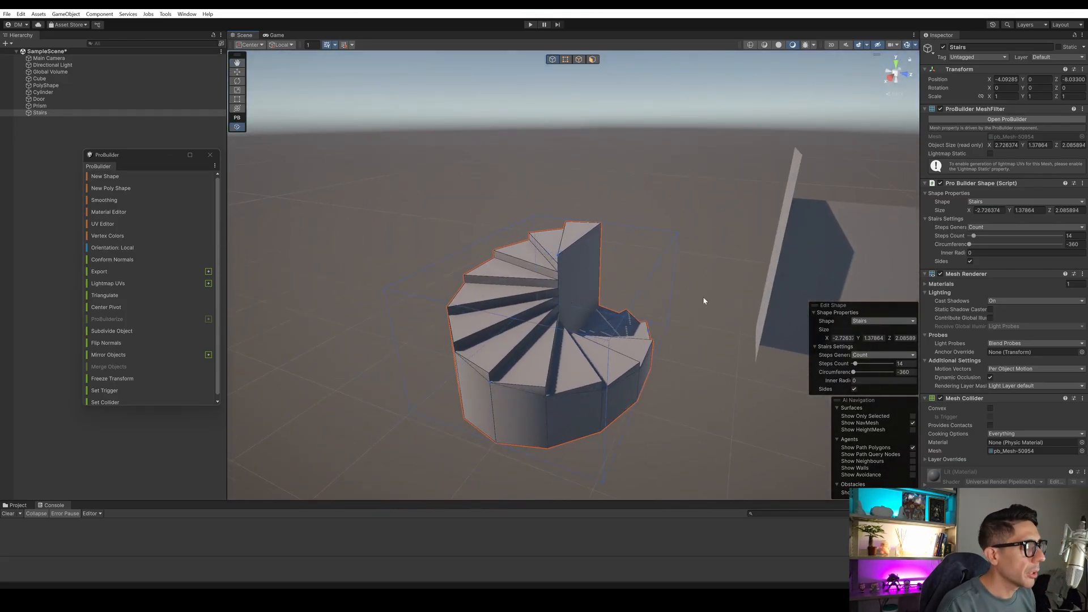
{"action": "left_click_drag", "start_coordinate": [855, 374], "coordinate": [880, 374]}
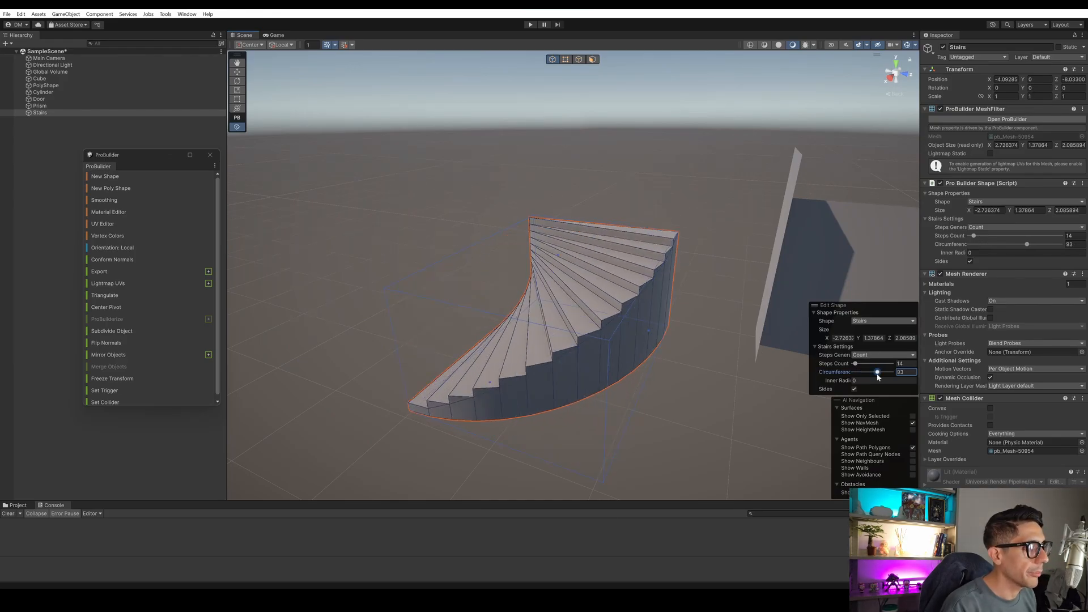
Create a torus about 6.76 × 2.29 × 10.36 with tube radius 0.1 on the open ground away from the other shapes.
{"action": "left_click", "coordinate": [111, 177]}
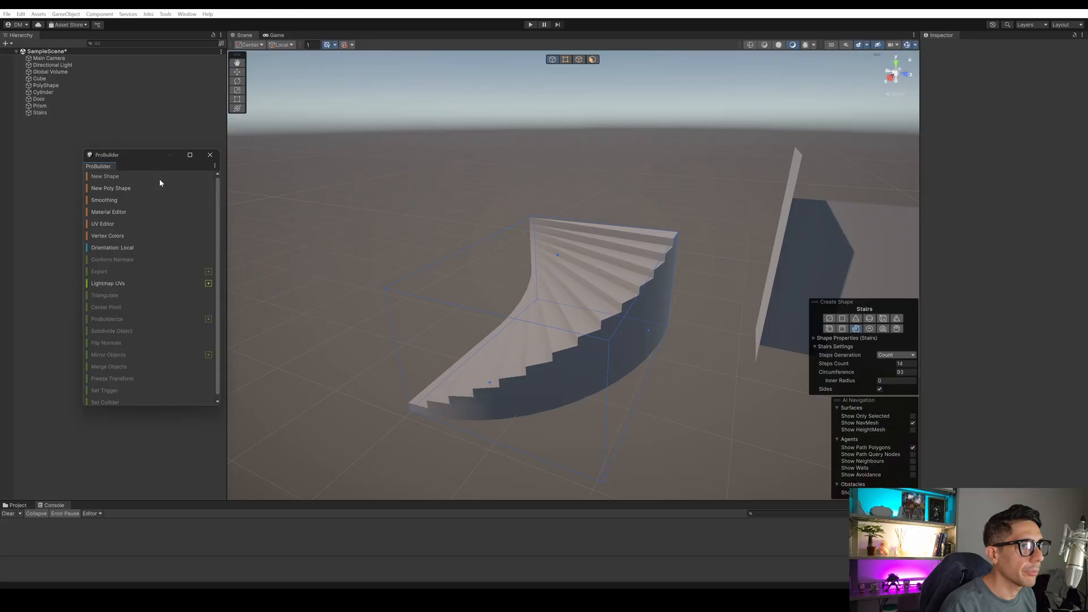
{"action": "left_click", "coordinate": [114, 179]}
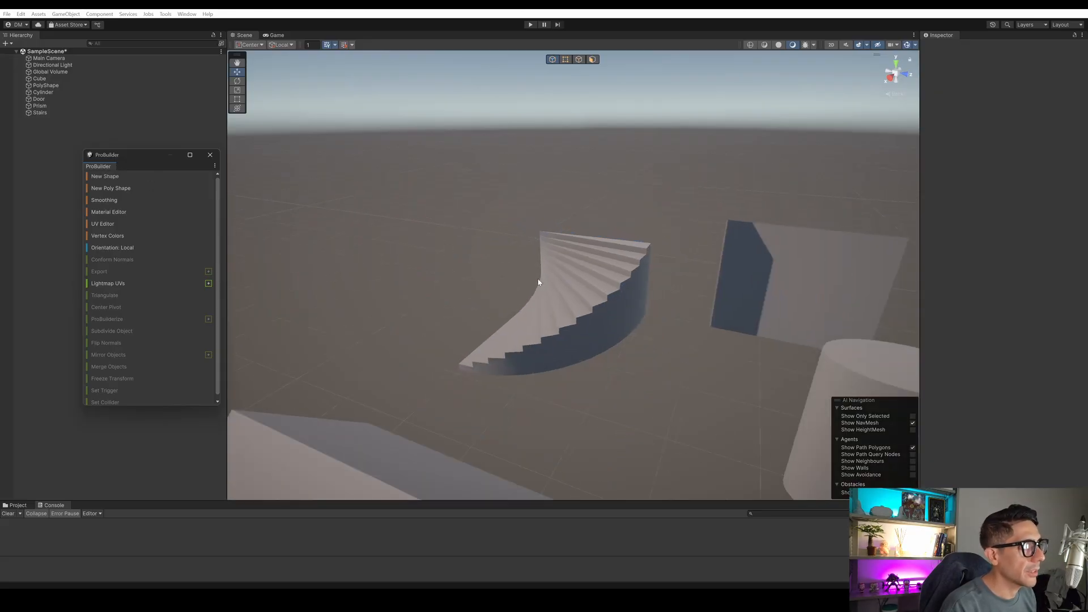
{"action": "scroll", "coordinate": [503, 277], "scroll_direction": "down", "scroll_amount": 5}
{"action": "left_click", "coordinate": [104, 177]}
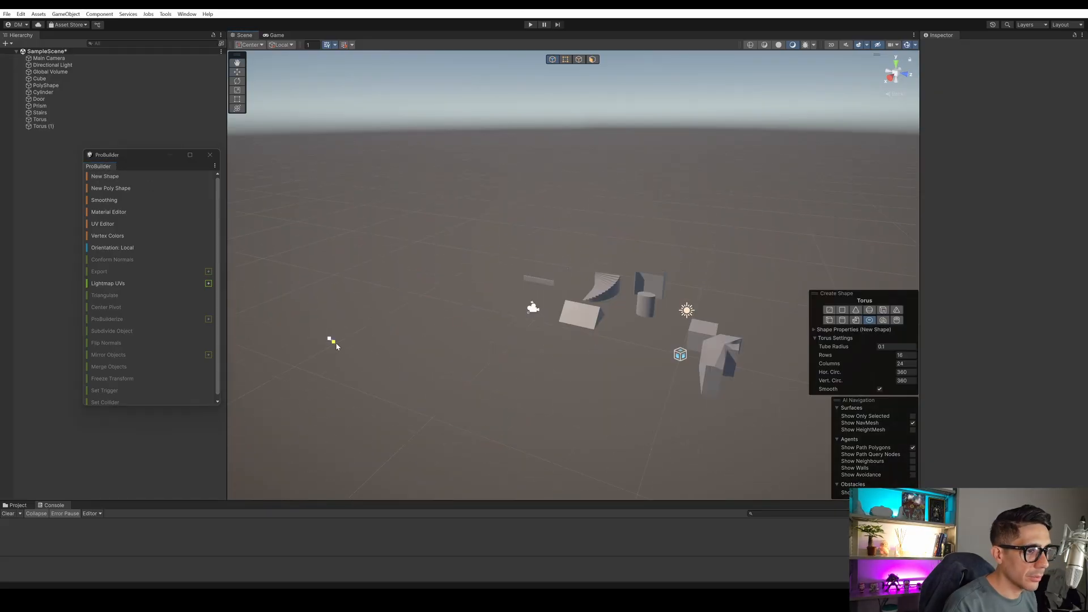
{"action": "left_click_drag", "start_coordinate": [331, 339], "coordinate": [513, 296]}
{"action": "left_click", "coordinate": [513, 296]}
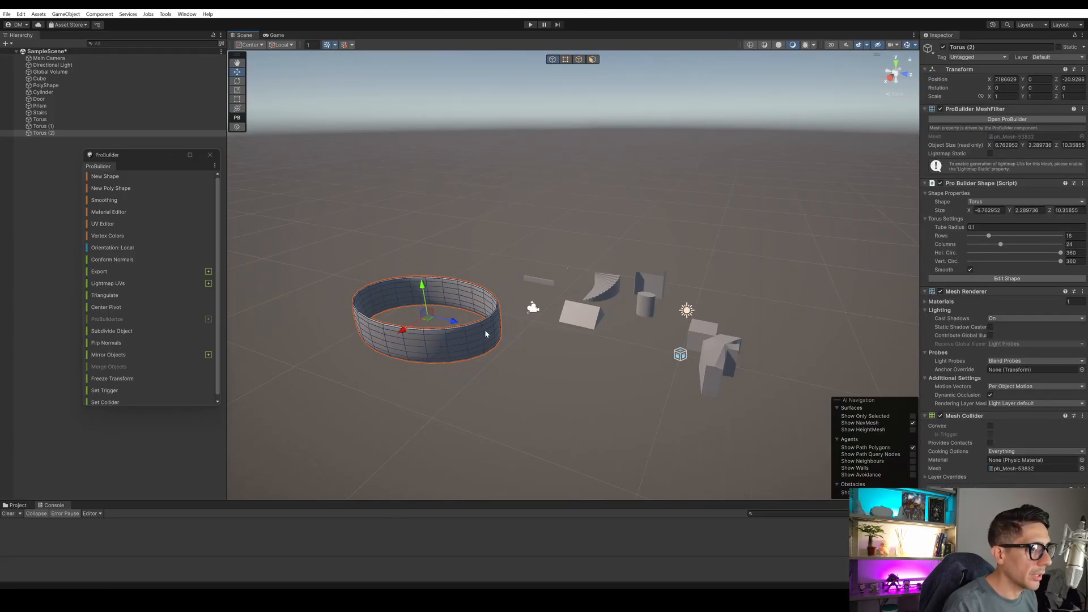
Edit the torus's shape to 18 rows, 22 columns and a horizontal circumference of 69, and try a vertical circumference of 280.
{"action": "left_click", "coordinate": [1008, 278]}
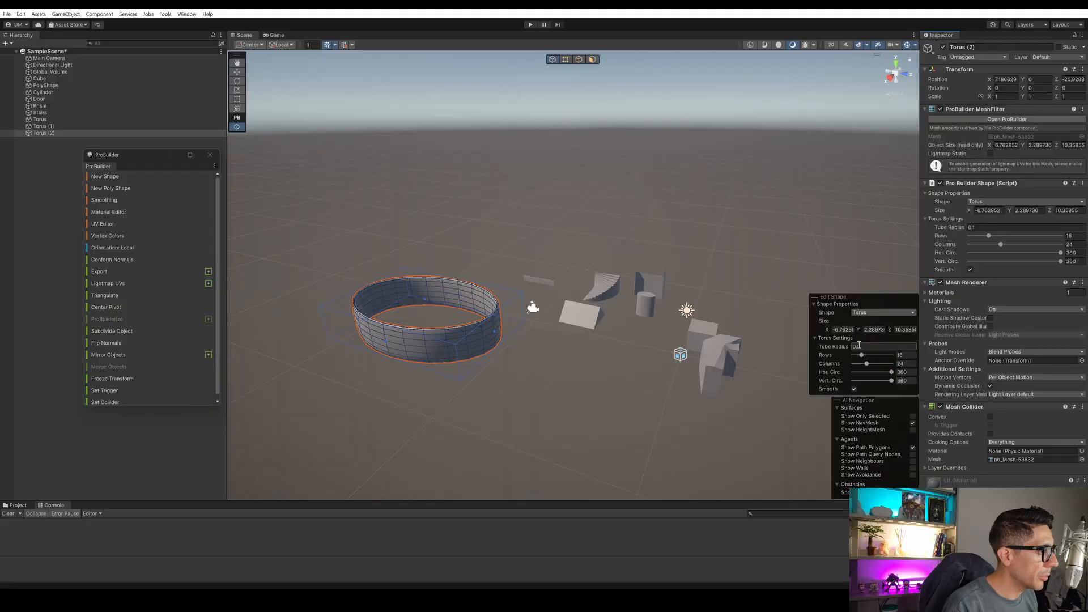
{"action": "left_click_drag", "start_coordinate": [862, 355], "coordinate": [862, 356]}
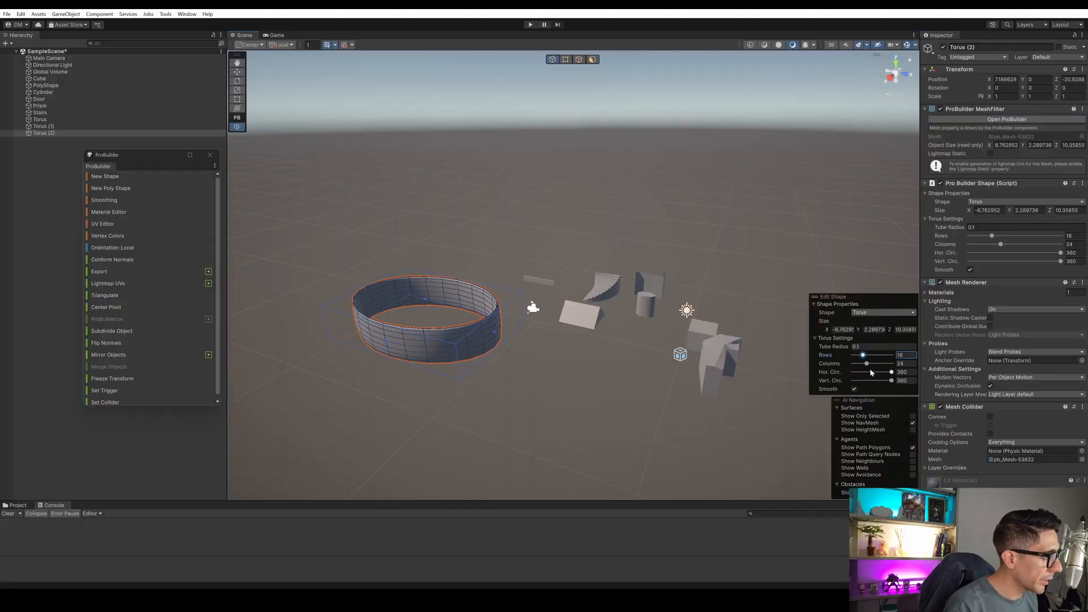
{"action": "left_click_drag", "start_coordinate": [872, 362], "coordinate": [883, 382]}
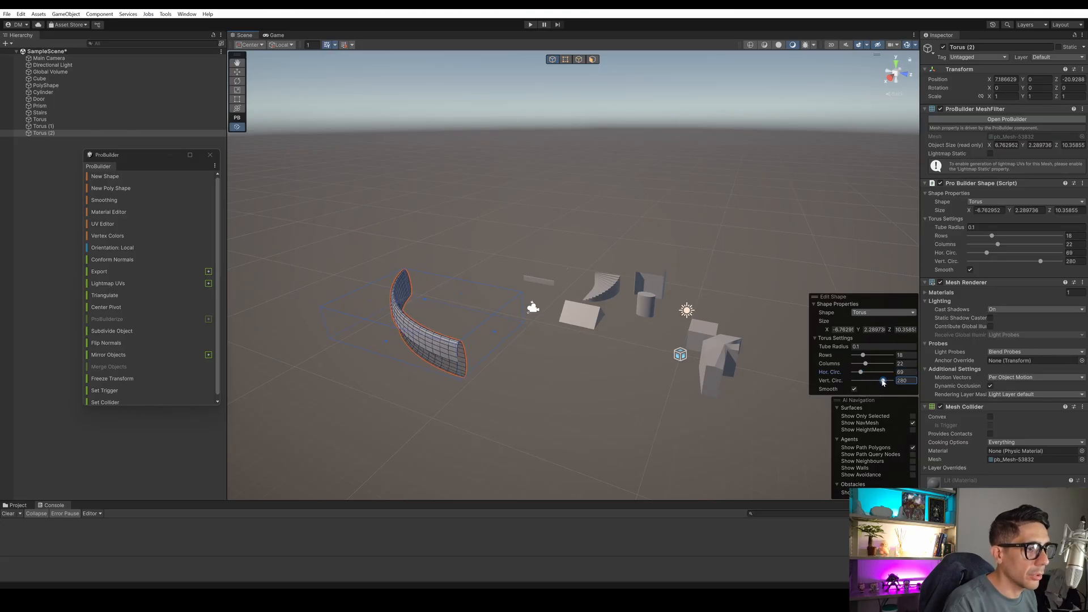
Set the torus's vertical circumference to 360 and inspect the curved wall section from several sides.
{"action": "scroll", "coordinate": [436, 373], "scroll_direction": "up", "scroll_amount": 4}
{"action": "middle_click_drag", "start_coordinate": [437, 371], "coordinate": [520, 270]}
{"action": "right_click_drag", "start_coordinate": [520, 270], "coordinate": [481, 264]}
{"action": "middle_click_drag", "start_coordinate": [618, 289], "coordinate": [441, 228]}
{"action": "mouse_move", "coordinate": [885, 380]}
{"action": "left_mouse_down"}
{"action": "mouse_move", "coordinate": [860, 380]}
{"action": "mouse_move", "coordinate": [894, 392]}
{"action": "left_mouse_up"}
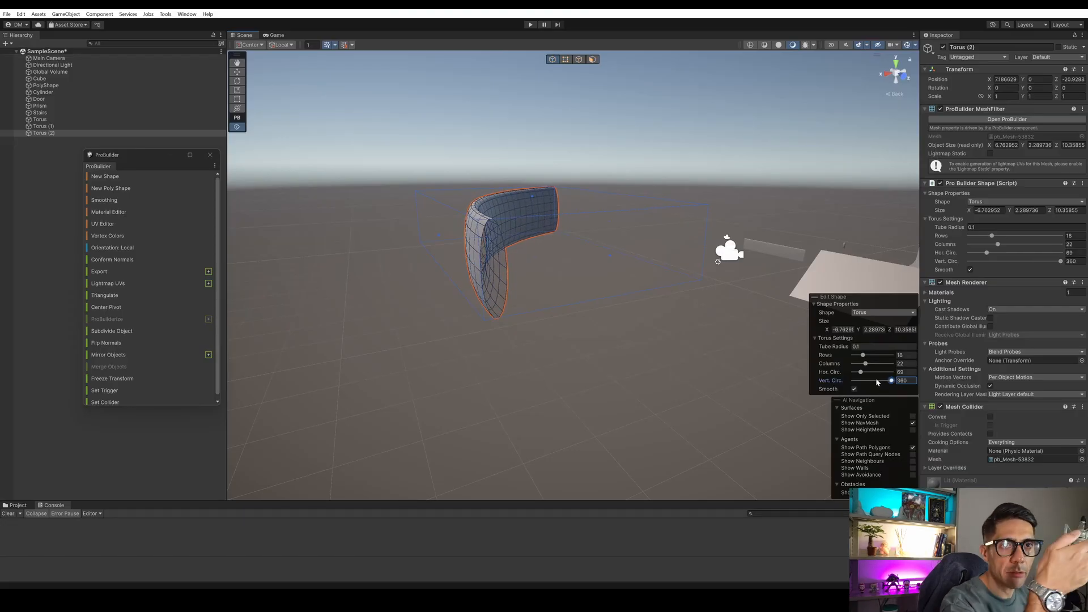
{"action": "middle_click_drag", "start_coordinate": [568, 330], "coordinate": [605, 355]}
{"action": "right_click_drag", "start_coordinate": [605, 355], "coordinate": [689, 376]}
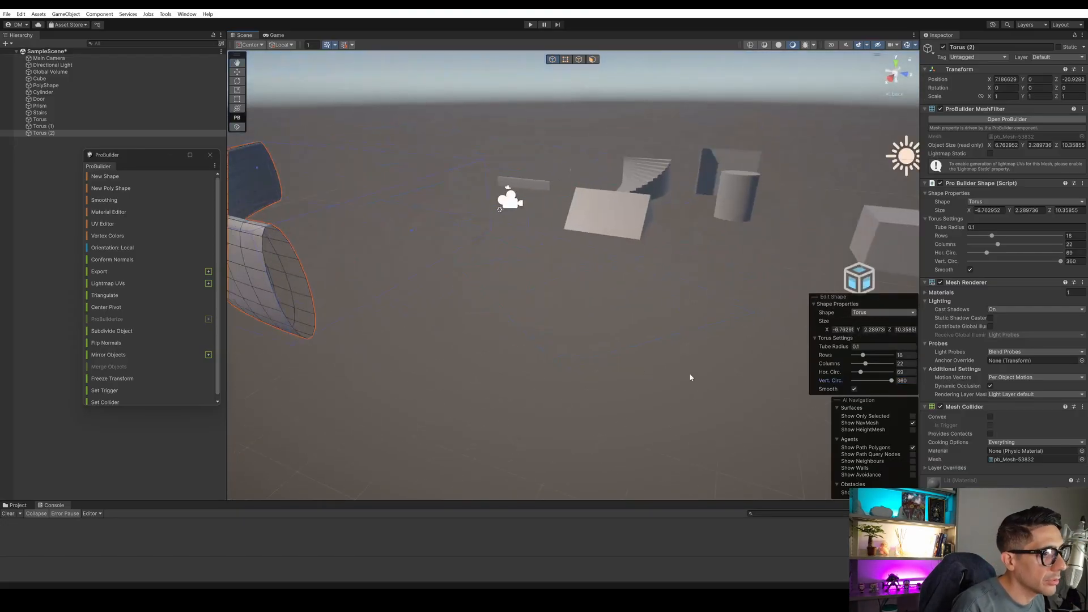
{"action": "middle_click_drag", "start_coordinate": [505, 326], "coordinate": [587, 350]}
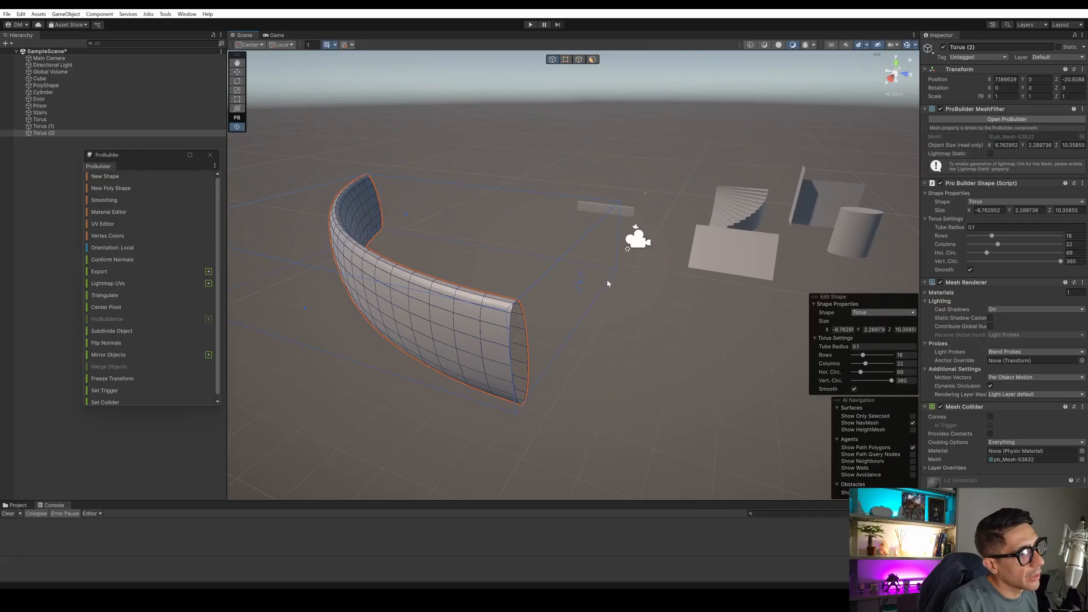
{"action": "middle_click_drag", "start_coordinate": [493, 297], "coordinate": [550, 295]}
Create an arch about 1.34 × 1.88 × 4.80 on the ground beside the curved torus, discarding a first, longer footprint.
{"action": "left_click", "coordinate": [114, 177]}
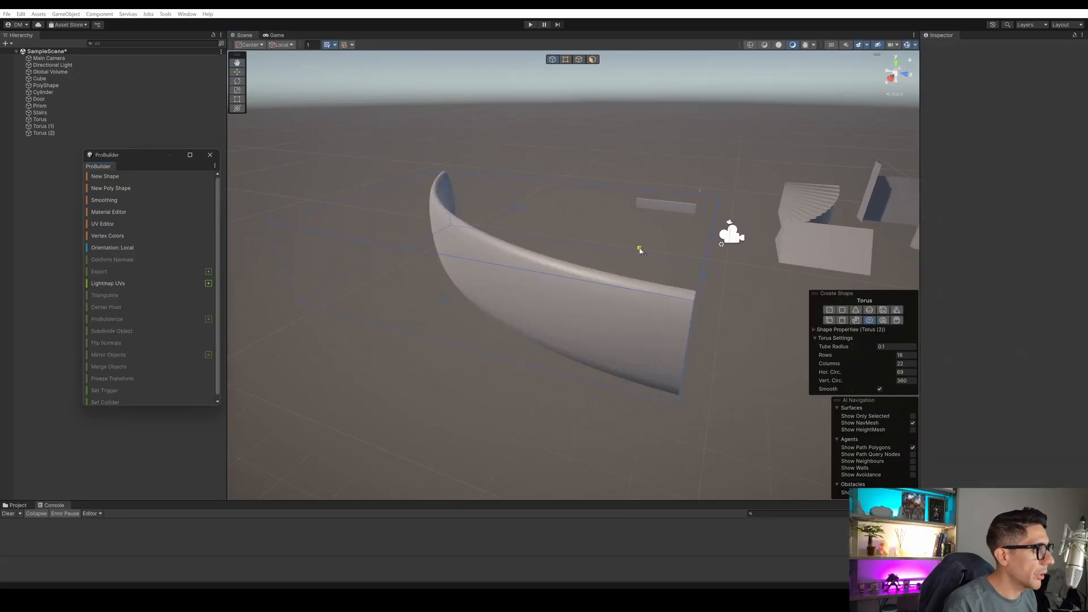
{"action": "left_click", "coordinate": [883, 320]}
{"action": "scroll", "coordinate": [554, 328], "scroll_direction": "down", "scroll_amount": 5}
{"action": "left_click_drag", "start_coordinate": [449, 360], "coordinate": [586, 377]}
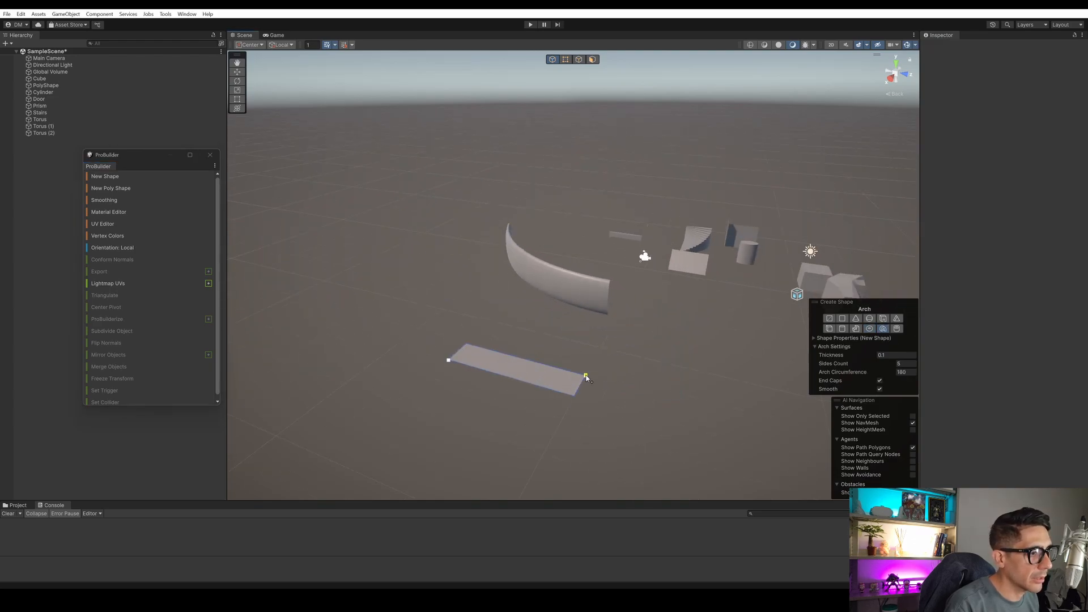
{"action": "left_click", "coordinate": [586, 373]}
{"action": "key", "text": "Delete"}
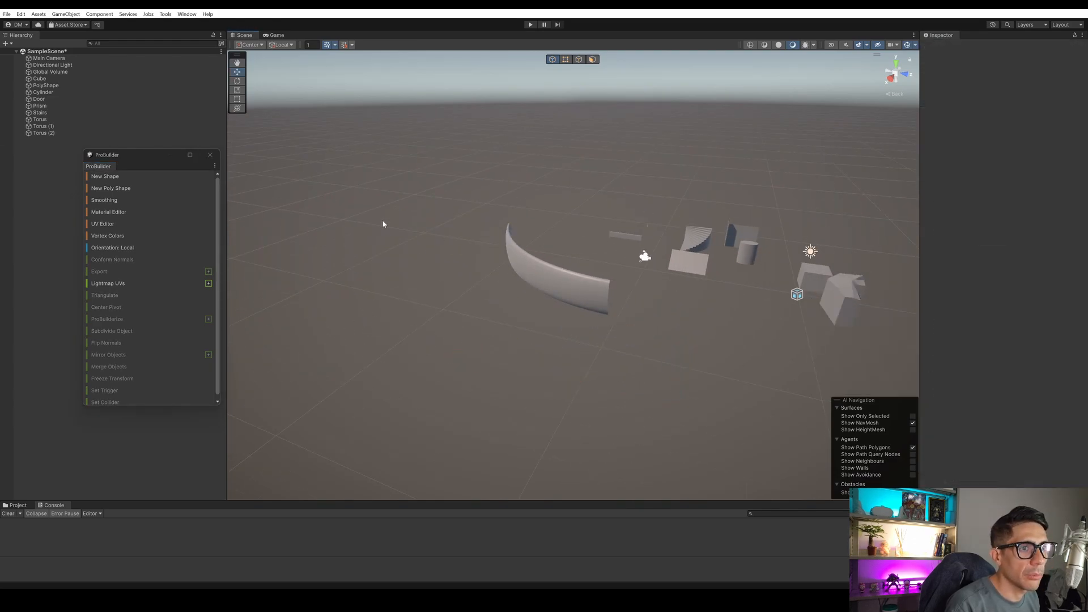
{"action": "left_click", "coordinate": [113, 177]}
{"action": "left_click_drag", "start_coordinate": [490, 327], "coordinate": [542, 340]}
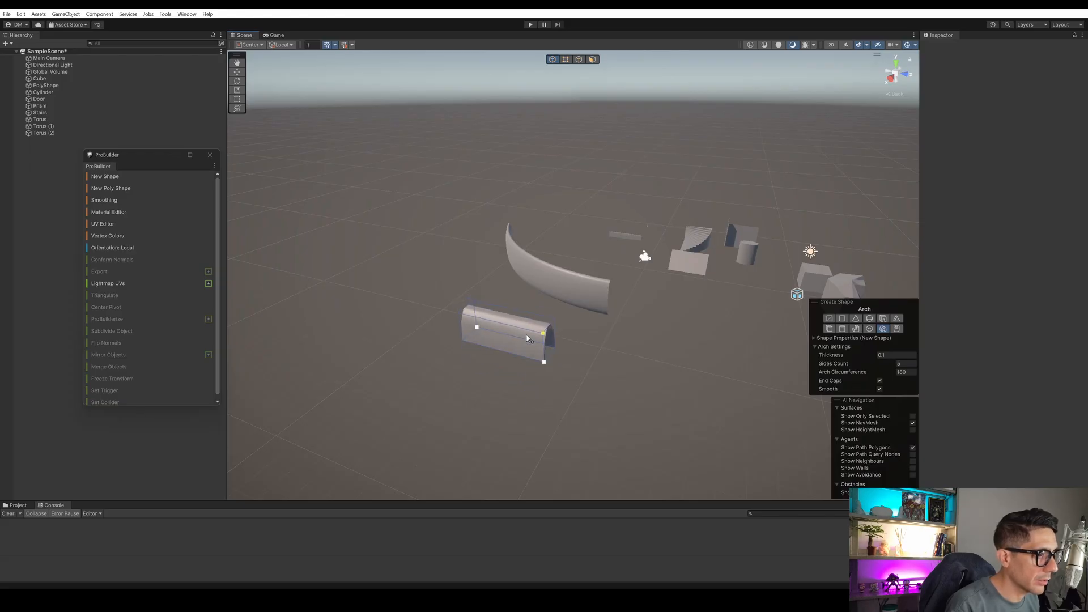
{"action": "left_click", "coordinate": [531, 333]}
Examine the arch's faceted outside and its open end up close from several angles.
{"action": "right_click_drag", "start_coordinate": [532, 334], "coordinate": [583, 291]}
{"action": "scroll", "coordinate": [600, 289], "scroll_direction": "up", "scroll_amount": 5}
{"action": "scroll", "coordinate": [600, 289], "scroll_direction": "up", "scroll_amount": 3}
{"action": "mouse_move", "coordinate": [599, 288]}
{"action": "middle_mouse_down"}
{"action": "mouse_move", "coordinate": [547, 264]}
{"action": "mouse_move", "coordinate": [587, 283]}
{"action": "middle_mouse_up"}
{"action": "scroll", "coordinate": [546, 264], "scroll_direction": "up", "scroll_amount": 2}
{"action": "scroll", "coordinate": [563, 352], "scroll_direction": "down", "scroll_amount": 5}
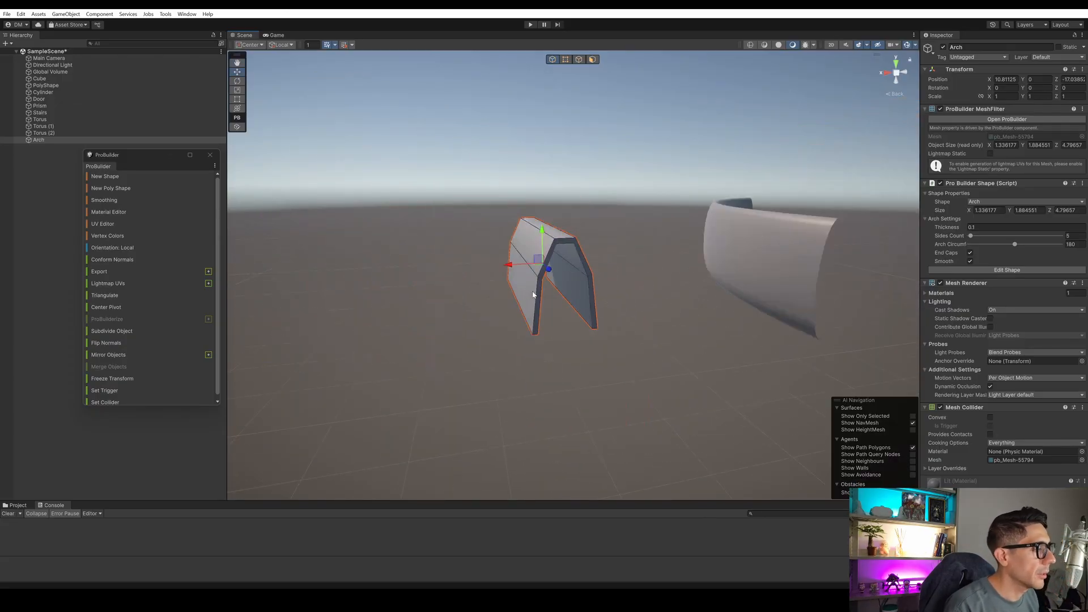
{"action": "middle_click_drag", "start_coordinate": [522, 291], "coordinate": [589, 306]}
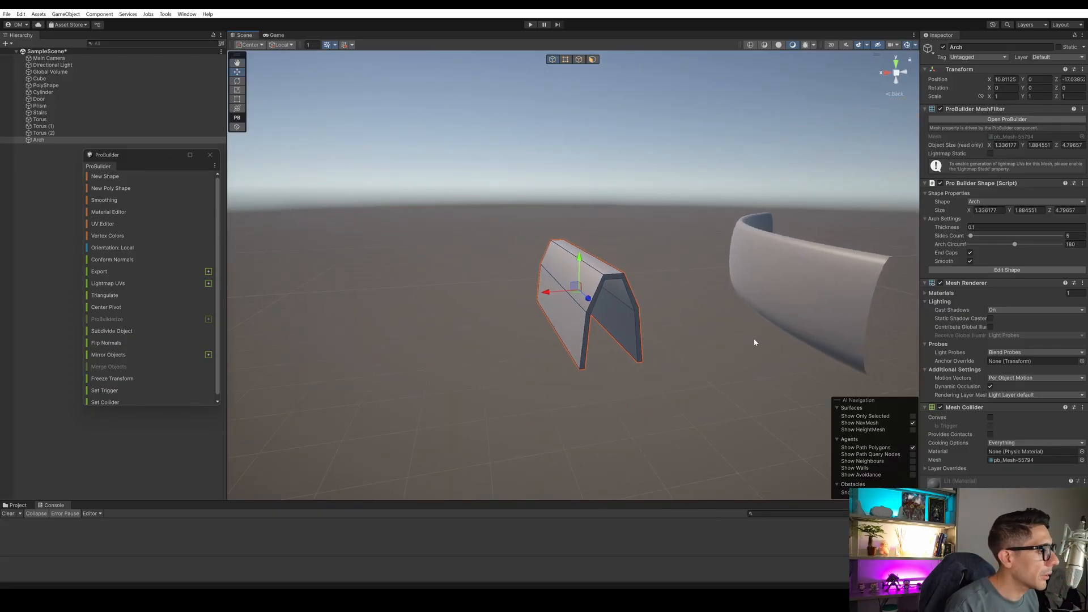
{"action": "middle_click_drag", "start_coordinate": [754, 342], "coordinate": [645, 336]}
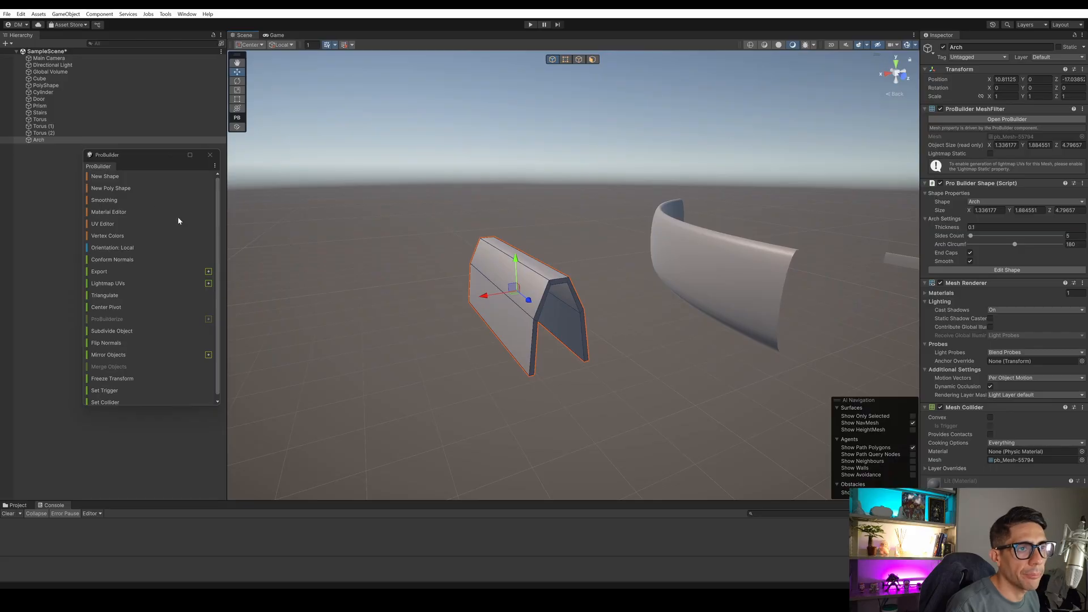
Create a pipe about 0.85 × 2.69 × 0.86 with thickness 0.25 and 6 sides on the ground beside the arch.
{"action": "left_click", "coordinate": [105, 177]}
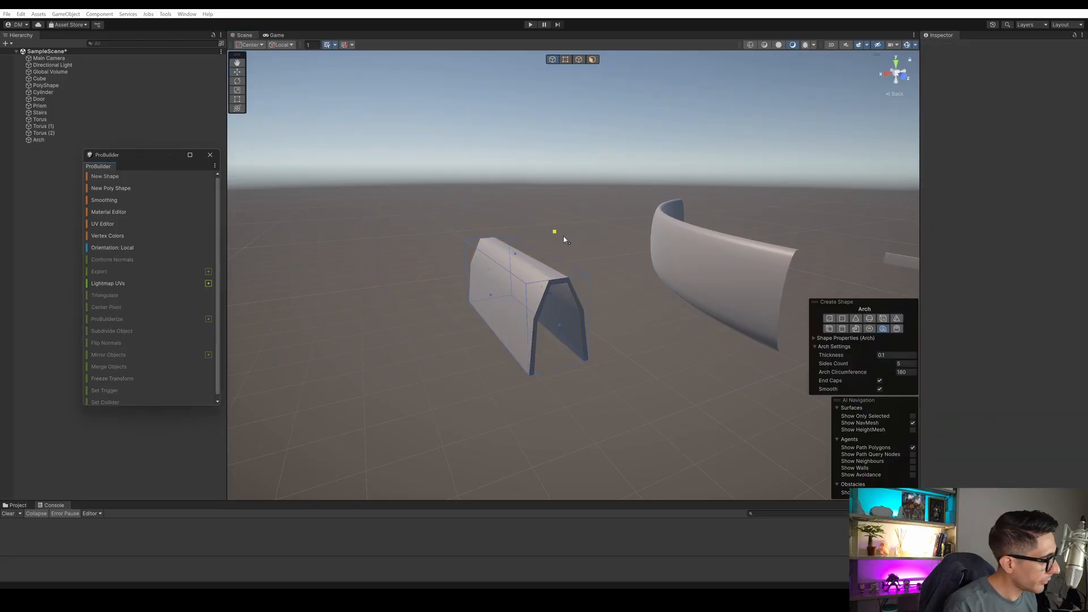
{"action": "left_click", "coordinate": [897, 329]}
{"action": "left_click_drag", "start_coordinate": [376, 368], "coordinate": [428, 393]}
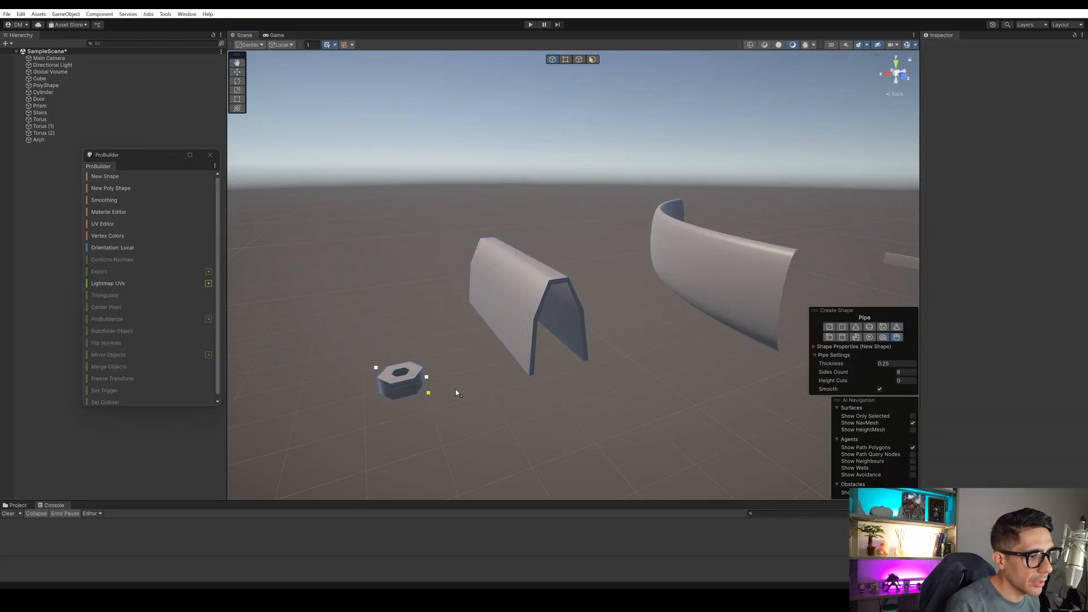
{"action": "left_click", "coordinate": [547, 246]}
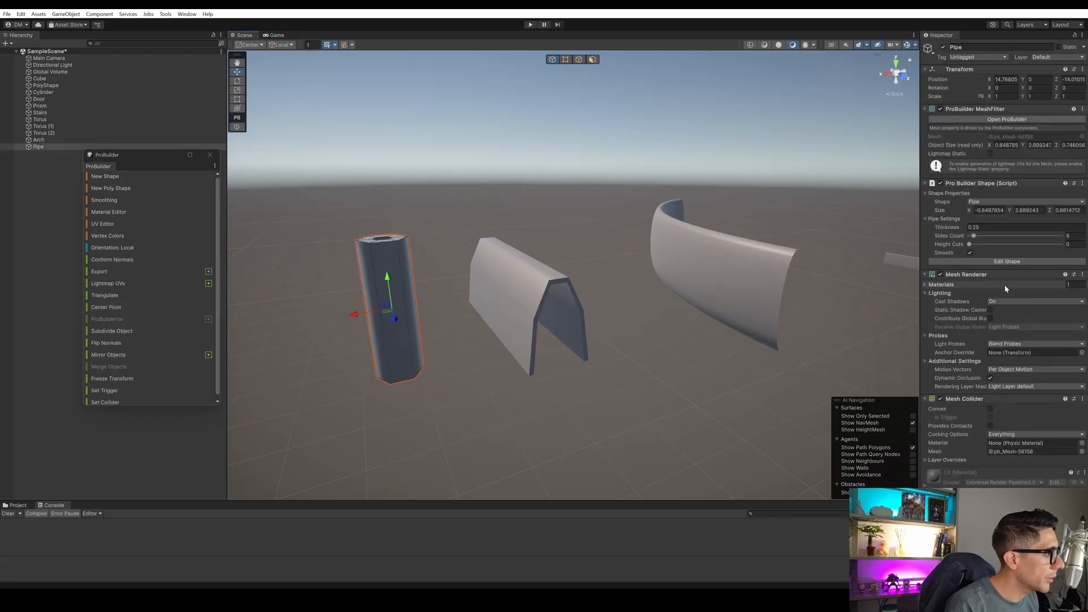
Edit the pipe's shape to 11 sides and 15 height cuts, and inspect its hollow top end.
{"action": "left_click", "coordinate": [1014, 263]}
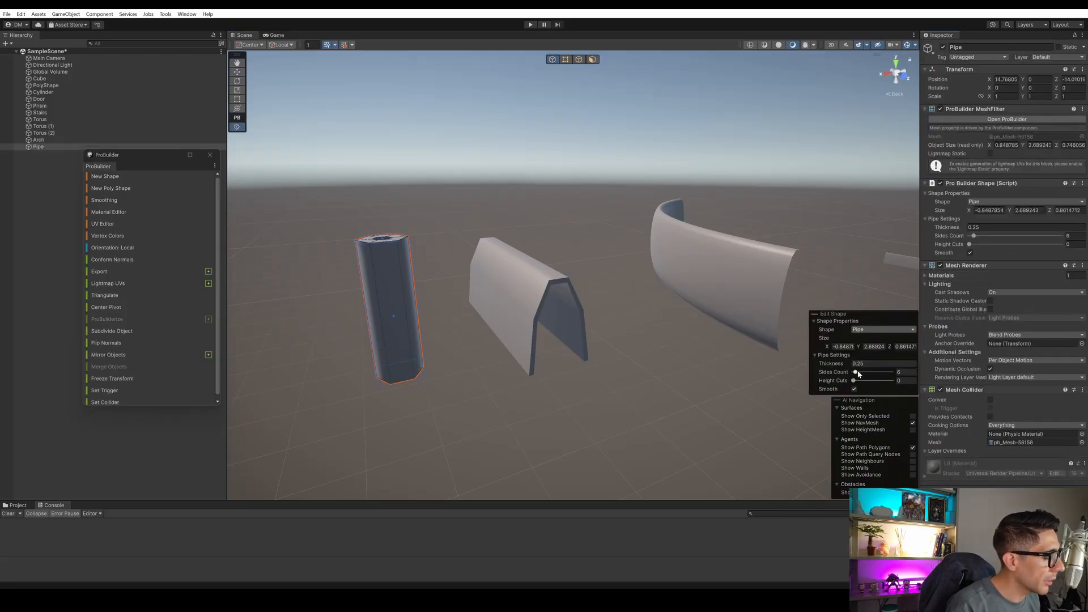
{"action": "left_click_drag", "start_coordinate": [858, 373], "coordinate": [860, 380]}
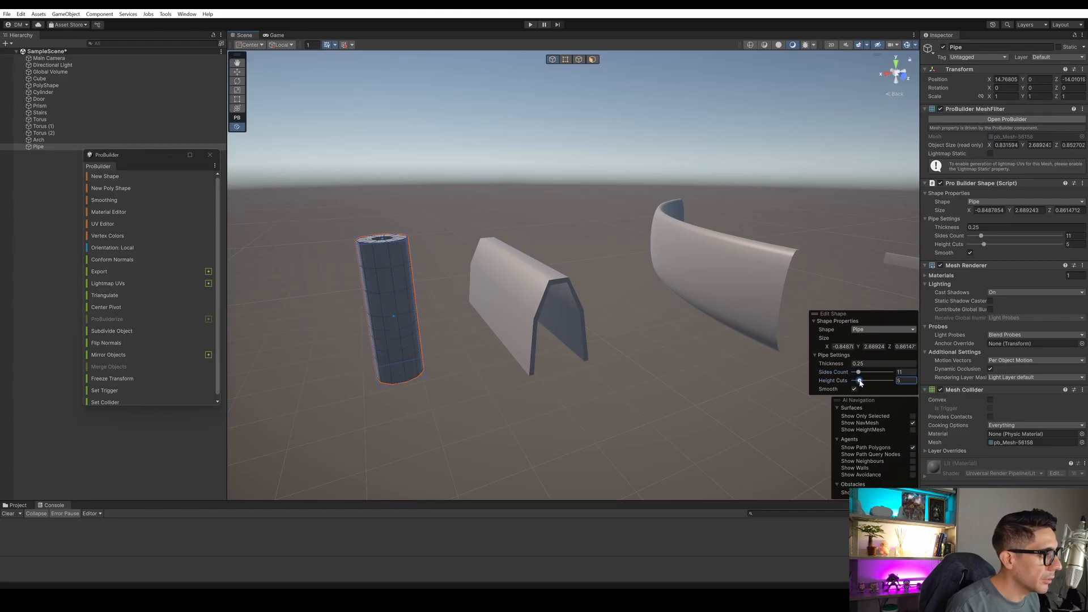
{"action": "left_click_drag", "start_coordinate": [860, 381], "coordinate": [874, 381]}
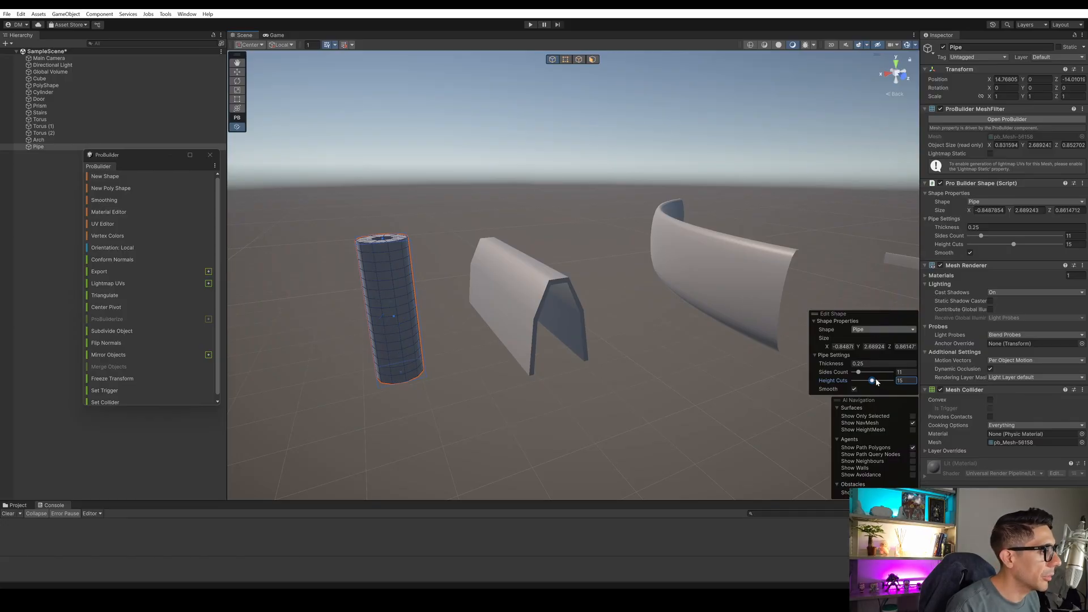
{"action": "mouse_move", "coordinate": [532, 289]}
{"action": "middle_mouse_down"}
{"action": "mouse_move", "coordinate": [590, 360]}
{"action": "mouse_move", "coordinate": [542, 304]}
{"action": "middle_mouse_up"}
{"action": "scroll", "coordinate": [491, 253], "scroll_direction": "up", "scroll_amount": 5}
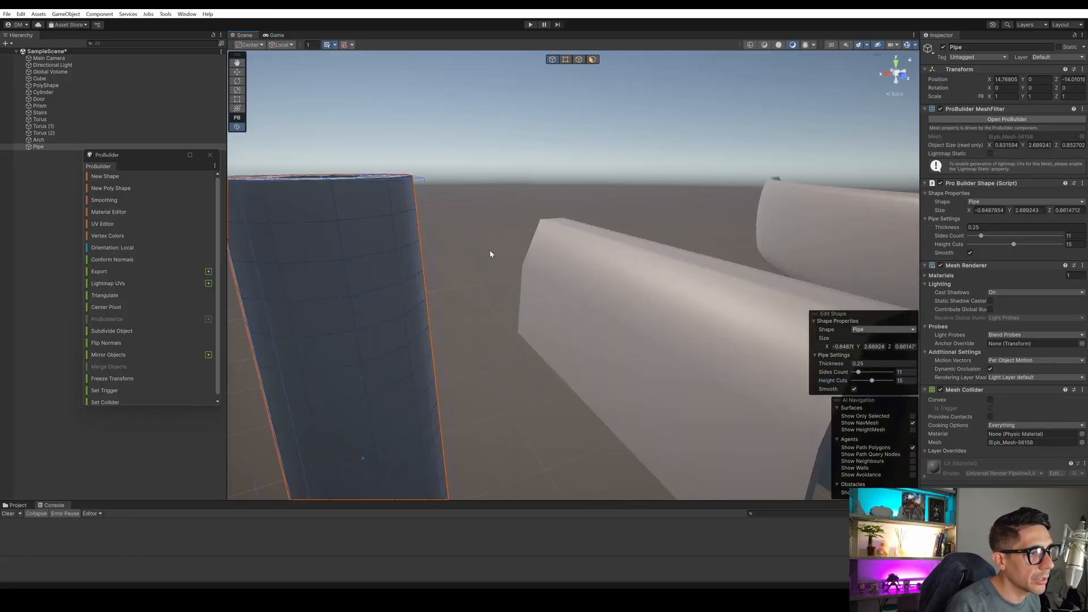
{"action": "scroll", "coordinate": [488, 254], "scroll_direction": "down", "scroll_amount": 3}
{"action": "middle_click_drag", "start_coordinate": [489, 250], "coordinate": [498, 256]}
{"action": "left_click", "coordinate": [497, 255]}
{"action": "left_click", "coordinate": [475, 258]}
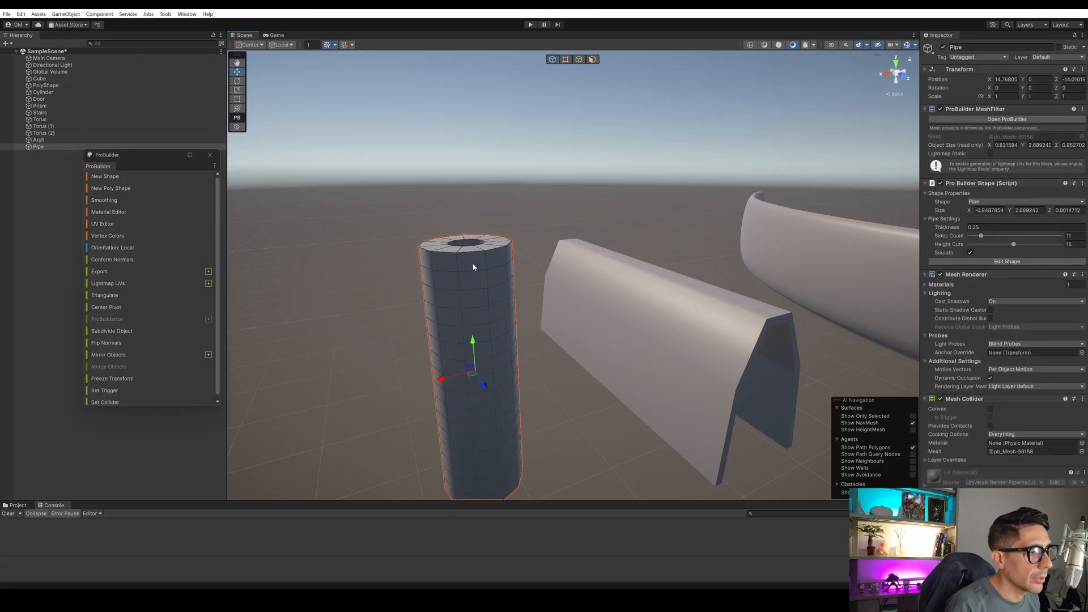
Edit the pipe's shape again and widen its footprint to about 1.02 × 1.10 using its side faces.
{"action": "left_click", "coordinate": [1024, 262]}
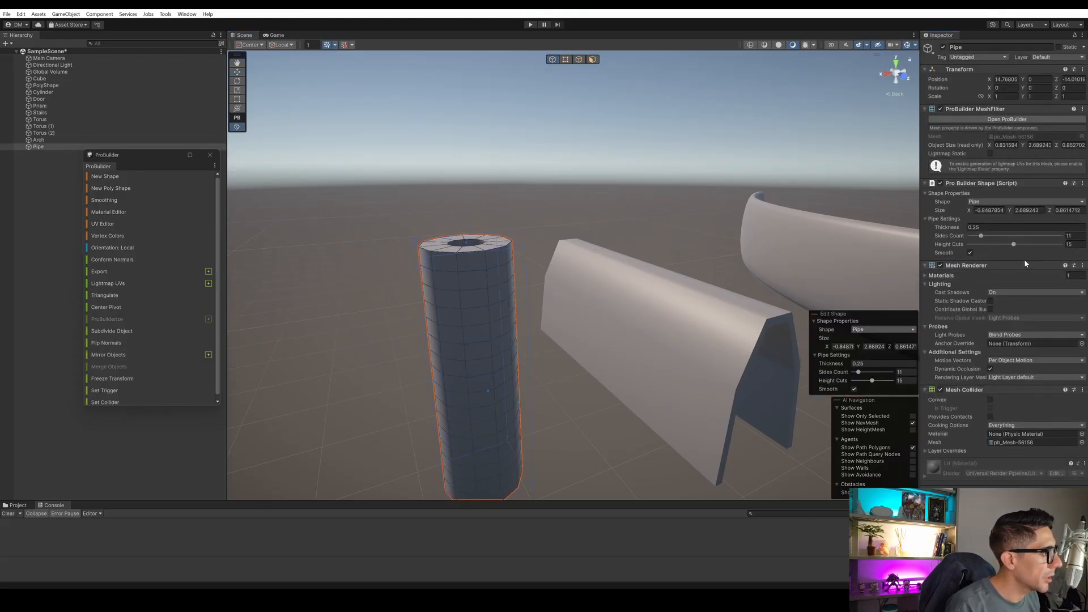
{"action": "middle_click_drag", "start_coordinate": [477, 393], "coordinate": [596, 286]}
{"action": "left_click_drag", "start_coordinate": [608, 268], "coordinate": [633, 277]}
{"action": "left_click_drag", "start_coordinate": [555, 263], "coordinate": [539, 263]}
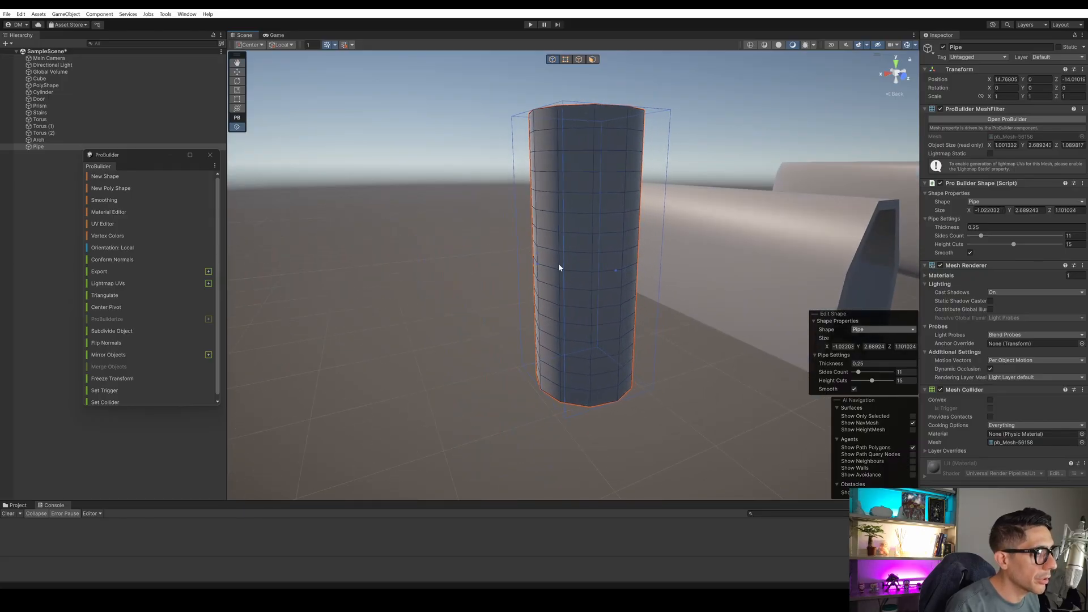
Adjust the pipe's depth from a straight top view until its ring measures about 1.00 × 0.98, and finish editing its shape.
{"action": "middle_click_drag", "start_coordinate": [588, 265], "coordinate": [529, 294]}
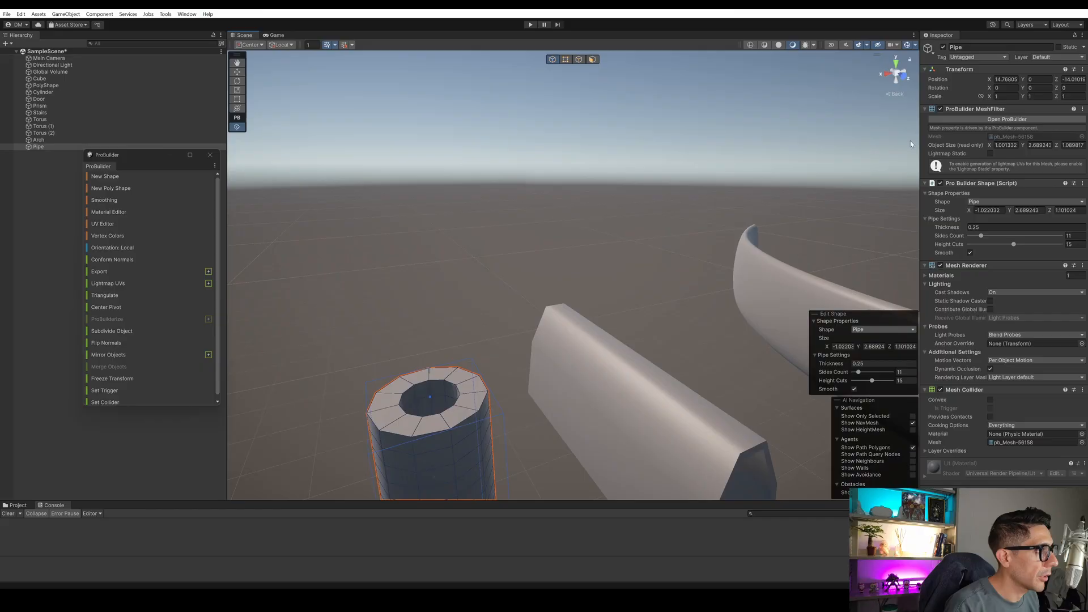
{"action": "left_click", "coordinate": [897, 63]}
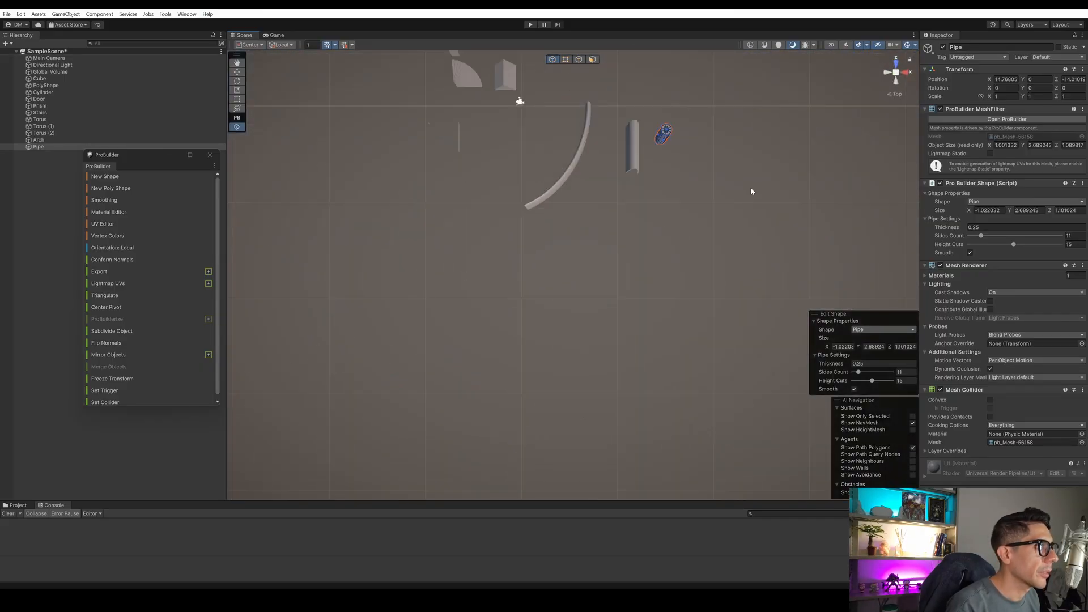
{"action": "left_click", "coordinate": [896, 94]}
{"action": "middle_click_drag", "start_coordinate": [690, 131], "coordinate": [665, 151]}
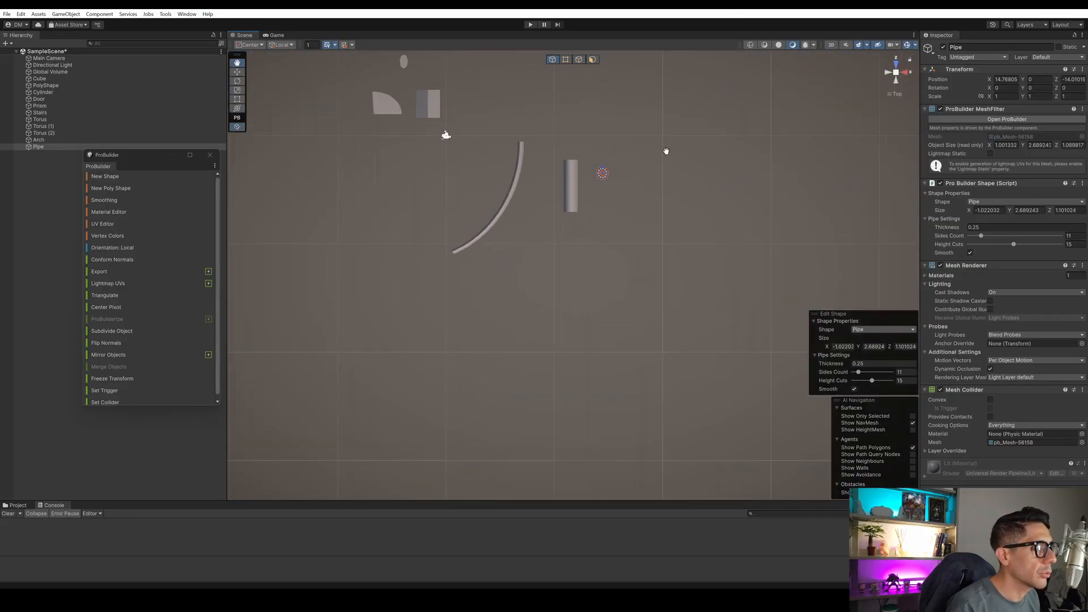
{"action": "scroll", "coordinate": [665, 151], "scroll_direction": "up", "scroll_amount": 5}
{"action": "scroll", "coordinate": [588, 193], "scroll_direction": "up", "scroll_amount": 10}
{"action": "middle_click_drag", "start_coordinate": [588, 149], "coordinate": [564, 267]}
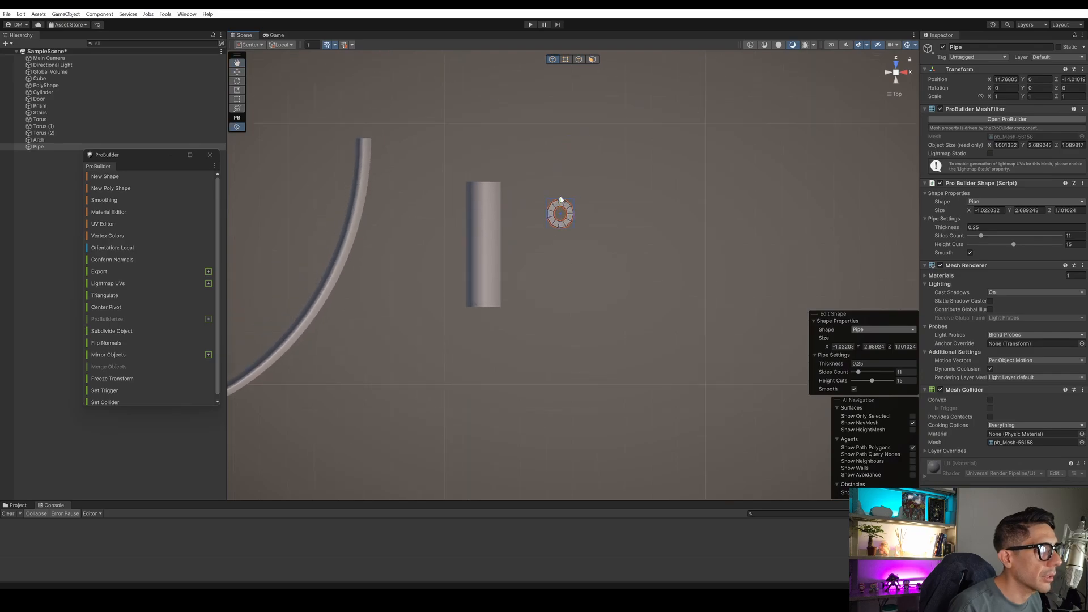
{"action": "scroll", "coordinate": [560, 185], "scroll_direction": "up", "scroll_amount": 8}
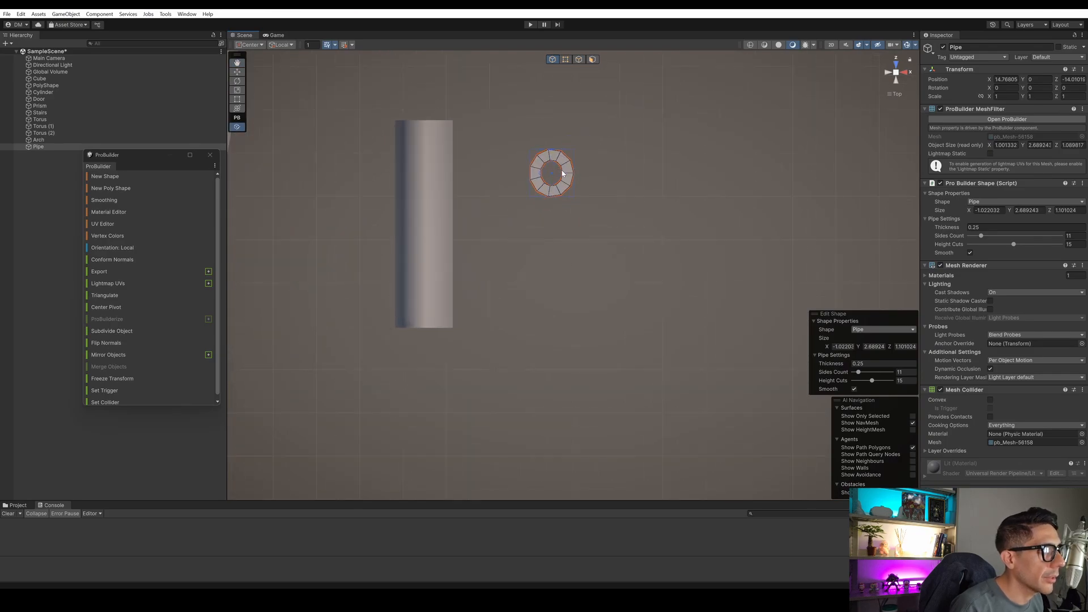
{"action": "scroll", "coordinate": [561, 164], "scroll_direction": "up", "scroll_amount": 3}
{"action": "middle_click_drag", "start_coordinate": [556, 151], "coordinate": [554, 311]}
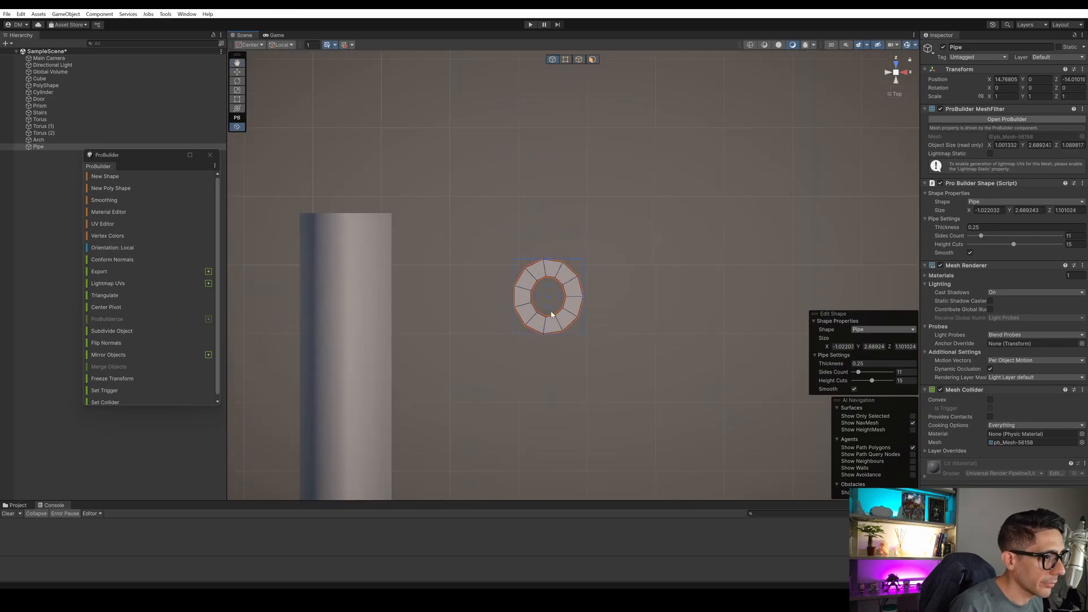
{"action": "scroll", "coordinate": [553, 309], "scroll_direction": "up", "scroll_amount": 2}
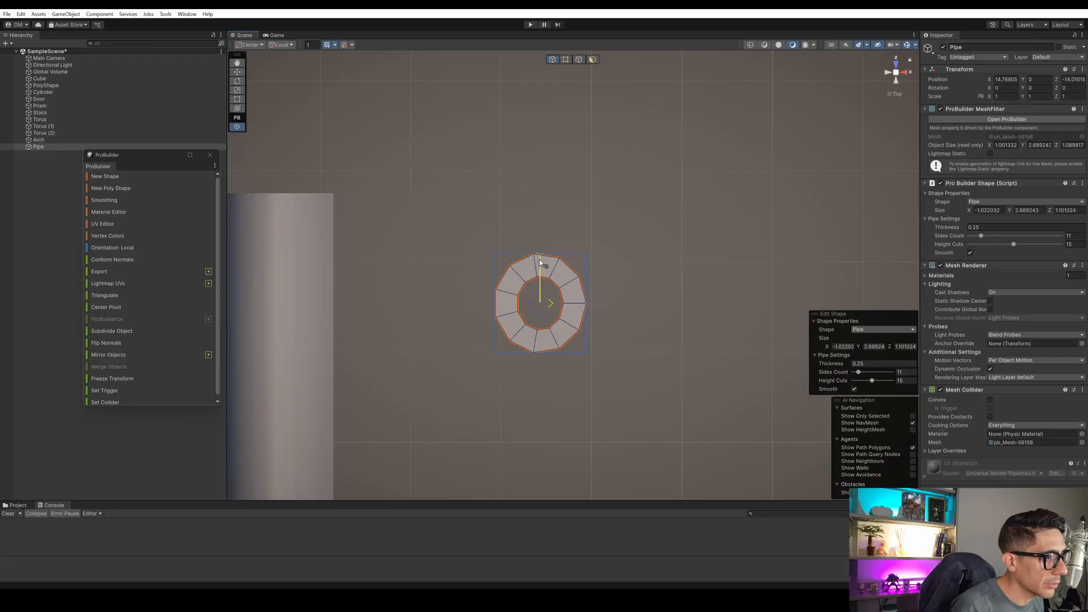
{"action": "mouse_move", "coordinate": [541, 260]}
{"action": "left_mouse_down"}
{"action": "mouse_move", "coordinate": [542, 238]}
{"action": "mouse_move", "coordinate": [541, 283]}
{"action": "mouse_move", "coordinate": [542, 248]}
{"action": "left_mouse_up"}
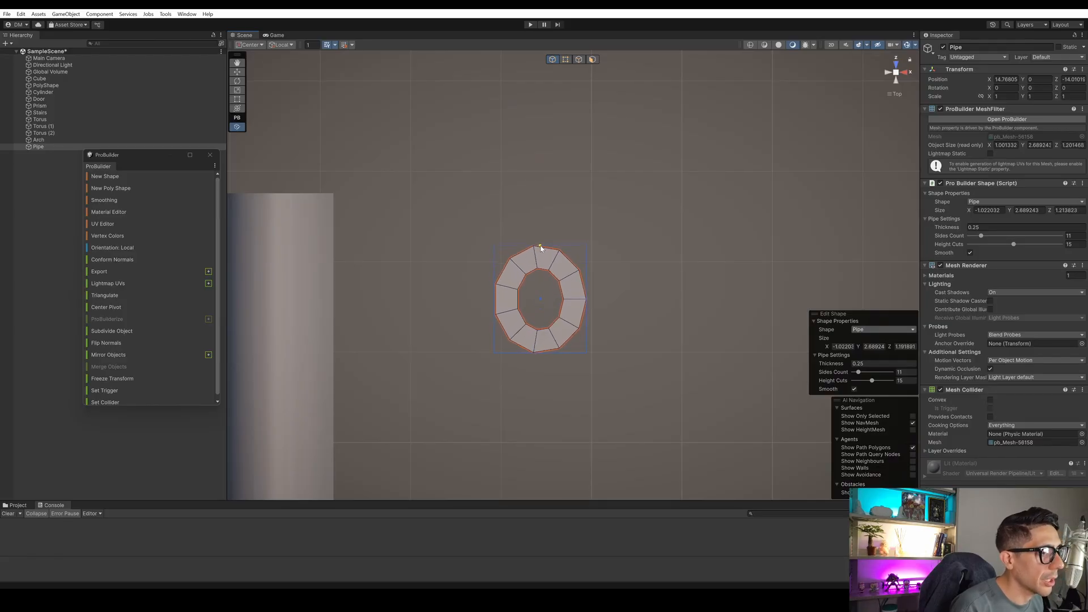
{"action": "left_click", "coordinate": [599, 250]}
Delete the arch, the pipe and the three torus shapes from the scene.
{"action": "scroll", "coordinate": [629, 277], "scroll_direction": "down", "scroll_amount": 5}
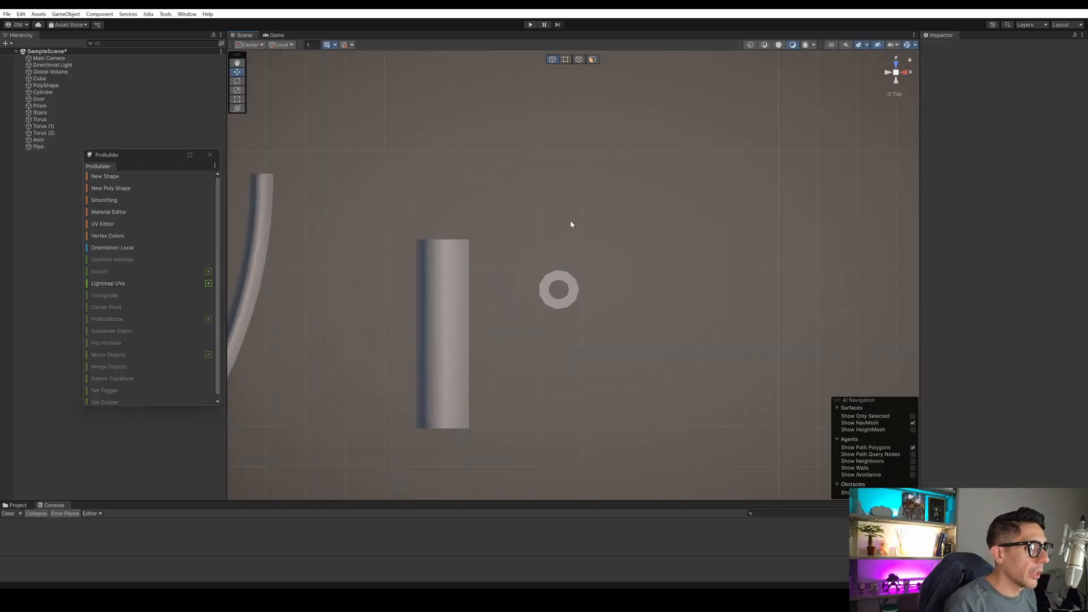
{"action": "scroll", "coordinate": [630, 243], "scroll_direction": "down", "scroll_amount": 8}
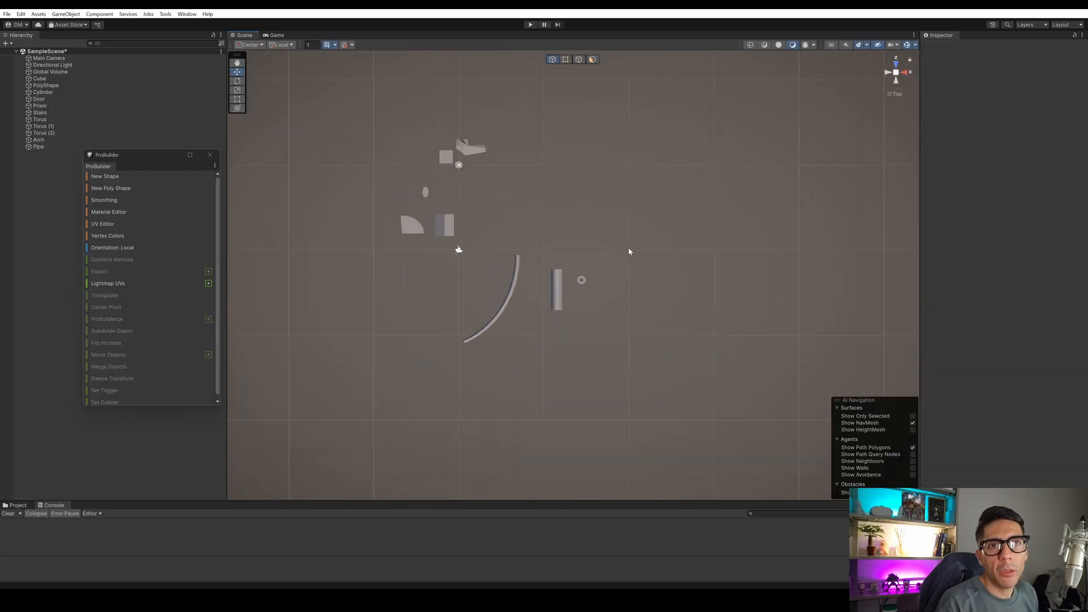
{"action": "scroll", "coordinate": [618, 257], "scroll_direction": "up", "scroll_amount": 1}
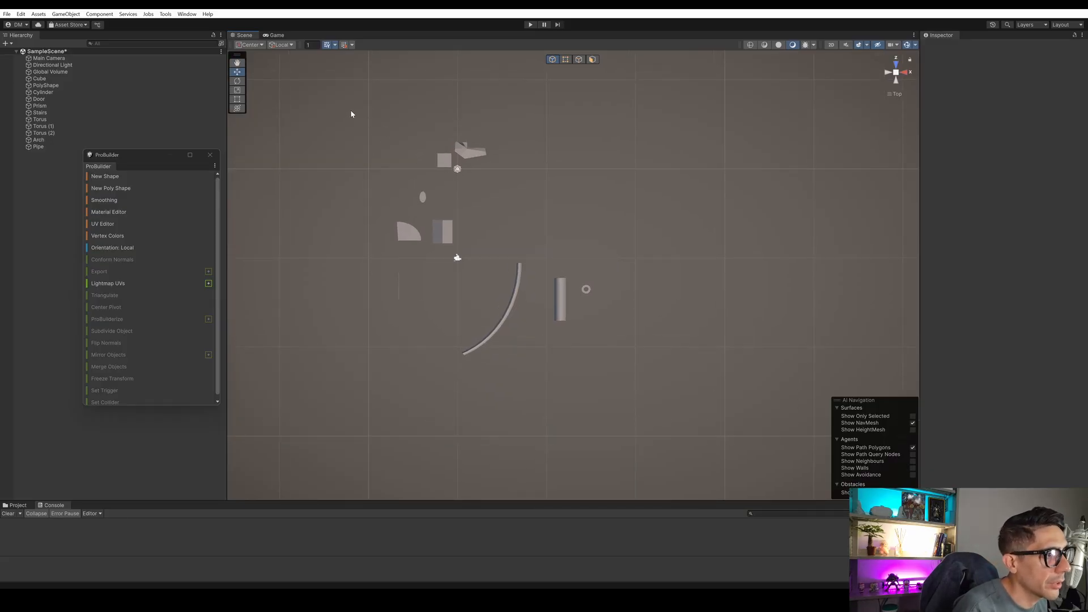
{"action": "left_click_drag", "start_coordinate": [697, 381], "coordinate": [505, 252]}
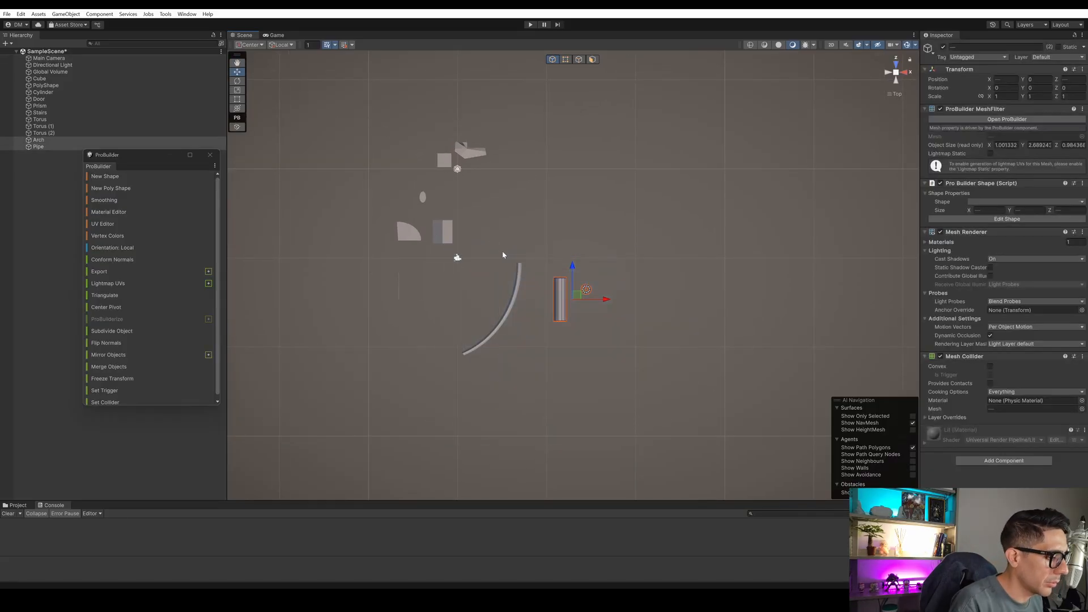
{"action": "key", "text": "Delete"}
{"action": "left_click_drag", "start_coordinate": [542, 289], "coordinate": [338, 206]}
{"action": "left_click", "coordinate": [515, 306]}
{"action": "key", "text": "Delete"}
{"action": "key", "text": "Delete"}
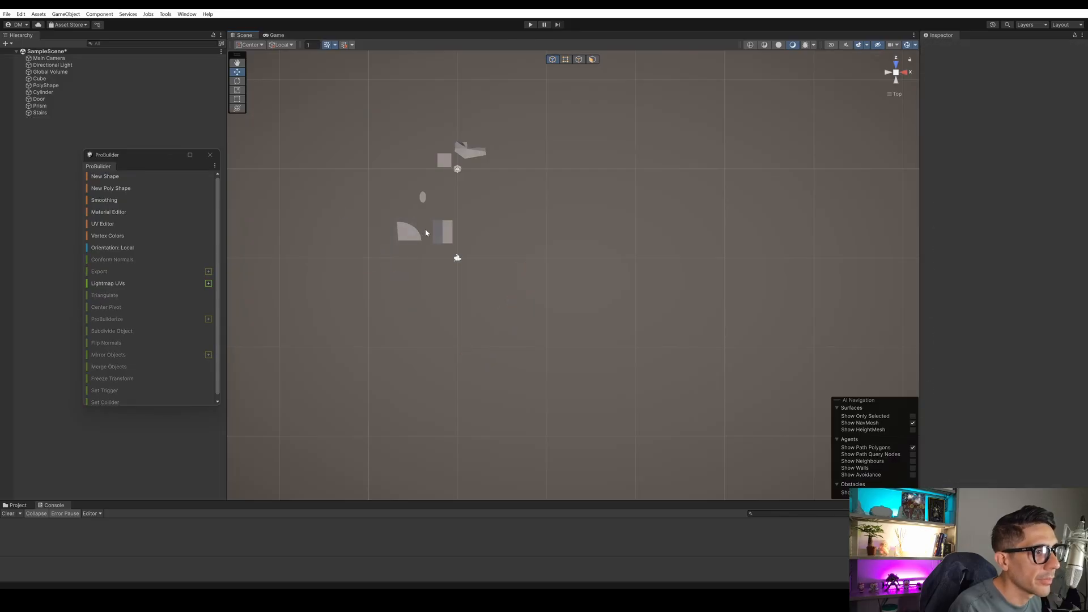
Delete the stairs, prism, cylinder, cube and poly shape from the scene.
{"action": "left_click", "coordinate": [409, 234]}
{"action": "key", "text": "Delete"}
{"action": "left_click", "coordinate": [444, 228]}
{"action": "key", "text": "Delete"}
{"action": "left_click", "coordinate": [422, 198]}
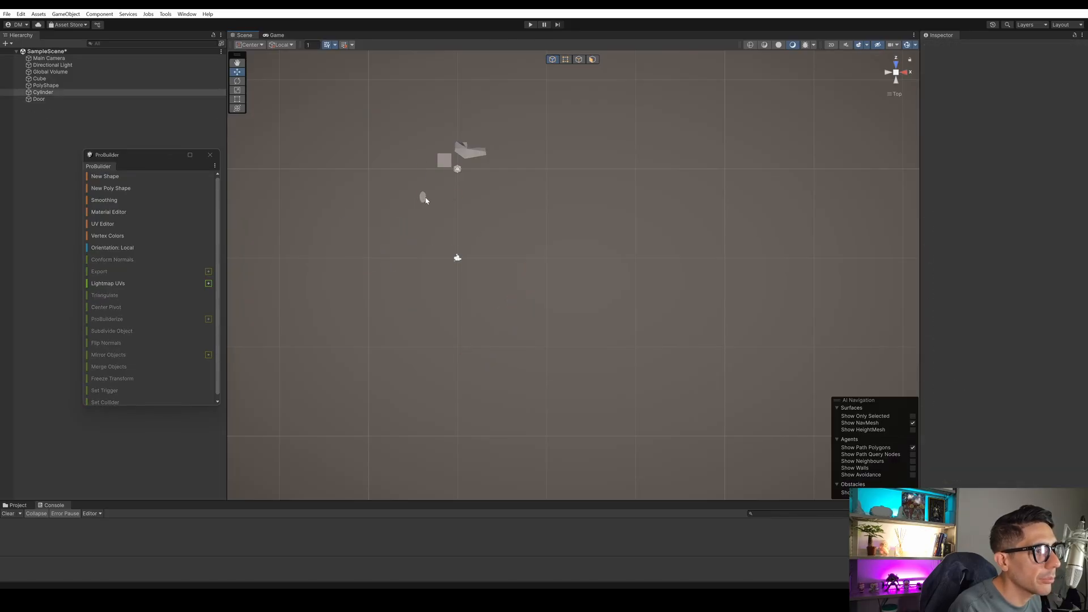
{"action": "key", "text": "Delete"}
{"action": "left_click", "coordinate": [444, 160]}
{"action": "key", "text": "Delete"}
{"action": "left_click", "coordinate": [470, 151]}
{"action": "key", "text": "Delete"}
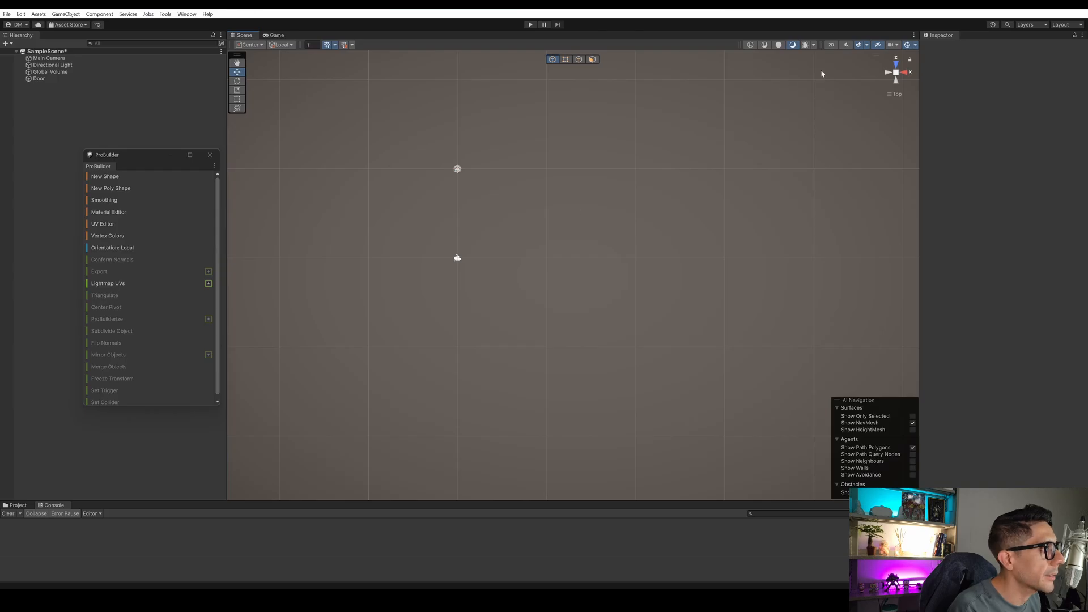
Delete the remaining door shape from a side-on view of the scene.
{"action": "left_click", "coordinate": [896, 64]}
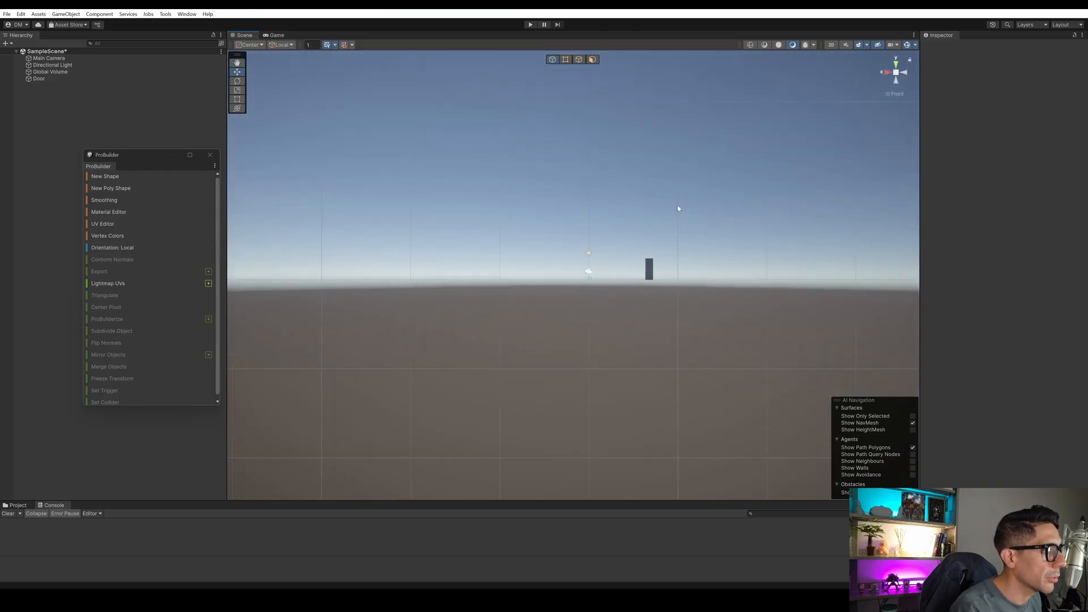
{"action": "left_click", "coordinate": [704, 280]}
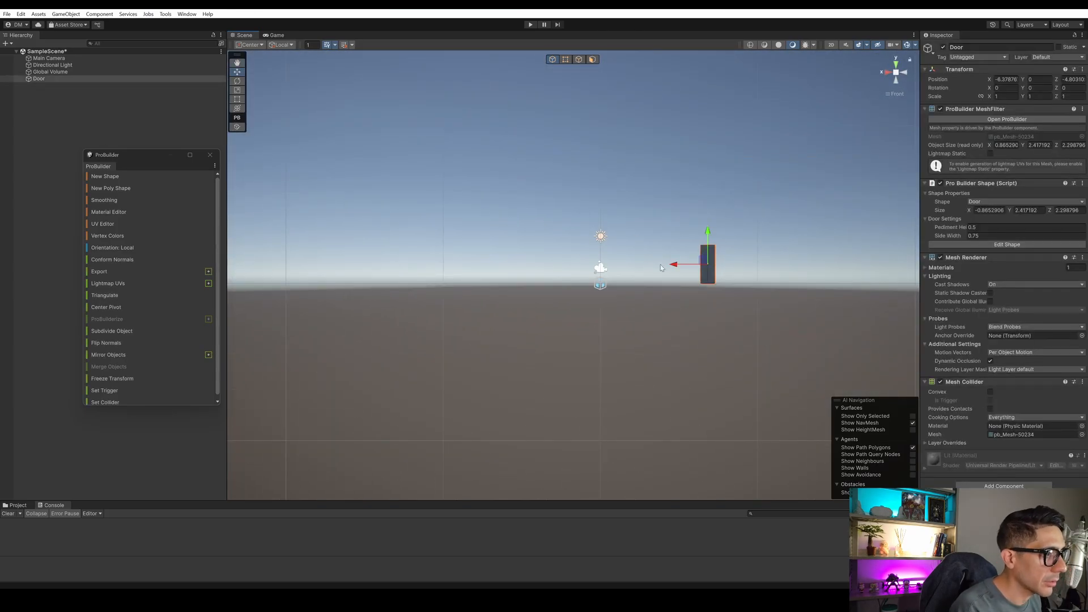
{"action": "key", "text": "Delete"}
{"action": "middle_click_drag", "start_coordinate": [668, 251], "coordinate": [522, 282]}
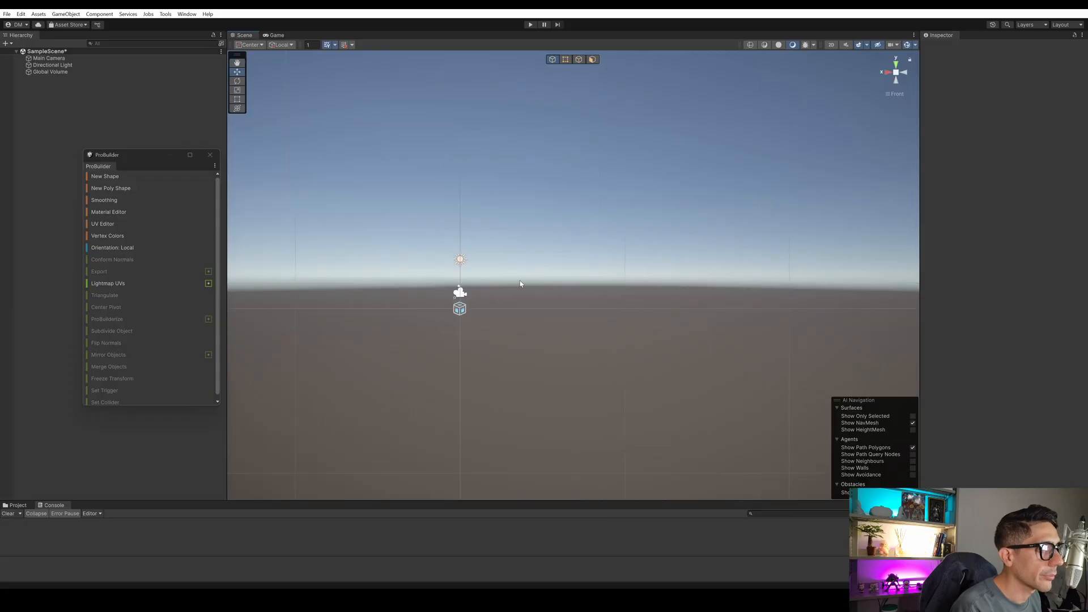
{"action": "right_click_drag", "start_coordinate": [541, 263], "coordinate": [433, 290]}
{"action": "middle_click_drag", "start_coordinate": [435, 284], "coordinate": [493, 283]}
{"action": "scroll", "coordinate": [424, 284], "scroll_direction": "up", "scroll_amount": 2}
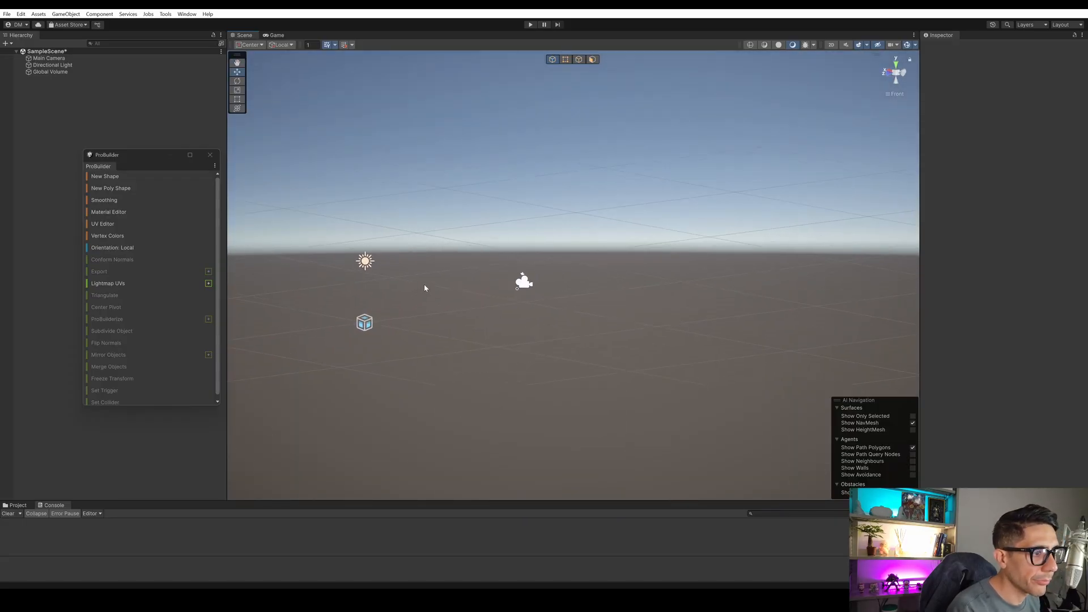
{"action": "middle_click_drag", "start_coordinate": [398, 280], "coordinate": [521, 299]}
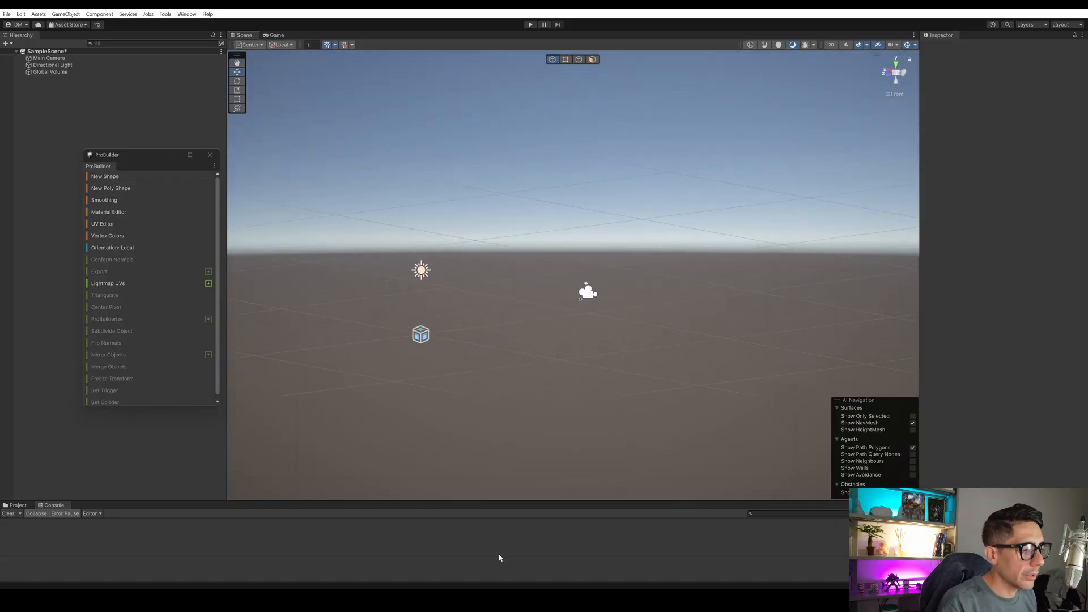
Switch to the web browser, close the Dropbox page and open a blank tab beside the Asset Store results.
{"action": "left_click", "coordinate": [649, 601]}
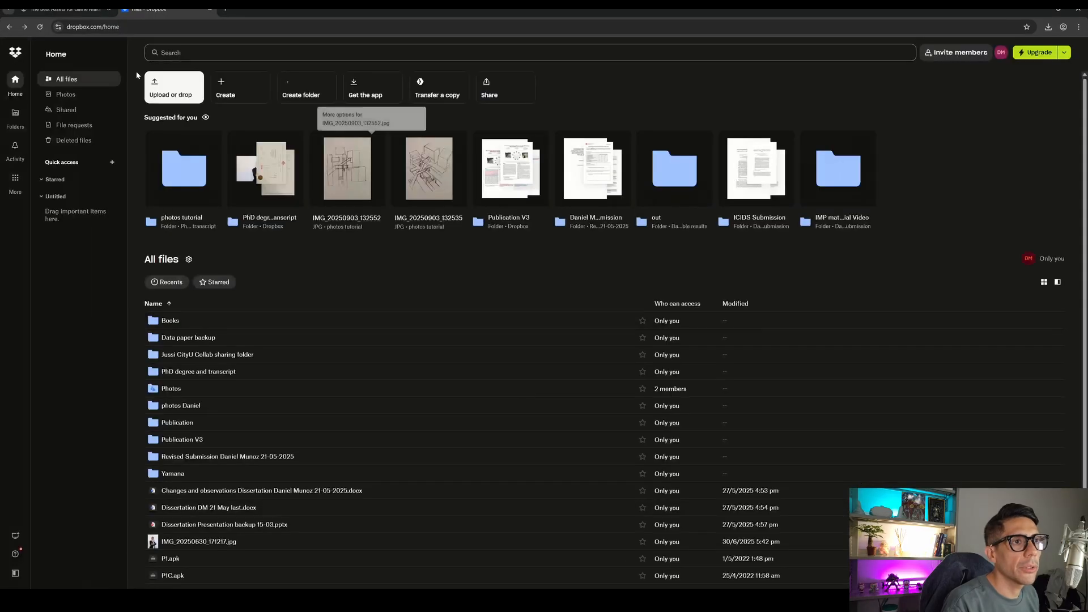
{"action": "left_click", "coordinate": [71, 9]}
{"action": "left_click", "coordinate": [206, 9]}
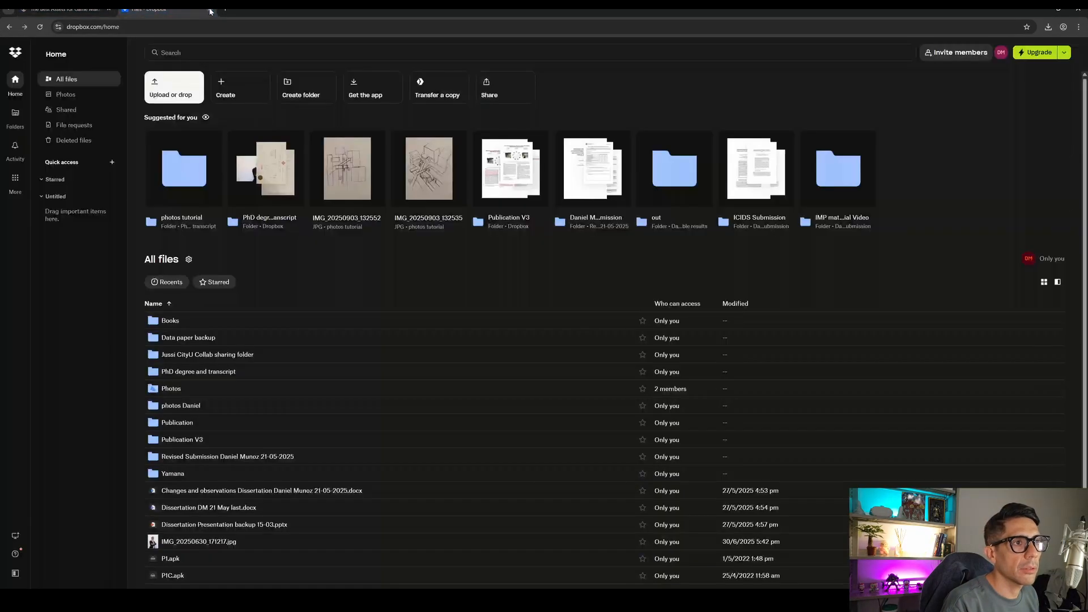
{"action": "left_click", "coordinate": [210, 9]}
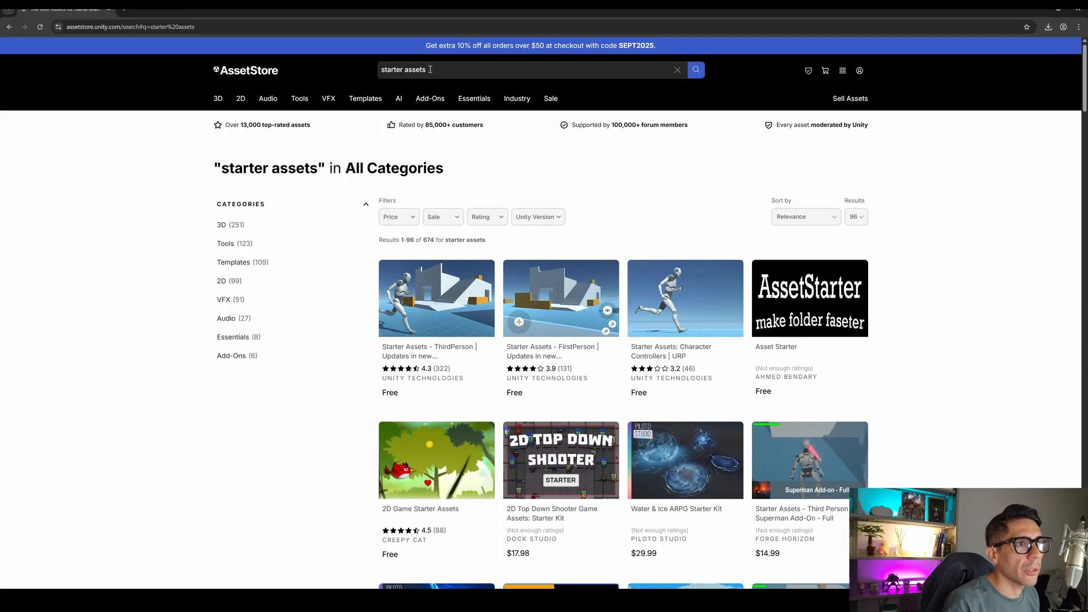
{"action": "left_click", "coordinate": [124, 9]}
{"action": "type", "text": "asse\\\\"}
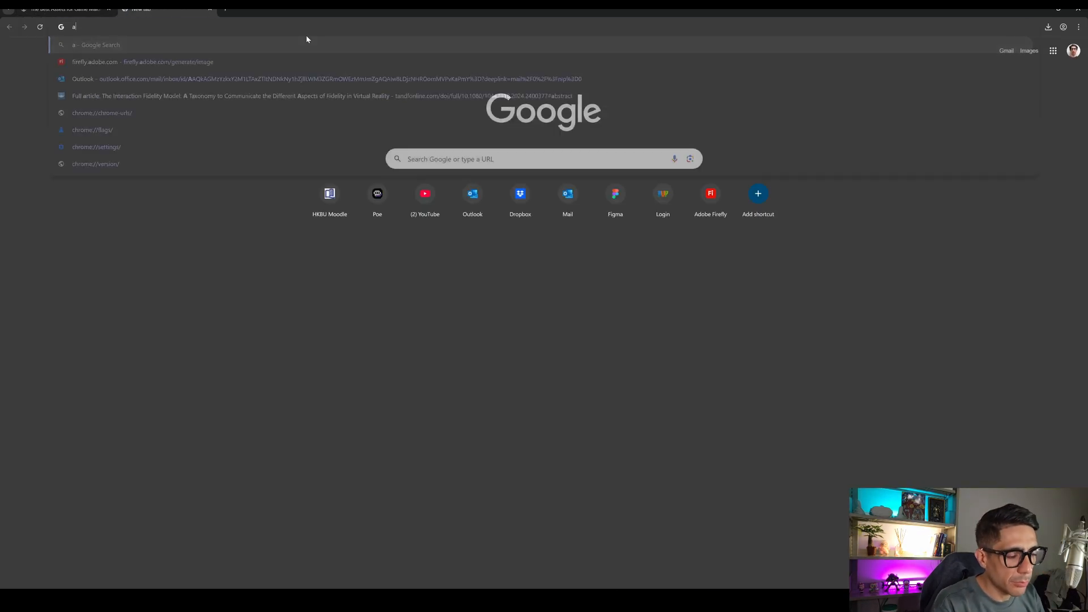
{"action": "key", "text": "BackSpace"}
{"action": "key", "text": "BackSpace"}
{"action": "key", "text": "BackSpace"}
{"action": "key", "text": "BackSpace"}
{"action": "key", "text": "BackSpace"}
{"action": "key", "text": "BackSpace"}
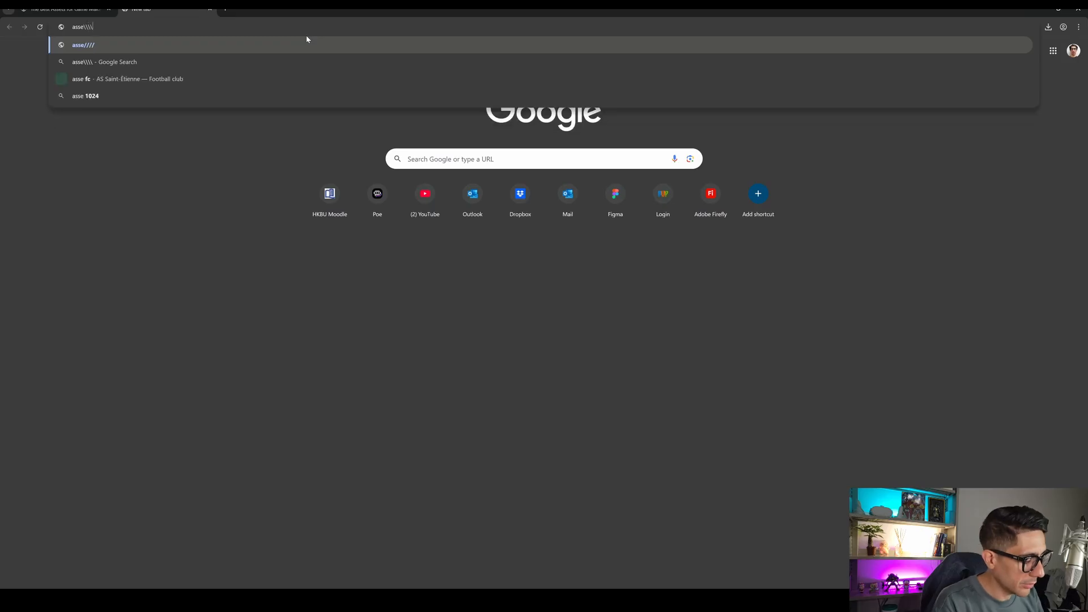
Search the web for "unity assetstore" and open the Unity Asset Store homepage.
{"action": "type", "text": "un"}
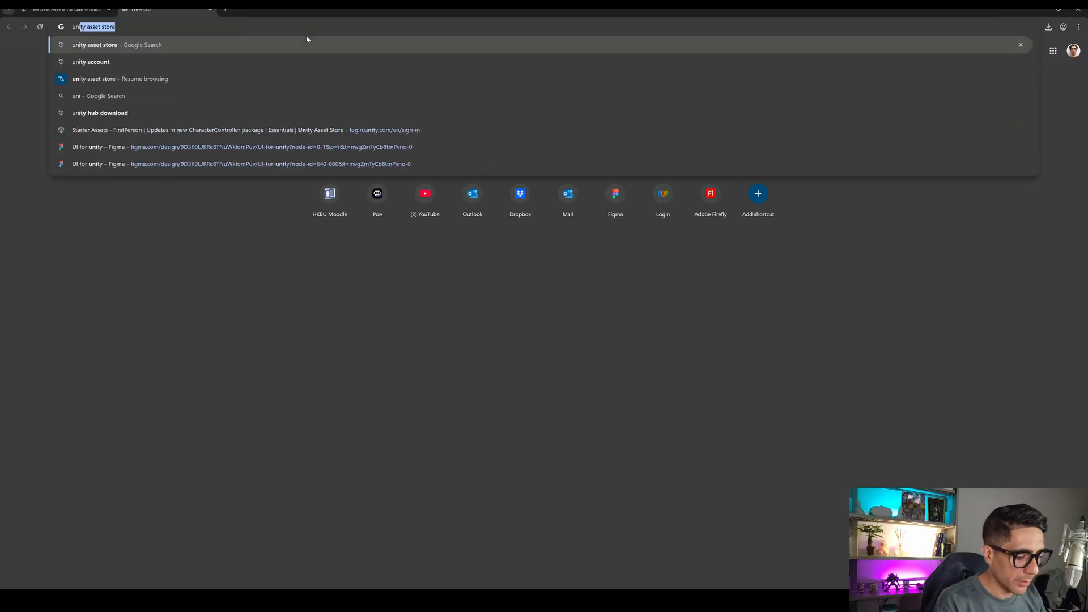
{"action": "type", "text": "ity assetstore"}
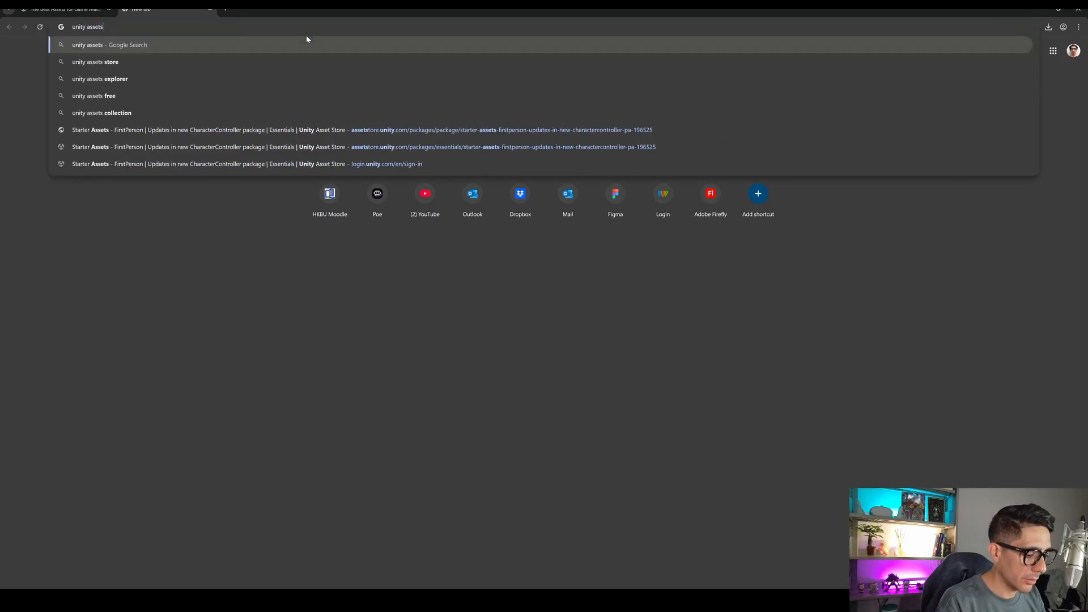
{"action": "key", "text": "Return"}
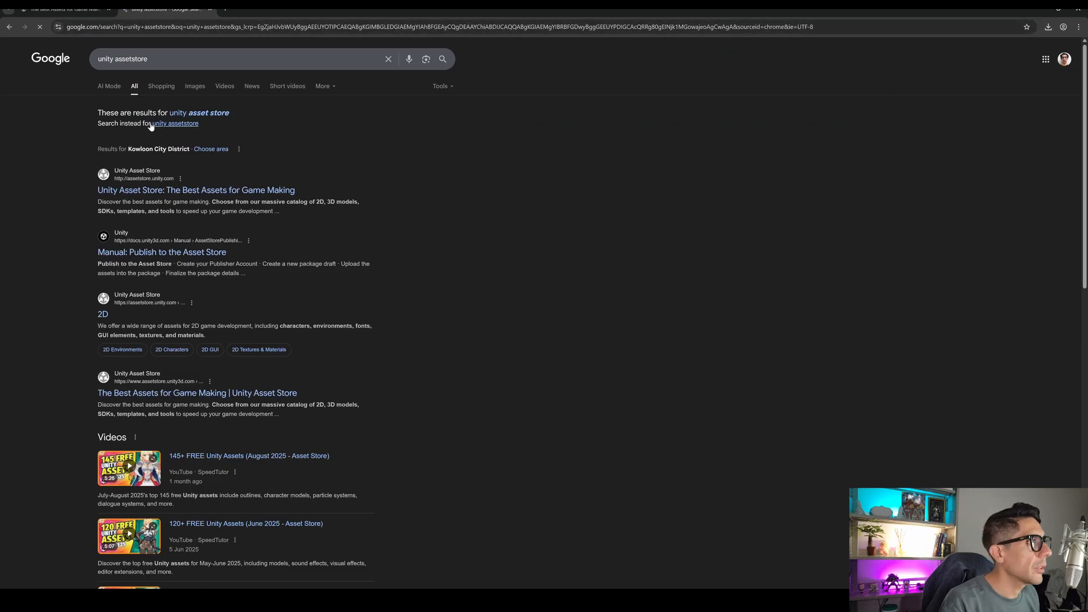
{"action": "left_click", "coordinate": [146, 193]}
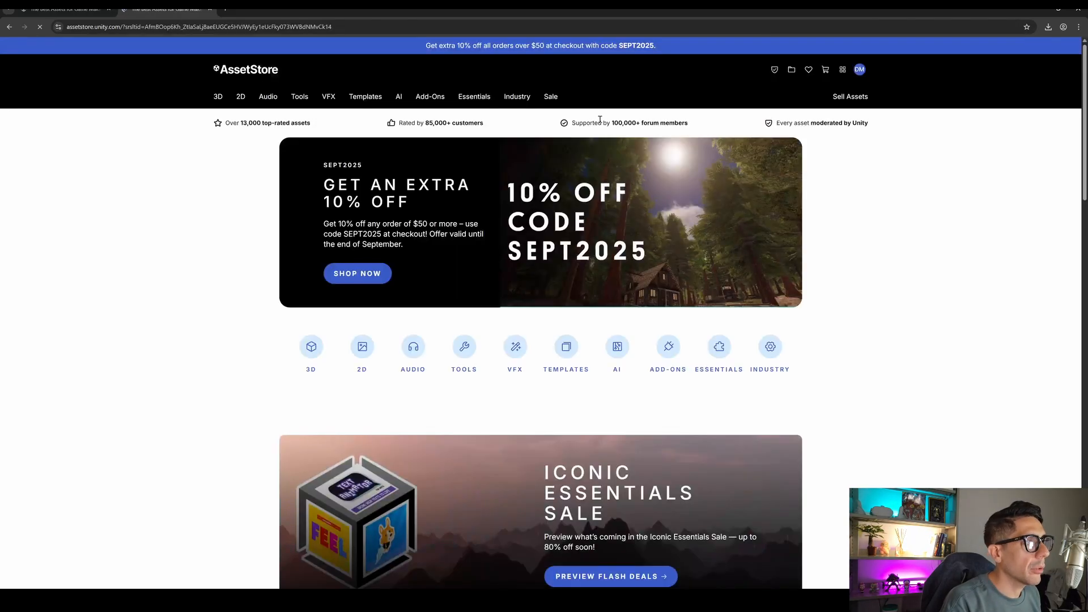
Return to the Asset Store results for "starter assets" and open the Starter Assets - FirstPerson package page.
{"action": "mouse_move", "coordinate": [430, 98]}
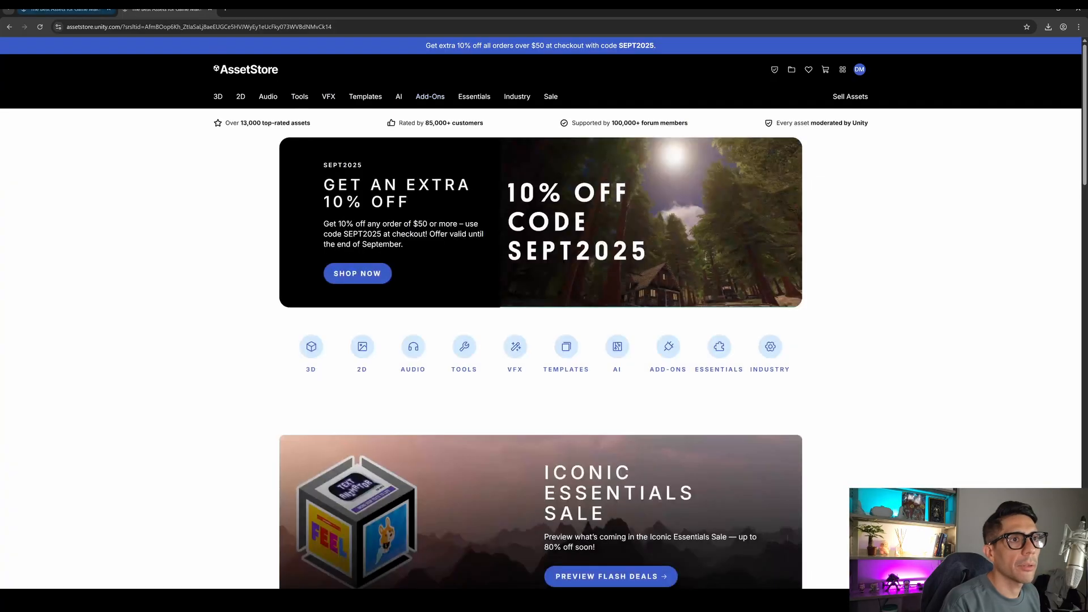
{"action": "left_click", "coordinate": [91, 11]}
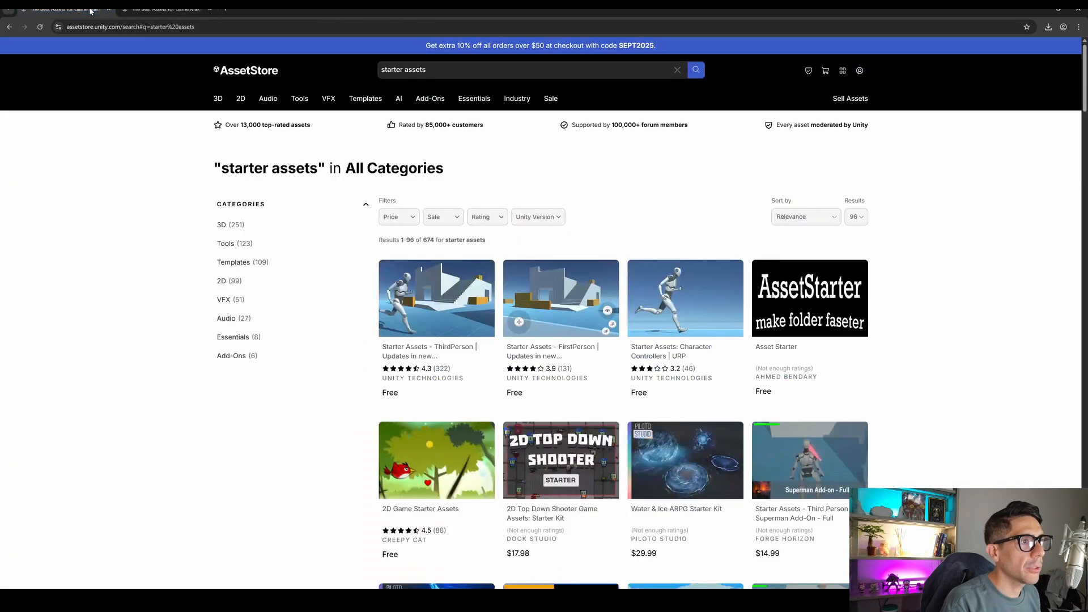
{"action": "left_click", "coordinate": [435, 70]}
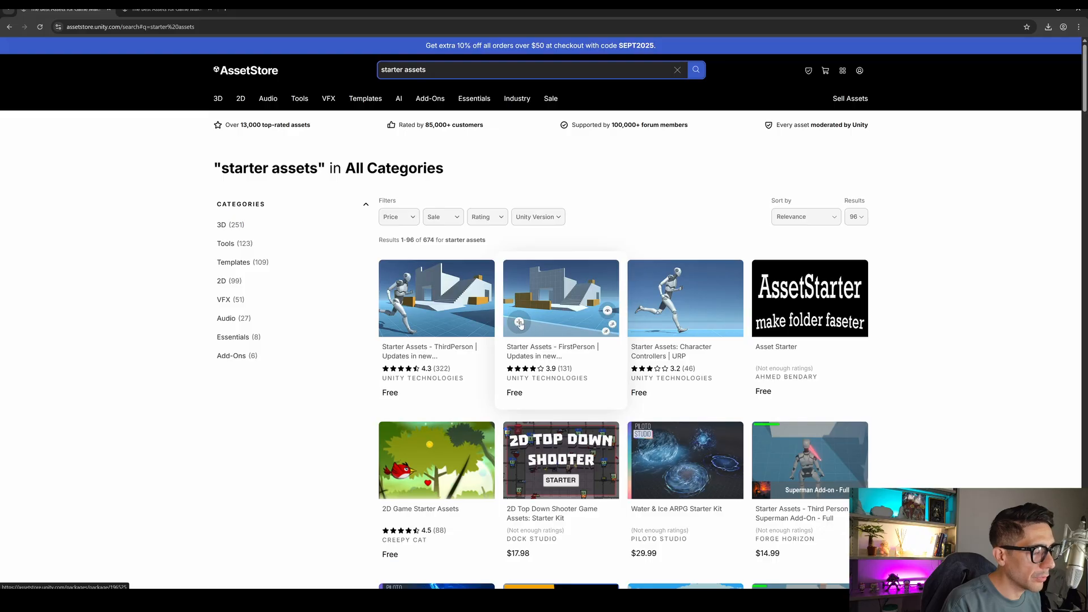
{"action": "left_click", "coordinate": [555, 305]}
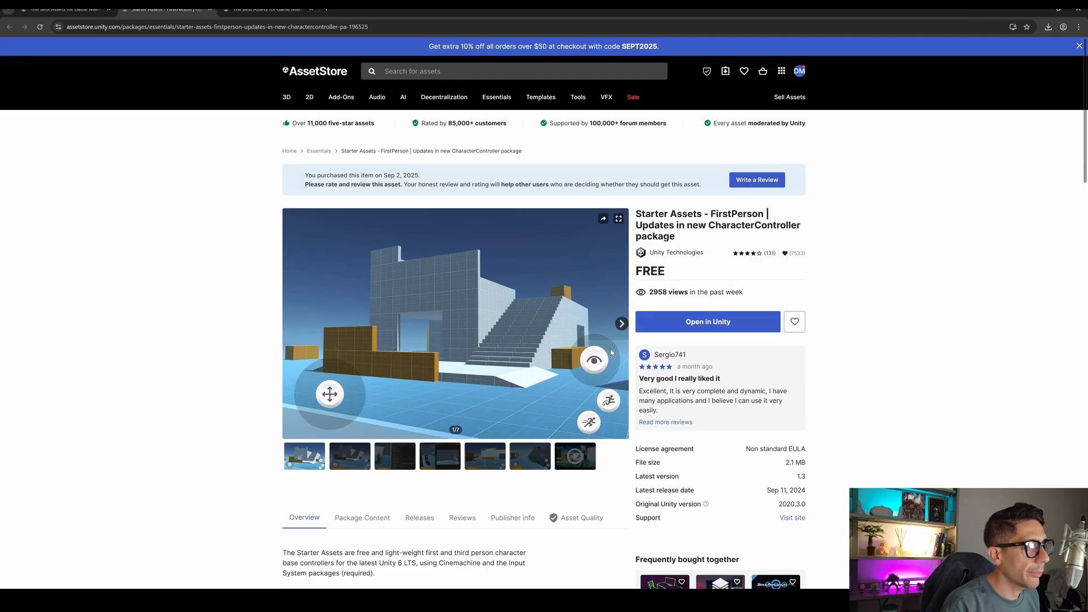
View the next preview image of the Starter Assets - FirstPerson package and open the package in the Unity Editor.
{"action": "left_click", "coordinate": [621, 325]}
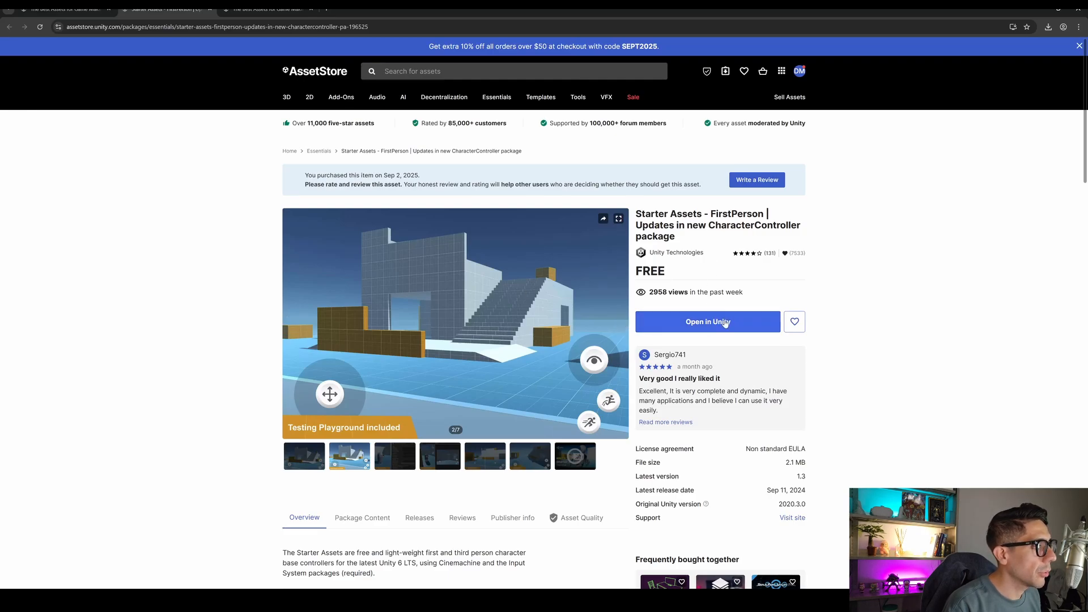
{"action": "left_click", "coordinate": [711, 327]}
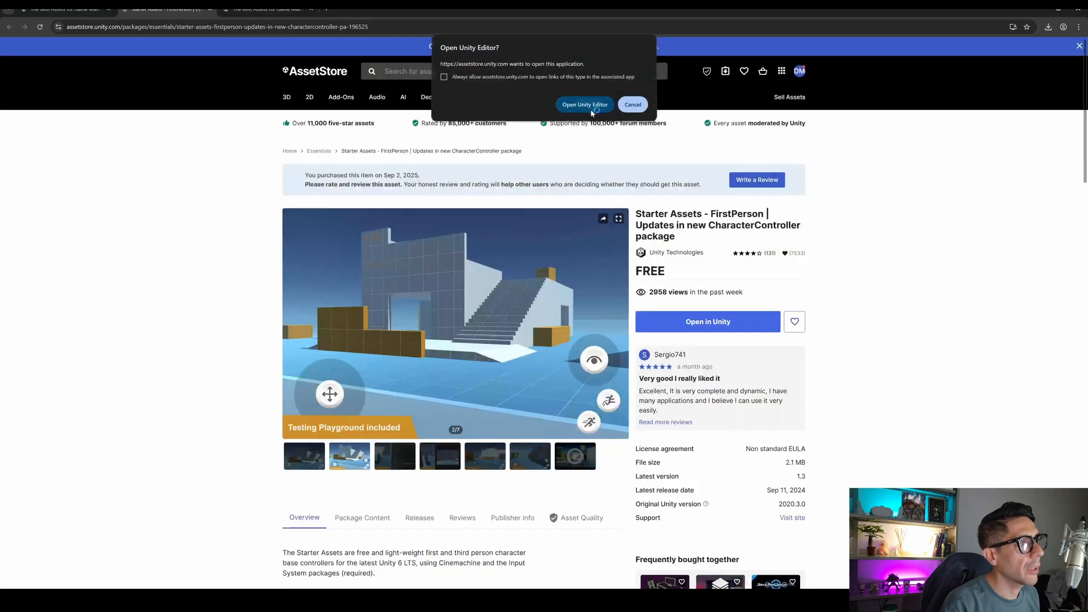
{"action": "left_click", "coordinate": [592, 108]}
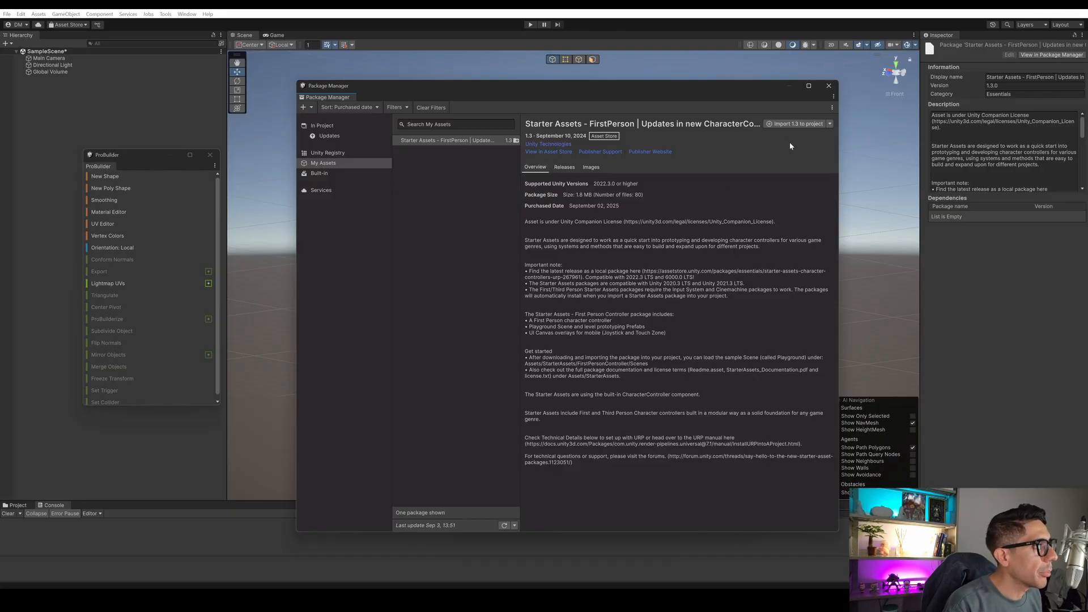
Import version 1.3 of Starter Assets - FirstPerson into the project with its package dependencies installed and all contents included.
{"action": "left_click", "coordinate": [817, 123]}
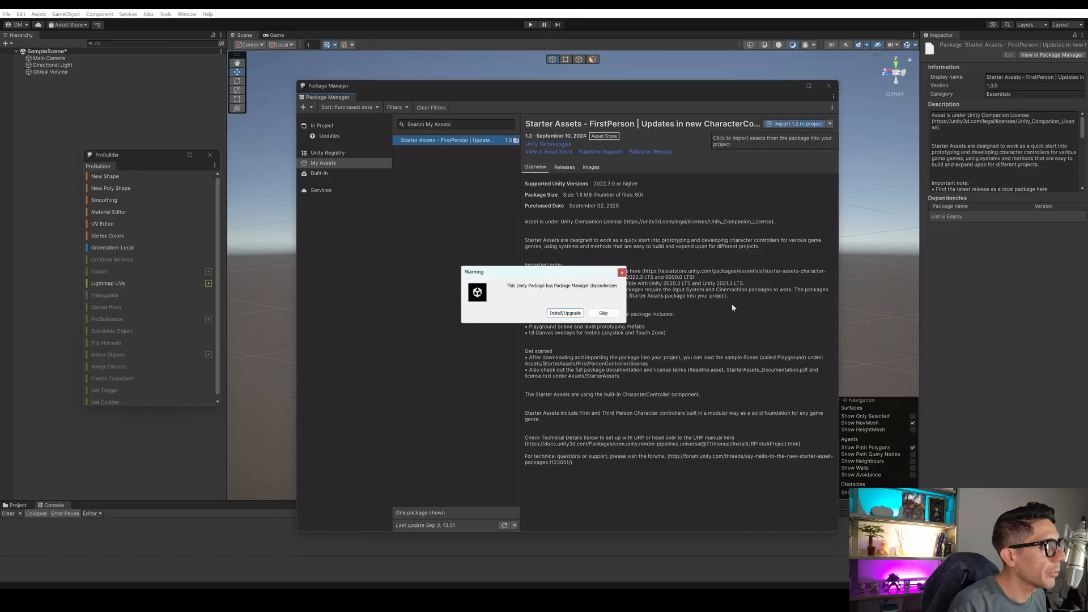
{"action": "left_click", "coordinate": [566, 314]}
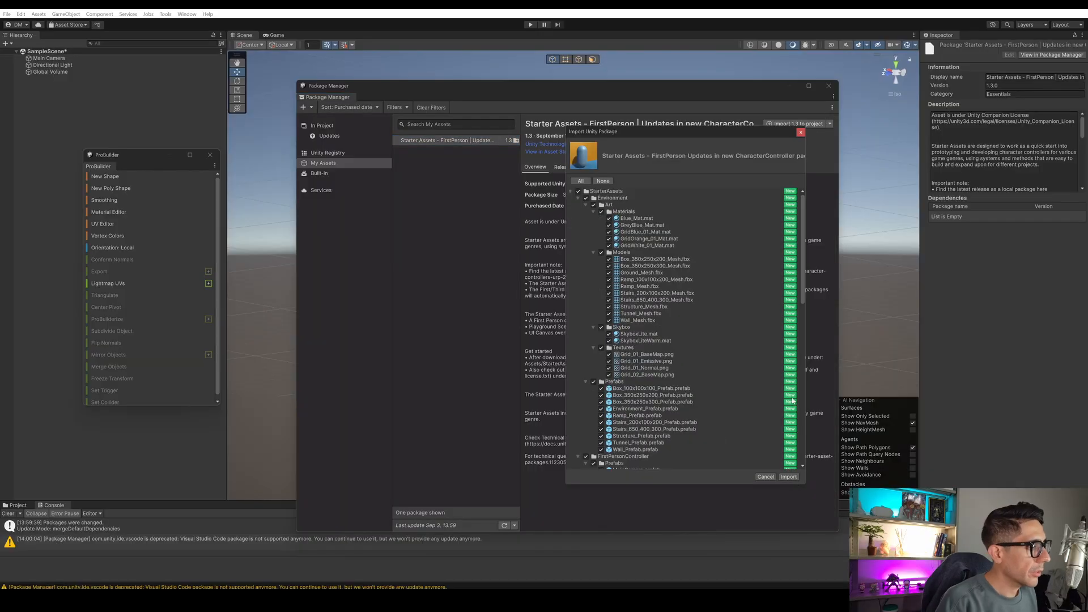
{"action": "left_click_drag", "start_coordinate": [803, 245], "coordinate": [813, 211]}
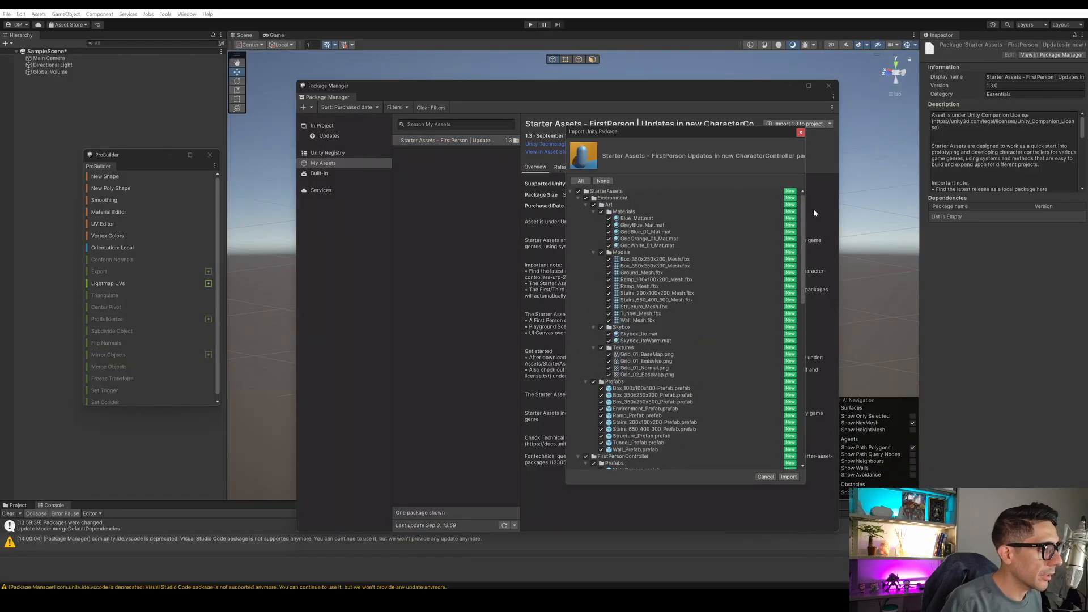
{"action": "left_click", "coordinate": [789, 477]}
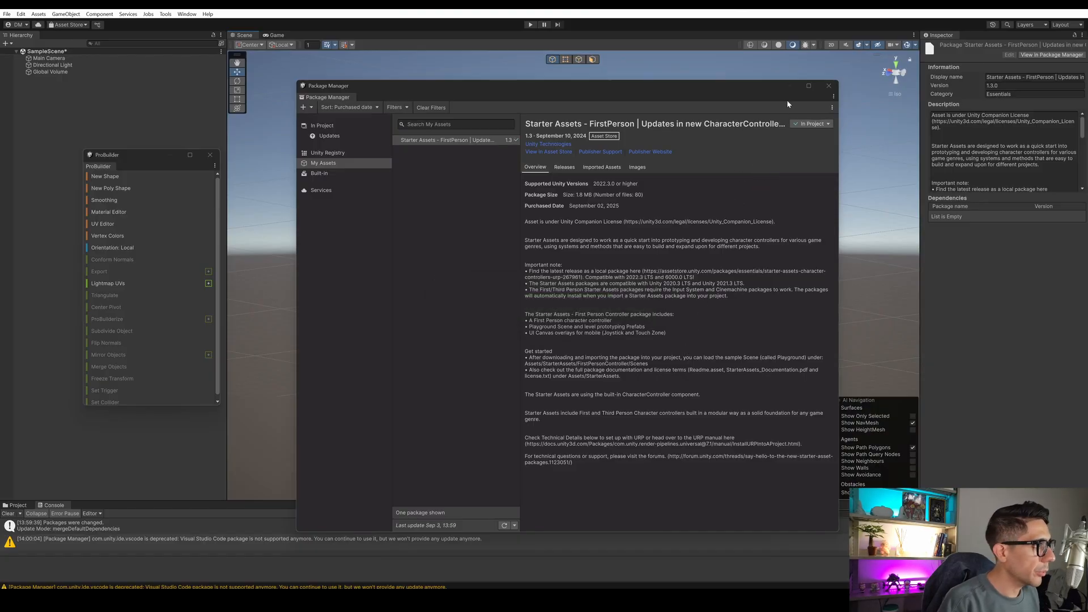
Close the Package Manager and show the project's asset folders in an enlarged lower area.
{"action": "left_click_drag", "start_coordinate": [583, 89], "coordinate": [589, 69]}
{"action": "left_click", "coordinate": [834, 65]}
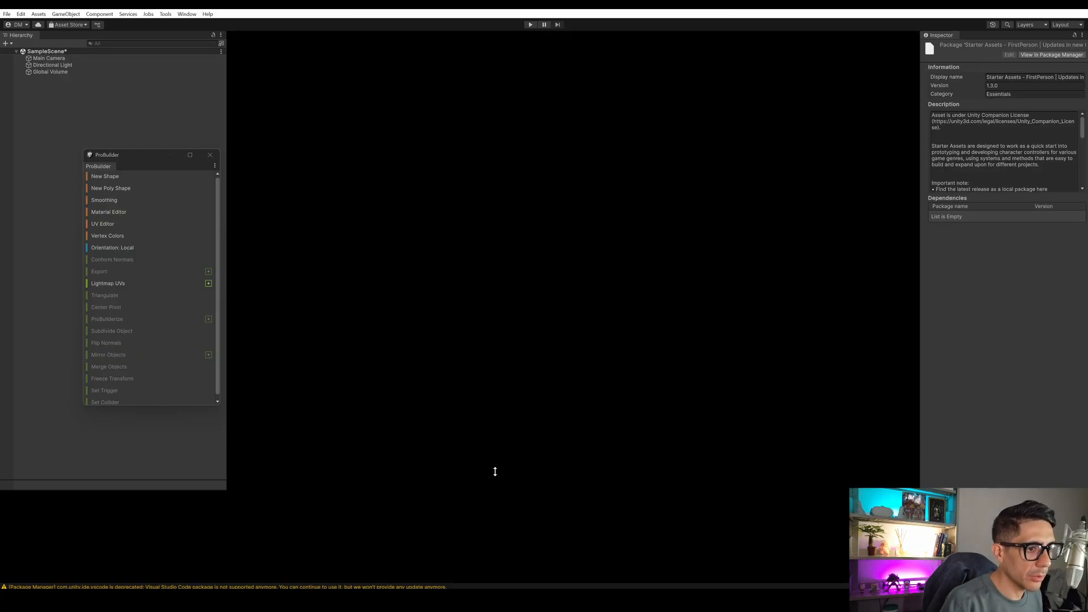
{"action": "left_click_drag", "start_coordinate": [494, 472], "coordinate": [499, 403]}
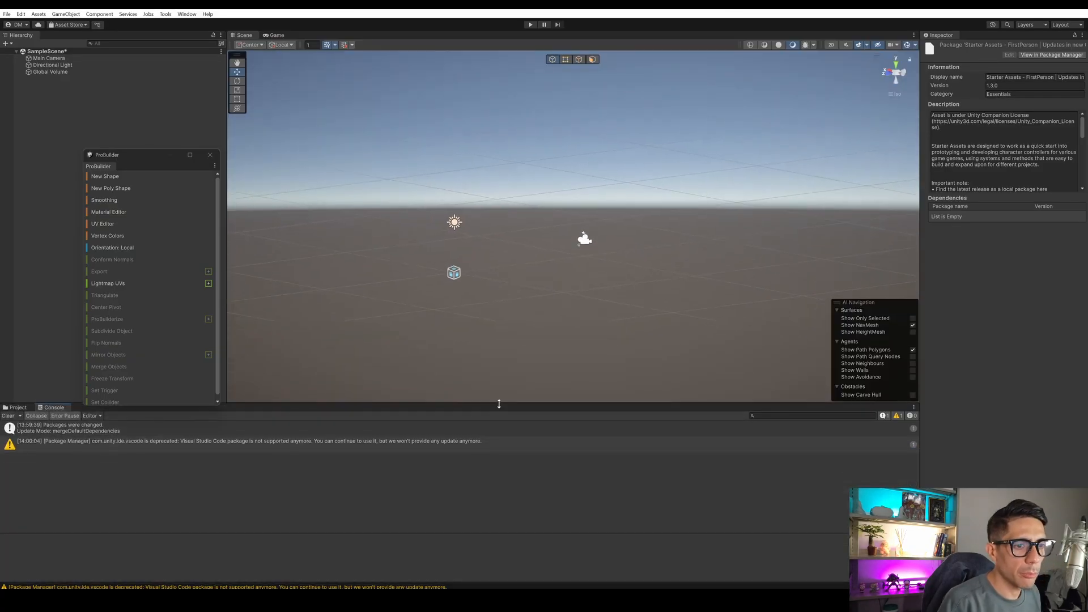
{"action": "left_click", "coordinate": [17, 409]}
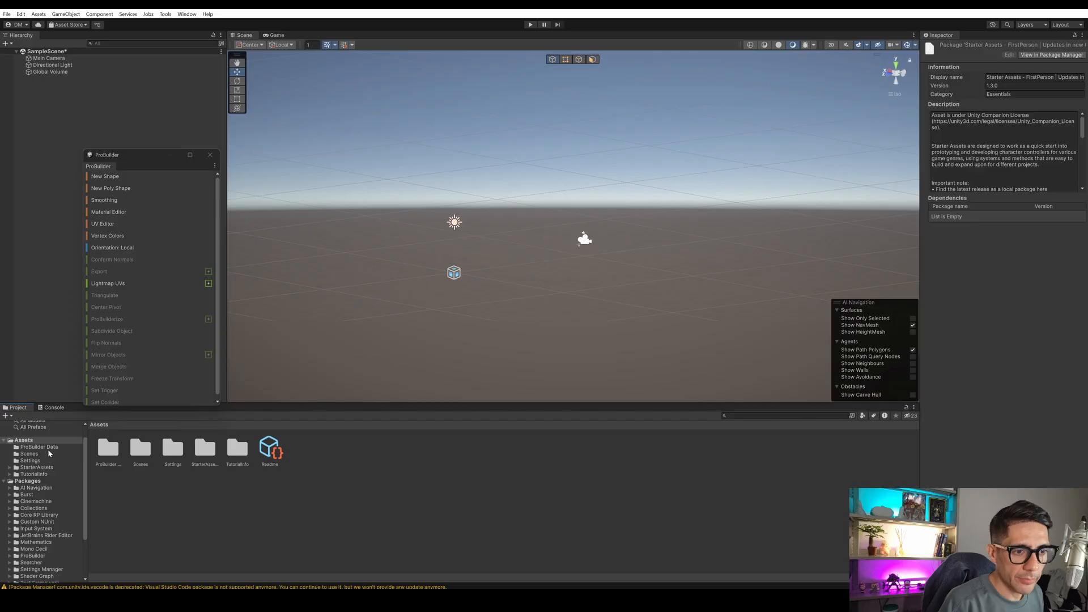
Open the Prefabs folder inside StarterAssets/FirstPersonController and move the floating ProBuilder window away from the Hierarchy.
{"action": "left_click", "coordinate": [42, 467]}
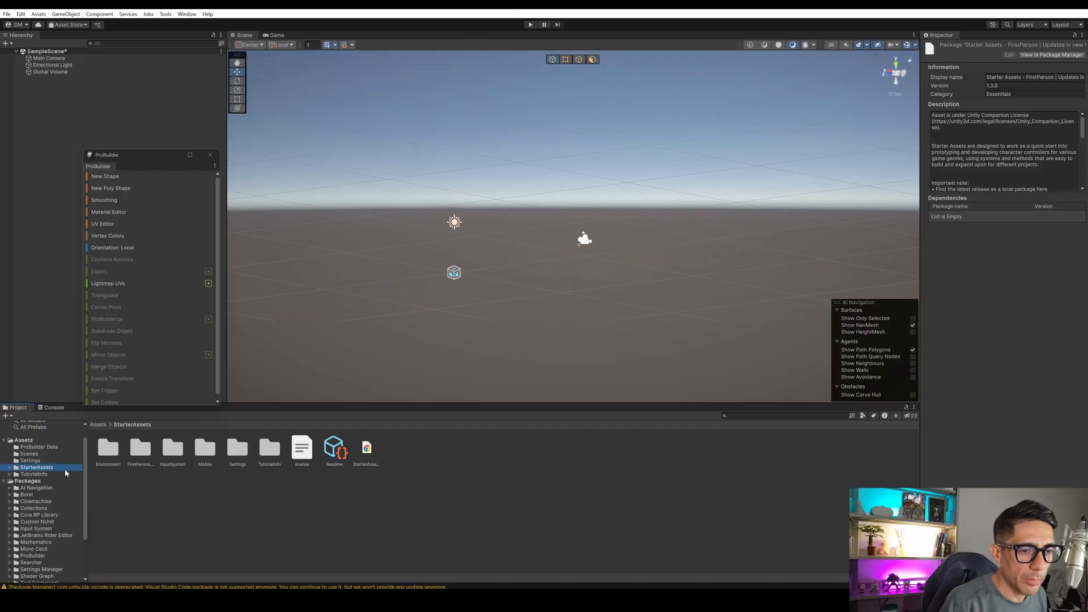
{"action": "left_click", "coordinate": [140, 450]}
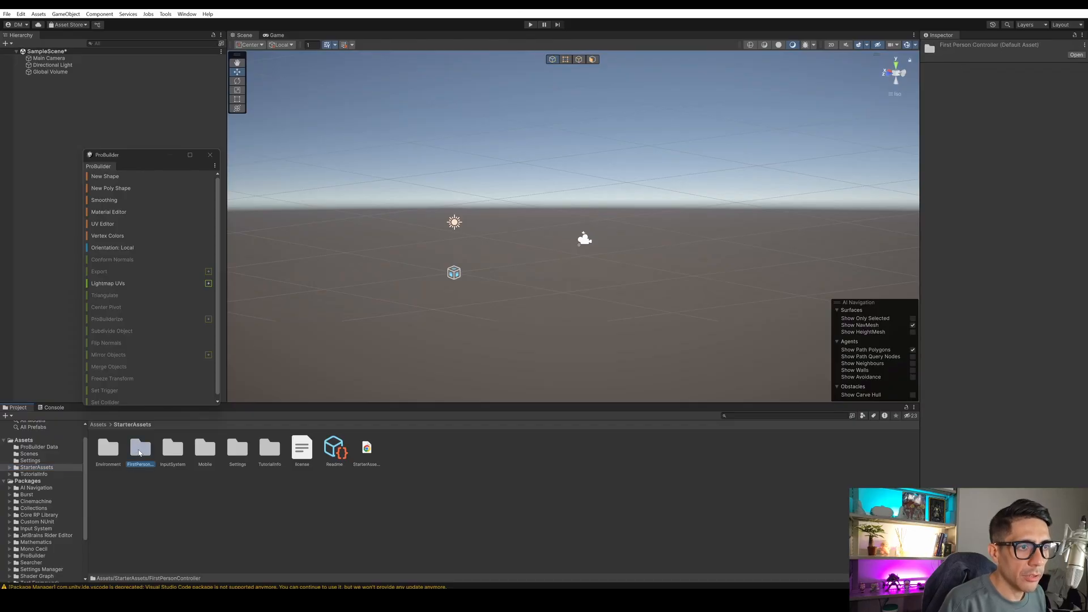
{"action": "left_click_drag", "start_coordinate": [150, 163], "coordinate": [831, 148]}
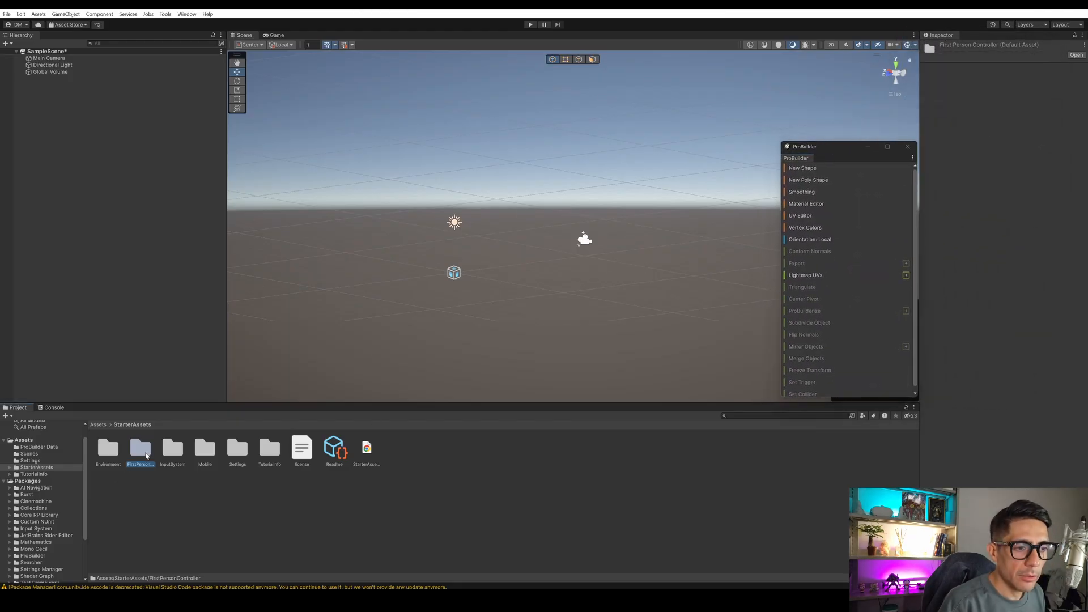
{"action": "double_click", "coordinate": [140, 450]}
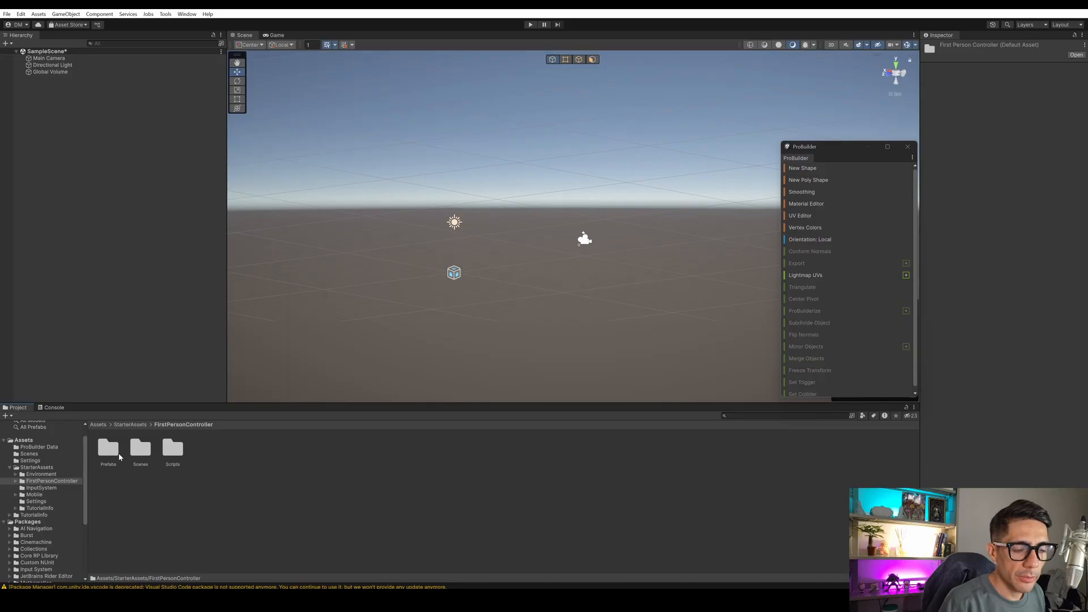
{"action": "double_click", "coordinate": [112, 451]}
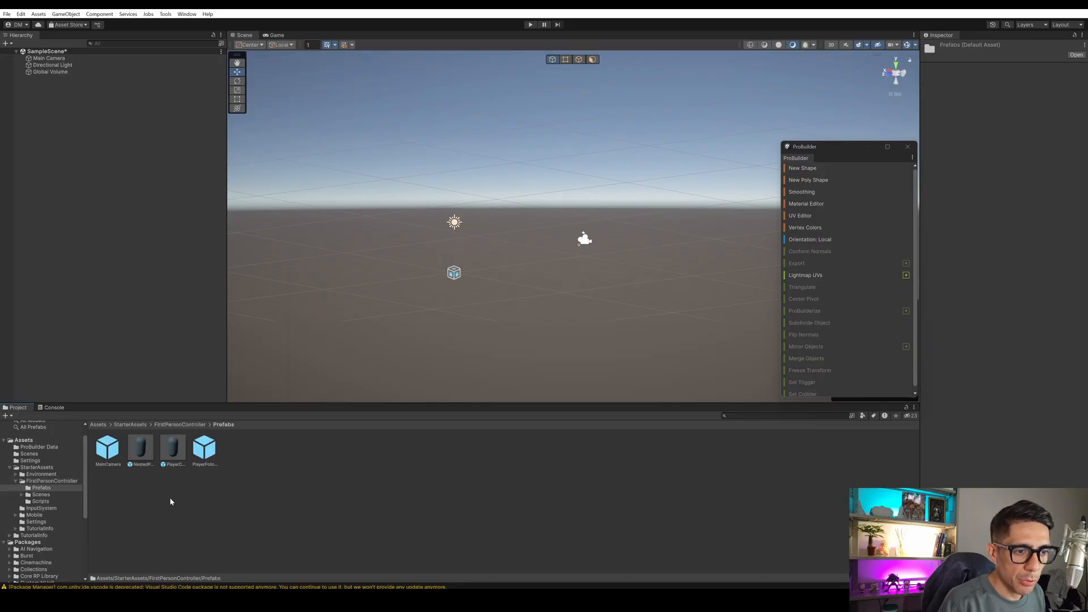
Add the NestedParent_Unpack prefab to the SampleScene hierarchy.
{"action": "left_click", "coordinate": [142, 451]}
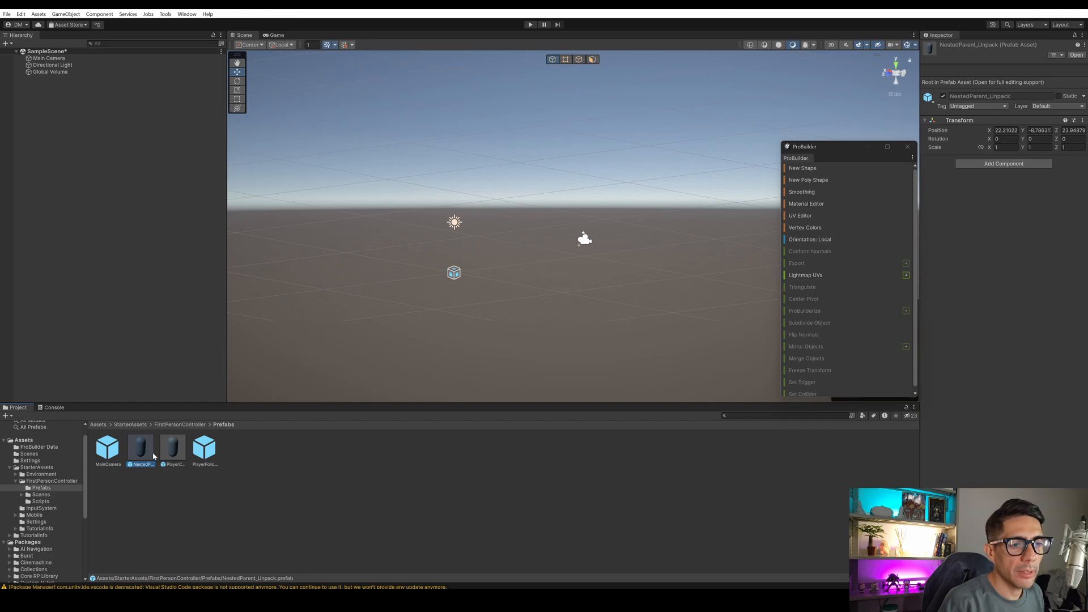
{"action": "left_click_drag", "start_coordinate": [140, 400], "coordinate": [78, 73]}
{"action": "left_click_drag", "start_coordinate": [74, 164], "coordinate": [73, 160]}
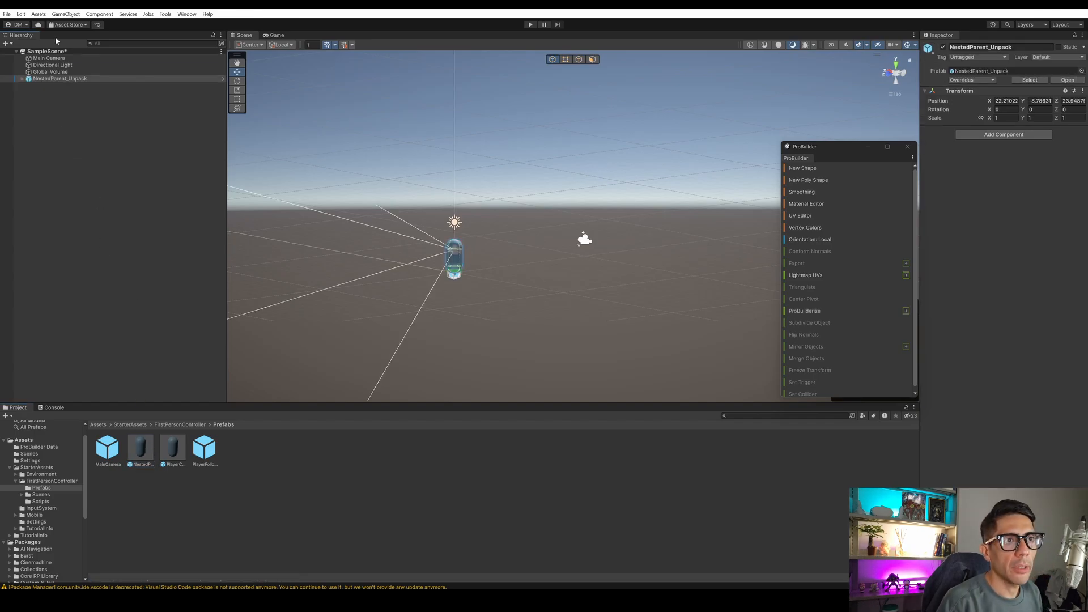
Expand NestedParent_Unpack to see its own camera and delete the scene's original Main Camera.
{"action": "left_click", "coordinate": [67, 58]}
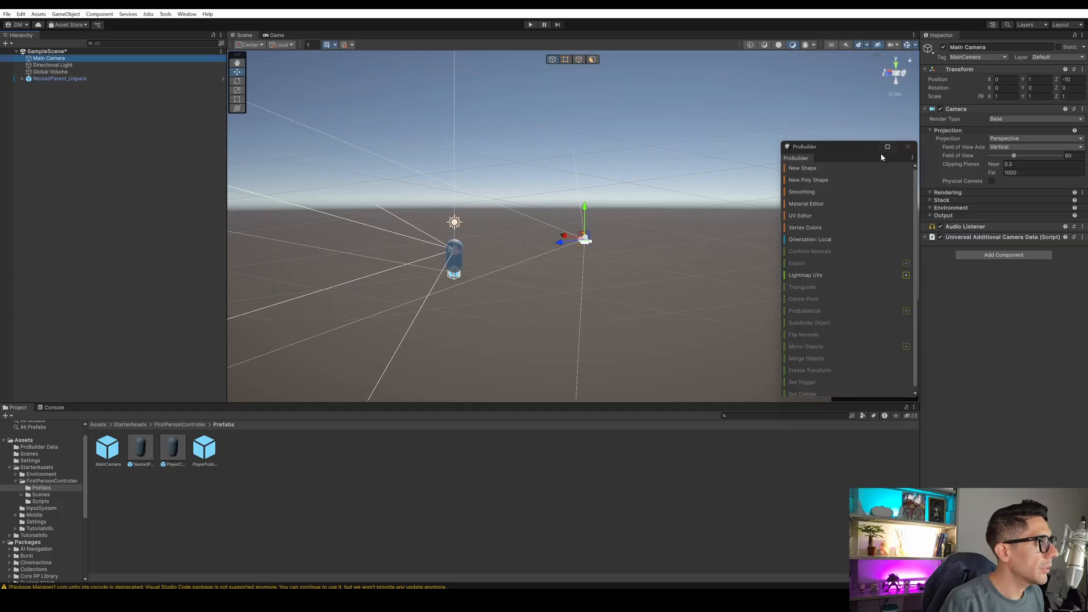
{"action": "right_click", "coordinate": [62, 61]}
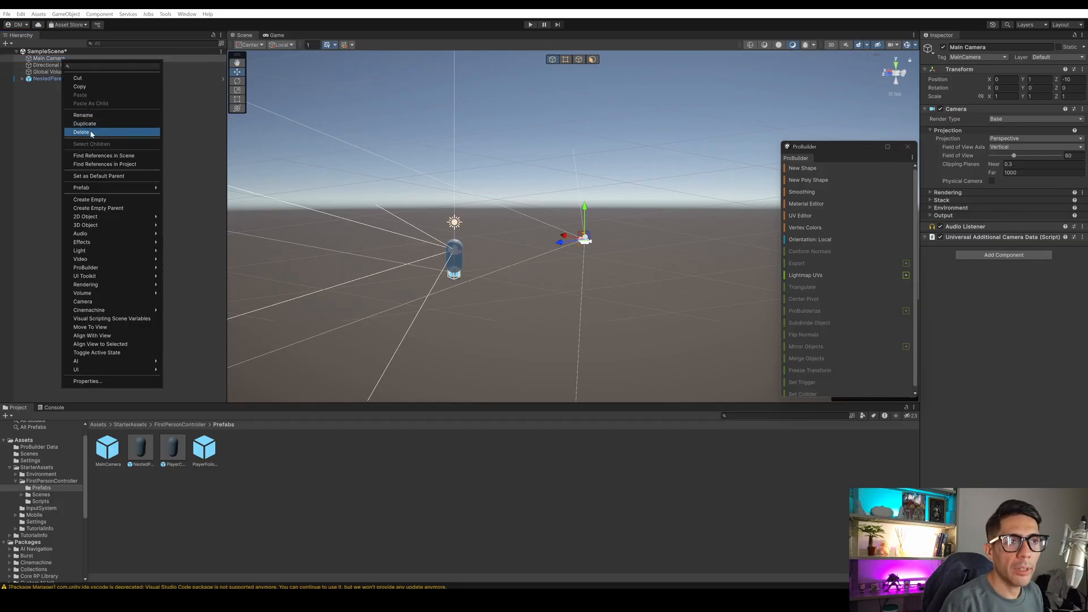
{"action": "left_click", "coordinate": [22, 86]}
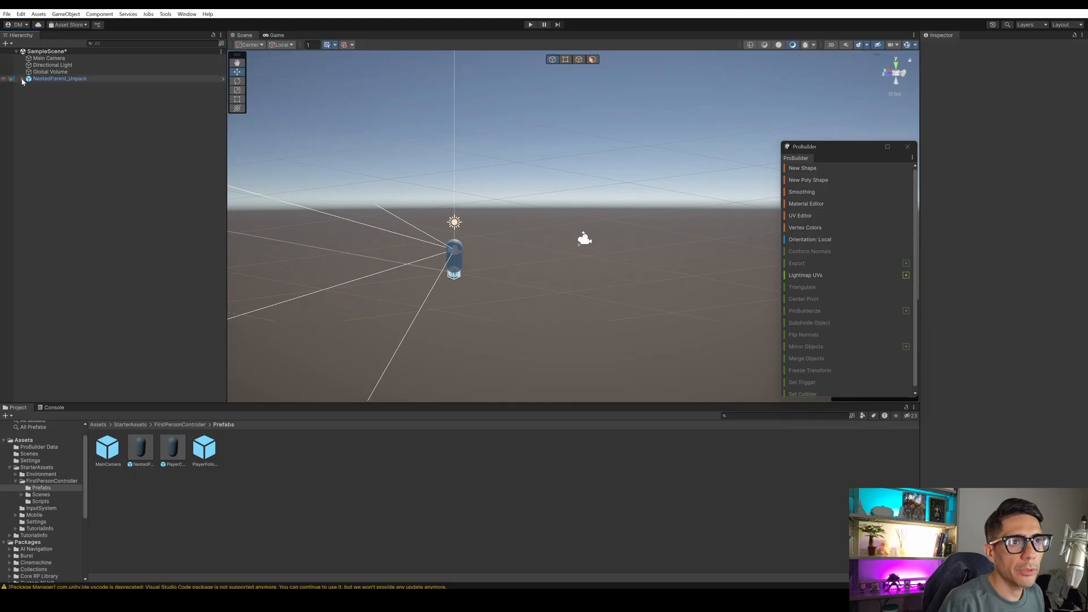
{"action": "left_click", "coordinate": [22, 79]}
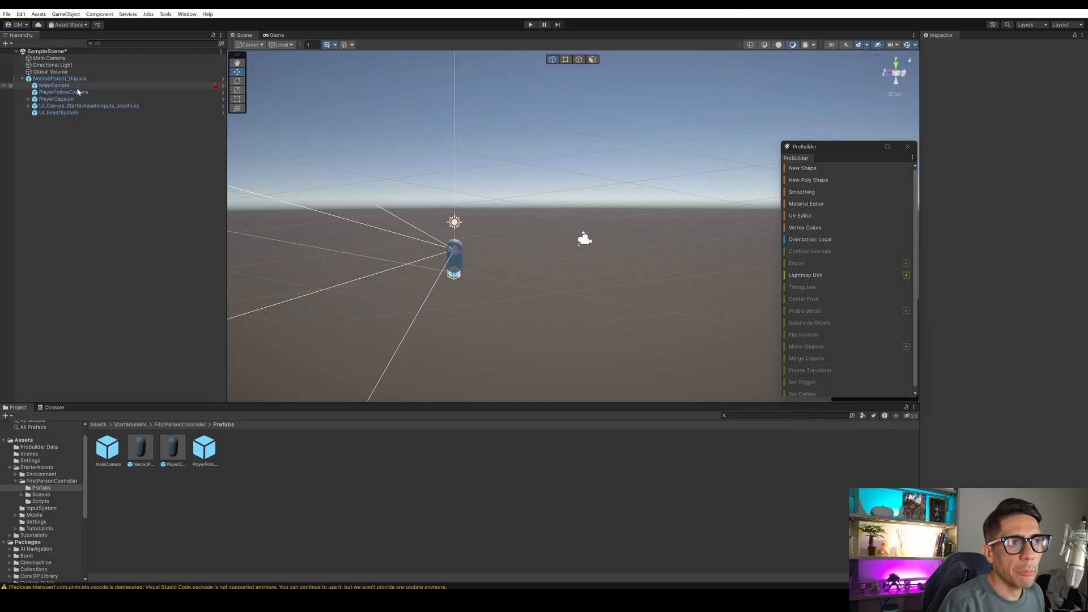
{"action": "left_click", "coordinate": [48, 58]}
{"action": "right_click", "coordinate": [51, 58]}
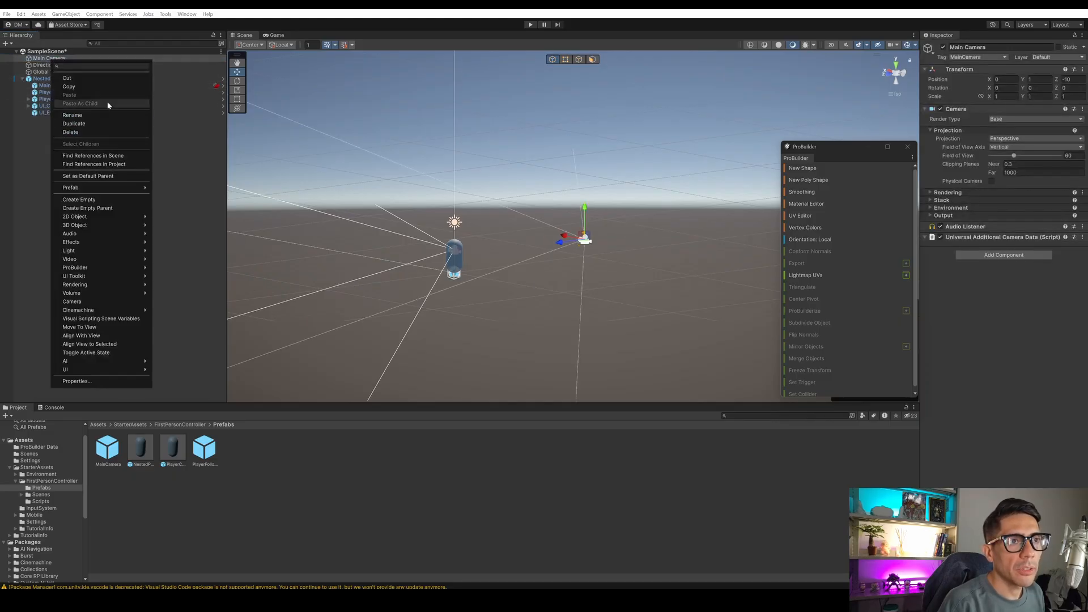
{"action": "left_click", "coordinate": [90, 132]}
Show the Game view, make the viewport area taller, and reposition the floating ProBuilder window over it.
{"action": "left_click", "coordinate": [277, 36]}
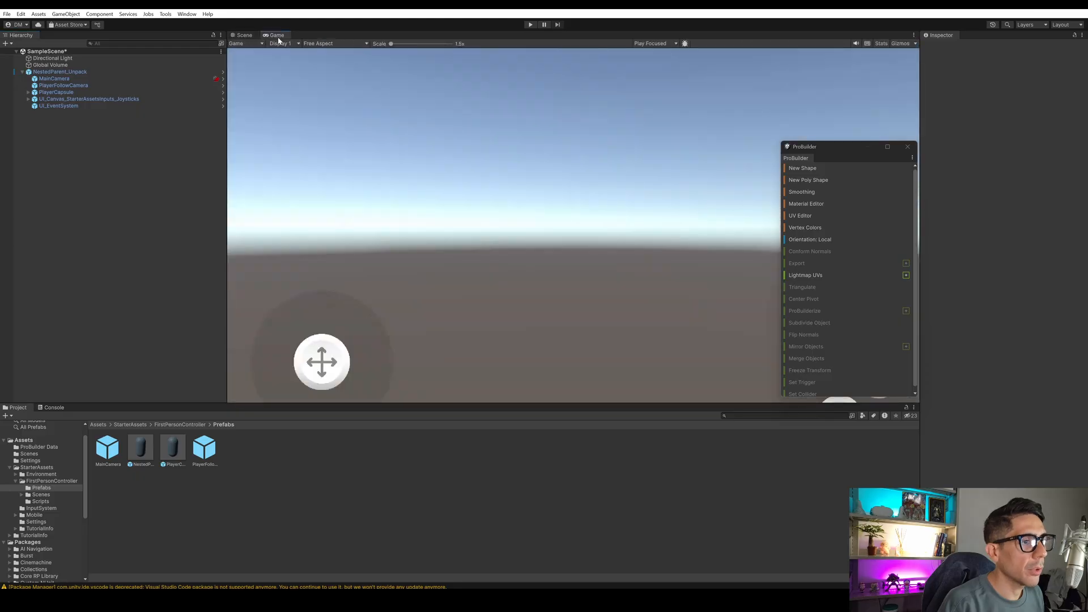
{"action": "left_click_drag", "start_coordinate": [850, 147], "coordinate": [746, 55]}
{"action": "left_click_drag", "start_coordinate": [723, 405], "coordinate": [720, 434]}
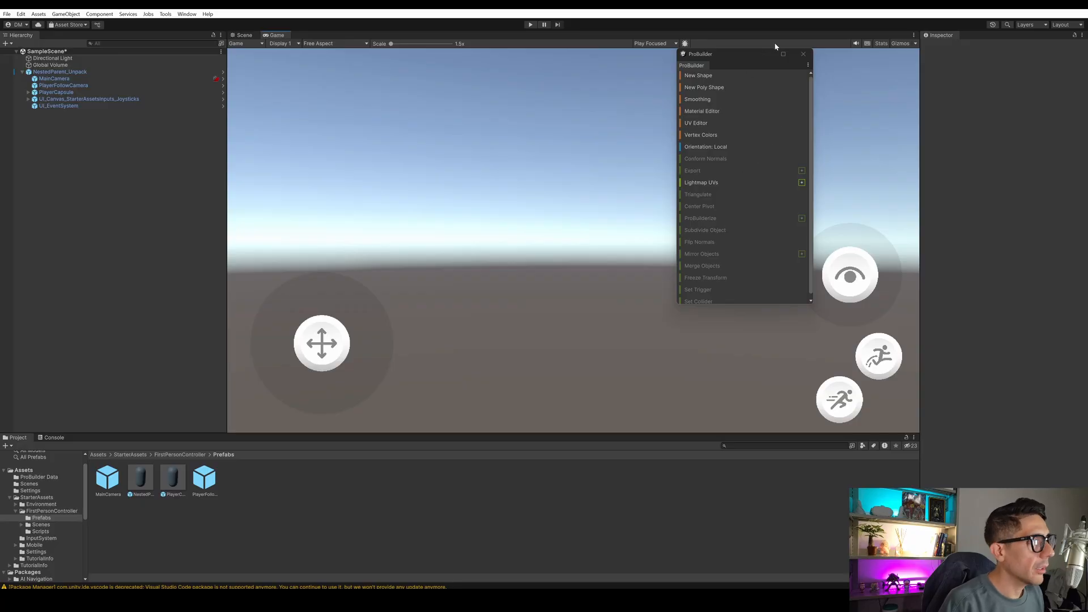
{"action": "left_click_drag", "start_coordinate": [744, 65], "coordinate": [853, 193]}
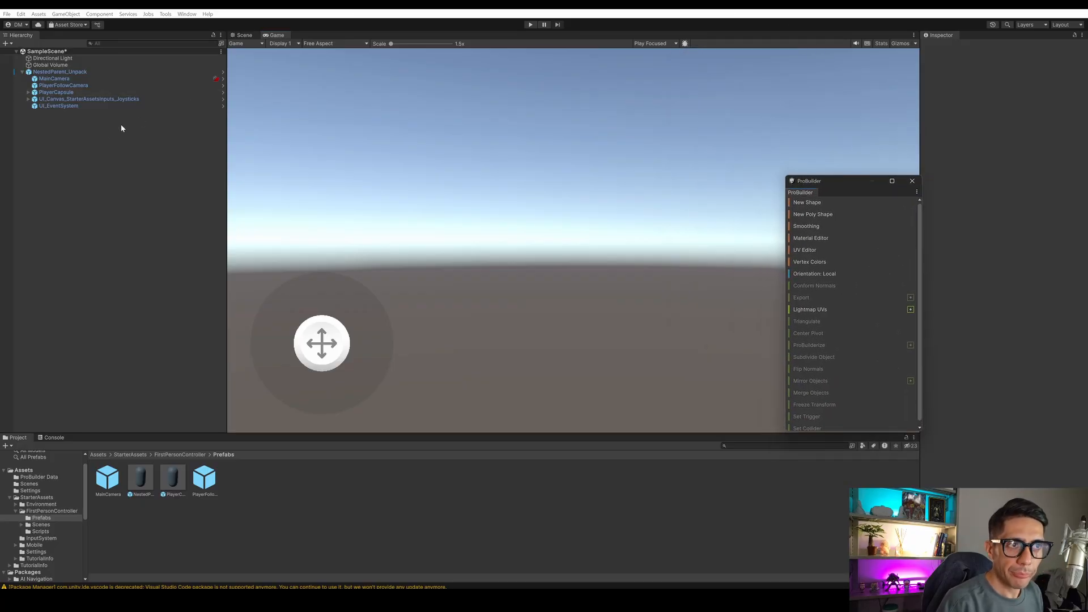
Collapse NestedParent_Unpack in the hierarchy and return to the Scene view with the player capsule near the centre.
{"action": "left_click", "coordinate": [22, 72]}
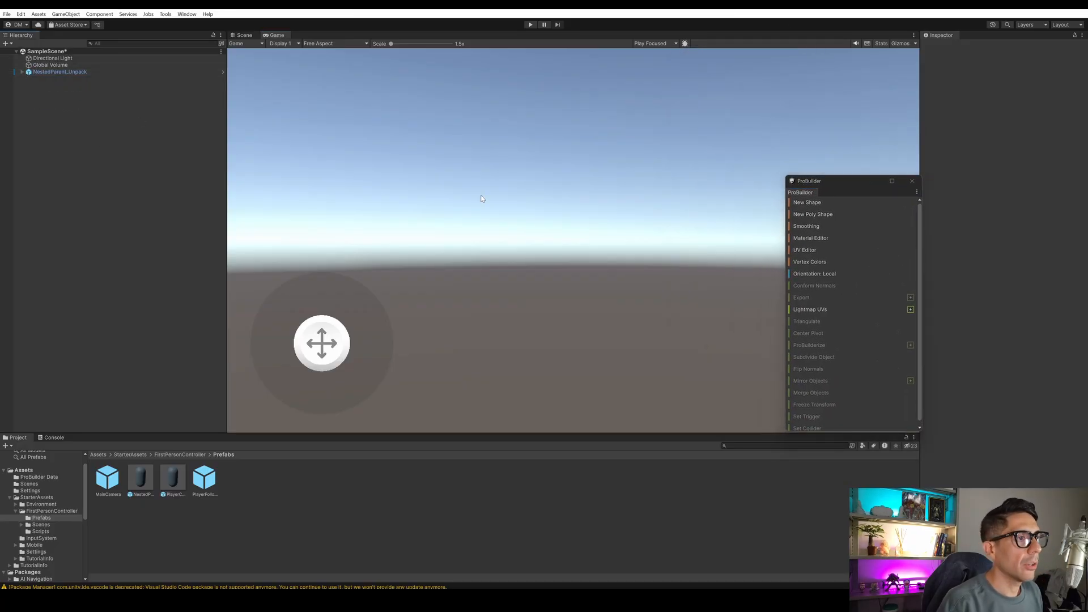
{"action": "left_click", "coordinate": [247, 36]}
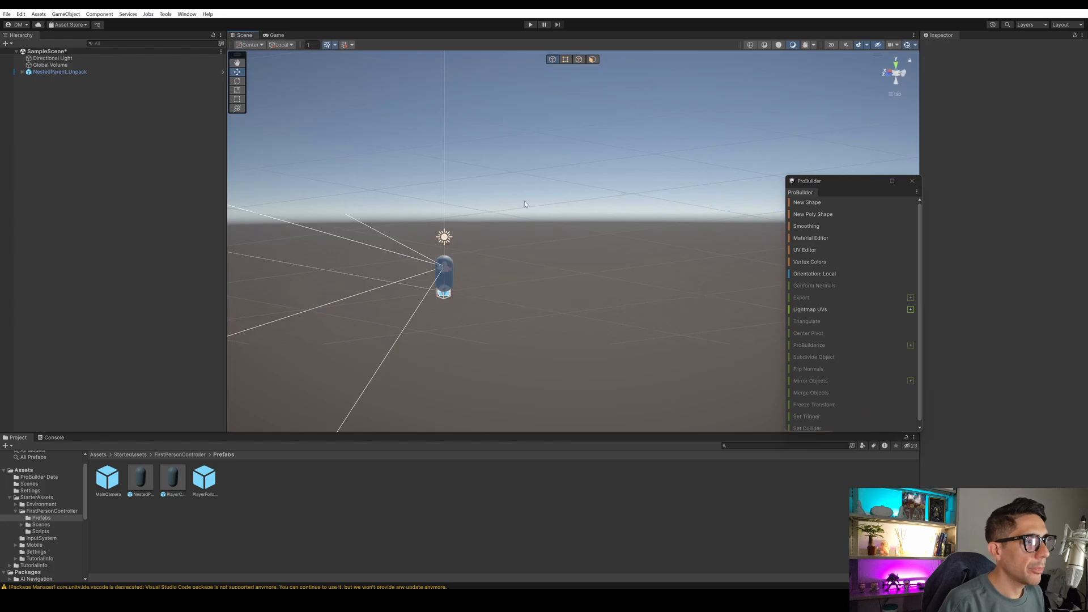
{"action": "middle_click_drag", "start_coordinate": [493, 267], "coordinate": [605, 242]}
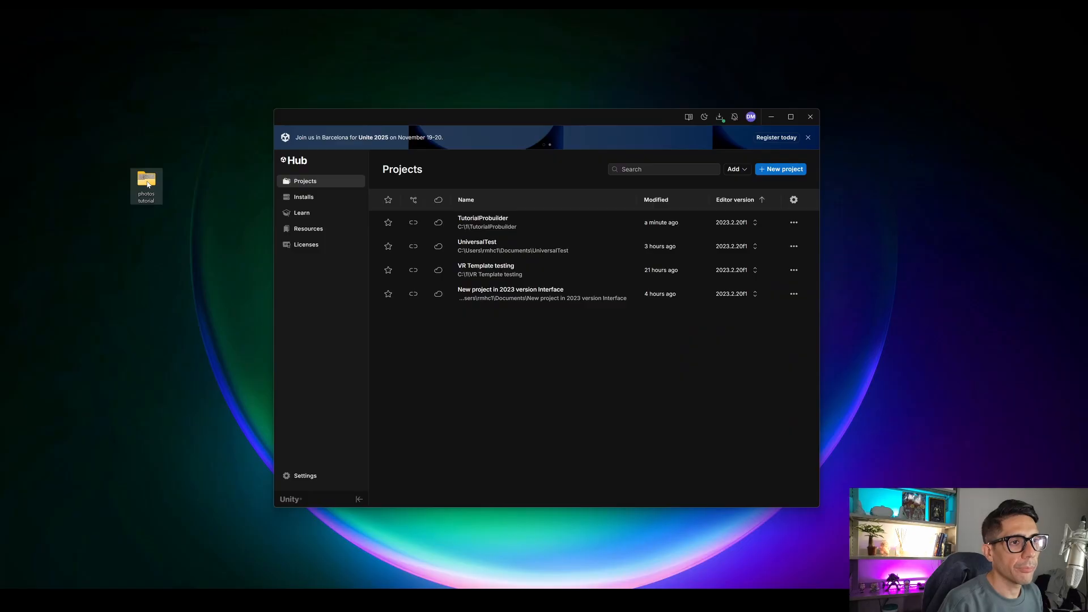
Open the "photos tutorial" desktop folder and examine the perspective level sketch IMG_20250903_132535 in an enlarged viewer, then close it.
{"action": "double_click", "coordinate": [147, 183]}
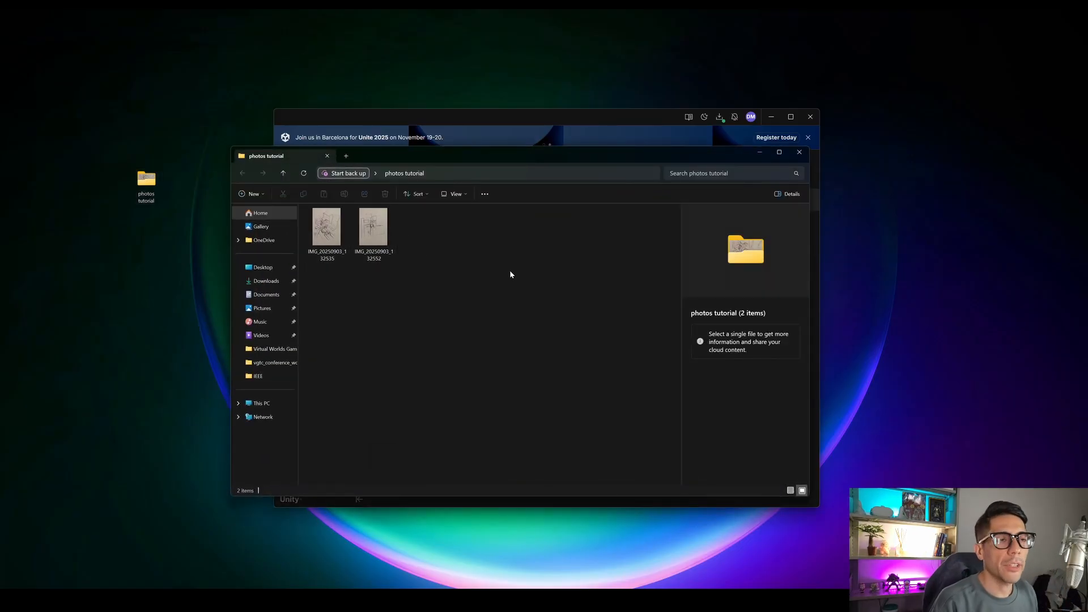
{"action": "double_click", "coordinate": [338, 236]}
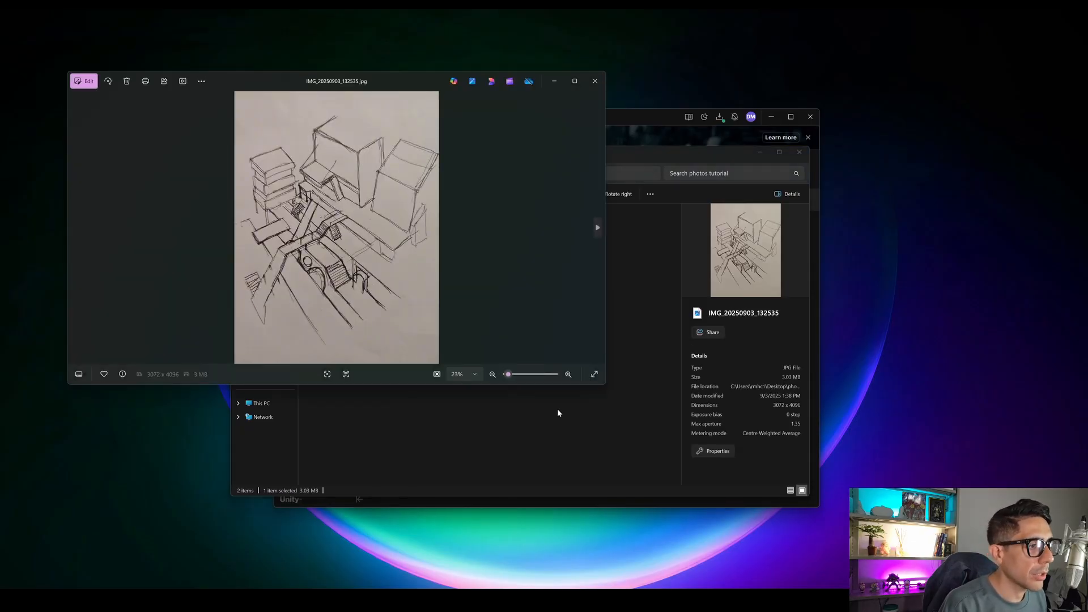
{"action": "left_click_drag", "start_coordinate": [604, 382], "coordinate": [911, 544]}
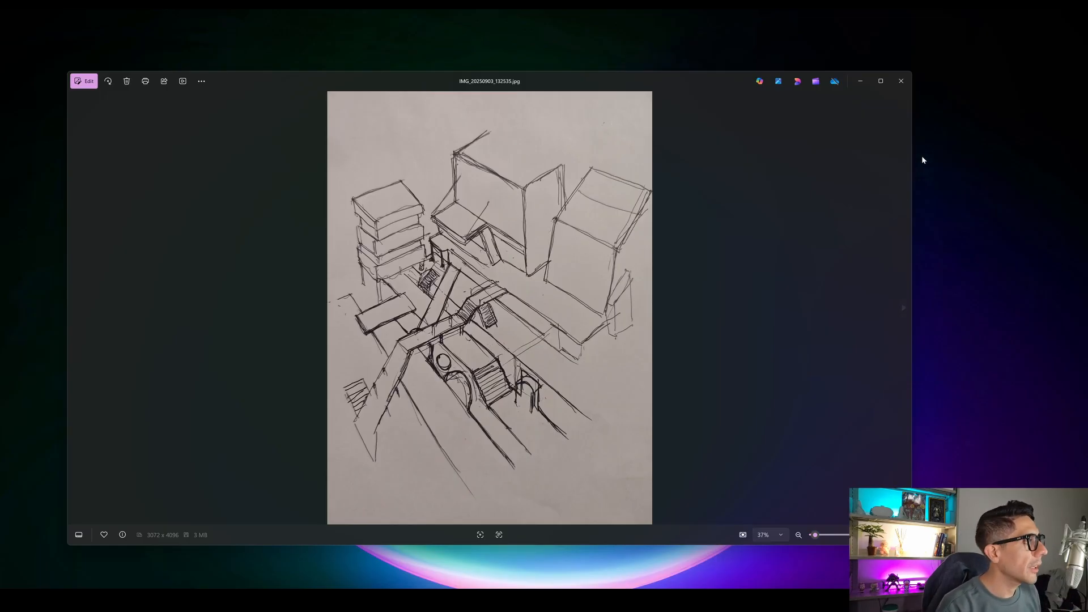
{"action": "left_click_drag", "start_coordinate": [701, 76], "coordinate": [731, 75]}
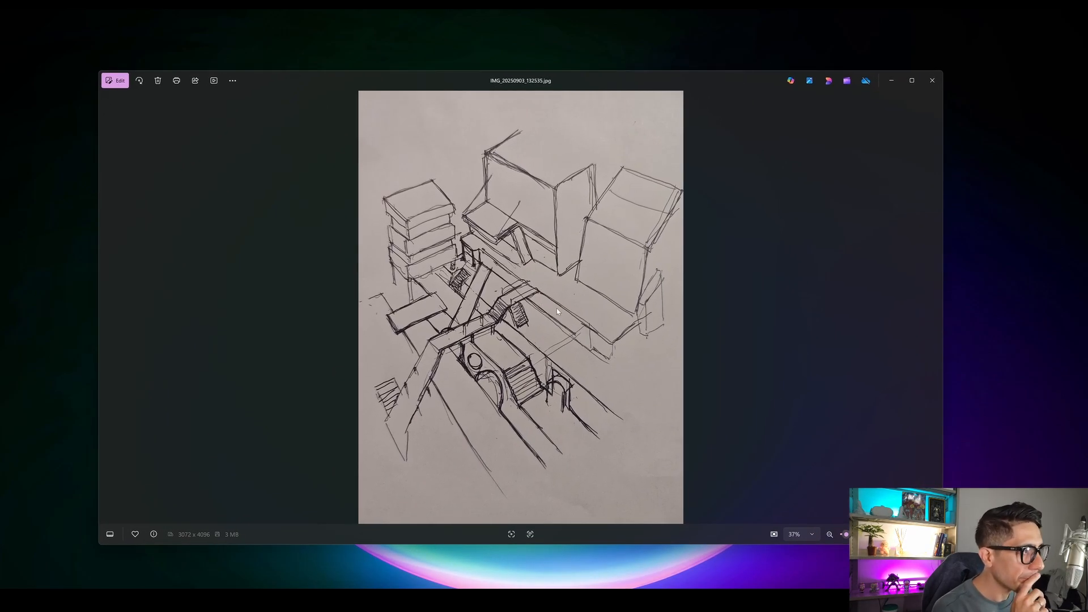
{"action": "left_click", "coordinate": [932, 80]}
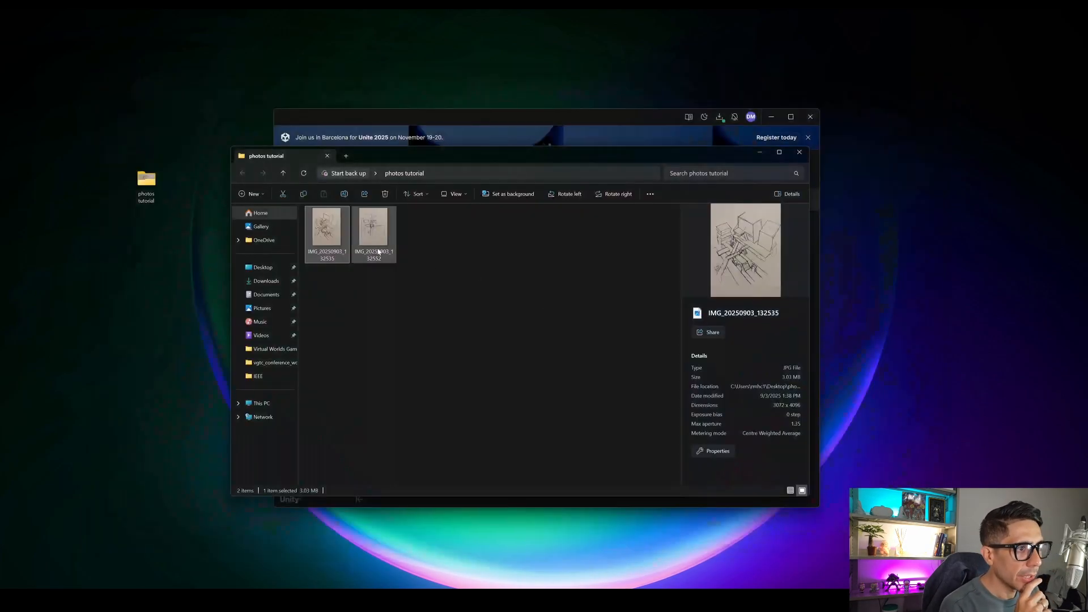
Open the top-down level sketch IMG_20250903_132552 and narrow its viewer window to make room beside it.
{"action": "double_click", "coordinate": [372, 233]}
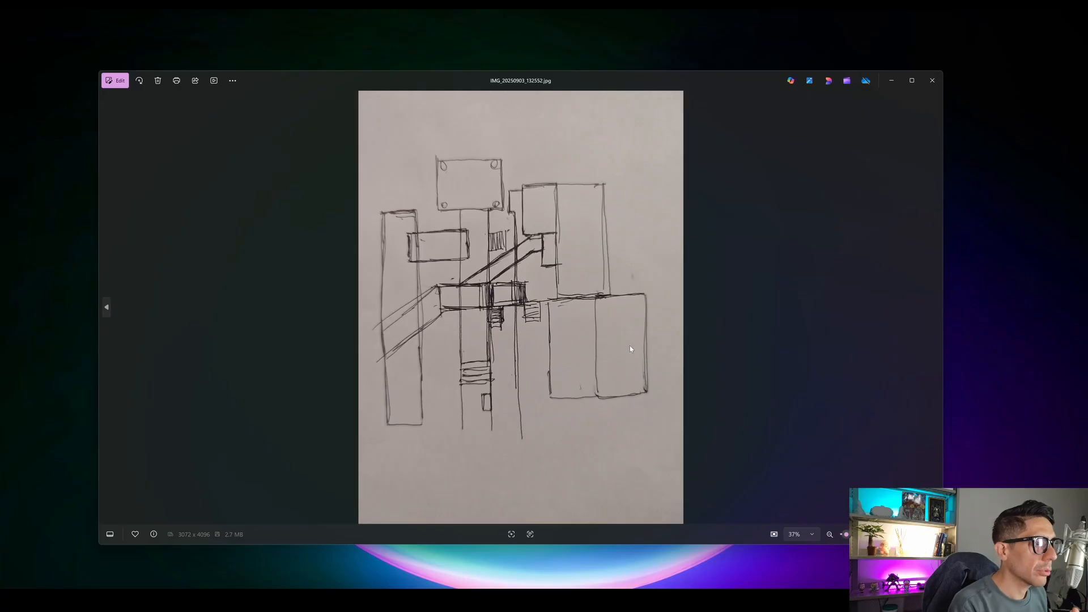
{"action": "mouse_move", "coordinate": [521, 79]}
{"action": "left_mouse_down"}
{"action": "mouse_move", "coordinate": [723, 63]}
{"action": "mouse_move", "coordinate": [536, 73]}
{"action": "left_mouse_up"}
{"action": "left_click_drag", "start_coordinate": [167, 244], "coordinate": [555, 254]}
{"action": "left_click", "coordinate": [511, 255]}
Open a second viewer window and arrange both side by side, one showing IMG_20250903_132552 and the other IMG_20250903_132535.
{"action": "double_click", "coordinate": [326, 227]}
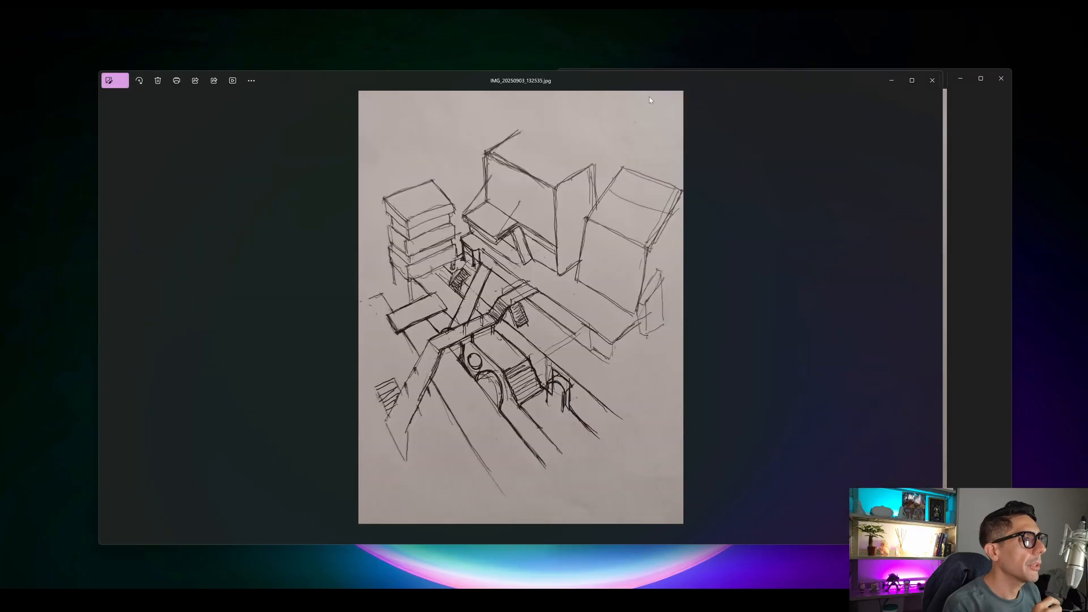
{"action": "key", "text": "Right"}
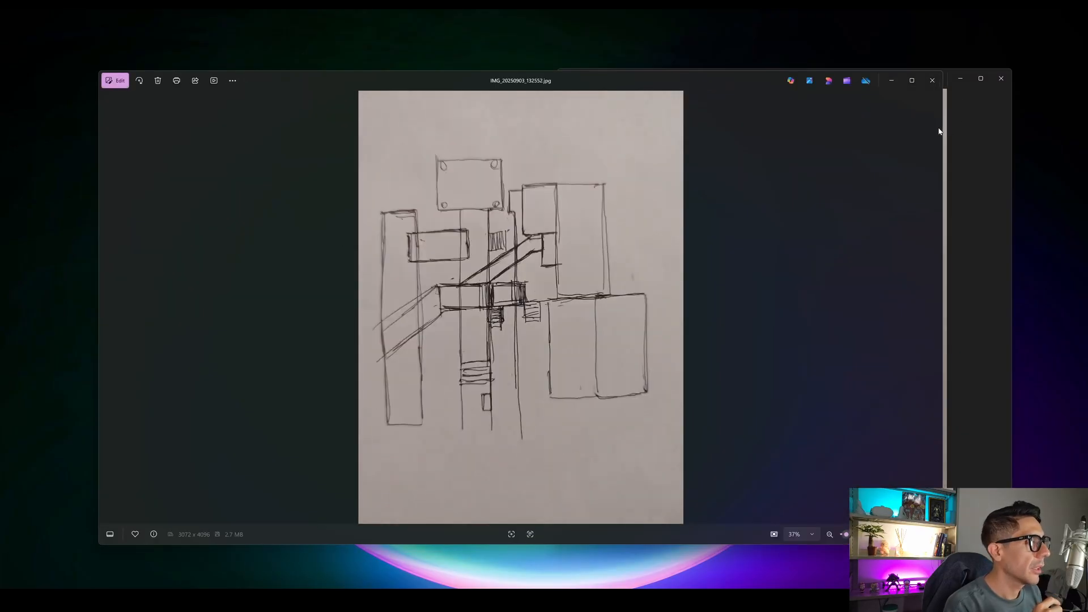
{"action": "left_click_drag", "start_coordinate": [730, 84], "coordinate": [523, 76]}
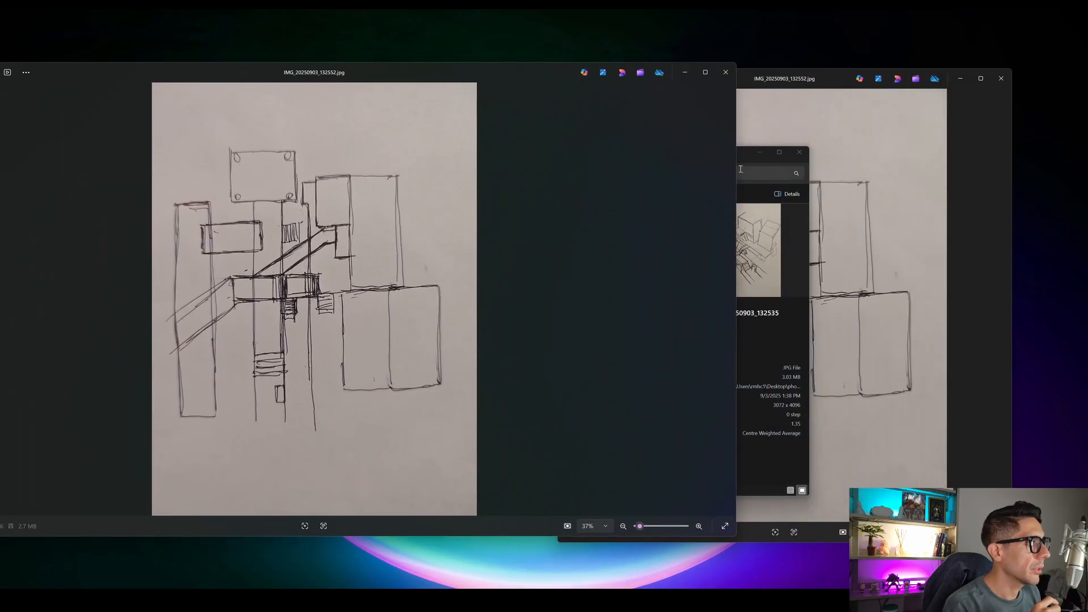
{"action": "left_click_drag", "start_coordinate": [737, 169], "coordinate": [542, 170]}
{"action": "left_click", "coordinate": [690, 185]}
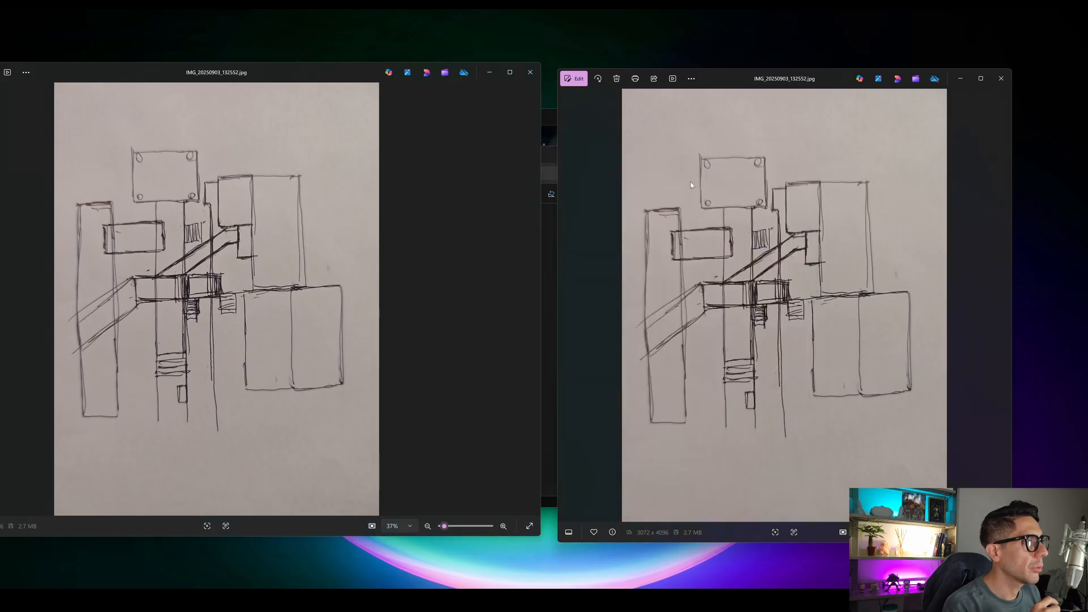
{"action": "key", "text": "Left"}
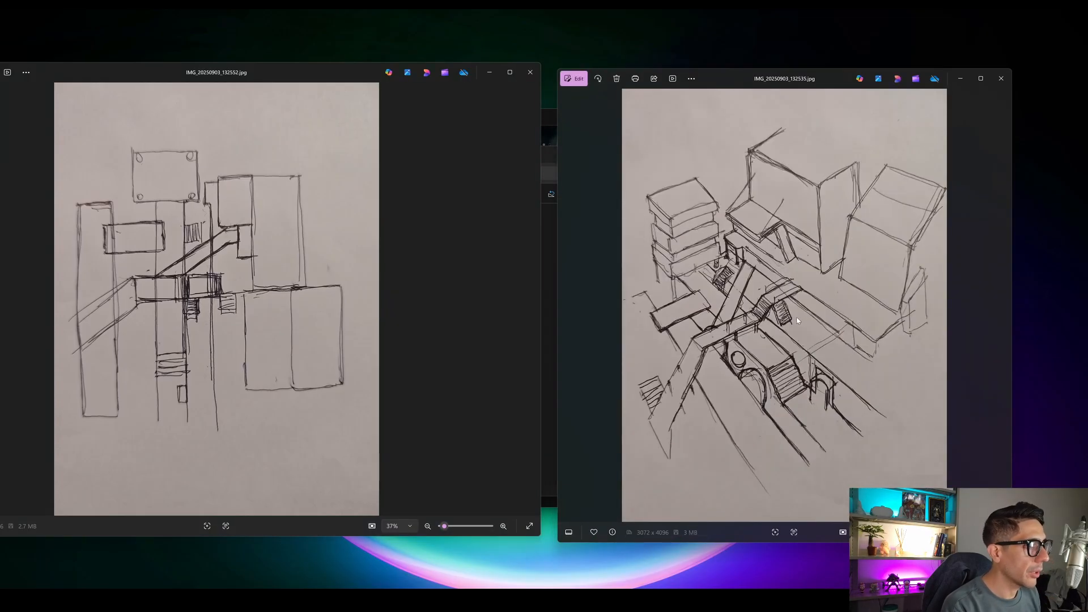
Widen both sketch windows and compare the top-down plan with the perspective drawing.
{"action": "left_click_drag", "start_coordinate": [556, 277], "coordinate": [464, 278]}
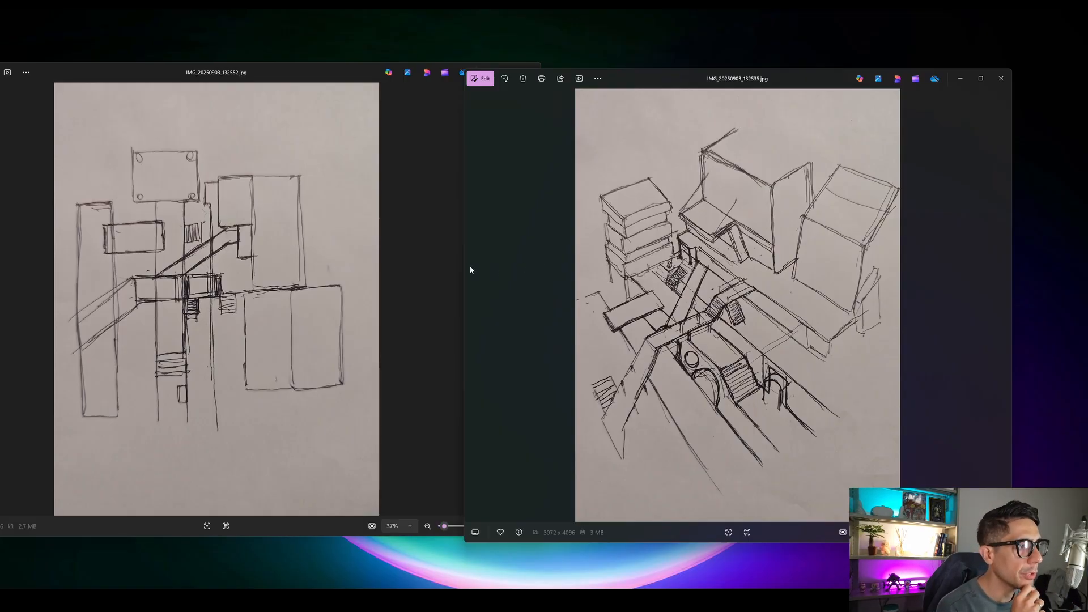
{"action": "mouse_move", "coordinate": [462, 270]}
{"action": "left_mouse_down"}
{"action": "mouse_move", "coordinate": [531, 264]}
{"action": "mouse_move", "coordinate": [461, 259]}
{"action": "left_mouse_up"}
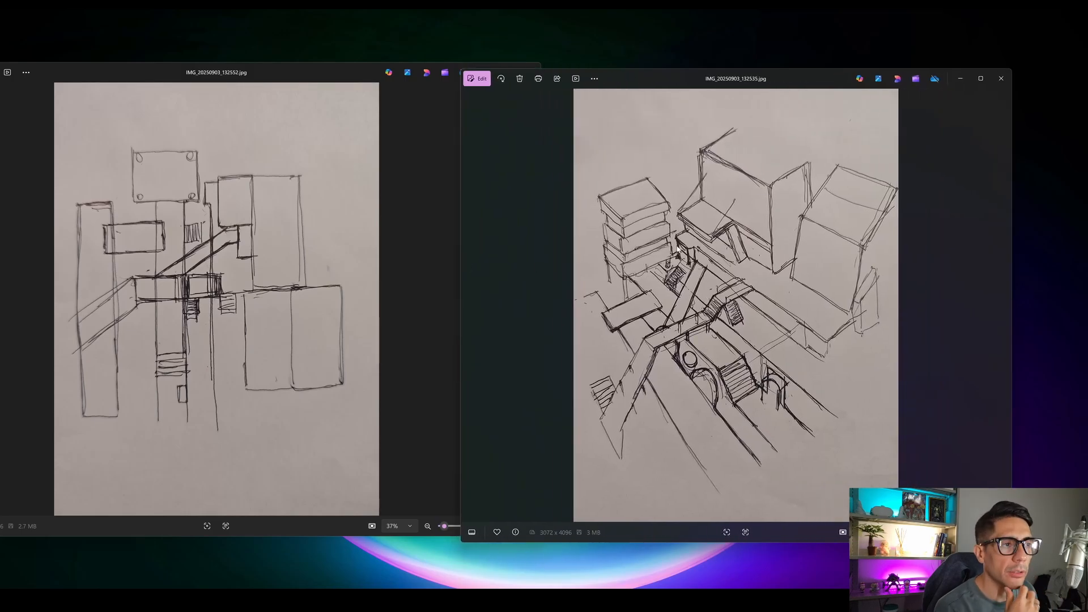
{"action": "left_click", "coordinate": [422, 295]}
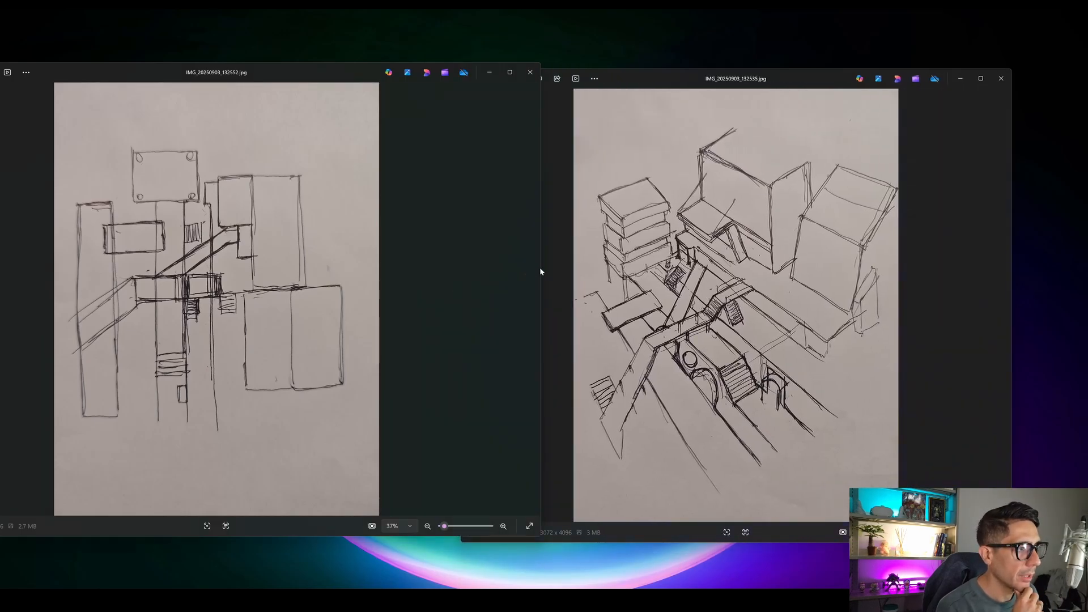
{"action": "left_click_drag", "start_coordinate": [542, 269], "coordinate": [563, 270]}
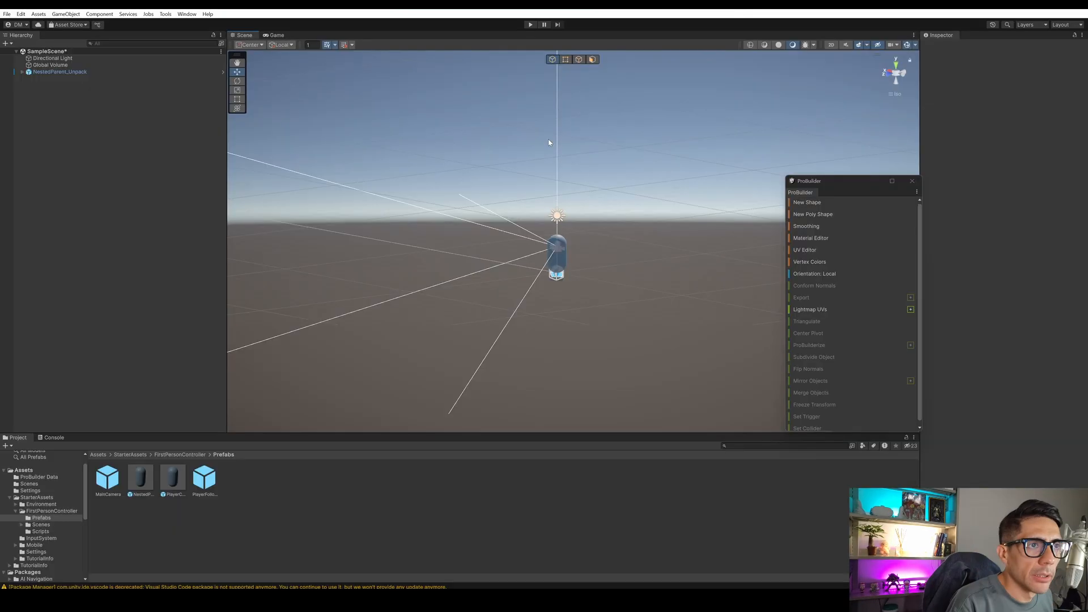
Preview the scene in the Game view, return to the Scene view and move the ProBuilder window over the Hierarchy.
{"action": "left_click", "coordinate": [889, 75]}
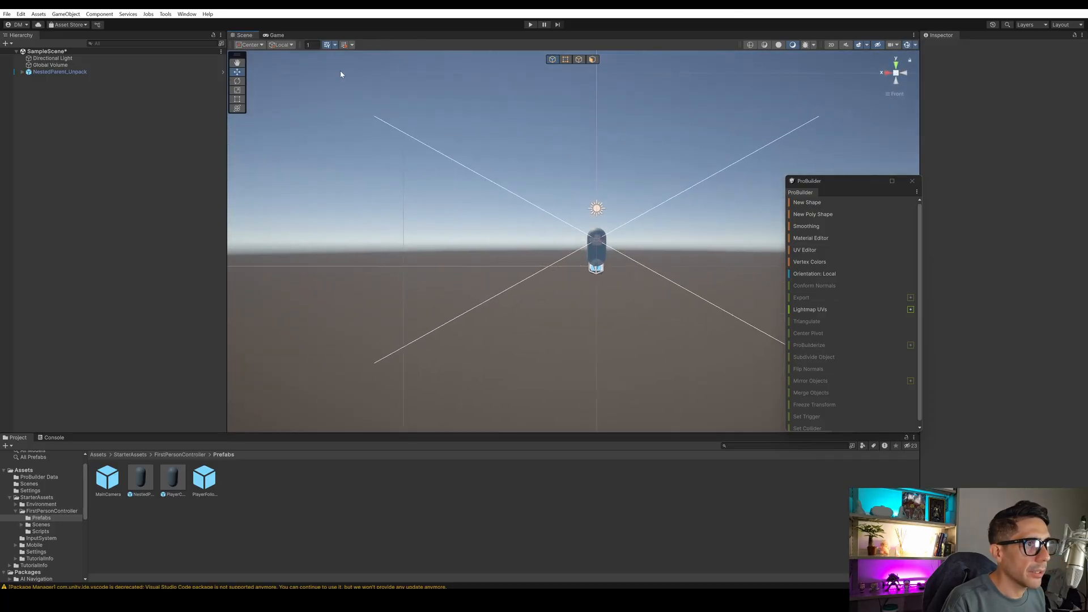
{"action": "left_click", "coordinate": [276, 35]}
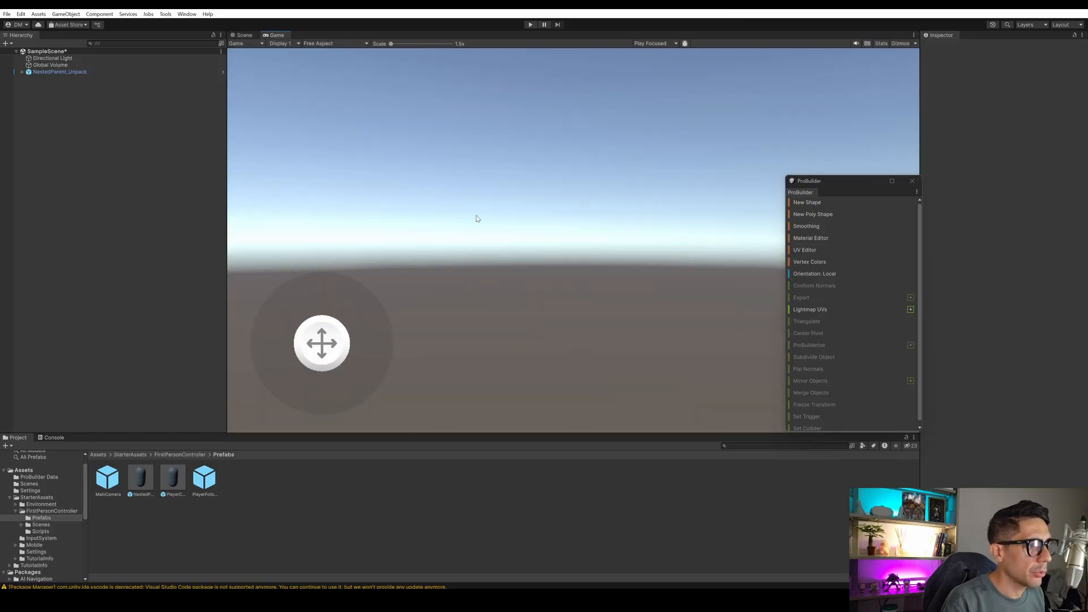
{"action": "left_click", "coordinate": [245, 35]}
{"action": "left_click_drag", "start_coordinate": [875, 180], "coordinate": [117, 140]}
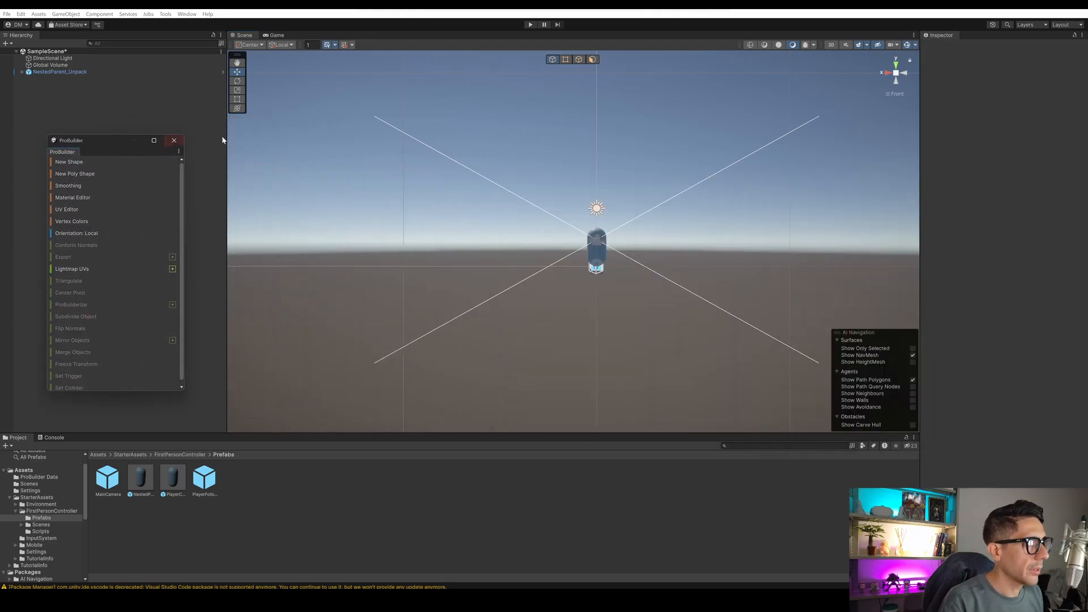
Switch the Scene view to a top-down orientation and examine the empty area in front of the player.
{"action": "left_click", "coordinate": [896, 64]}
{"action": "scroll", "coordinate": [625, 285], "scroll_direction": "up", "scroll_amount": 5}
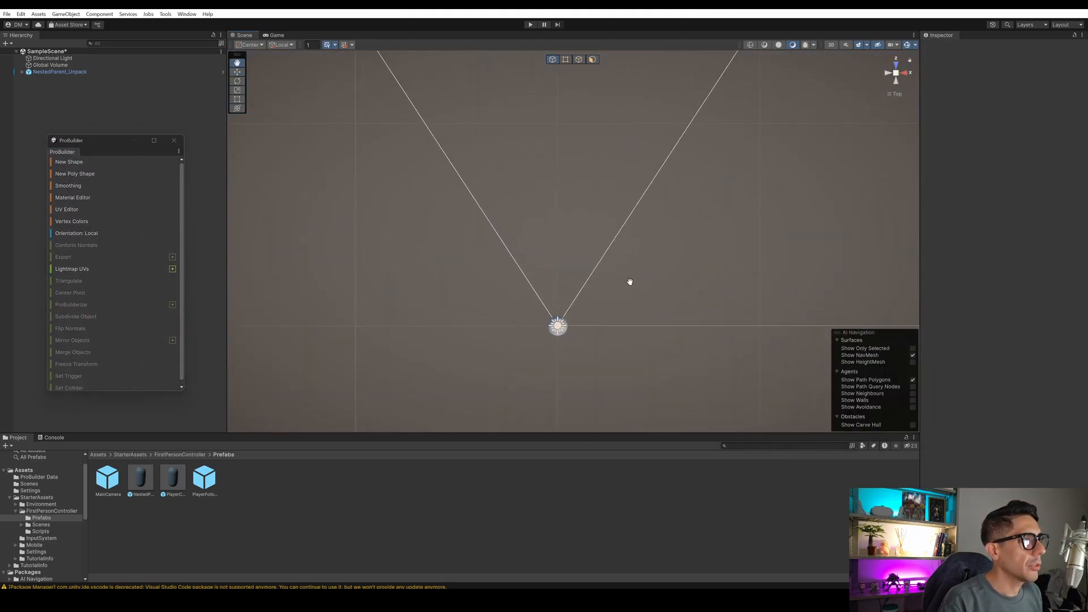
{"action": "middle_click_drag", "start_coordinate": [626, 290], "coordinate": [622, 212]}
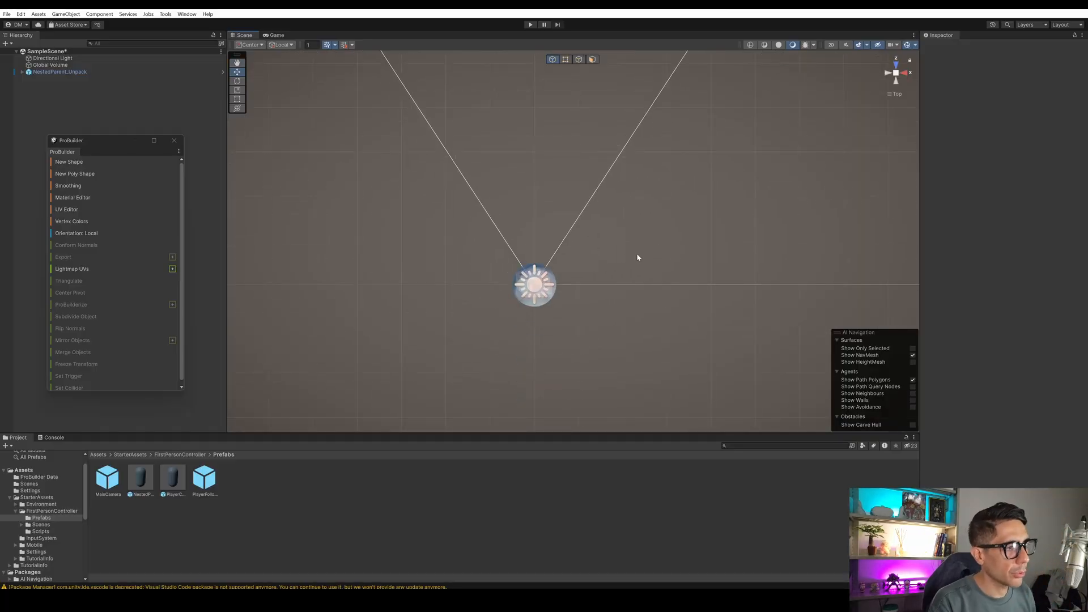
{"action": "scroll", "coordinate": [539, 258], "scroll_direction": "up", "scroll_amount": 2}
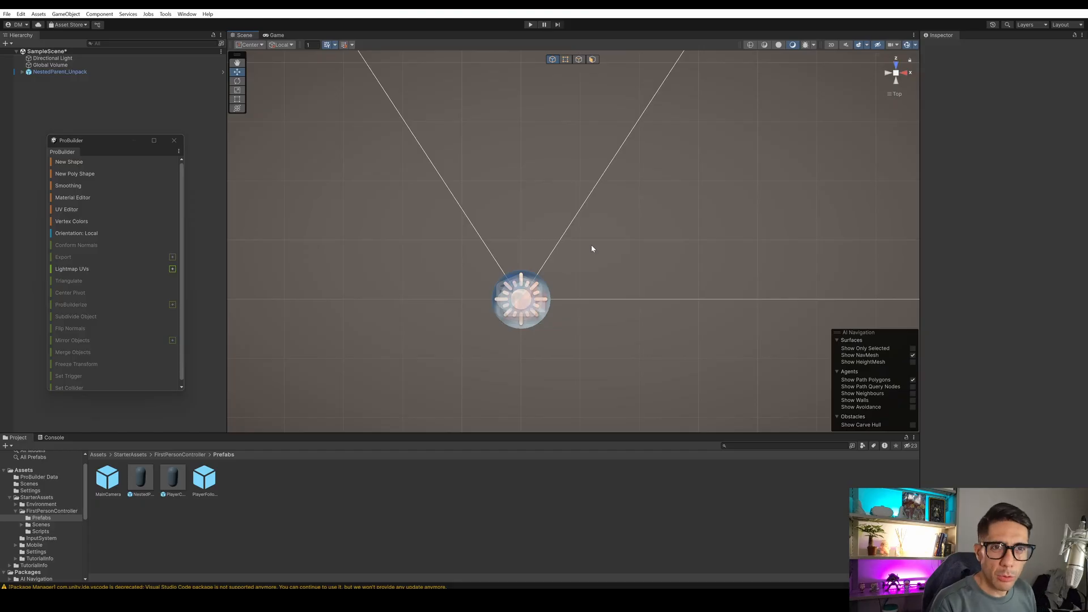
{"action": "middle_click_drag", "start_coordinate": [592, 248], "coordinate": [612, 302]}
{"action": "scroll", "coordinate": [612, 303], "scroll_direction": "down", "scroll_amount": 2}
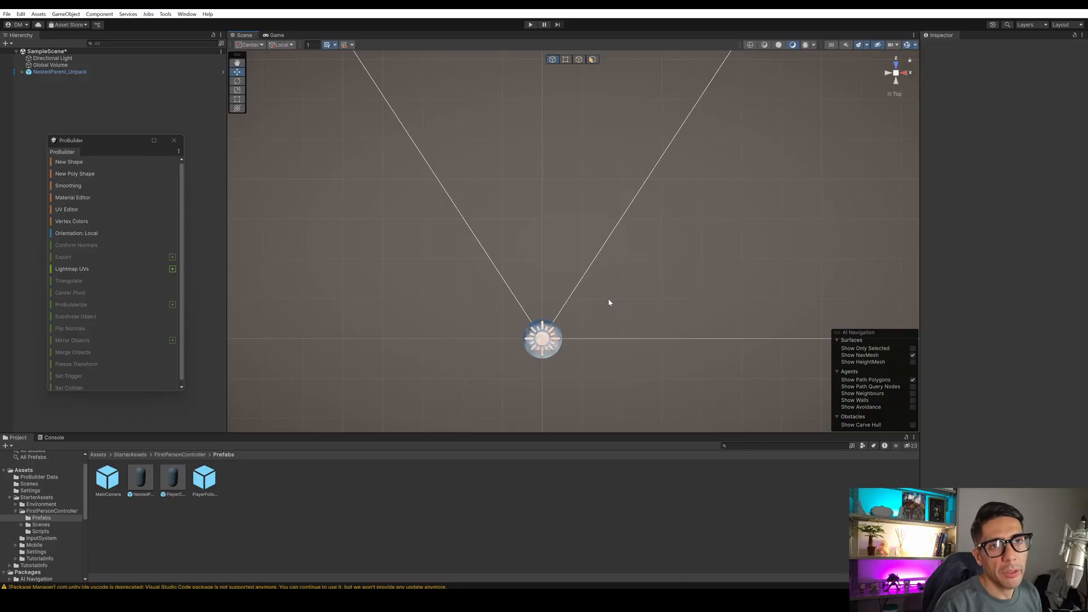
{"action": "mouse_move", "coordinate": [606, 275]}
{"action": "middle_mouse_down"}
{"action": "mouse_move", "coordinate": [566, 293]}
{"action": "mouse_move", "coordinate": [596, 261]}
{"action": "mouse_move", "coordinate": [583, 261]}
{"action": "mouse_move", "coordinate": [596, 269]}
{"action": "middle_mouse_up"}
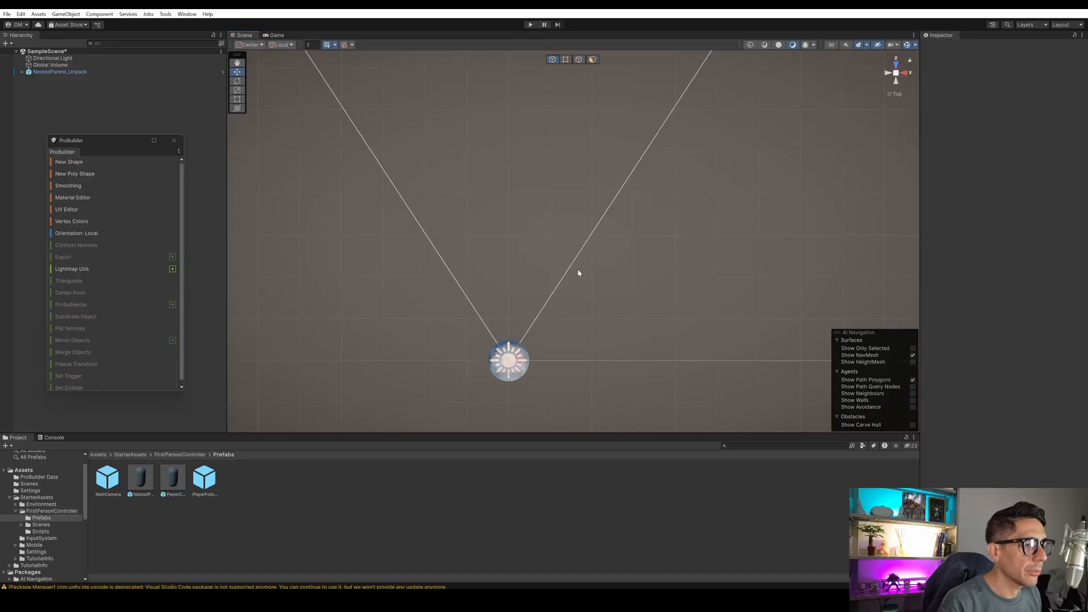
{"action": "middle_click_drag", "start_coordinate": [583, 290], "coordinate": [596, 300]}
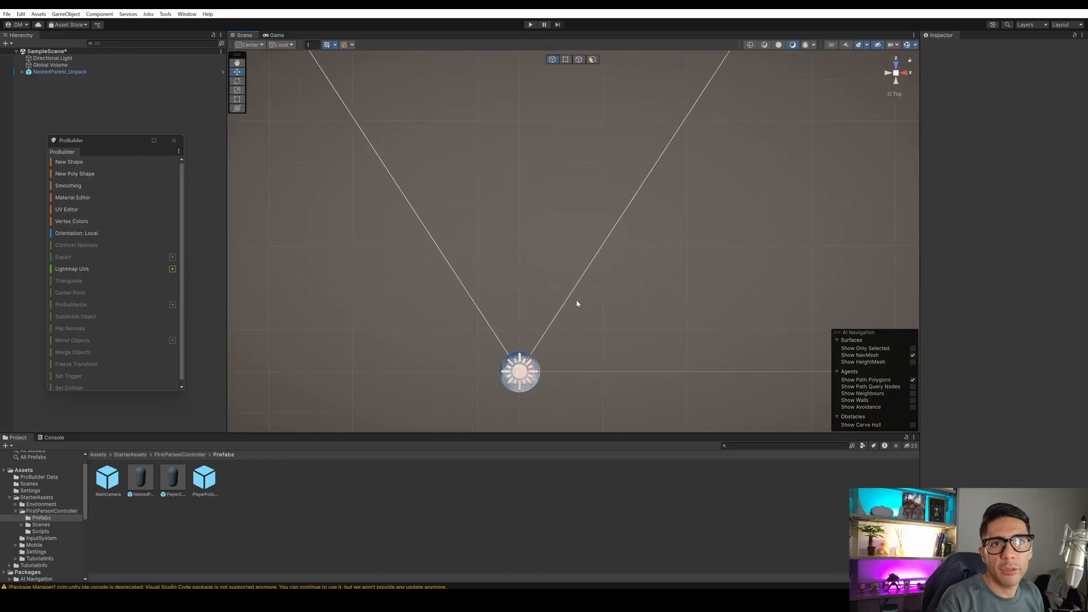
{"action": "middle_click_drag", "start_coordinate": [584, 294], "coordinate": [580, 252]}
{"action": "scroll", "coordinate": [543, 343], "scroll_direction": "up", "scroll_amount": 3}
{"action": "scroll", "coordinate": [553, 331], "scroll_direction": "down", "scroll_amount": 3}
{"action": "scroll", "coordinate": [578, 314], "scroll_direction": "up", "scroll_amount": 1}
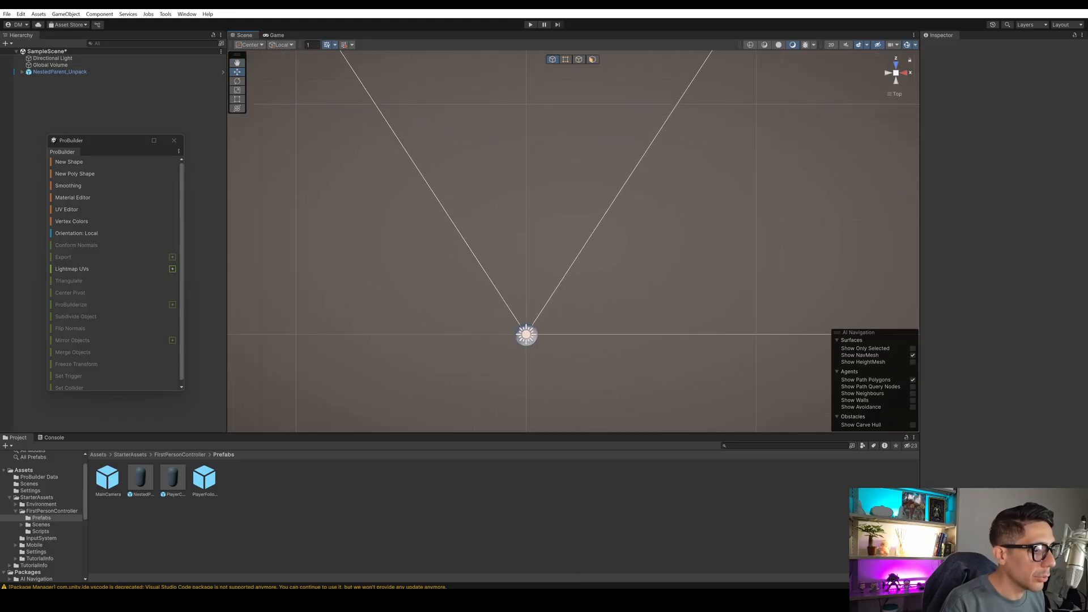
Open the perspective sketch IMG_20250903_132535 from the photos tutorial folder, examine it, minimise the viewer and return to the Unity scene.
{"action": "key", "text": "alt+Tab"}
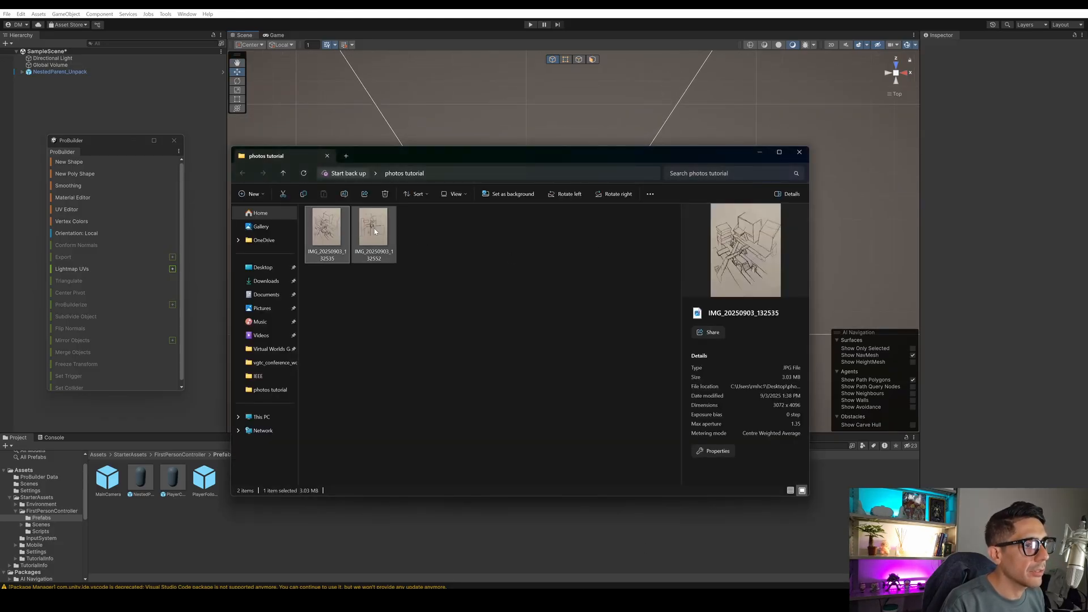
{"action": "double_click", "coordinate": [329, 233]}
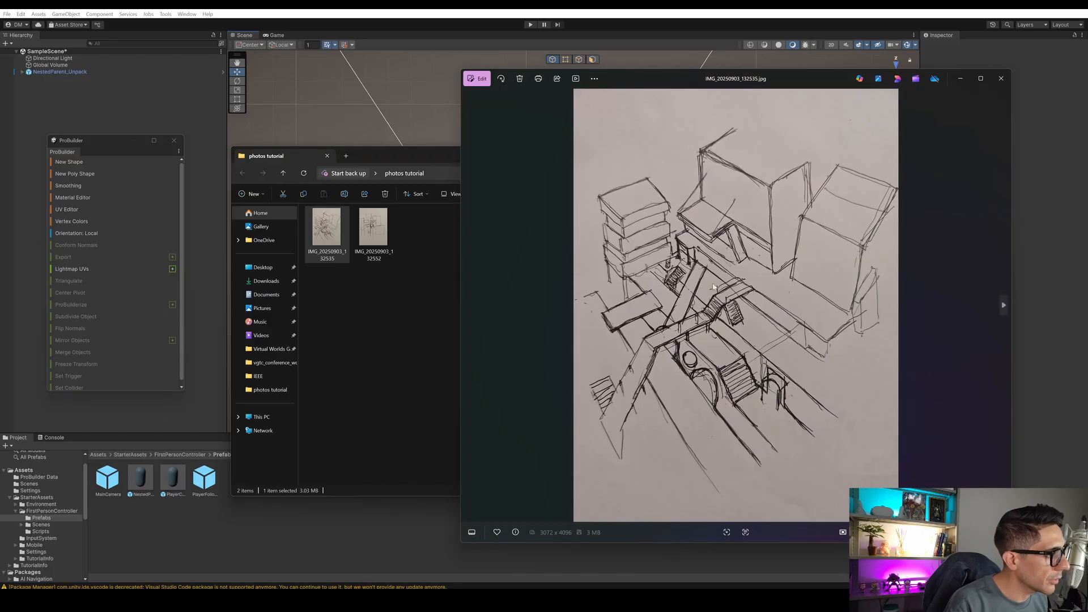
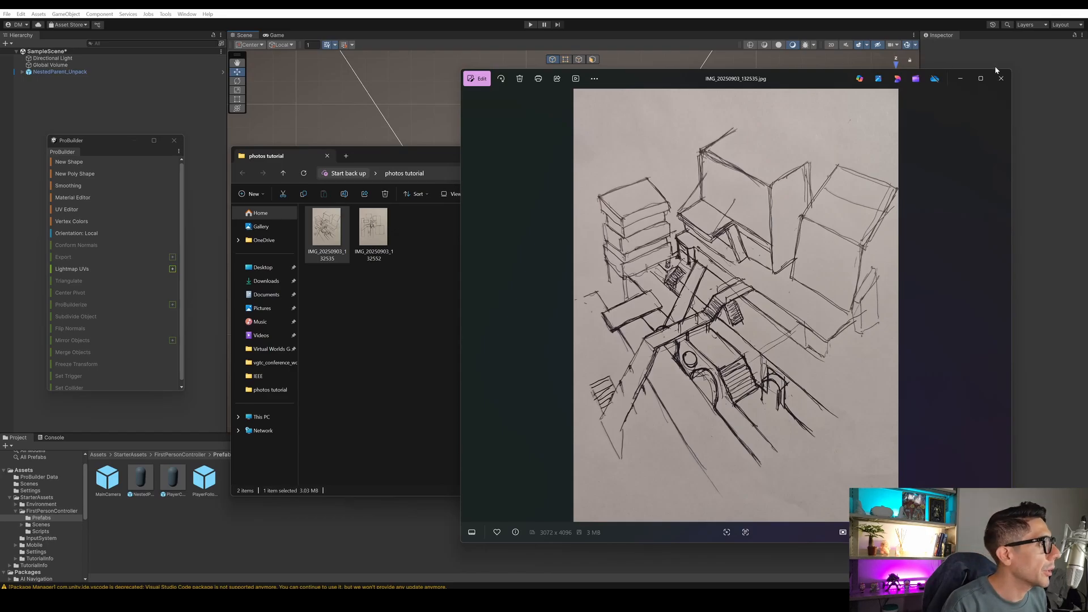
{"action": "left_click", "coordinate": [956, 79]}
{"action": "left_click", "coordinate": [488, 157]}
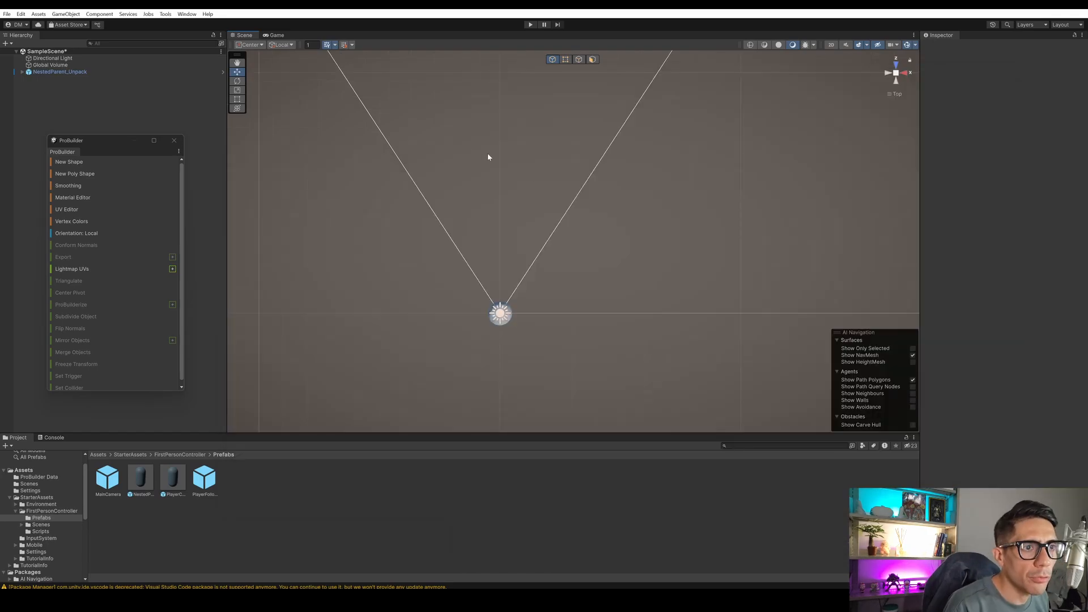
Draw a ProBuilder cube as a floor slab ahead of the player, about 39.9 wide, 29.9 deep and 0.54 thick.
{"action": "left_click", "coordinate": [67, 164]}
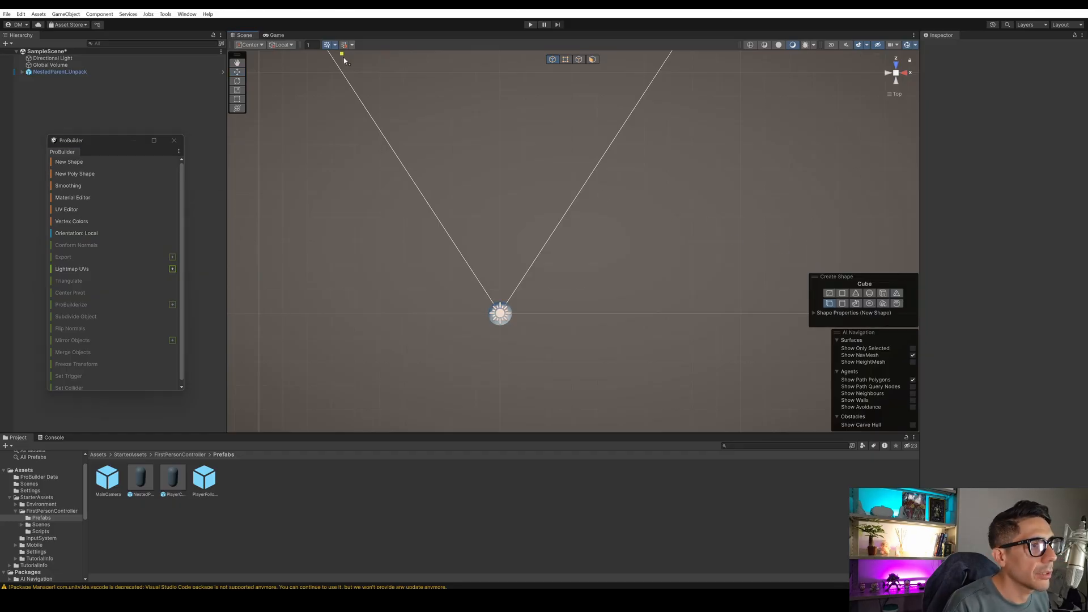
{"action": "scroll", "coordinate": [430, 114], "scroll_direction": "down", "scroll_amount": 7}
{"action": "scroll", "coordinate": [512, 129], "scroll_direction": "down", "scroll_amount": 3}
{"action": "middle_click_drag", "start_coordinate": [537, 134], "coordinate": [521, 220]}
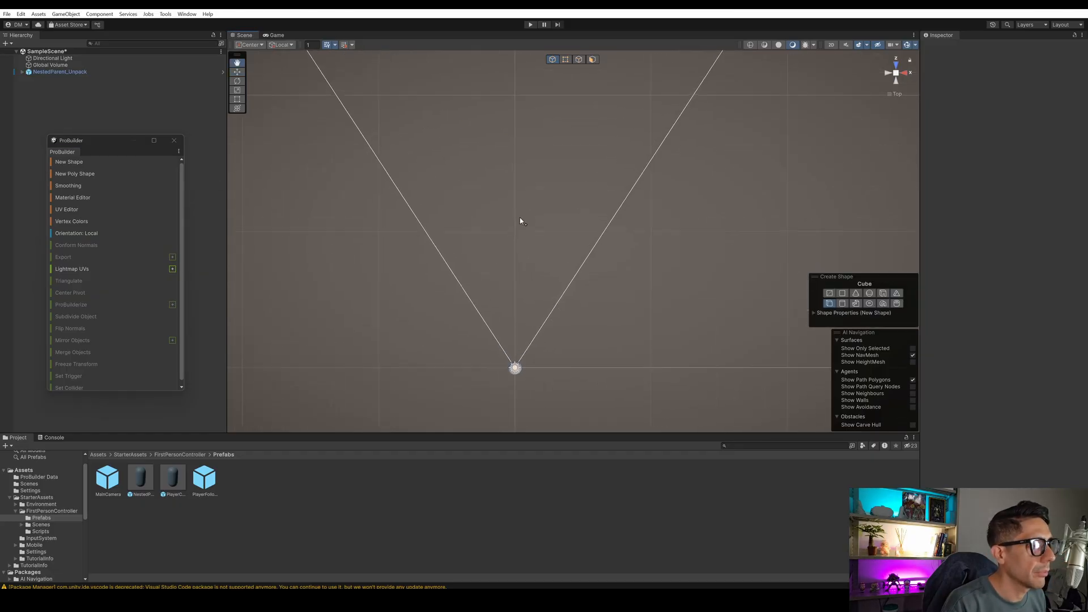
{"action": "scroll", "coordinate": [513, 204], "scroll_direction": "down", "scroll_amount": 4}
{"action": "middle_click_drag", "start_coordinate": [486, 128], "coordinate": [471, 175]}
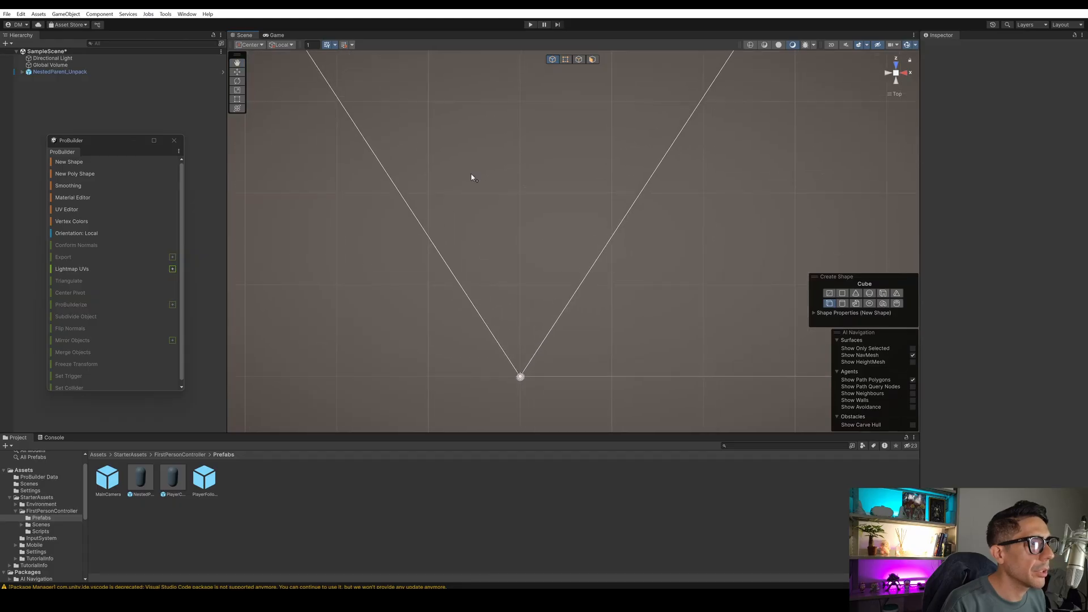
{"action": "left_click_drag", "start_coordinate": [337, 103], "coordinate": [702, 376]}
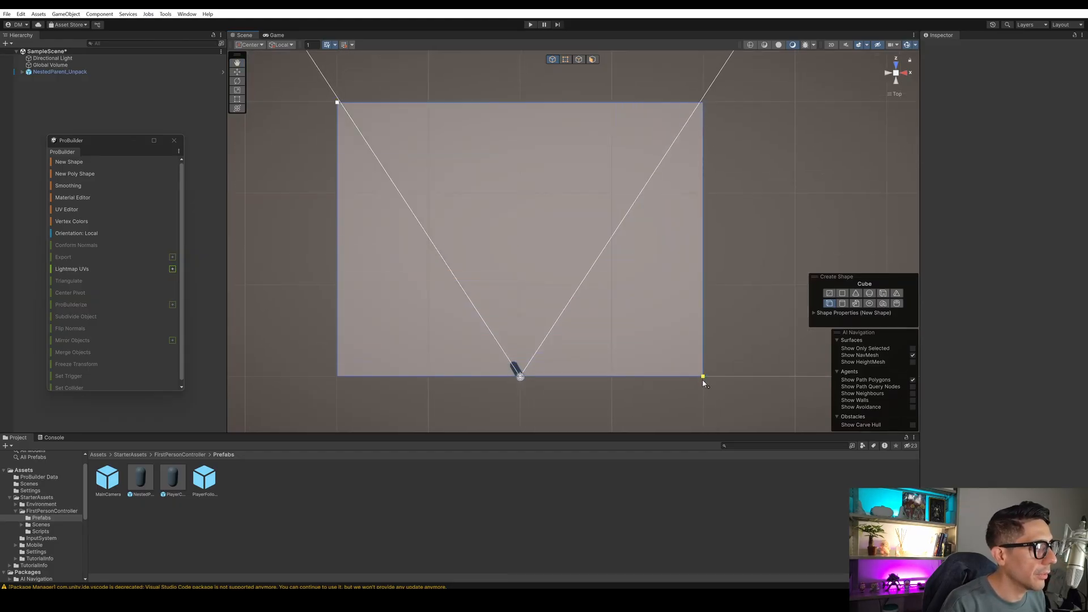
{"action": "left_click", "coordinate": [896, 83]}
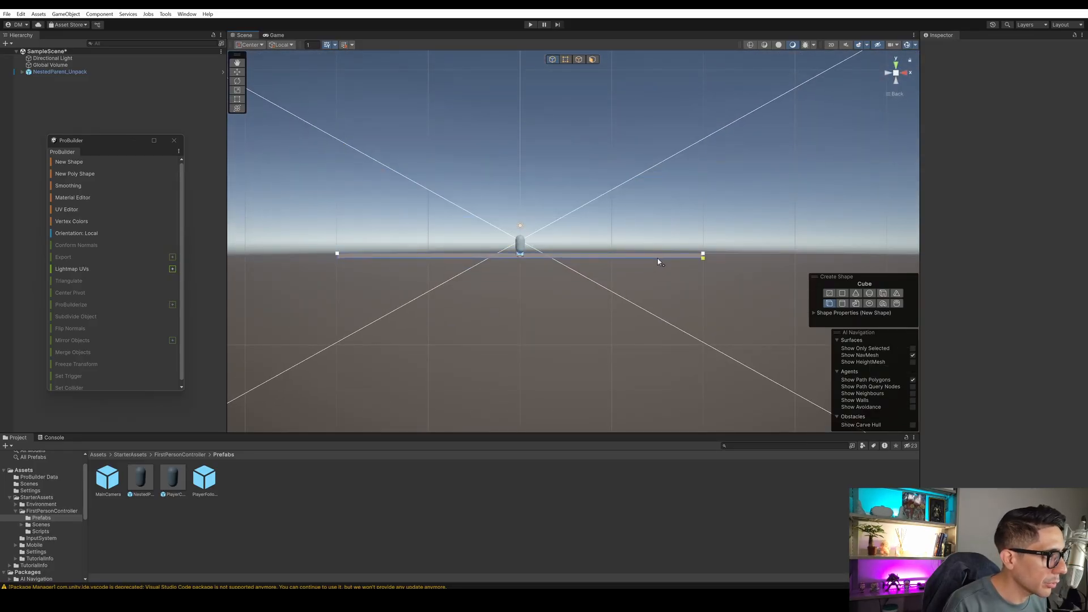
{"action": "left_click", "coordinate": [658, 261]}
Move the floor slab to Y -0.04 and Z 28.4 so its near edge extends beneath the player.
{"action": "key", "text": "w"}
{"action": "right_click_drag", "start_coordinate": [583, 231], "coordinate": [599, 196]}
{"action": "scroll", "coordinate": [600, 196], "scroll_direction": "up", "scroll_amount": 4}
{"action": "middle_click_drag", "start_coordinate": [637, 186], "coordinate": [645, 207]}
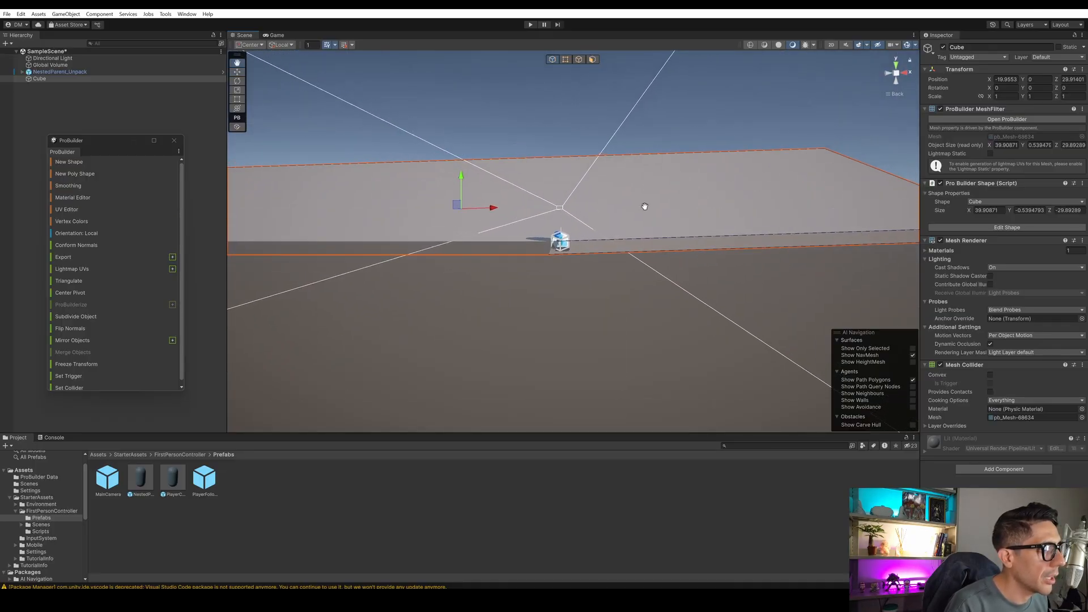
{"action": "left_click", "coordinate": [887, 92]}
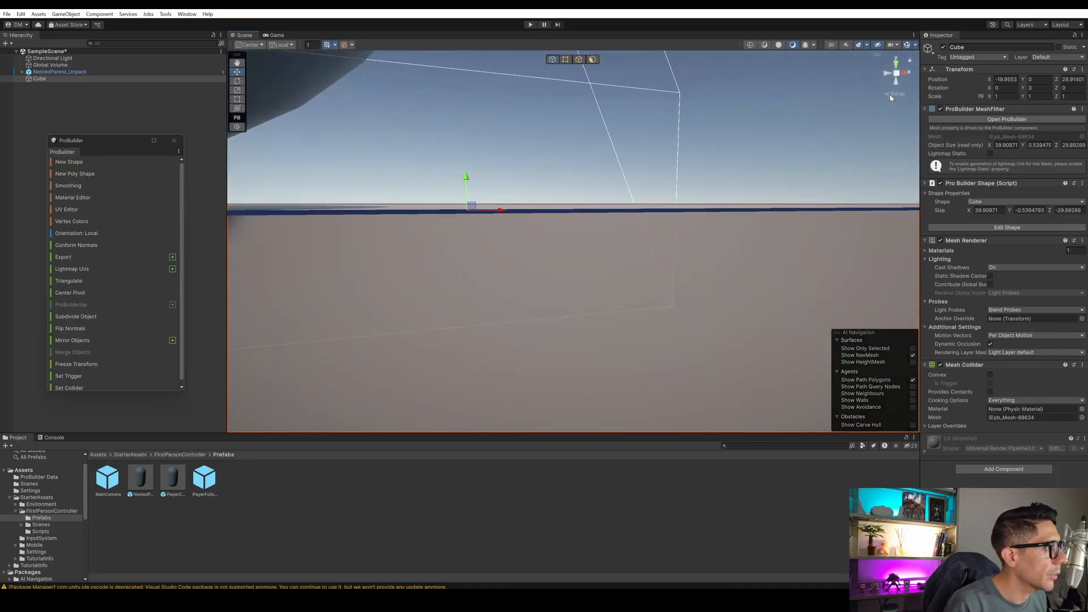
{"action": "left_click", "coordinate": [889, 92]}
{"action": "left_click", "coordinate": [906, 76]}
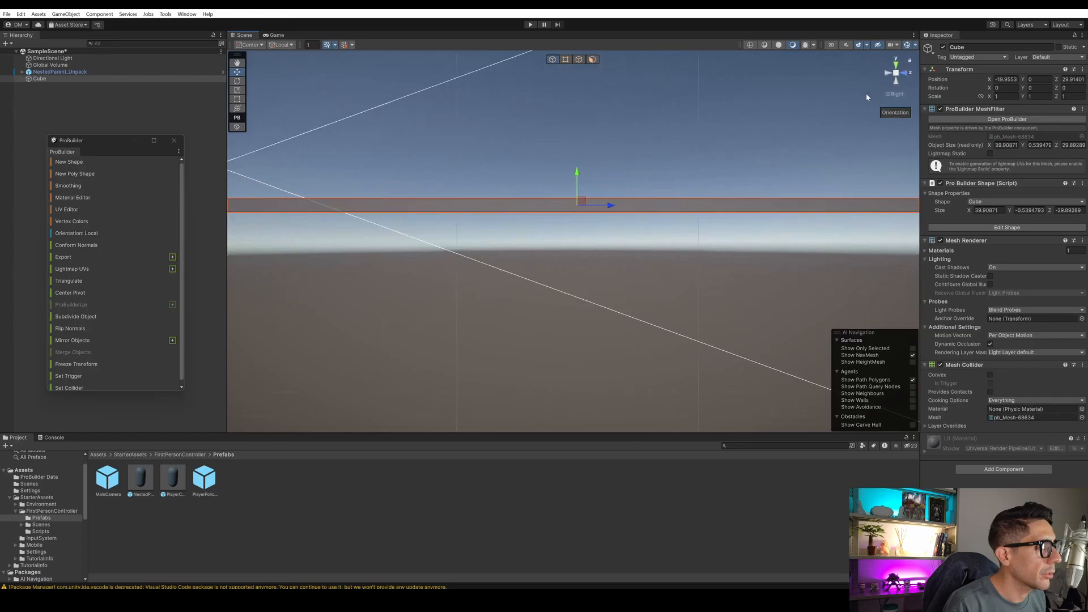
{"action": "left_click", "coordinate": [893, 94]}
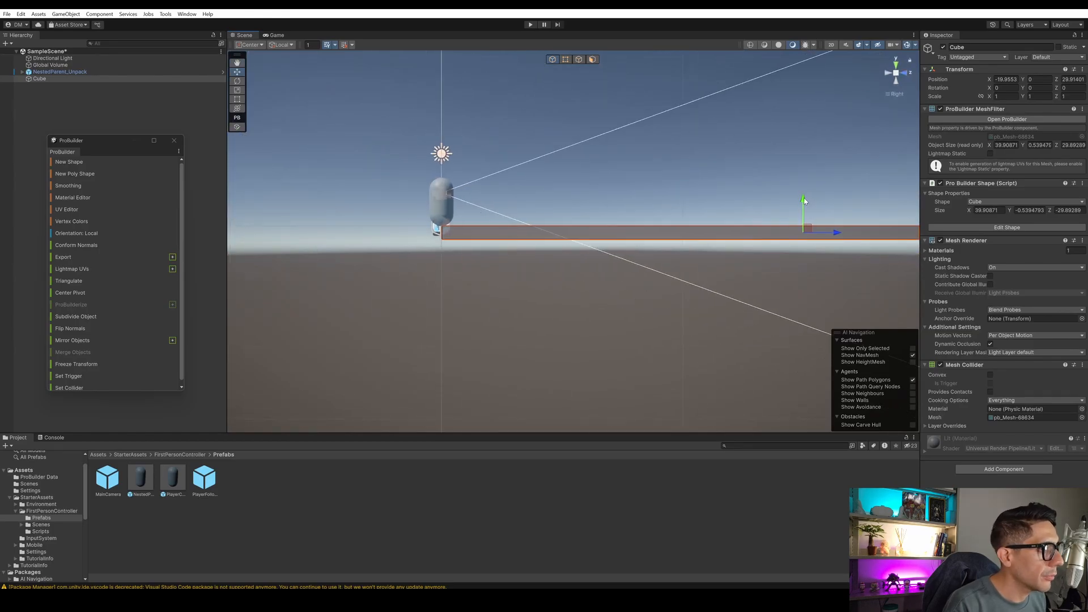
{"action": "left_click_drag", "start_coordinate": [807, 196], "coordinate": [804, 200]}
{"action": "left_click_drag", "start_coordinate": [832, 236], "coordinate": [800, 234]}
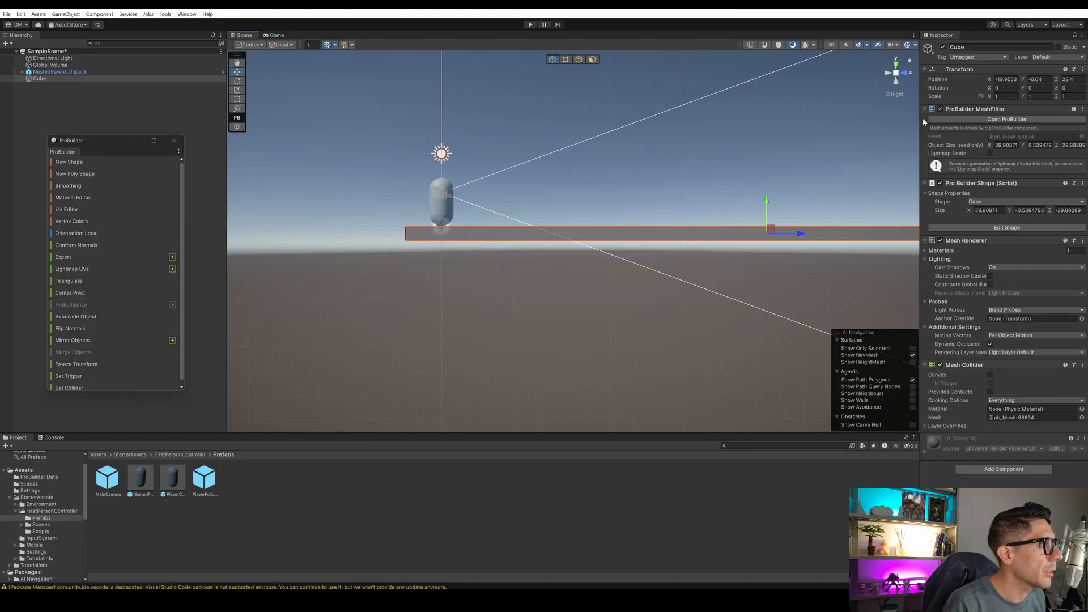
Inspect the floor slab's placement under the player from the side, in perspective and from above.
{"action": "left_click", "coordinate": [889, 74]}
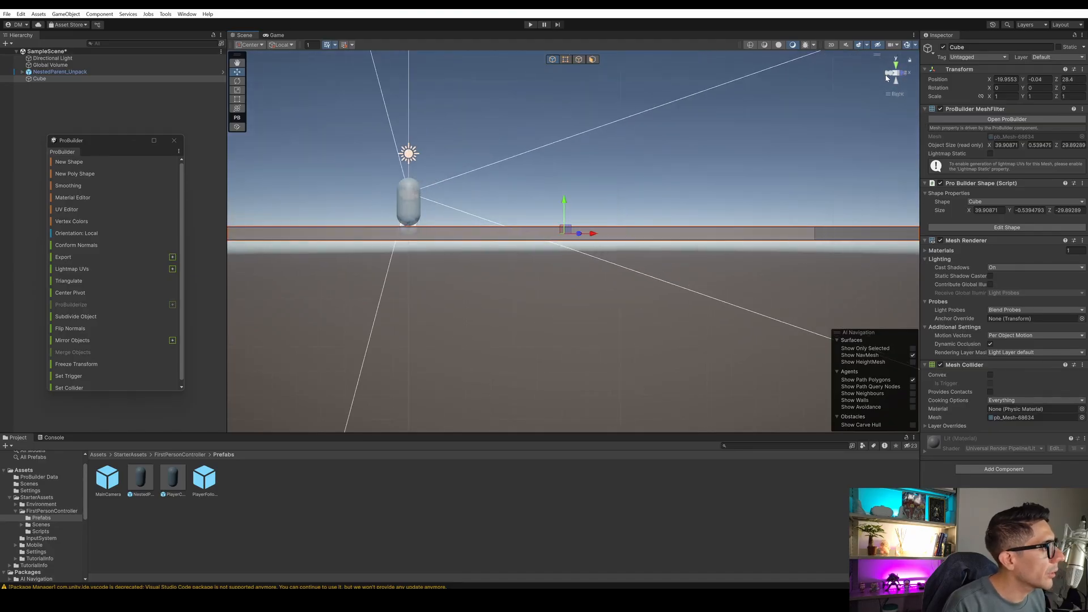
{"action": "left_click", "coordinate": [905, 73]}
{"action": "left_click_drag", "start_coordinate": [779, 115], "coordinate": [755, 150], "text": "alt"}
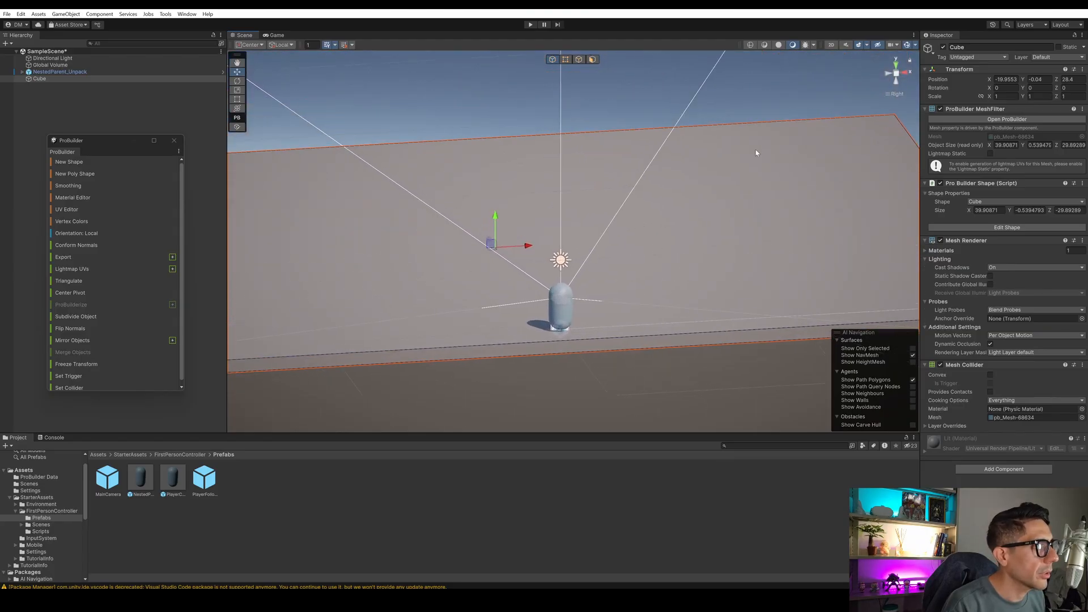
{"action": "left_click", "coordinate": [896, 59]}
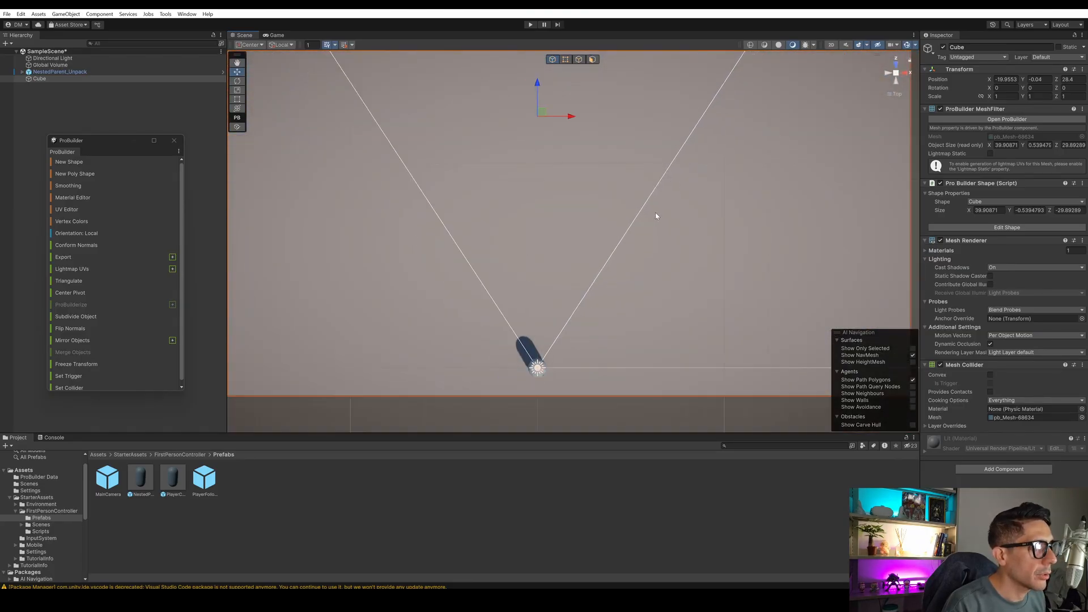
{"action": "middle_click_drag", "start_coordinate": [656, 213], "coordinate": [572, 207]}
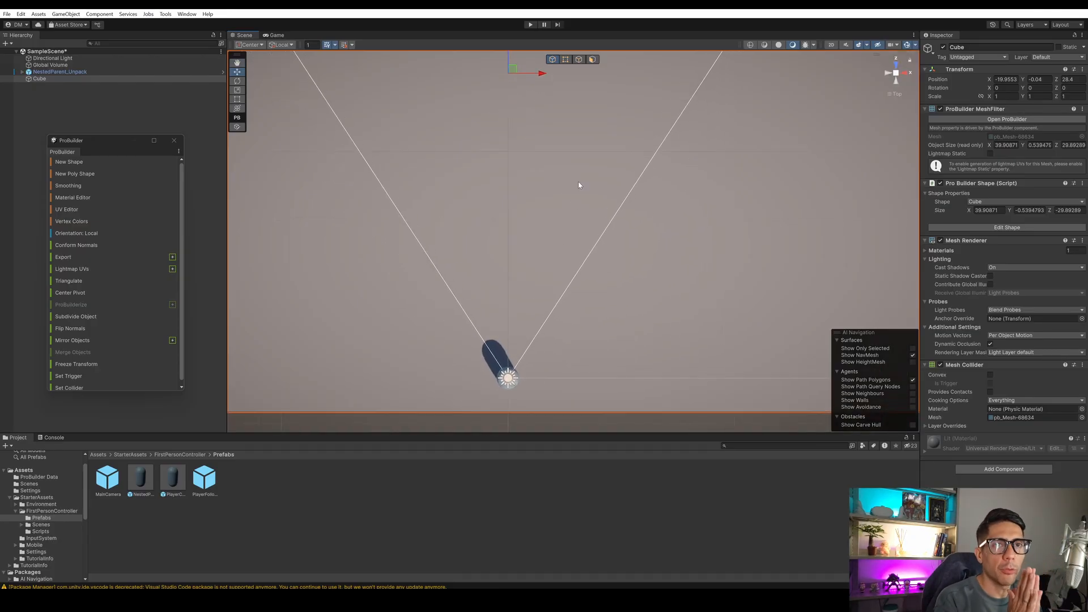
{"action": "middle_click_drag", "start_coordinate": [607, 184], "coordinate": [651, 270]}
{"action": "scroll", "coordinate": [651, 271], "scroll_direction": "down", "scroll_amount": 3}
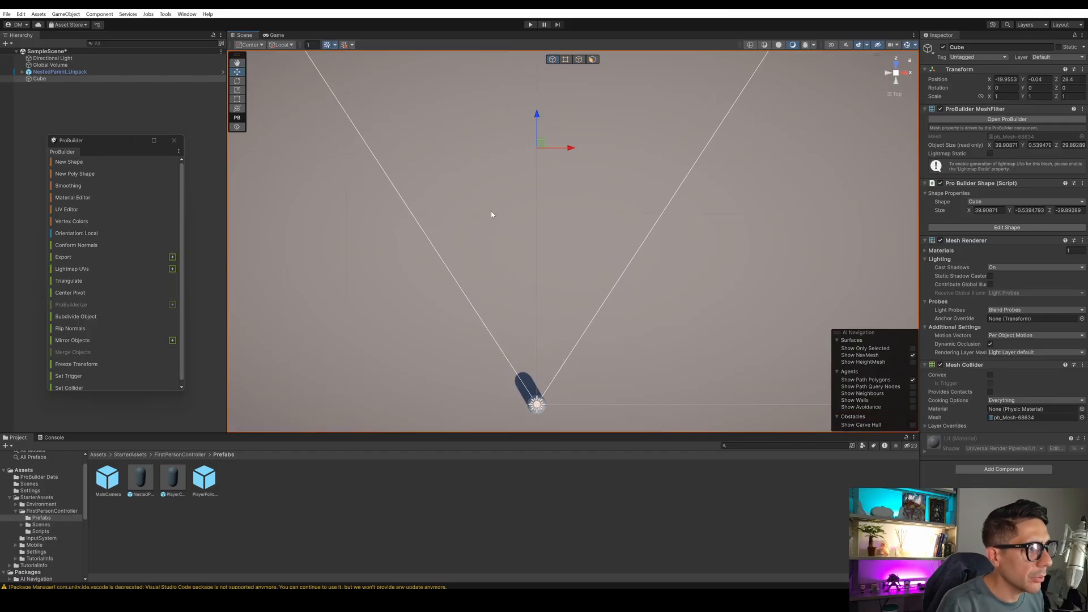
Restore the Unity editor to a floating window, minimise Unity Hub and reposition the editor higher on the desktop.
{"action": "left_click", "coordinate": [1058, 6]}
{"action": "left_click_drag", "start_coordinate": [647, 11], "coordinate": [623, 194]}
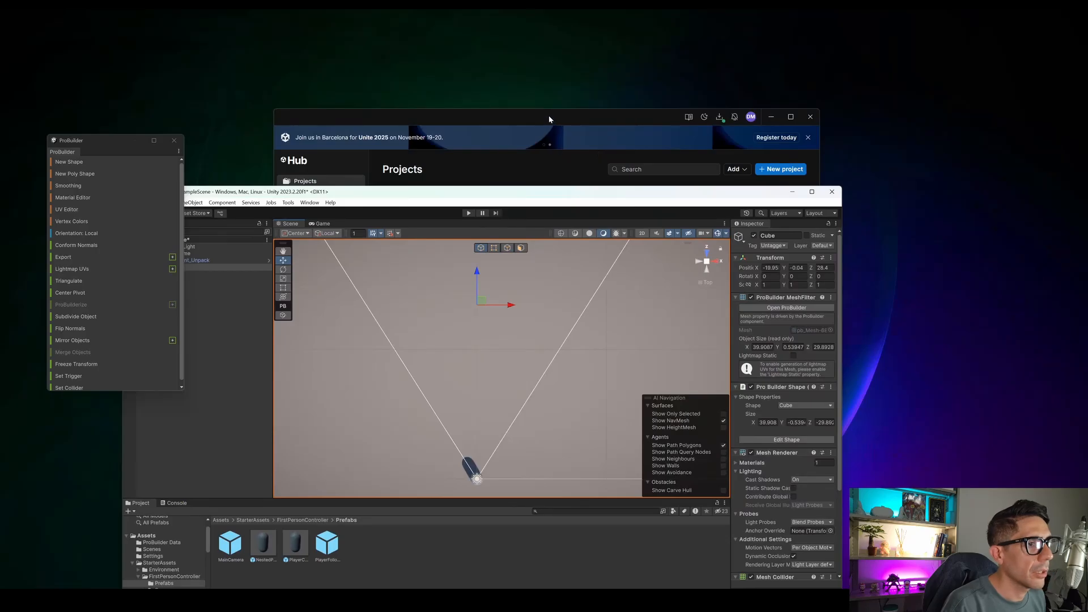
{"action": "left_click", "coordinate": [614, 165]}
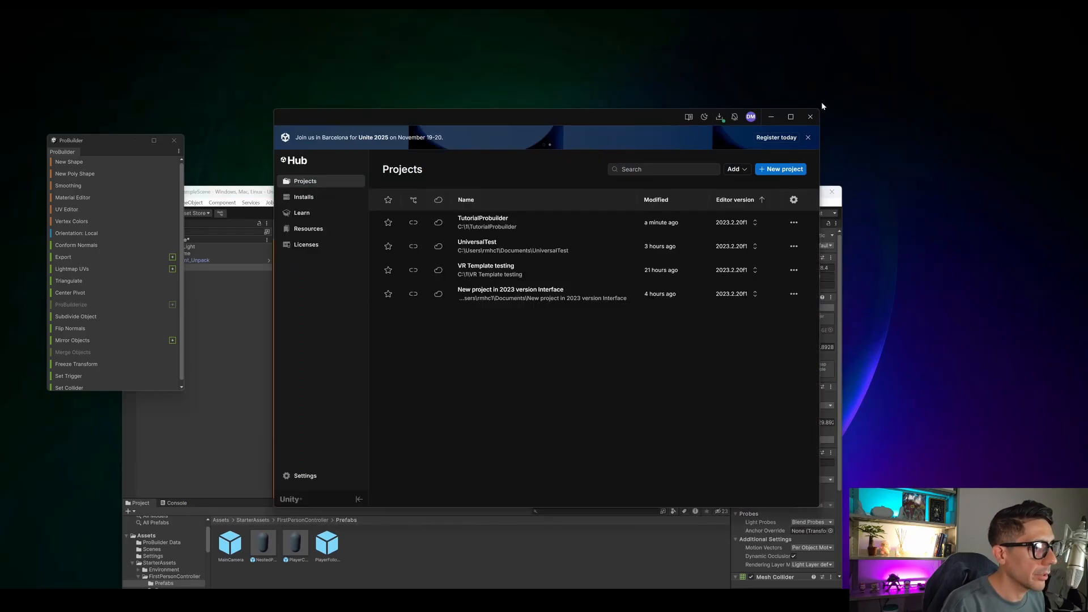
{"action": "left_click", "coordinate": [771, 117]}
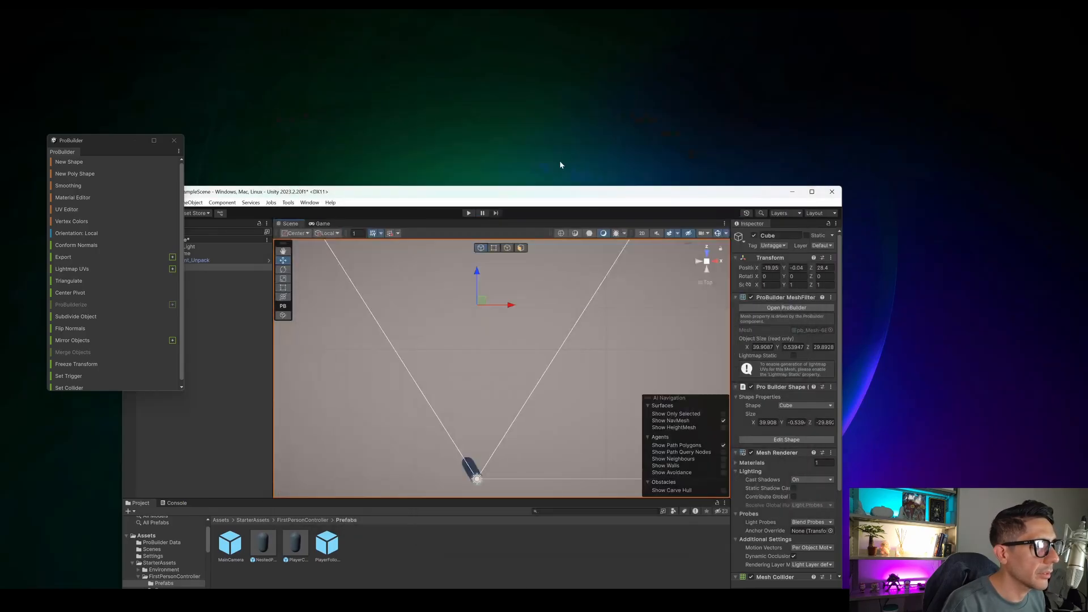
{"action": "left_click_drag", "start_coordinate": [552, 195], "coordinate": [671, 39]}
Open the perspective sketch IMG_20250903_132535 again and snap its viewer to the right half of the screen.
{"action": "key", "text": "alt+Tab"}
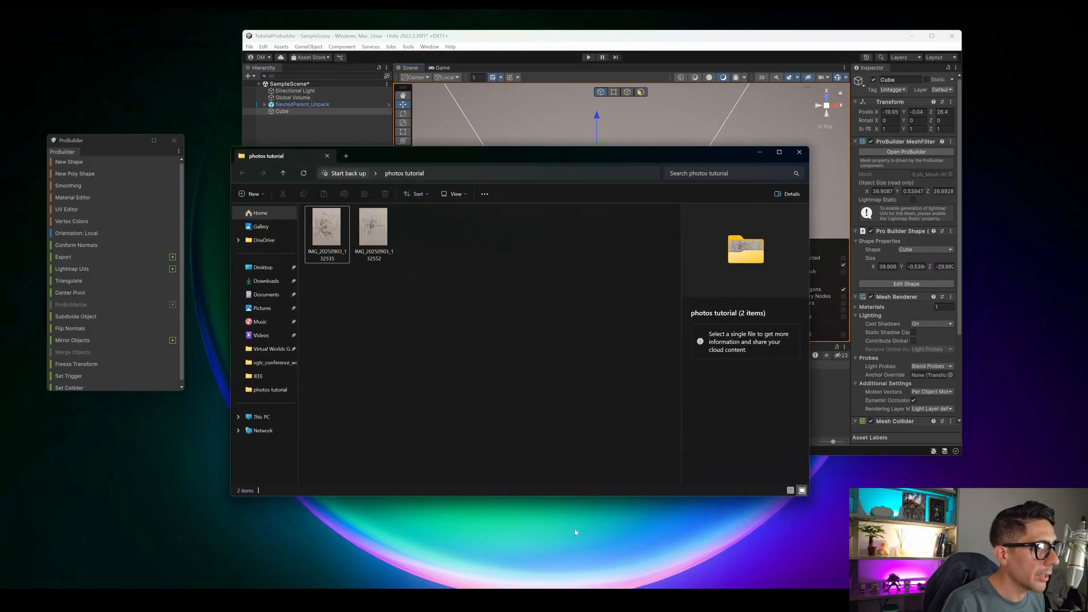
{"action": "double_click", "coordinate": [326, 227]}
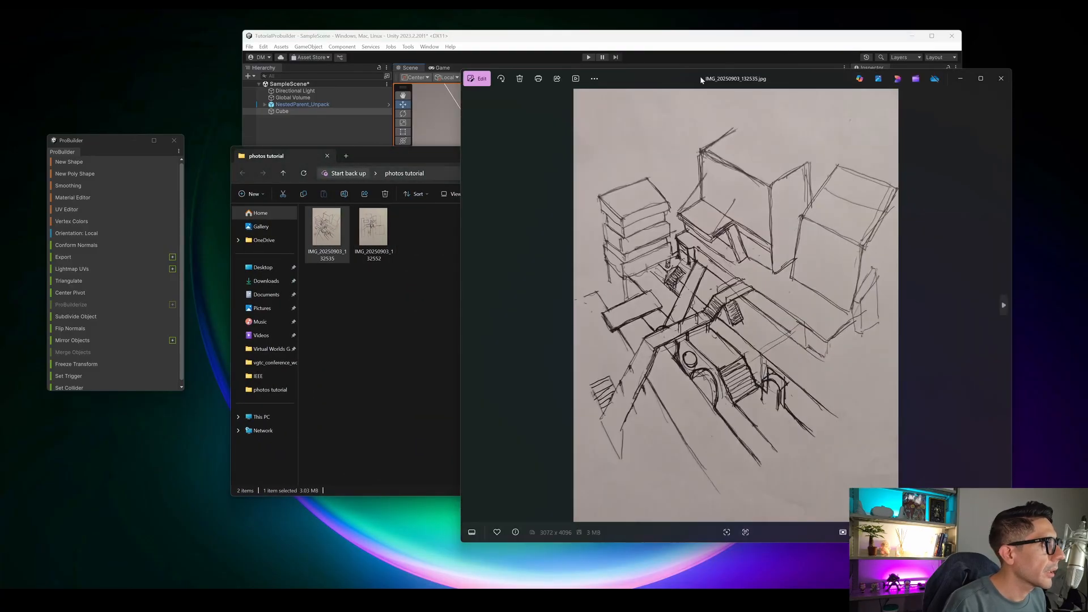
{"action": "left_click_drag", "start_coordinate": [680, 78], "coordinate": [501, 32]}
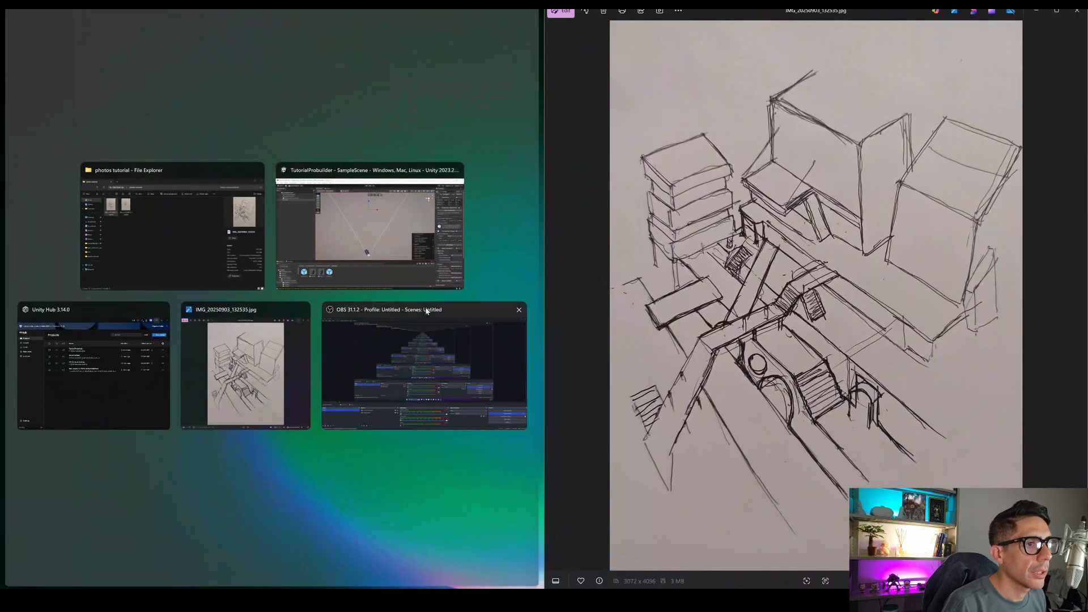
Fit the Unity editor beside the perspective sketch and place the floating ProBuilder window over the hierarchy area.
{"action": "left_click", "coordinate": [355, 221]}
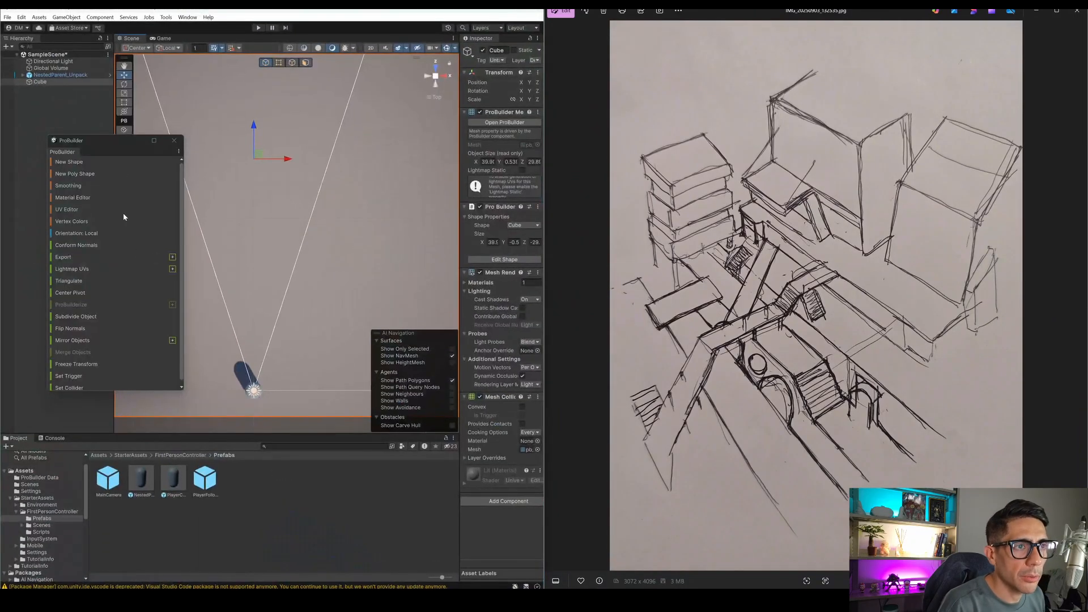
{"action": "left_click_drag", "start_coordinate": [120, 149], "coordinate": [29, 135]}
{"action": "middle_click_drag", "start_coordinate": [323, 284], "coordinate": [359, 244]}
{"action": "scroll", "coordinate": [359, 244], "scroll_direction": "down", "scroll_amount": 4}
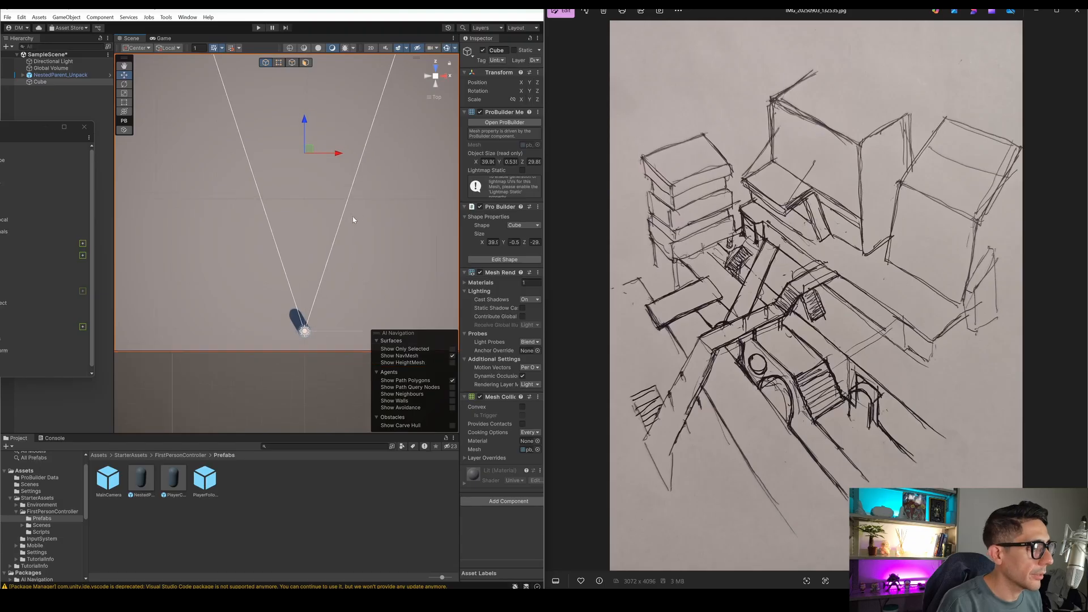
{"action": "scroll", "coordinate": [327, 256], "scroll_direction": "down", "scroll_amount": 3}
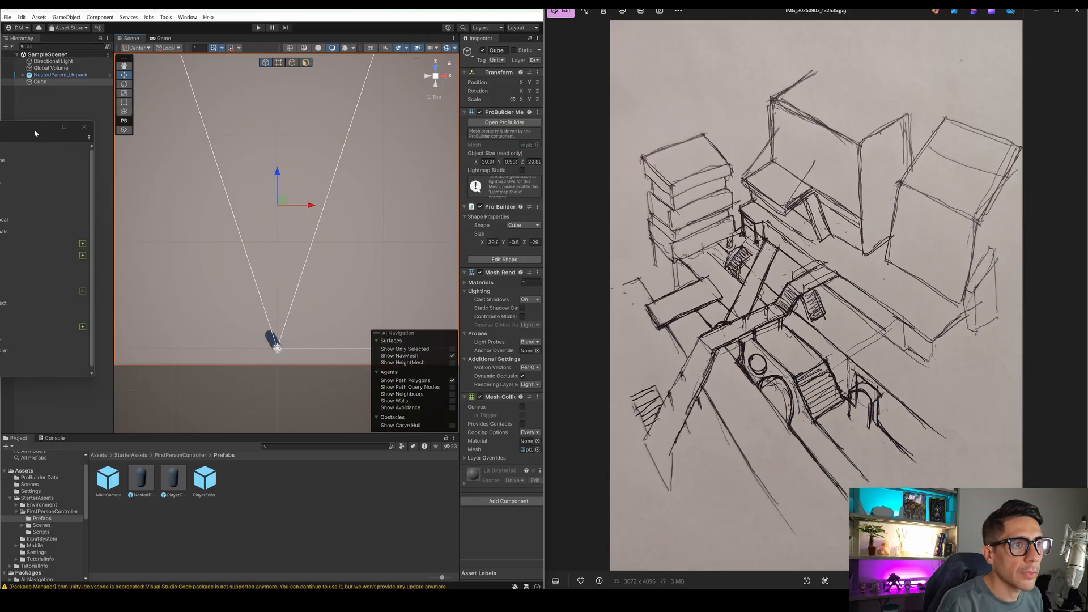
{"action": "left_click_drag", "start_coordinate": [34, 133], "coordinate": [98, 162]}
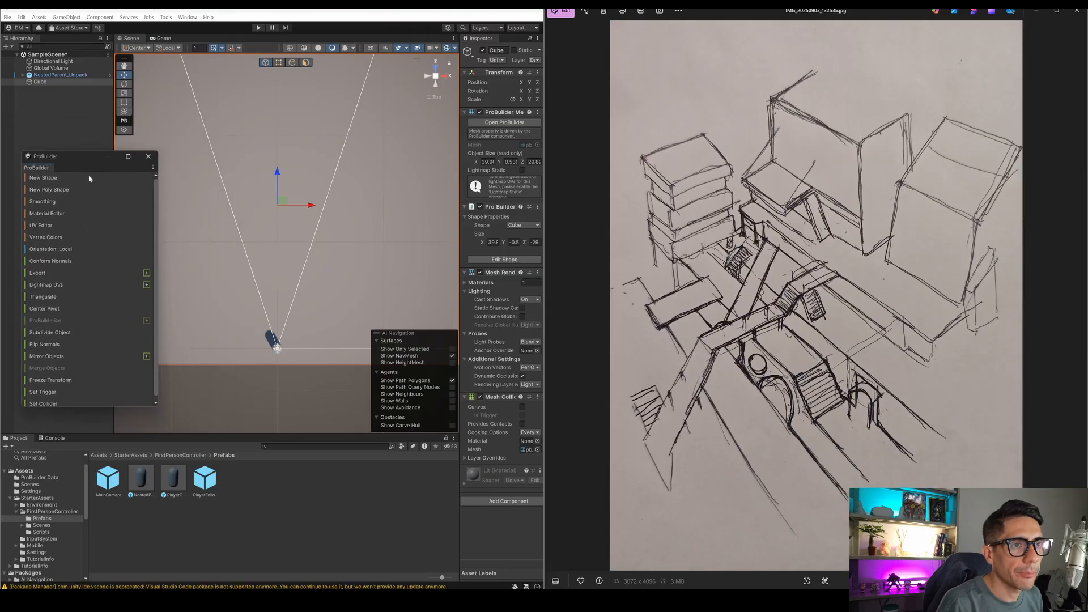
{"action": "left_click", "coordinate": [47, 179]}
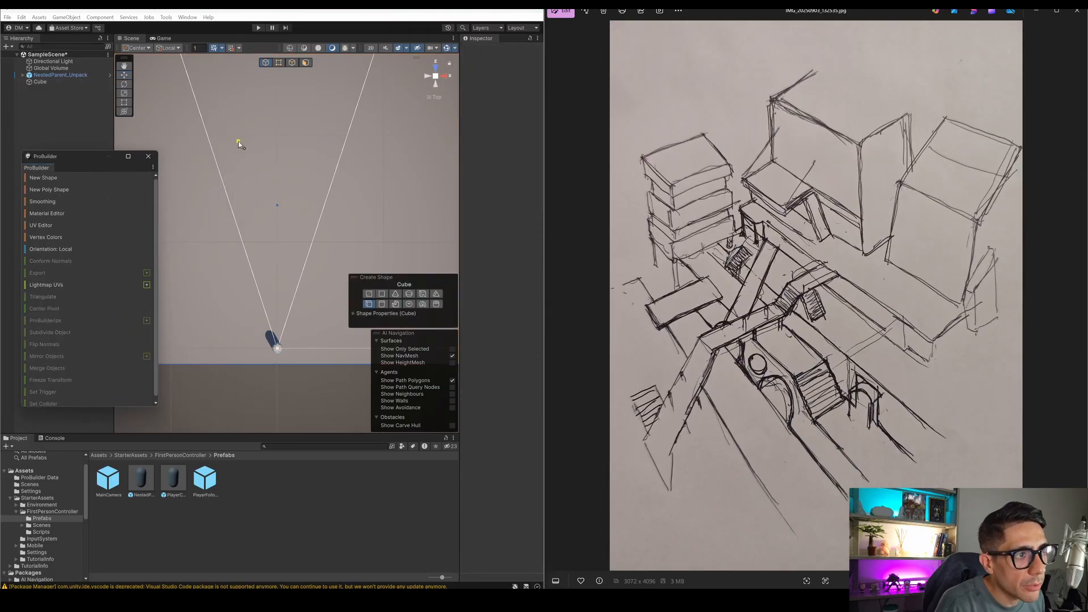
{"action": "scroll", "coordinate": [250, 157], "scroll_direction": "up", "scroll_amount": 2}
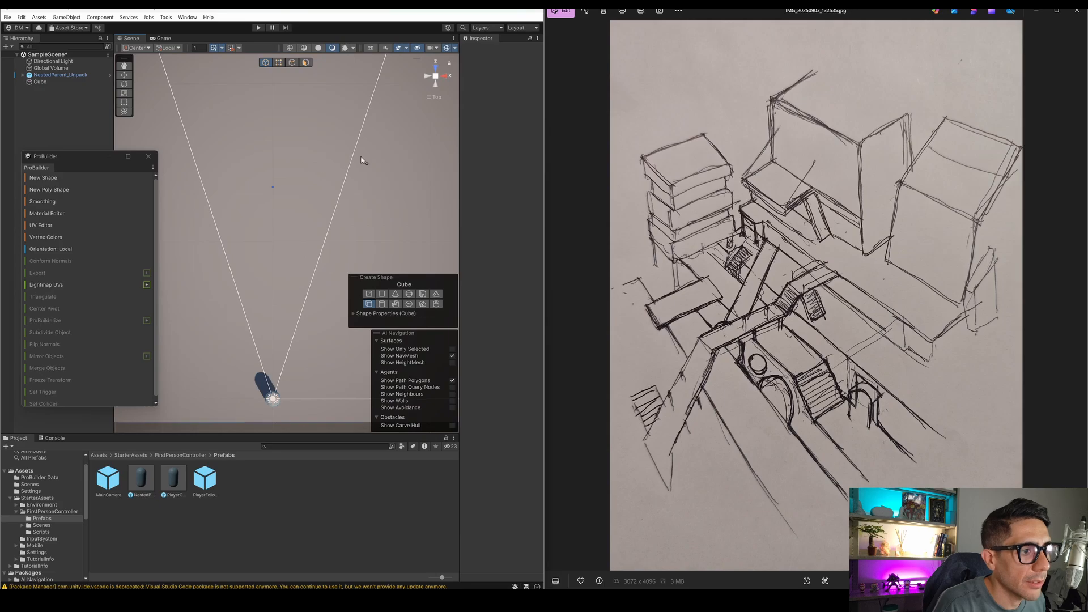
{"action": "middle_click_drag", "start_coordinate": [282, 199], "coordinate": [332, 204]}
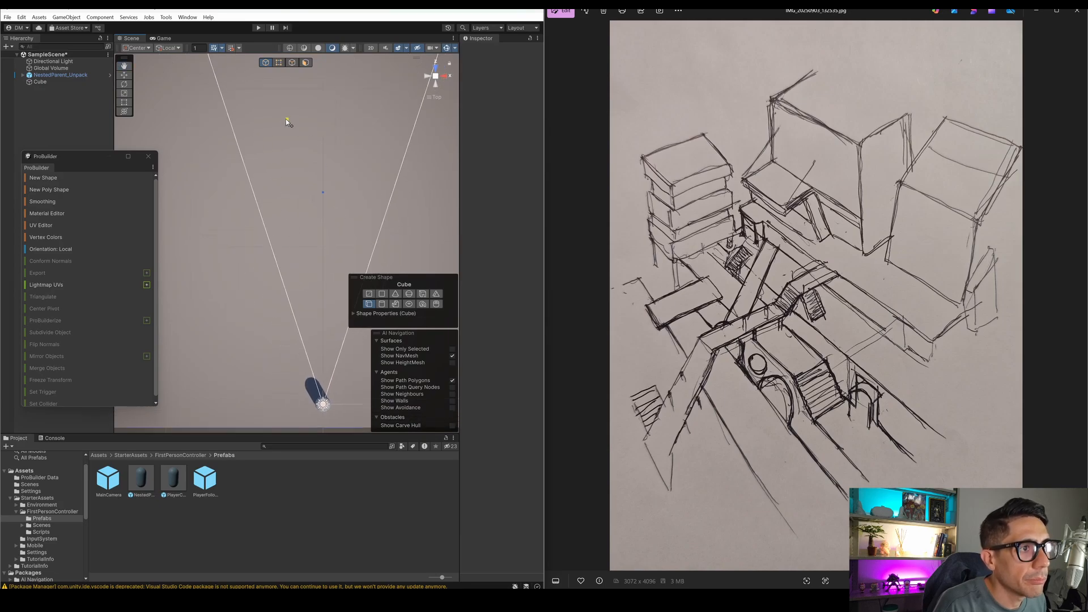
{"action": "scroll", "coordinate": [319, 364], "scroll_direction": "up", "scroll_amount": 2}
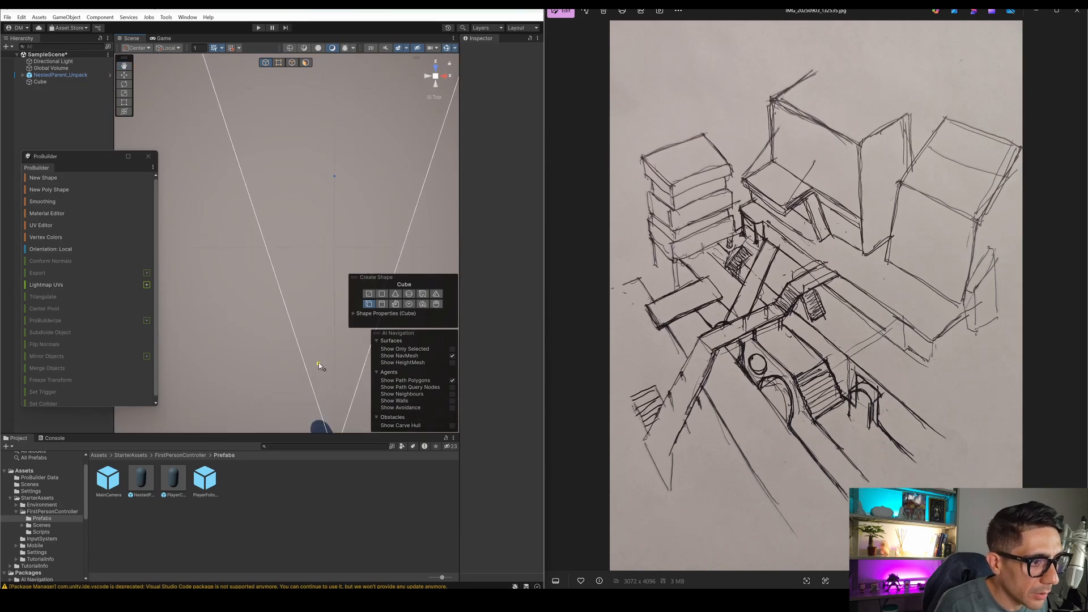
{"action": "scroll", "coordinate": [319, 363], "scroll_direction": "down", "scroll_amount": 2}
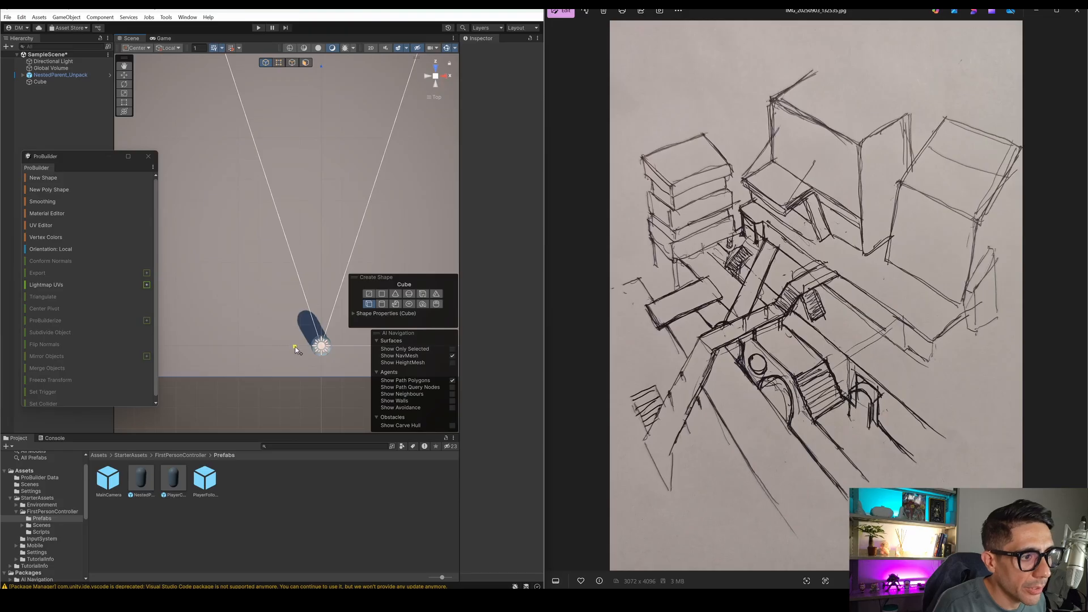
{"action": "middle_click_drag", "start_coordinate": [295, 349], "coordinate": [274, 307]}
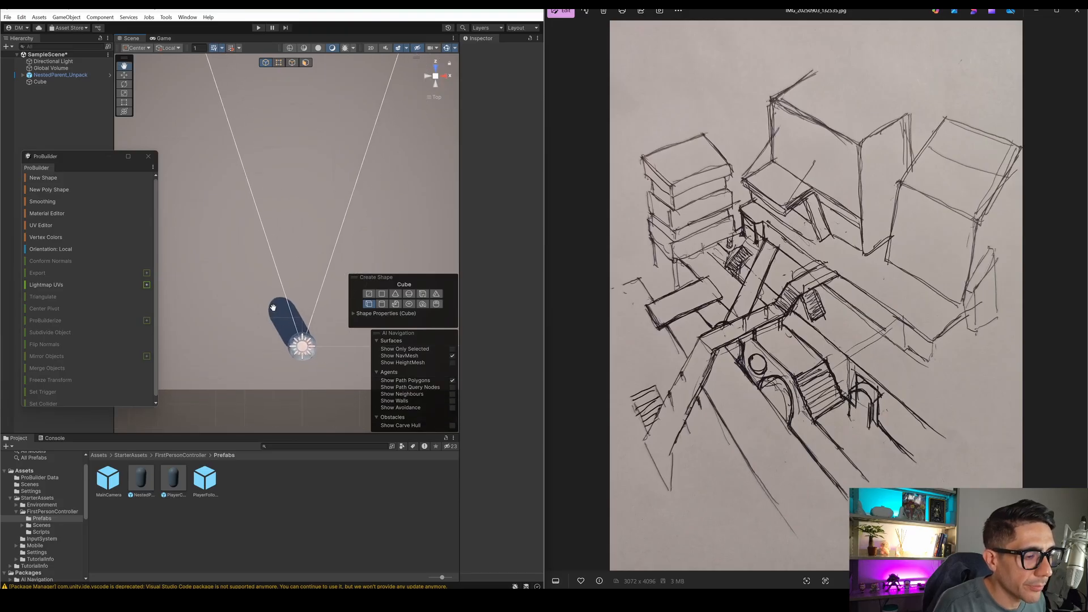
{"action": "scroll", "coordinate": [287, 312], "scroll_direction": "up", "scroll_amount": 3}
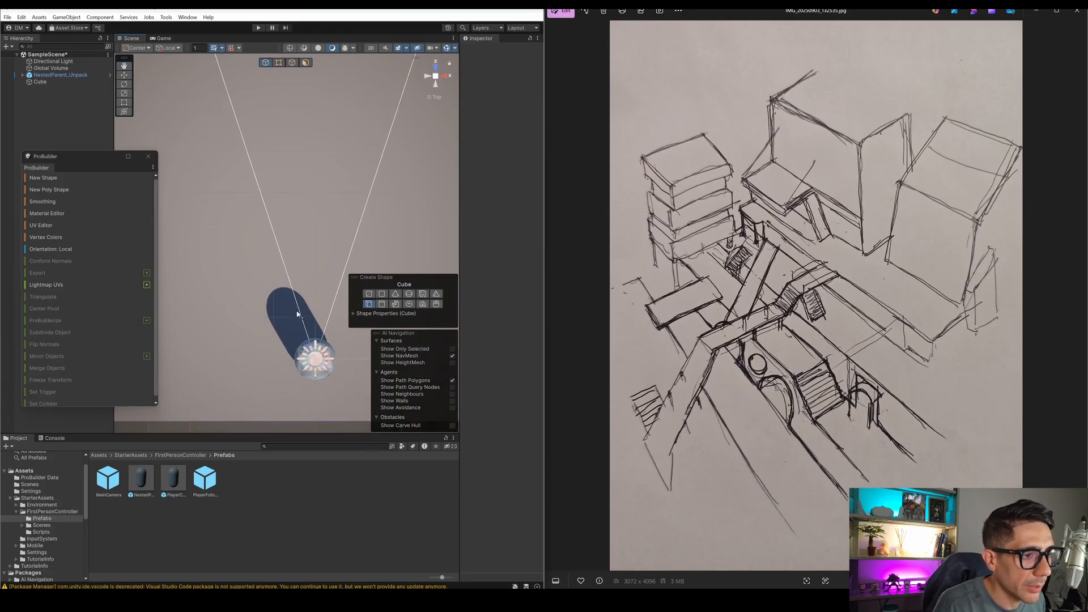
{"action": "scroll", "coordinate": [284, 326], "scroll_direction": "down", "scroll_amount": 2}
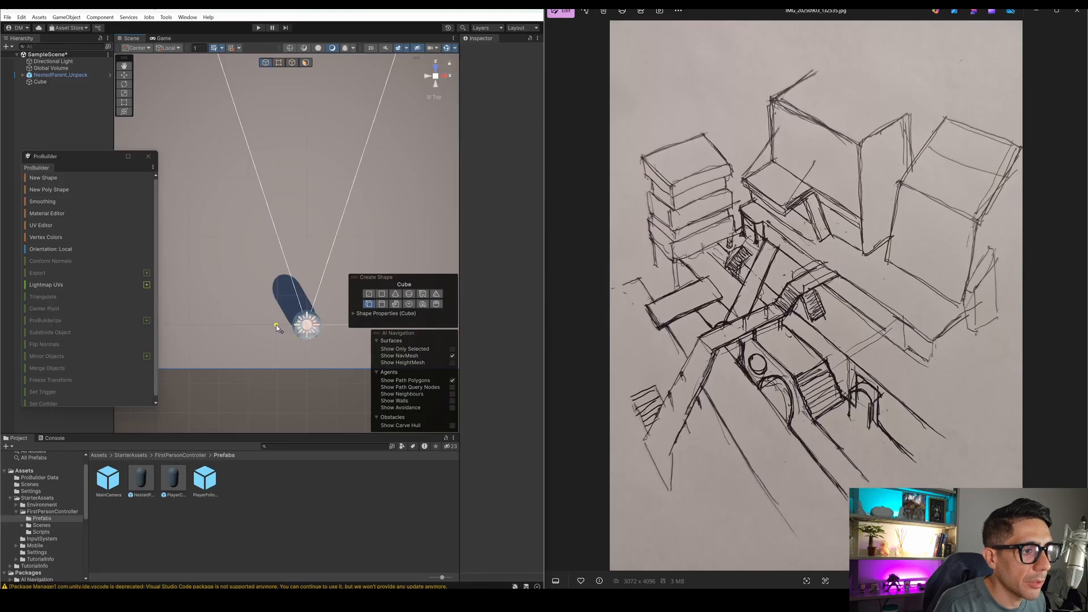
{"action": "left_click", "coordinate": [274, 314]}
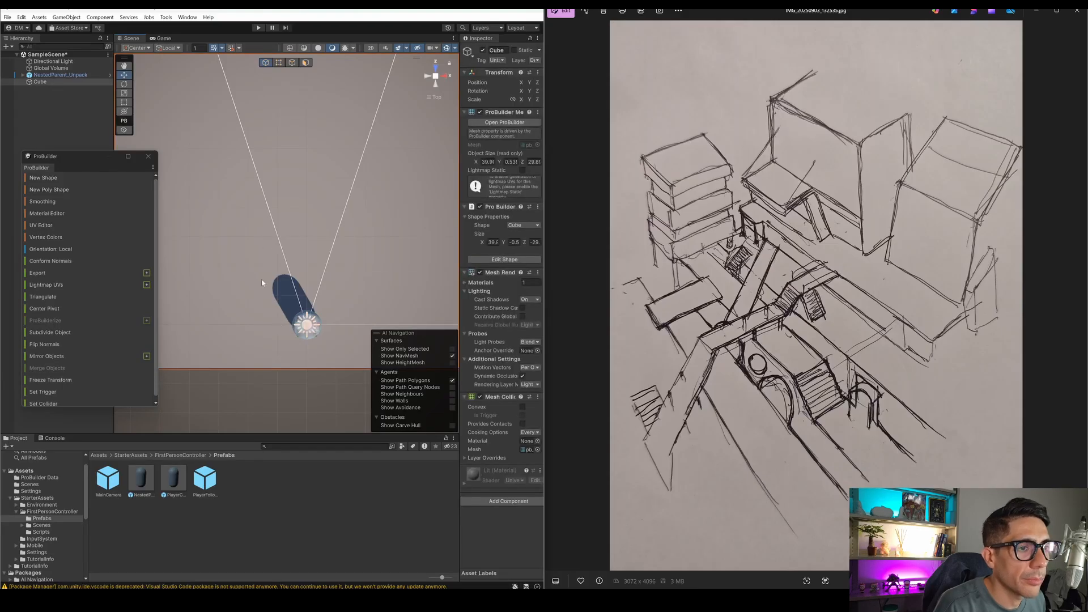
Create a ProBuilder cube as a long block beside the player, about 6.2 wide, 4.1 high and 19.9 deep.
{"action": "left_click", "coordinate": [45, 180]}
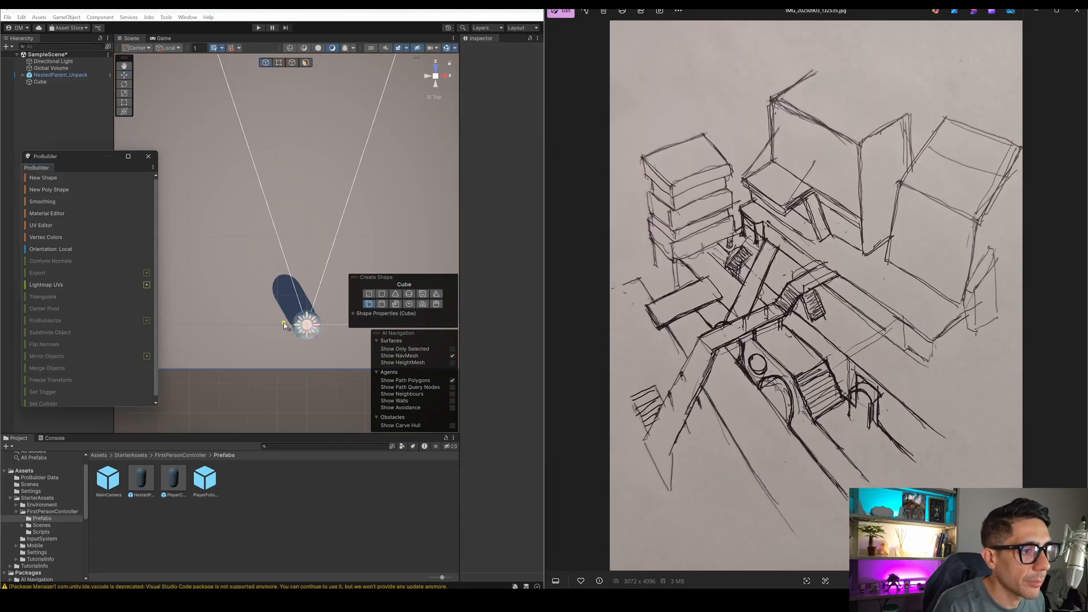
{"action": "left_click_drag", "start_coordinate": [277, 327], "coordinate": [226, 82]}
{"action": "scroll", "coordinate": [214, 104], "scroll_direction": "down", "scroll_amount": 3}
{"action": "scroll", "coordinate": [216, 104], "scroll_direction": "down", "scroll_amount": 1}
{"action": "scroll", "coordinate": [217, 103], "scroll_direction": "down", "scroll_amount": 1}
{"action": "scroll", "coordinate": [223, 102], "scroll_direction": "down", "scroll_amount": 2}
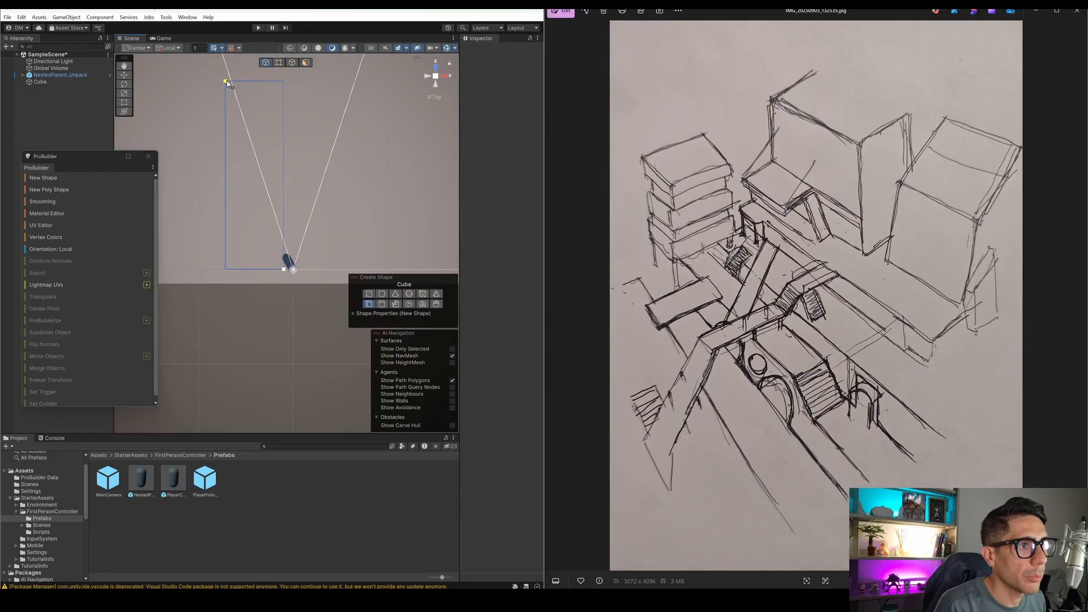
{"action": "left_click", "coordinate": [435, 86]}
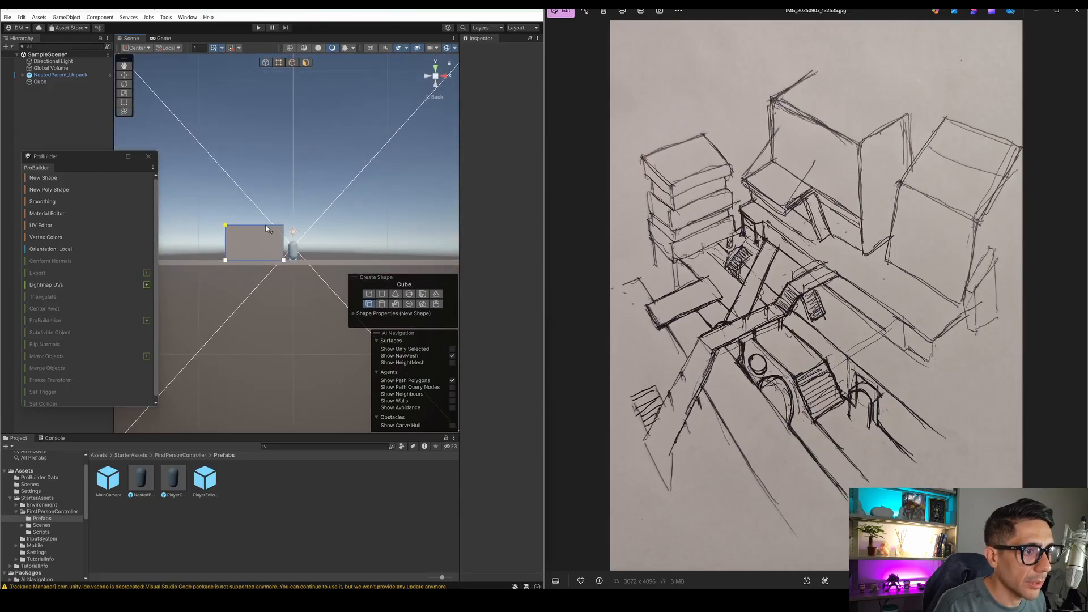
{"action": "scroll", "coordinate": [276, 227], "scroll_direction": "up", "scroll_amount": 4}
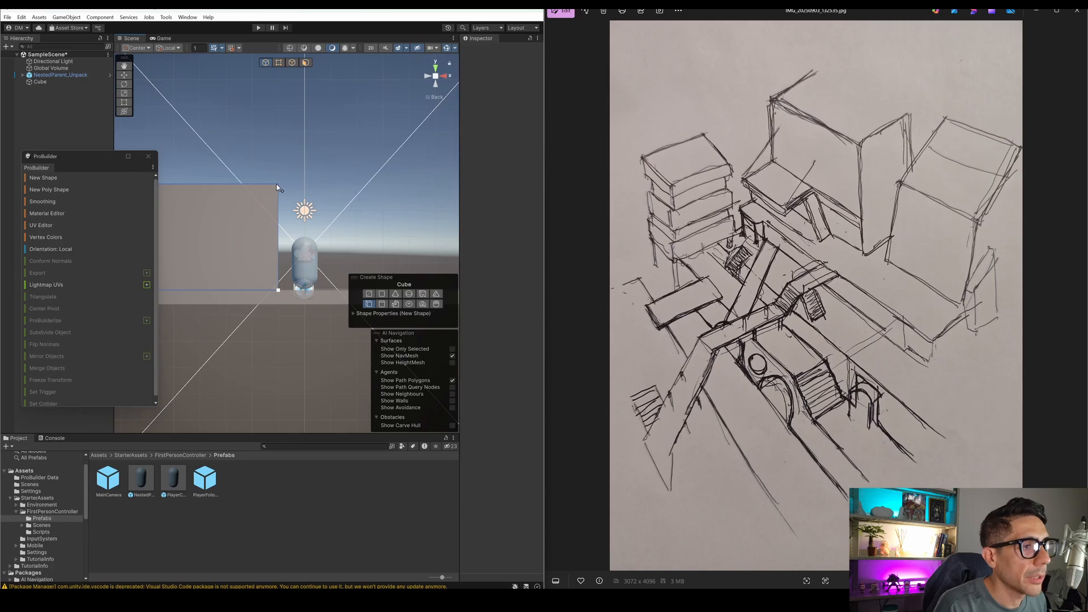
{"action": "left_click", "coordinate": [276, 184]}
Check the block's scale against the player from the game camera, in perspective and from the side and back.
{"action": "scroll", "coordinate": [356, 161], "scroll_direction": "down", "scroll_amount": 3}
{"action": "left_click", "coordinate": [296, 251]}
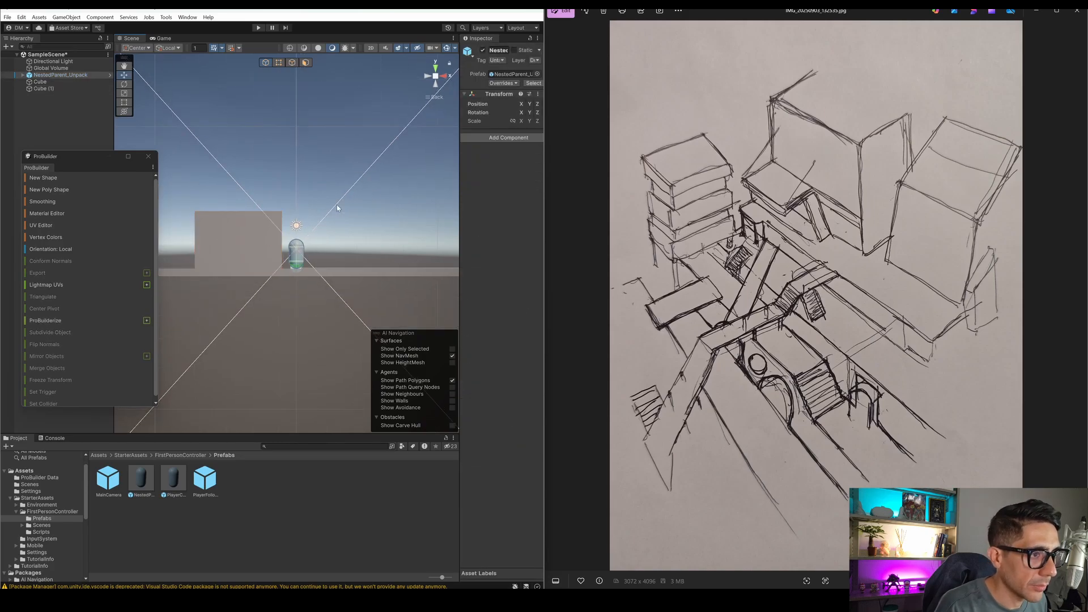
{"action": "key", "text": "f"}
{"action": "left_click", "coordinate": [163, 39]}
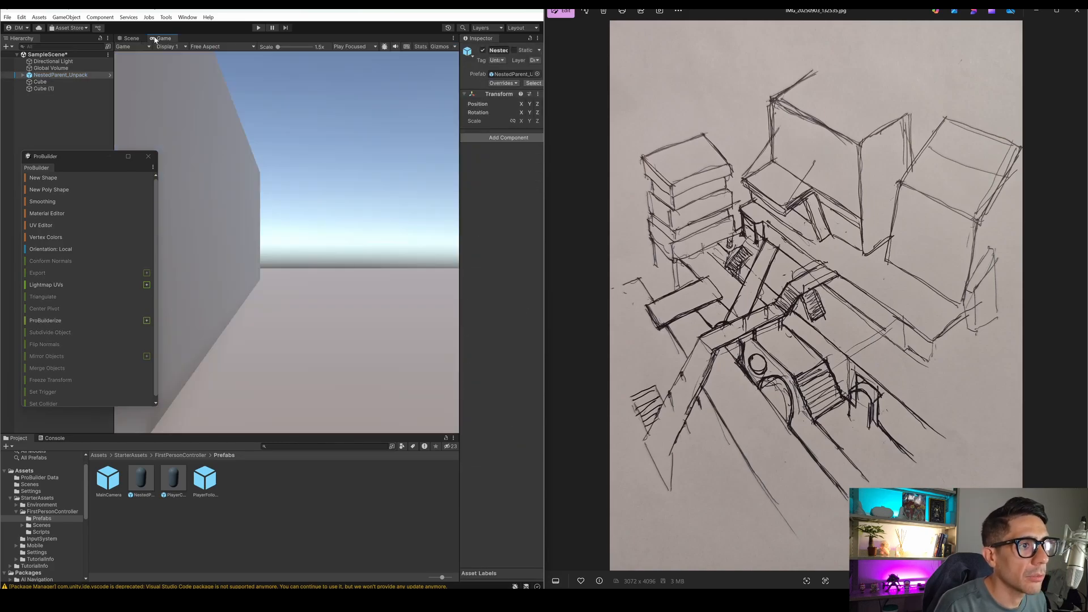
{"action": "left_click", "coordinate": [131, 38]}
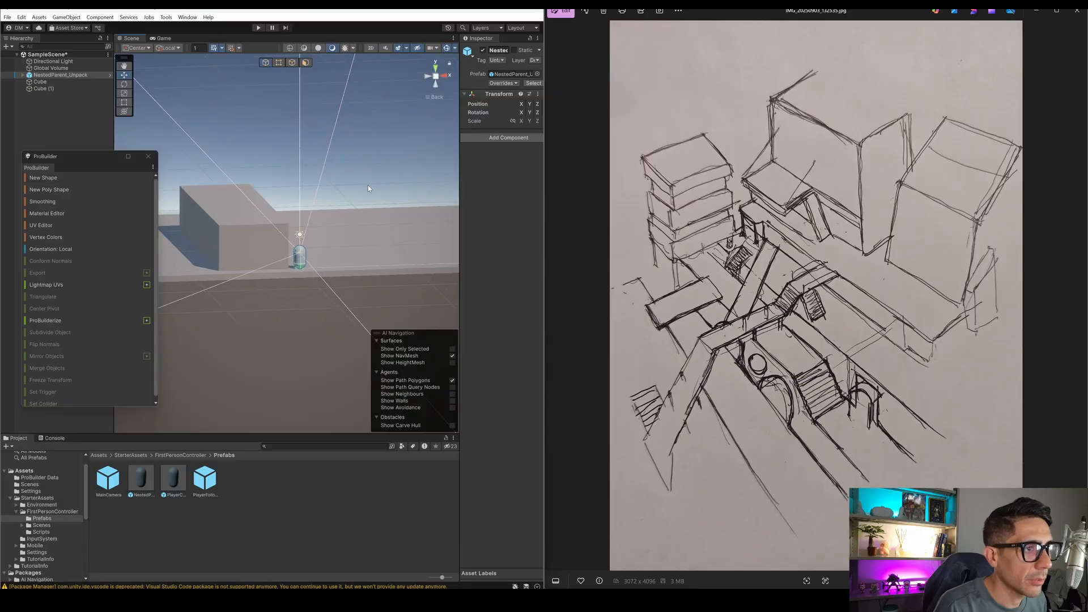
{"action": "left_click_drag", "start_coordinate": [368, 189], "coordinate": [347, 167], "text": "alt"}
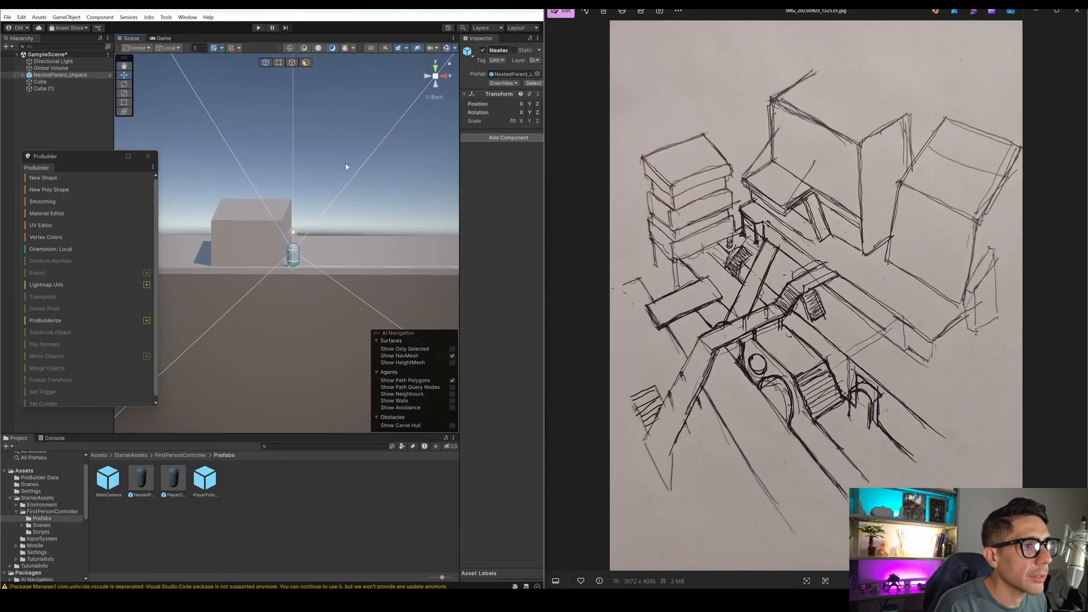
{"action": "left_click", "coordinate": [428, 76]}
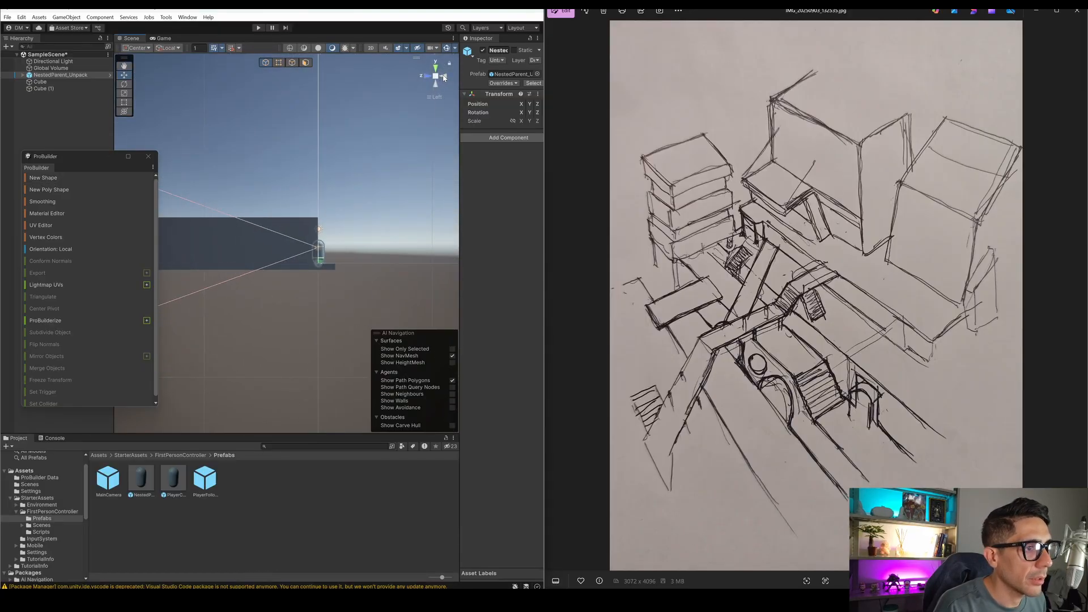
{"action": "left_click", "coordinate": [444, 76]}
Try a duplicate of the block on the opposite side of the player, inspect it, and delete the copy.
{"action": "left_click", "coordinate": [270, 236]}
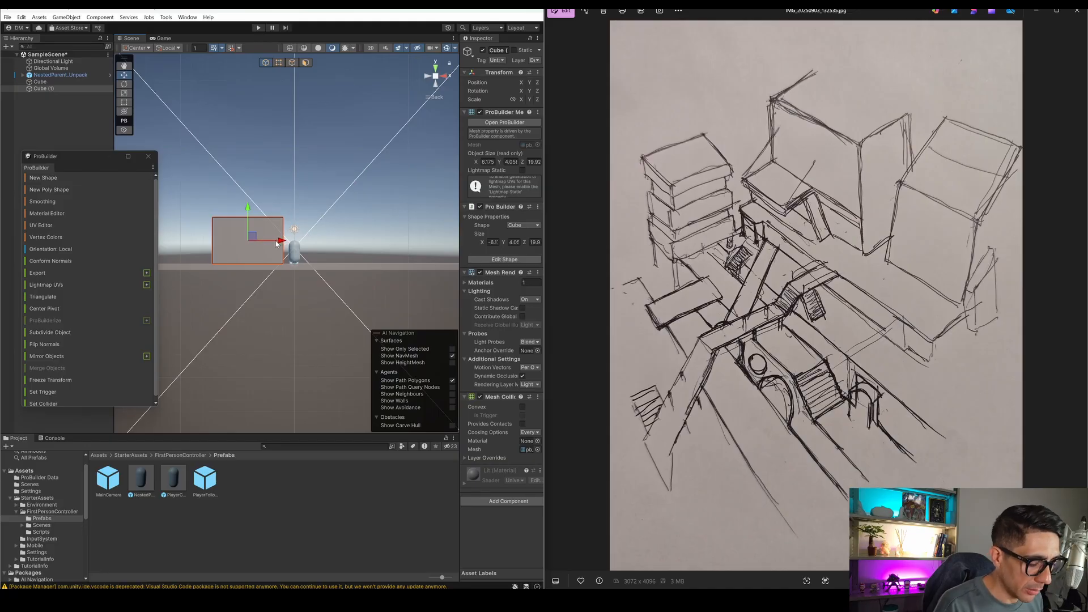
{"action": "key", "text": "ctrl+d"}
{"action": "left_click_drag", "start_coordinate": [277, 244], "coordinate": [379, 248]}
{"action": "right_click_drag", "start_coordinate": [401, 225], "coordinate": [327, 236]}
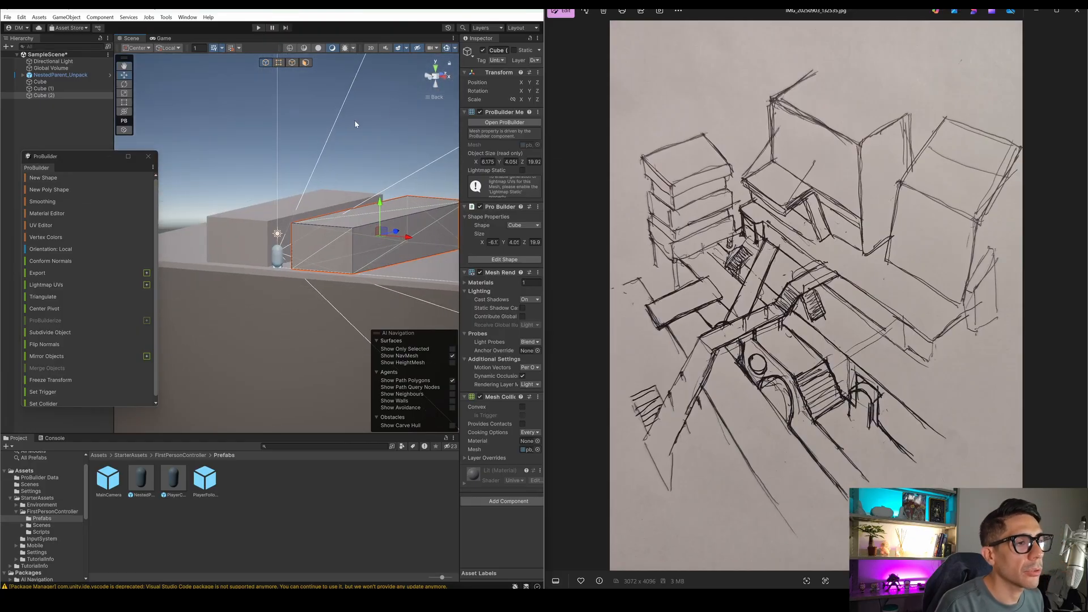
{"action": "left_click_drag", "start_coordinate": [355, 124], "coordinate": [388, 139], "text": "alt"}
{"action": "middle_click_drag", "start_coordinate": [325, 158], "coordinate": [342, 148]}
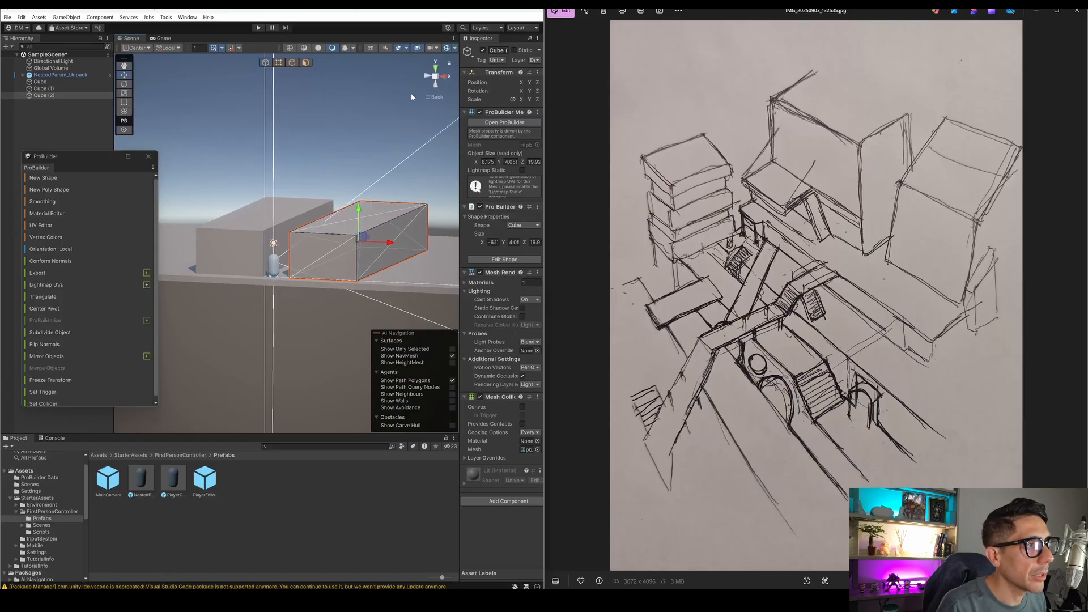
{"action": "left_click", "coordinate": [447, 78]}
{"action": "left_click", "coordinate": [428, 77]}
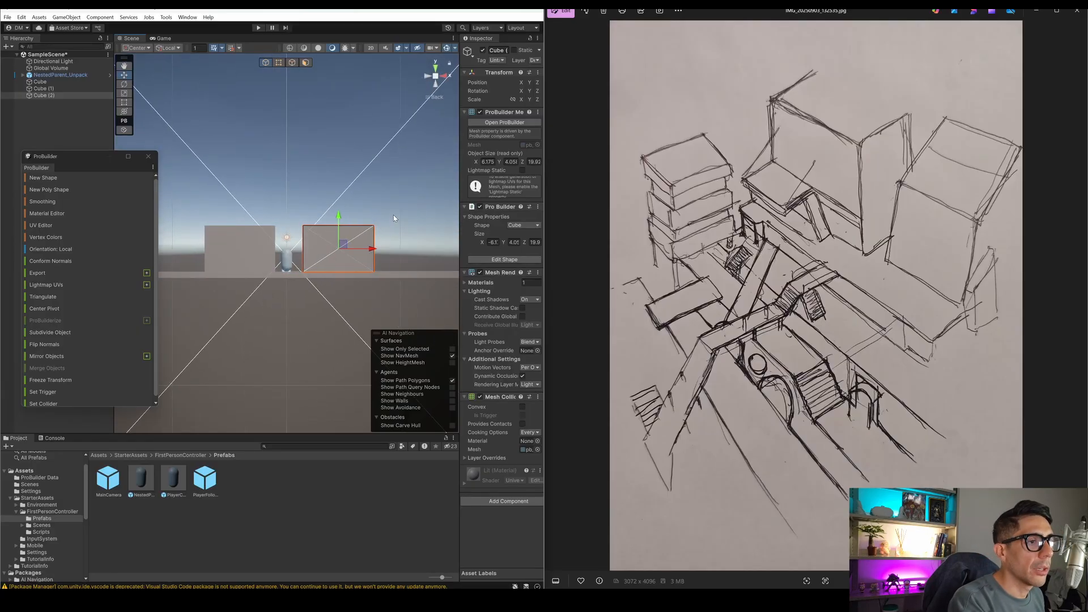
{"action": "key", "text": "Delete"}
{"action": "left_click", "coordinate": [446, 78]}
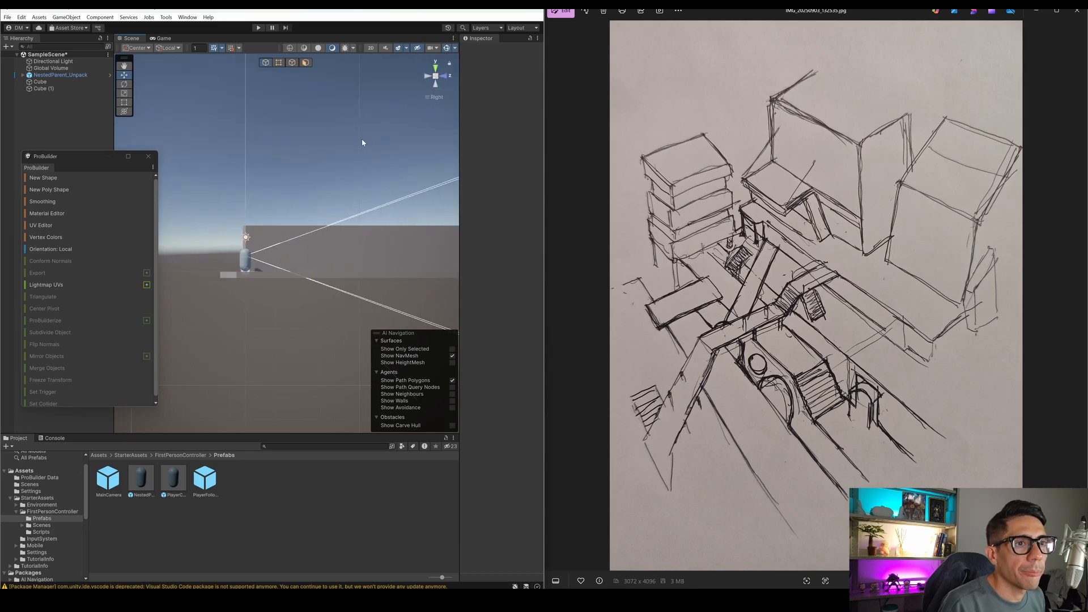
{"action": "left_click", "coordinate": [49, 190]}
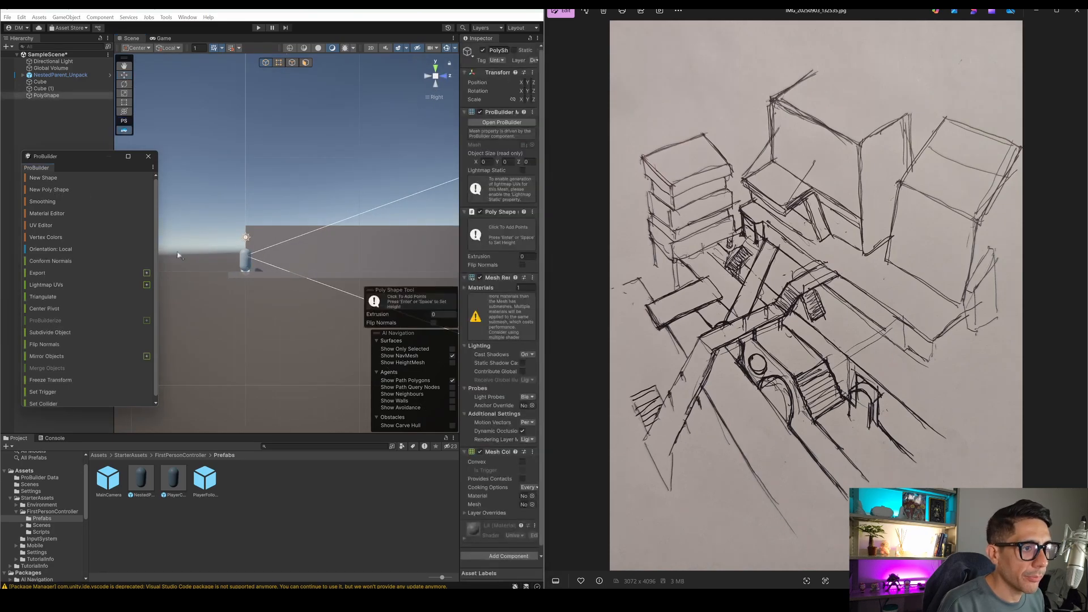
{"action": "scroll", "coordinate": [354, 199], "scroll_direction": "down", "scroll_amount": 3}
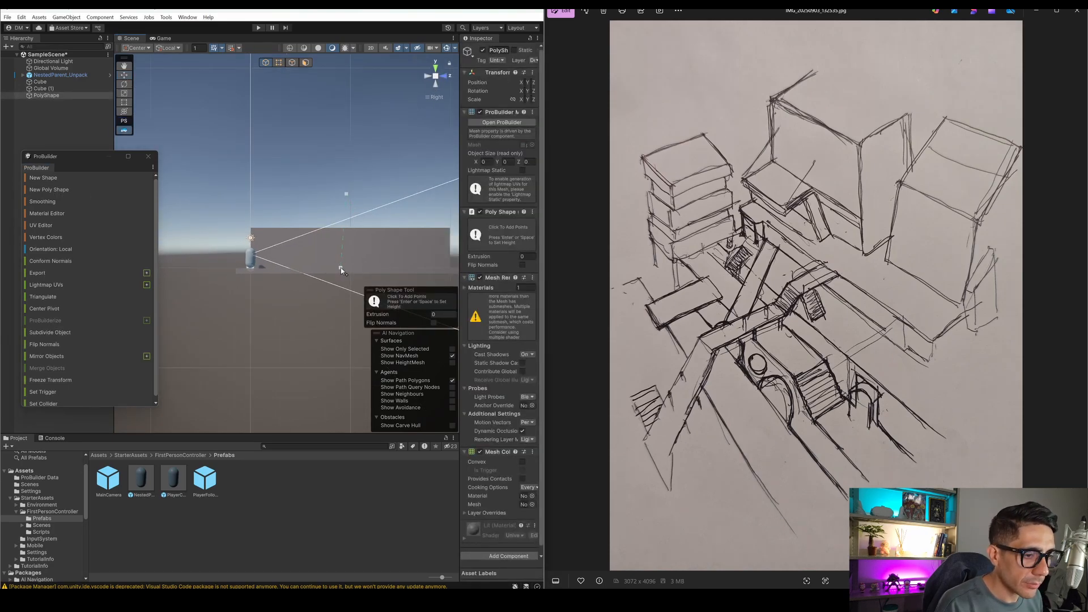
{"action": "key", "text": "Escape"}
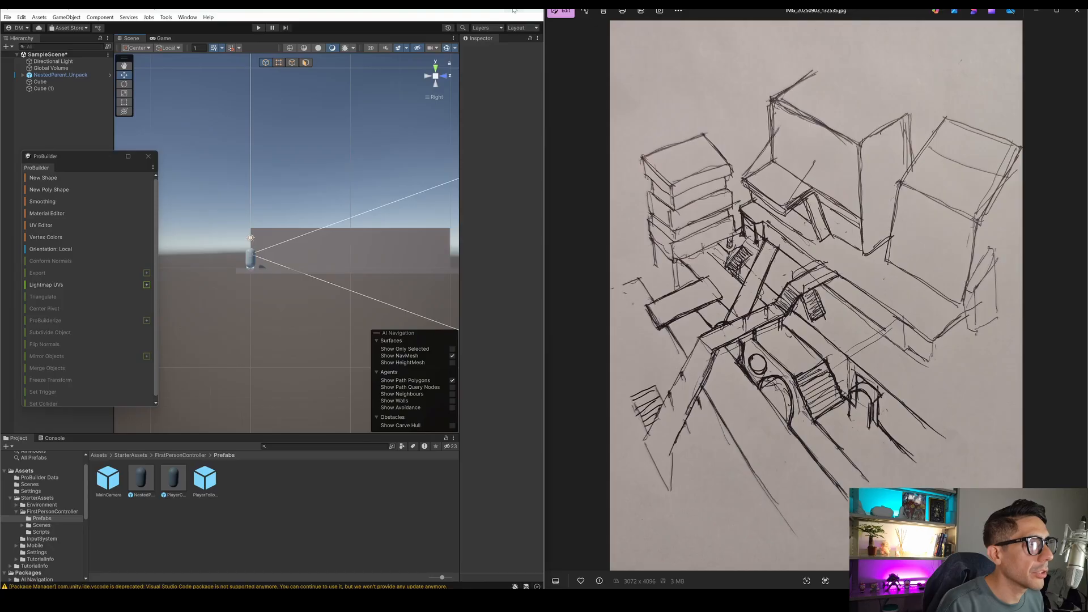
Maximise the Unity editor and frame the player and the long block in the side view.
{"action": "double_click", "coordinate": [514, 10]}
{"action": "scroll", "coordinate": [623, 247], "scroll_direction": "up", "scroll_amount": 5}
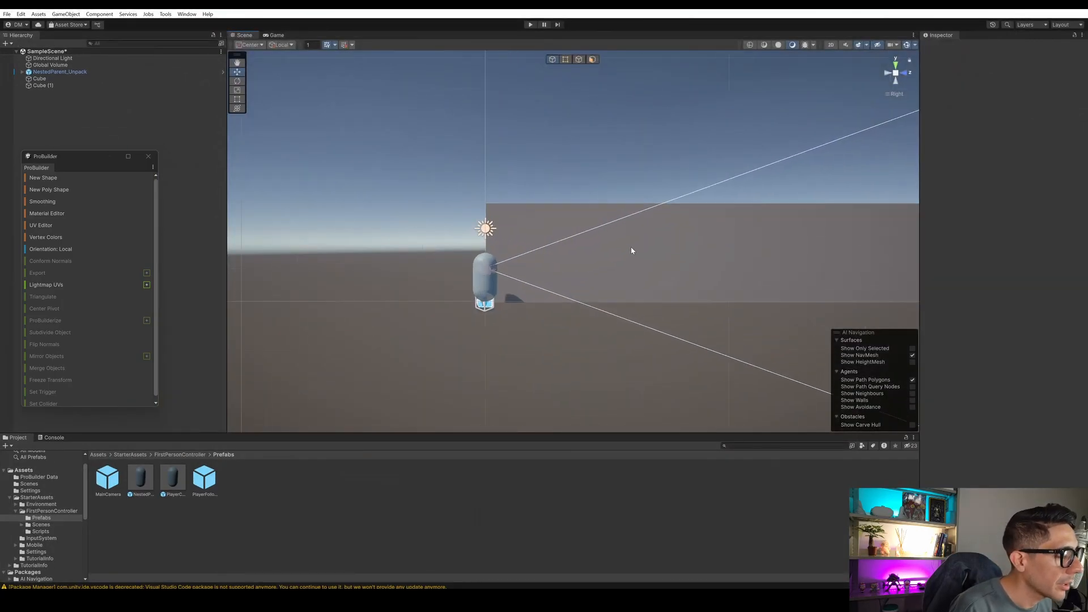
{"action": "scroll", "coordinate": [632, 250], "scroll_direction": "down", "scroll_amount": 2}
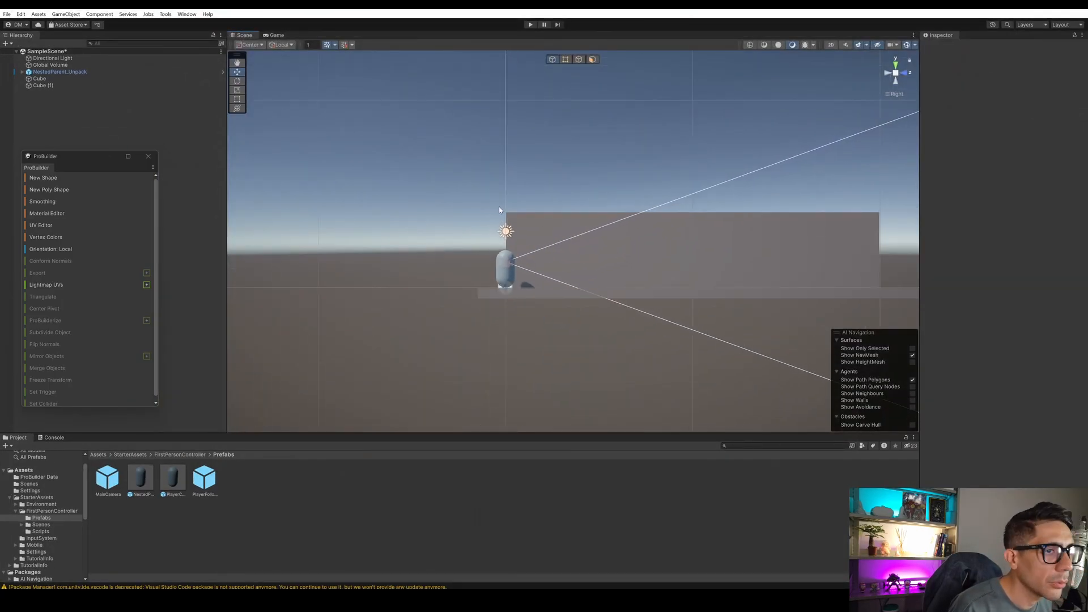
{"action": "left_click", "coordinate": [59, 190]}
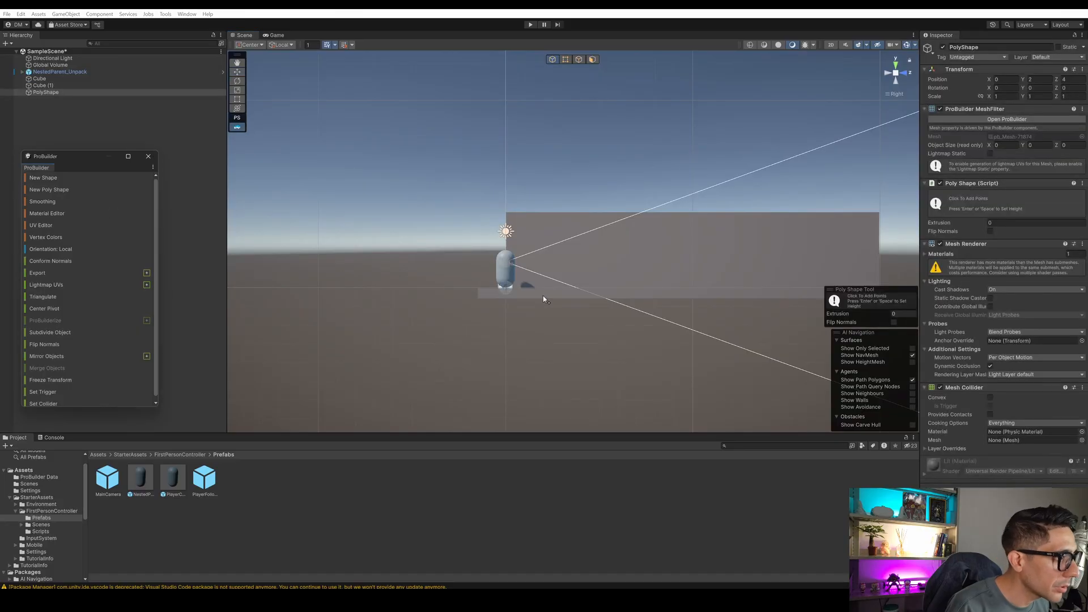
{"action": "scroll", "coordinate": [592, 260], "scroll_direction": "up", "scroll_amount": 4}
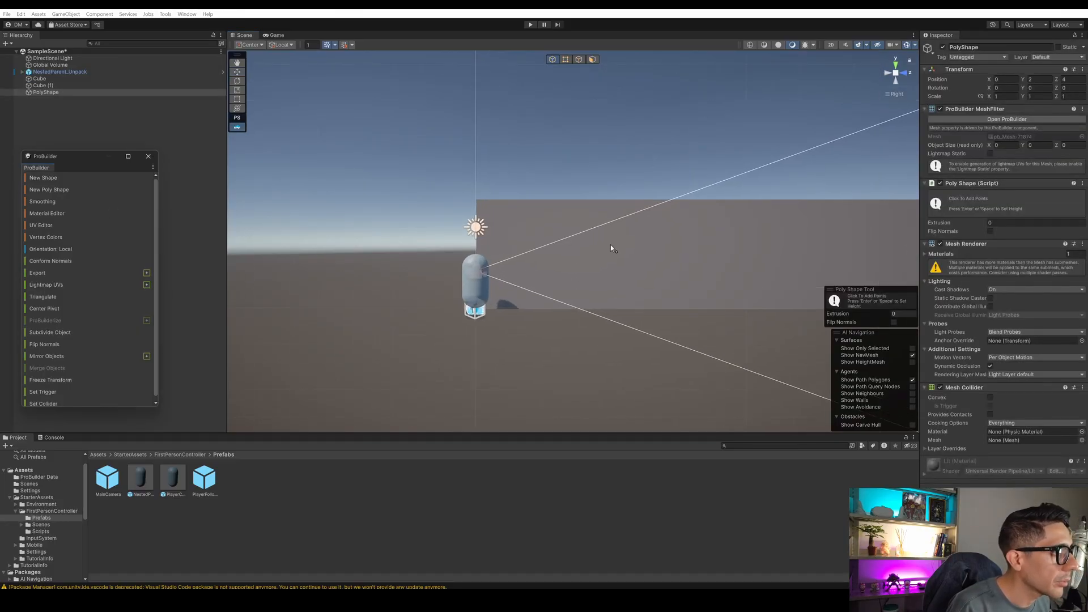
{"action": "left_click", "coordinate": [611, 243]}
{"action": "left_click", "coordinate": [555, 216]}
{"action": "left_click", "coordinate": [533, 220]}
{"action": "left_click", "coordinate": [512, 223]}
{"action": "left_click", "coordinate": [445, 220]}
{"action": "key", "text": "Escape"}
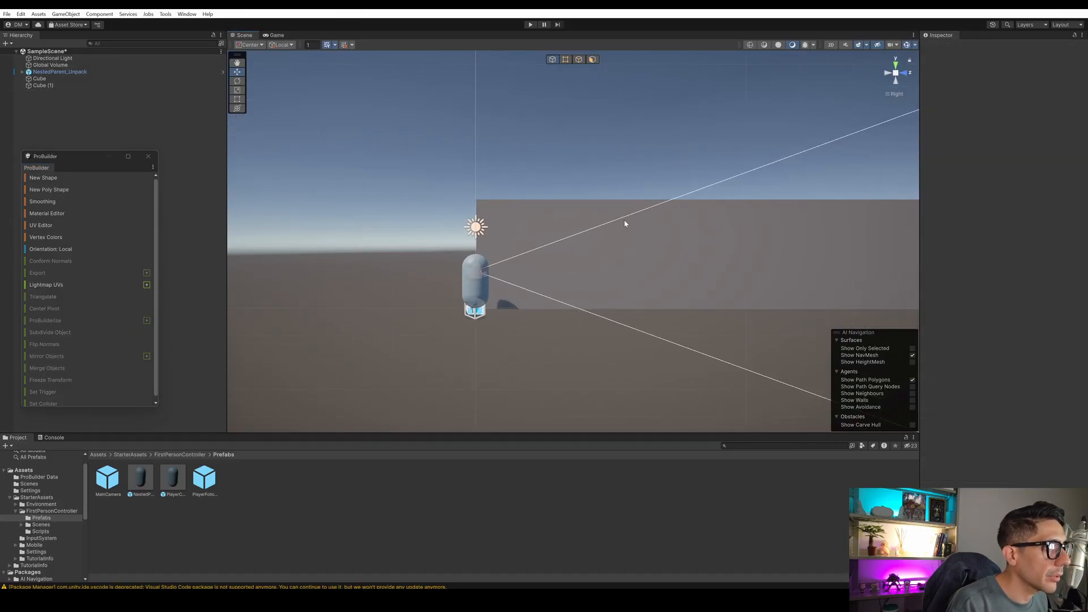
Start a new ProBuilder poly shape in the side view, with the area ahead of the player framed.
{"action": "middle_click_drag", "start_coordinate": [627, 223], "coordinate": [499, 213]}
{"action": "scroll", "coordinate": [441, 241], "scroll_direction": "up", "scroll_amount": 4}
{"action": "middle_click_drag", "start_coordinate": [423, 240], "coordinate": [455, 255]}
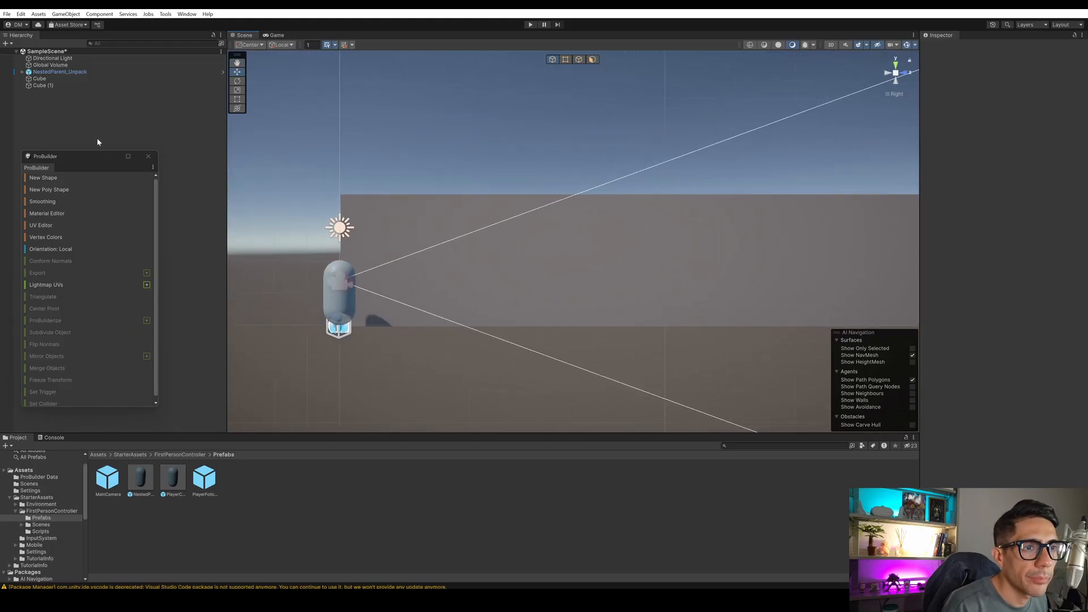
{"action": "left_click", "coordinate": [53, 189]}
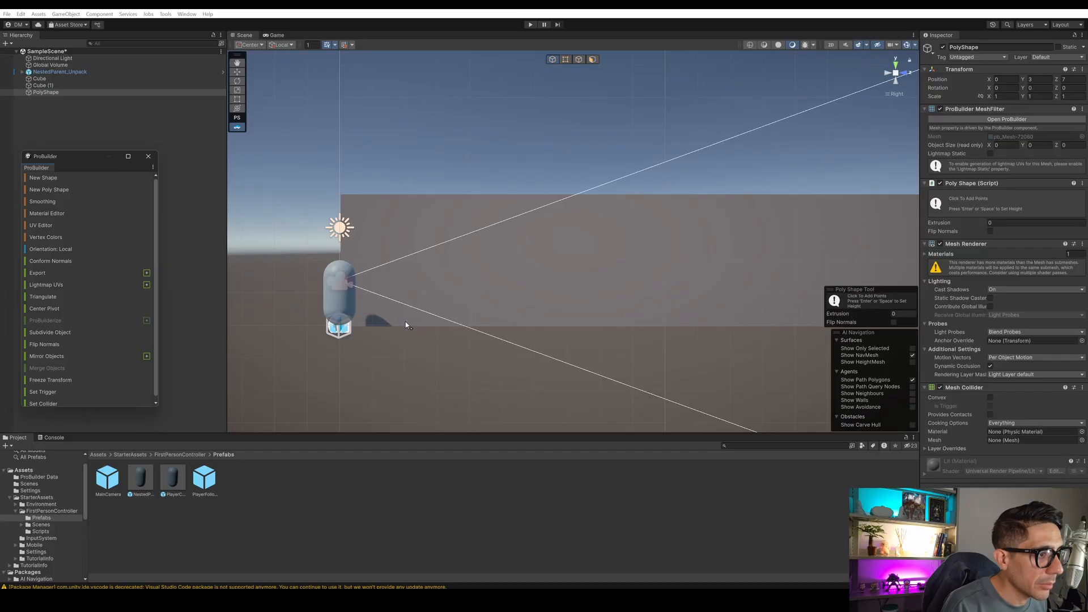
Place the first Poly Shape points to trace an arch opening, with a straight side, curved top and second straight side.
{"action": "left_click", "coordinate": [404, 293]}
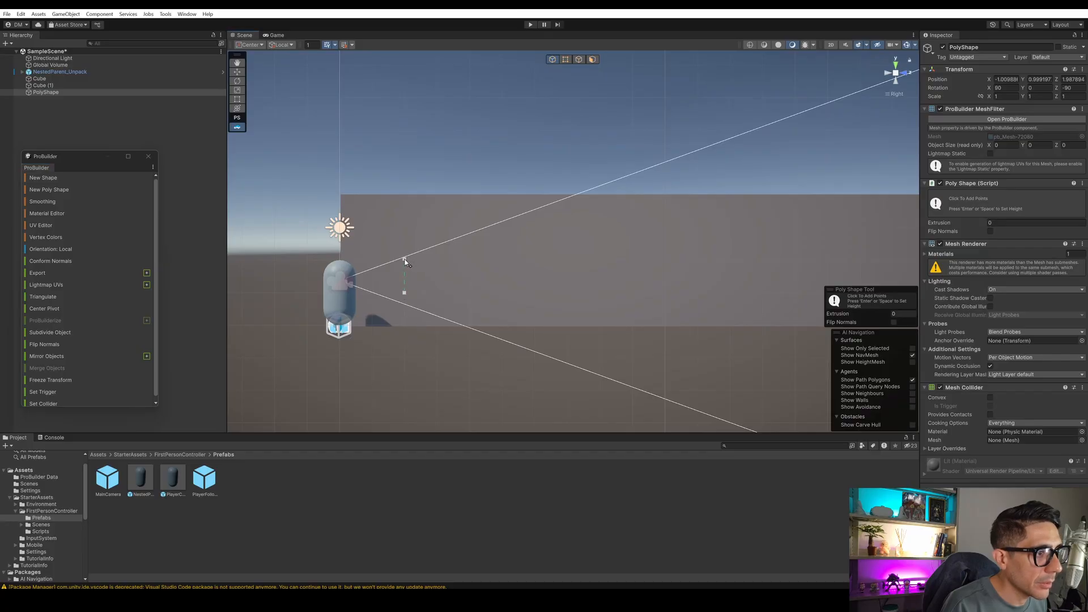
{"action": "left_click", "coordinate": [404, 259]}
{"action": "left_click", "coordinate": [417, 242]}
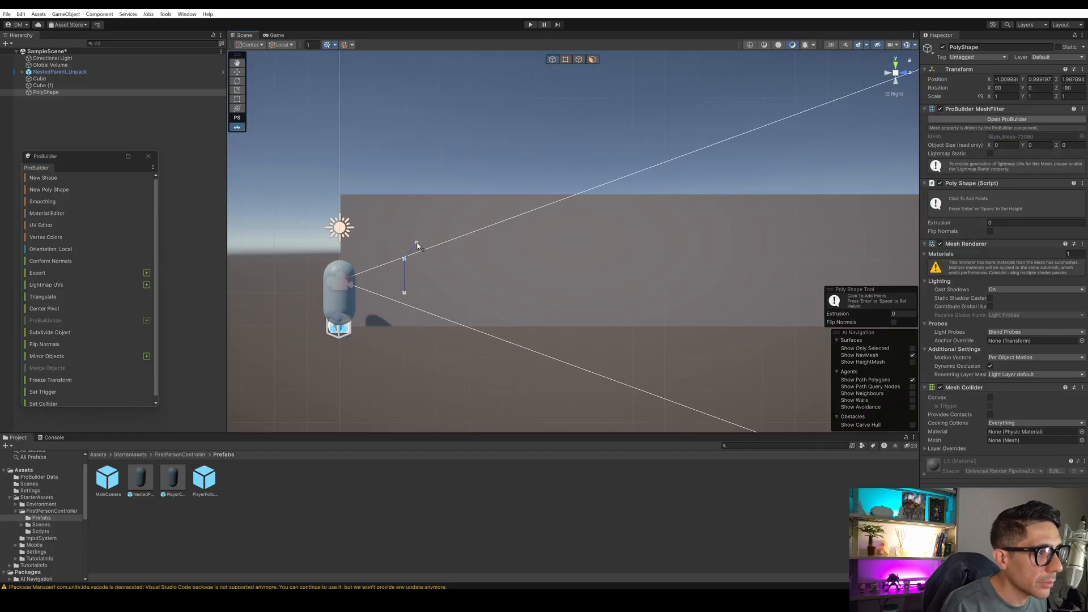
{"action": "left_click", "coordinate": [449, 228]}
{"action": "left_click", "coordinate": [462, 228]}
{"action": "left_click", "coordinate": [468, 227]}
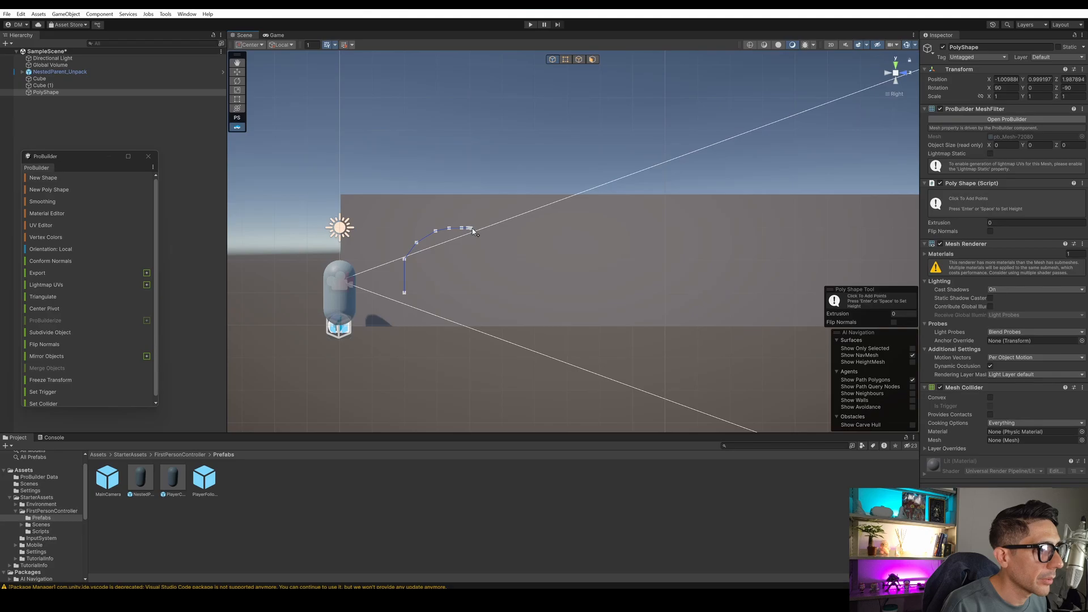
{"action": "left_click", "coordinate": [488, 230]}
{"action": "left_click", "coordinate": [495, 229]}
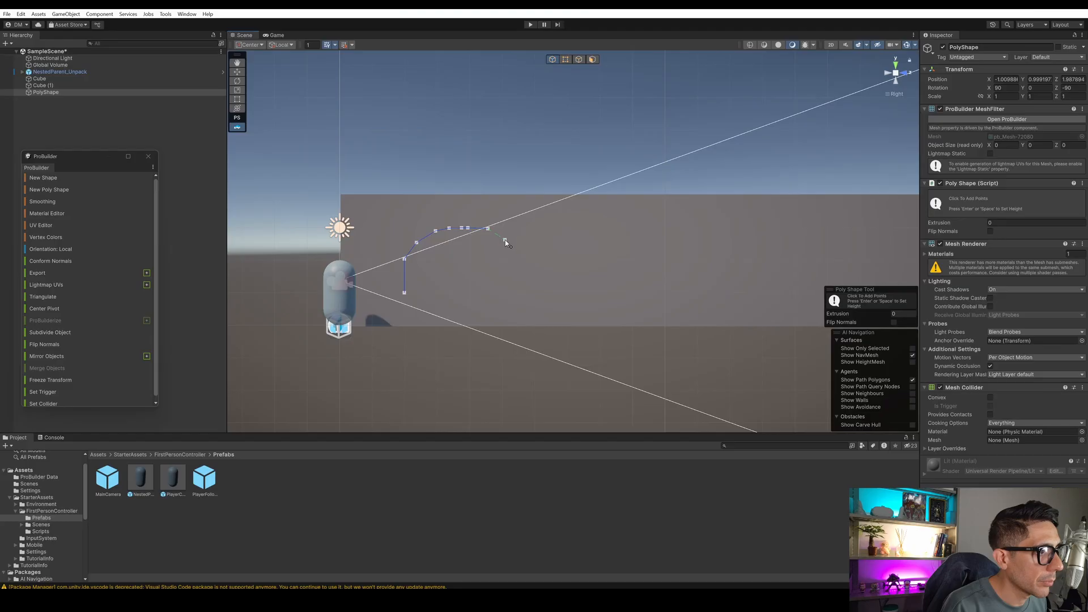
{"action": "left_click", "coordinate": [505, 239]}
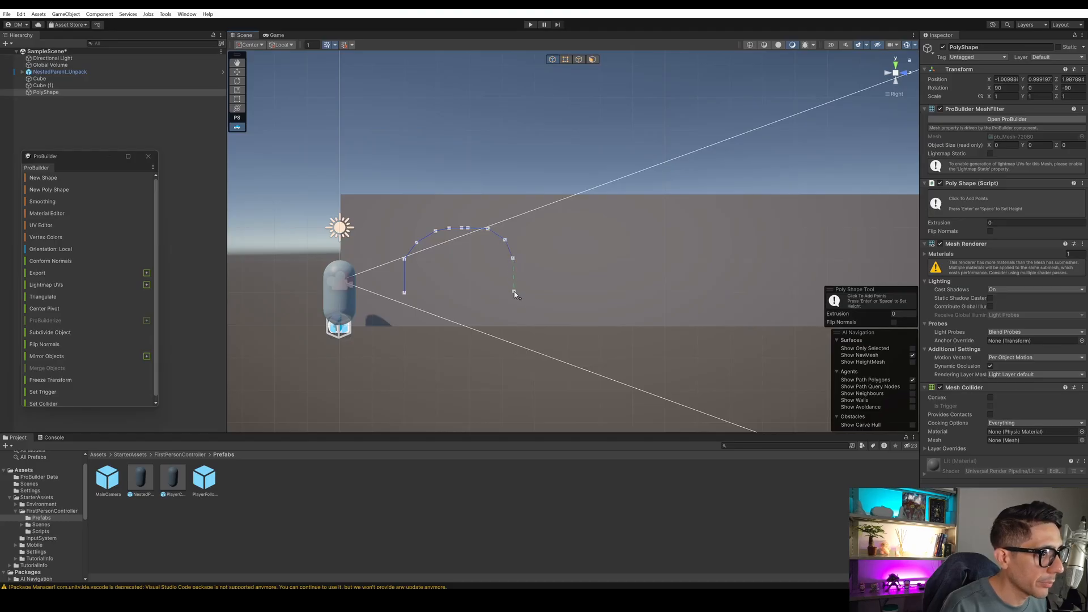
{"action": "left_click", "coordinate": [515, 292]}
Continue the outline along the ground and around the wall's outer rectangle, closing it back at the arch's starting point.
{"action": "left_click", "coordinate": [515, 325]}
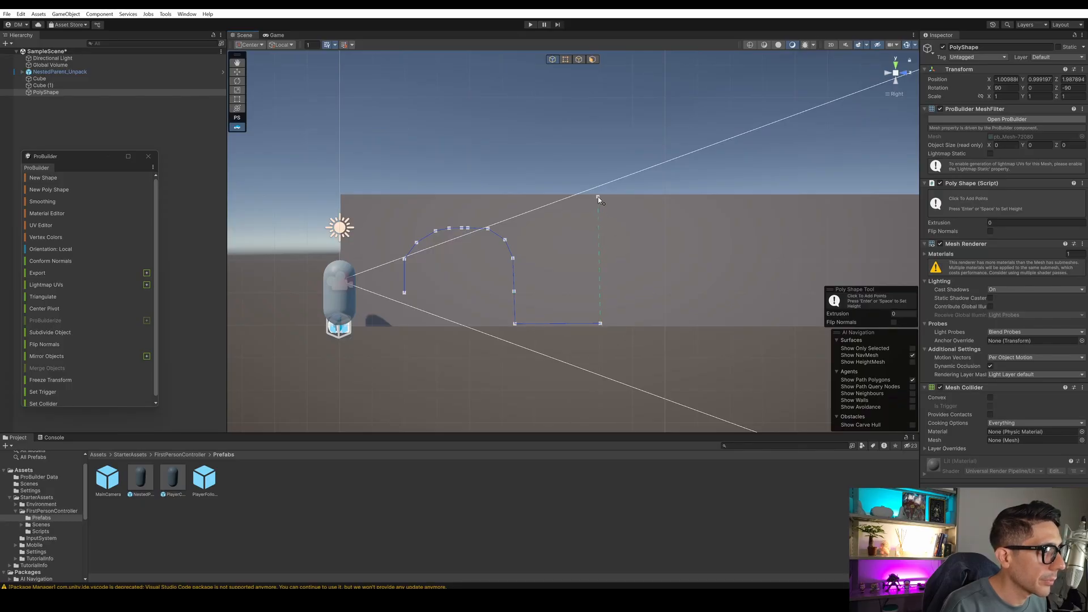
{"action": "left_click", "coordinate": [600, 198]}
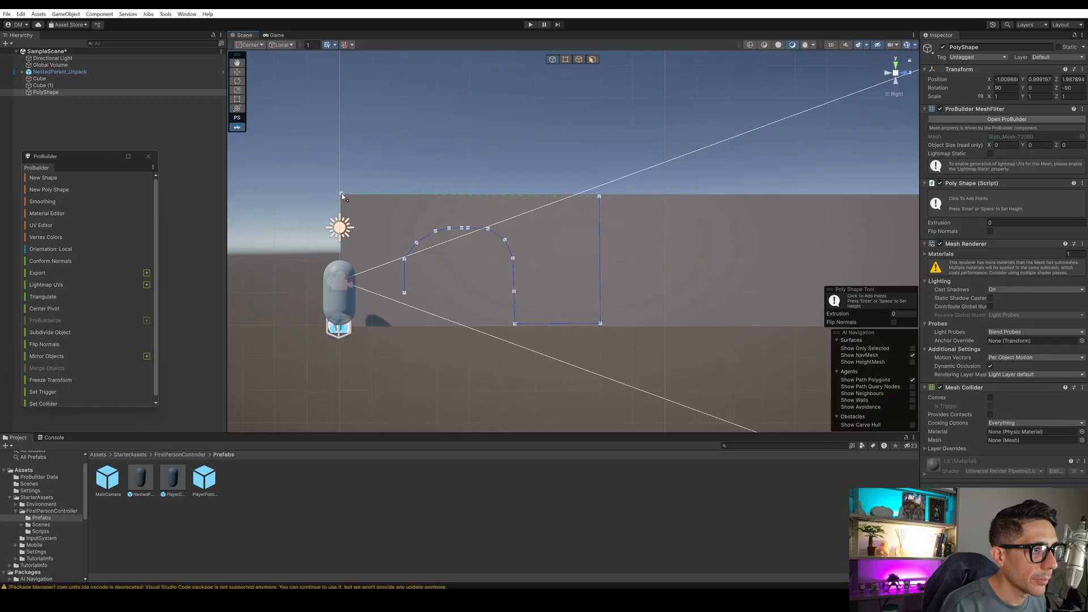
{"action": "left_click", "coordinate": [341, 197]}
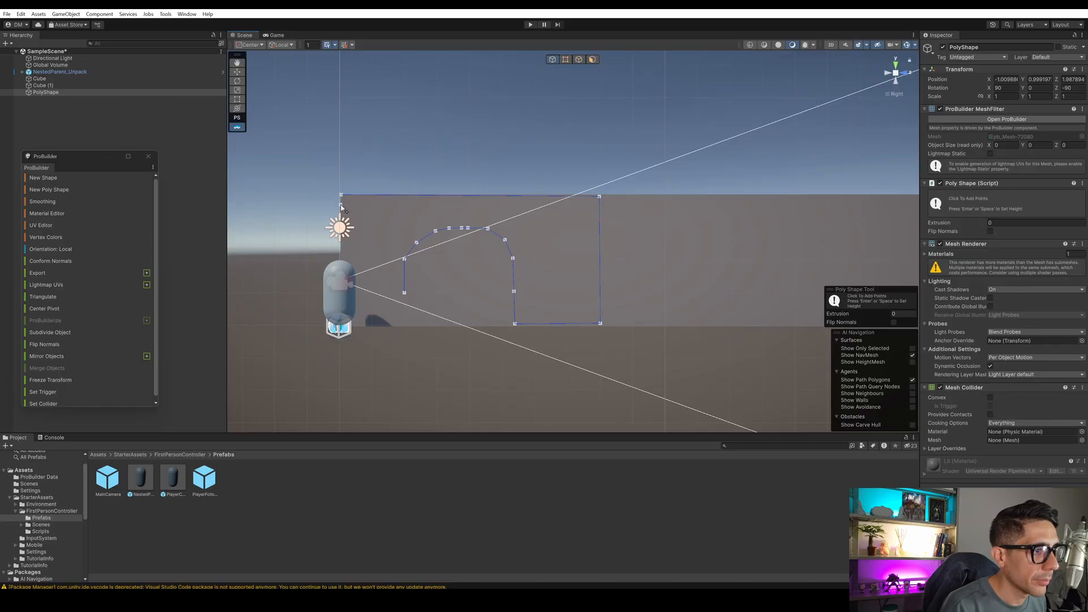
{"action": "left_click", "coordinate": [341, 325]}
{"action": "left_click", "coordinate": [406, 324]}
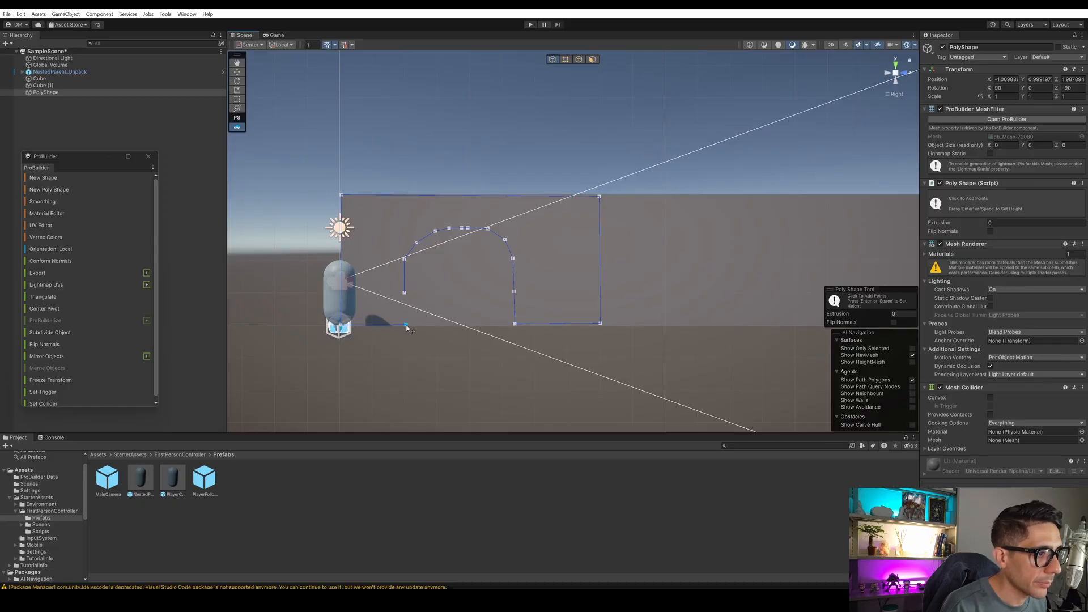
{"action": "left_click", "coordinate": [405, 293]}
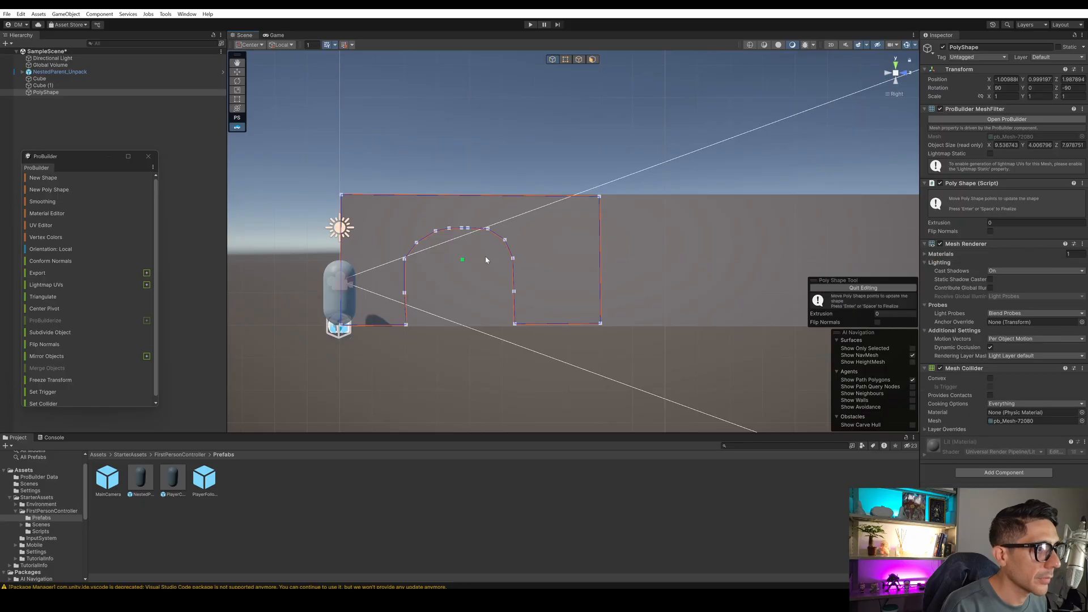
Adjust the outline's arch base points and outer corners to line up with the ground line and the wall's upper edge.
{"action": "left_click_drag", "start_coordinate": [407, 328], "coordinate": [407, 326]}
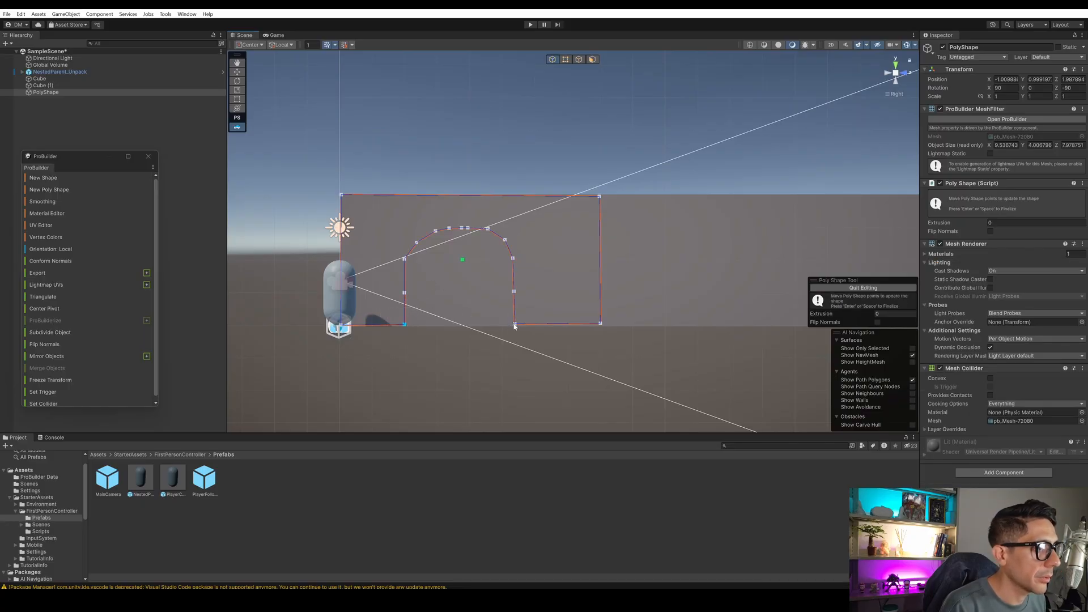
{"action": "left_click_drag", "start_coordinate": [600, 324], "coordinate": [601, 327]}
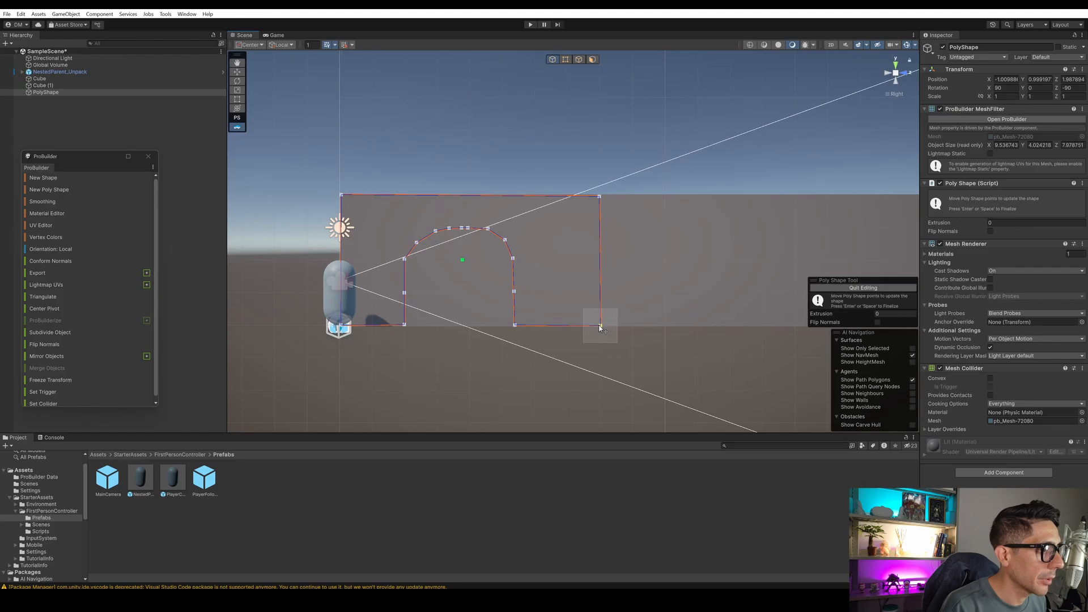
{"action": "left_click", "coordinate": [600, 198]}
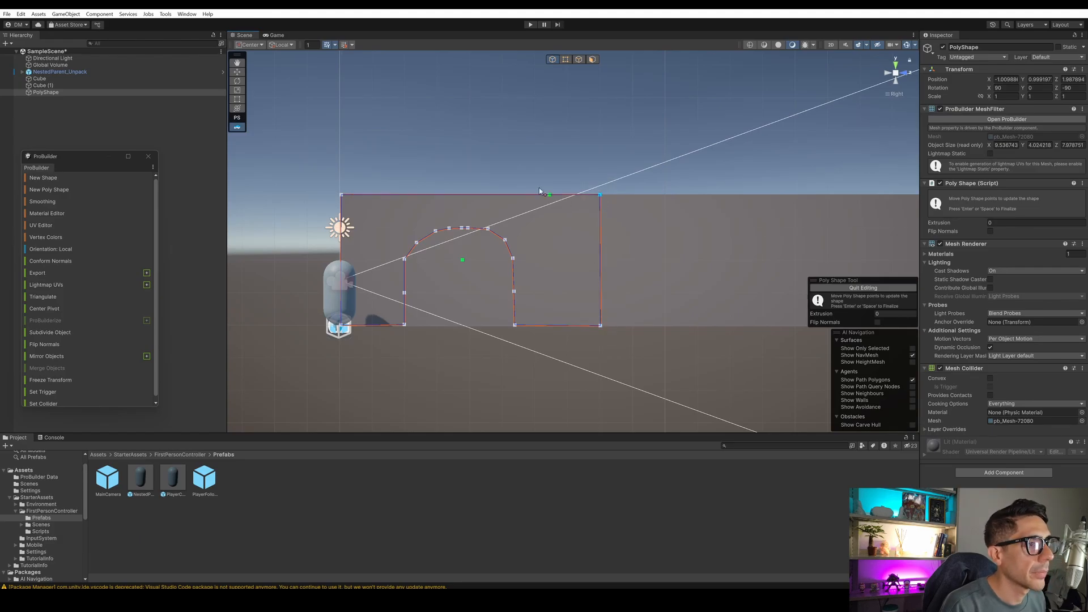
View the shape from the back and extrude the arched outline to 11.08.
{"action": "left_click", "coordinate": [889, 77]}
{"action": "left_click", "coordinate": [876, 314]}
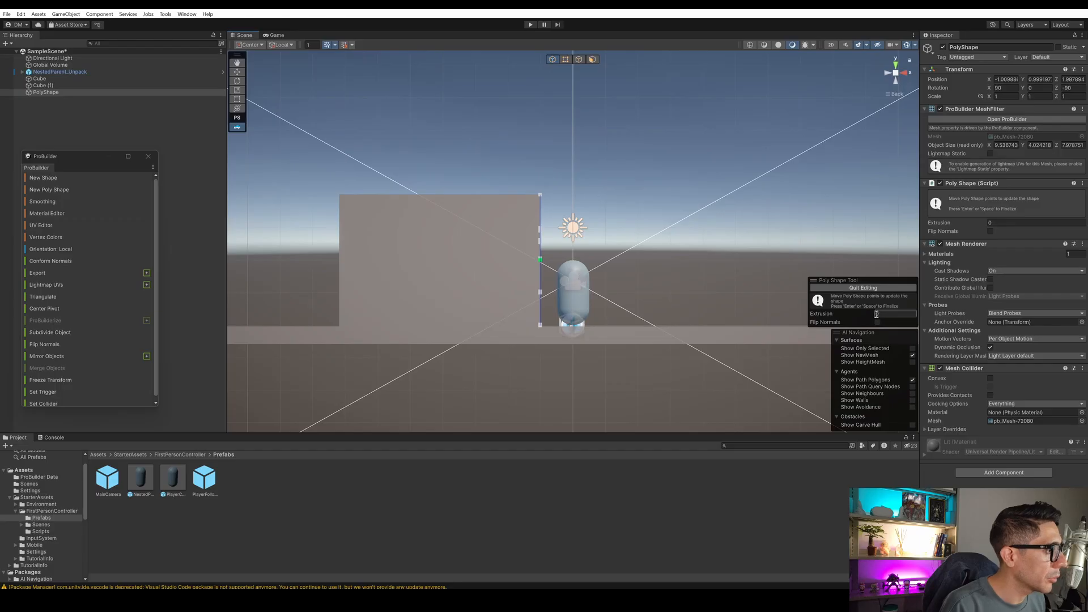
{"action": "left_click_drag", "start_coordinate": [876, 315], "coordinate": [997, 308]}
{"action": "middle_click_drag", "start_coordinate": [735, 238], "coordinate": [561, 255]}
{"action": "scroll", "coordinate": [561, 255], "scroll_direction": "down", "scroll_amount": 5}
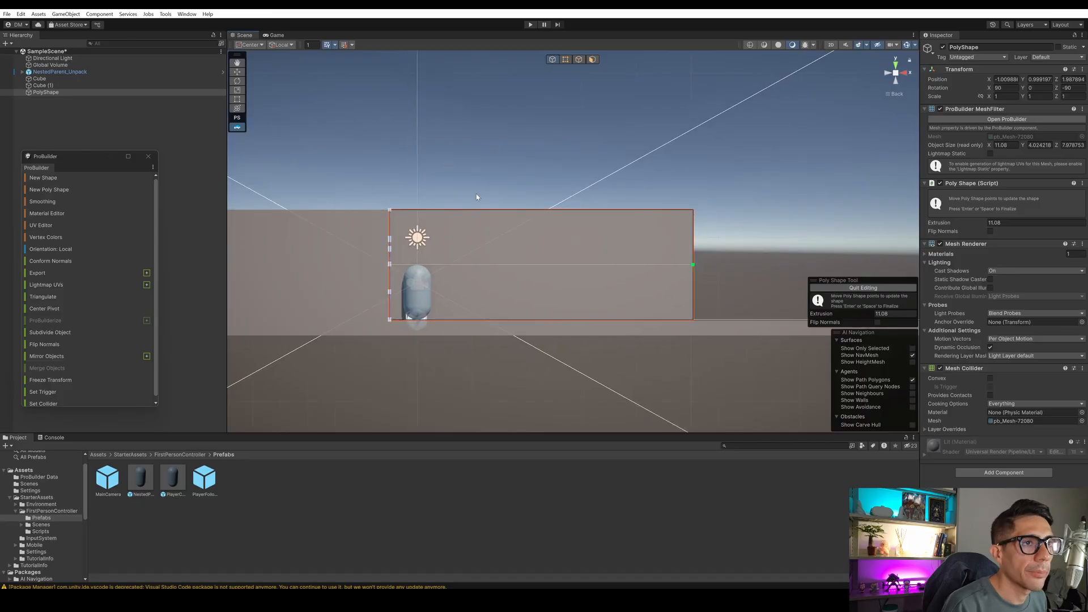
Move the arched block away from the existing building to X 1.9, opening an alley, and check the player's view.
{"action": "left_click", "coordinate": [237, 72]}
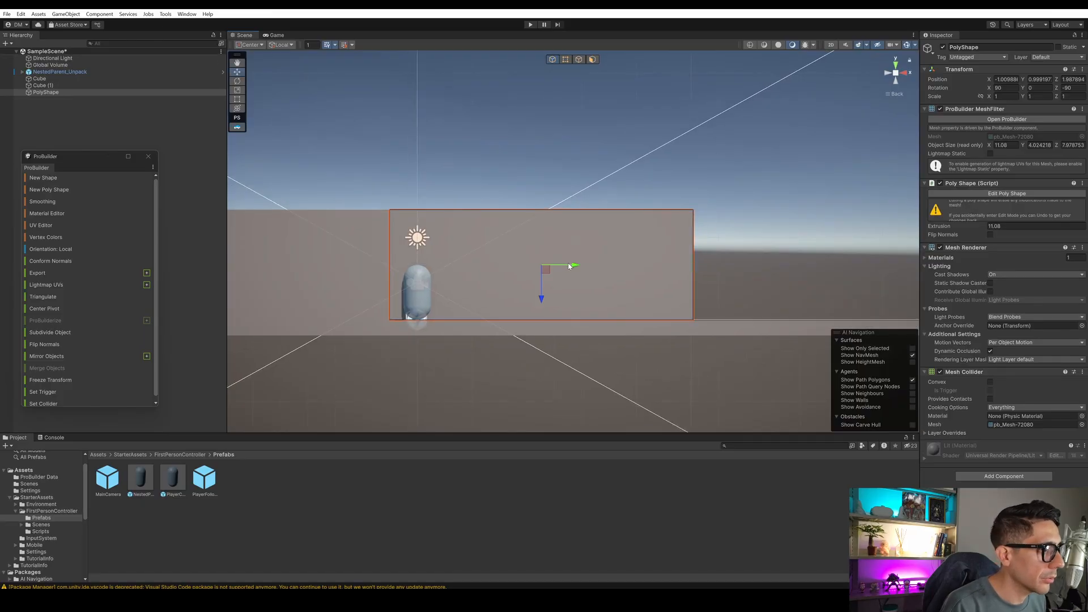
{"action": "left_click_drag", "start_coordinate": [570, 266], "coordinate": [649, 265]}
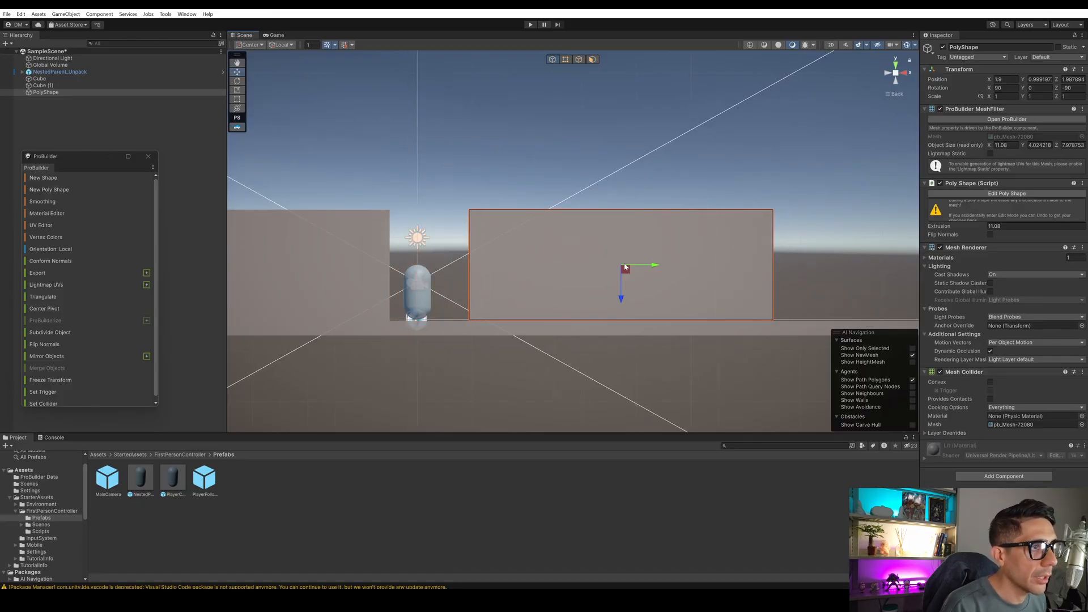
{"action": "left_click", "coordinate": [275, 35]}
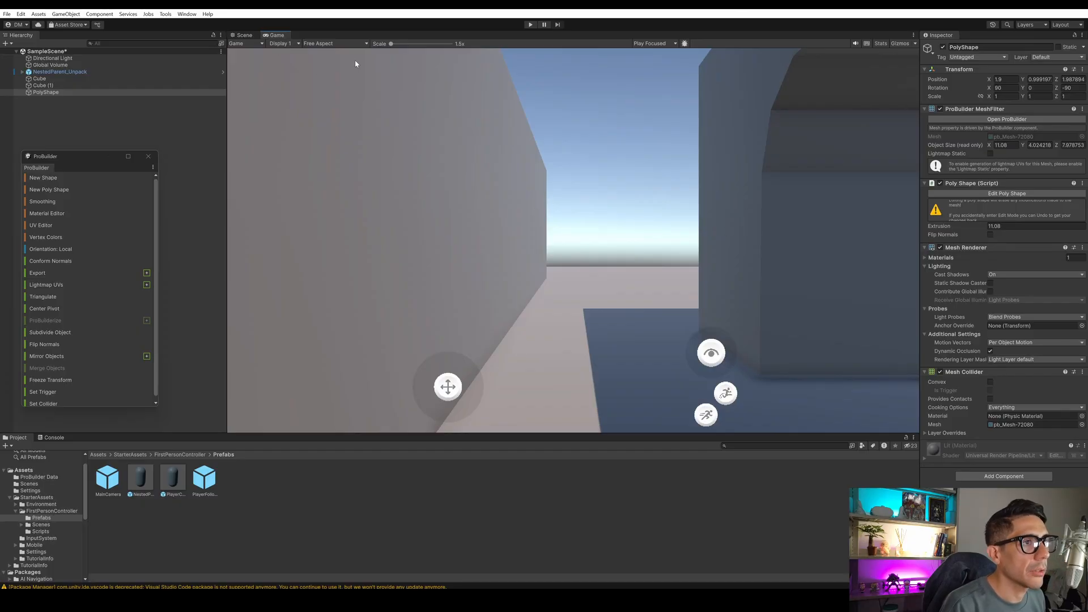
{"action": "left_click", "coordinate": [245, 35]}
{"action": "left_click", "coordinate": [546, 257]}
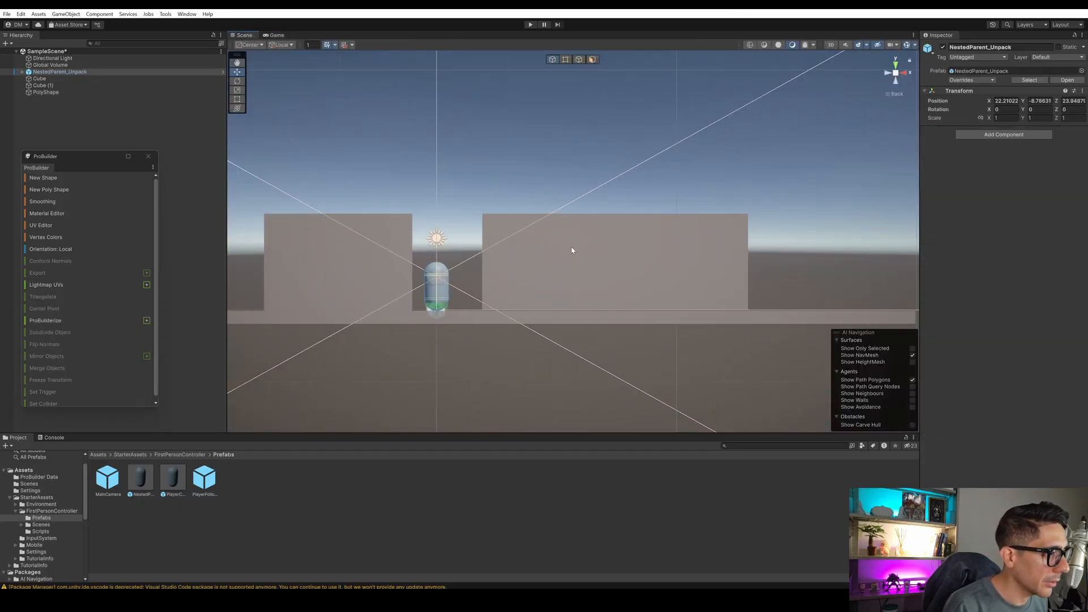
Widen the alley by moving the arched block to X 2.99 and Cube (1) to X -2.01, and run a brief play test.
{"action": "left_click", "coordinate": [563, 249]}
{"action": "left_click_drag", "start_coordinate": [645, 265], "coordinate": [671, 266]}
{"action": "left_click", "coordinate": [366, 258]}
{"action": "left_click_drag", "start_coordinate": [368, 266], "coordinate": [345, 266]}
{"action": "key", "text": "ctrl+p"}
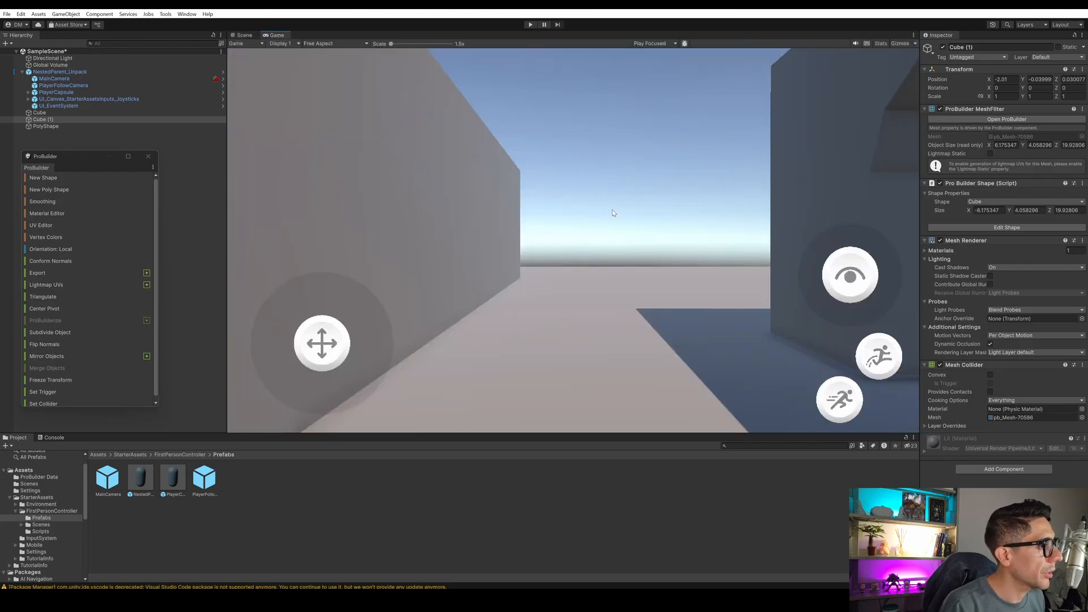
{"action": "key", "text": "ctrl+p"}
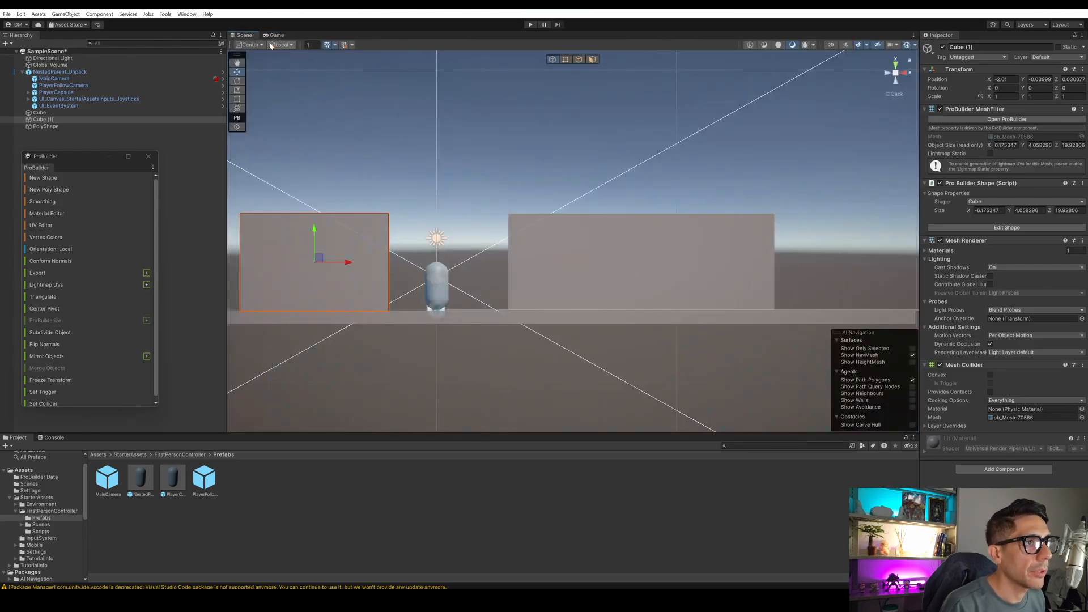
Duplicate the arched block in place and try shifting the copy lengthwise from the side view, undoing only the move.
{"action": "left_click", "coordinate": [909, 74]}
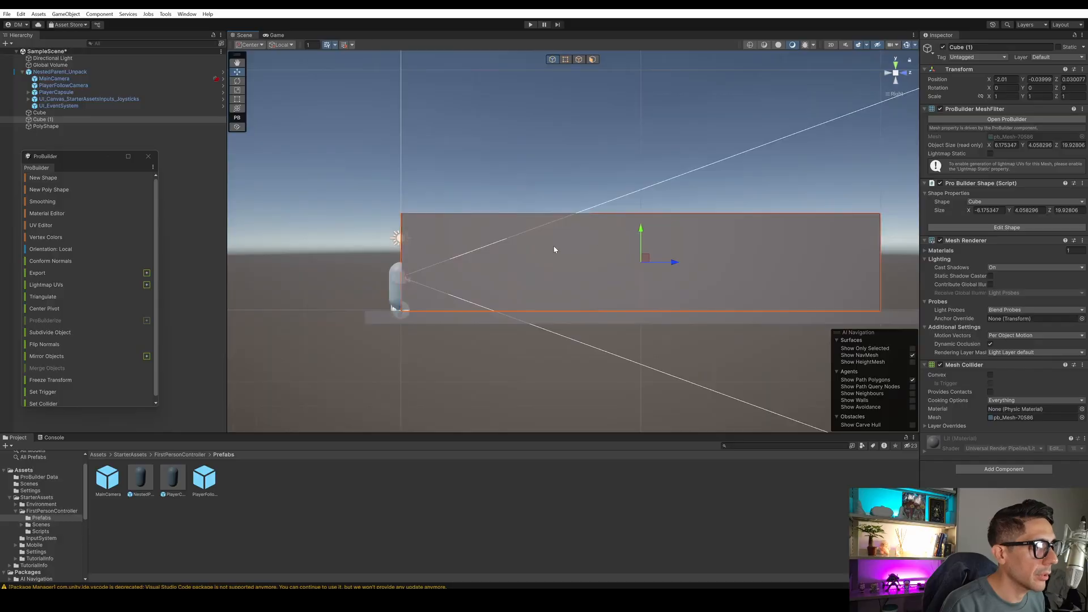
{"action": "left_click", "coordinate": [566, 227]}
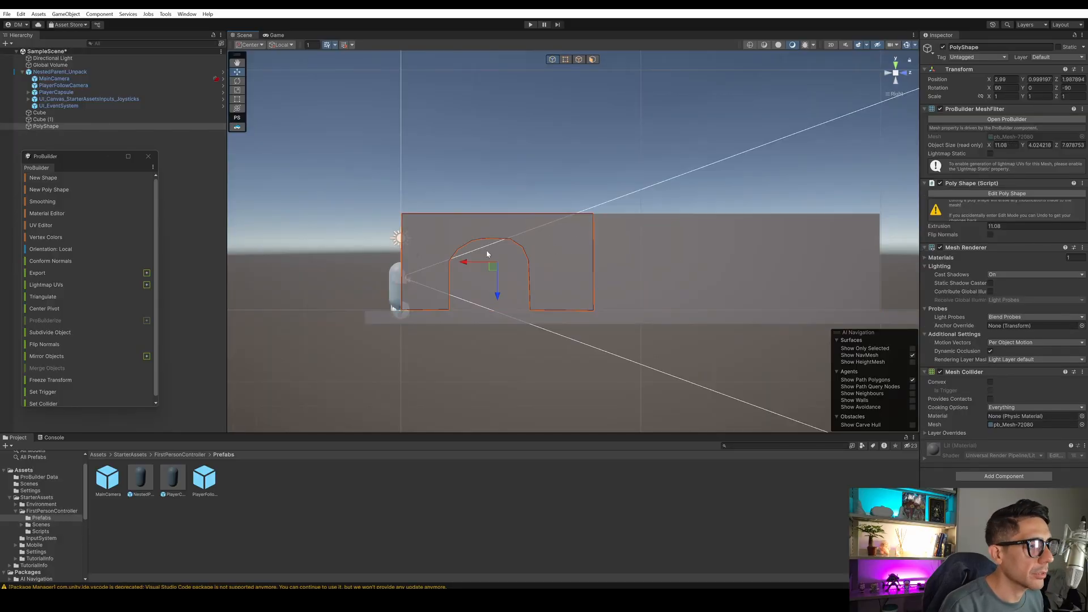
{"action": "key", "text": "ctrl+d"}
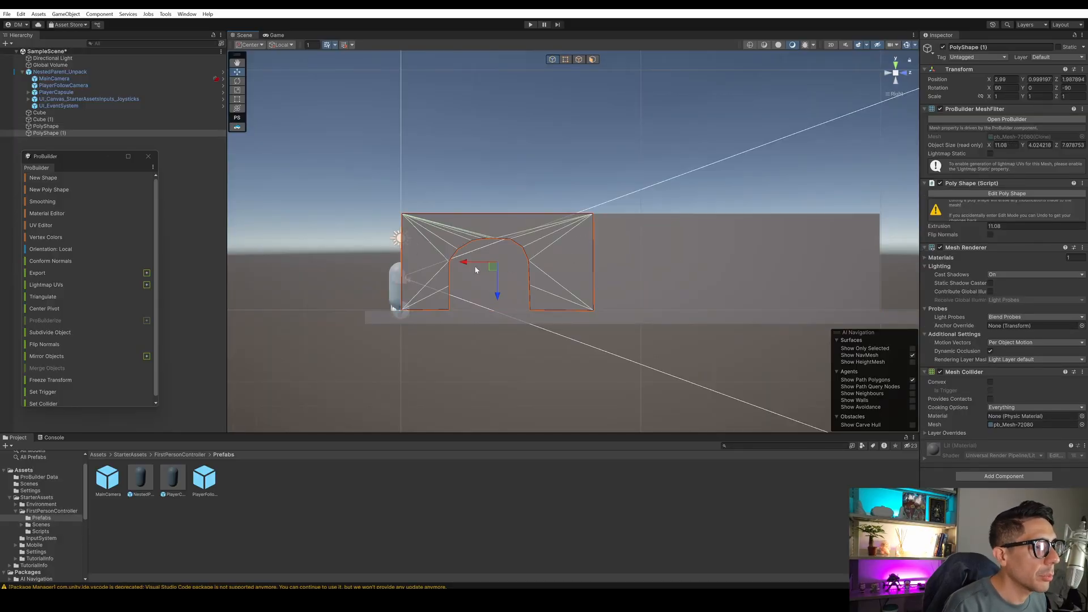
{"action": "left_click_drag", "start_coordinate": [460, 262], "coordinate": [512, 262]}
{"action": "key", "text": "ctrl+z"}
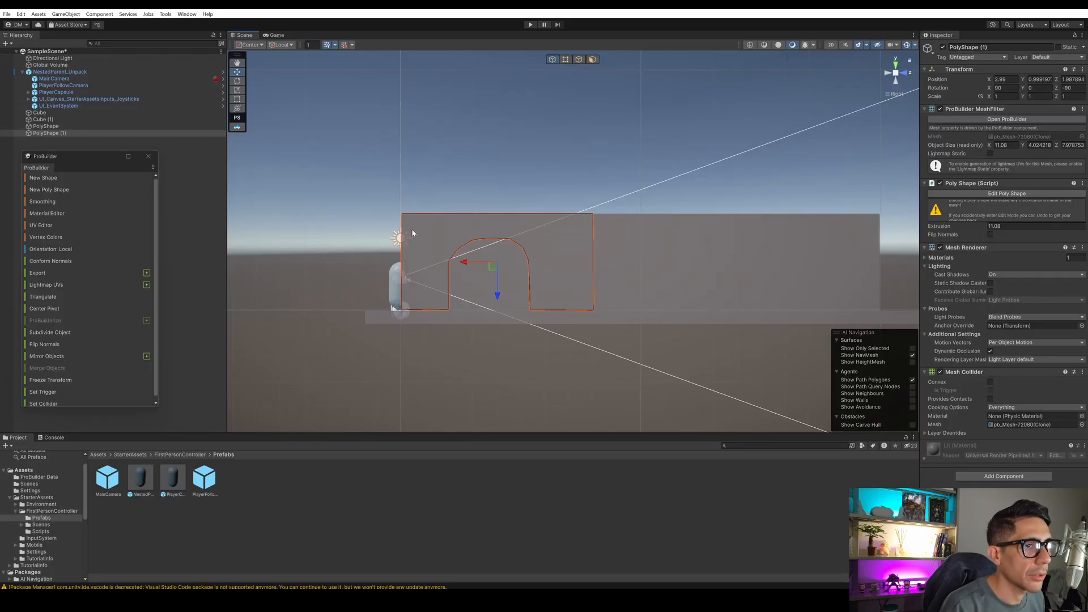
{"action": "left_click", "coordinate": [192, 169]}
{"action": "left_click", "coordinate": [447, 231]}
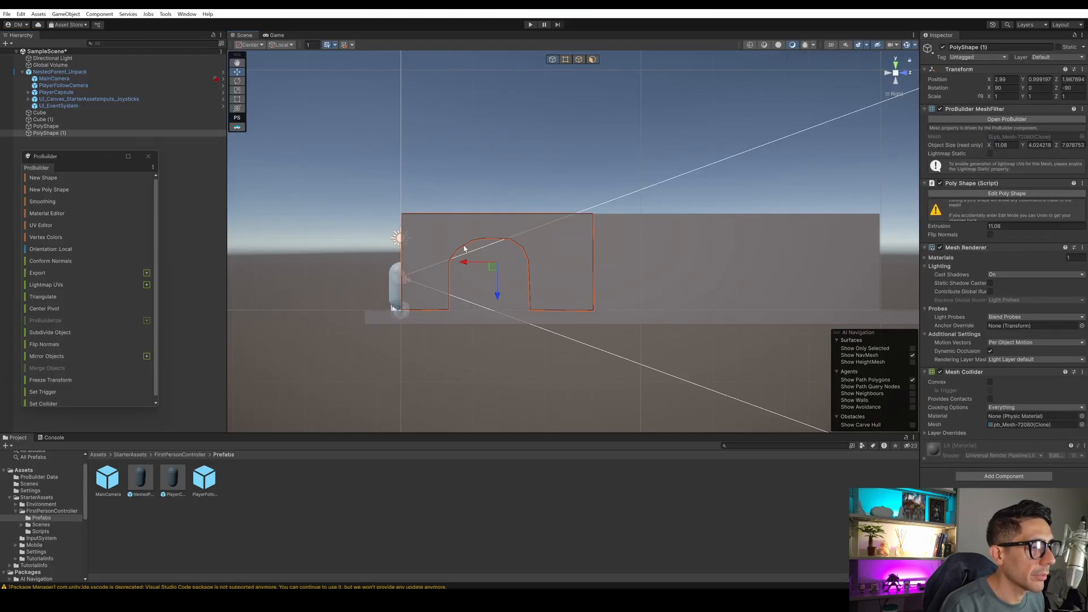
Duplicate PolyShape (1) and move the copy along Z so it continues the arched wall behind the first block.
{"action": "left_click_drag", "start_coordinate": [465, 249], "coordinate": [603, 288], "text": "alt"}
{"action": "left_click", "coordinate": [48, 129]}
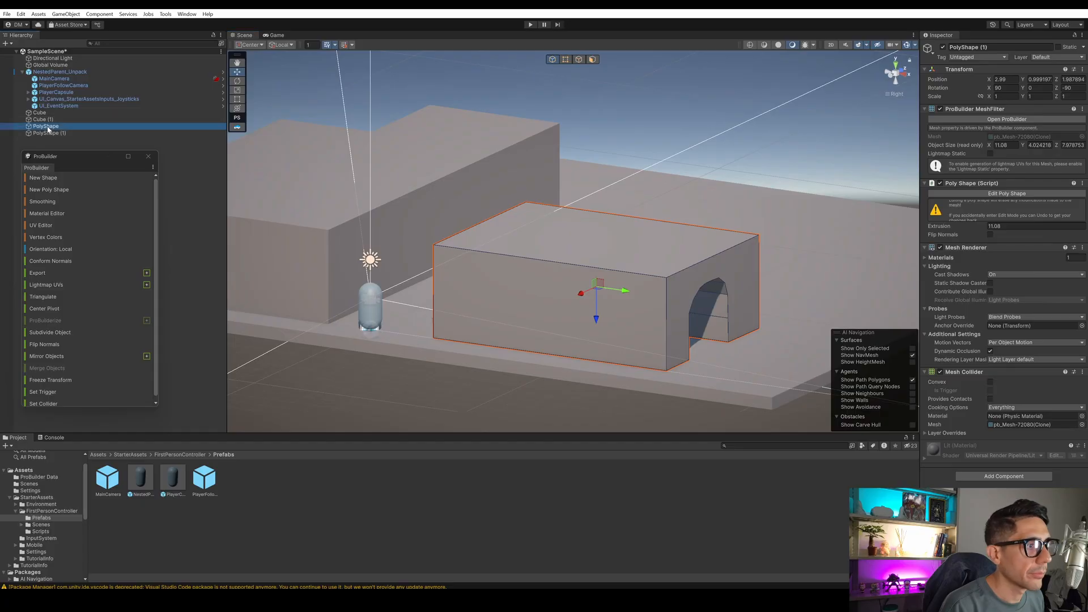
{"action": "right_click", "coordinate": [57, 134]}
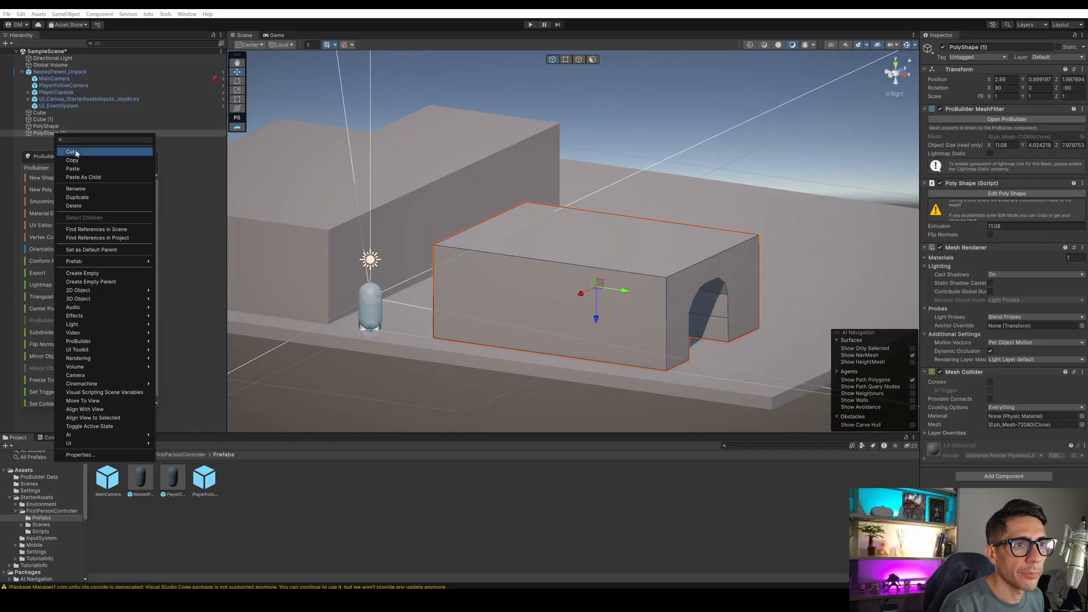
{"action": "left_click", "coordinate": [77, 198]}
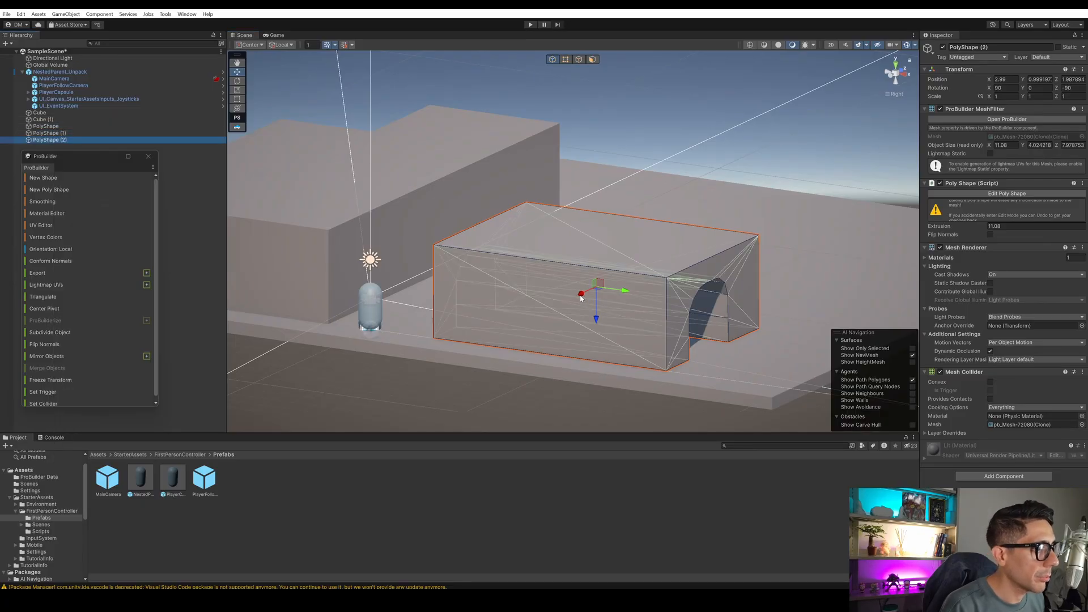
{"action": "left_click_drag", "start_coordinate": [614, 291], "coordinate": [661, 248]}
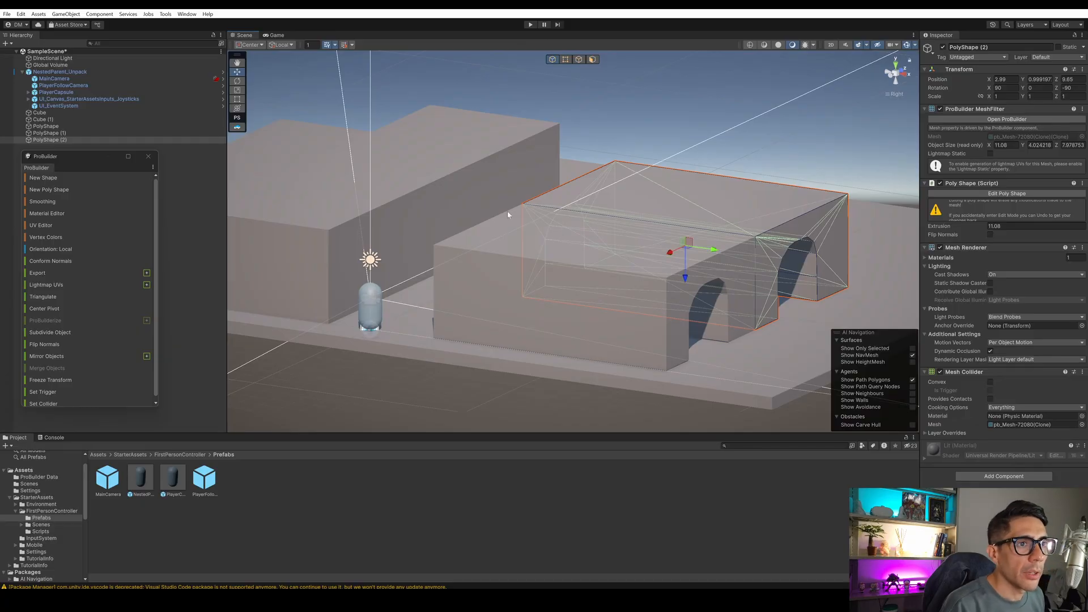
Duplicate PolyShape (2) and move the copy farther along Z to add a third arched section at the row's end.
{"action": "right_click", "coordinate": [69, 142]}
{"action": "left_click", "coordinate": [96, 202]}
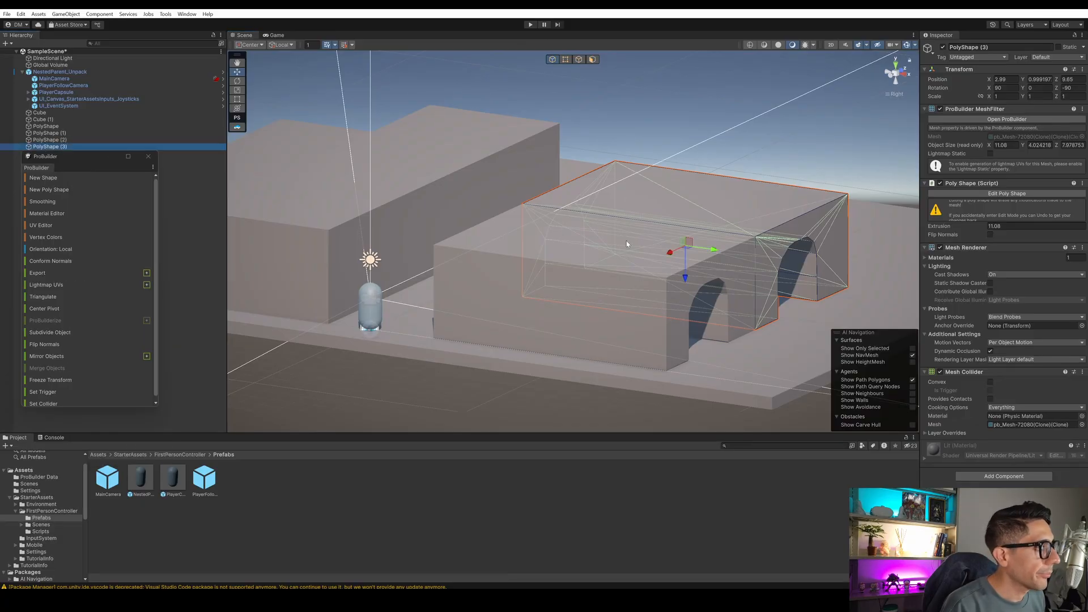
{"action": "left_click_drag", "start_coordinate": [664, 259], "coordinate": [747, 216]}
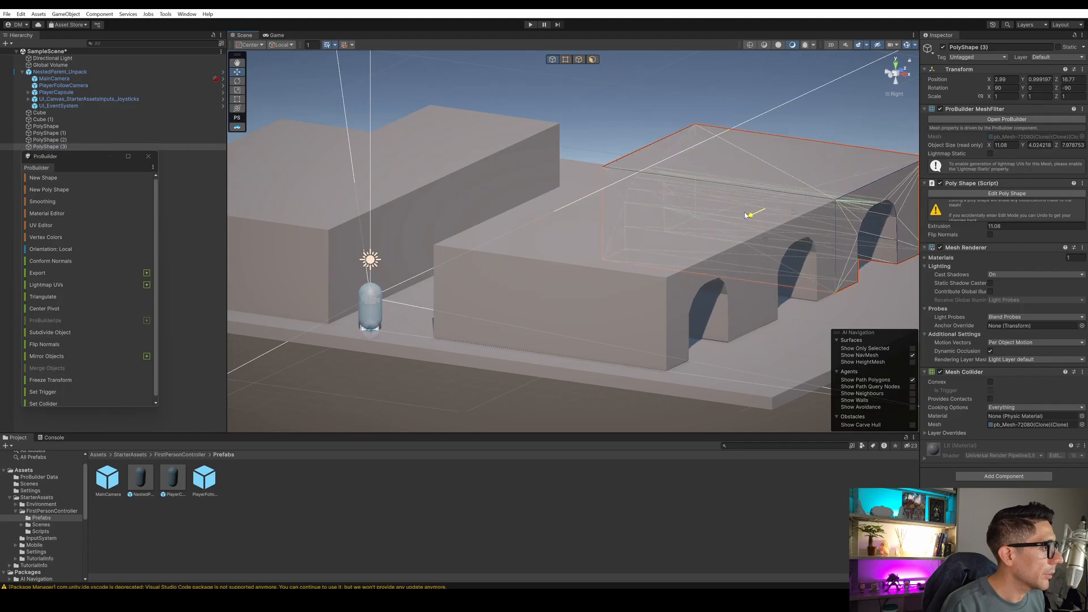
Inspect the row of three arches from the alley entrance and from the player's camera.
{"action": "left_click", "coordinate": [675, 131]}
{"action": "right_click_drag", "start_coordinate": [461, 207], "coordinate": [573, 195]}
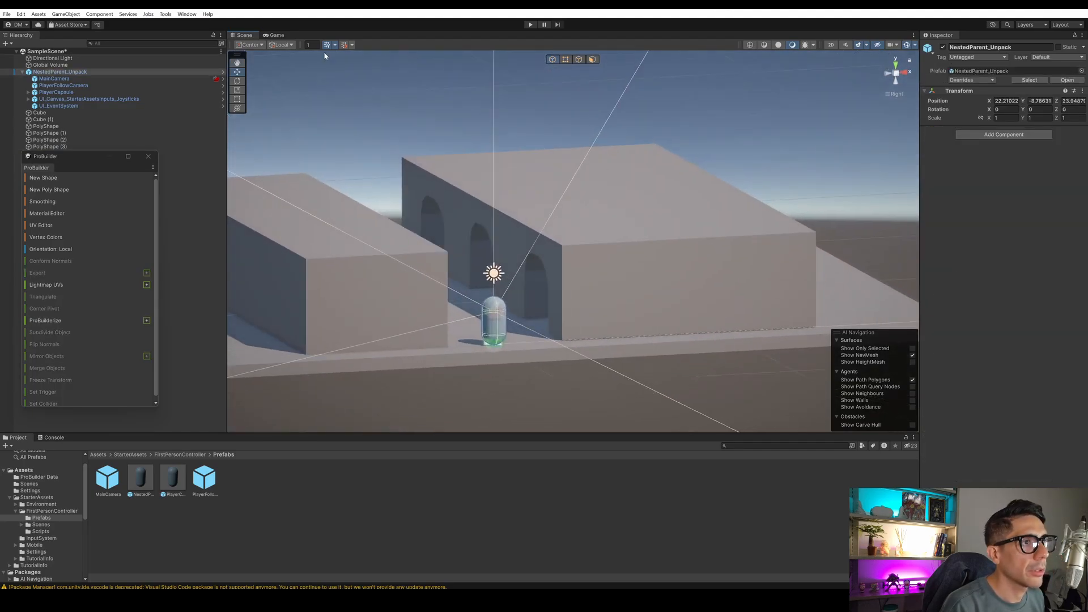
{"action": "left_click", "coordinate": [275, 35]}
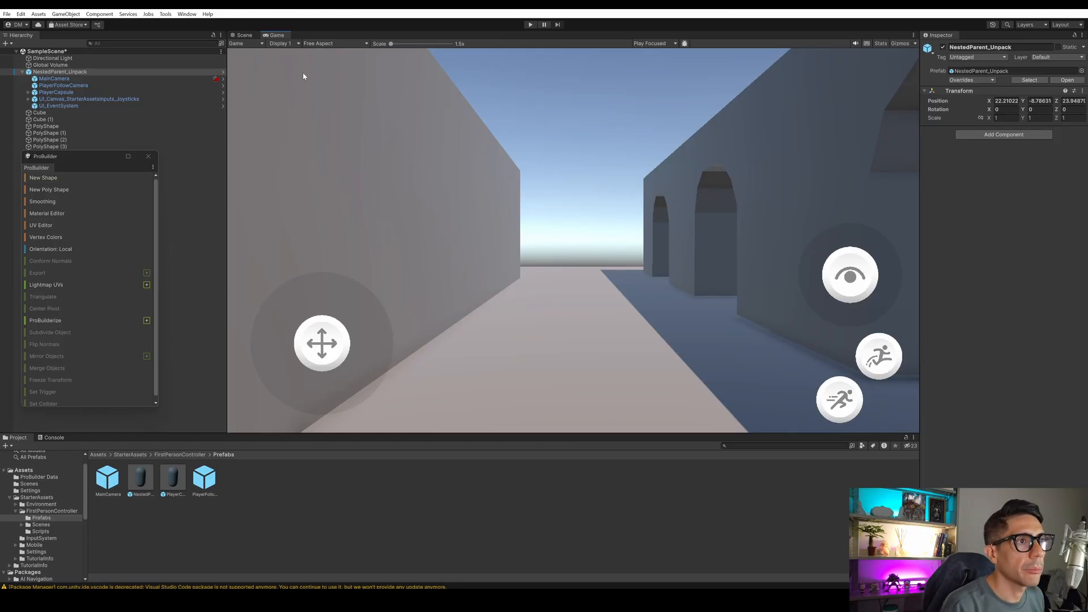
{"action": "left_click", "coordinate": [244, 35]}
Activate the Rect tool for the plain building block Cube (1), and select the first arched block, PolyShape, for resizing.
{"action": "left_click_drag", "start_coordinate": [743, 225], "coordinate": [508, 226], "text": "alt"}
{"action": "left_click_drag", "start_coordinate": [709, 256], "coordinate": [678, 175], "text": "alt"}
{"action": "left_click", "coordinate": [678, 176]}
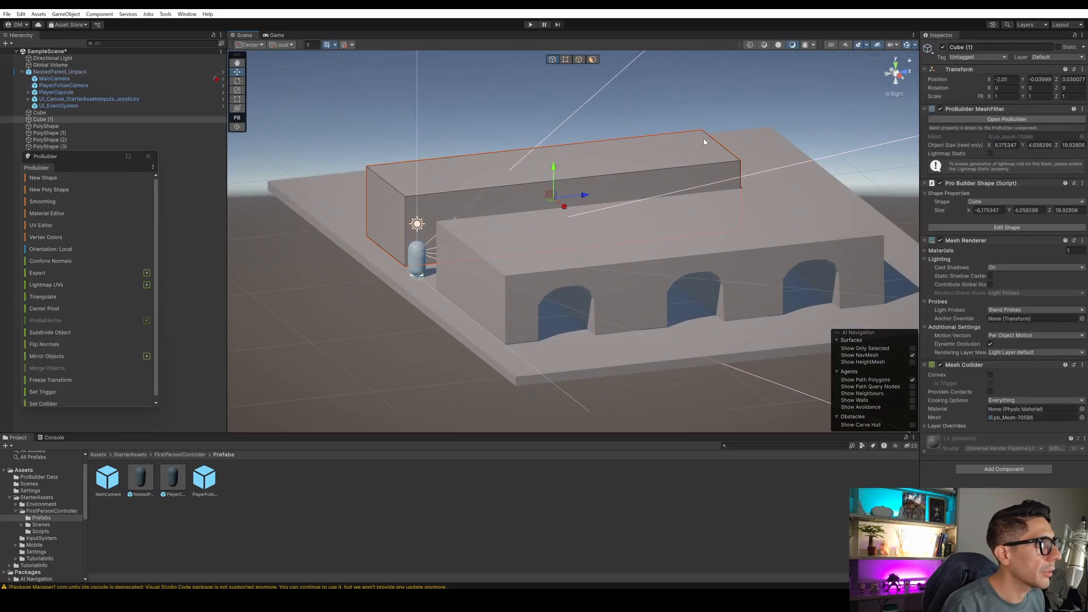
{"action": "left_click", "coordinate": [237, 100]}
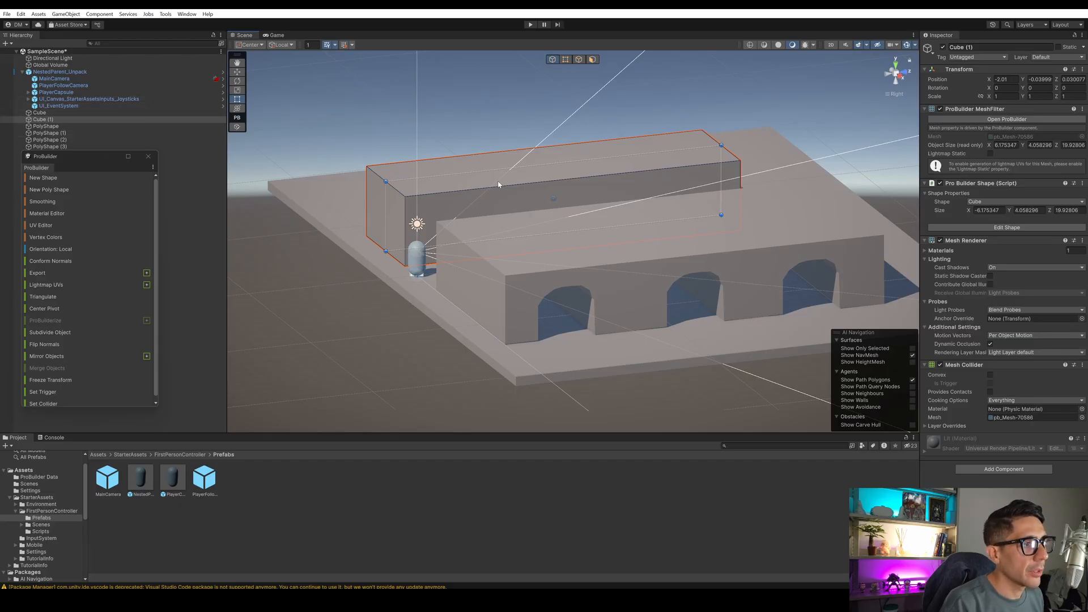
{"action": "left_click", "coordinate": [409, 172]}
{"action": "left_click", "coordinate": [447, 179]}
{"action": "left_click", "coordinate": [450, 179]}
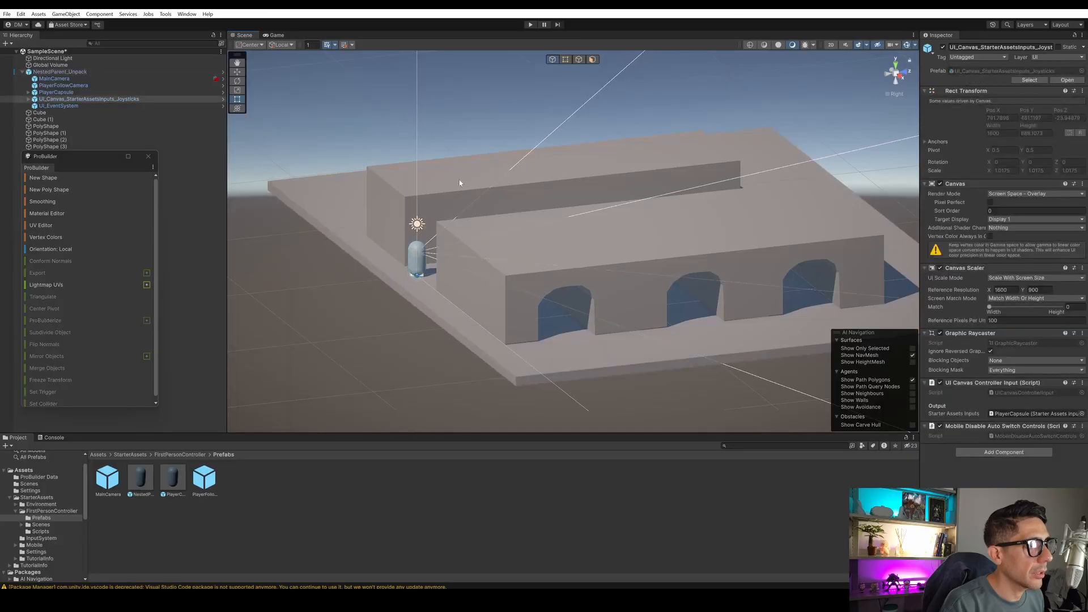
{"action": "left_click", "coordinate": [43, 113]}
{"action": "left_click", "coordinate": [53, 126]}
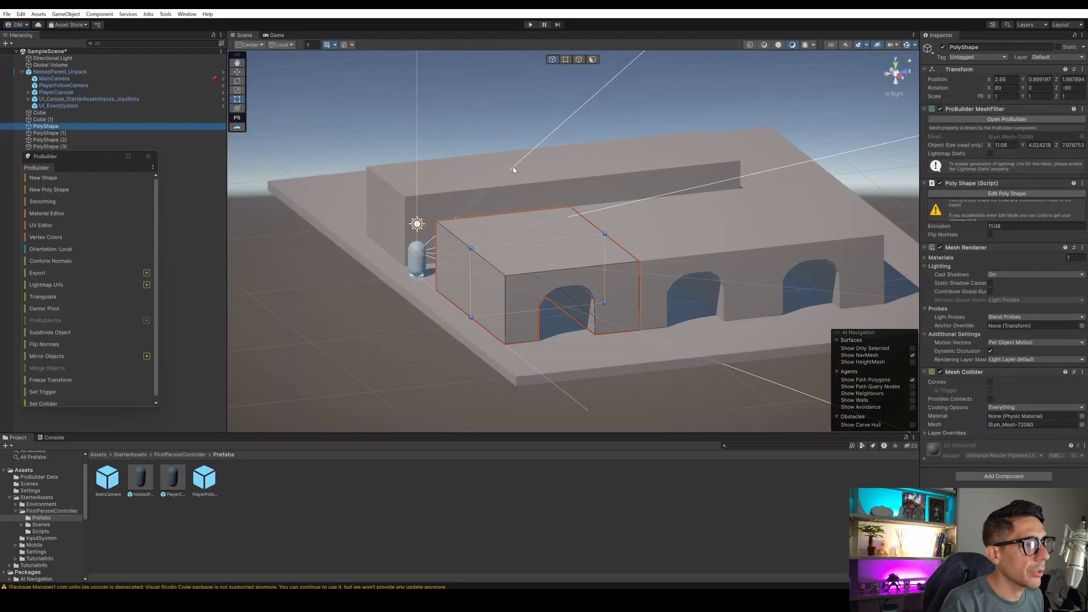
Try moving an upper corner point of PolyShape in poly shape editing, undo the move and finish editing.
{"action": "left_click", "coordinate": [1012, 194]}
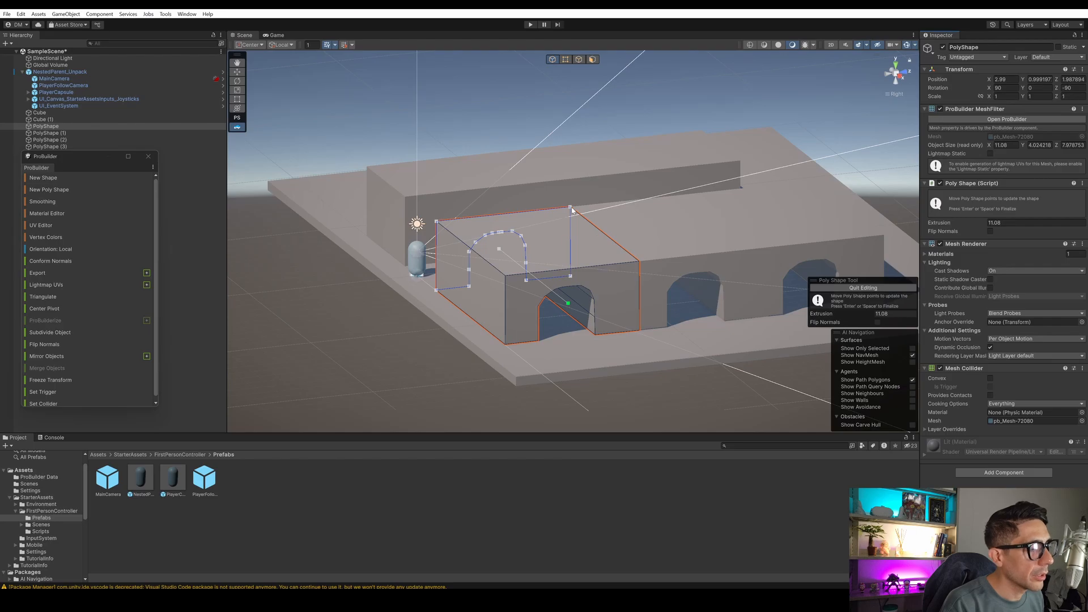
{"action": "left_click_drag", "start_coordinate": [572, 207], "coordinate": [528, 251]}
{"action": "key", "text": "ctrl+z"}
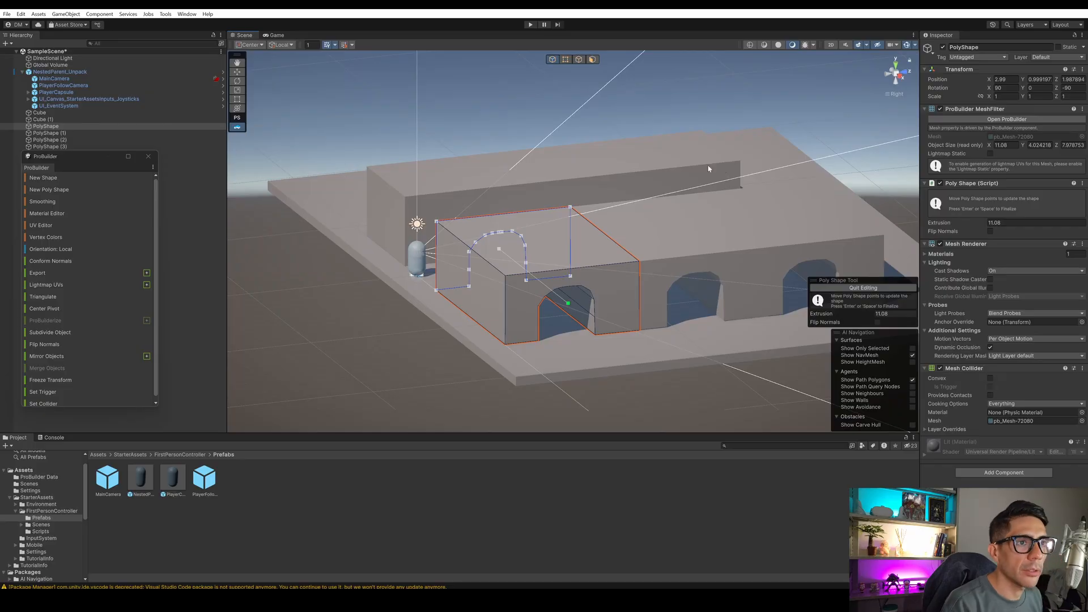
{"action": "key", "text": "Return"}
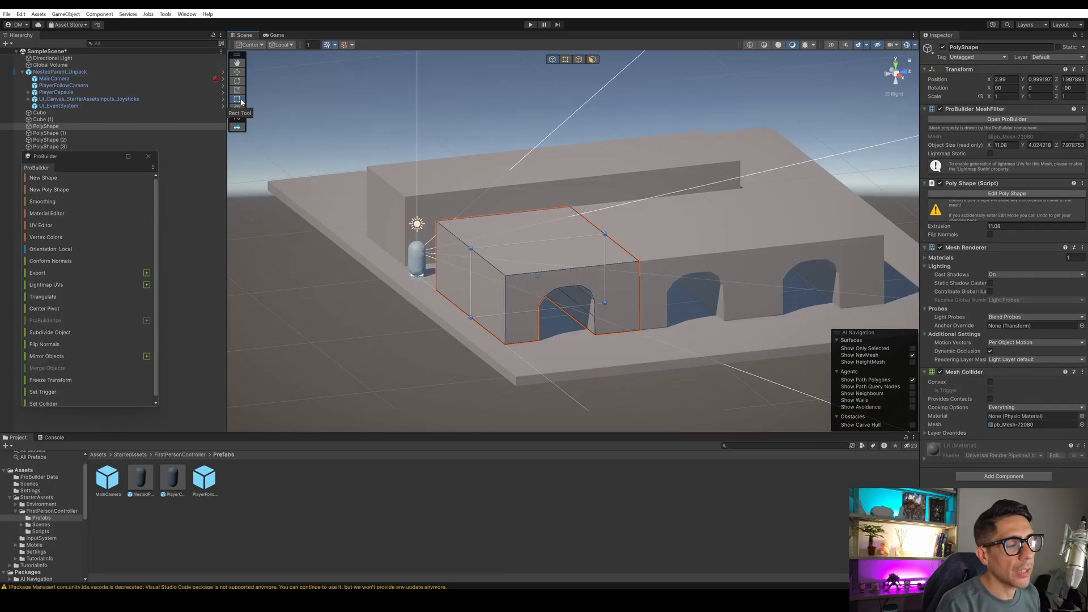
Shift the ProBuilder window clear of the object list and compare the player's camera view with the reference sketch.
{"action": "left_click_drag", "start_coordinate": [97, 159], "coordinate": [154, 167]}
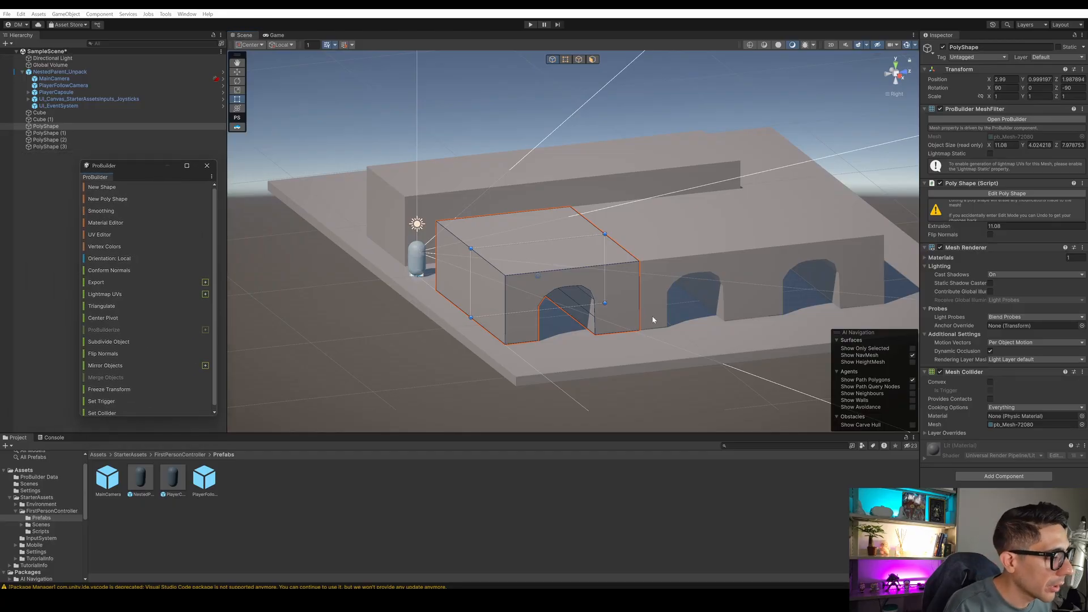
{"action": "left_click", "coordinate": [670, 380]}
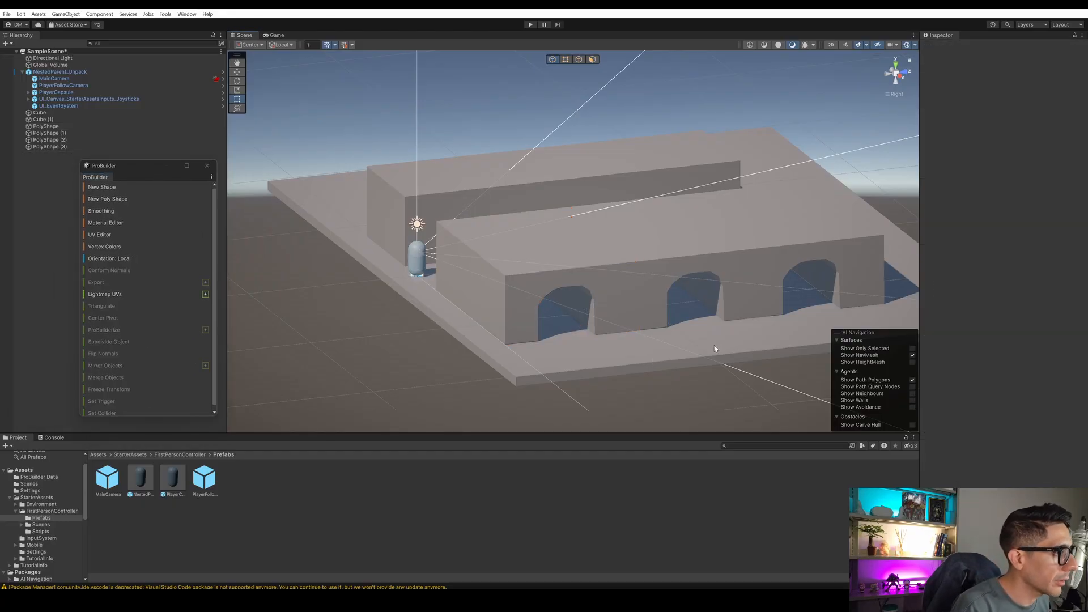
{"action": "left_click", "coordinate": [817, 262]}
{"action": "left_click", "coordinate": [299, 343]}
{"action": "left_click_drag", "start_coordinate": [346, 318], "coordinate": [526, 327], "text": "alt"}
{"action": "left_click", "coordinate": [276, 35]}
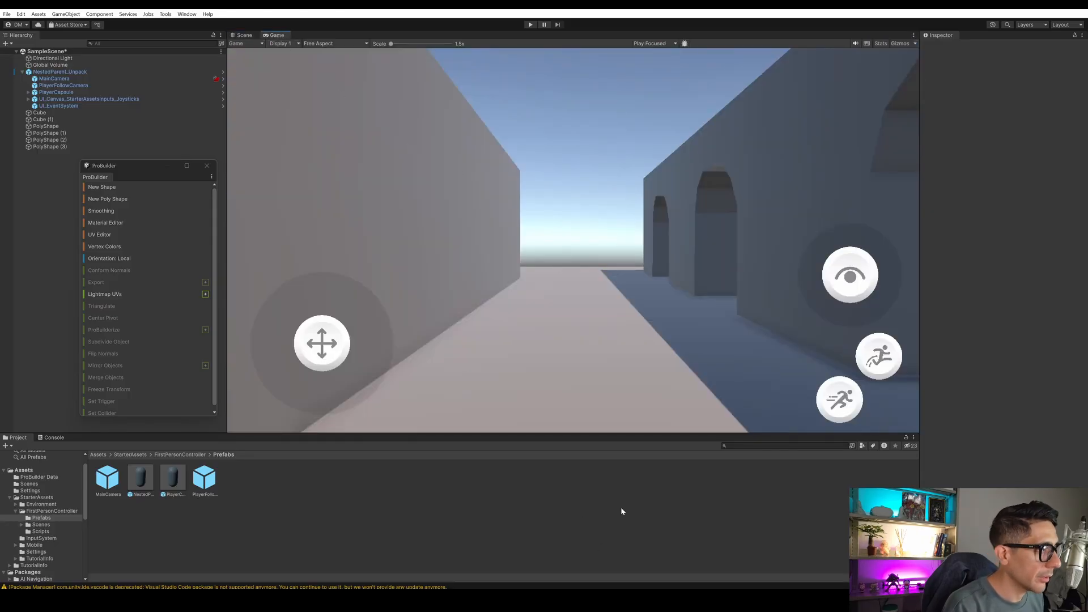
{"action": "left_click", "coordinate": [1056, 9]}
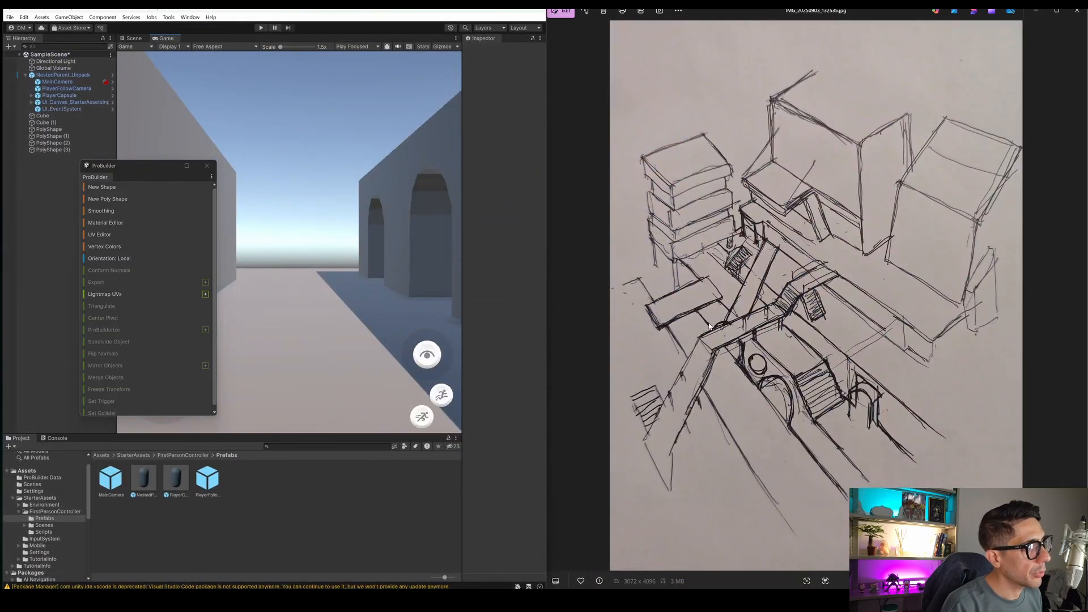
{"action": "double_click", "coordinate": [521, 12]}
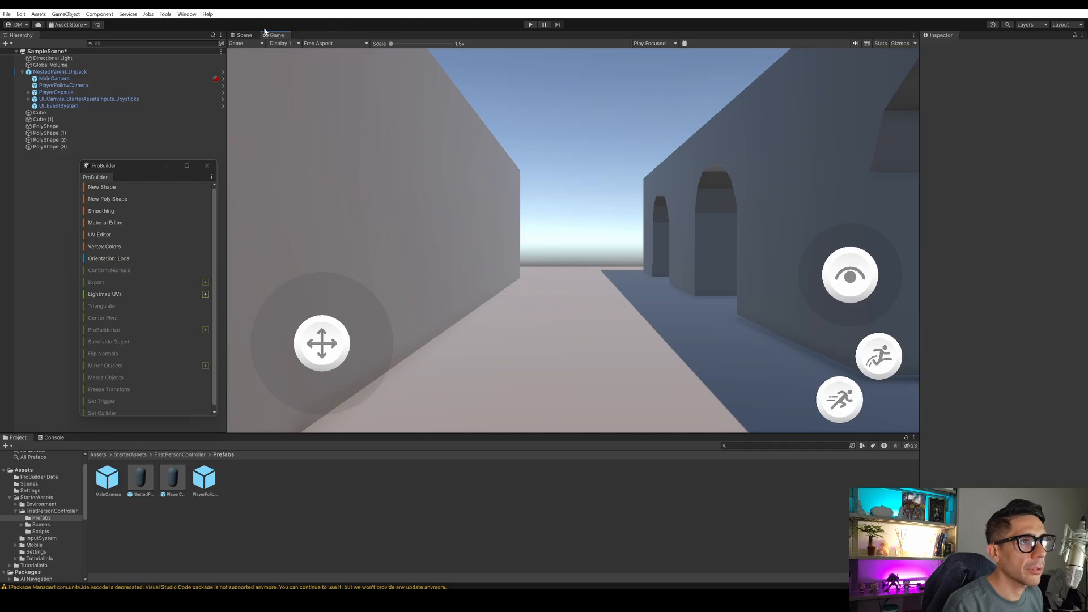
Stretch the plain building Cube (1) along Z from the top view to a length of about 26.5 units.
{"action": "left_click", "coordinate": [243, 35]}
{"action": "left_click", "coordinate": [400, 237]}
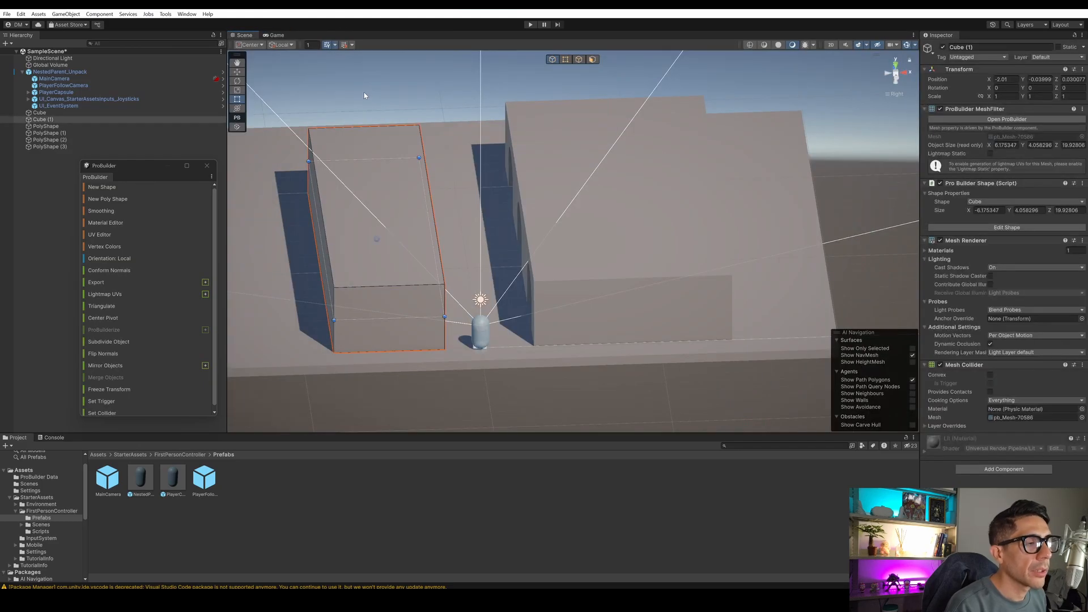
{"action": "left_click", "coordinate": [895, 62]}
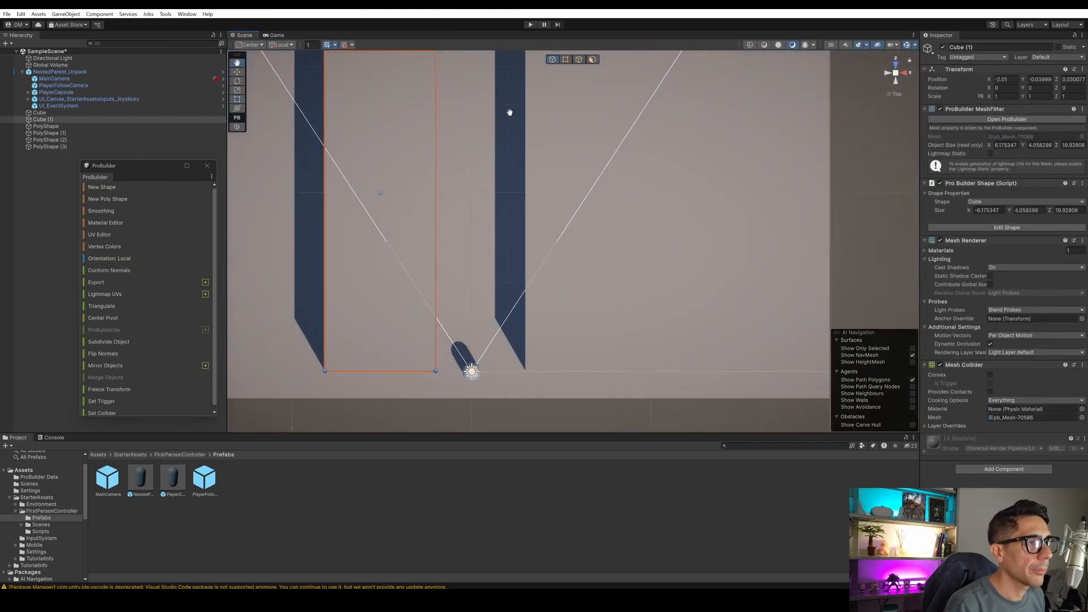
{"action": "scroll", "coordinate": [444, 127], "scroll_direction": "down", "scroll_amount": 3}
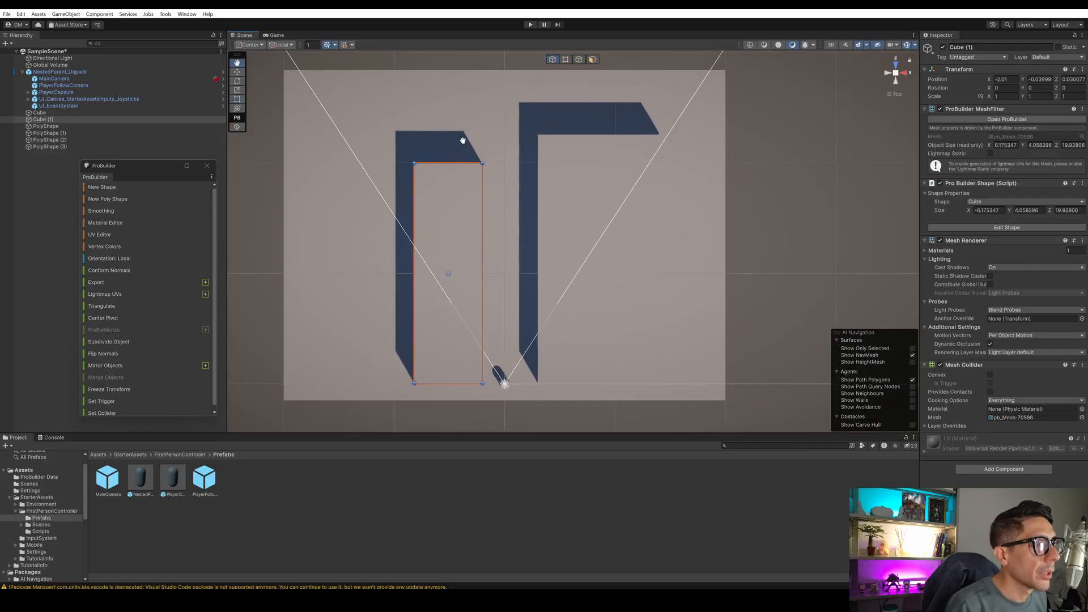
{"action": "left_click_drag", "start_coordinate": [482, 162], "coordinate": [483, 91]}
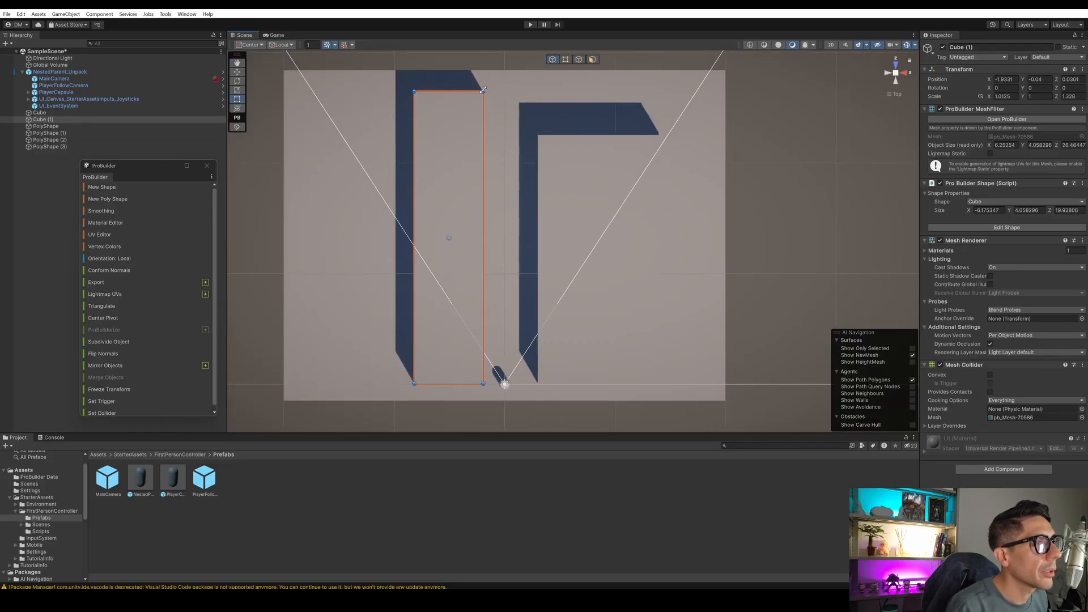
Resize PolyShape, PolyShape (2) and PolyShape (3) together, each about 9.7 wide and 9.4 long, extending the arched row toward the far end.
{"action": "left_click", "coordinate": [606, 158]}
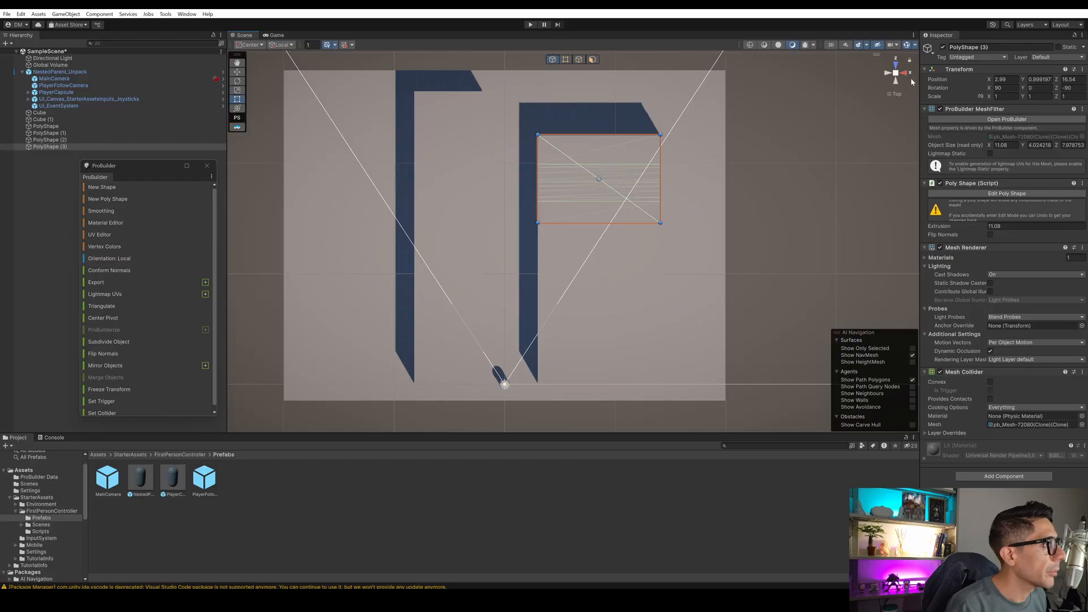
{"action": "left_click_drag", "start_coordinate": [839, 215], "coordinate": [693, 200], "text": "alt"}
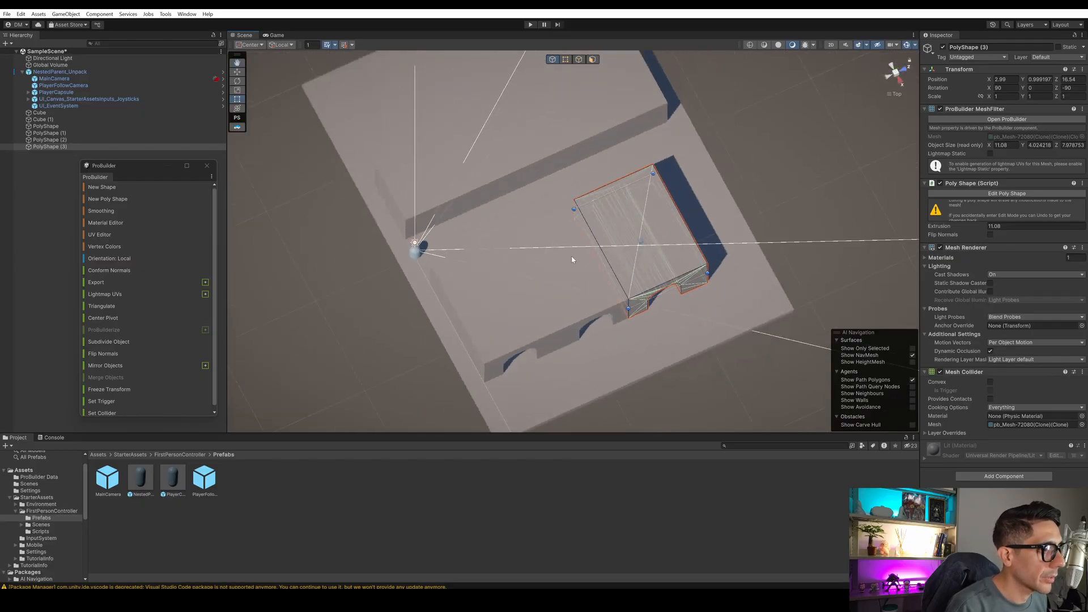
{"action": "left_click", "coordinate": [516, 284], "text": "shift"}
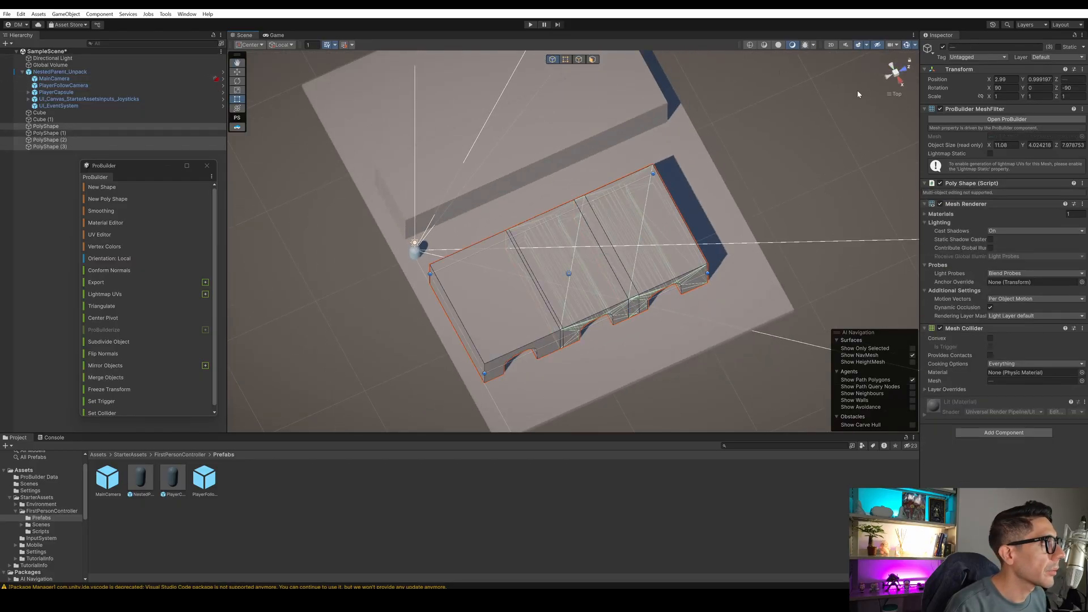
{"action": "left_click", "coordinate": [896, 74]}
{"action": "left_click", "coordinate": [896, 74]}
{"action": "left_click", "coordinate": [896, 72]}
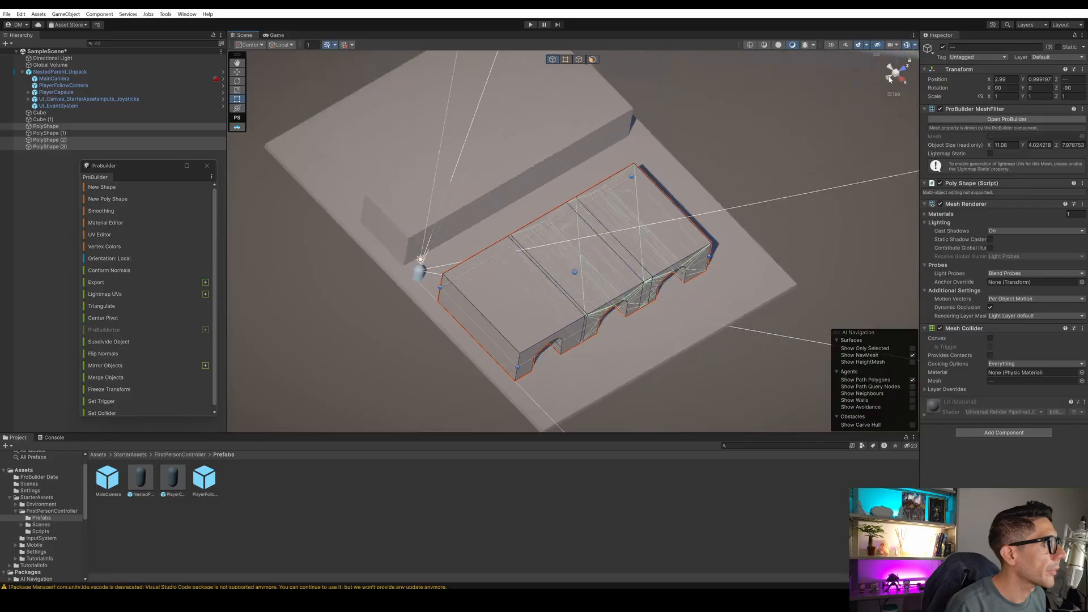
{"action": "left_click", "coordinate": [896, 64]}
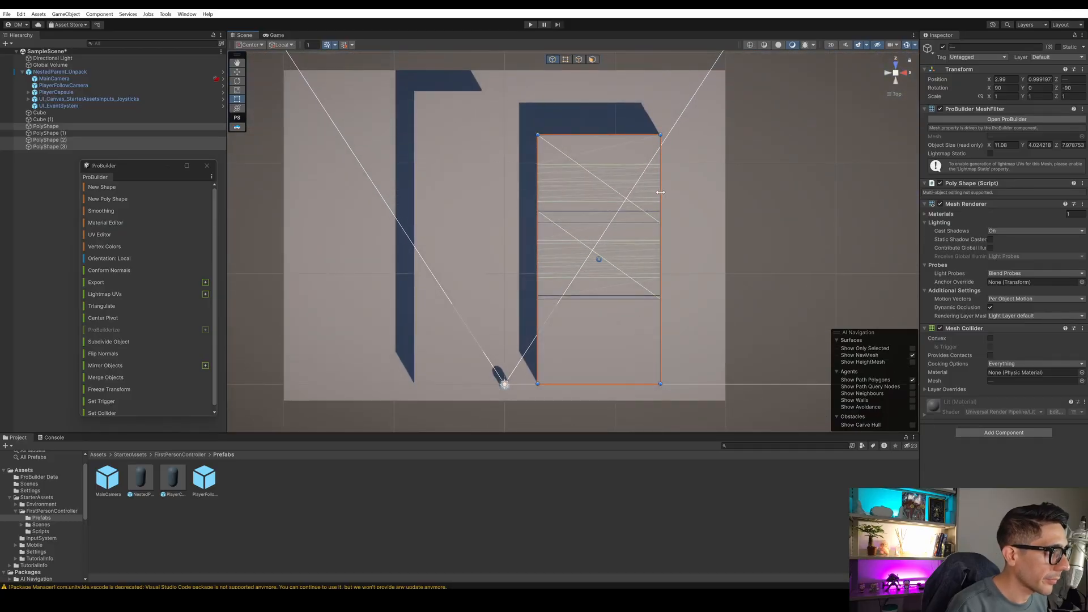
{"action": "left_click_drag", "start_coordinate": [661, 192], "coordinate": [616, 90]}
{"action": "right_click_drag", "start_coordinate": [833, 134], "coordinate": [809, 124]}
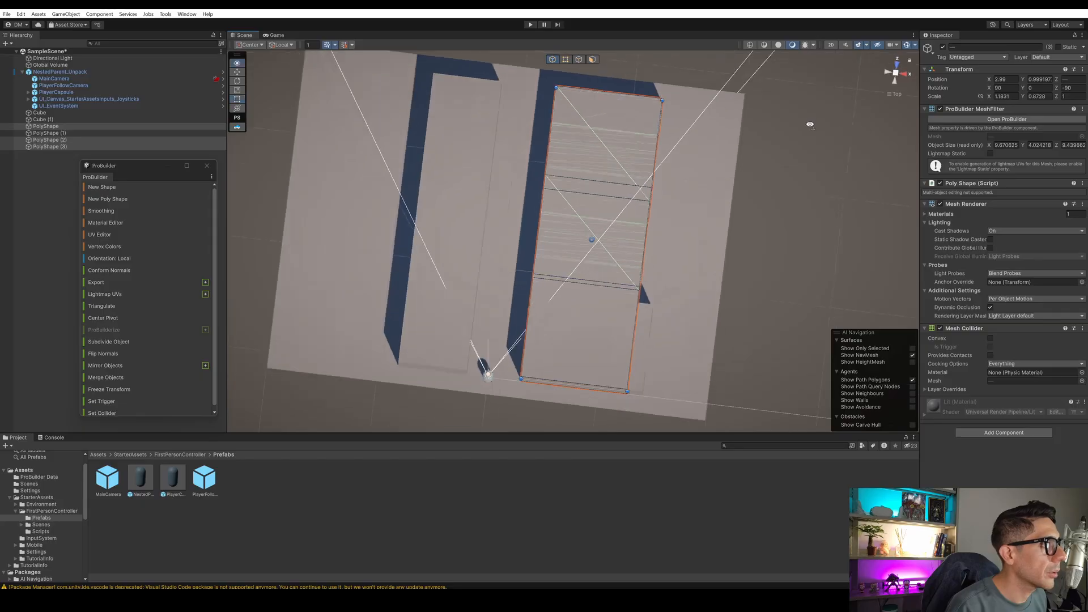
{"action": "left_click_drag", "start_coordinate": [810, 125], "coordinate": [665, 8], "text": "alt"}
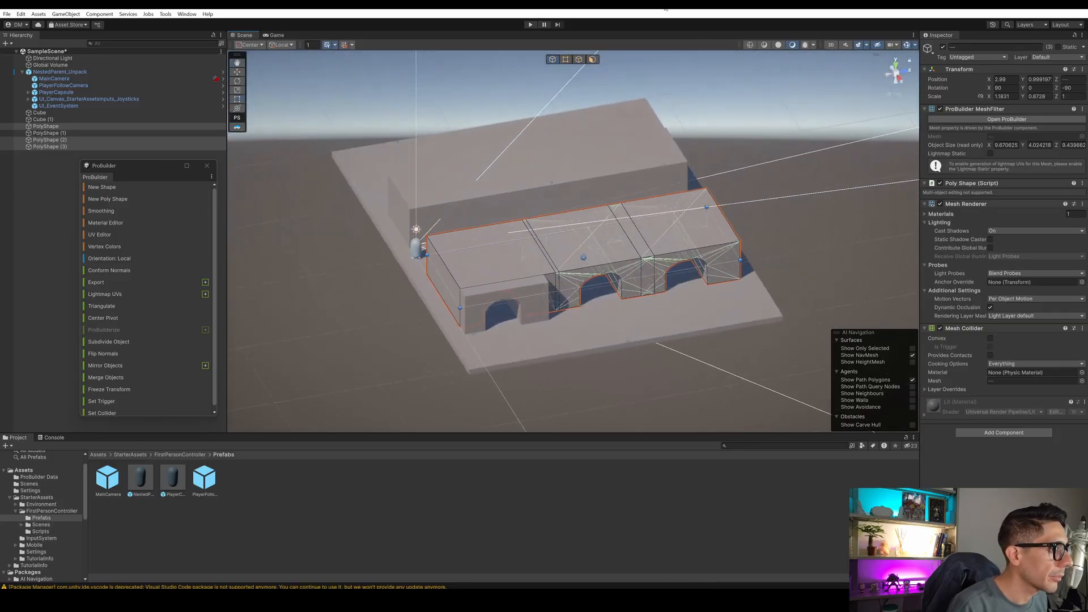
Delete PolyShape (1), the duplicate arched block overlapping the first one.
{"action": "left_click", "coordinate": [817, 257]}
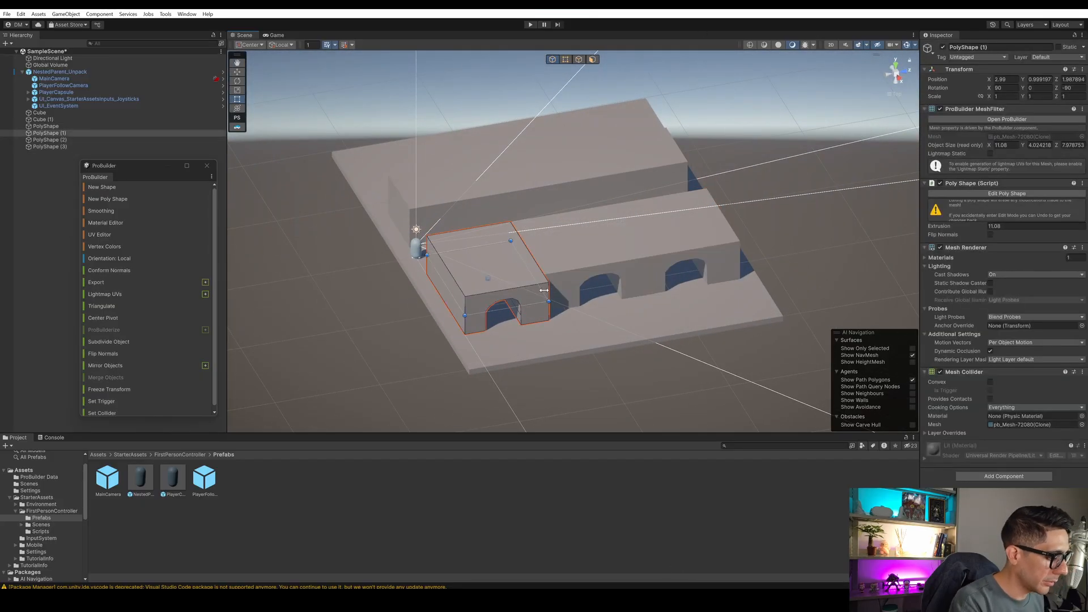
{"action": "left_click_drag", "start_coordinate": [534, 242], "coordinate": [797, 218], "text": "alt"}
{"action": "right_click_drag", "start_coordinate": [605, 234], "coordinate": [605, 259]}
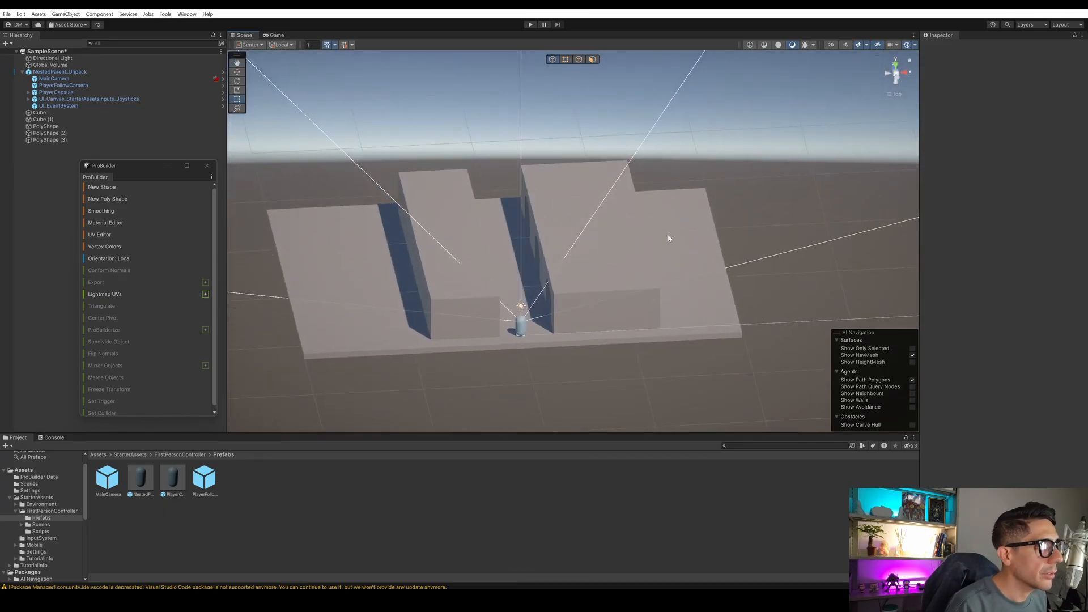
Try to select the arched blocks together in the scene with the reference sketch alongside.
{"action": "middle_click_drag", "start_coordinate": [607, 242], "coordinate": [577, 248]}
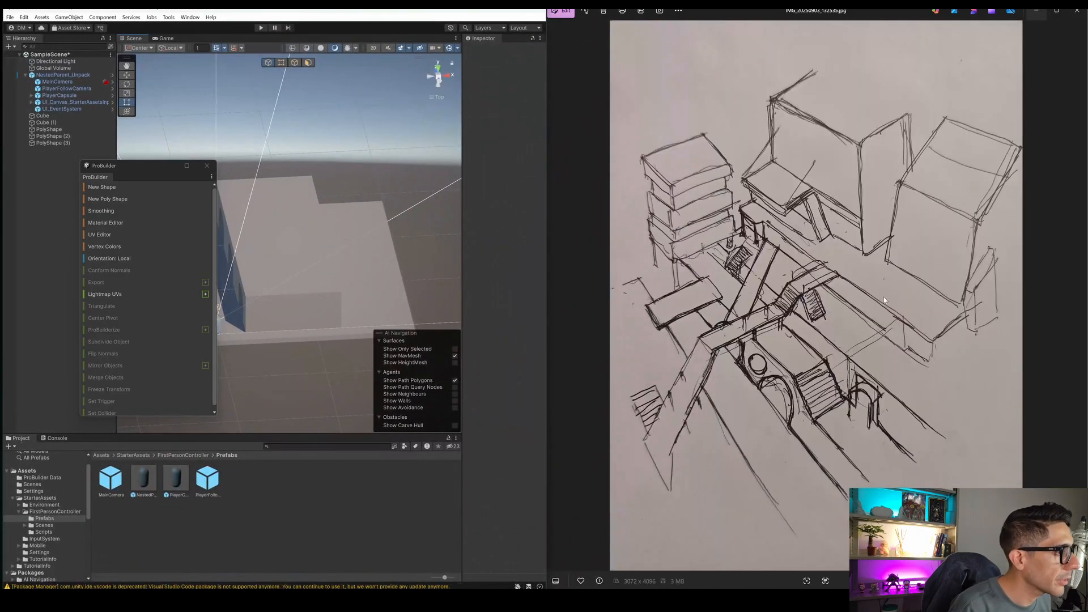
{"action": "middle_click_drag", "start_coordinate": [328, 231], "coordinate": [418, 232]}
{"action": "left_click_drag", "start_coordinate": [419, 231], "coordinate": [389, 250], "text": "alt"}
{"action": "middle_click_drag", "start_coordinate": [389, 250], "coordinate": [389, 246]}
{"action": "left_click_drag", "start_coordinate": [379, 251], "coordinate": [398, 297], "text": "alt"}
{"action": "middle_click_drag", "start_coordinate": [389, 241], "coordinate": [331, 237]}
{"action": "left_click", "coordinate": [359, 253]}
{"action": "left_click", "coordinate": [348, 214]}
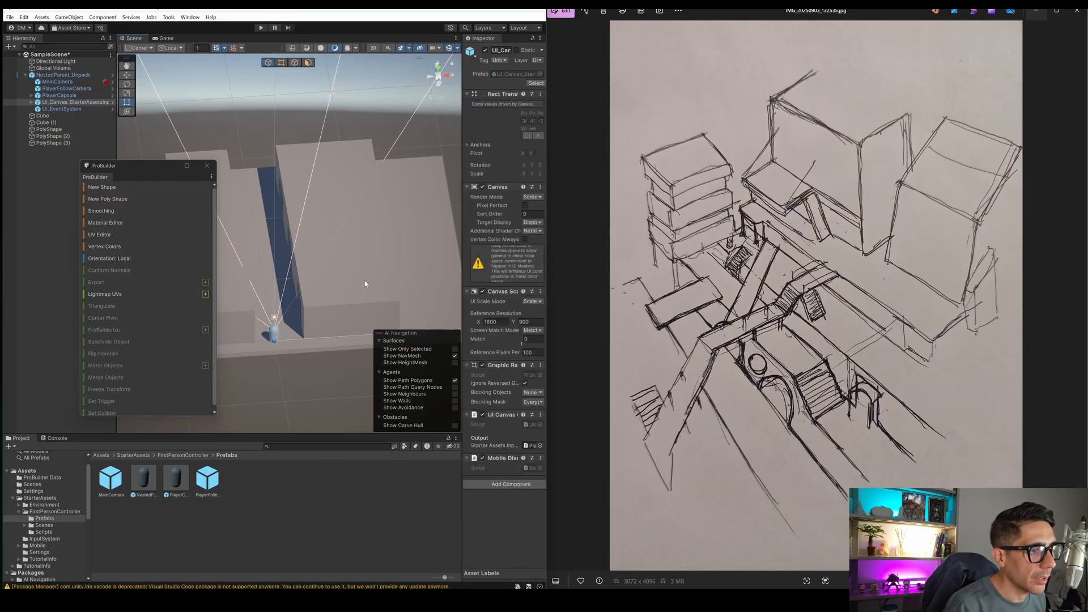
{"action": "left_click", "coordinate": [366, 281]}
{"action": "left_click", "coordinate": [326, 196], "text": "shift"}
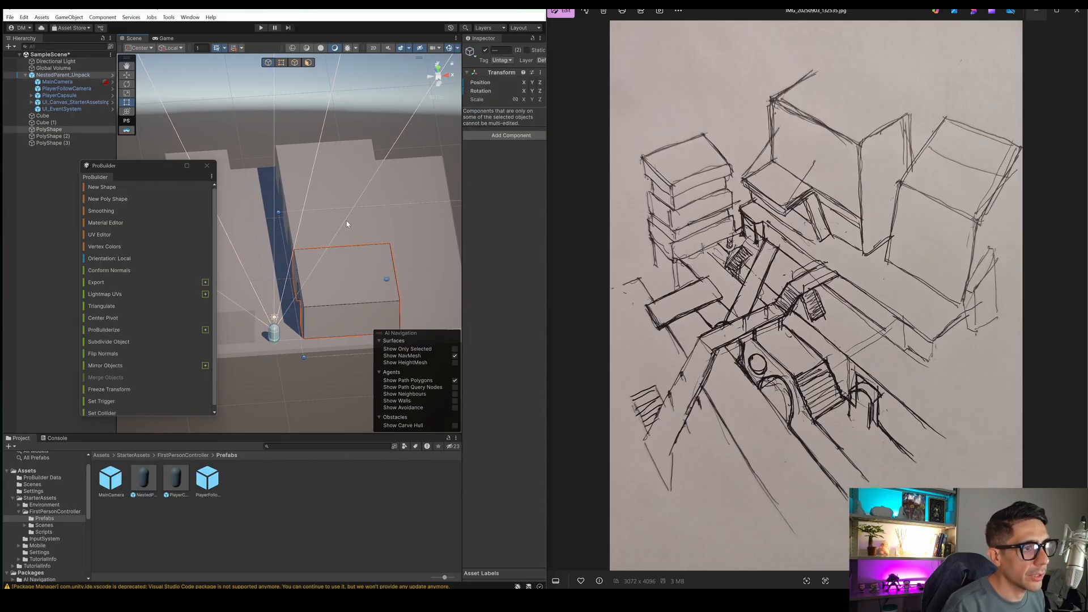
{"action": "left_click", "coordinate": [329, 218]}
{"action": "left_click", "coordinate": [355, 290], "text": "shift"}
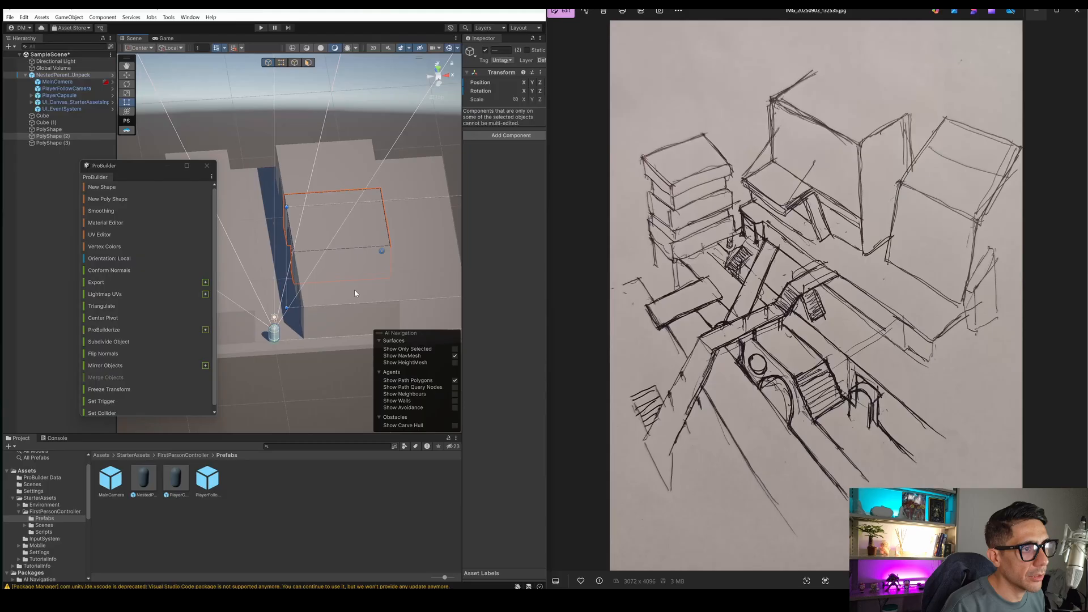
Widen PolyShape (3) away from the alley to about 15.7 units, and widen PolyShape (2) to match it.
{"action": "left_click", "coordinate": [356, 147]}
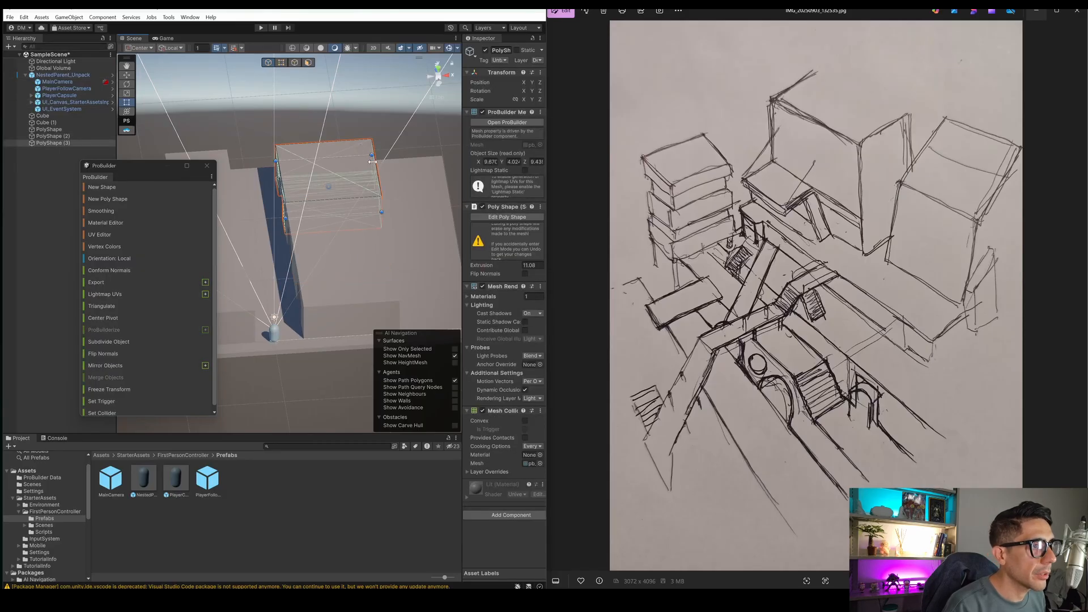
{"action": "left_click_drag", "start_coordinate": [372, 162], "coordinate": [442, 176]}
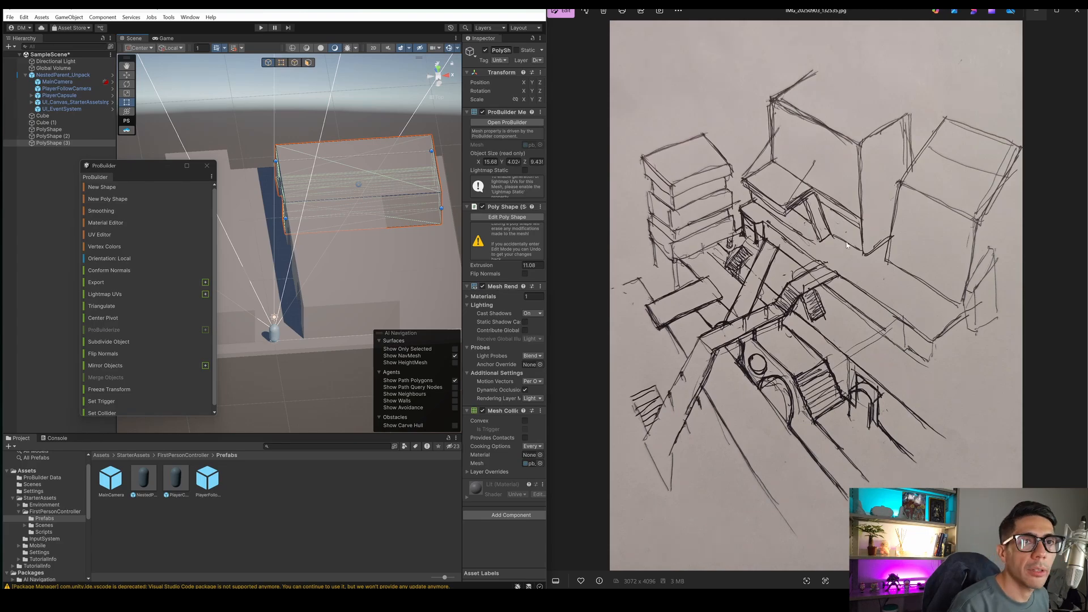
{"action": "left_click", "coordinate": [372, 235]}
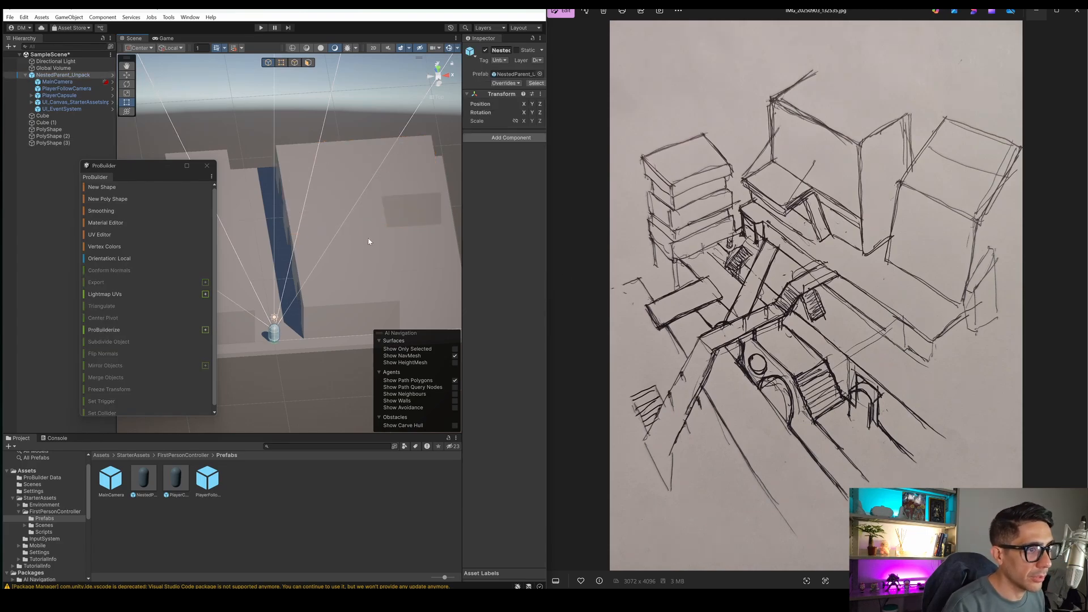
{"action": "left_click", "coordinate": [372, 218]}
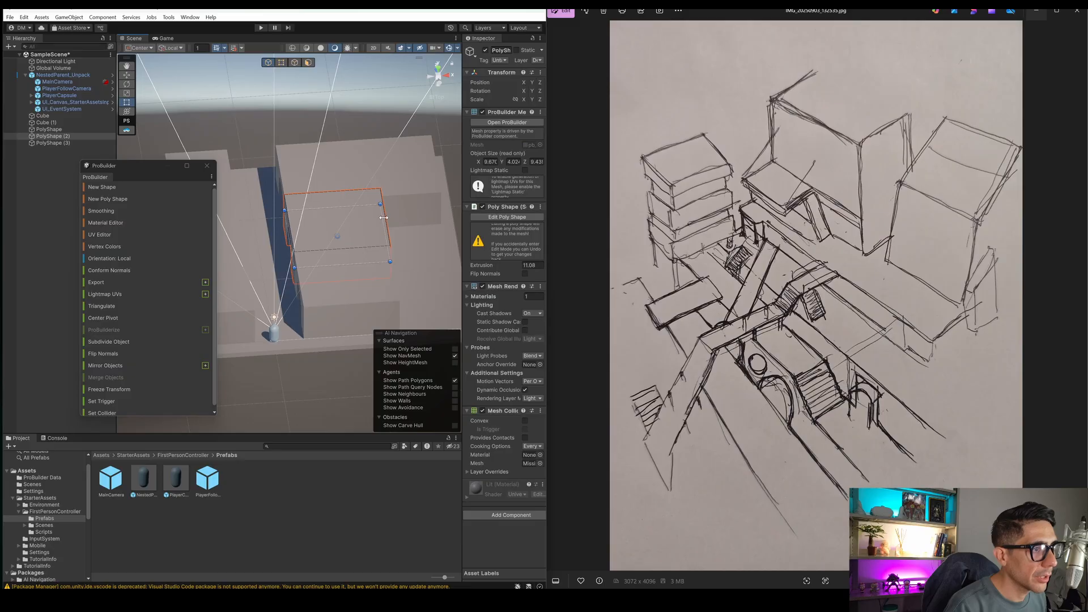
{"action": "left_click_drag", "start_coordinate": [384, 218], "coordinate": [444, 216]}
Widen the first arched block, PolyShape, away from the alley to line up with the other two, and deselect it.
{"action": "left_click", "coordinate": [366, 294]}
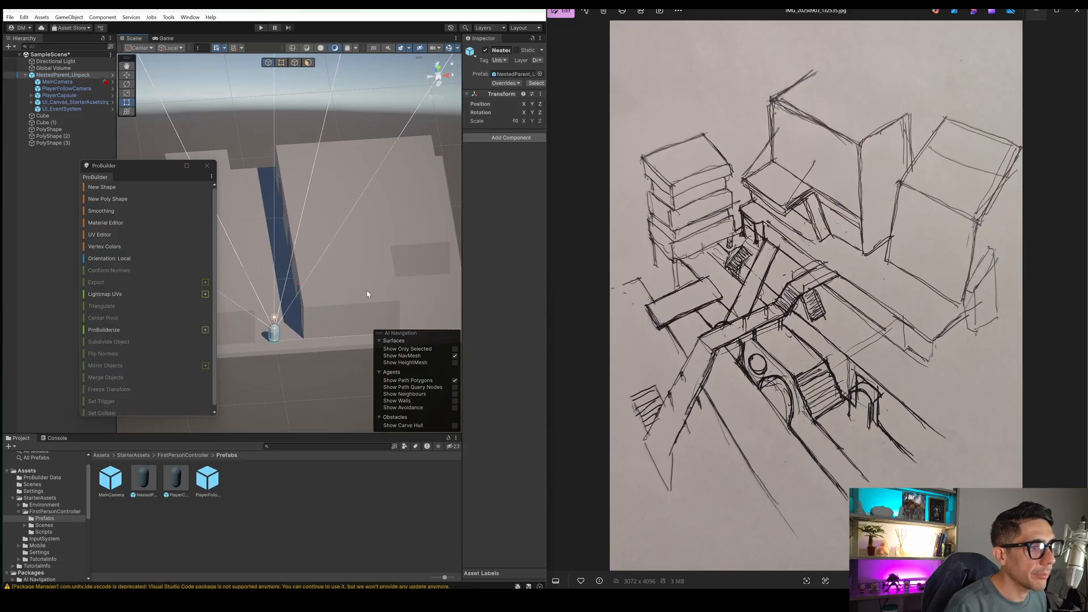
{"action": "left_click", "coordinate": [383, 299]}
{"action": "left_click", "coordinate": [384, 297]}
{"action": "left_click_drag", "start_coordinate": [392, 278], "coordinate": [452, 274]}
{"action": "left_click", "coordinate": [380, 109]}
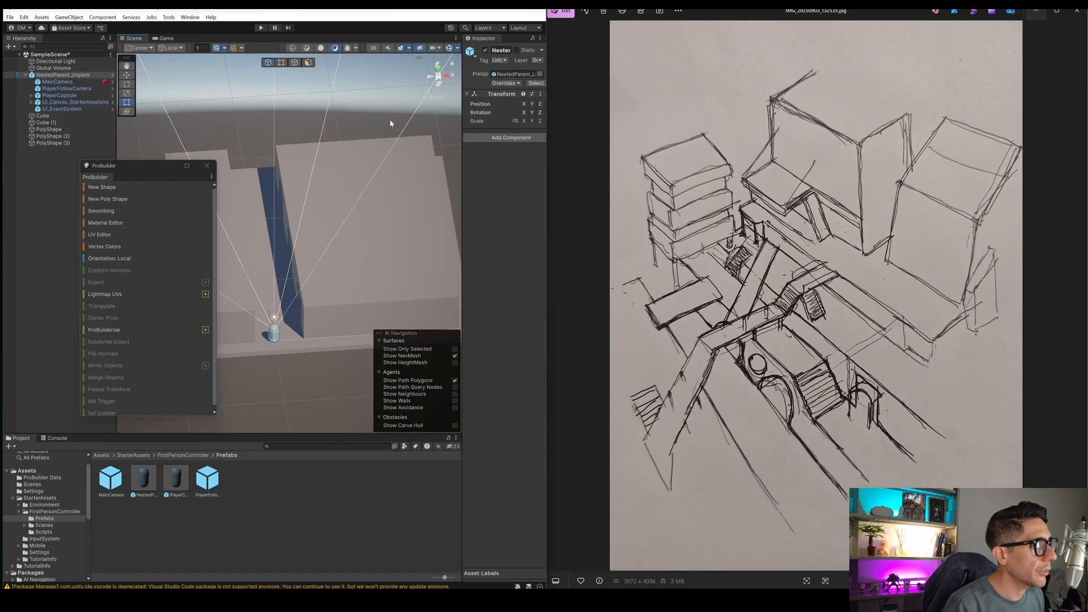
Check the widened arched row from the player's camera and from above, comparing the street layout with the reference sketch.
{"action": "right_click_drag", "start_coordinate": [359, 218], "coordinate": [330, 22]}
{"action": "left_click", "coordinate": [173, 39]}
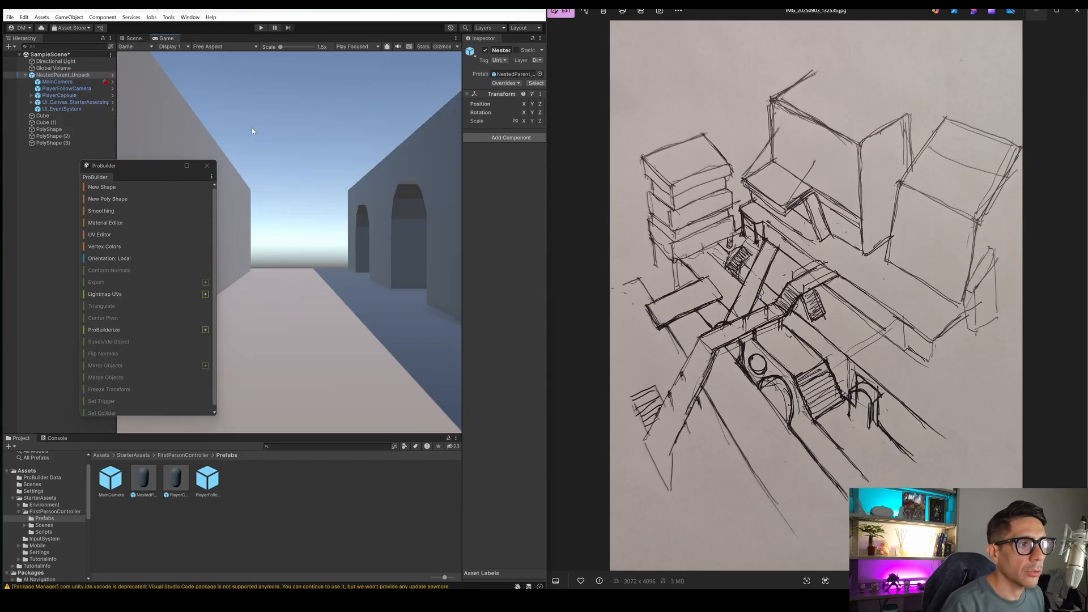
{"action": "left_click", "coordinate": [134, 38]}
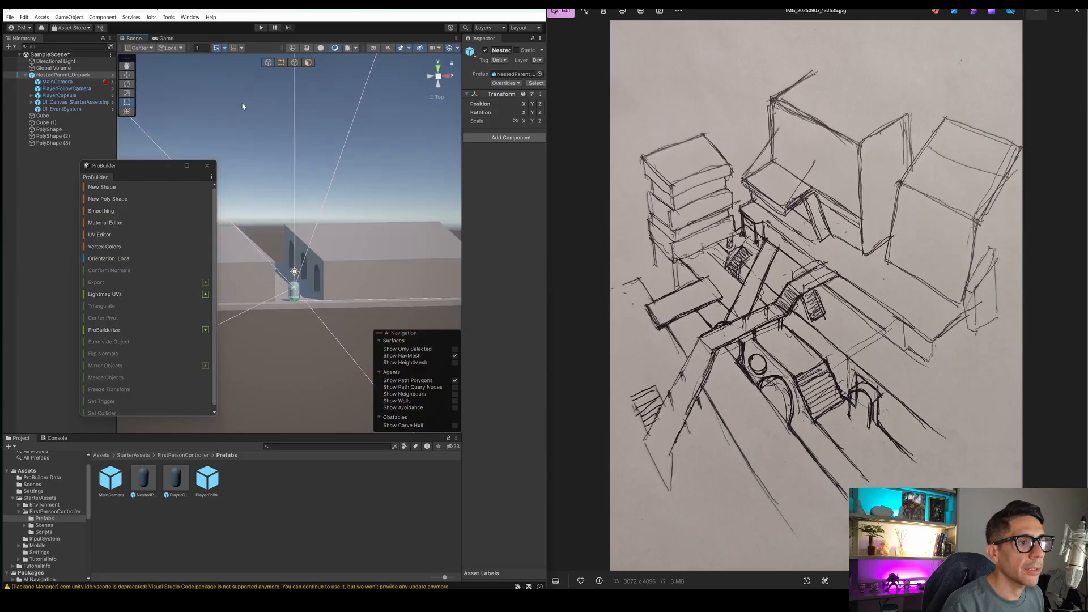
{"action": "right_click_drag", "start_coordinate": [343, 253], "coordinate": [382, 267]}
{"action": "middle_click_drag", "start_coordinate": [382, 268], "coordinate": [403, 252]}
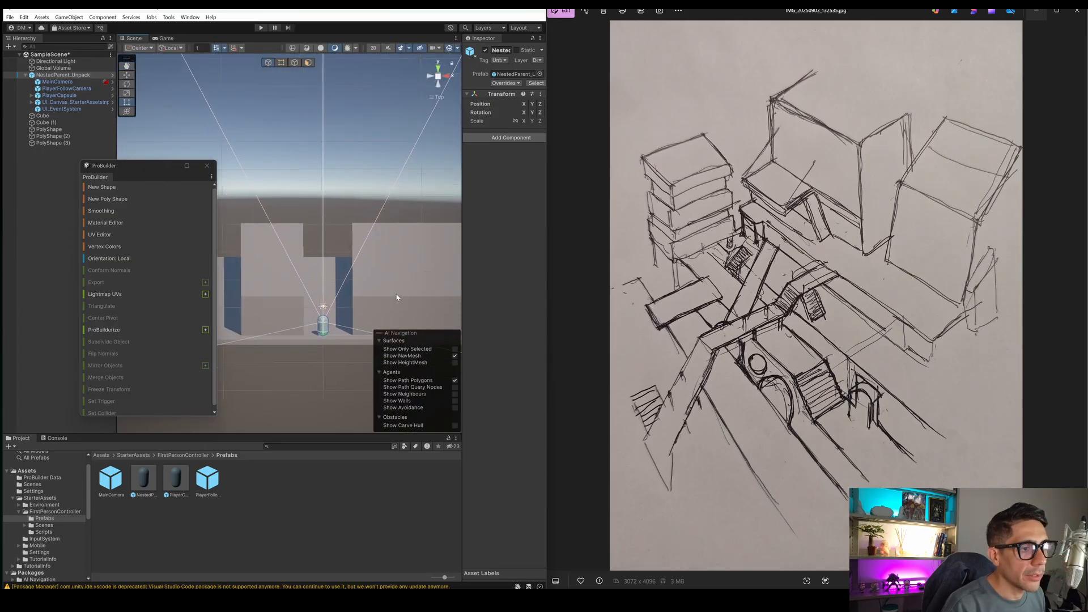
{"action": "right_click_drag", "start_coordinate": [397, 297], "coordinate": [373, 272]}
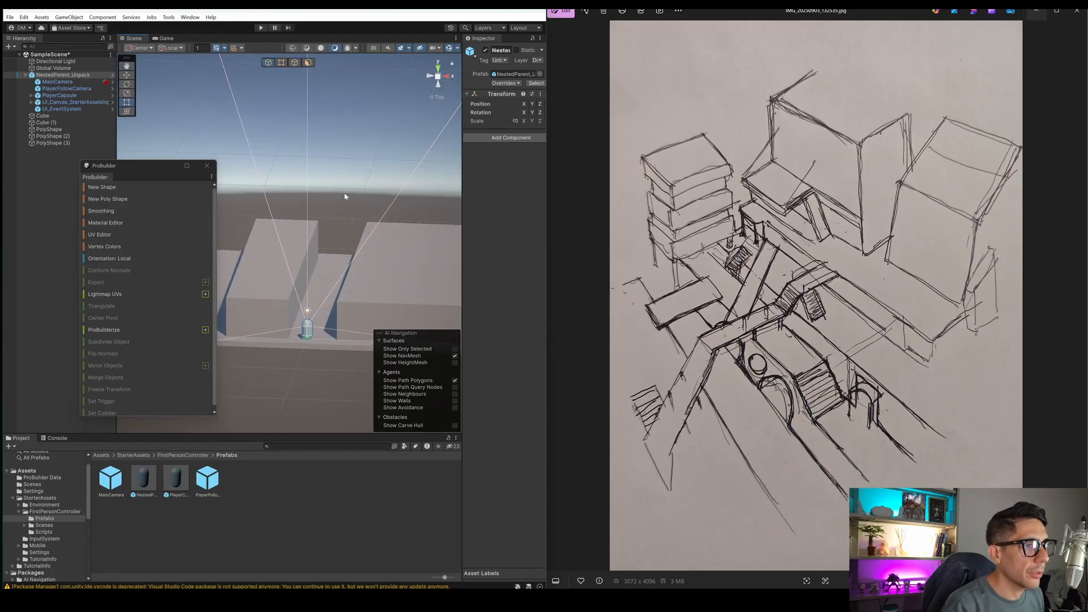
{"action": "left_click_drag", "start_coordinate": [338, 199], "coordinate": [362, 311], "text": "alt"}
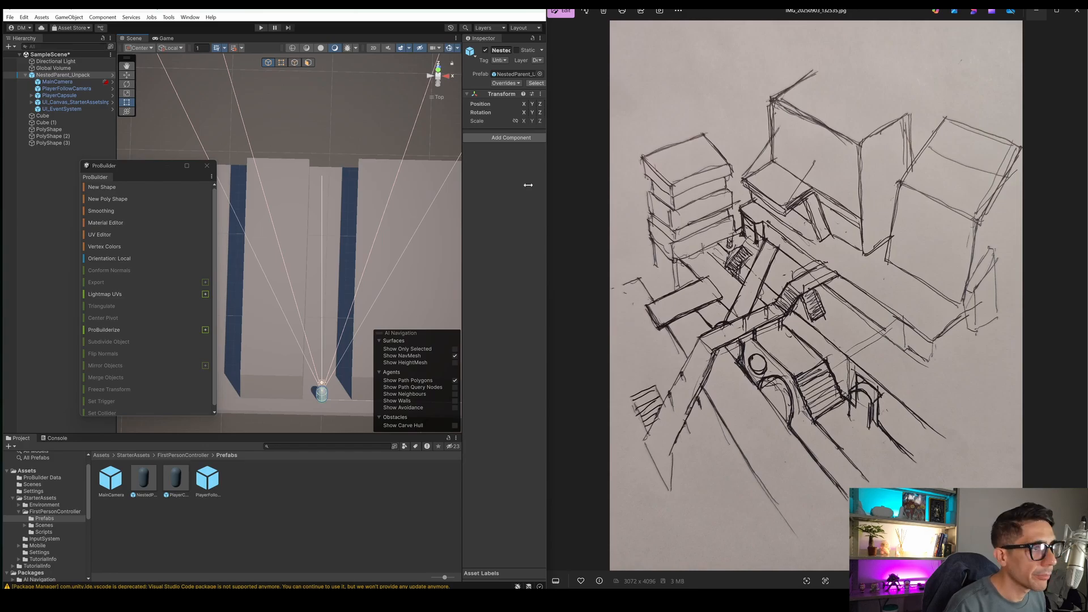
Start a new ProBuilder cube and draw its base on the arched row's roof, set back from the alley, about 12.8 by 26.5 units.
{"action": "left_click", "coordinate": [516, 8]}
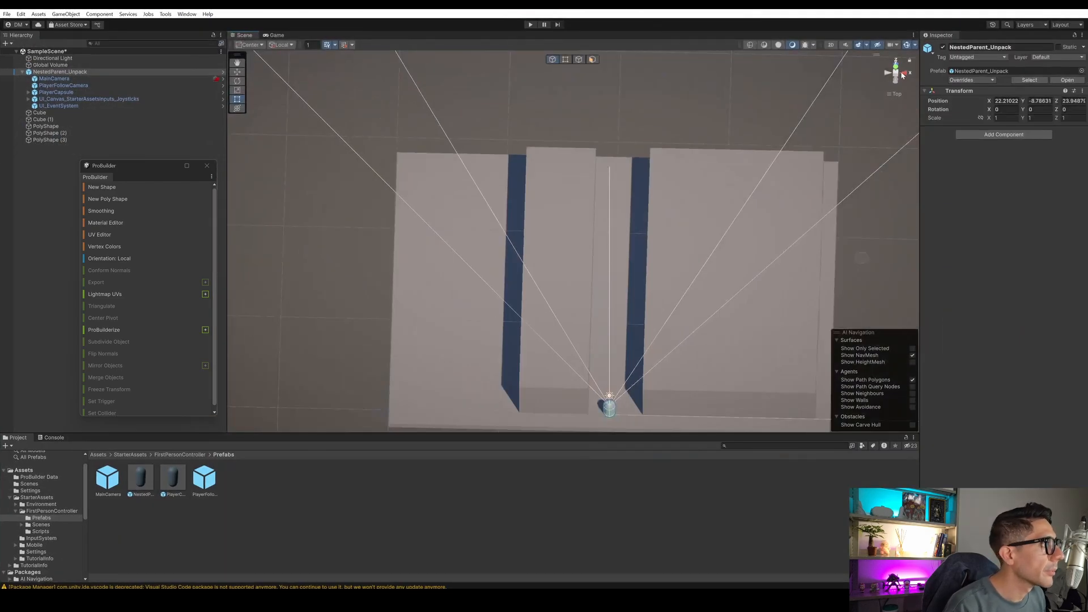
{"action": "left_click", "coordinate": [903, 75]}
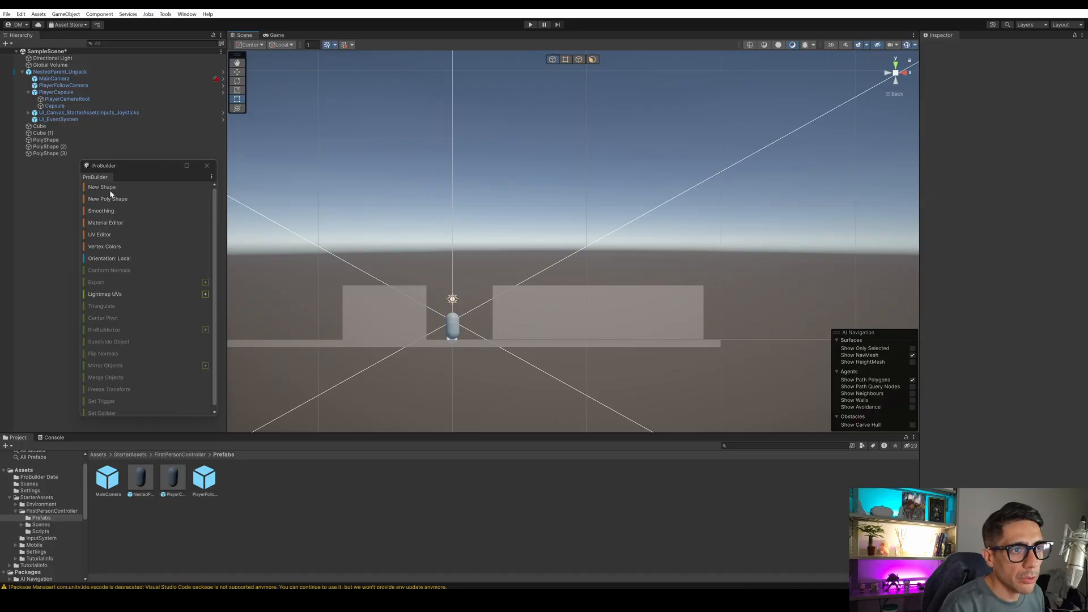
{"action": "left_click", "coordinate": [110, 192]}
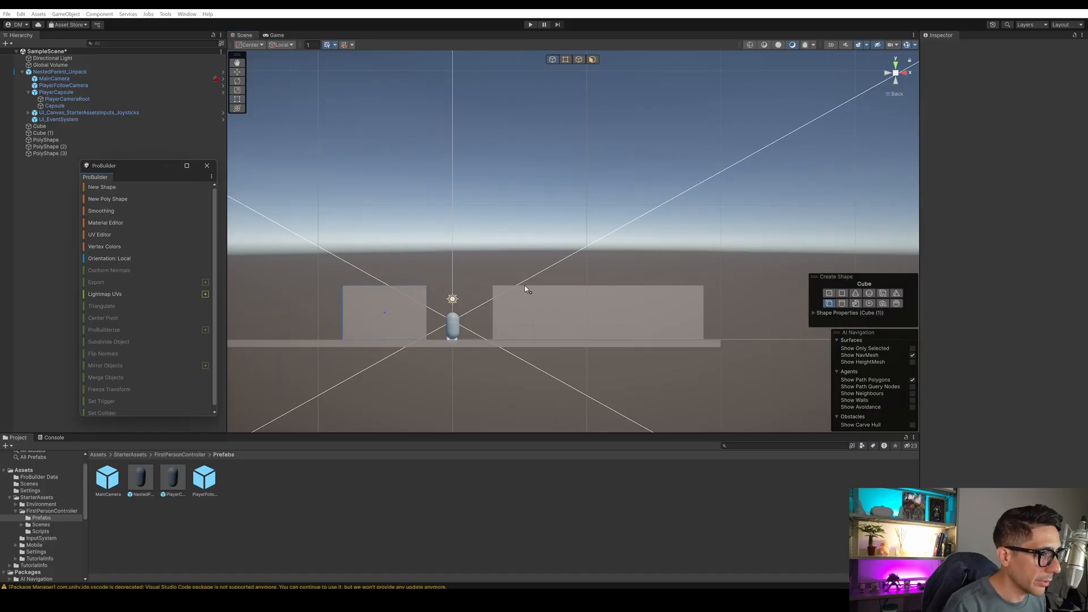
{"action": "scroll", "coordinate": [535, 287], "scroll_direction": "up", "scroll_amount": 3}
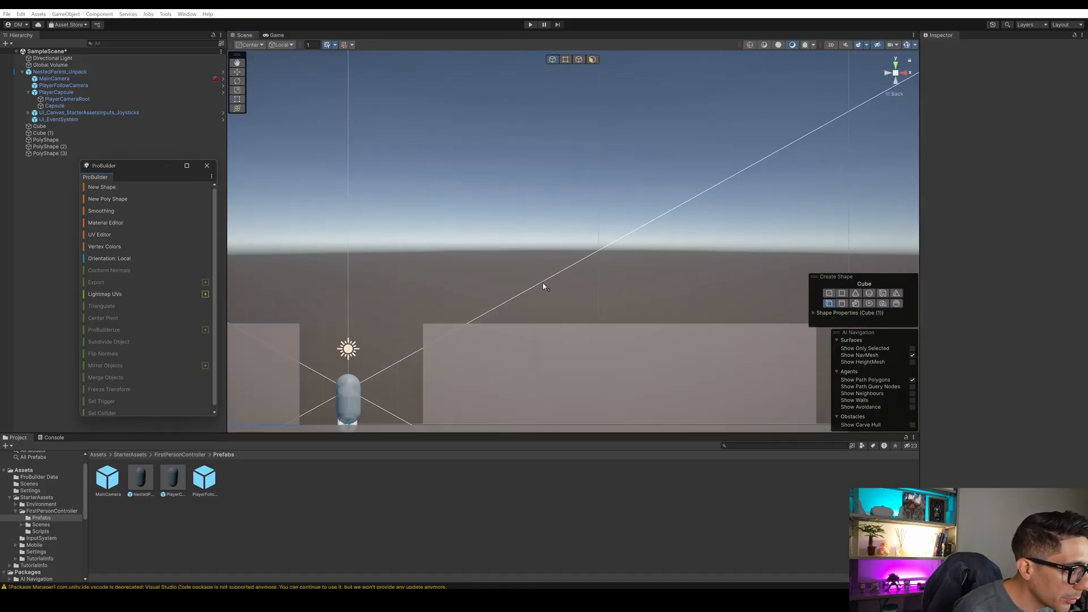
{"action": "middle_click_drag", "start_coordinate": [544, 296], "coordinate": [518, 269]}
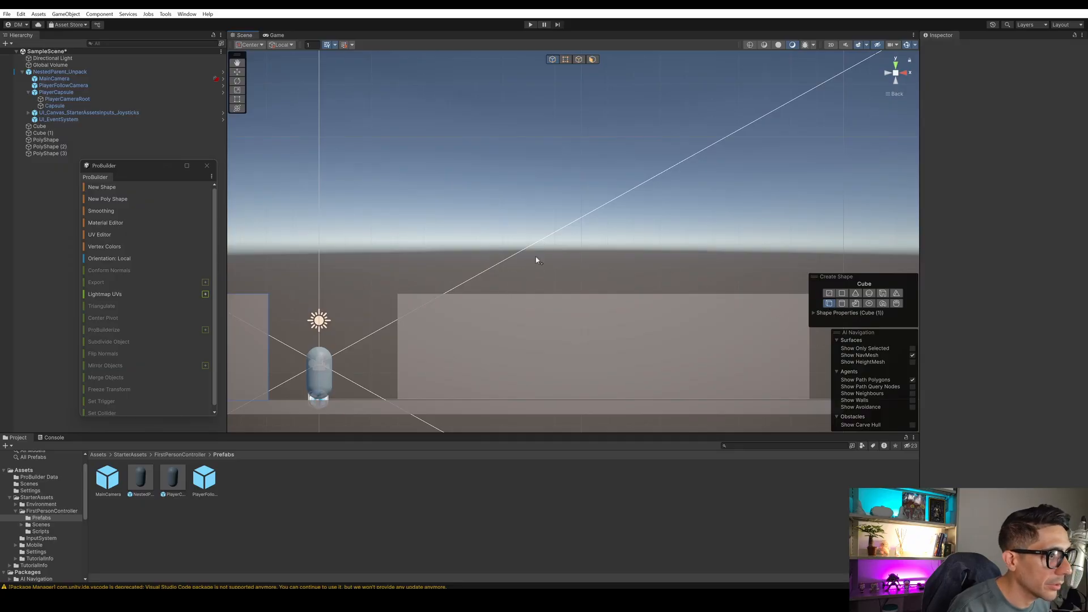
{"action": "right_click_drag", "start_coordinate": [574, 230], "coordinate": [571, 278]}
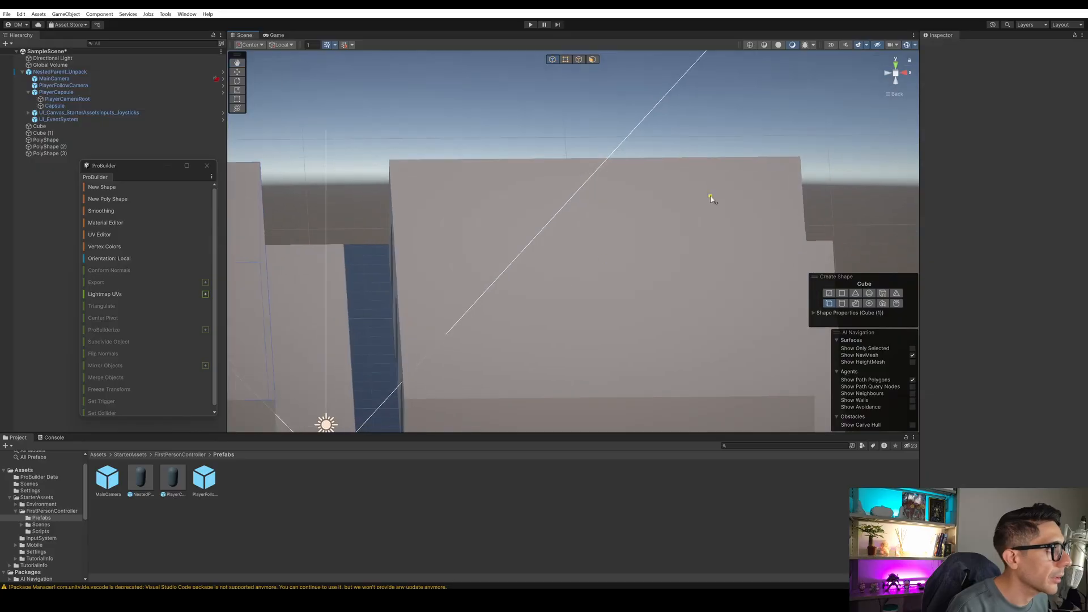
{"action": "left_click", "coordinate": [898, 67]}
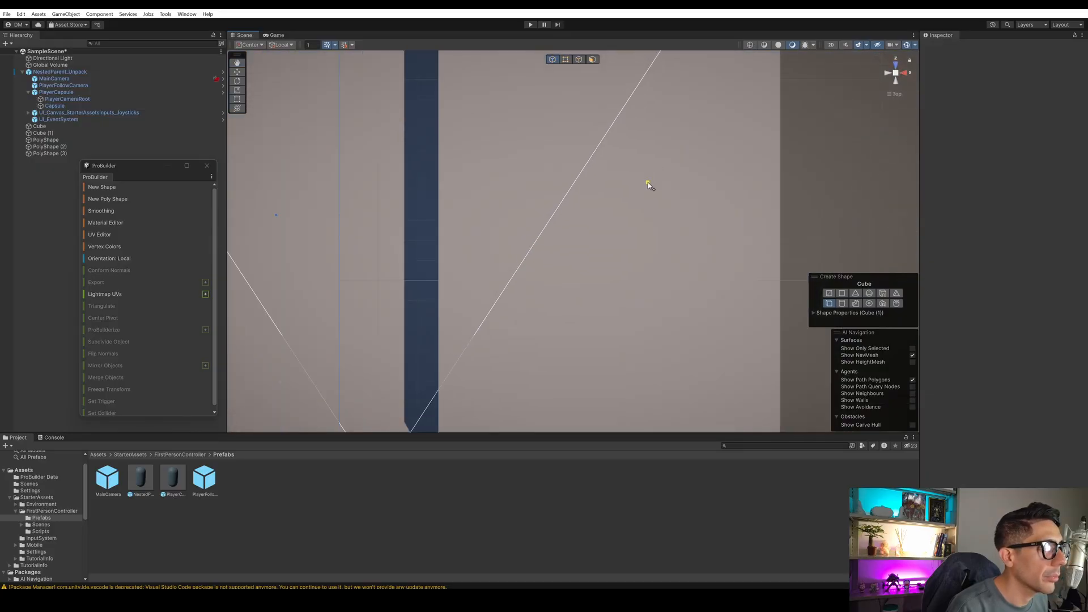
{"action": "left_click_drag", "start_coordinate": [543, 69], "coordinate": [696, 386]}
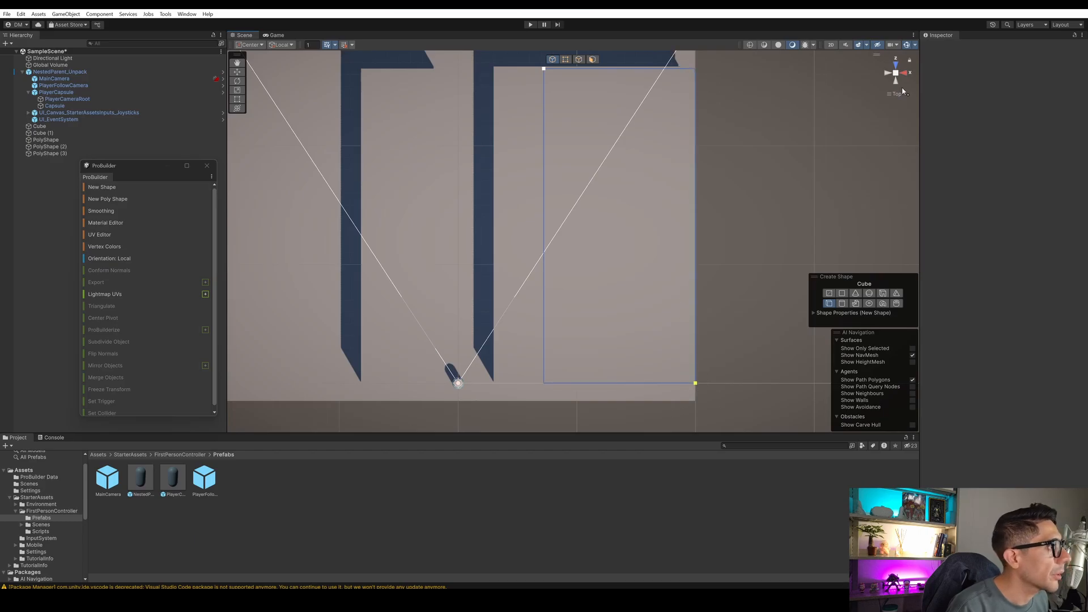
Give the new cube a height of about 3 units above the arched row's roof and finish creating the shape.
{"action": "left_click", "coordinate": [897, 82]}
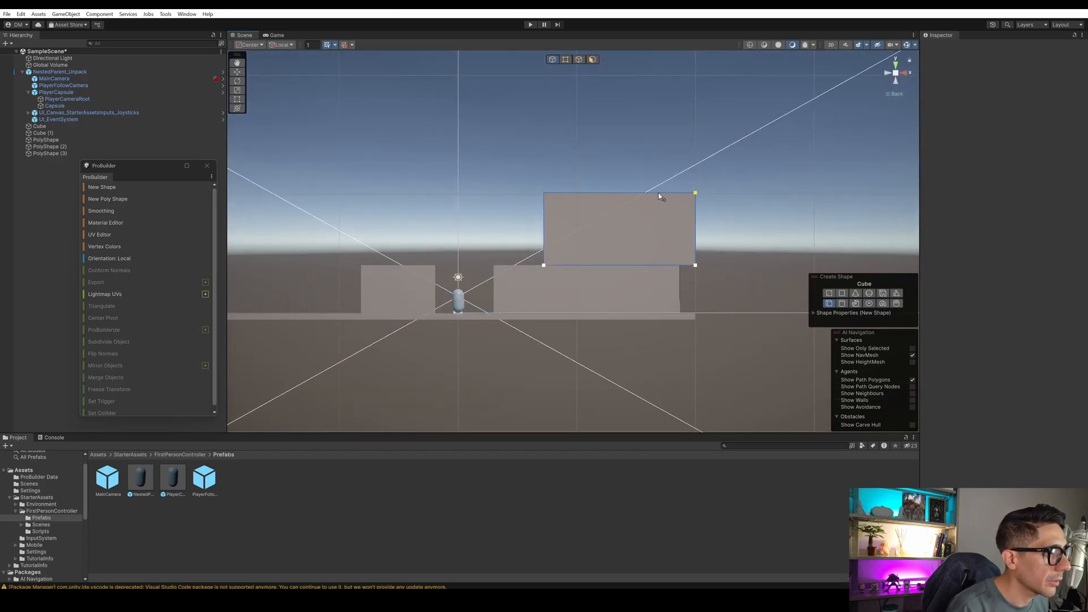
{"action": "left_click_drag", "start_coordinate": [659, 196], "coordinate": [656, 213]}
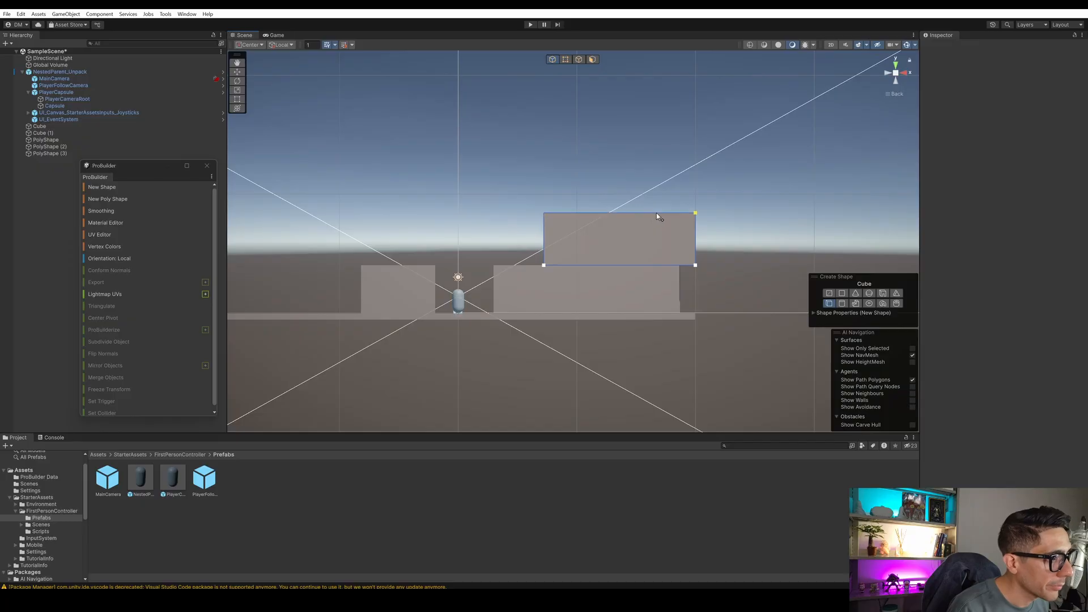
{"action": "scroll", "coordinate": [657, 214], "scroll_direction": "up", "scroll_amount": 6}
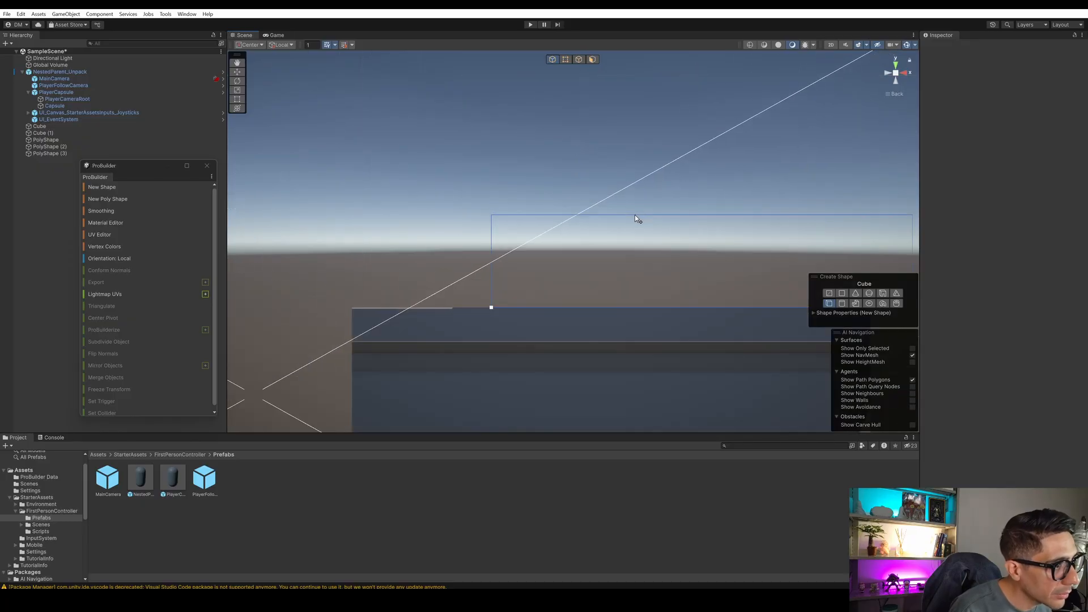
{"action": "left_click", "coordinate": [638, 215]}
{"action": "key", "text": "Escape"}
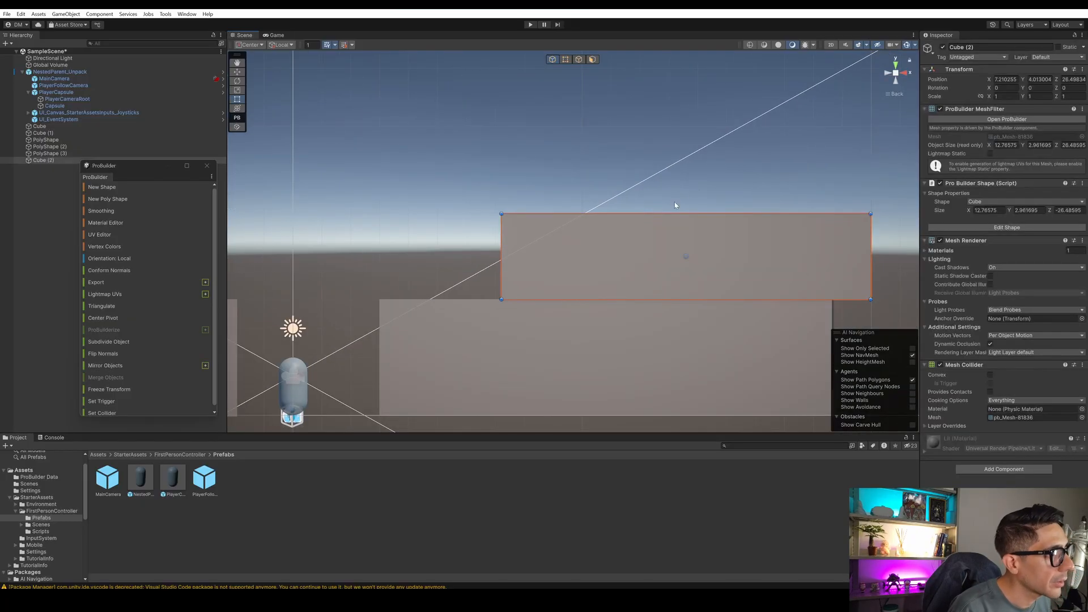
Raise the upper block's height to about 3.1 units, trim its outer side flush with the arched row, and deselect it.
{"action": "middle_click_drag", "start_coordinate": [712, 179], "coordinate": [605, 153]}
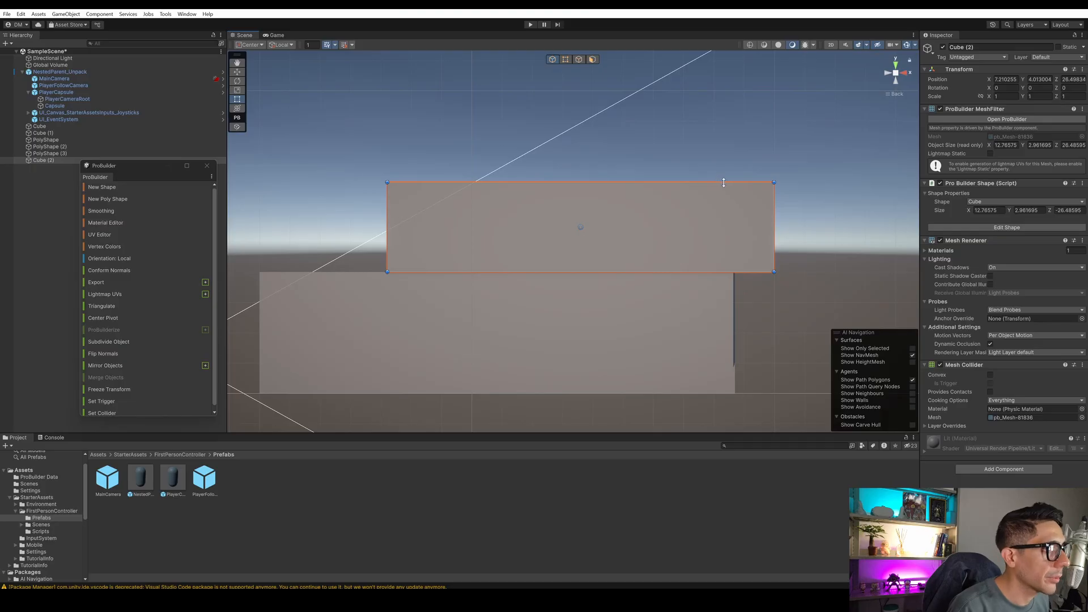
{"action": "mouse_move", "coordinate": [724, 182]}
{"action": "left_mouse_down"}
{"action": "mouse_move", "coordinate": [731, 158]}
{"action": "mouse_move", "coordinate": [732, 177]}
{"action": "left_mouse_up"}
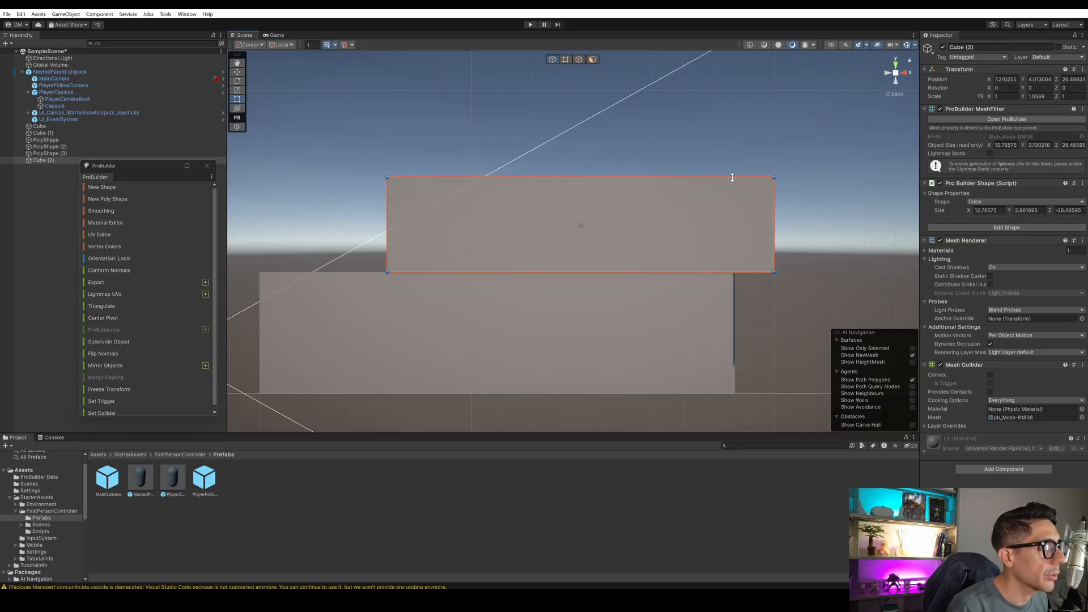
{"action": "left_click_drag", "start_coordinate": [773, 226], "coordinate": [735, 227]}
{"action": "left_click", "coordinate": [756, 213]}
{"action": "scroll", "coordinate": [498, 105], "scroll_direction": "down", "scroll_amount": 3}
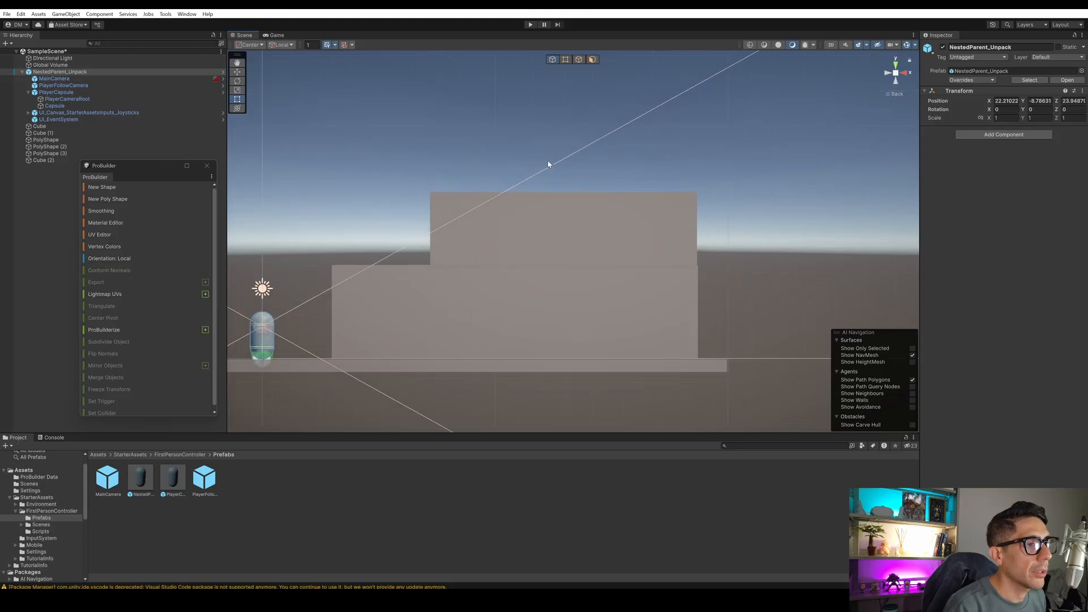
Compare the stacked block with the reference sketch from an elevated angle, moving the ProBuilder window out of the way.
{"action": "right_click_drag", "start_coordinate": [550, 165], "coordinate": [566, 241]}
{"action": "scroll", "coordinate": [503, 165], "scroll_direction": "down", "scroll_amount": 5}
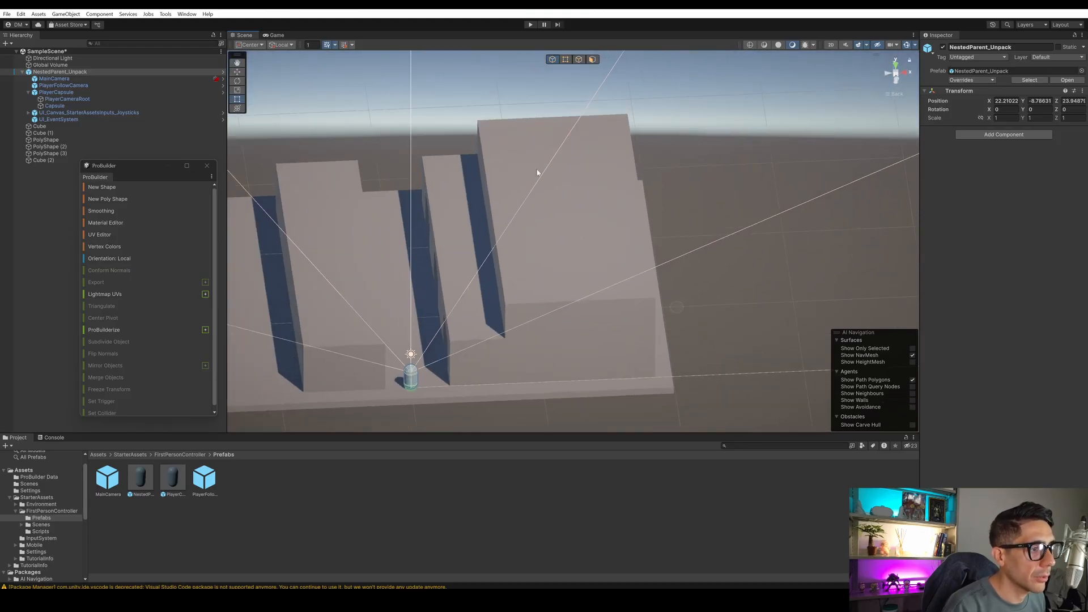
{"action": "mouse_move", "coordinate": [566, 201]}
{"action": "left_mouse_down", "text": "alt"}
{"action": "mouse_move", "coordinate": [530, 218]}
{"action": "mouse_move", "coordinate": [575, 214]}
{"action": "left_mouse_up", "text": "alt"}
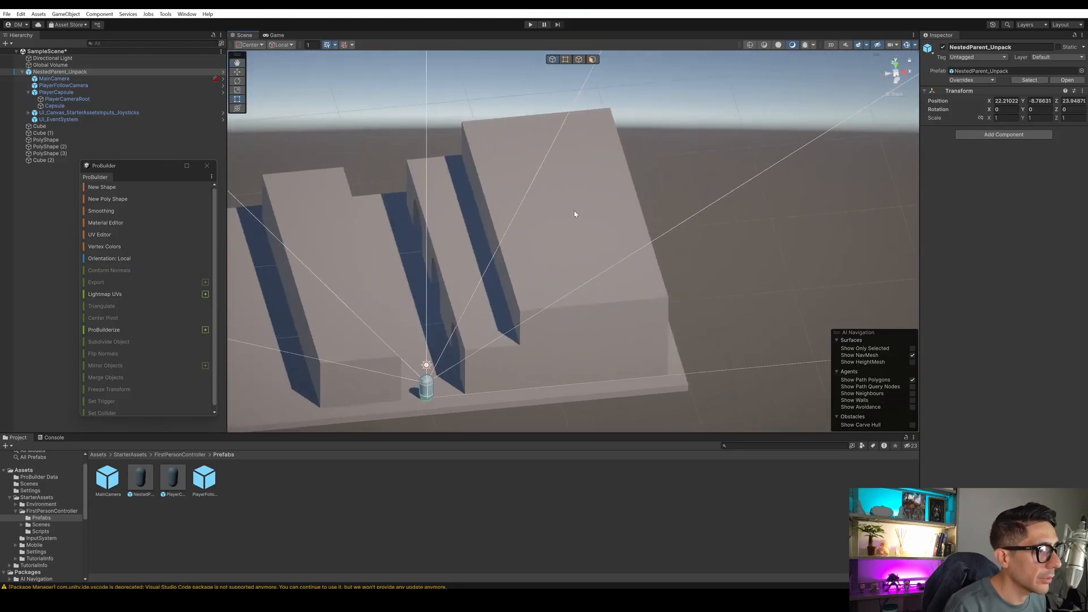
{"action": "left_click", "coordinate": [1046, 12]}
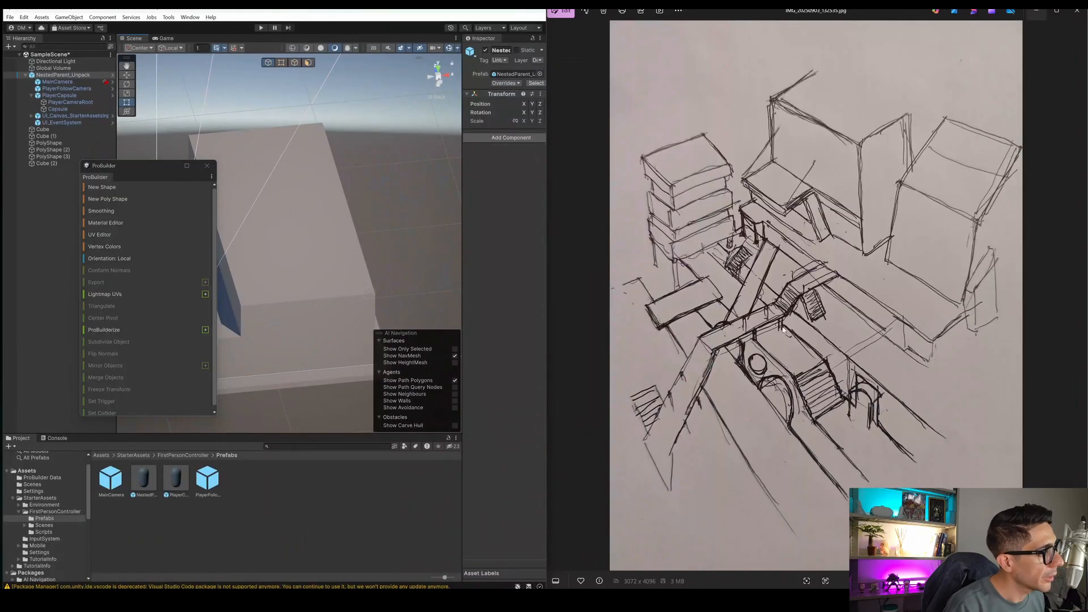
{"action": "left_click_drag", "start_coordinate": [157, 167], "coordinate": [47, 184]}
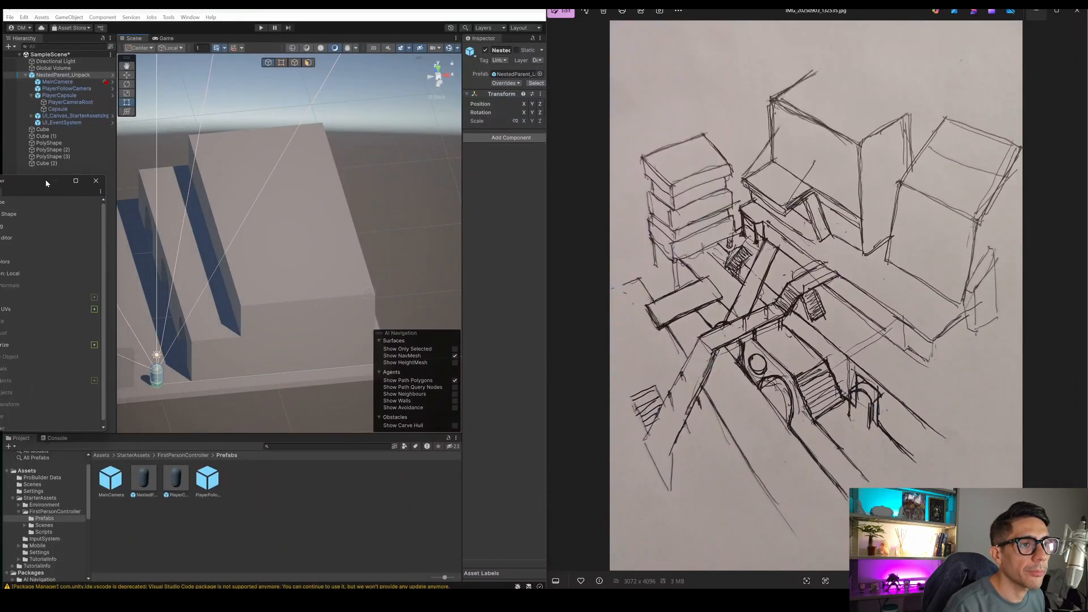
Select Cube (2), the upper block, widen it toward the alley to about 12.2 units, and deselect it.
{"action": "left_click", "coordinate": [237, 248]}
{"action": "left_click", "coordinate": [211, 250]}
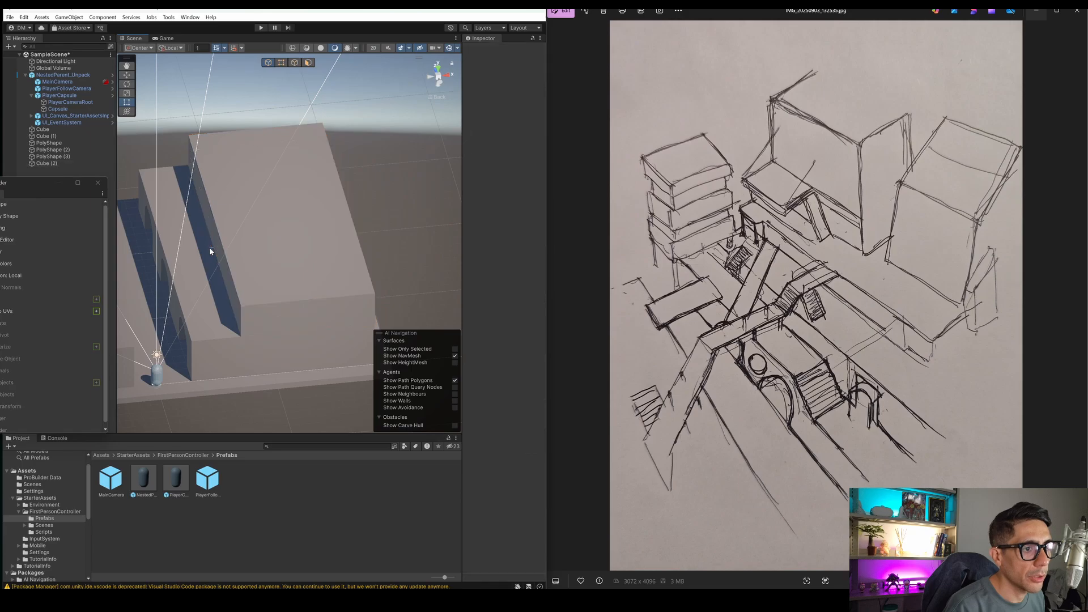
{"action": "left_click", "coordinate": [229, 245]}
{"action": "left_click", "coordinate": [224, 236]}
{"action": "left_click", "coordinate": [238, 248]}
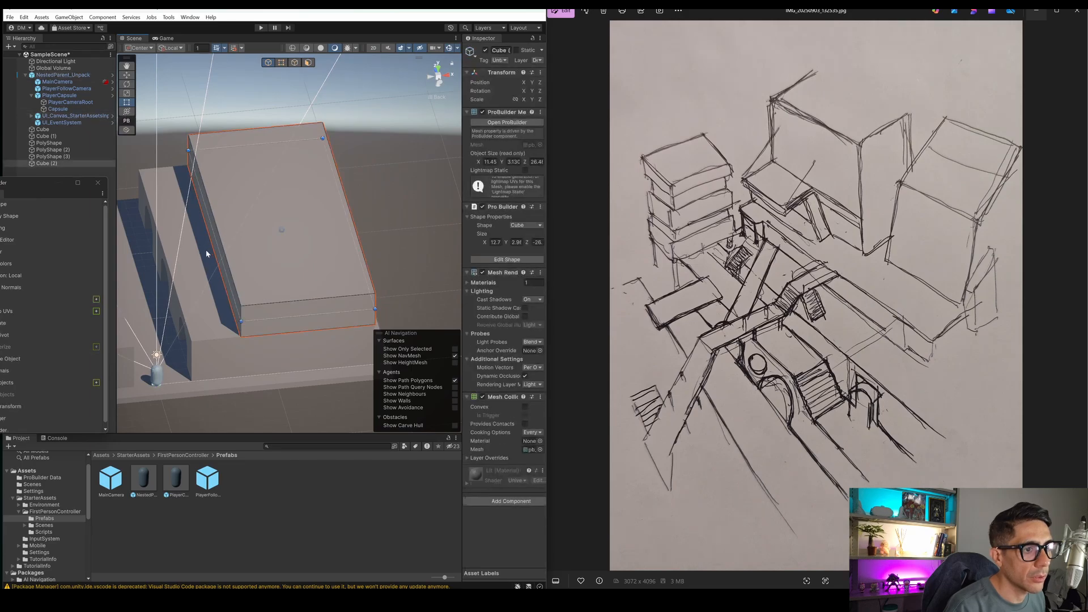
{"action": "left_click_drag", "start_coordinate": [216, 249], "coordinate": [209, 252]}
{"action": "left_click", "coordinate": [356, 231]}
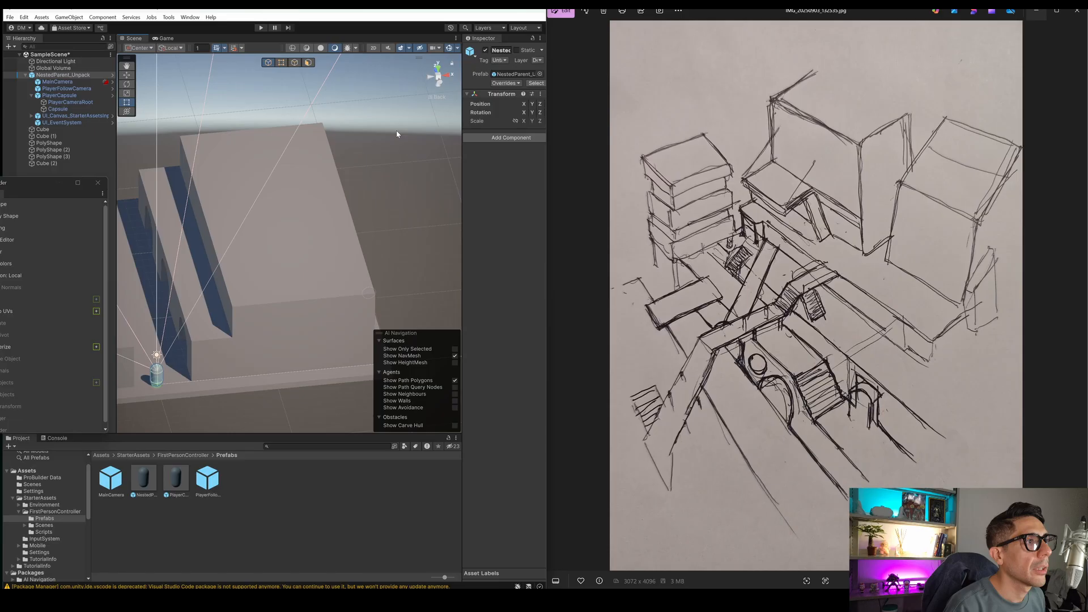
Duplicate the upper block, Cube (2), and move the copy straight up to Y 7.22 so it sits on the original.
{"action": "left_click", "coordinate": [518, 13]}
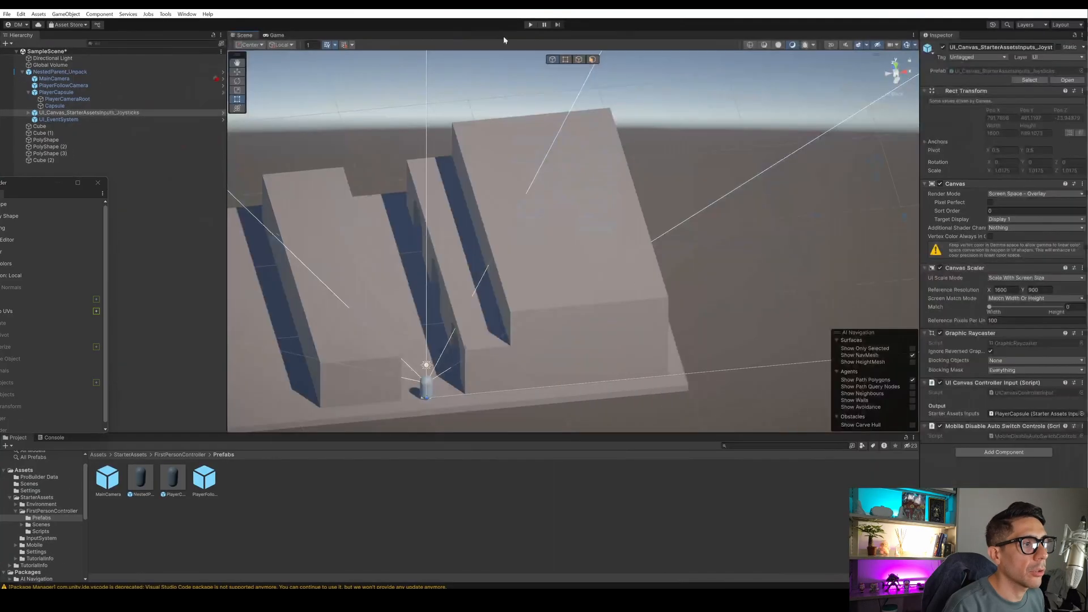
{"action": "left_click", "coordinate": [893, 71]}
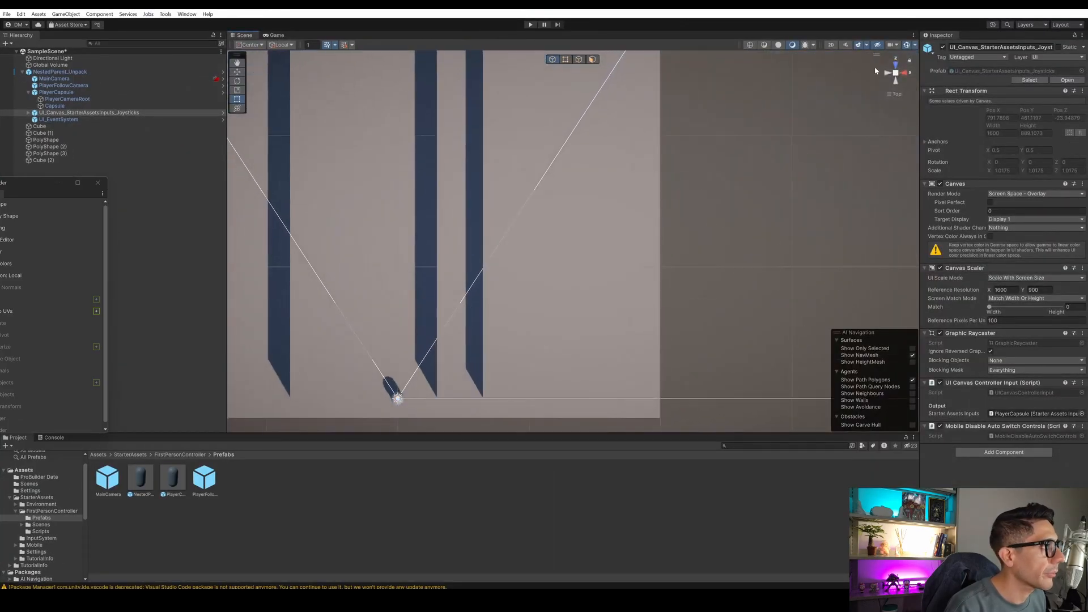
{"action": "left_click", "coordinate": [897, 82]}
{"action": "left_click", "coordinate": [550, 236]}
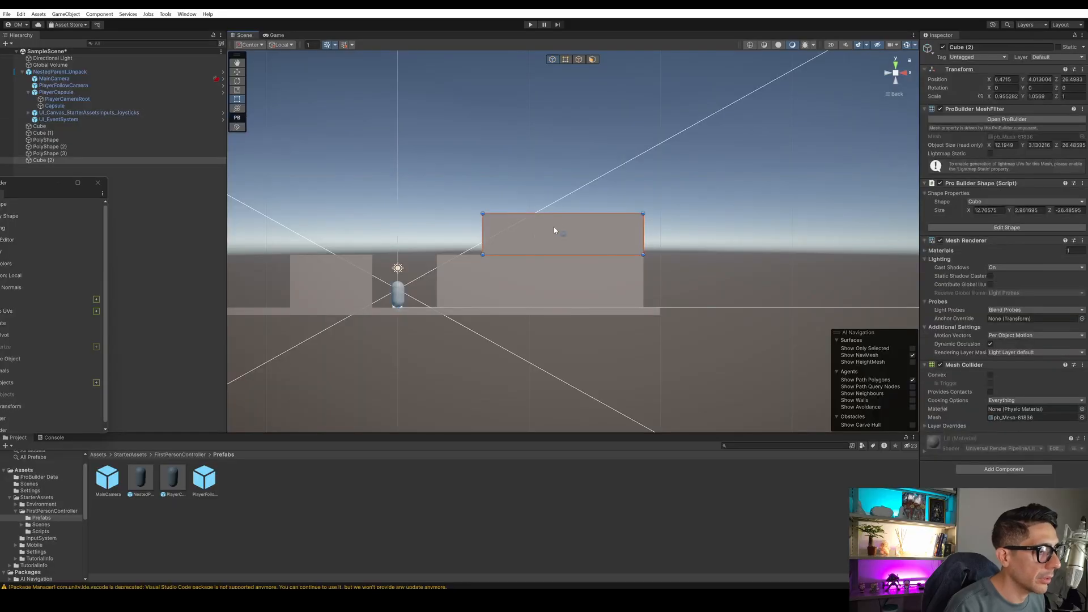
{"action": "right_click", "coordinate": [45, 161]}
{"action": "left_click", "coordinate": [68, 224]}
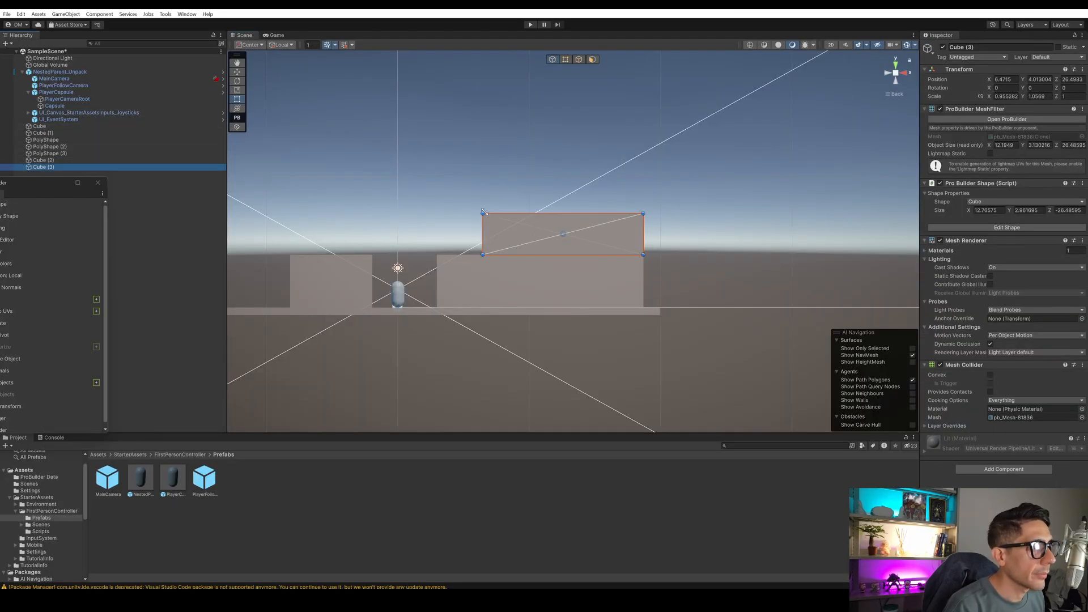
{"action": "left_click_drag", "start_coordinate": [547, 230], "coordinate": [555, 188]}
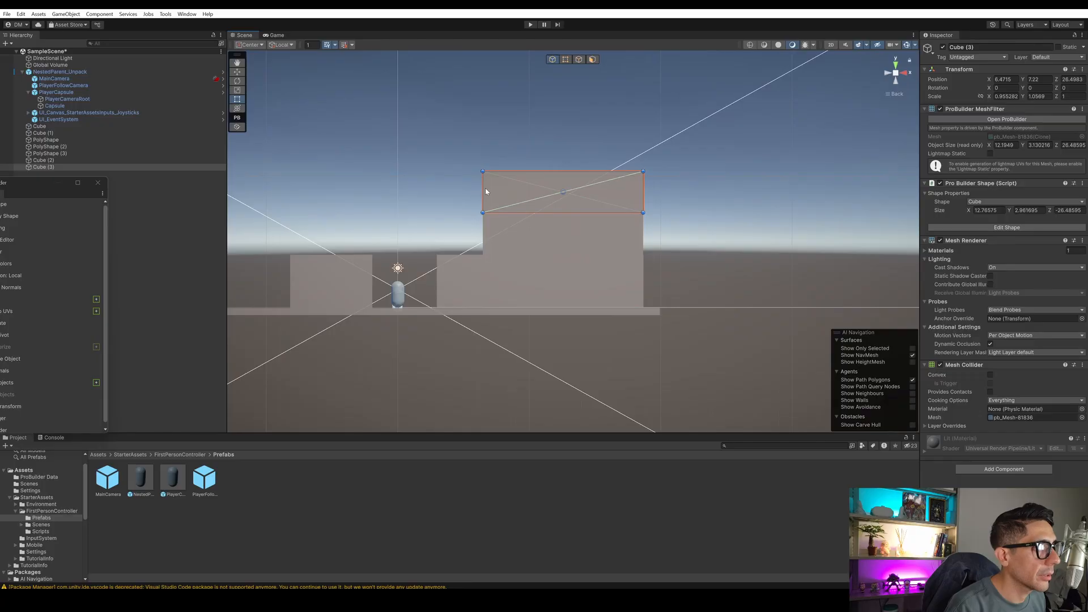
Narrow the copied top block from its alley side to about 8.6 units wide, and select it with the Move tool.
{"action": "left_click_drag", "start_coordinate": [484, 188], "coordinate": [531, 187]}
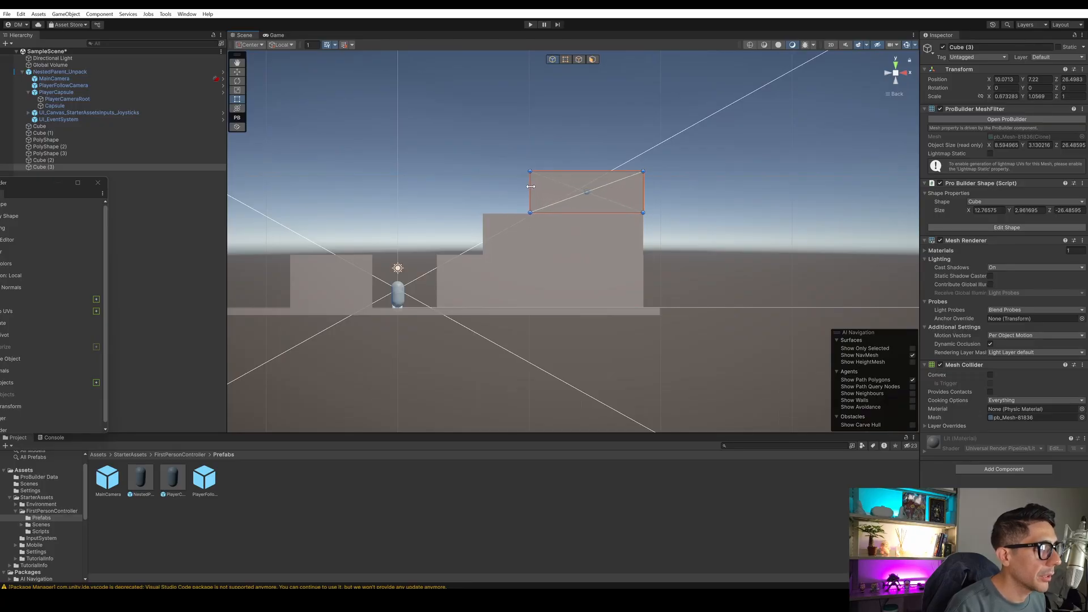
{"action": "left_click", "coordinate": [739, 151]}
{"action": "left_click", "coordinate": [587, 184]}
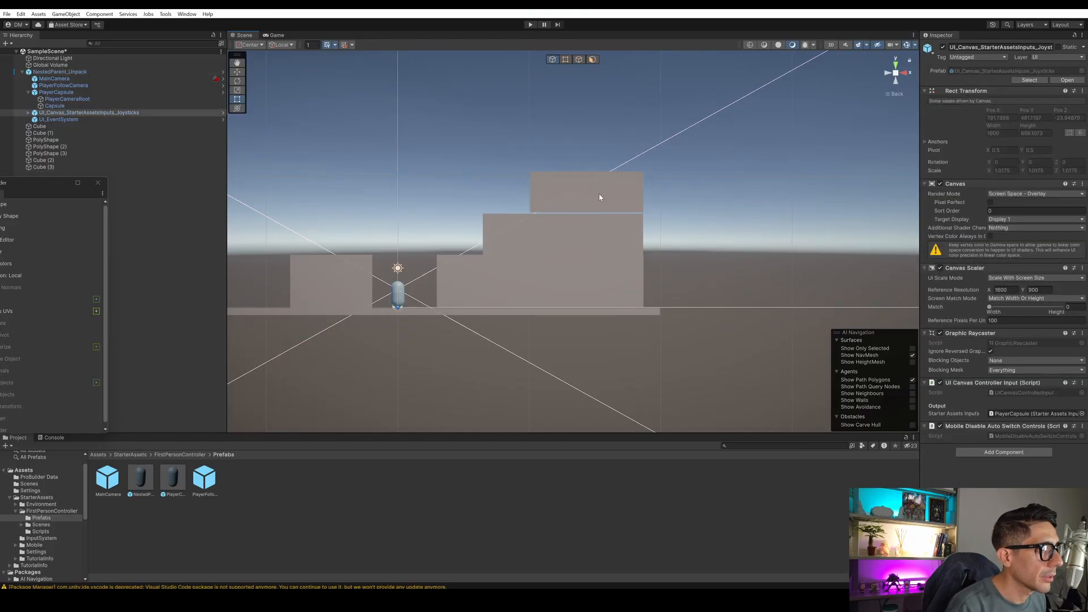
{"action": "left_click", "coordinate": [237, 72]}
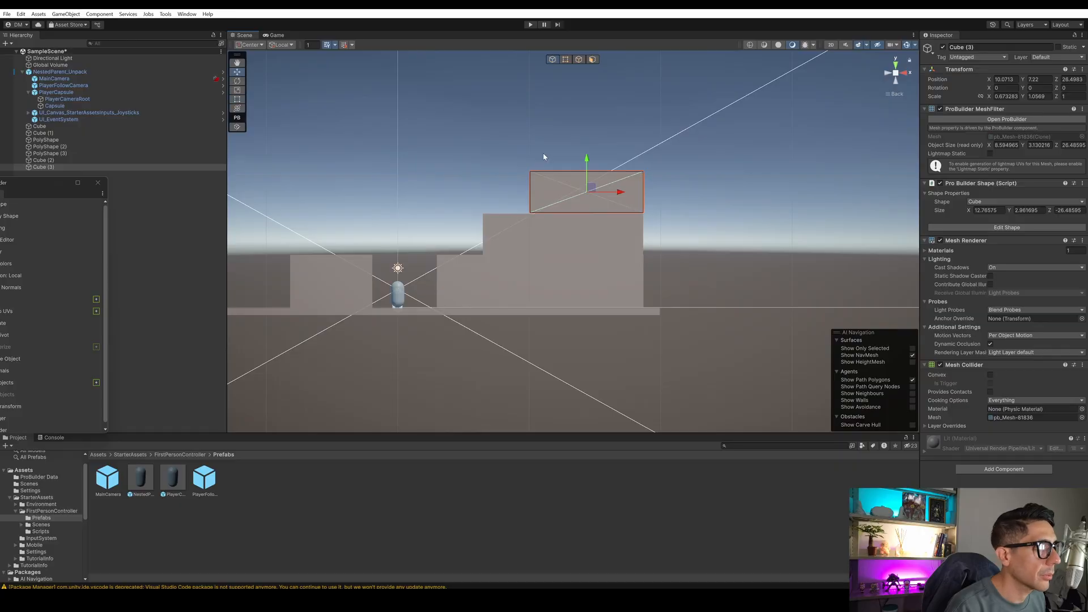
Lower the top block, Cube (3), to Y 6.98, show the reference sketch beside the scene, and clear the block's selection.
{"action": "left_click_drag", "start_coordinate": [587, 163], "coordinate": [588, 166]}
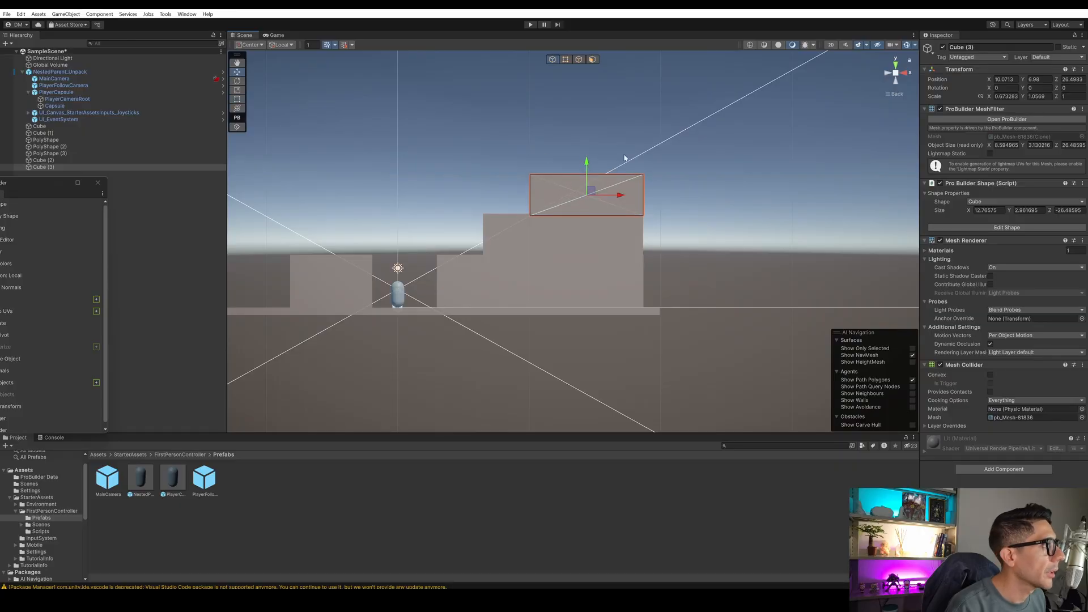
{"action": "left_click", "coordinate": [1063, 9]}
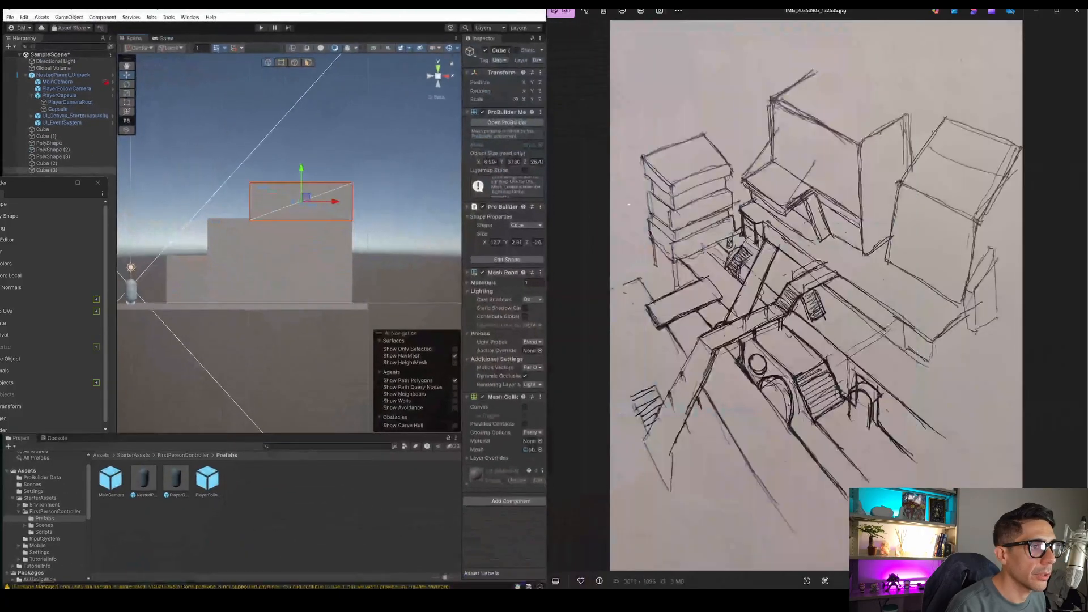
{"action": "left_click", "coordinate": [408, 194]}
Compare the three stepped blocks with the reference sketch from elevated and low angles, and return the editor to full width.
{"action": "mouse_move", "coordinate": [249, 172]}
{"action": "right_mouse_down"}
{"action": "mouse_move", "coordinate": [347, 228]}
{"action": "mouse_move", "coordinate": [283, 216]}
{"action": "mouse_move", "coordinate": [325, 155]}
{"action": "mouse_move", "coordinate": [362, 152]}
{"action": "right_mouse_up"}
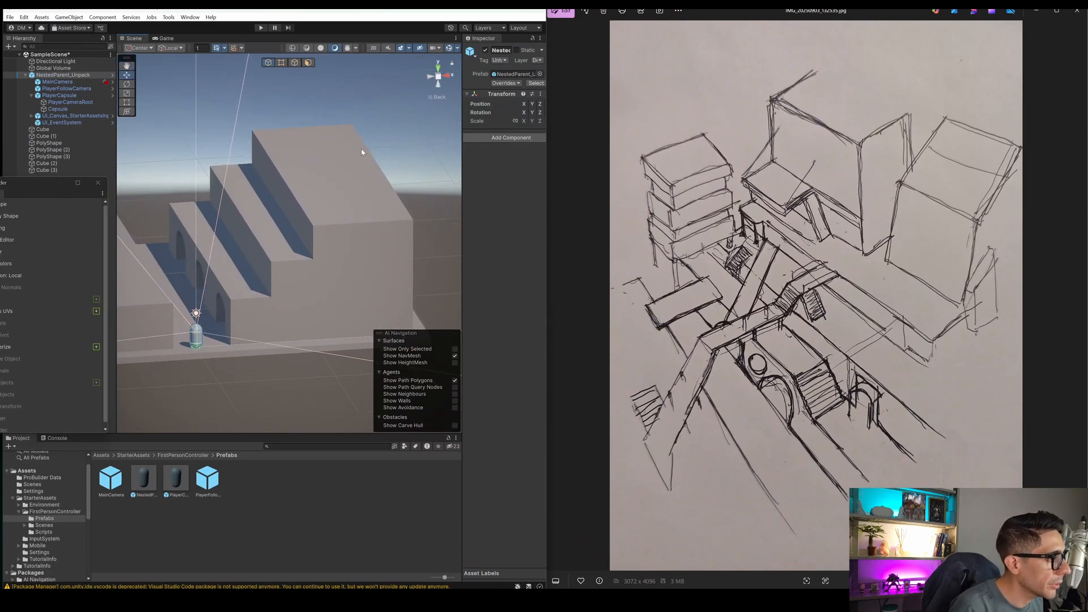
{"action": "middle_click_drag", "start_coordinate": [358, 152], "coordinate": [370, 158]}
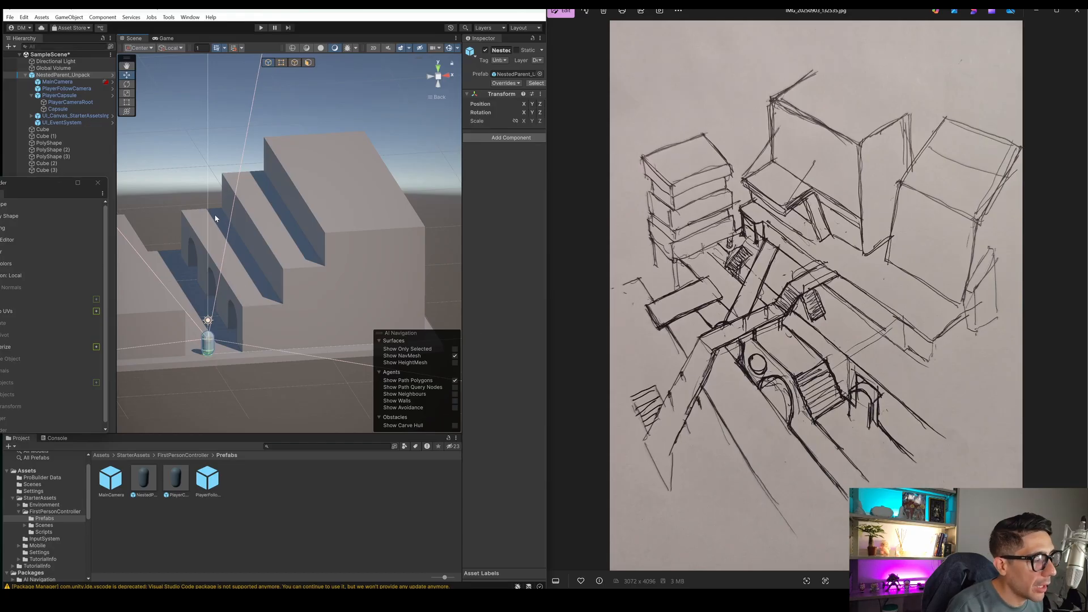
{"action": "left_click_drag", "start_coordinate": [333, 284], "coordinate": [310, 238], "text": "alt"}
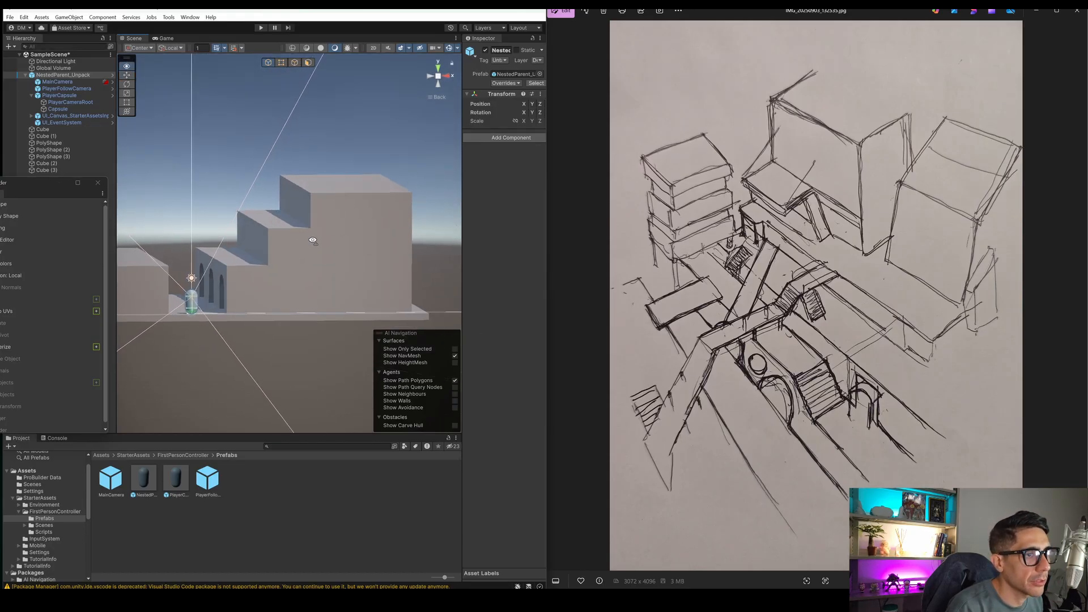
{"action": "left_click", "coordinate": [515, 10]}
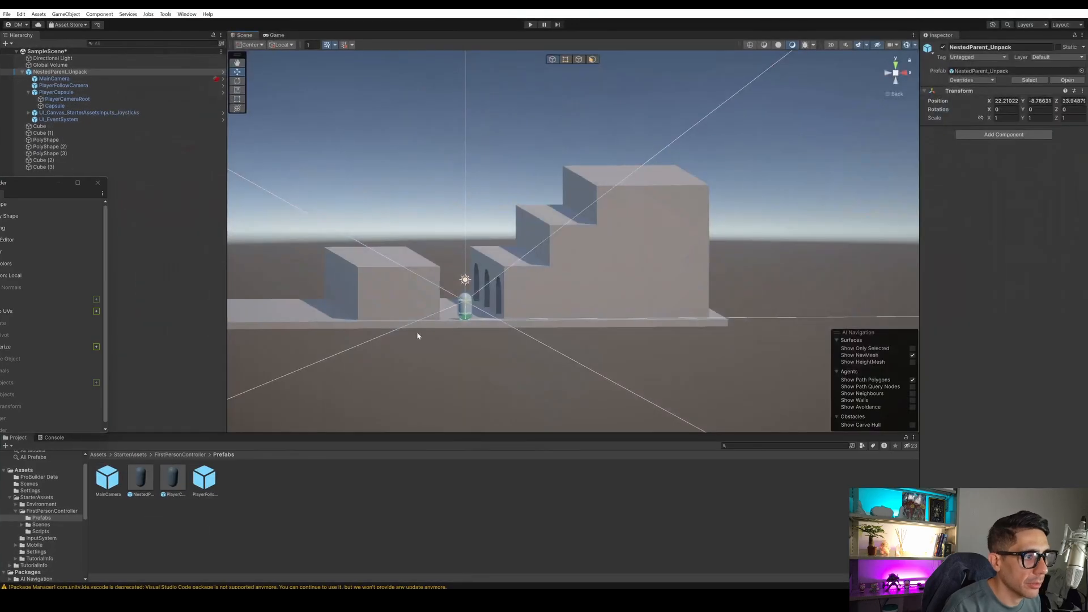
{"action": "left_click_drag", "start_coordinate": [505, 255], "coordinate": [526, 339], "text": "alt"}
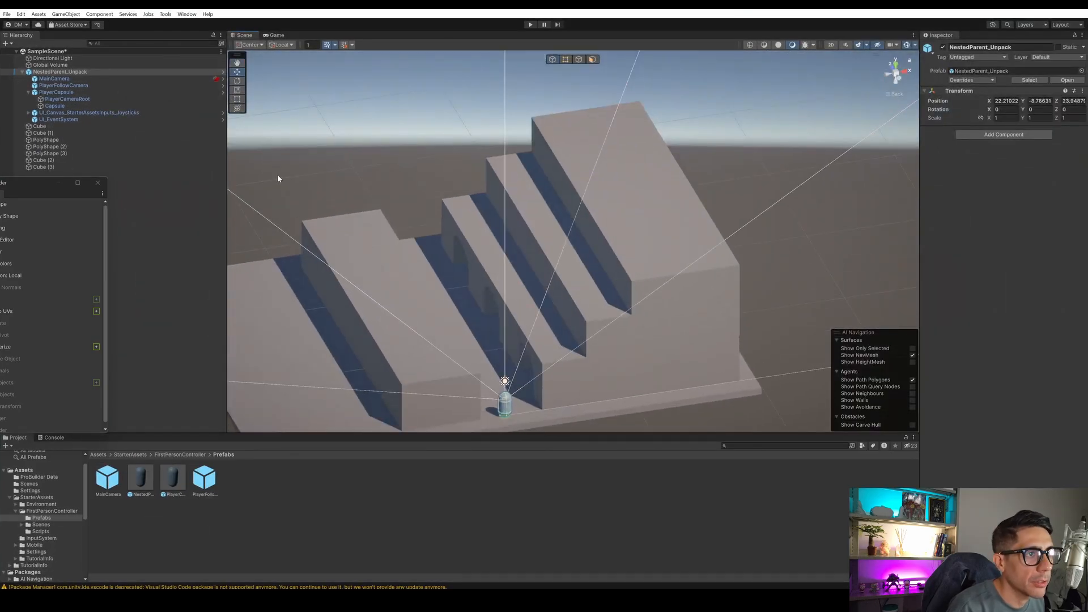
Draw a new ProBuilder Stairs shape on the second tier's alley-side wall, about 4.5 by 3.5 units with a depth of about 2.1.
{"action": "left_click_drag", "start_coordinate": [46, 184], "coordinate": [135, 184]}
{"action": "left_click", "coordinate": [112, 202]}
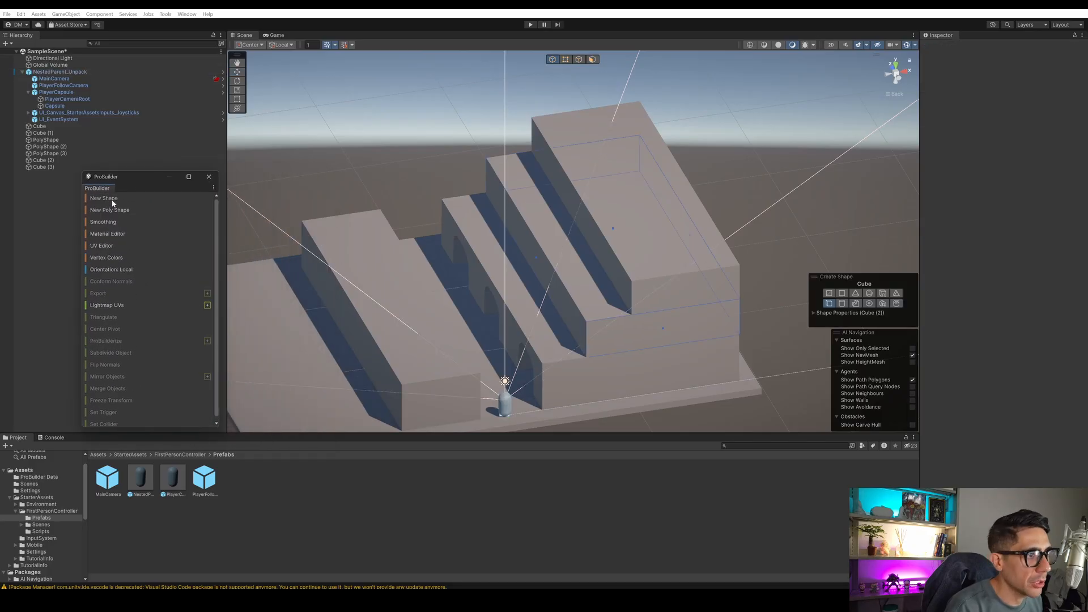
{"action": "left_click", "coordinate": [856, 303]}
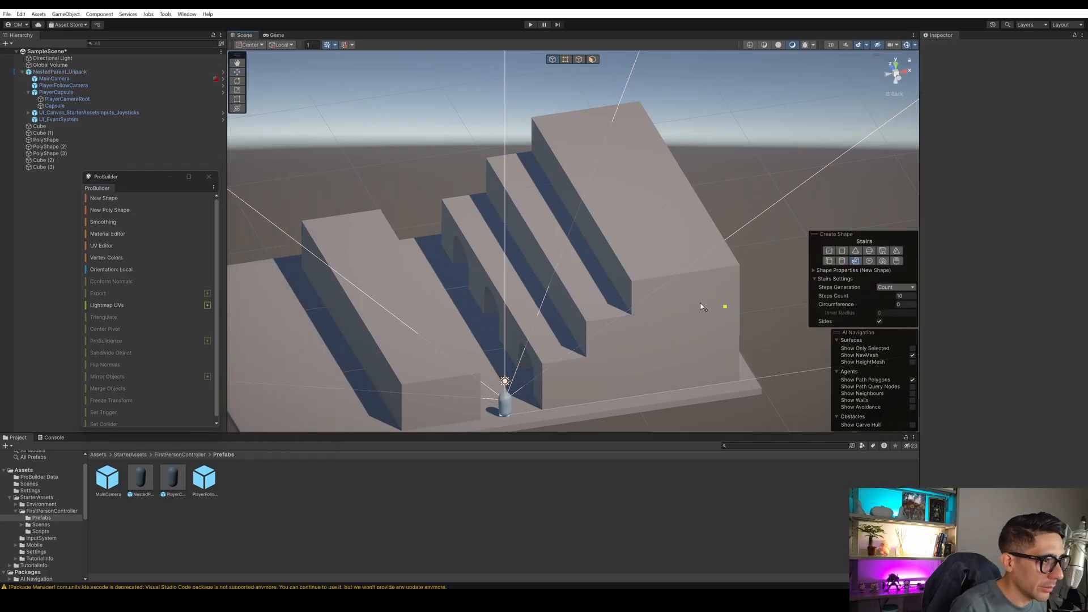
{"action": "left_click", "coordinate": [893, 78]}
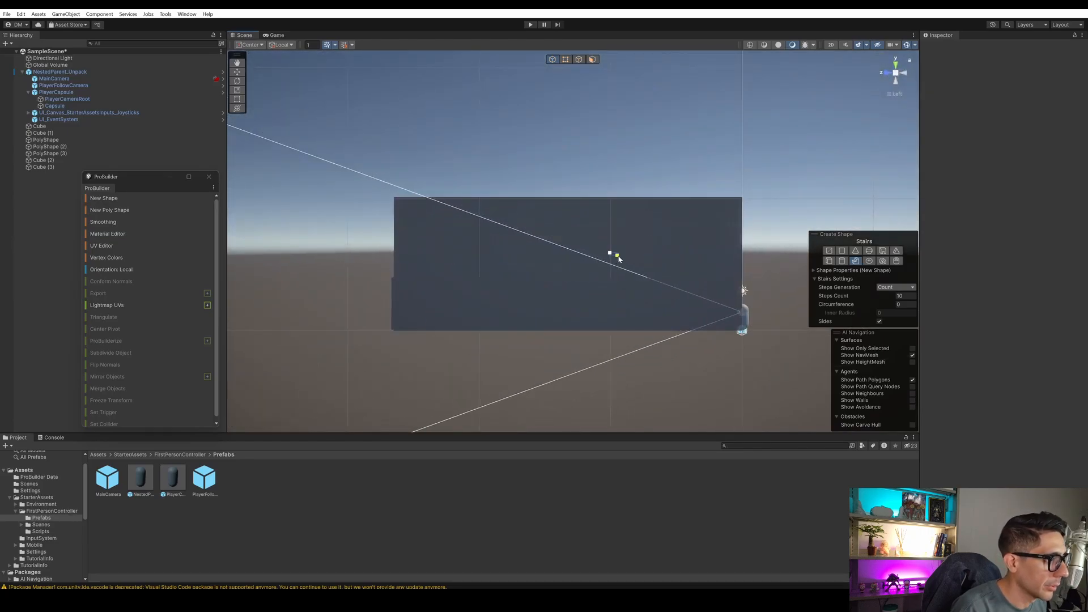
{"action": "left_click_drag", "start_coordinate": [619, 259], "coordinate": [679, 276]}
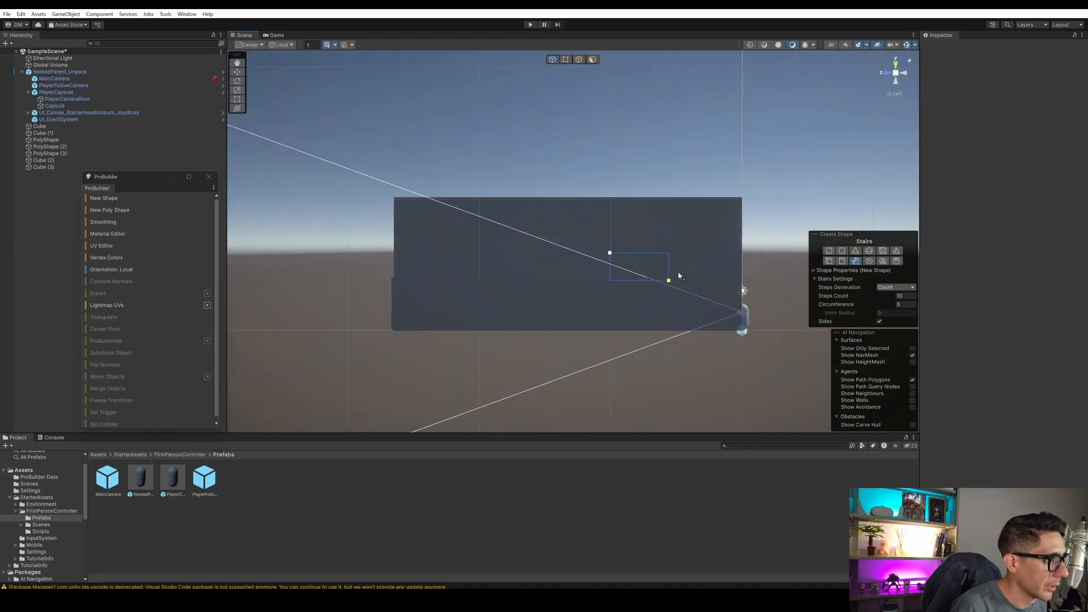
{"action": "left_click", "coordinate": [905, 74]}
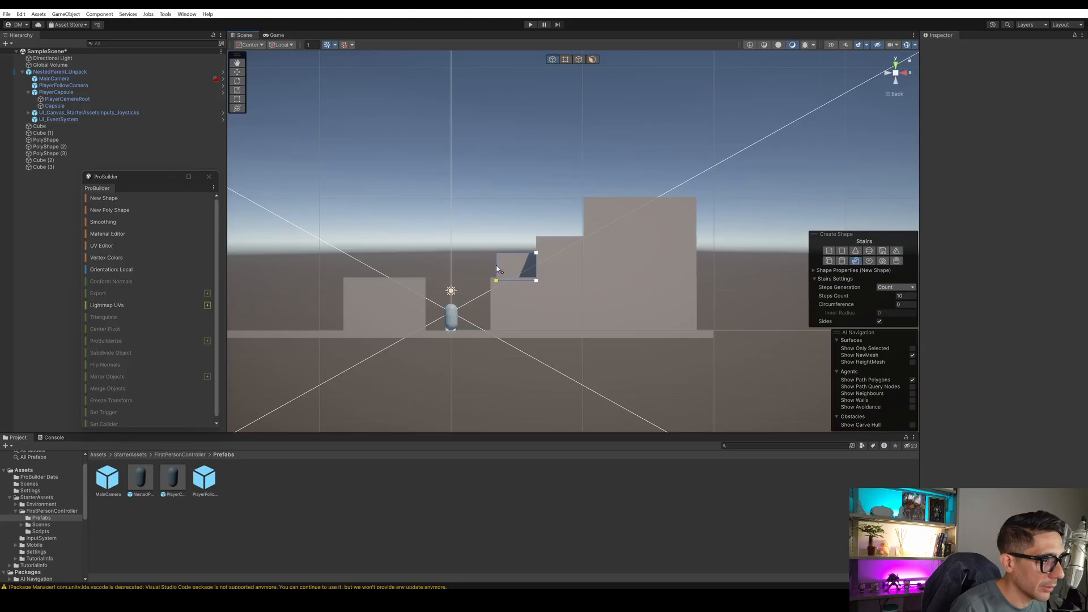
{"action": "left_click", "coordinate": [489, 256]}
{"action": "right_click_drag", "start_coordinate": [489, 255], "coordinate": [652, 306]}
{"action": "scroll", "coordinate": [664, 308], "scroll_direction": "up", "scroll_amount": 5}
{"action": "middle_click_drag", "start_coordinate": [666, 307], "coordinate": [567, 275]}
{"action": "mouse_move", "coordinate": [567, 275]}
{"action": "right_mouse_down"}
{"action": "mouse_move", "coordinate": [474, 267]}
{"action": "mouse_move", "coordinate": [549, 269]}
{"action": "right_mouse_up"}
{"action": "left_click", "coordinate": [240, 82]}
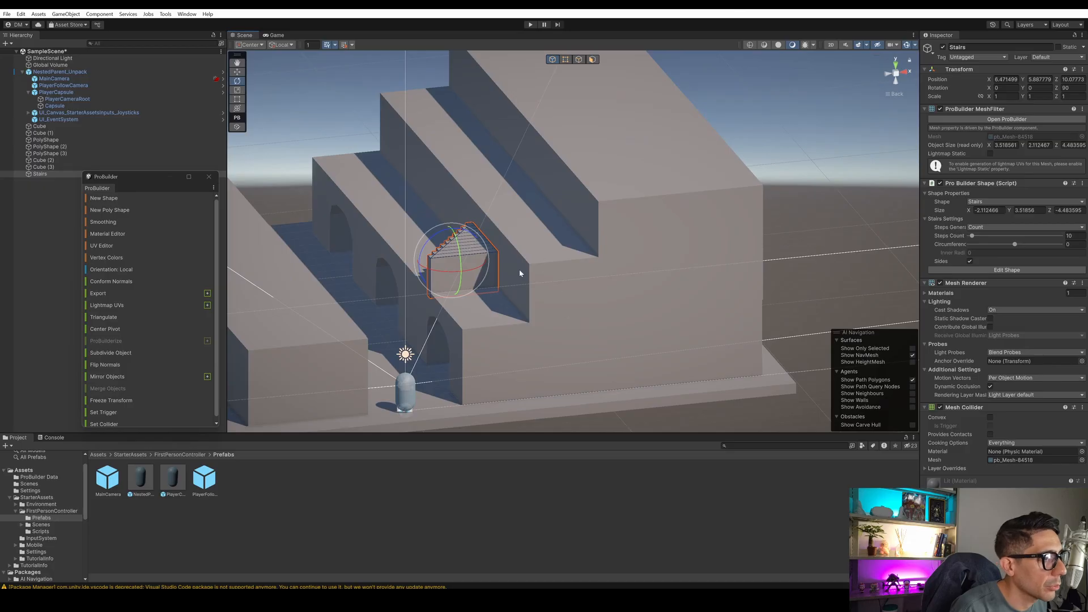
{"action": "left_click_drag", "start_coordinate": [429, 242], "coordinate": [513, 237]}
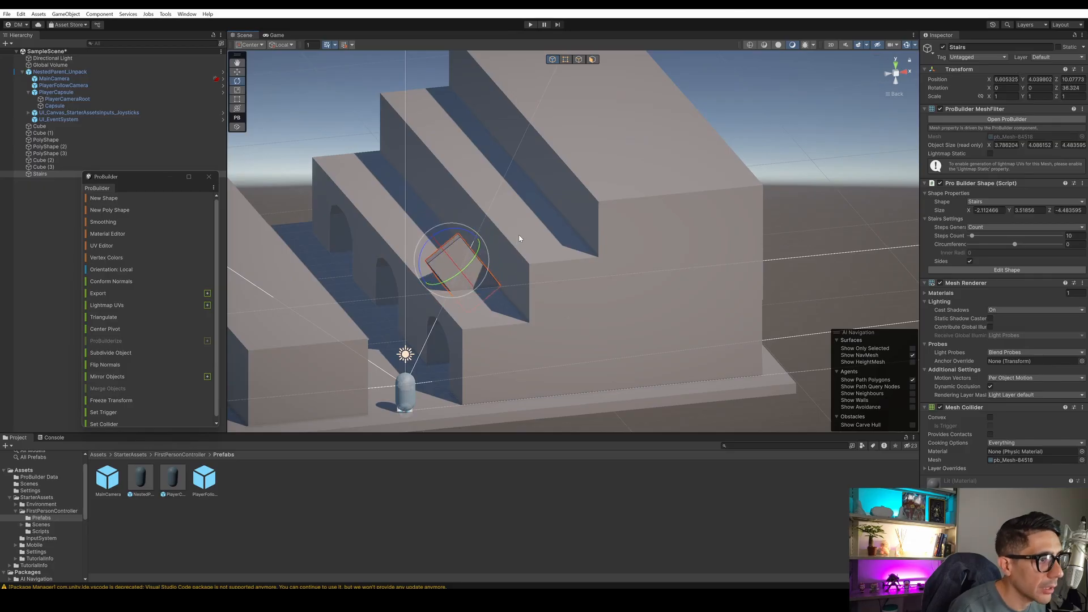
{"action": "key", "text": "ctrl+z"}
Set the stairs' Z rotation to 0 and move them down to Y 4.01, onto the arched row's roof.
{"action": "left_click", "coordinate": [1068, 88]}
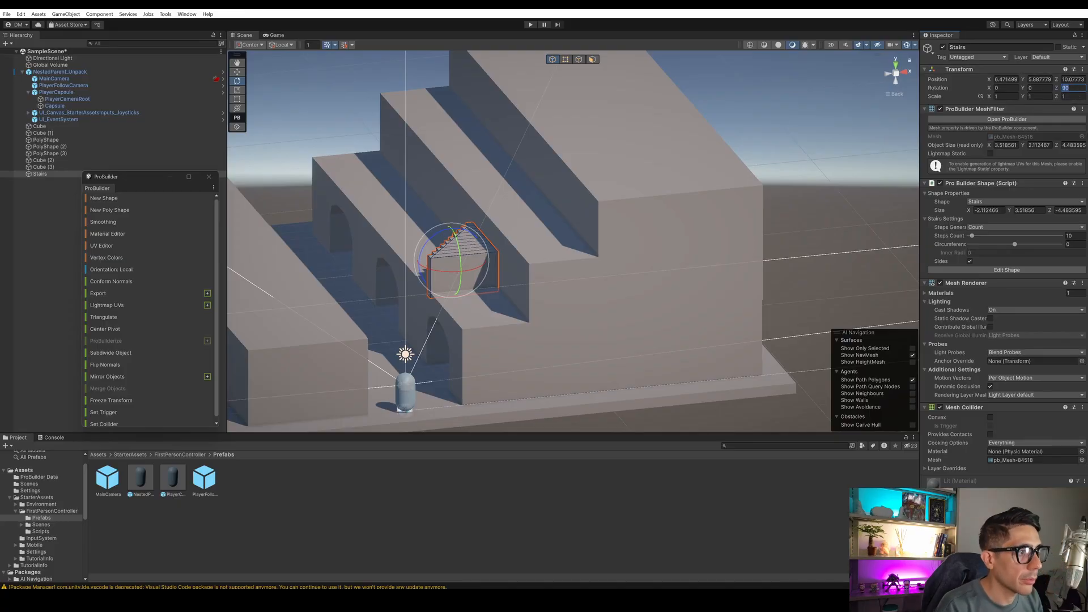
{"action": "type", "text": "0"}
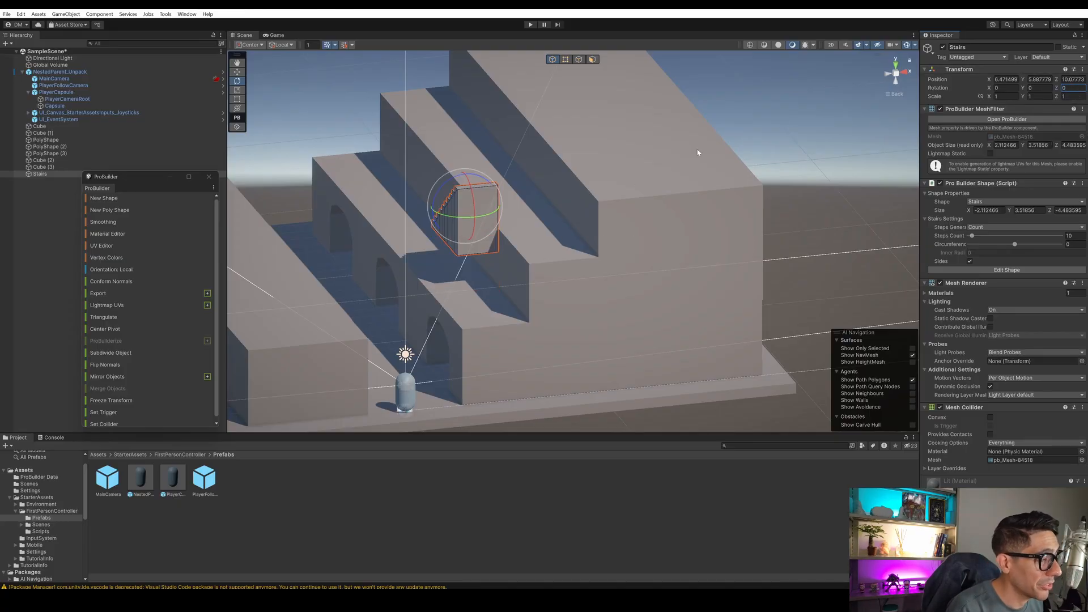
{"action": "left_click", "coordinate": [238, 72]}
{"action": "middle_click_drag", "start_coordinate": [466, 228], "coordinate": [537, 270]}
{"action": "left_click_drag", "start_coordinate": [536, 230], "coordinate": [539, 282]}
{"action": "left_click", "coordinate": [998, 88]}
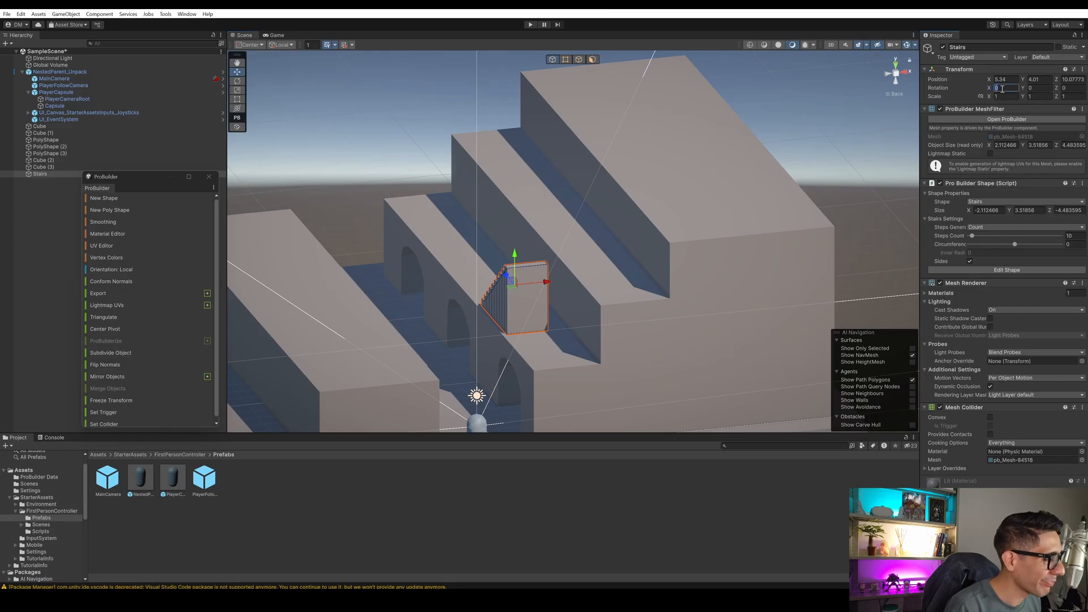
{"action": "type", "text": "180"}
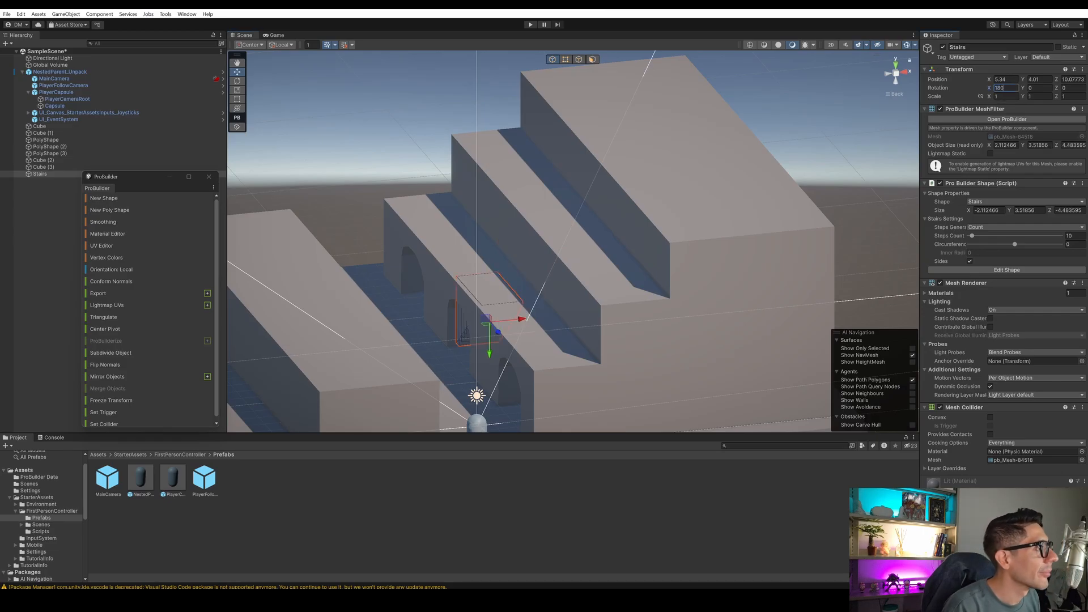
{"action": "key", "text": "BackSpace"}
{"action": "key", "text": "BackSpace"}
{"action": "key", "text": "BackSpace"}
{"action": "type", "text": "0"}
Set the stairs' Y rotation to 180 and move them to X 3.3, Z 6.45 on the arched row's roof.
{"action": "left_click", "coordinate": [1038, 88]}
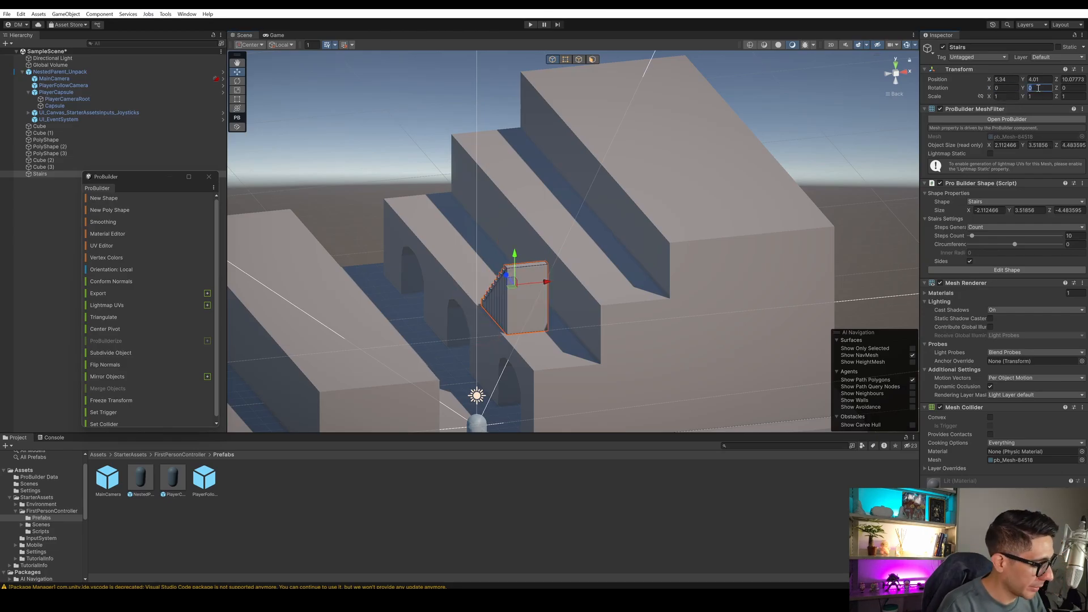
{"action": "type", "text": "180"}
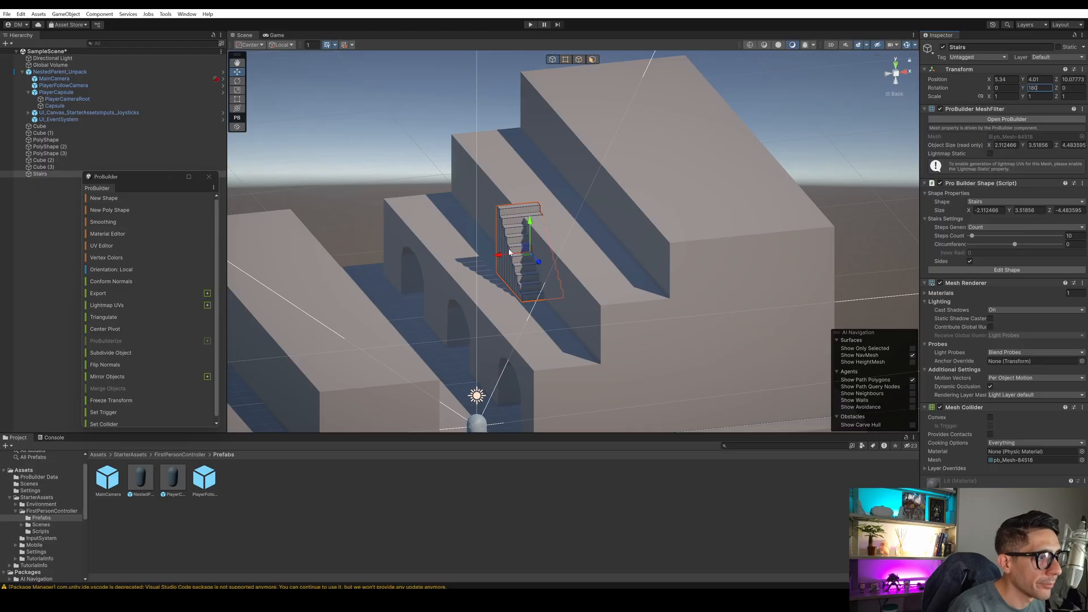
{"action": "left_click_drag", "start_coordinate": [509, 252], "coordinate": [905, 335]}
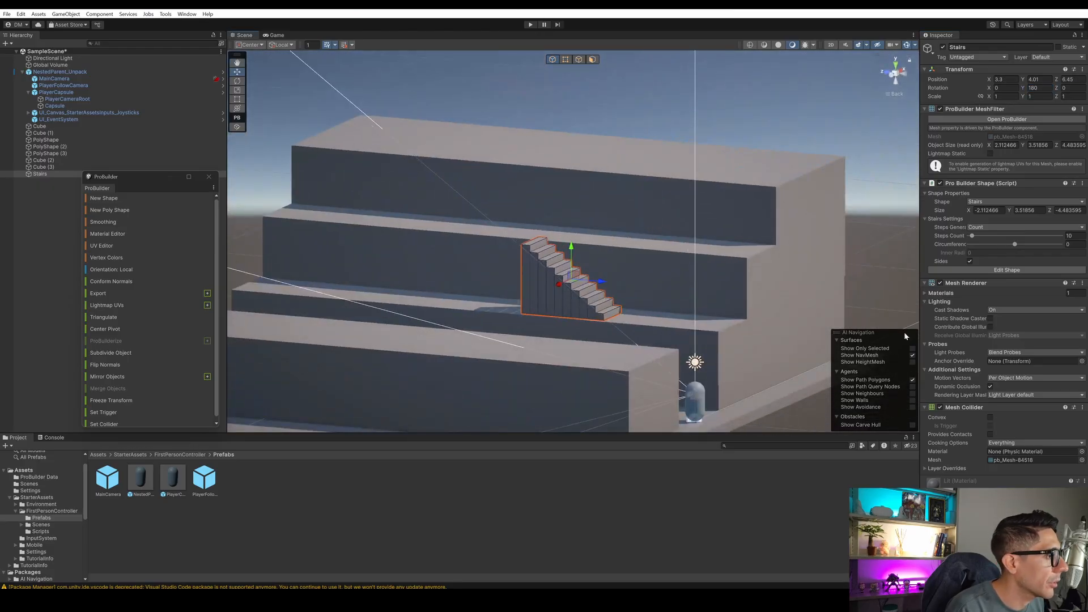
Edit the Stairs shape and set its steps count to 25.
{"action": "left_click", "coordinate": [1009, 270]}
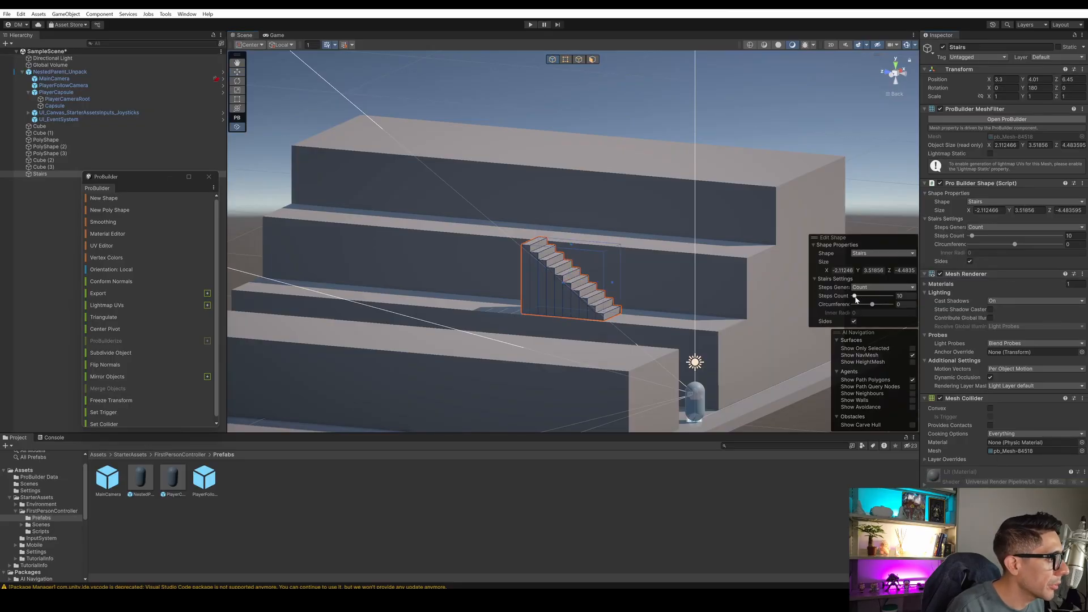
{"action": "left_click_drag", "start_coordinate": [857, 300], "coordinate": [858, 300]}
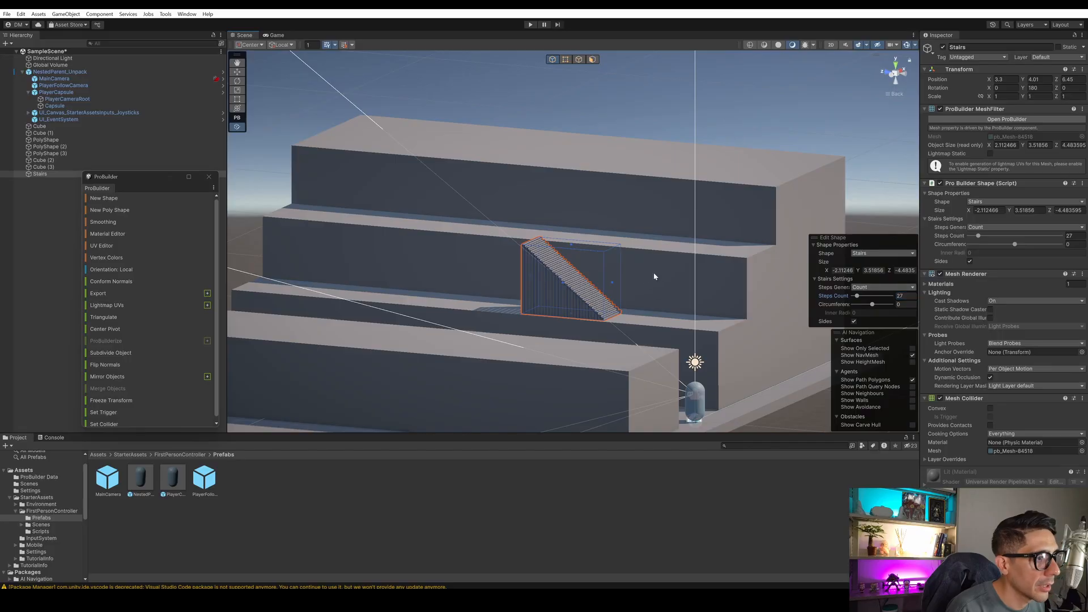
{"action": "right_click_drag", "start_coordinate": [654, 272], "coordinate": [594, 279]}
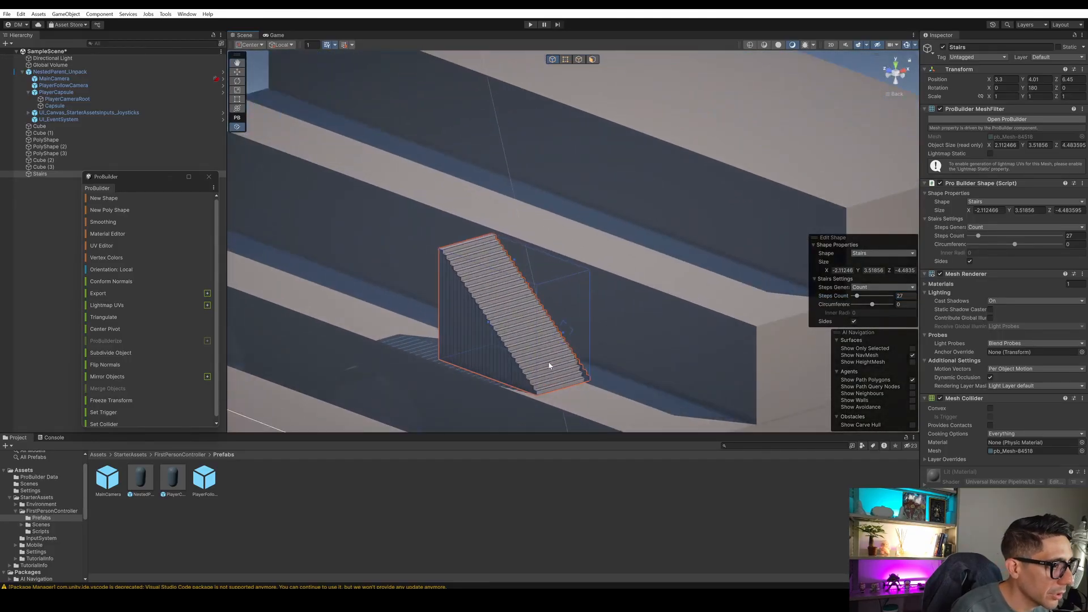
{"action": "left_click_drag", "start_coordinate": [862, 296], "coordinate": [857, 297]}
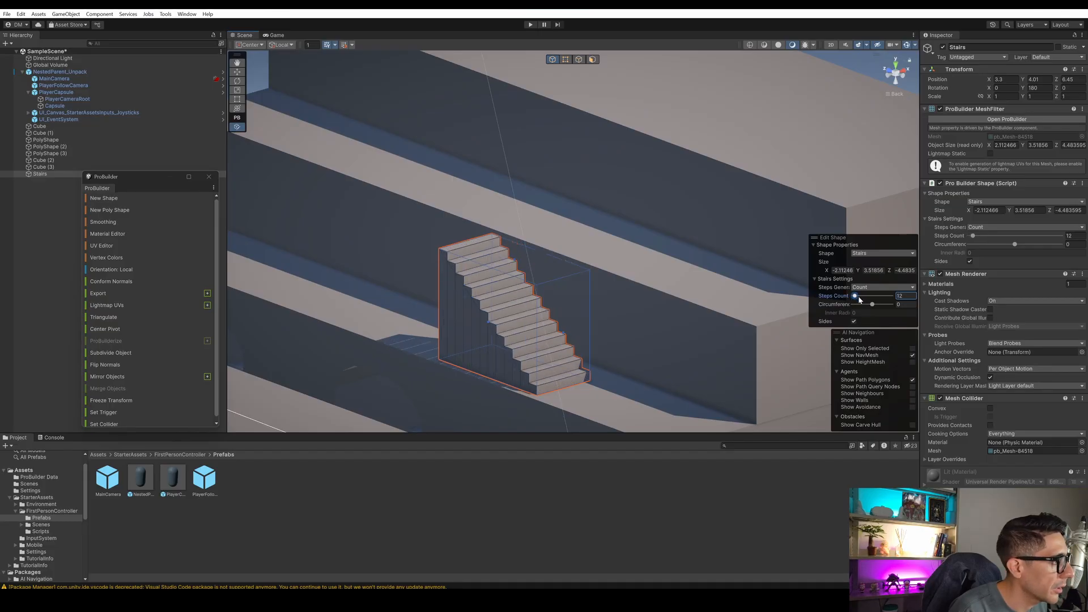
{"action": "type", "text": "20"}
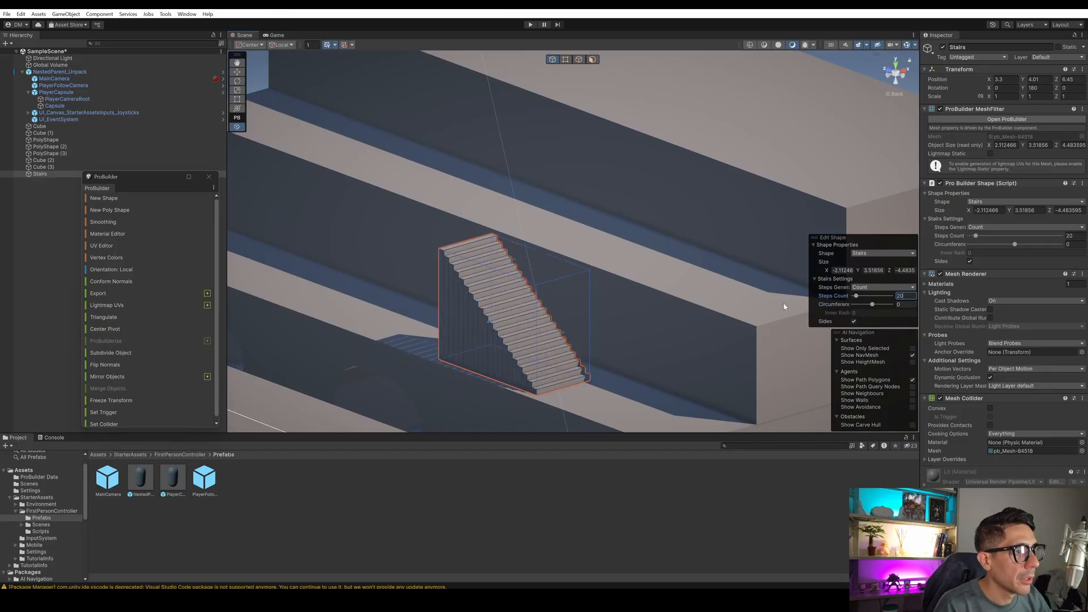
{"action": "key", "text": "BackSpace"}
{"action": "type", "text": "5"}
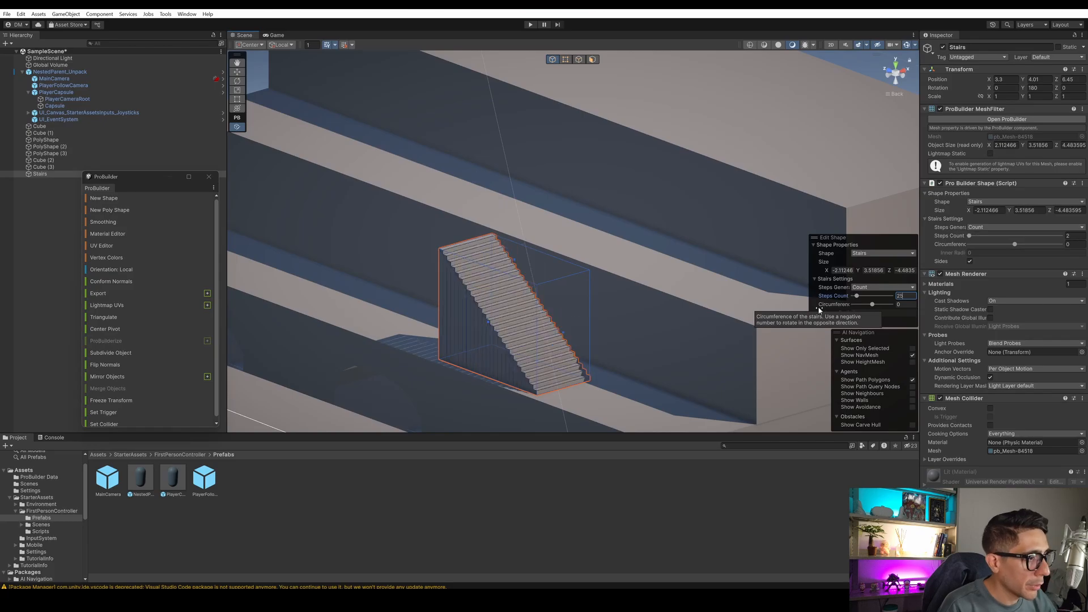
Reduce the stairs' height to about 1.97 units and lengthen them from their lower end to about 4.84 units.
{"action": "left_click_drag", "start_coordinate": [603, 313], "coordinate": [627, 272], "text": "alt"}
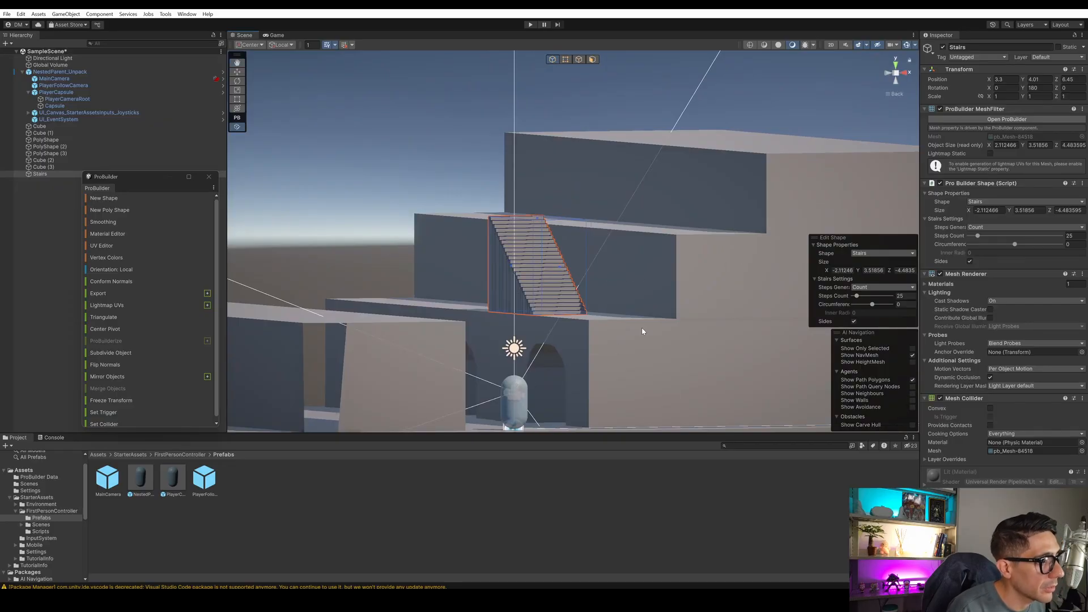
{"action": "left_click", "coordinate": [891, 76]}
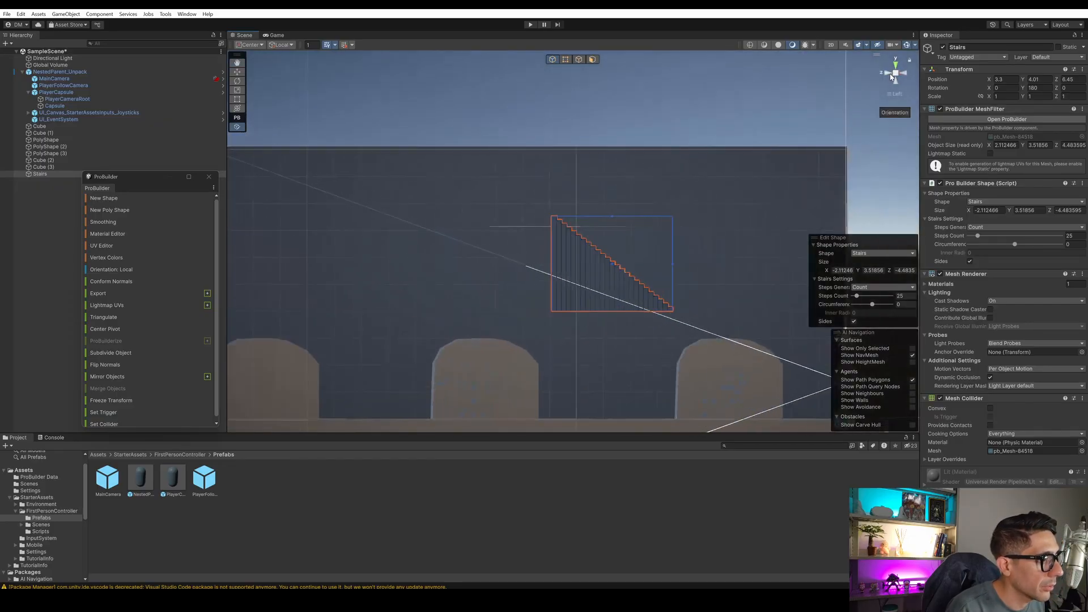
{"action": "left_click_drag", "start_coordinate": [611, 216], "coordinate": [615, 257]}
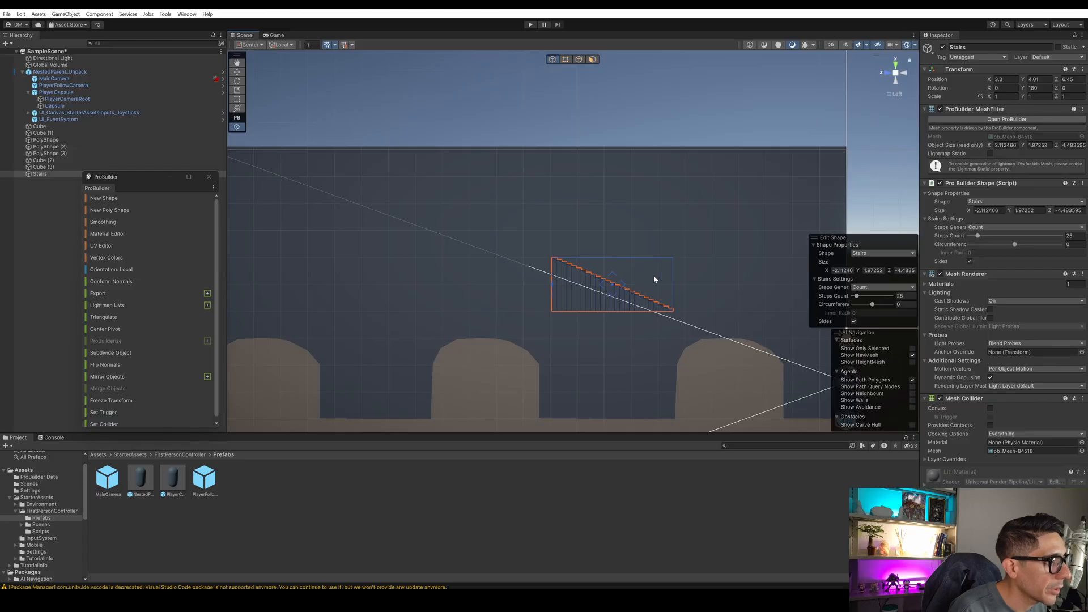
{"action": "right_click_drag", "start_coordinate": [654, 276], "coordinate": [677, 261]}
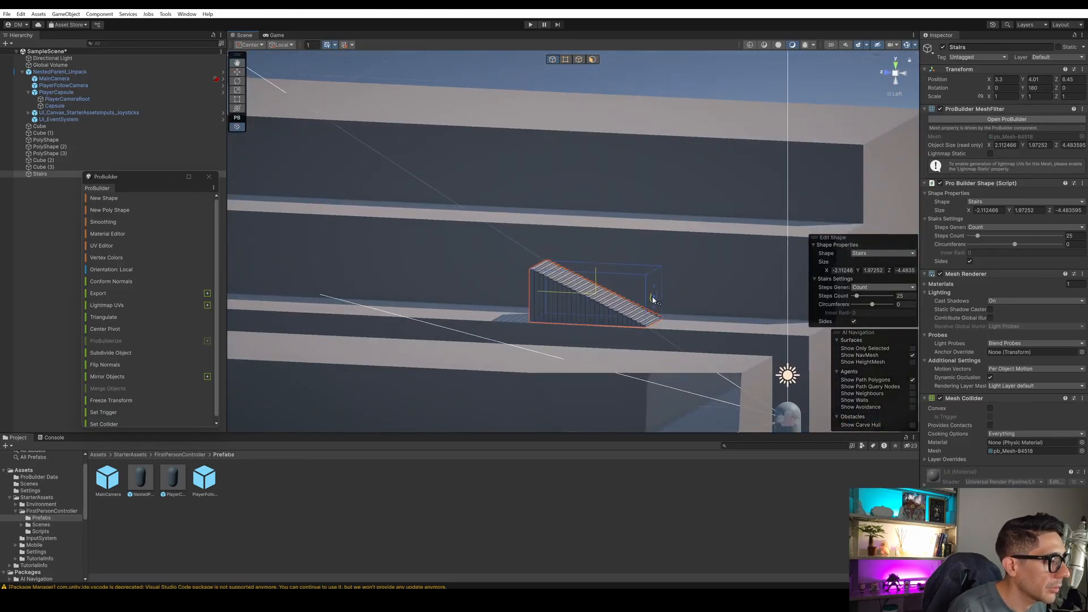
{"action": "left_click_drag", "start_coordinate": [654, 300], "coordinate": [664, 304]}
{"action": "right_click_drag", "start_coordinate": [663, 304], "coordinate": [687, 328]}
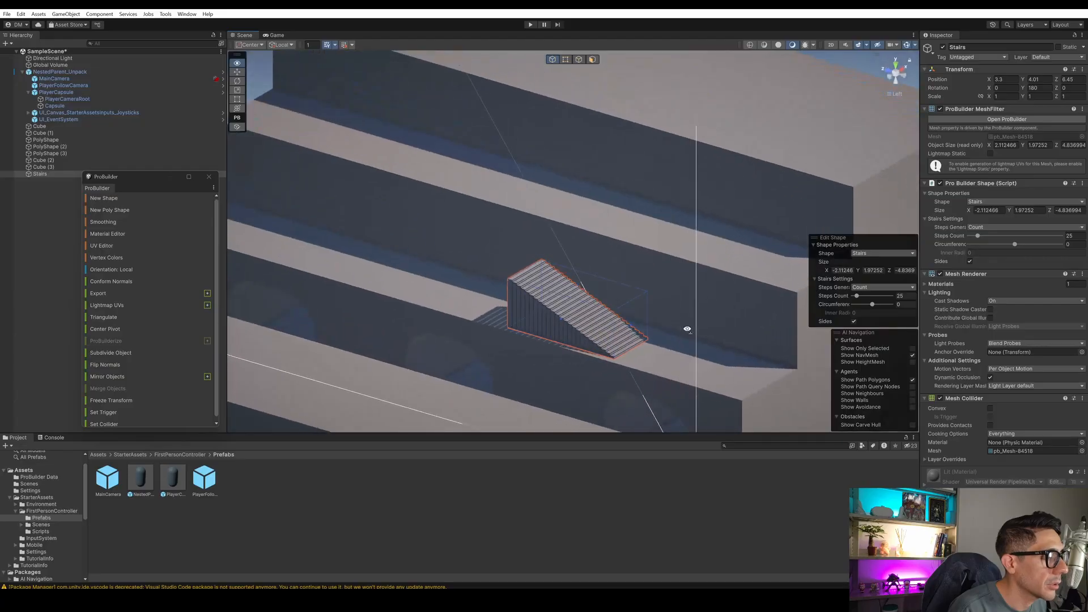
Move the stairs along the arched row's roof to X 3.07, Z 4.88, and switch to the Rect tool.
{"action": "left_click_drag", "start_coordinate": [780, 153], "coordinate": [677, 178], "text": "alt"}
{"action": "key", "text": "w"}
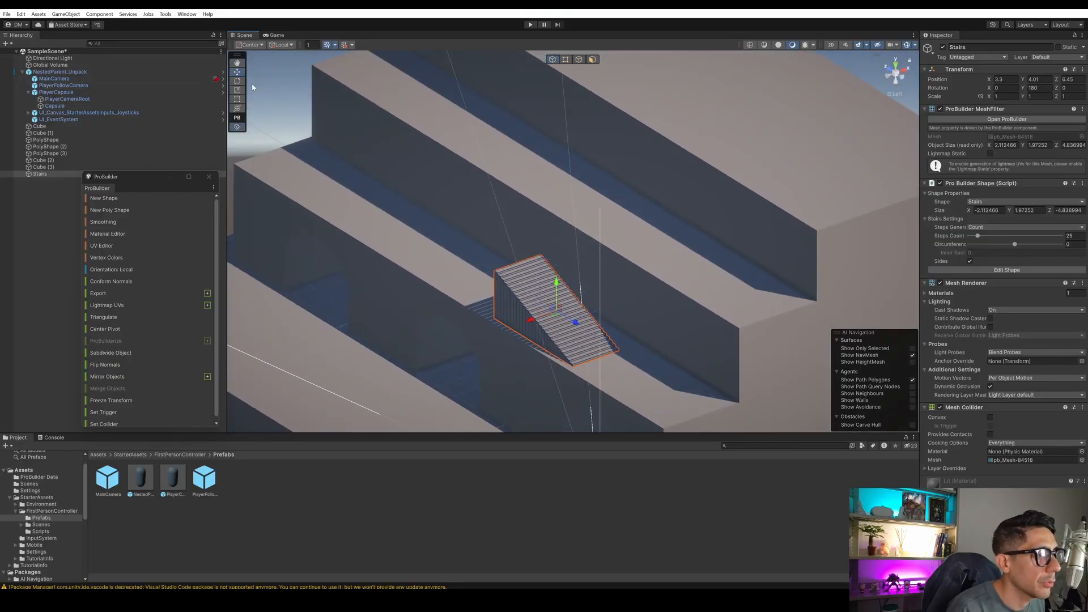
{"action": "left_click_drag", "start_coordinate": [580, 327], "coordinate": [557, 318]}
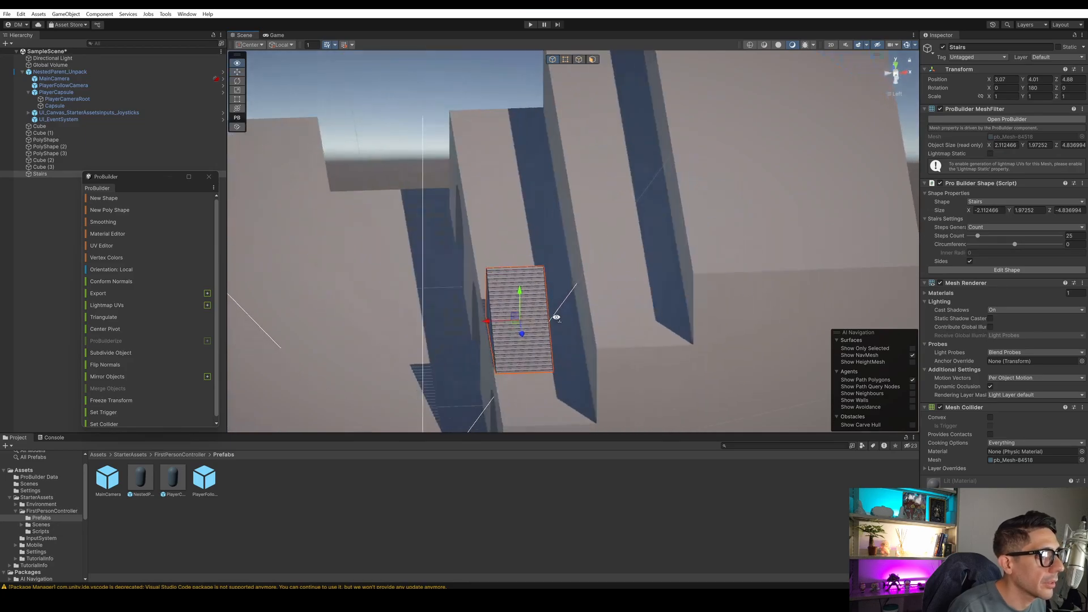
{"action": "left_click", "coordinate": [237, 101]}
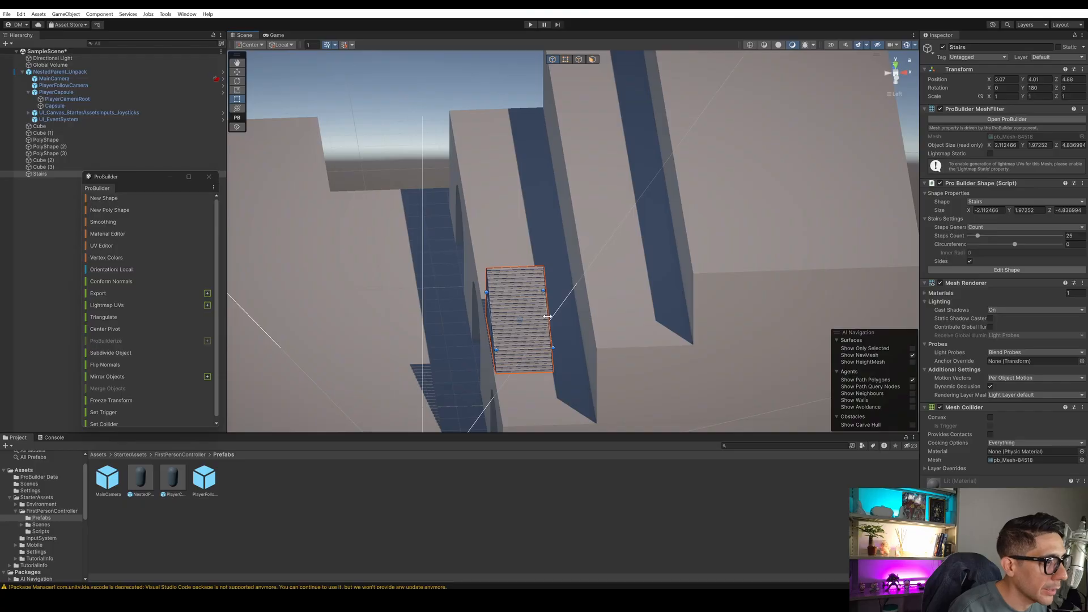
Widen the stairs to about 3.42 units across the arched row's roof and reduce their height to about 1.65 units.
{"action": "left_click_drag", "start_coordinate": [548, 316], "coordinate": [688, 308]}
{"action": "left_click_drag", "start_coordinate": [780, 182], "coordinate": [668, 288], "text": "alt"}
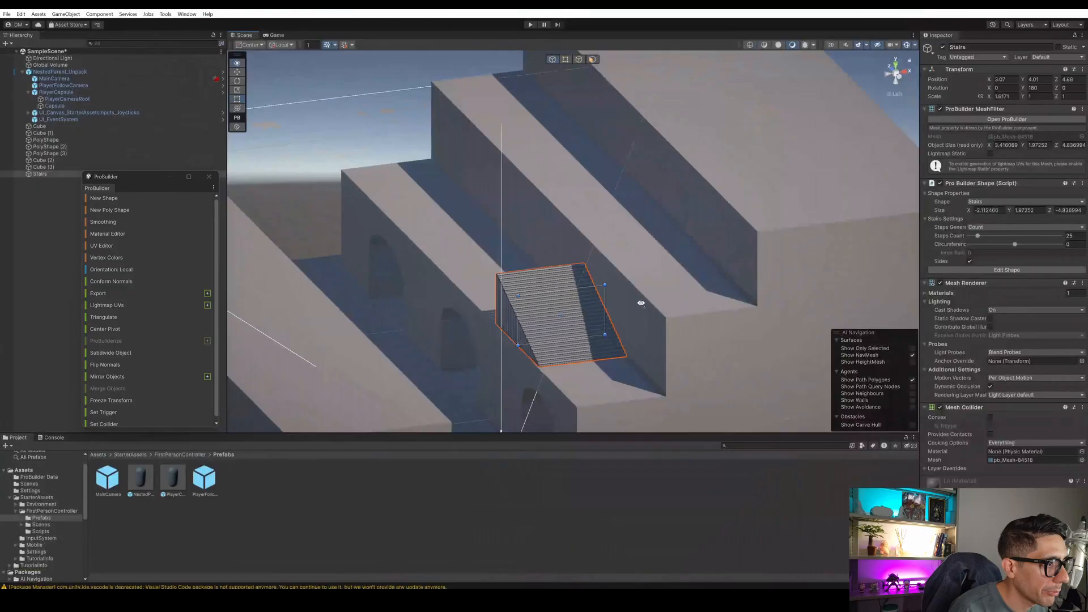
{"action": "mouse_move", "coordinate": [641, 303]}
{"action": "left_mouse_down", "text": "alt"}
{"action": "mouse_move", "coordinate": [784, 266]}
{"action": "mouse_move", "coordinate": [704, 272]}
{"action": "mouse_move", "coordinate": [700, 262]}
{"action": "mouse_move", "coordinate": [731, 284]}
{"action": "mouse_move", "coordinate": [754, 267]}
{"action": "mouse_move", "coordinate": [782, 315]}
{"action": "mouse_move", "coordinate": [711, 337]}
{"action": "mouse_move", "coordinate": [657, 294]}
{"action": "left_mouse_up", "text": "alt"}
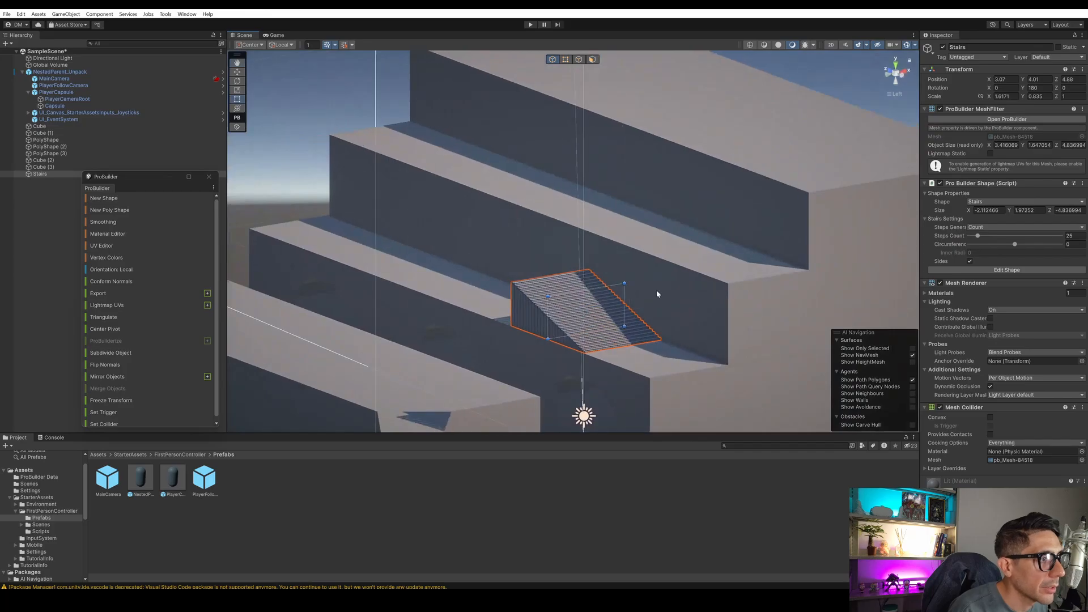
{"action": "left_click_drag", "start_coordinate": [515, 264], "coordinate": [565, 305], "text": "alt"}
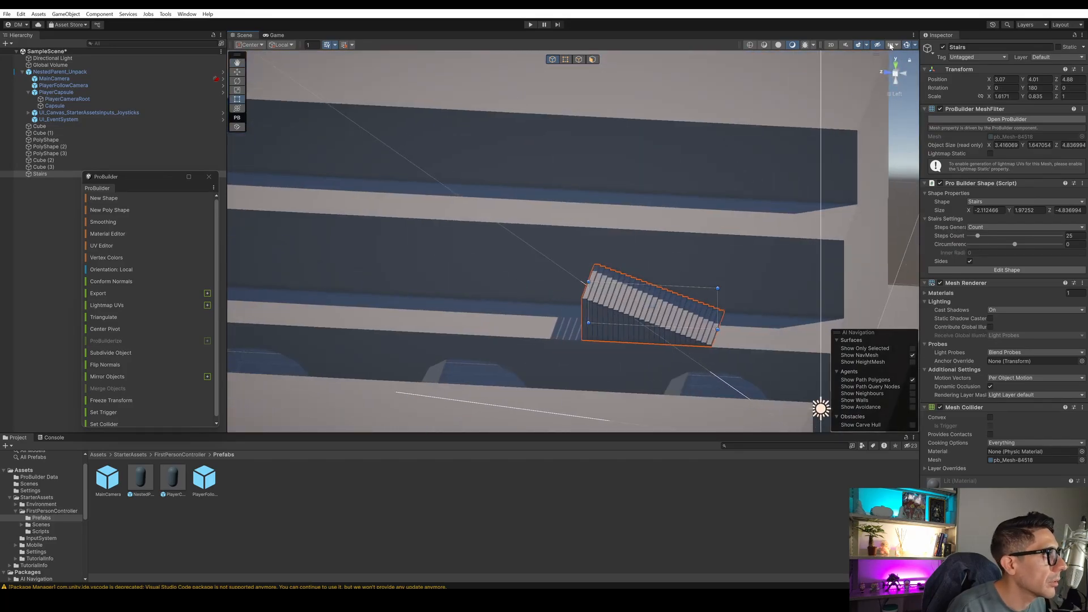
Create a ProBuilder cube behind the stairs on the arched row's roof, about 17.49 units long, 3.48 deep and 2.12 high.
{"action": "left_click", "coordinate": [891, 77]}
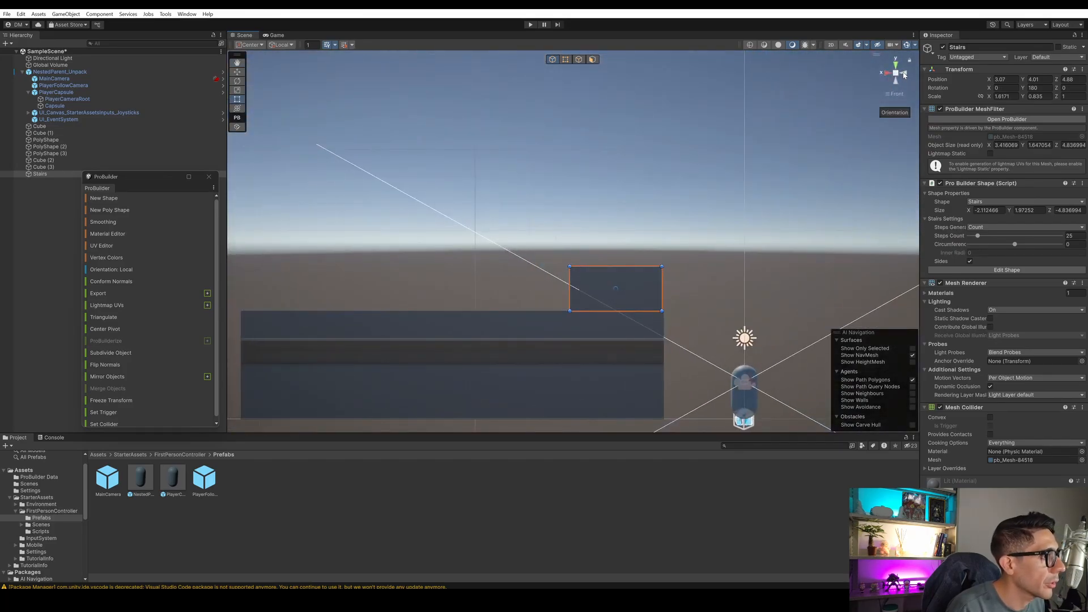
{"action": "left_click", "coordinate": [883, 73]}
{"action": "scroll", "coordinate": [684, 272], "scroll_direction": "down", "scroll_amount": 2}
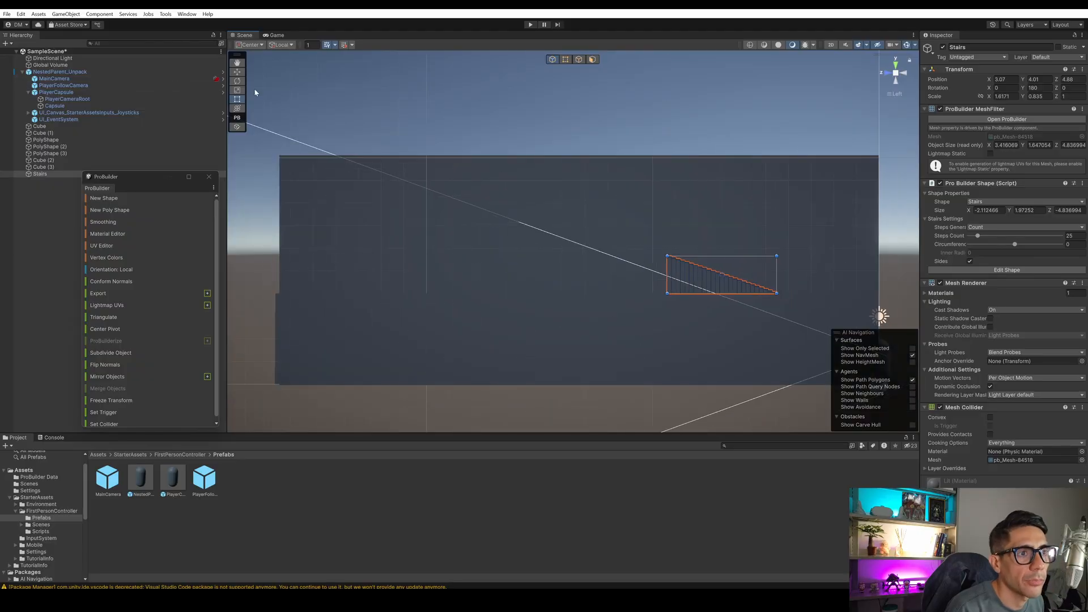
{"action": "left_click", "coordinate": [111, 198]}
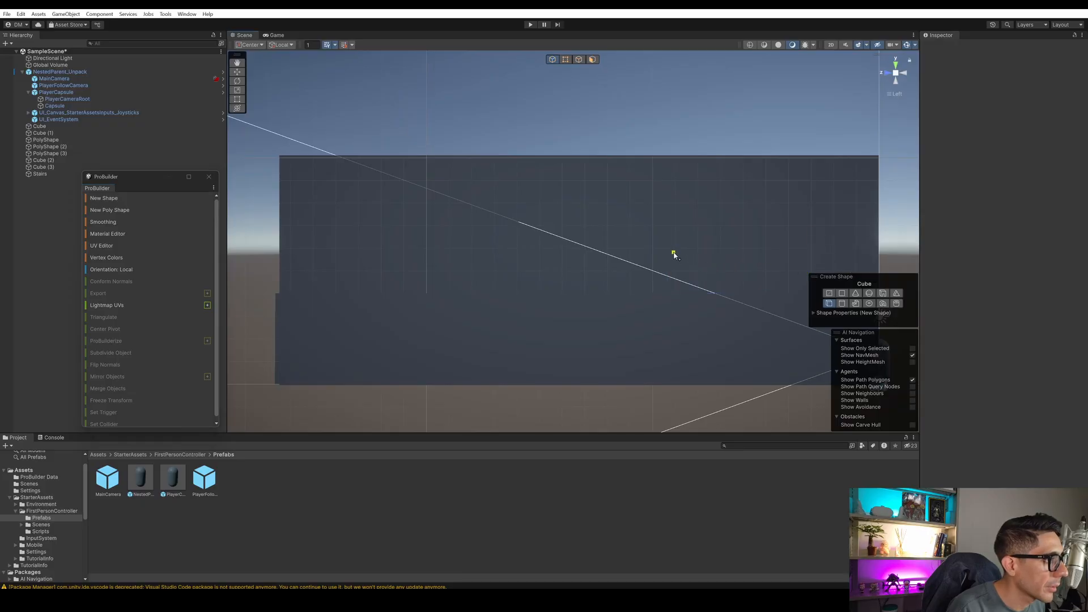
{"action": "left_click_drag", "start_coordinate": [675, 250], "coordinate": [280, 300]}
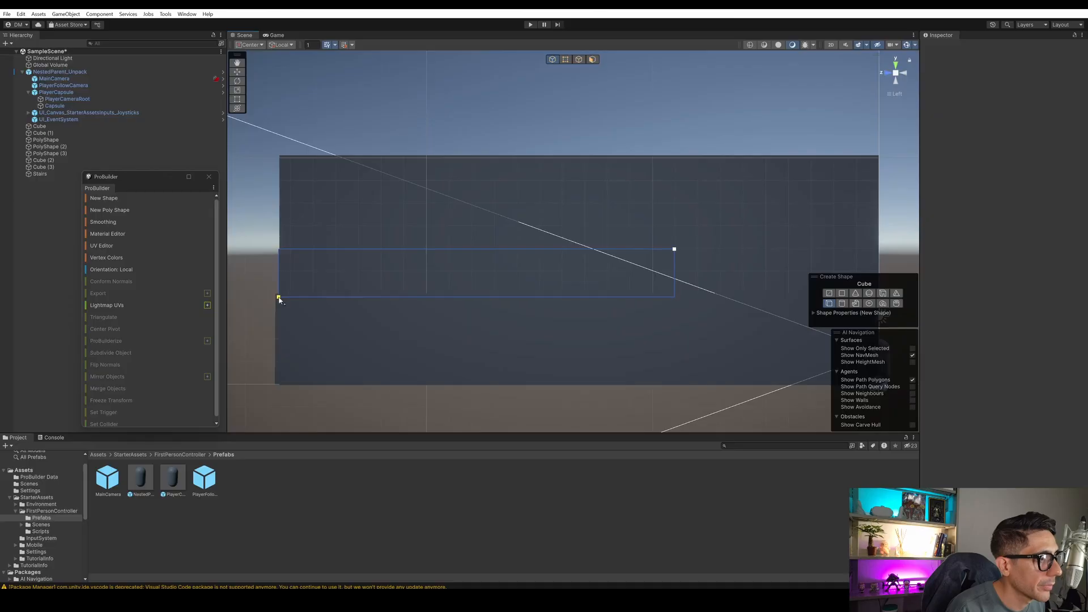
{"action": "left_click", "coordinate": [906, 74]}
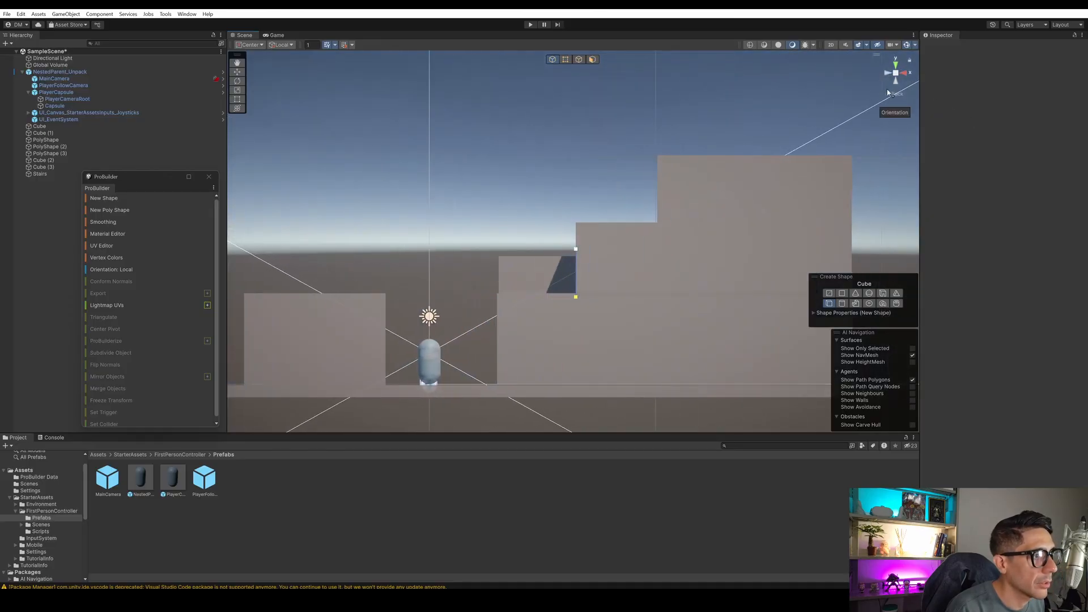
{"action": "left_click", "coordinate": [498, 254]}
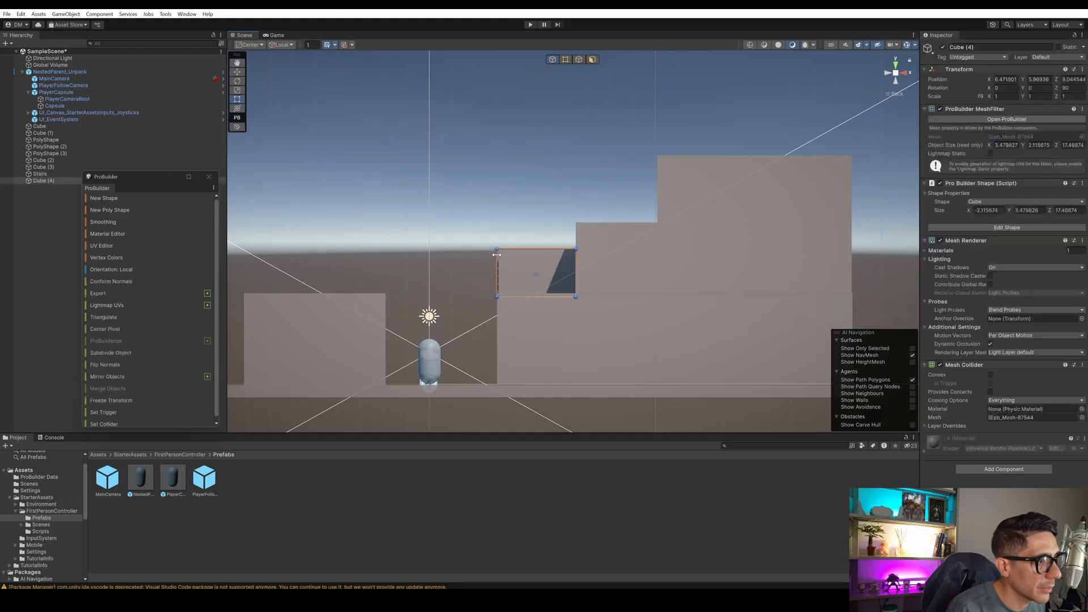
Resize the new upper block from its stairs-side corner to about 3.47 units deep and 17.32 units long.
{"action": "key", "text": "f"}
{"action": "left_click_drag", "start_coordinate": [517, 284], "coordinate": [634, 307], "text": "alt"}
{"action": "right_click_drag", "start_coordinate": [634, 308], "coordinate": [609, 317]}
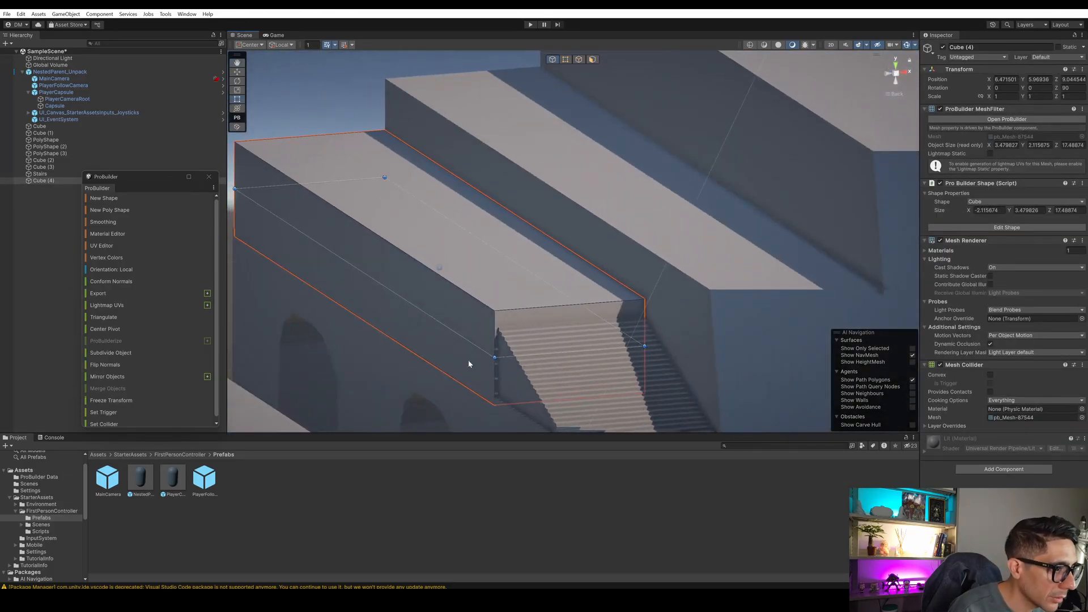
{"action": "left_click_drag", "start_coordinate": [494, 355], "coordinate": [493, 354]}
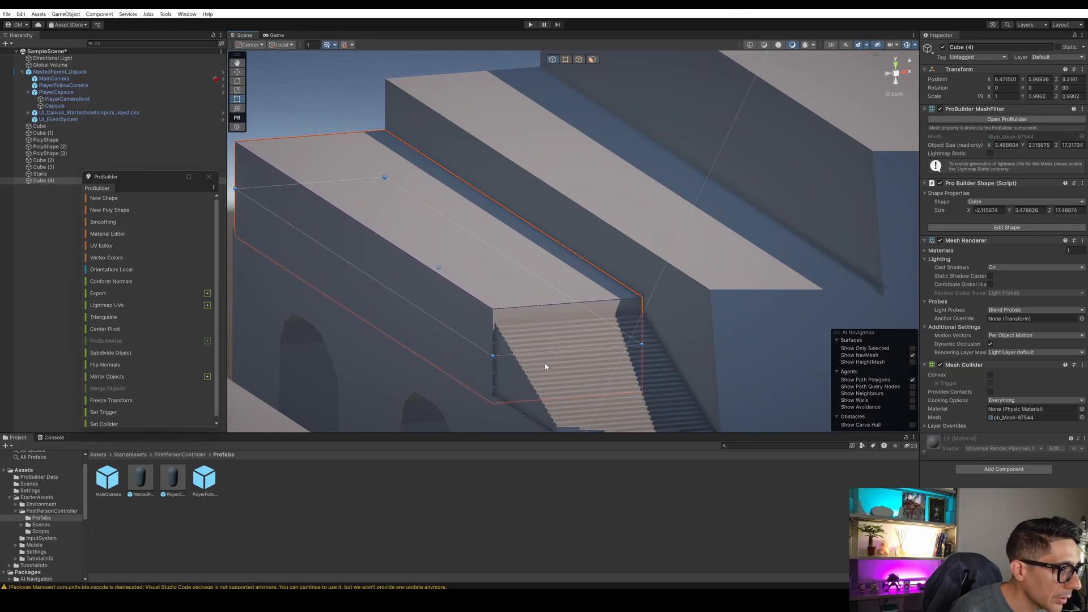
Widen the stairs on their outer side to about 3.49 units to align with the upper block's outer face.
{"action": "left_click", "coordinate": [554, 349]}
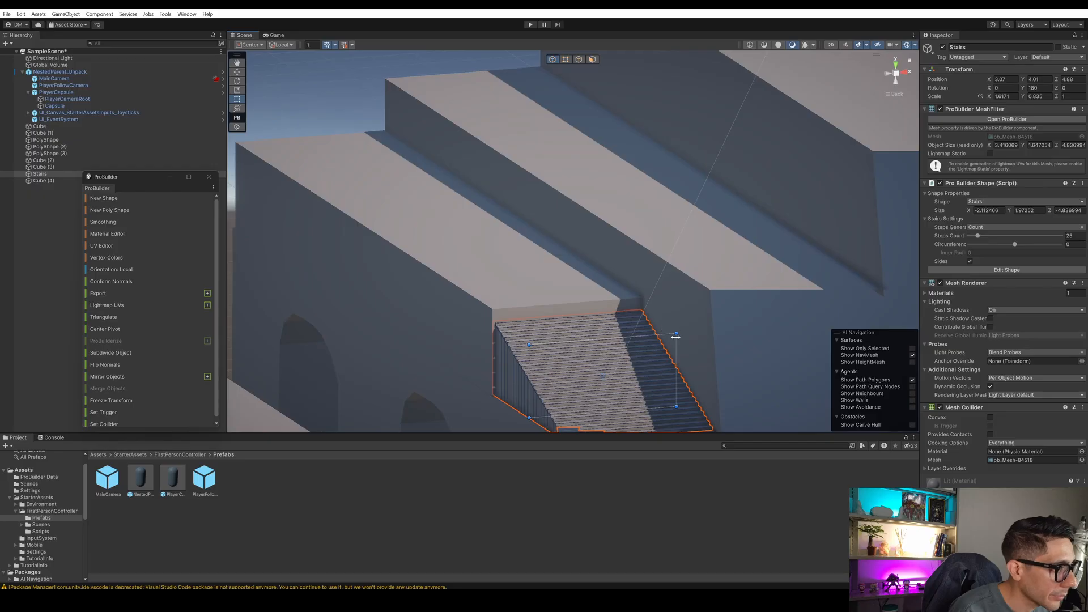
{"action": "left_click", "coordinate": [582, 381]}
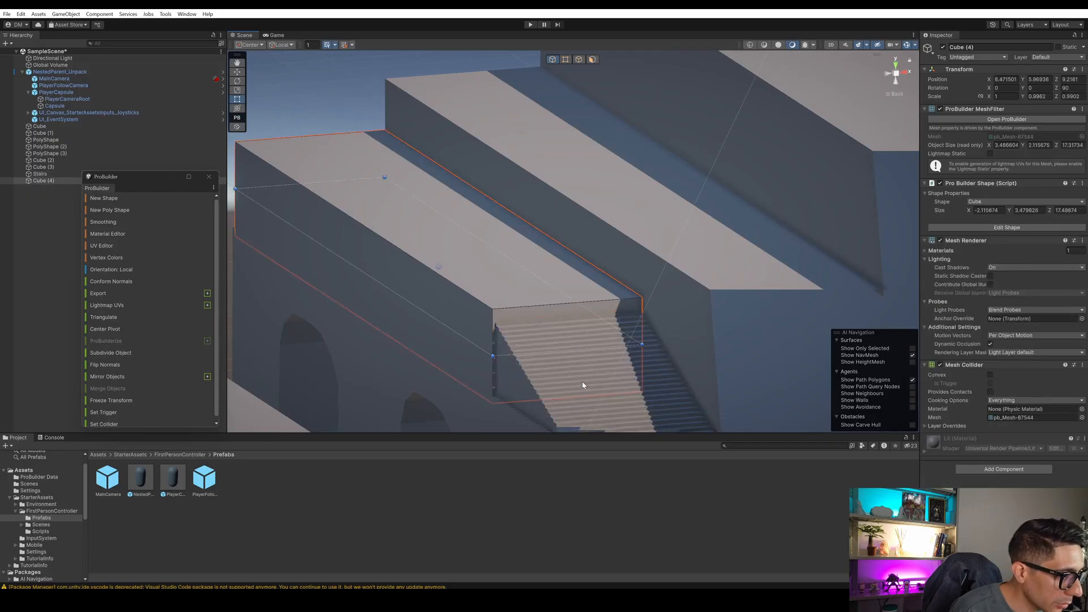
{"action": "left_click", "coordinate": [672, 383]}
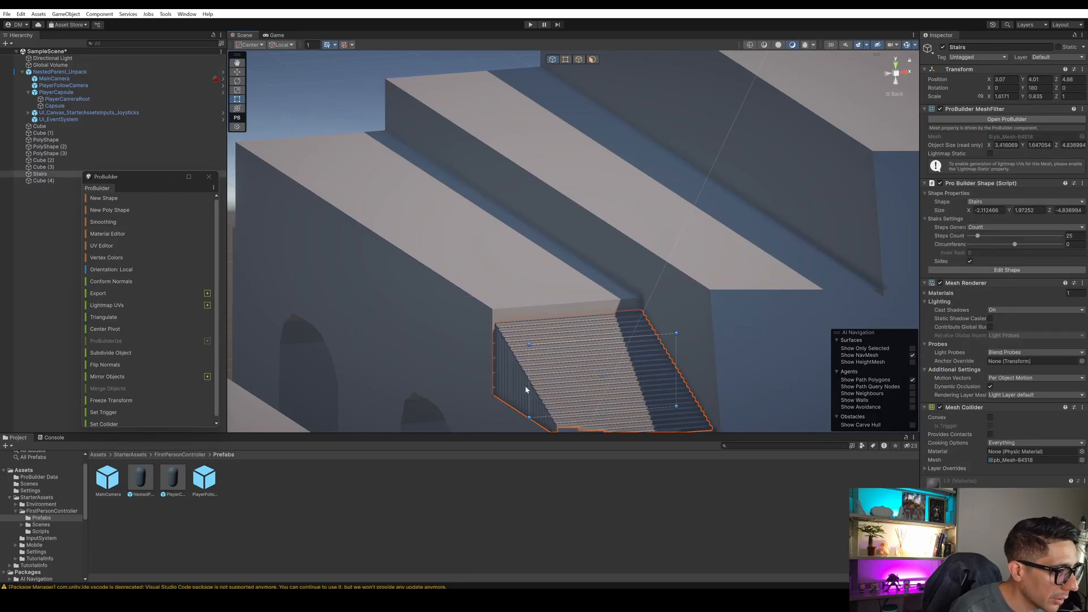
{"action": "left_click_drag", "start_coordinate": [531, 385], "coordinate": [527, 388]}
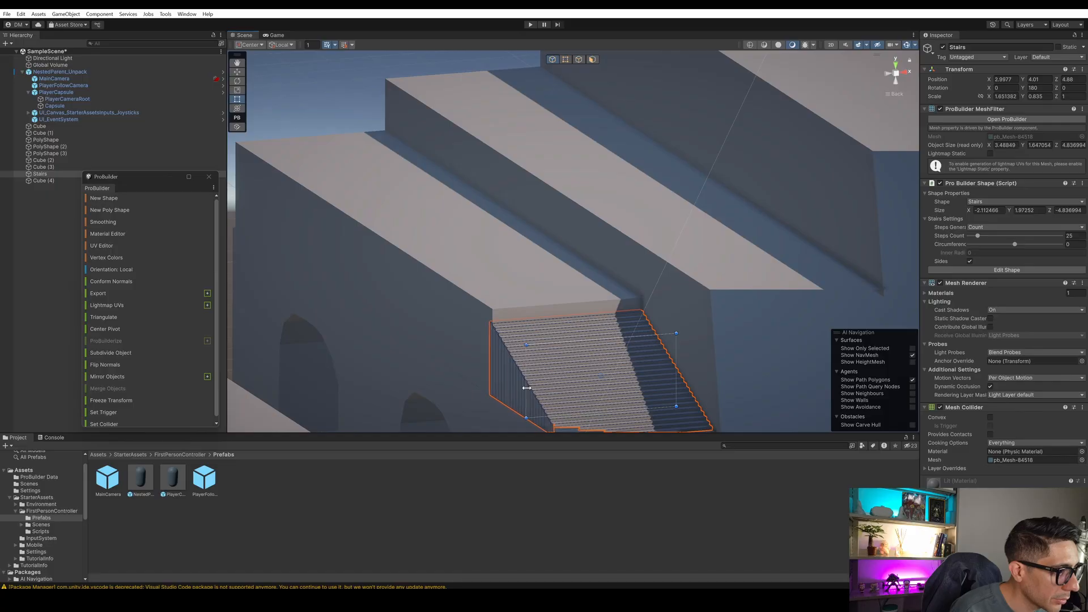
Lower the top of the upper block to the height of the stairs' highest step in the side view.
{"action": "left_click", "coordinate": [568, 302]}
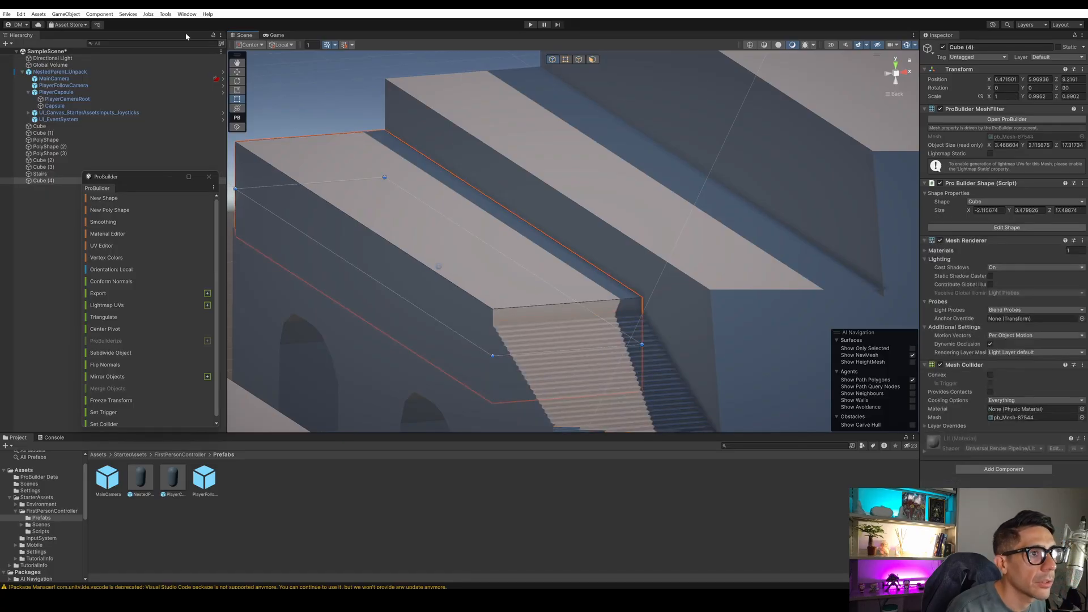
{"action": "left_click", "coordinate": [906, 73]}
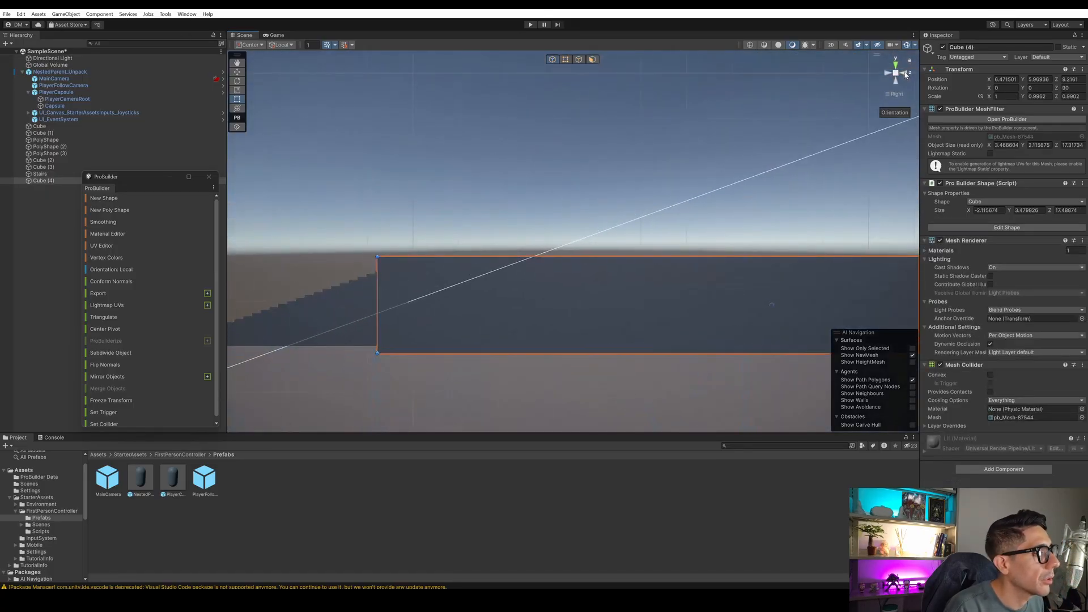
{"action": "left_click_drag", "start_coordinate": [398, 256], "coordinate": [409, 271]}
{"action": "left_click", "coordinate": [445, 219]}
Examine the level layout from above and compare it with the reference sketch, ending back in the full-size Unity editor.
{"action": "left_click_drag", "start_coordinate": [447, 221], "coordinate": [614, 174], "text": "alt"}
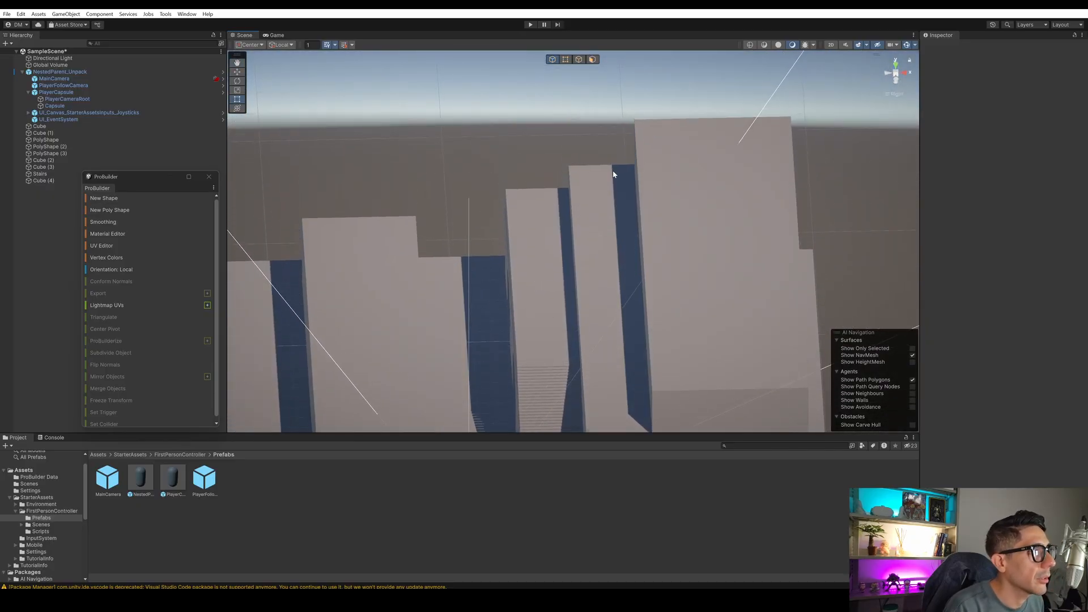
{"action": "left_click", "coordinate": [895, 64]}
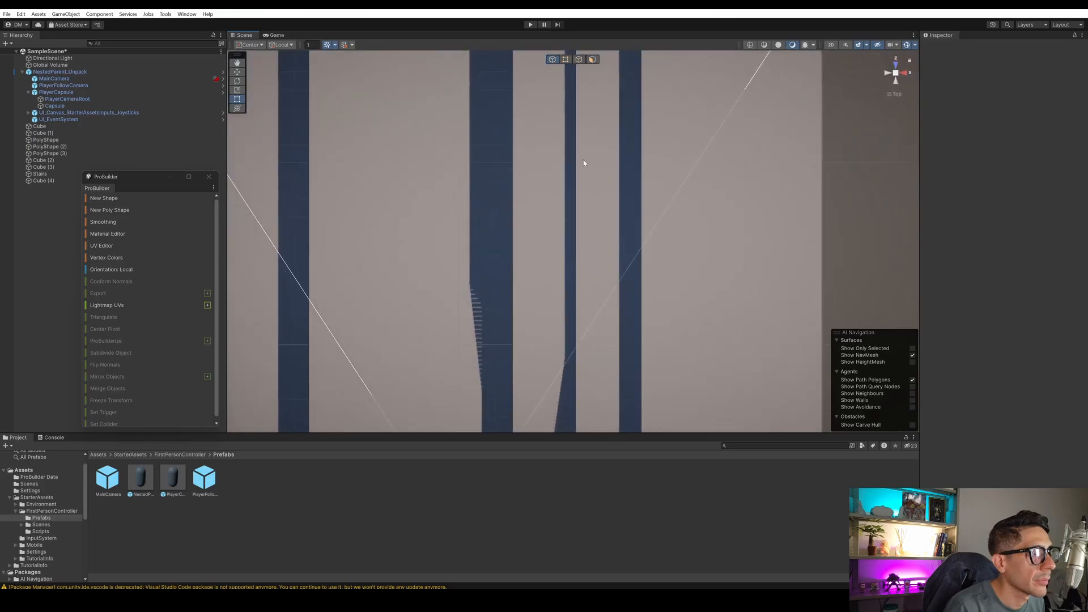
{"action": "left_click_drag", "start_coordinate": [548, 151], "coordinate": [568, 158], "text": "alt"}
{"action": "left_click", "coordinate": [905, 72]}
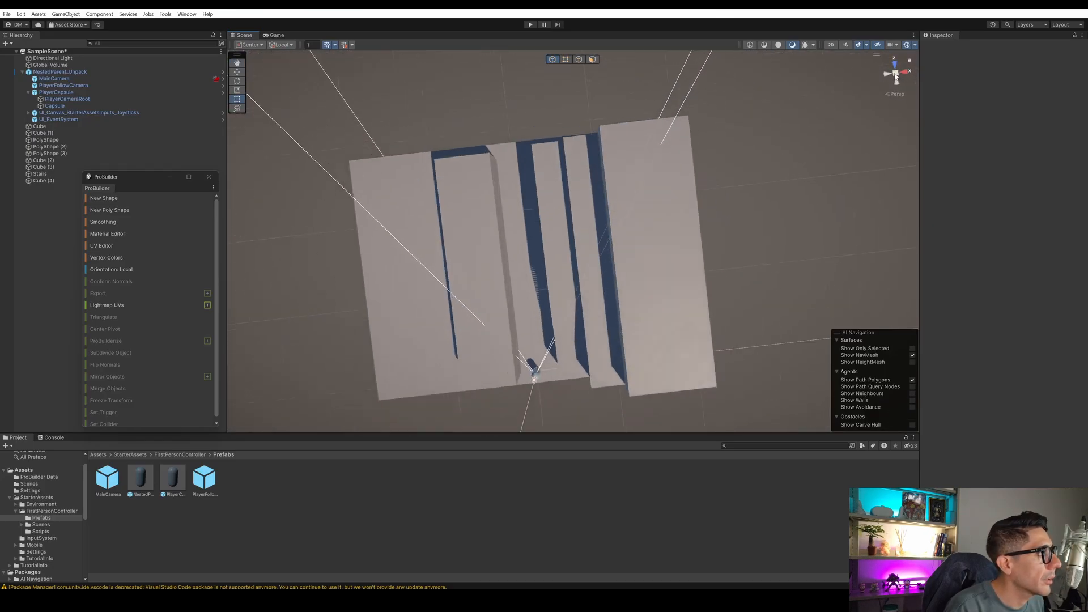
{"action": "left_click", "coordinate": [896, 63]}
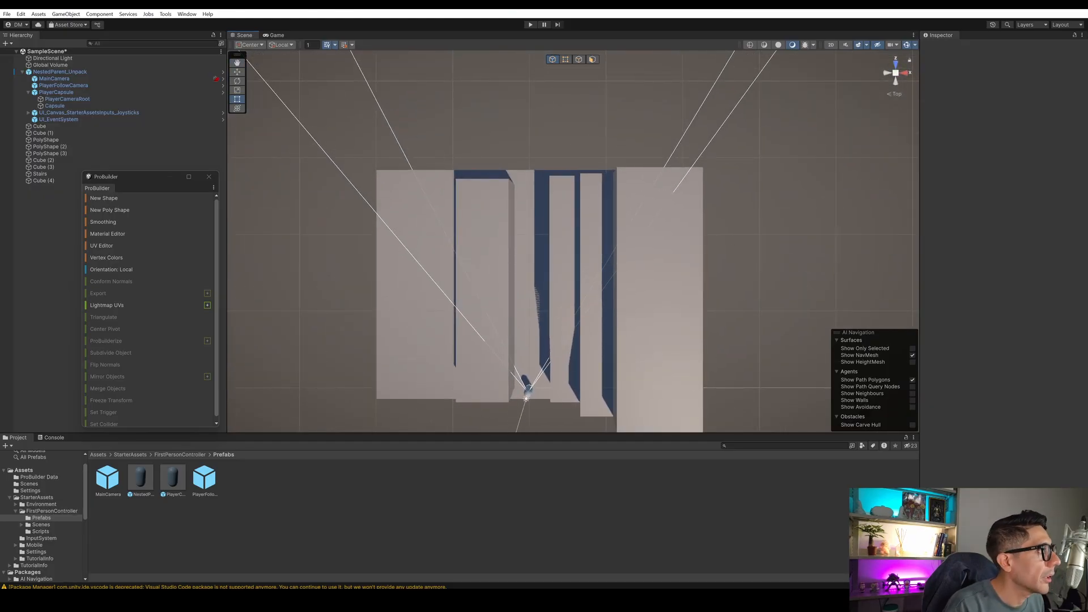
{"action": "left_click", "coordinate": [1064, 9]}
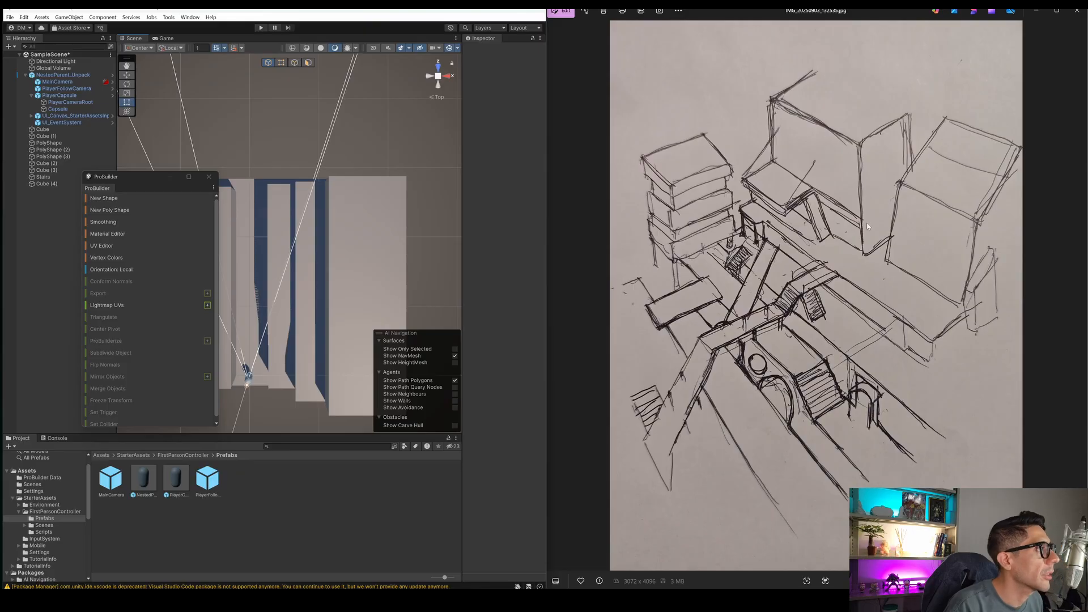
{"action": "left_click", "coordinate": [511, 10]}
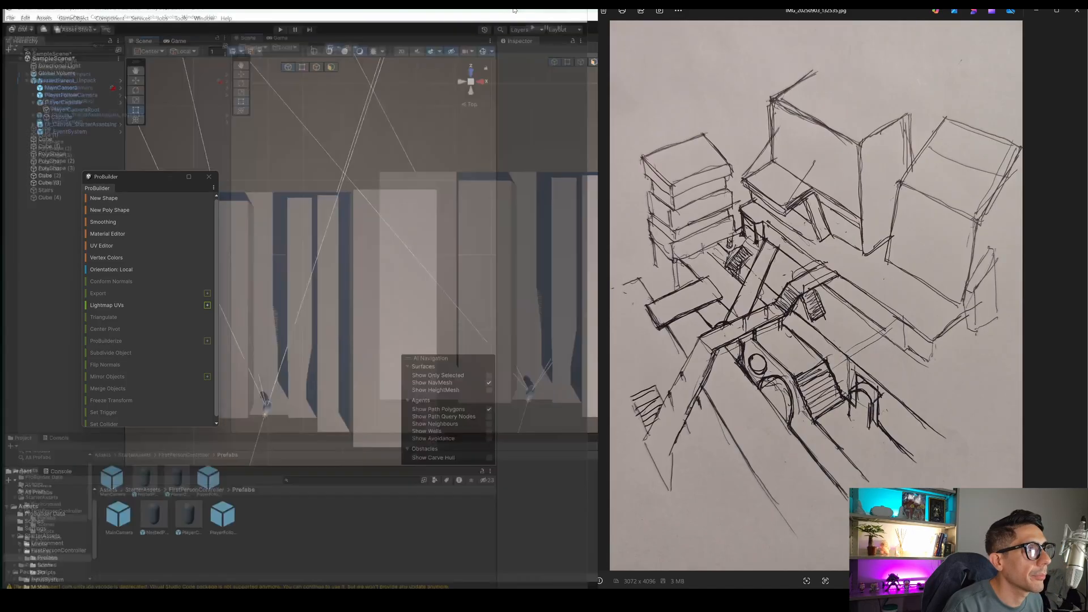
Create a ProBuilder cube across the street's far end, about 10.06 by 9.95 units and 2.09 units high.
{"action": "right_click_drag", "start_coordinate": [602, 187], "coordinate": [726, 122]}
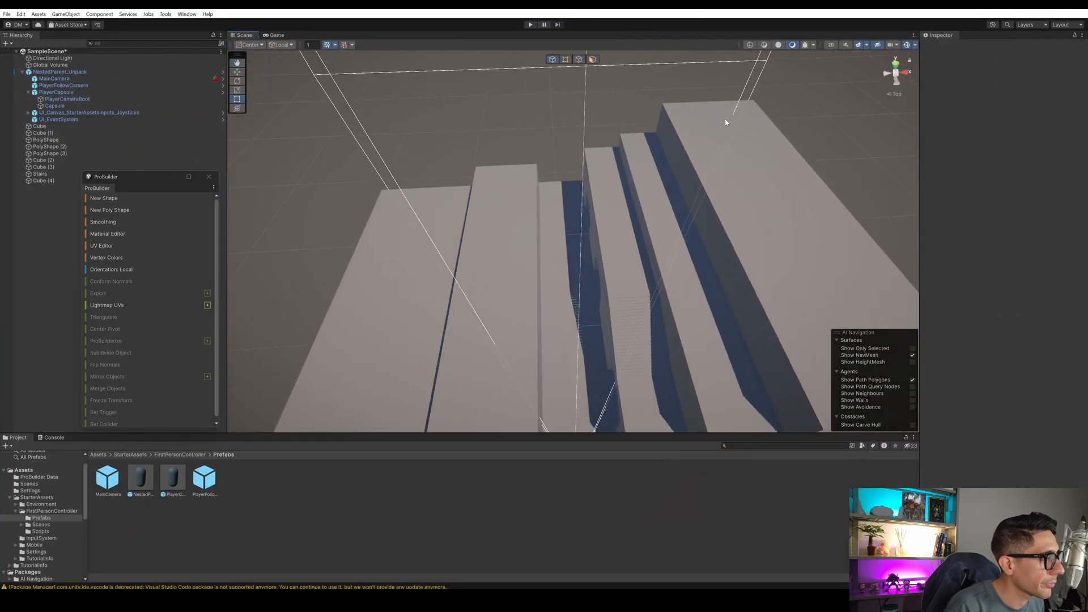
{"action": "left_click", "coordinate": [897, 64]}
{"action": "middle_click_drag", "start_coordinate": [665, 102], "coordinate": [627, 189]}
{"action": "scroll", "coordinate": [638, 185], "scroll_direction": "down", "scroll_amount": 2}
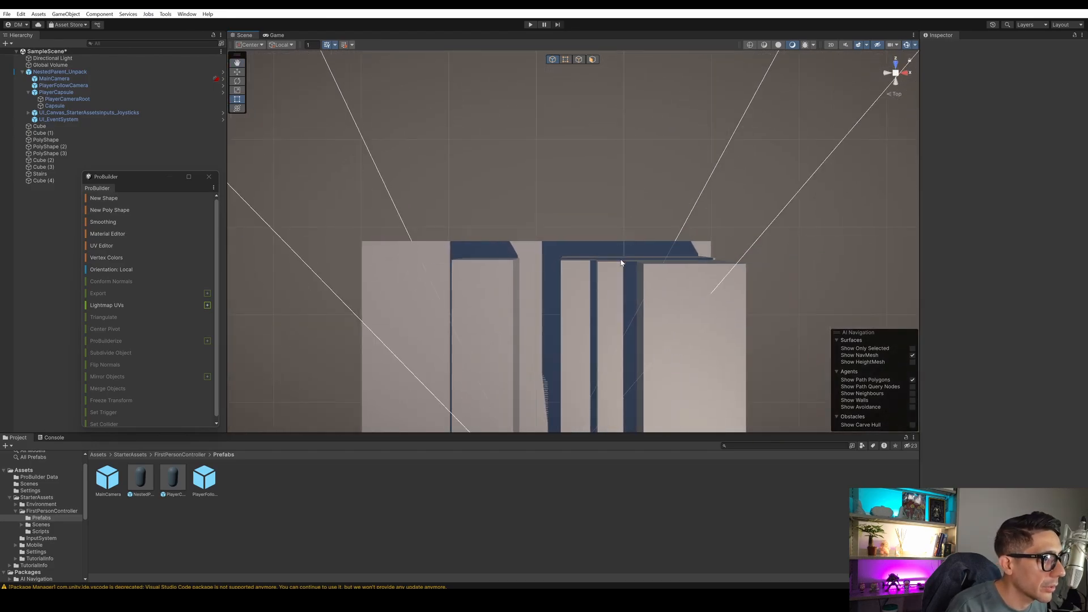
{"action": "scroll", "coordinate": [622, 260], "scroll_direction": "up", "scroll_amount": 3}
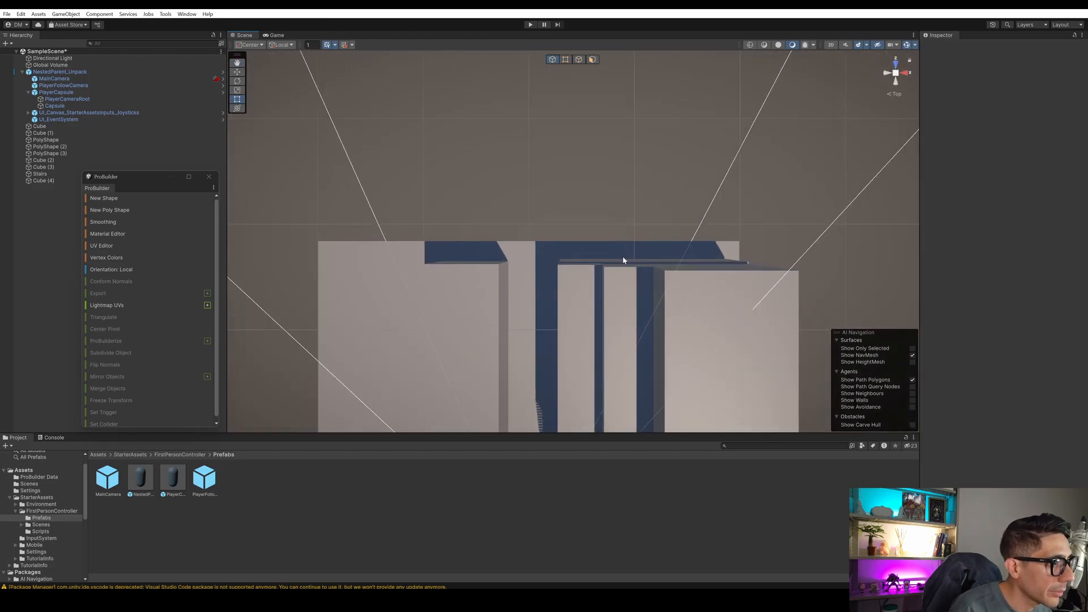
{"action": "left_click", "coordinate": [105, 200]}
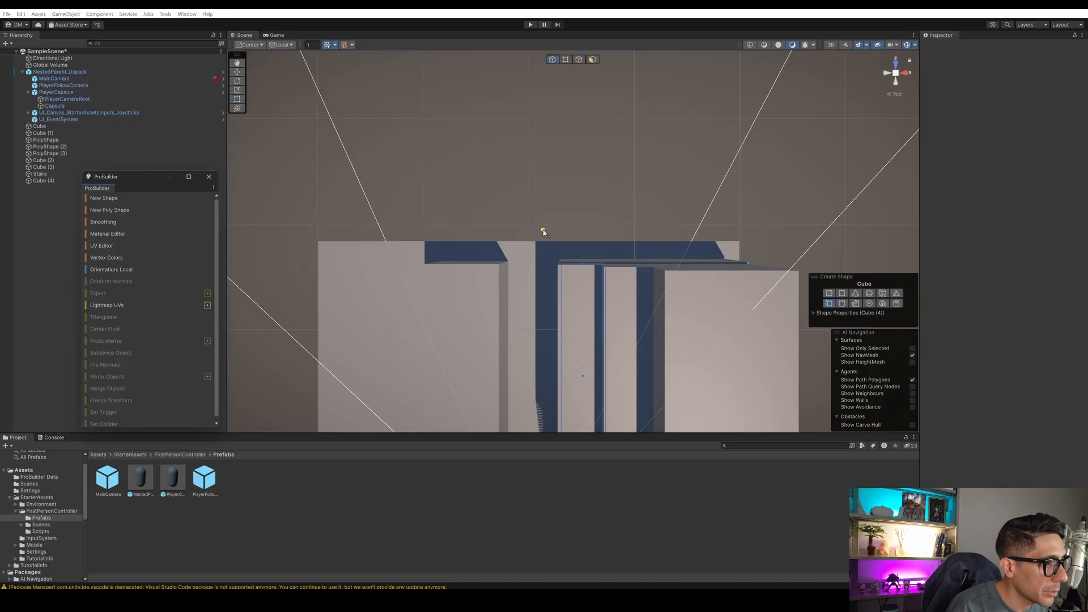
{"action": "left_click_drag", "start_coordinate": [529, 224], "coordinate": [636, 332]}
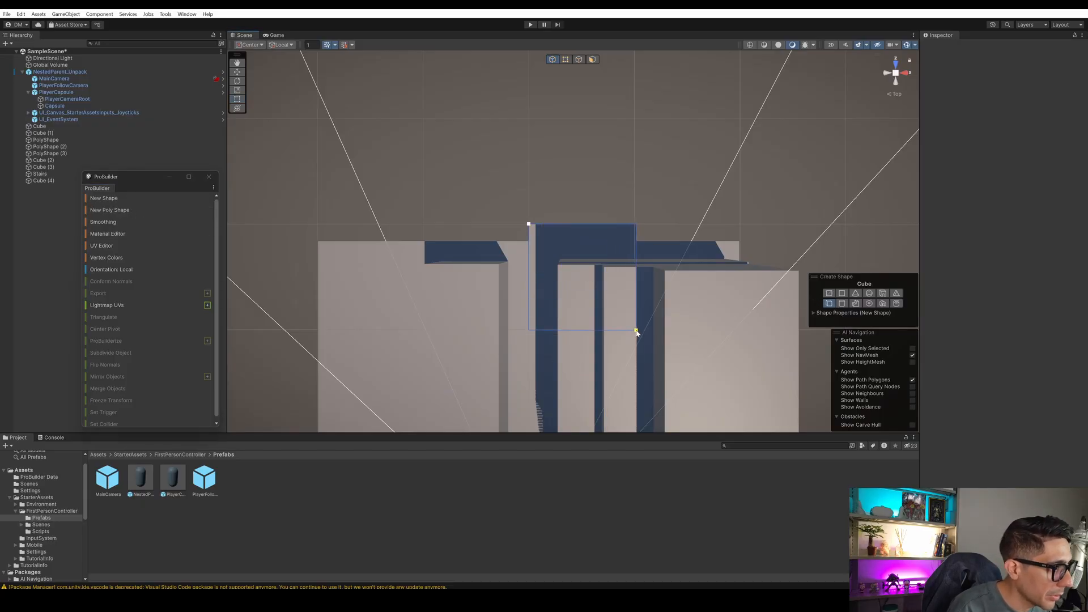
{"action": "left_click_drag", "start_coordinate": [633, 330], "coordinate": [636, 330]}
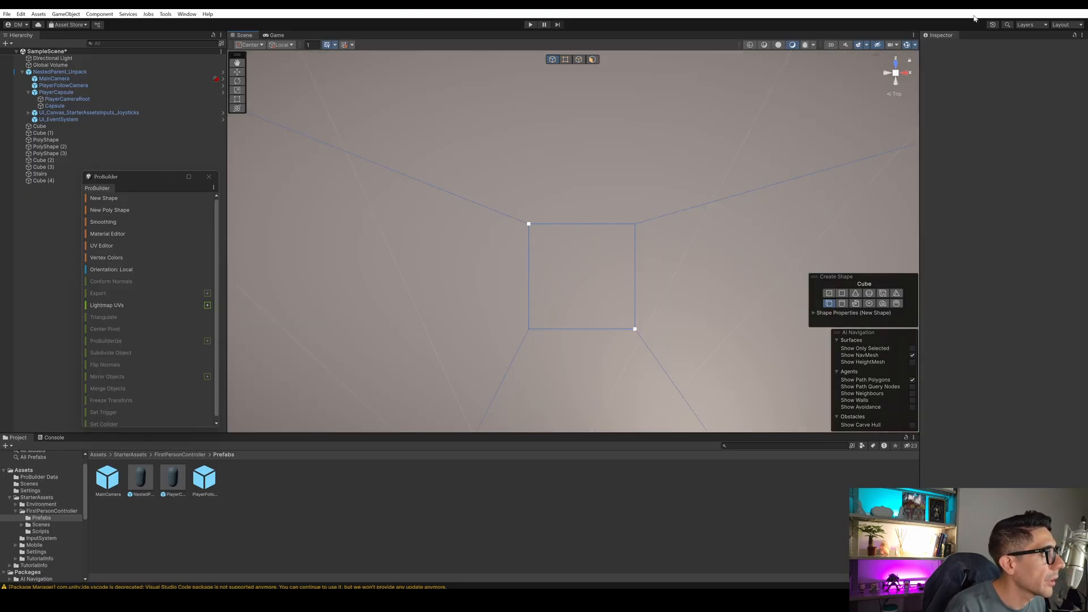
{"action": "left_click", "coordinate": [892, 96]}
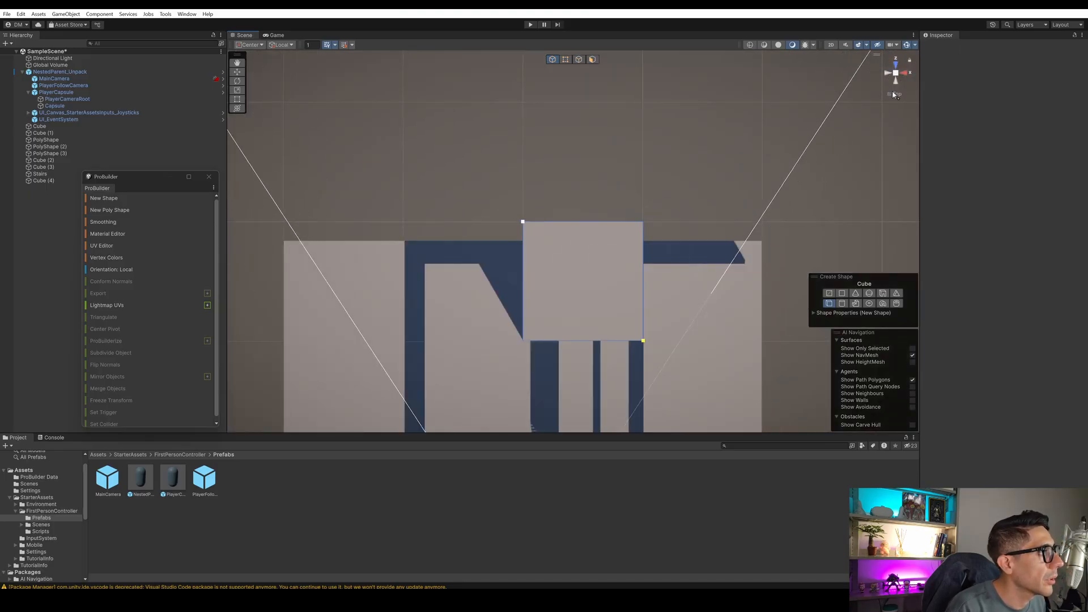
{"action": "left_click", "coordinate": [895, 82]}
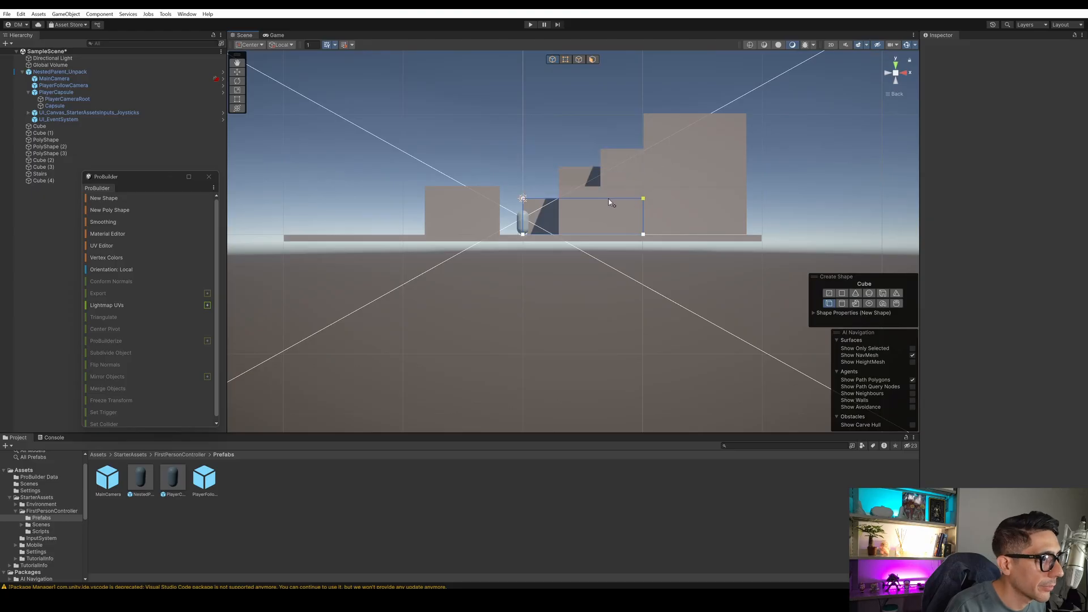
{"action": "left_click", "coordinate": [614, 209]}
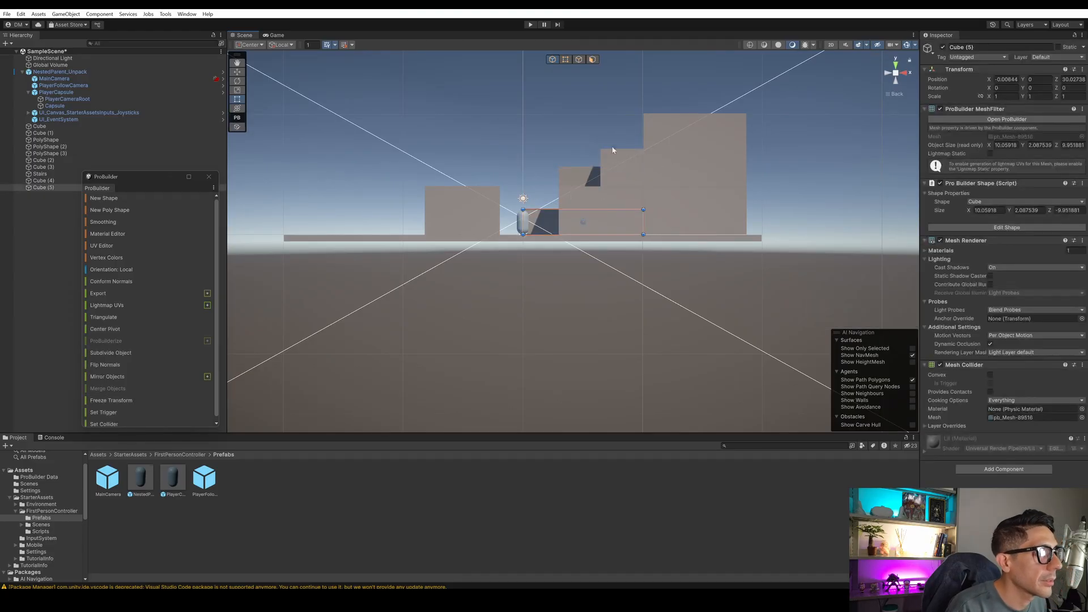
Duplicate the cube at the street's far end and raise the copy on top of it to Y 2.05.
{"action": "scroll", "coordinate": [602, 207], "scroll_direction": "up", "scroll_amount": 5}
{"action": "scroll", "coordinate": [618, 204], "scroll_direction": "down", "scroll_amount": 3}
{"action": "right_click_drag", "start_coordinate": [617, 204], "coordinate": [637, 206]}
{"action": "middle_click_drag", "start_coordinate": [637, 206], "coordinate": [556, 196]}
{"action": "left_click", "coordinate": [888, 74]}
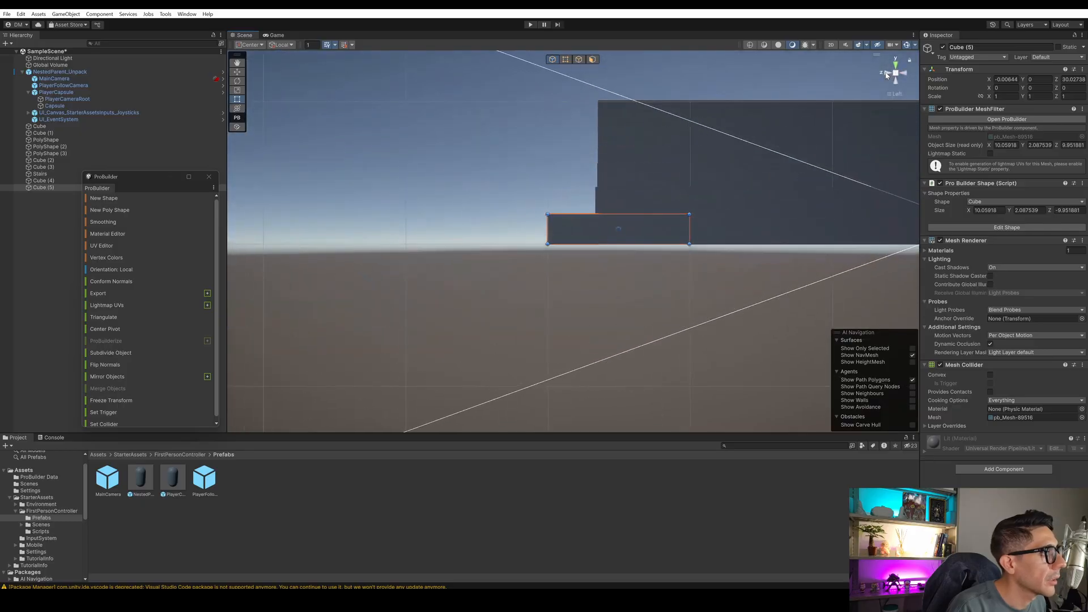
{"action": "left_click", "coordinate": [905, 76]}
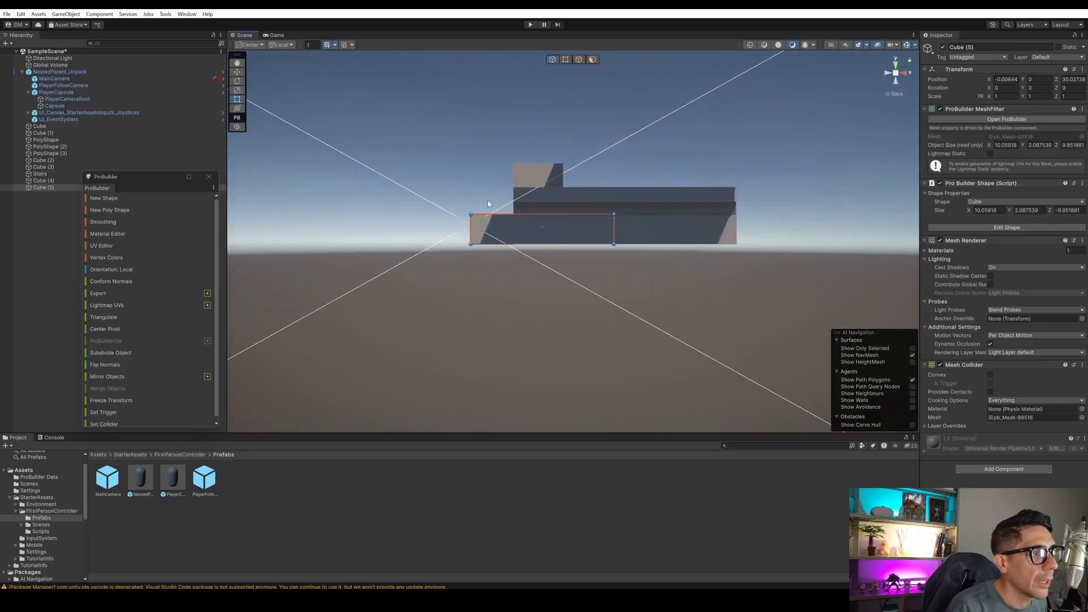
{"action": "right_click", "coordinate": [34, 187]}
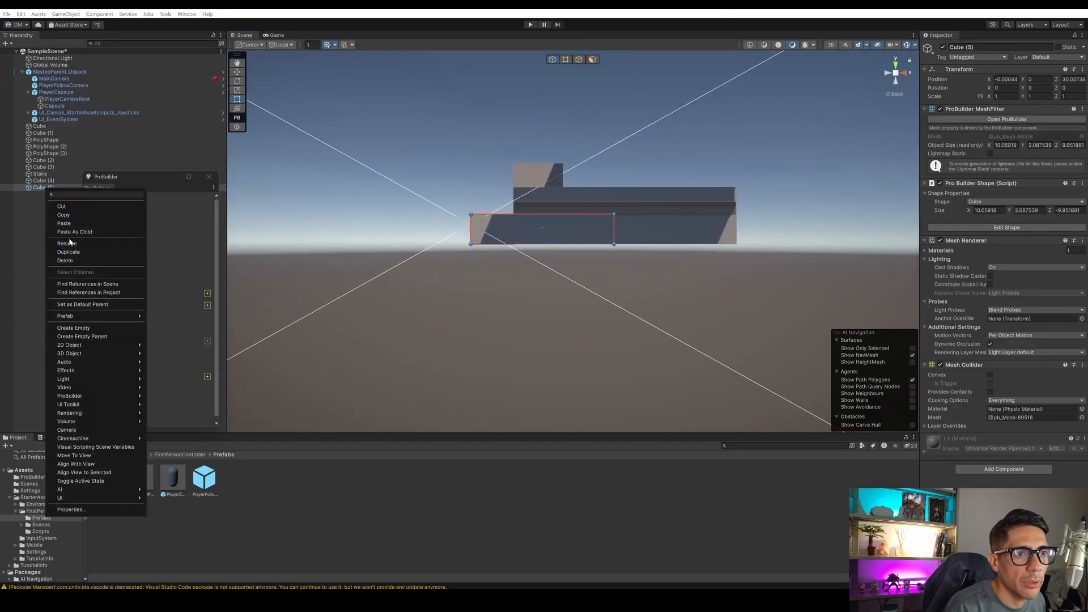
{"action": "left_click", "coordinate": [78, 256]}
{"action": "left_click", "coordinate": [240, 73]}
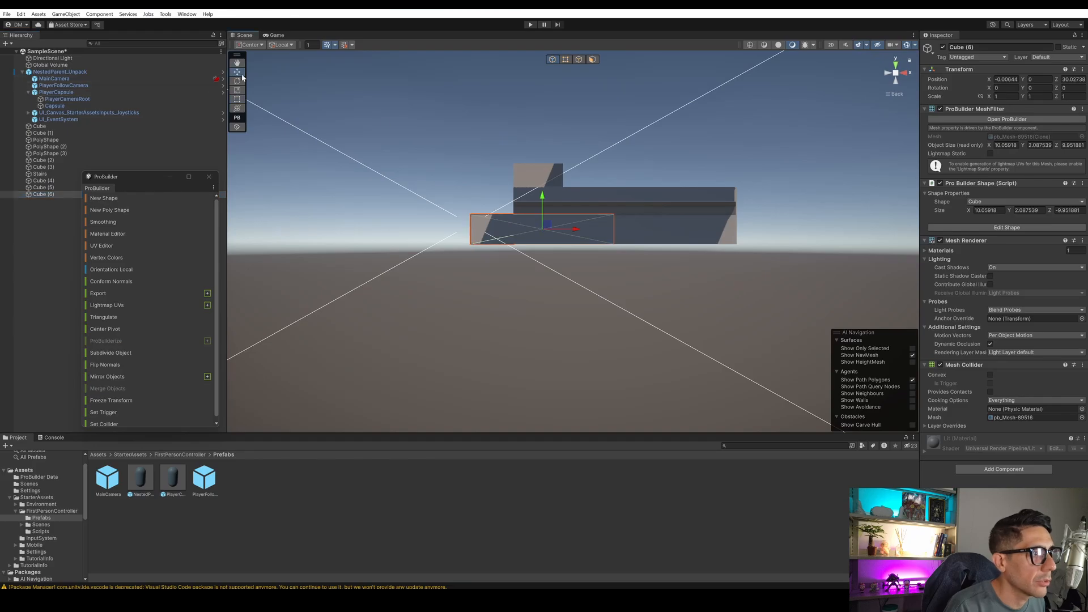
{"action": "left_click_drag", "start_coordinate": [541, 211], "coordinate": [469, 143]}
Scale the raised cube copy down uniformly to about 0.87 and lower it to Y 1.89.
{"action": "left_click", "coordinate": [238, 90]}
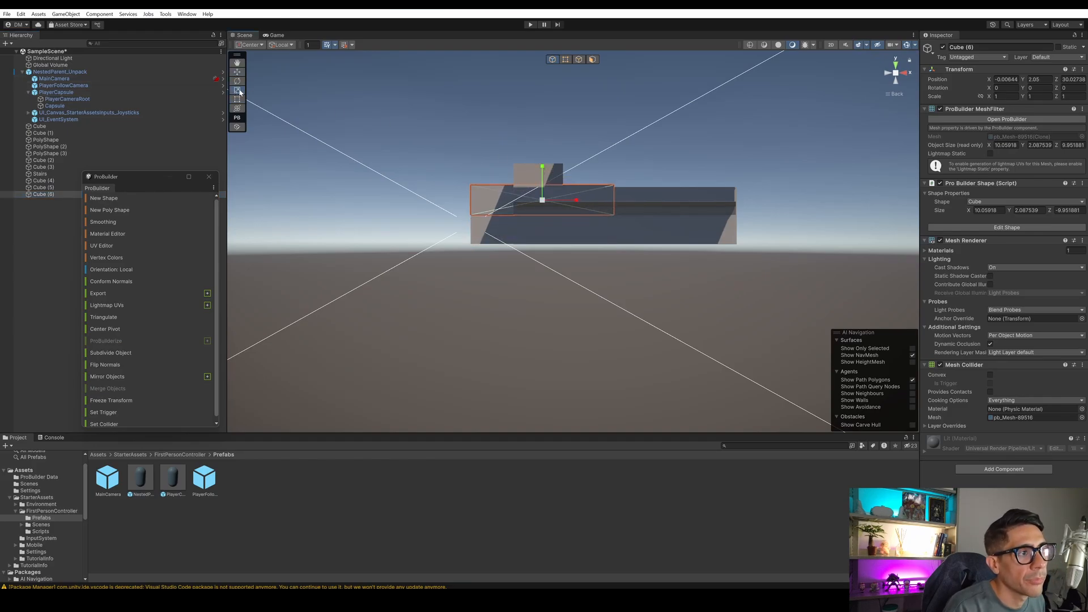
{"action": "left_click_drag", "start_coordinate": [542, 203], "coordinate": [551, 214]}
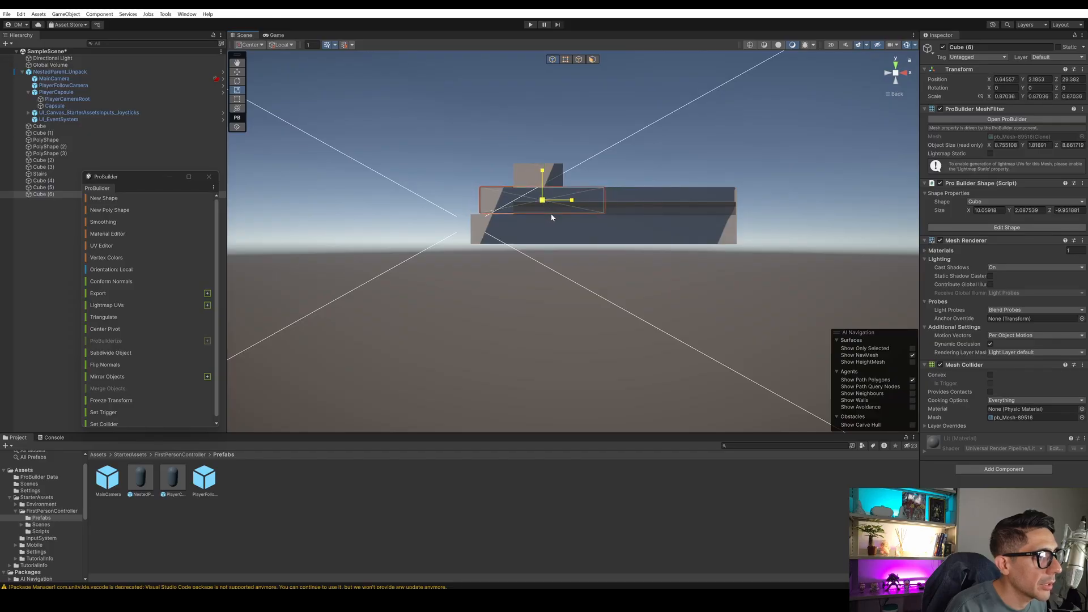
{"action": "left_click", "coordinate": [237, 73]}
{"action": "left_click_drag", "start_coordinate": [542, 168], "coordinate": [543, 173]}
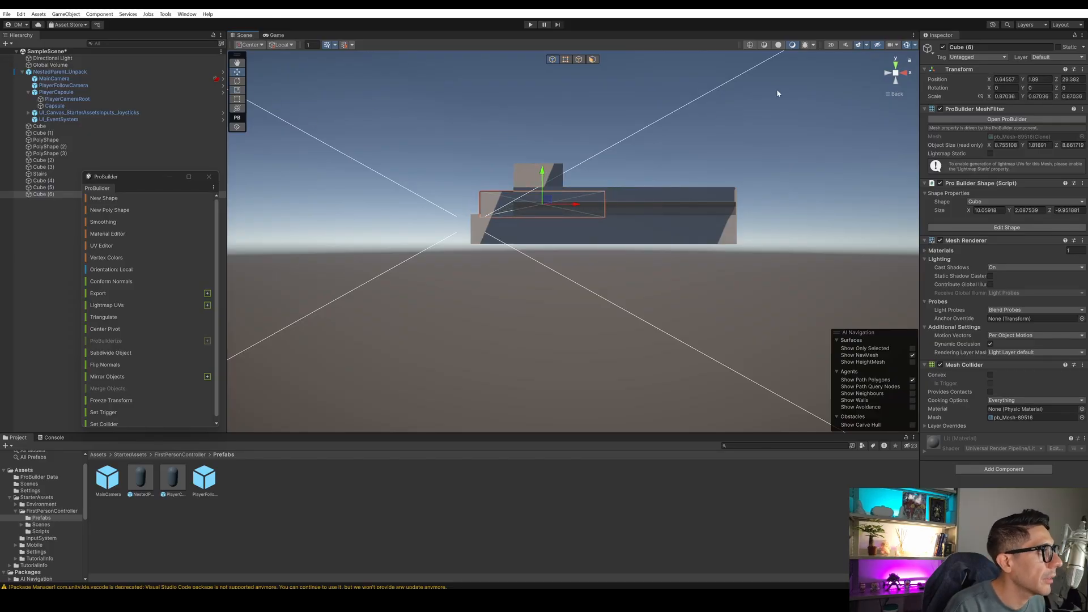
{"action": "left_click", "coordinate": [896, 81]}
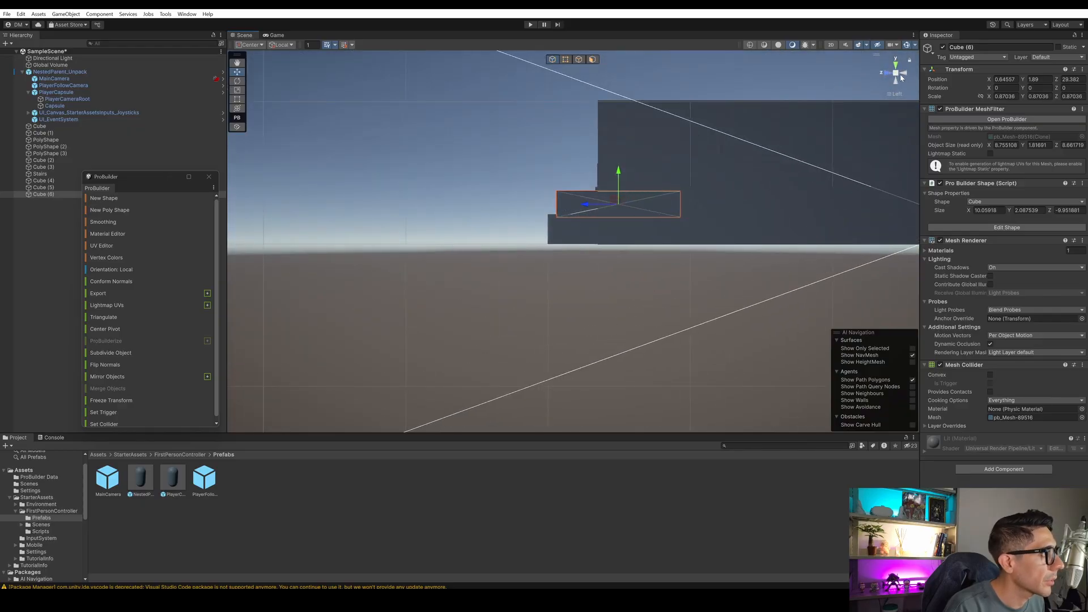
{"action": "left_click", "coordinate": [902, 78]}
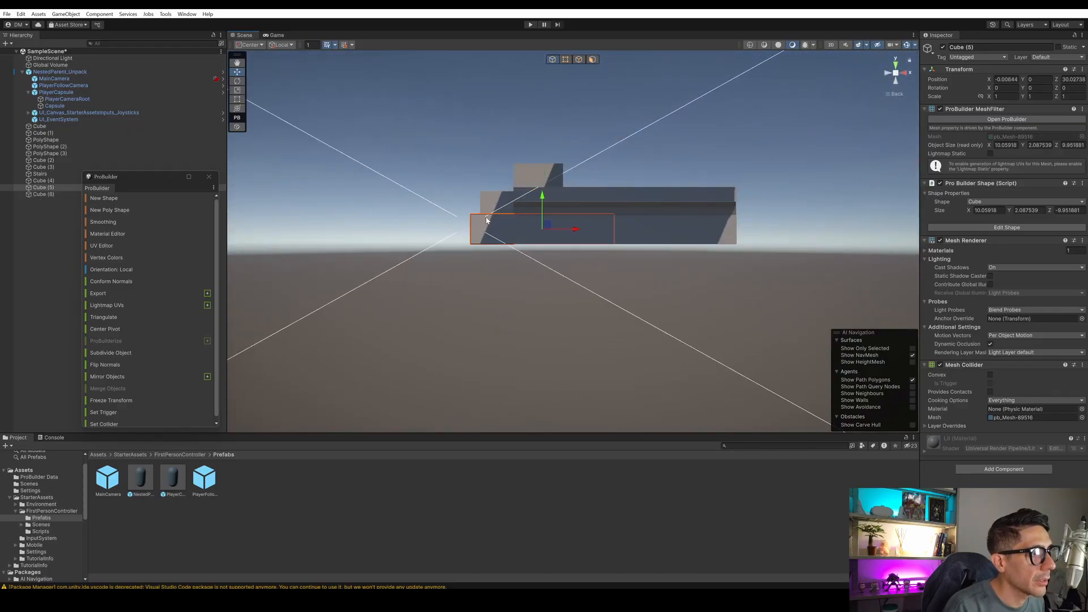
Duplicate the wide bottom cube and raise the copy above the narrower one to Y 3.8.
{"action": "left_click", "coordinate": [475, 220], "text": "shift"}
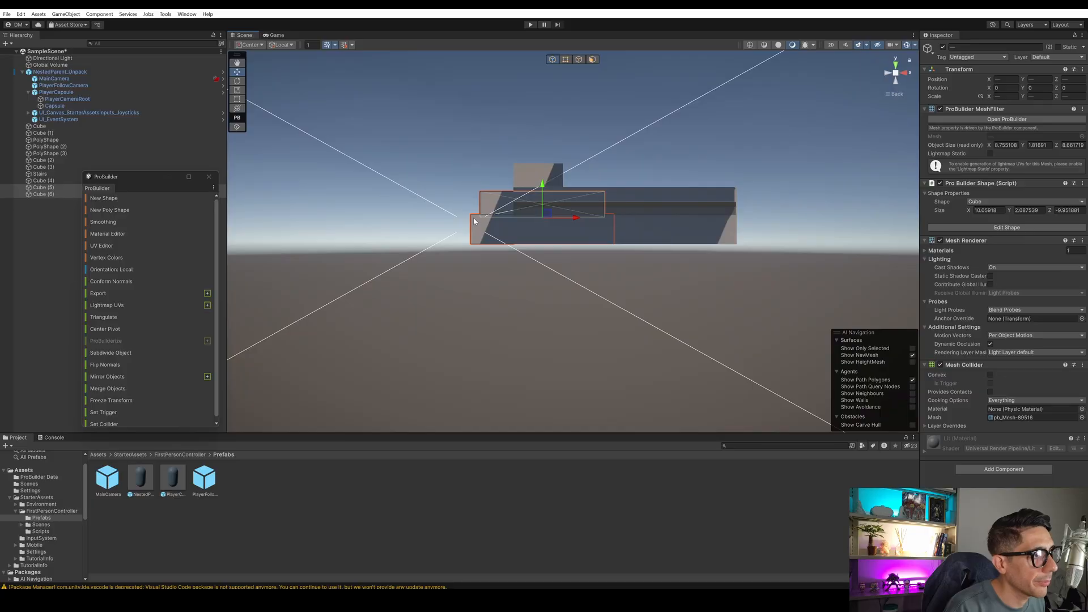
{"action": "left_click", "coordinate": [475, 222]}
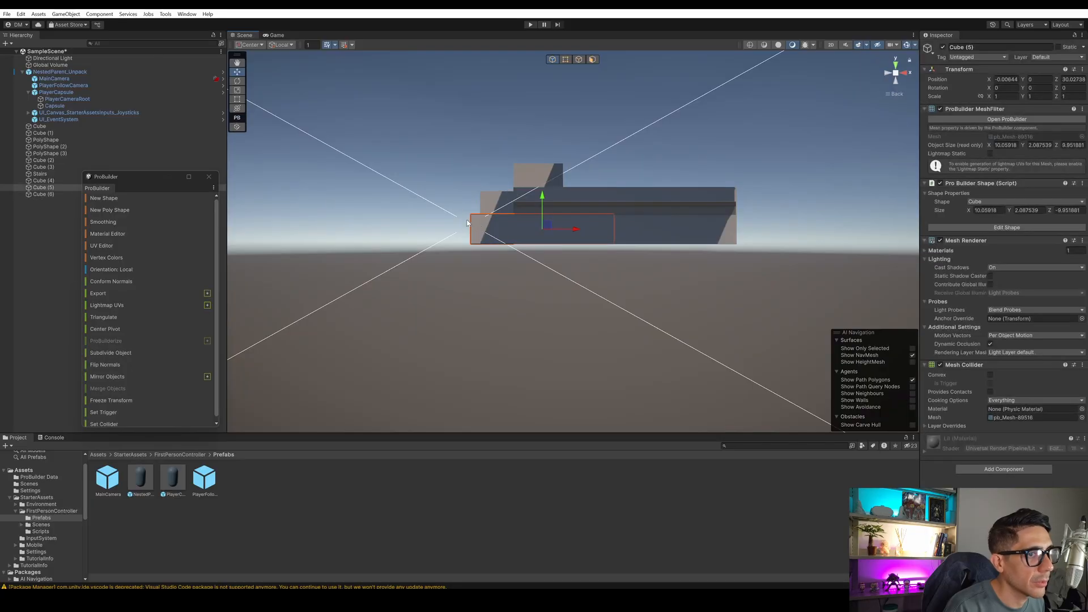
{"action": "right_click", "coordinate": [55, 190]}
{"action": "left_click", "coordinate": [89, 248]}
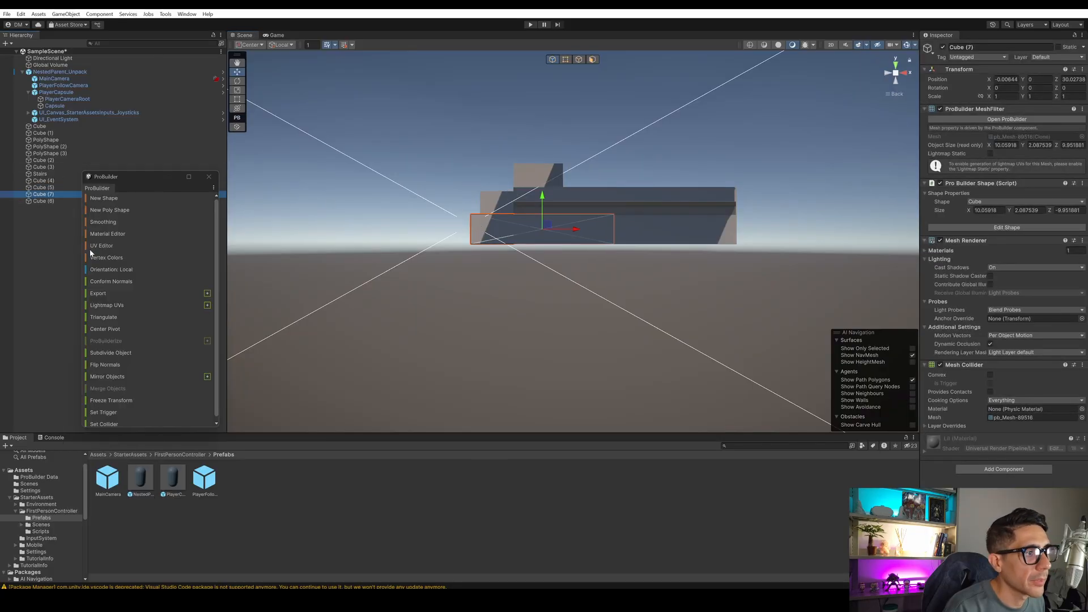
{"action": "left_click_drag", "start_coordinate": [535, 196], "coordinate": [557, 145]}
Create an empty parent for the bottom cube and place the two upper cubes under the same parent.
{"action": "left_click", "coordinate": [43, 194]}
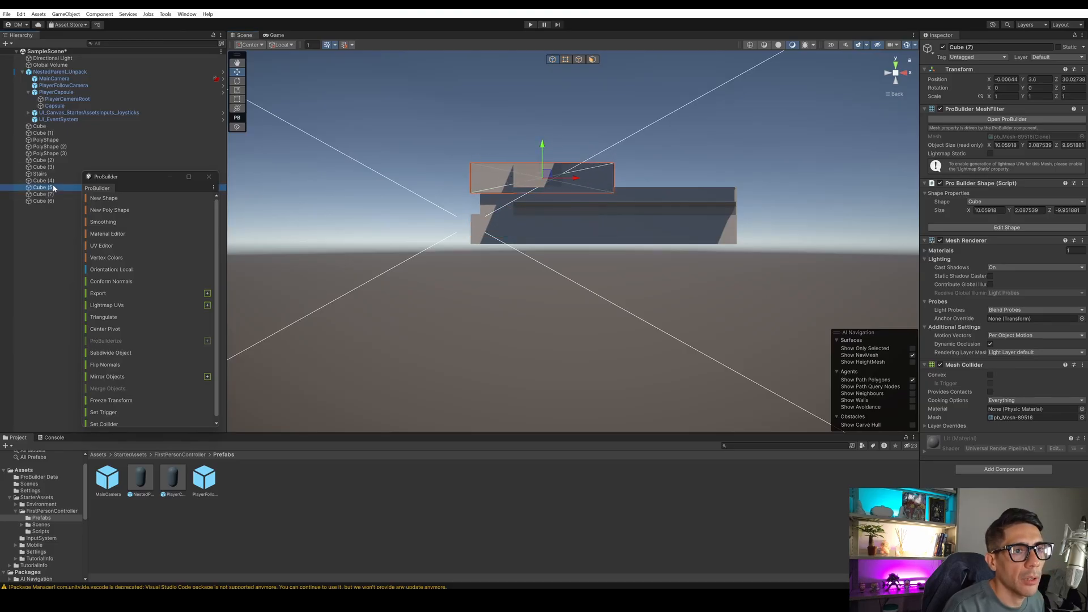
{"action": "left_click", "coordinate": [47, 200]}
{"action": "left_click", "coordinate": [47, 195]}
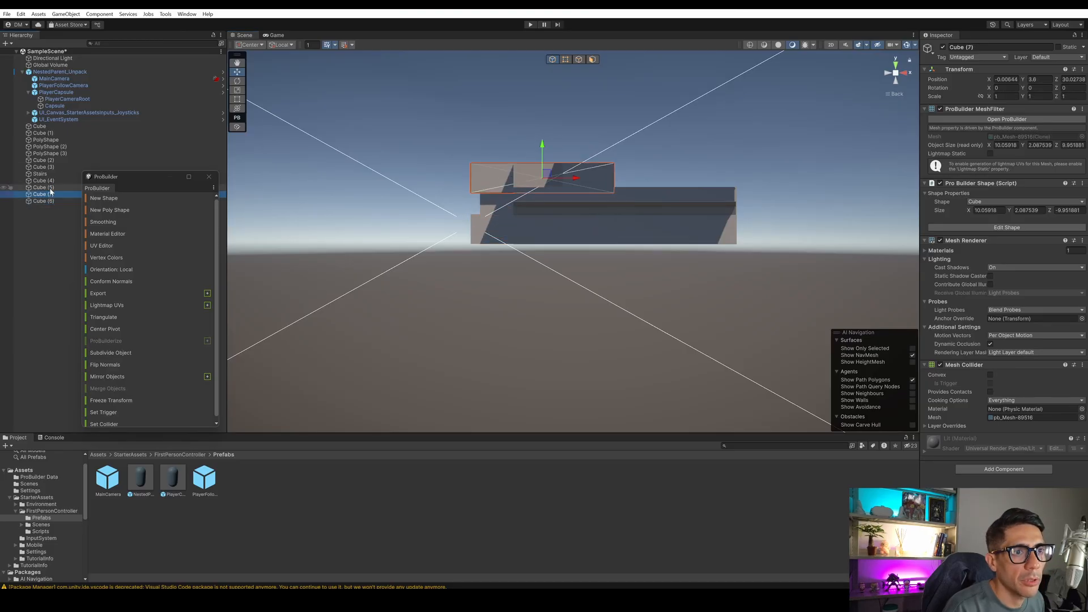
{"action": "left_click", "coordinate": [47, 189]}
{"action": "right_click", "coordinate": [48, 188]}
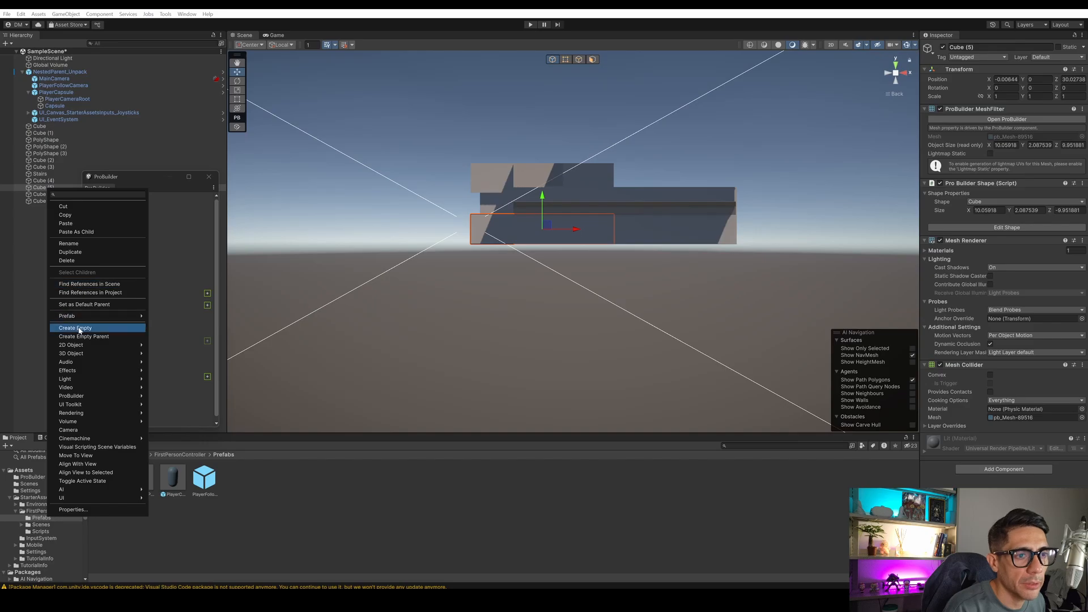
{"action": "left_click", "coordinate": [82, 336]}
{"action": "left_click", "coordinate": [43, 201]}
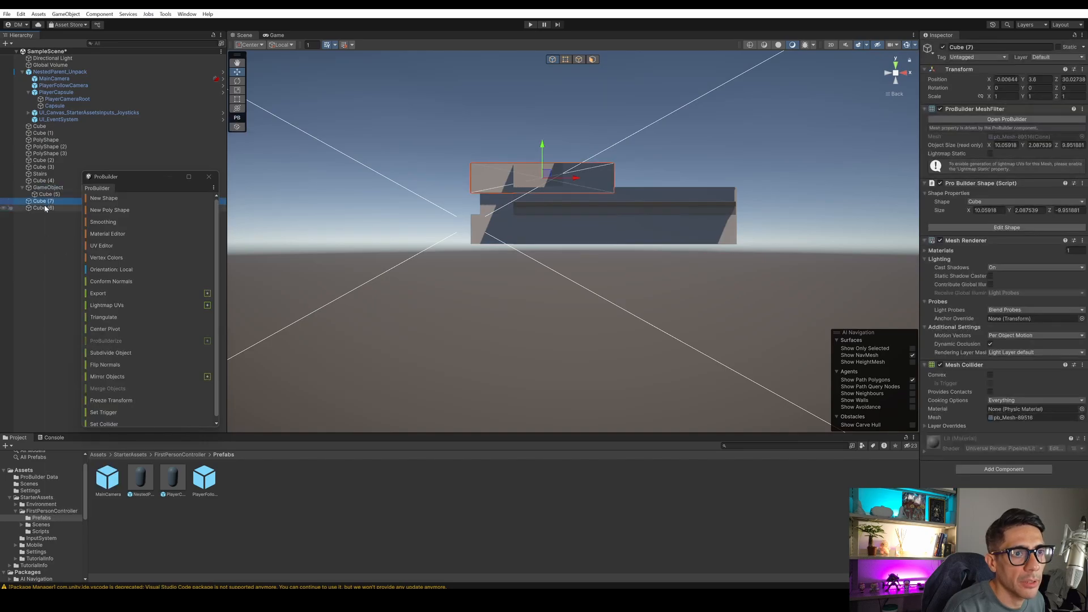
{"action": "left_click", "coordinate": [44, 209], "text": "ctrl"}
{"action": "left_click_drag", "start_coordinate": [45, 209], "coordinate": [48, 187]}
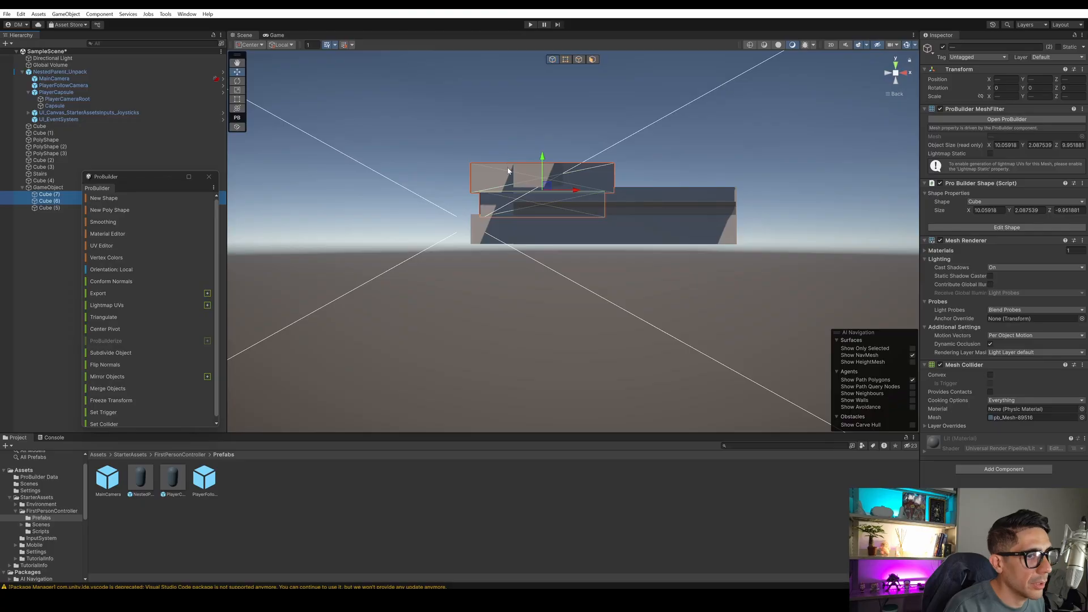
Duplicate the two upper cubes together and raise the copies to stack two more tiers on the tower.
{"action": "right_click", "coordinate": [61, 202]}
{"action": "left_click", "coordinate": [112, 261]}
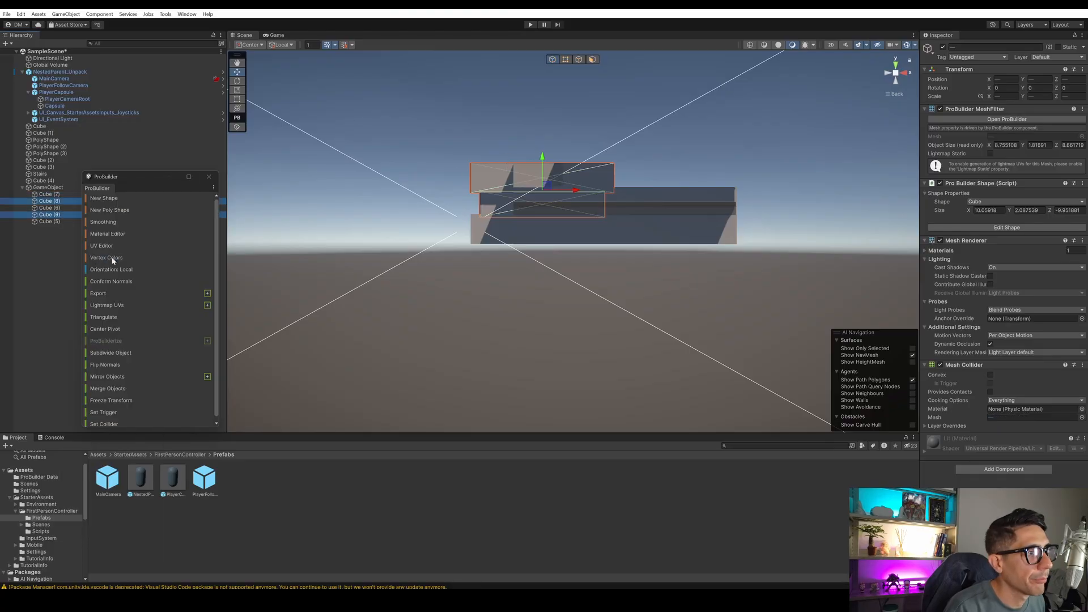
{"action": "left_click_drag", "start_coordinate": [548, 168], "coordinate": [553, 109]}
{"action": "left_click", "coordinate": [622, 99]}
{"action": "right_click_drag", "start_coordinate": [552, 128], "coordinate": [514, 235]}
Select all five tower tiers, check the reference sketch, and move them farther back and sideways toward the stairs' side in the top view.
{"action": "left_click", "coordinate": [502, 282]}
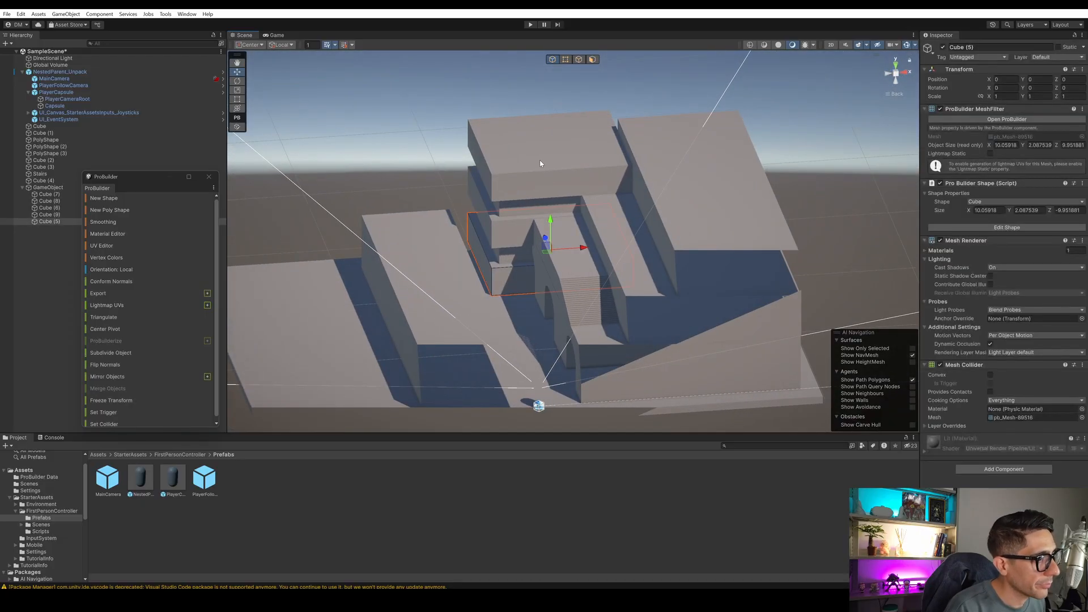
{"action": "left_click", "coordinate": [518, 252], "text": "shift"}
{"action": "left_click", "coordinate": [513, 232], "text": "shift"}
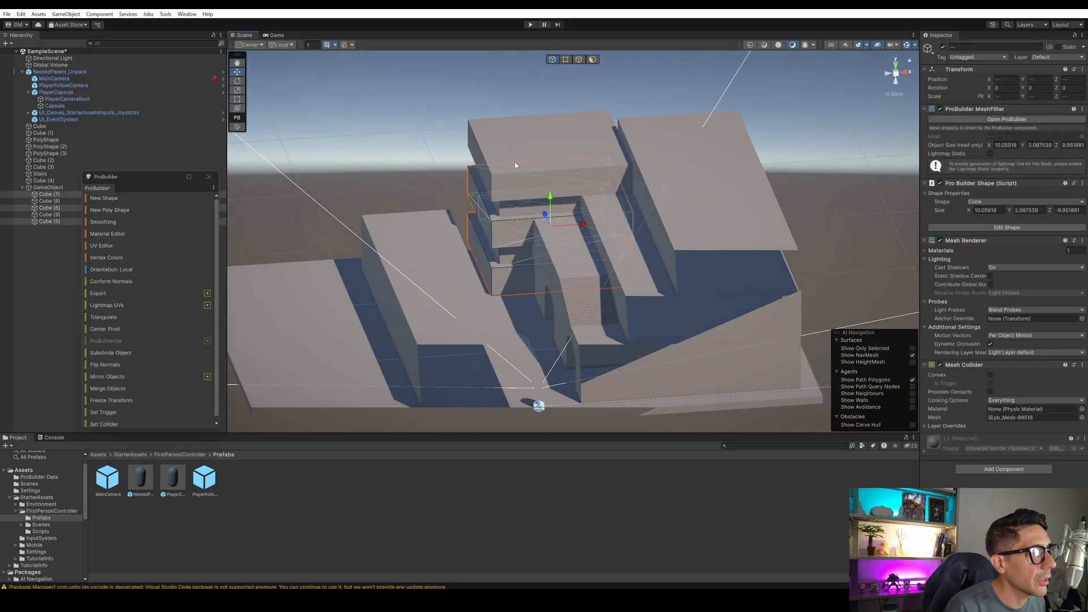
{"action": "left_click", "coordinate": [516, 165], "text": "shift"}
{"action": "left_click", "coordinate": [518, 209], "text": "shift"}
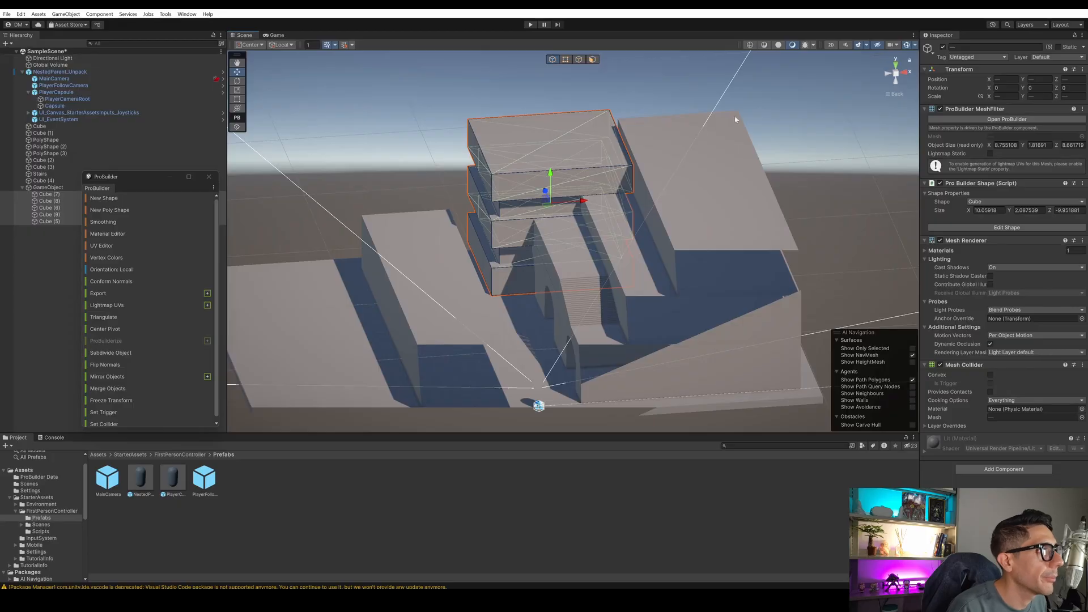
{"action": "left_click", "coordinate": [1053, 12]}
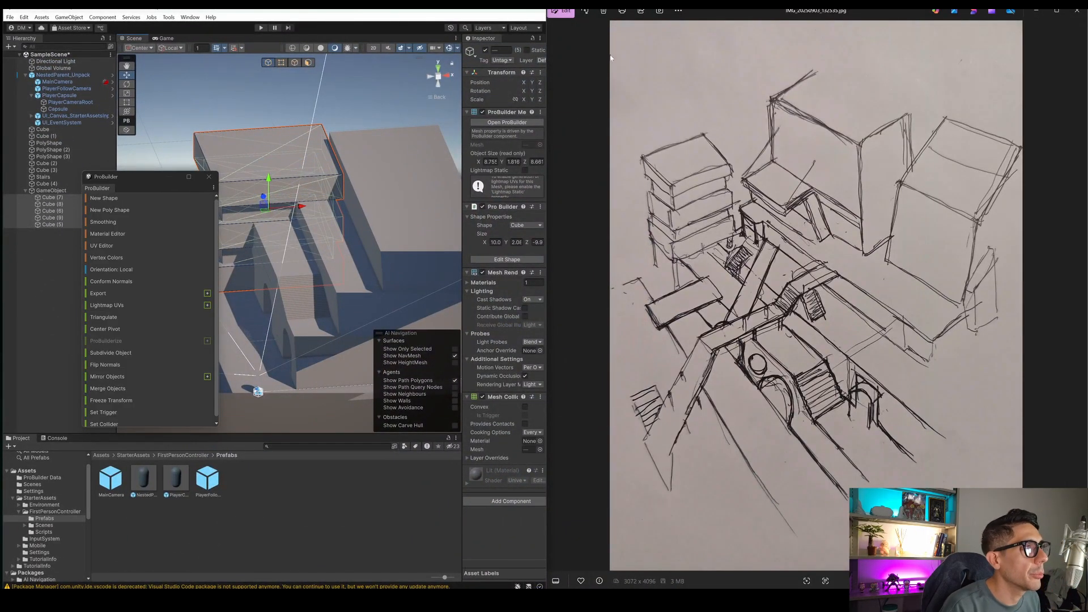
{"action": "left_click", "coordinate": [512, 10]}
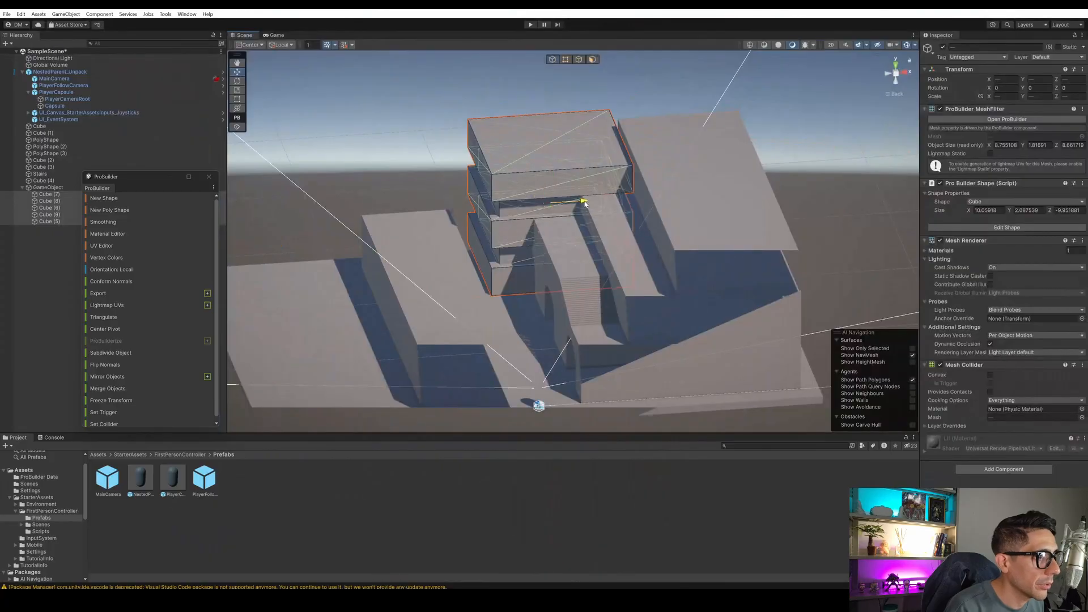
{"action": "left_click", "coordinate": [897, 76]}
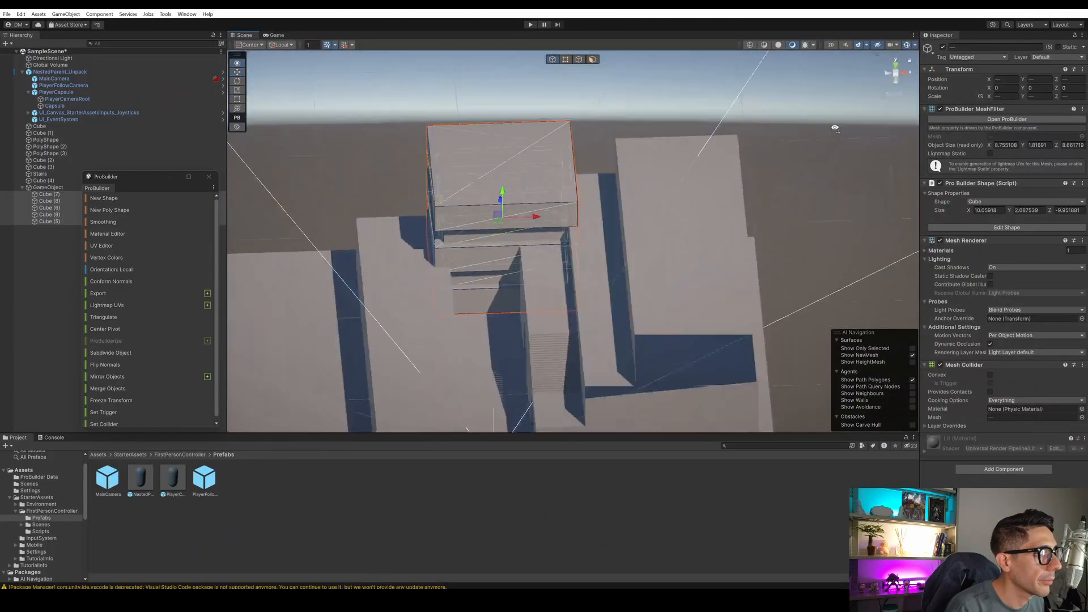
{"action": "left_click", "coordinate": [895, 68]}
{"action": "left_click_drag", "start_coordinate": [499, 256], "coordinate": [500, 190]}
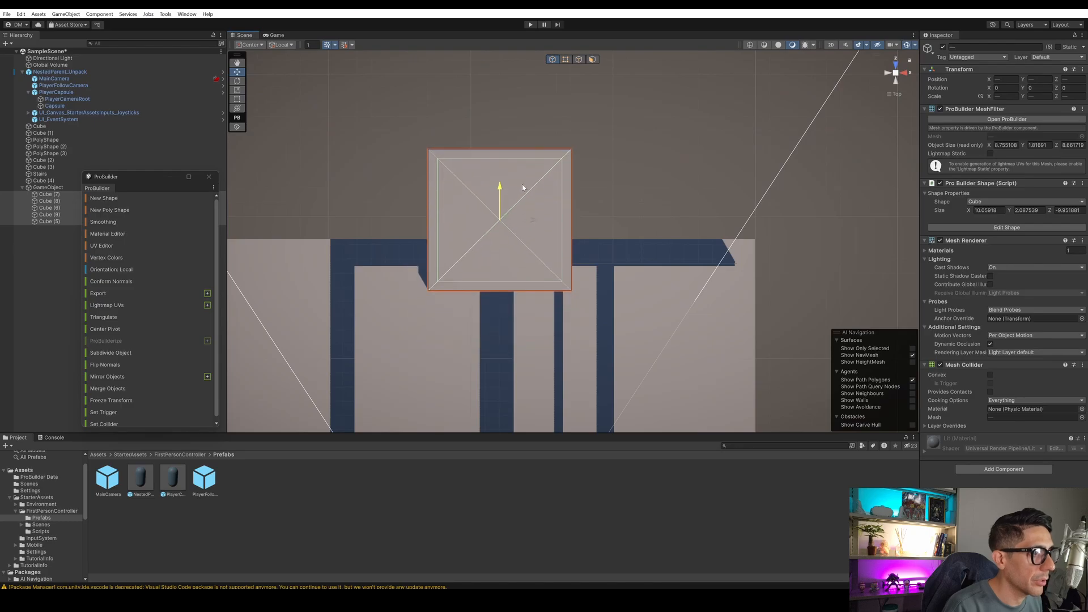
{"action": "left_click_drag", "start_coordinate": [533, 223], "coordinate": [569, 221]}
Scale the tower's parent object down uniformly to about 0.7.
{"action": "left_click_drag", "start_coordinate": [508, 330], "coordinate": [547, 221], "text": "alt"}
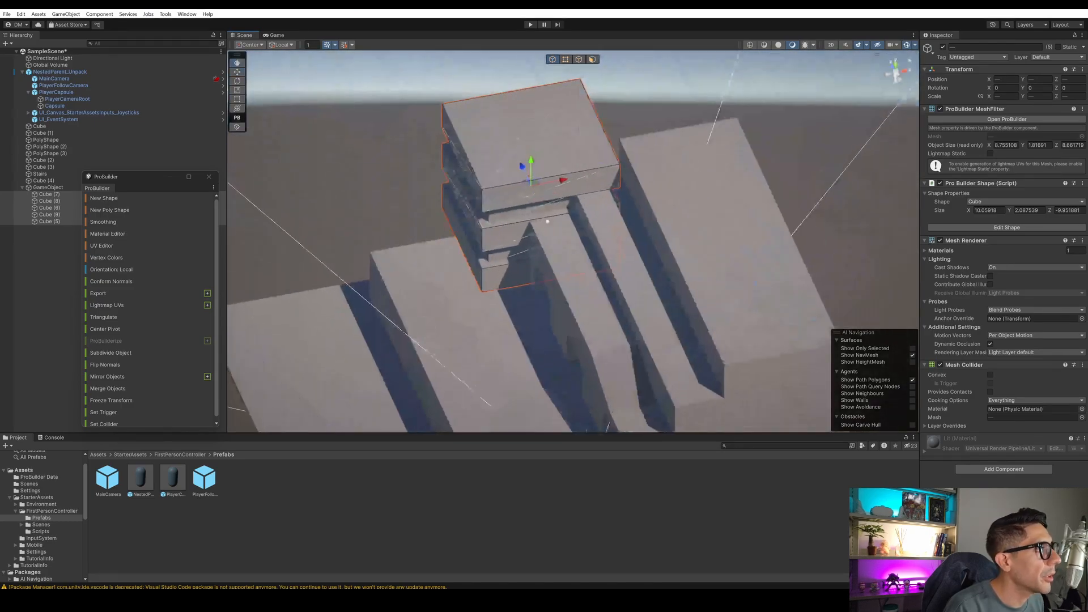
{"action": "left_click", "coordinate": [900, 66]}
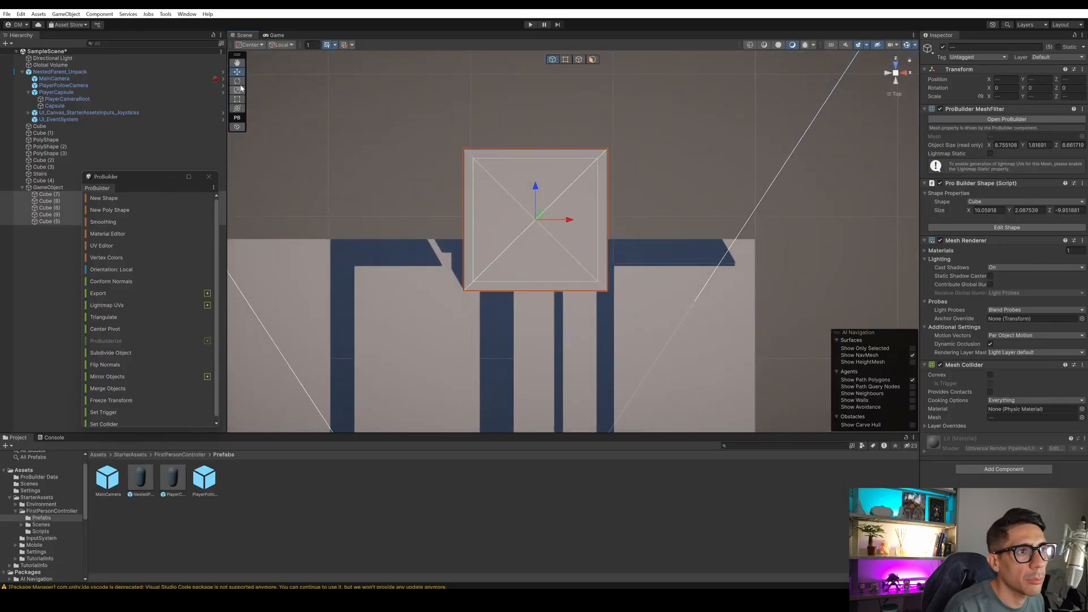
{"action": "left_click", "coordinate": [49, 187]}
{"action": "key", "text": "r"}
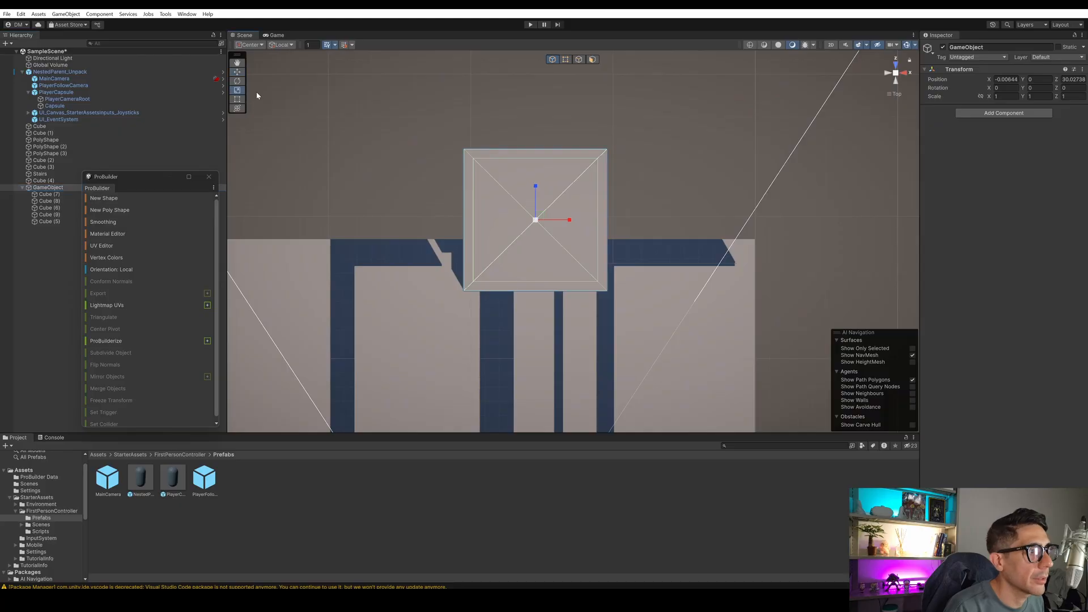
{"action": "left_click_drag", "start_coordinate": [537, 220], "coordinate": [473, 175]}
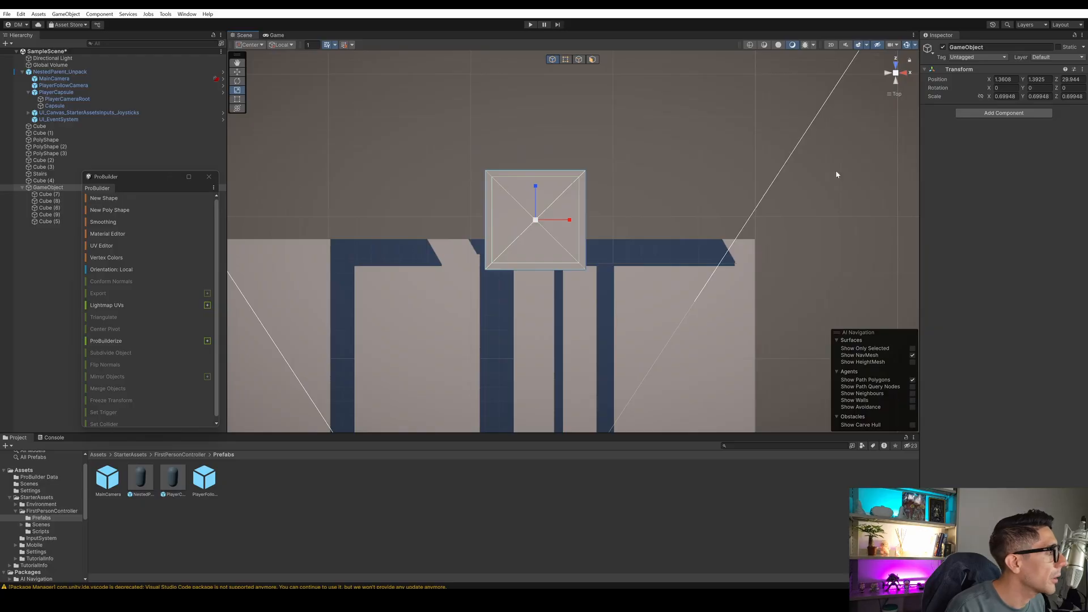
Set the tower parent's scale to 0.6 on the X, Y and Z axes.
{"action": "left_click", "coordinate": [1006, 96]}
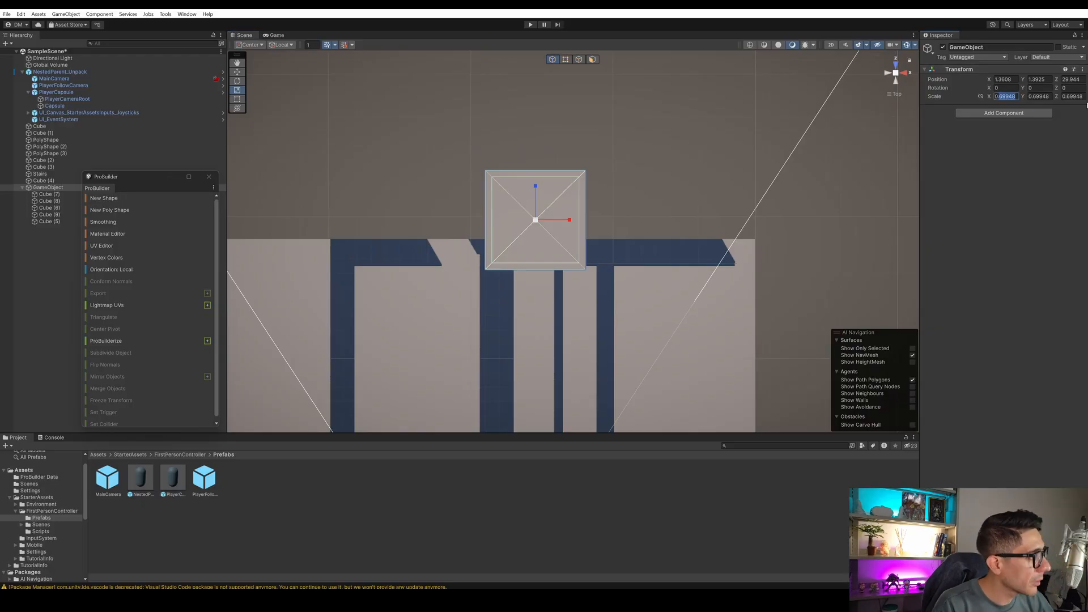
{"action": "type", "text": "0.6"}
{"action": "key", "text": "Tab"}
{"action": "type", "text": "6"}
{"action": "key", "text": "Tab"}
{"action": "type", "text": "6"}
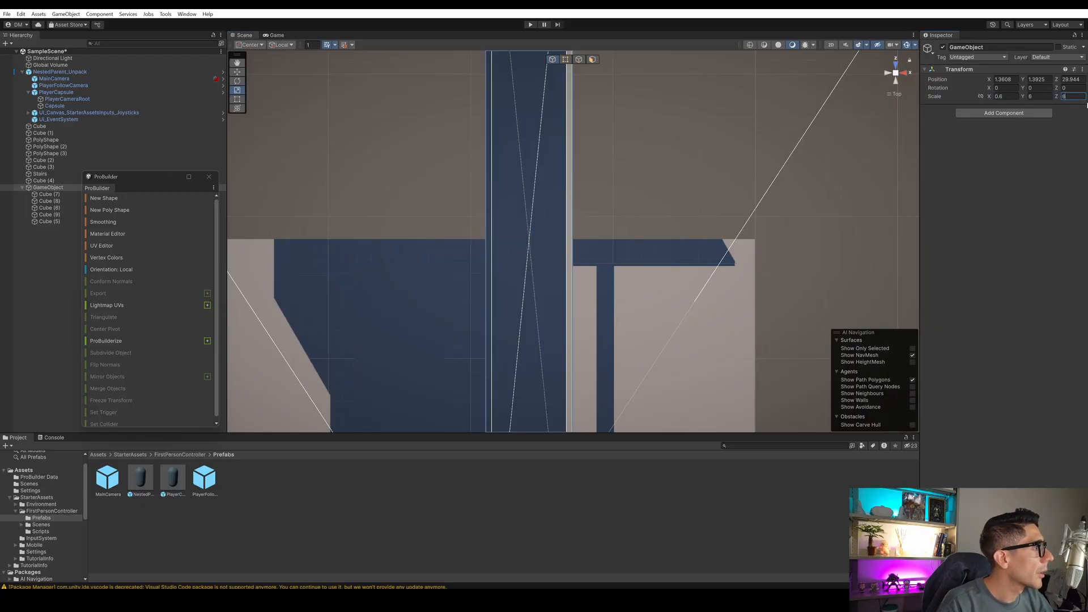
{"action": "left_click_drag", "start_coordinate": [1051, 98], "coordinate": [1009, 96]}
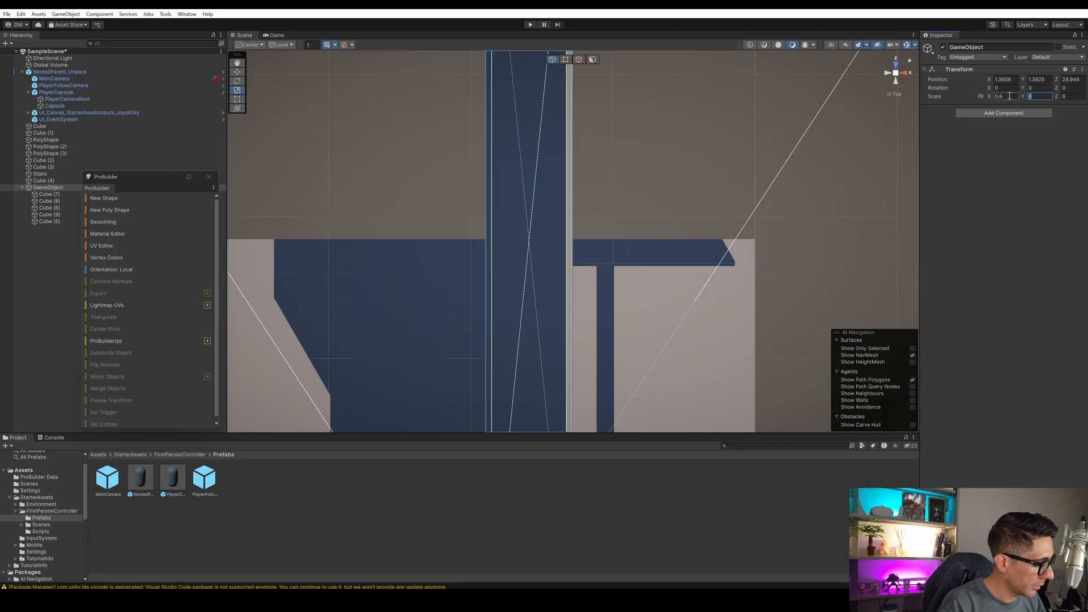
{"action": "type", "text": "0.6"}
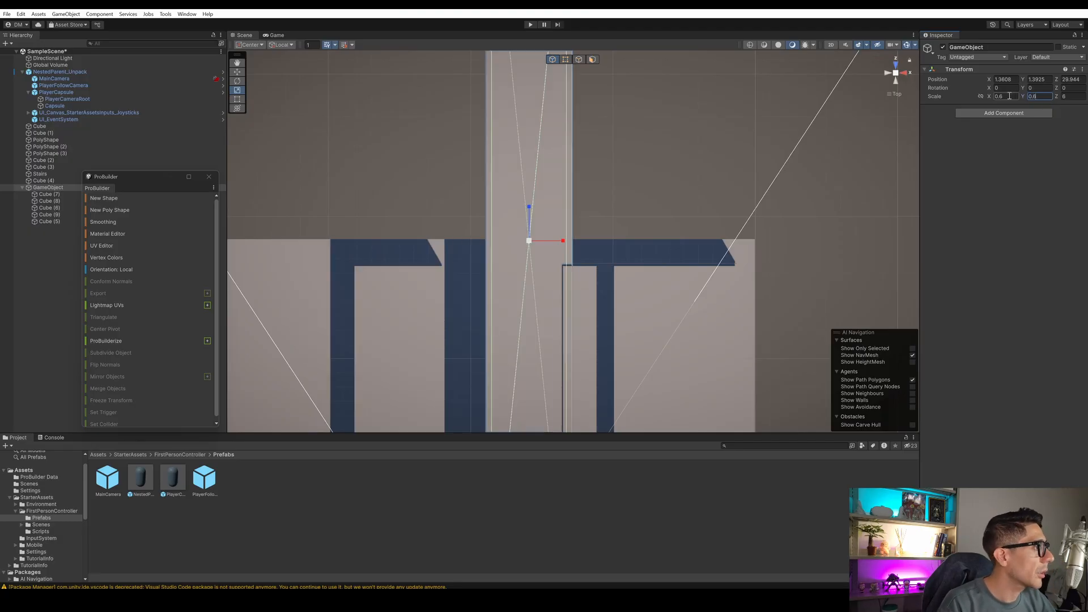
{"action": "key", "text": "Tab"}
{"action": "type", "text": "0.6"}
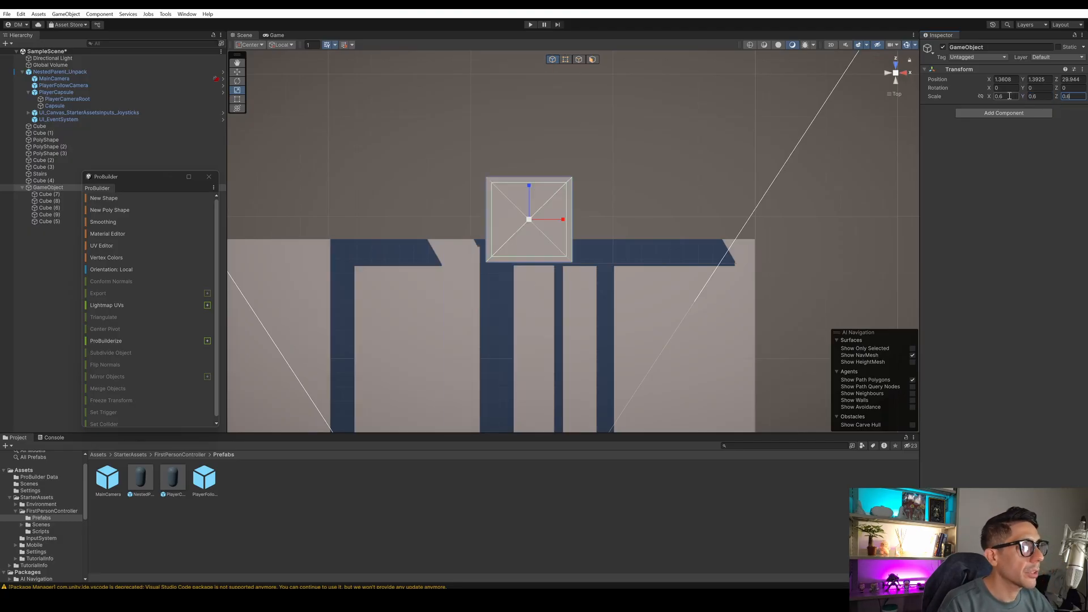
Raise the tower's parent object to Y about 6.74 and shift it to X about -0.39 and Z about 27.67.
{"action": "left_click_drag", "start_coordinate": [611, 210], "coordinate": [597, 134], "text": "alt"}
{"action": "left_click", "coordinate": [237, 72]}
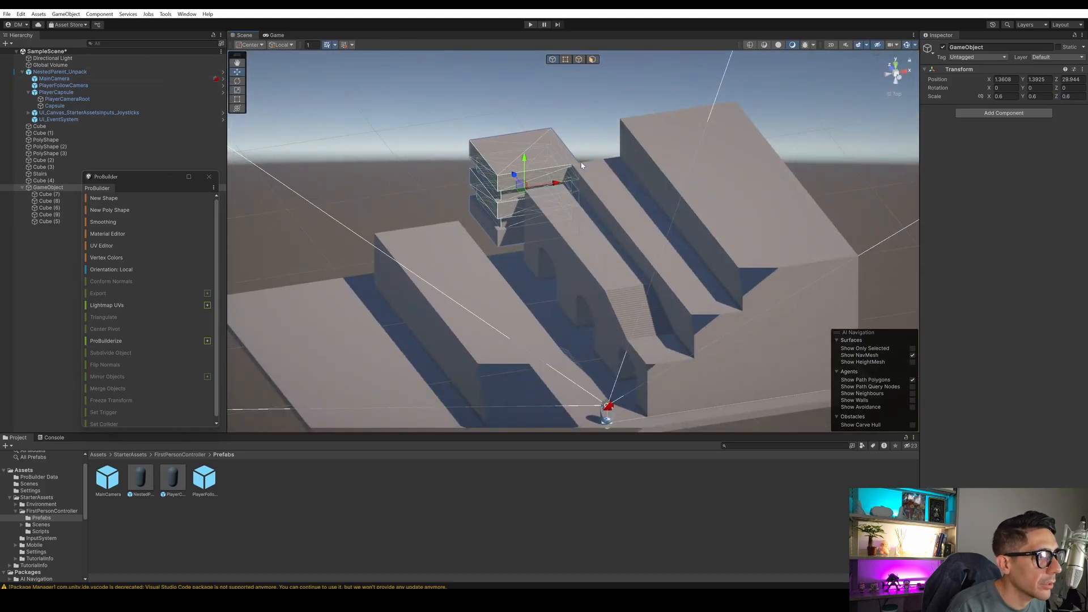
{"action": "left_click_drag", "start_coordinate": [517, 174], "coordinate": [526, 134]}
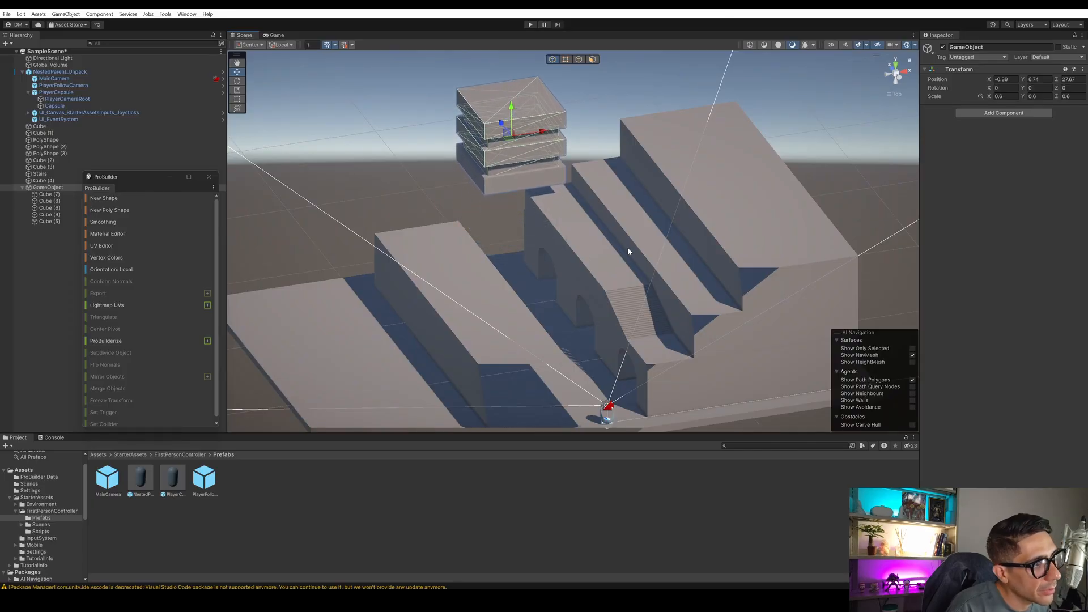
Nudge the tower's parent object slightly sideways along X in the top view, away from the stairs' side.
{"action": "left_click_drag", "start_coordinate": [555, 247], "coordinate": [590, 189], "text": "alt"}
{"action": "middle_click_drag", "start_coordinate": [518, 176], "coordinate": [491, 251]}
{"action": "scroll", "coordinate": [507, 233], "scroll_direction": "up", "scroll_amount": 3}
{"action": "scroll", "coordinate": [499, 233], "scroll_direction": "up", "scroll_amount": 2}
{"action": "left_click_drag", "start_coordinate": [654, 164], "coordinate": [589, 301], "text": "alt"}
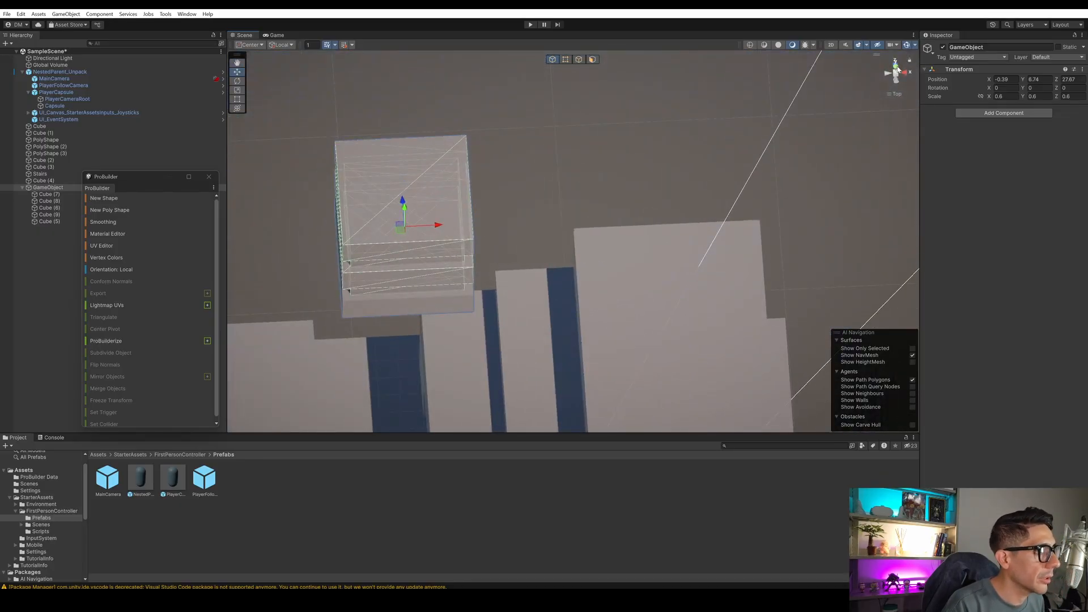
{"action": "middle_click_drag", "start_coordinate": [493, 187], "coordinate": [625, 58]}
{"action": "left_click", "coordinate": [435, 213]}
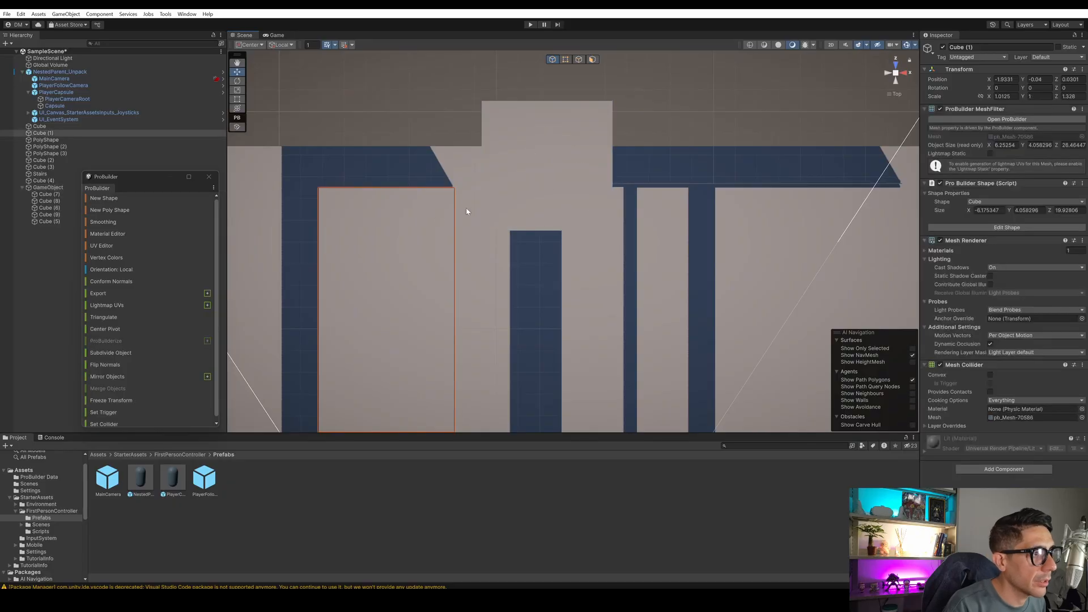
{"action": "left_click", "coordinate": [592, 178]}
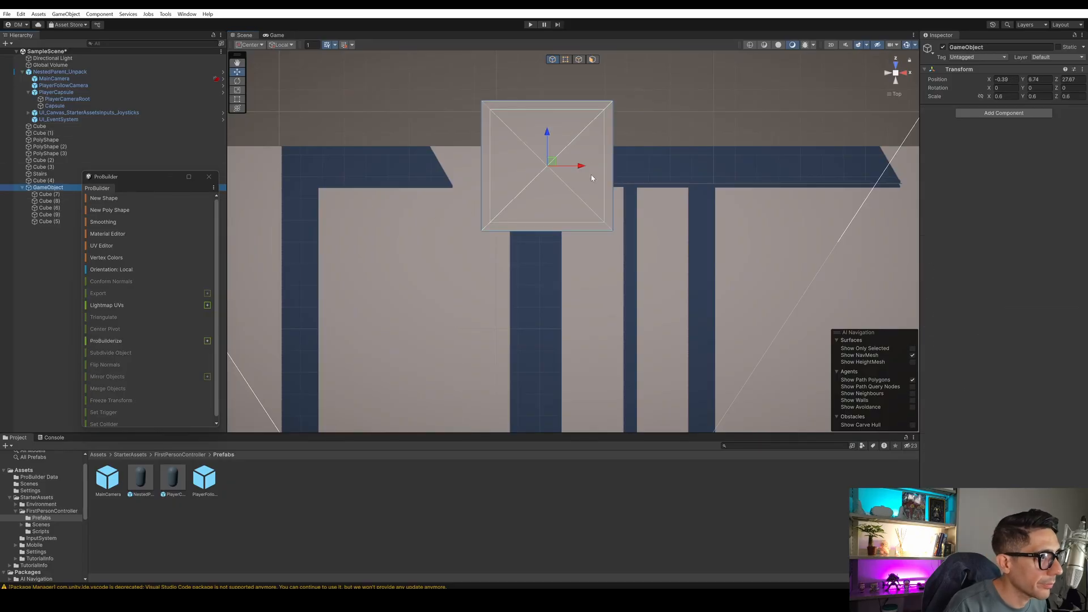
{"action": "left_click_drag", "start_coordinate": [581, 167], "coordinate": [566, 167]}
Examine the raised tower's position and height against the street blocks and the stair walkway from several angles.
{"action": "left_click", "coordinate": [431, 231]}
{"action": "right_click_drag", "start_coordinate": [497, 260], "coordinate": [527, 132]}
{"action": "left_click", "coordinate": [584, 334]}
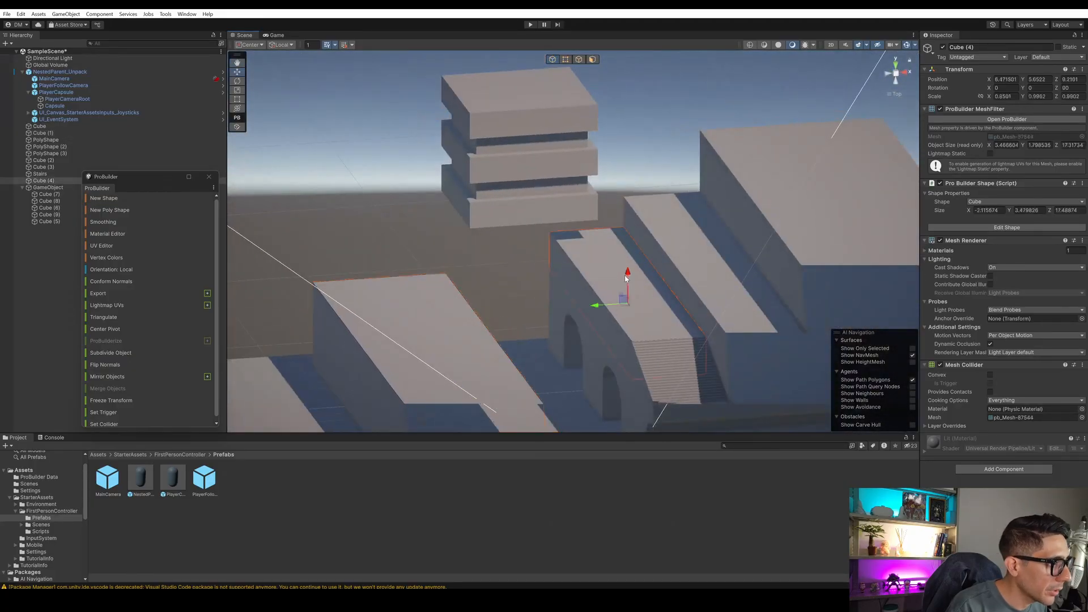
{"action": "left_click", "coordinate": [584, 337]}
{"action": "left_click", "coordinate": [631, 168]}
{"action": "left_click_drag", "start_coordinate": [601, 272], "coordinate": [595, 298], "text": "alt"}
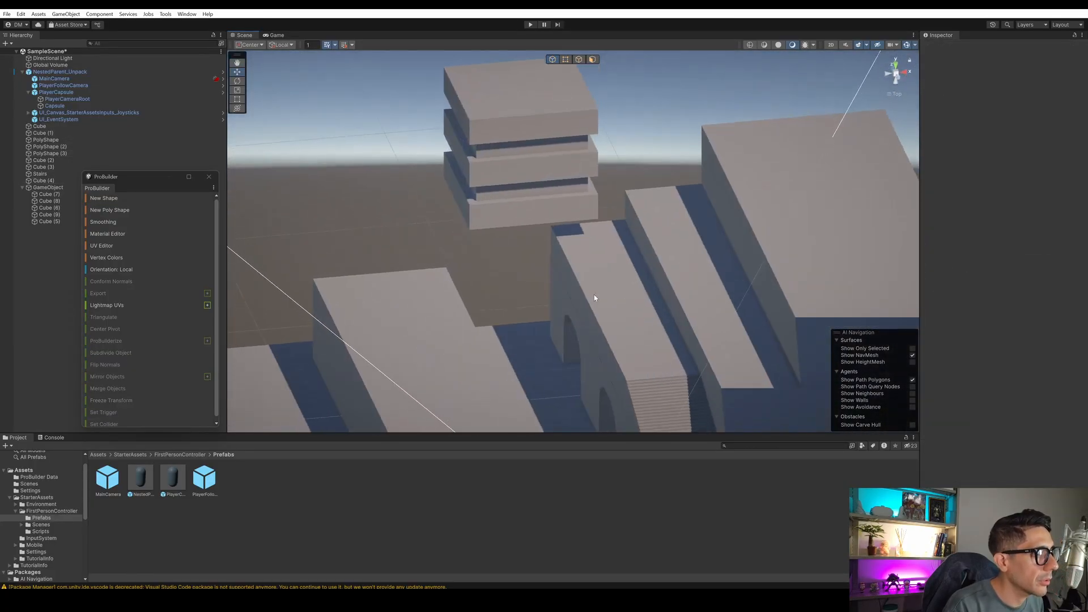
{"action": "scroll", "coordinate": [602, 295], "scroll_direction": "down", "scroll_amount": 5}
{"action": "middle_click_drag", "start_coordinate": [615, 282], "coordinate": [568, 240]}
{"action": "scroll", "coordinate": [569, 240], "scroll_direction": "up", "scroll_amount": 1}
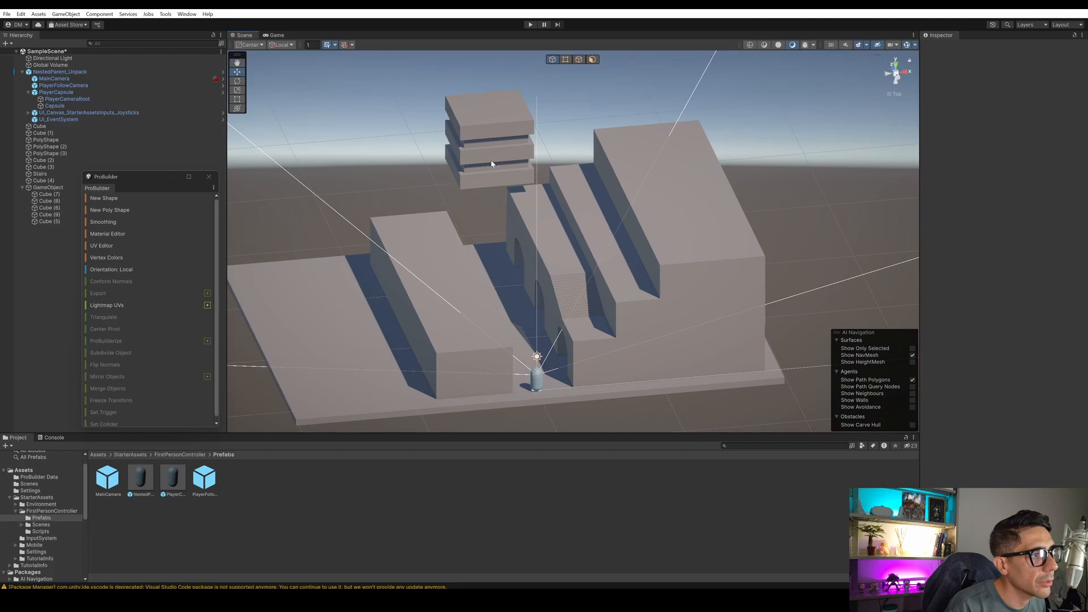
{"action": "left_click", "coordinate": [552, 252]}
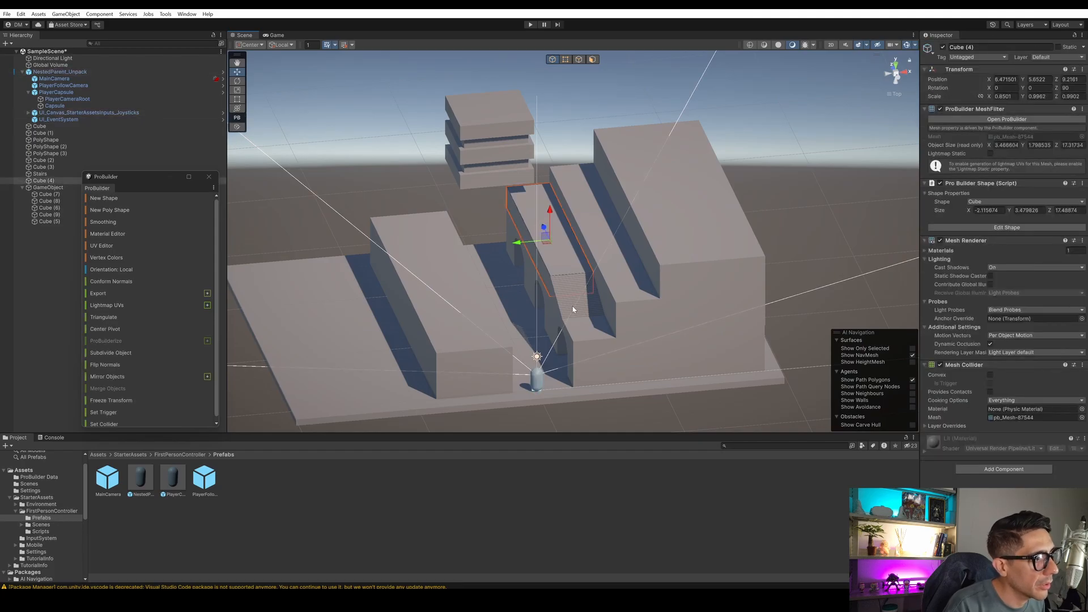
{"action": "left_click", "coordinate": [573, 306], "text": "shift"}
{"action": "left_click", "coordinate": [572, 282]}
{"action": "left_click", "coordinate": [570, 281]}
{"action": "left_click", "coordinate": [559, 251], "text": "shift"}
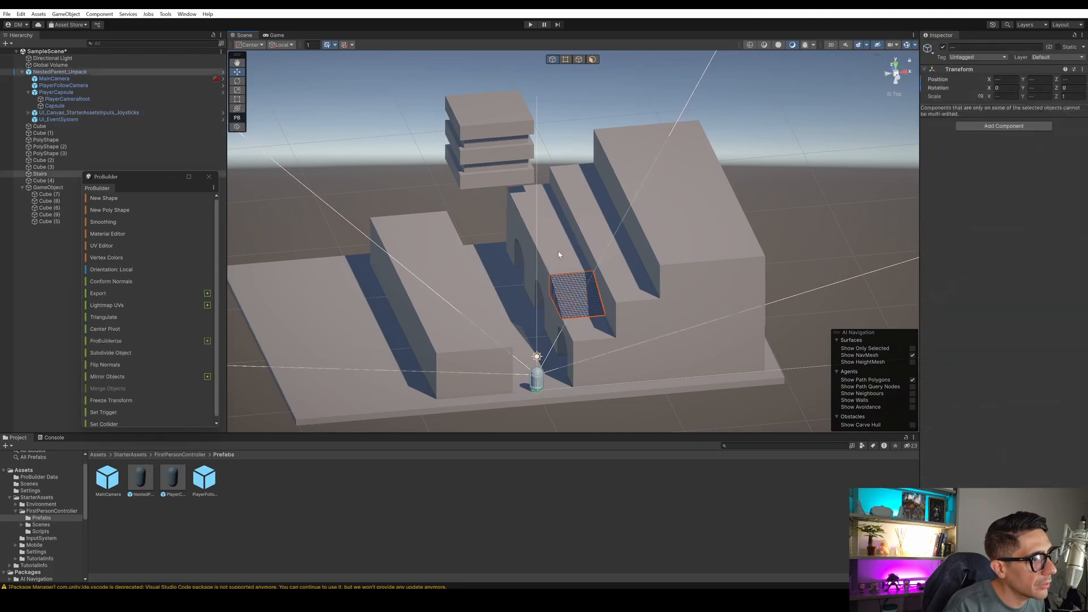
{"action": "left_click", "coordinate": [835, 161]}
Select the stairs together with the long block above the arches and move both down slightly.
{"action": "left_click_drag", "start_coordinate": [835, 161], "coordinate": [624, 236], "text": "alt"}
{"action": "scroll", "coordinate": [588, 274], "scroll_direction": "up", "scroll_amount": 5}
{"action": "left_click", "coordinate": [566, 298]}
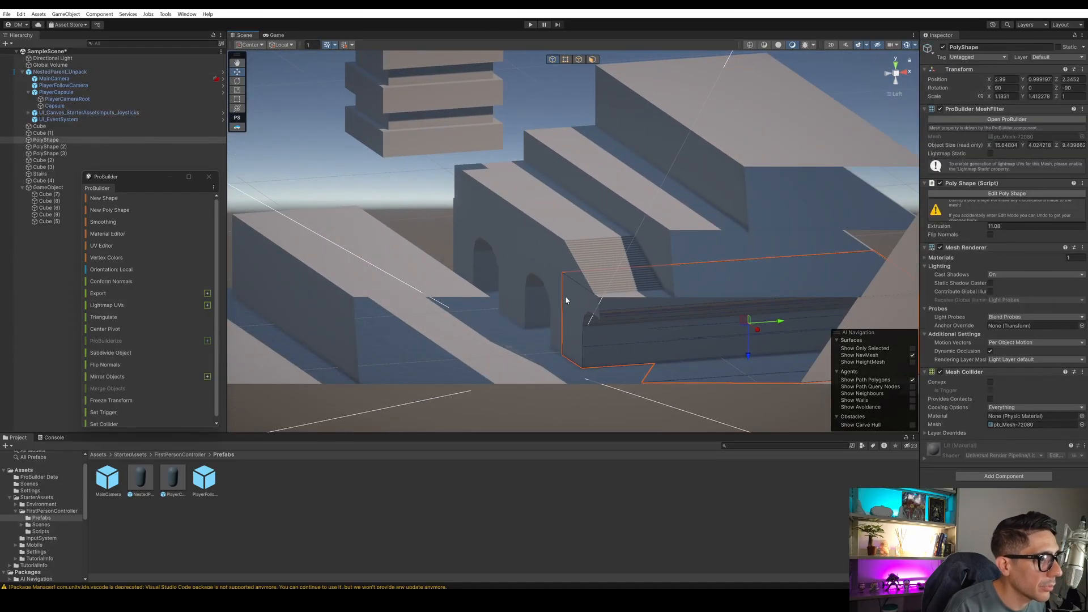
{"action": "left_click", "coordinate": [540, 277], "text": "shift"}
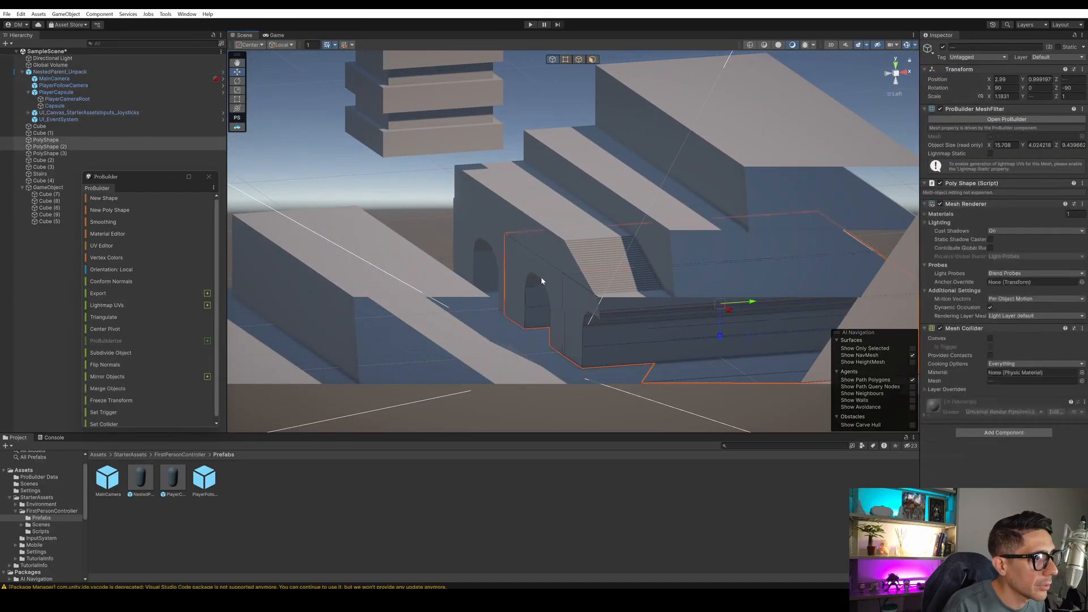
{"action": "left_click", "coordinate": [501, 206]}
{"action": "left_click", "coordinate": [584, 250], "text": "shift"}
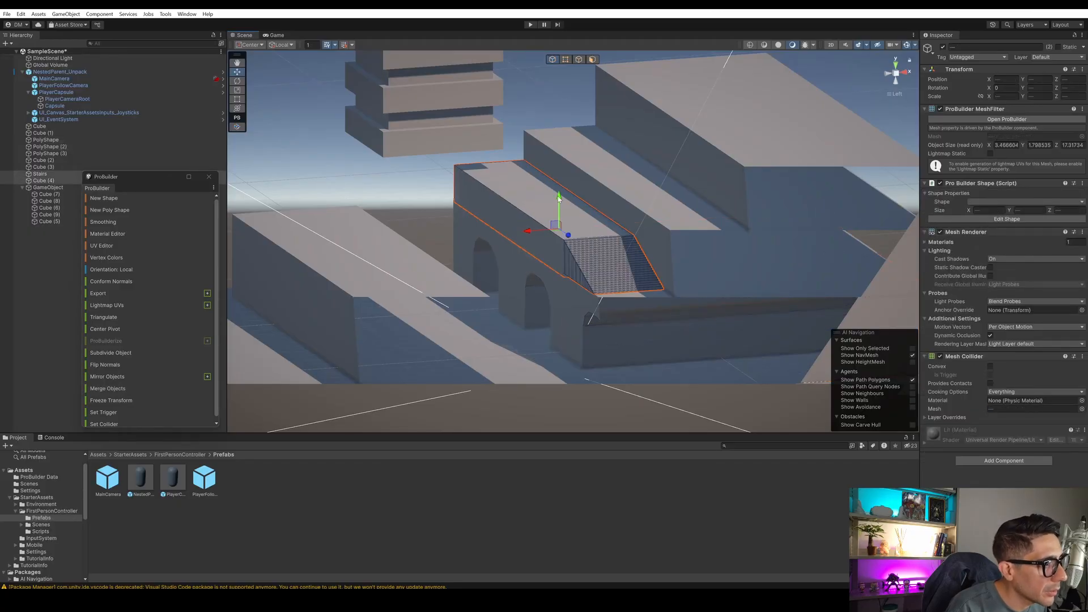
{"action": "mouse_move", "coordinate": [559, 198]}
{"action": "left_mouse_down"}
{"action": "mouse_move", "coordinate": [559, 213]}
{"action": "mouse_move", "coordinate": [561, 204]}
{"action": "left_mouse_up"}
{"action": "right_click_drag", "start_coordinate": [578, 219], "coordinate": [688, 250]}
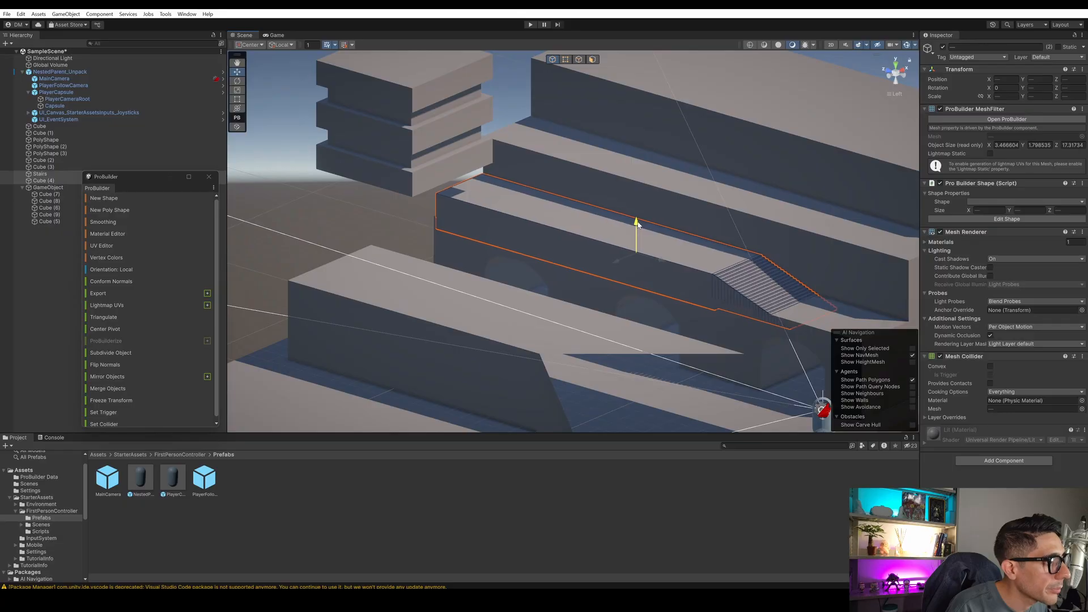
{"action": "right_click_drag", "start_coordinate": [637, 230], "coordinate": [494, 193]}
{"action": "middle_click_drag", "start_coordinate": [501, 185], "coordinate": [519, 234]}
{"action": "middle_click_drag", "start_coordinate": [563, 142], "coordinate": [624, 168]}
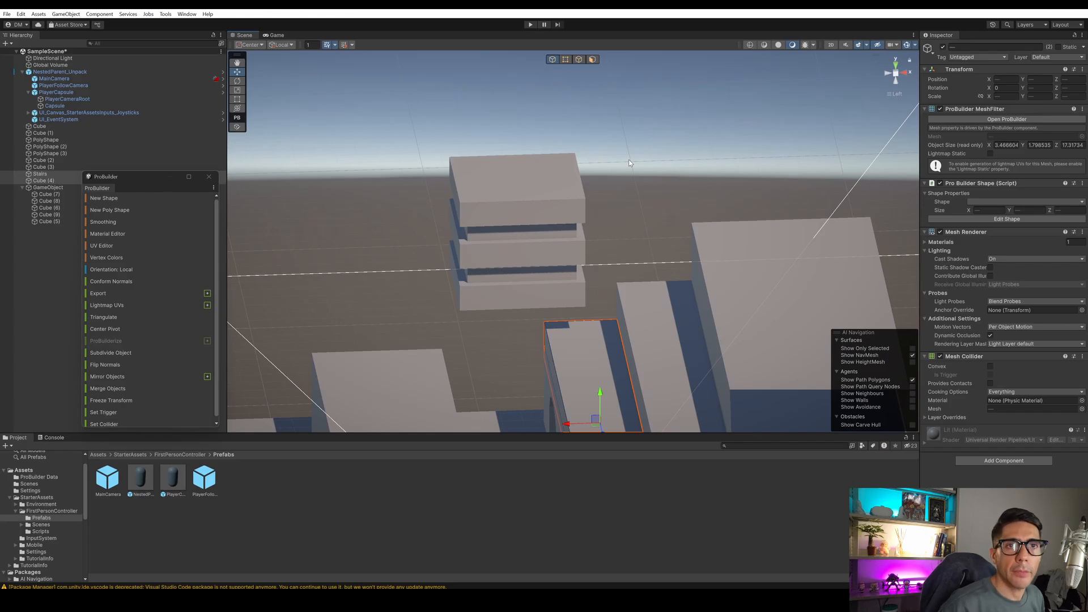
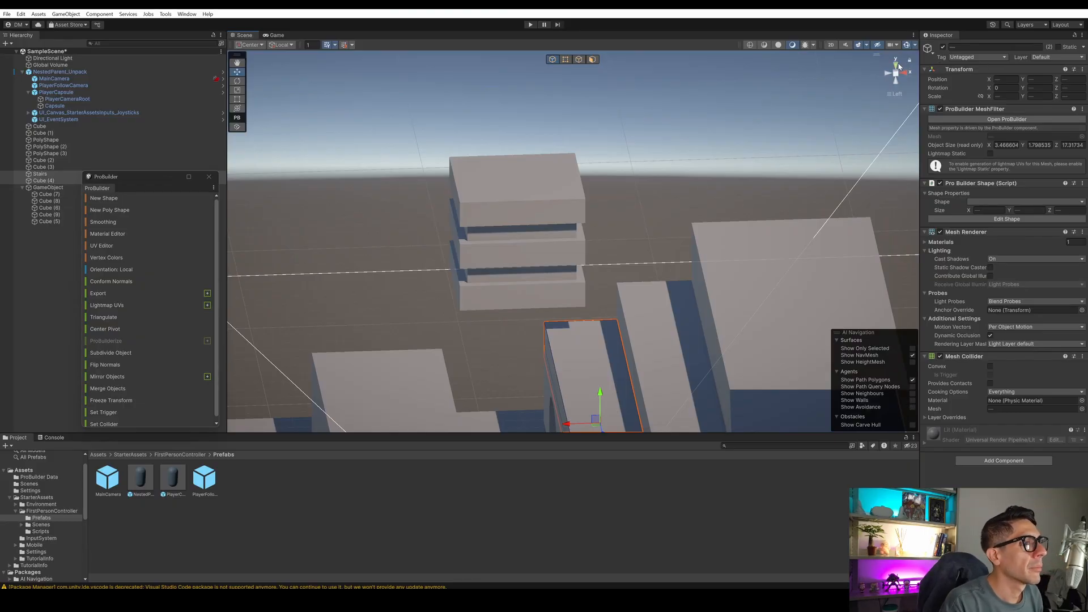
Create a cylinder about 0.69 wide and 4.77 tall at the tower's front corner and lower it onto the walkway as a support column.
{"action": "left_click", "coordinate": [897, 64]}
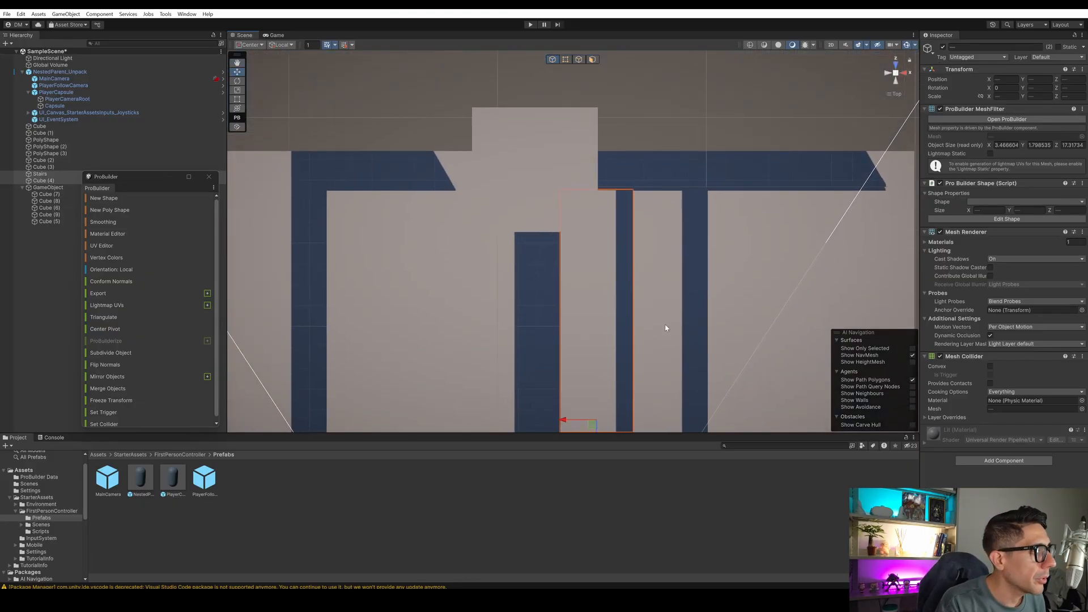
{"action": "left_click", "coordinate": [106, 199]}
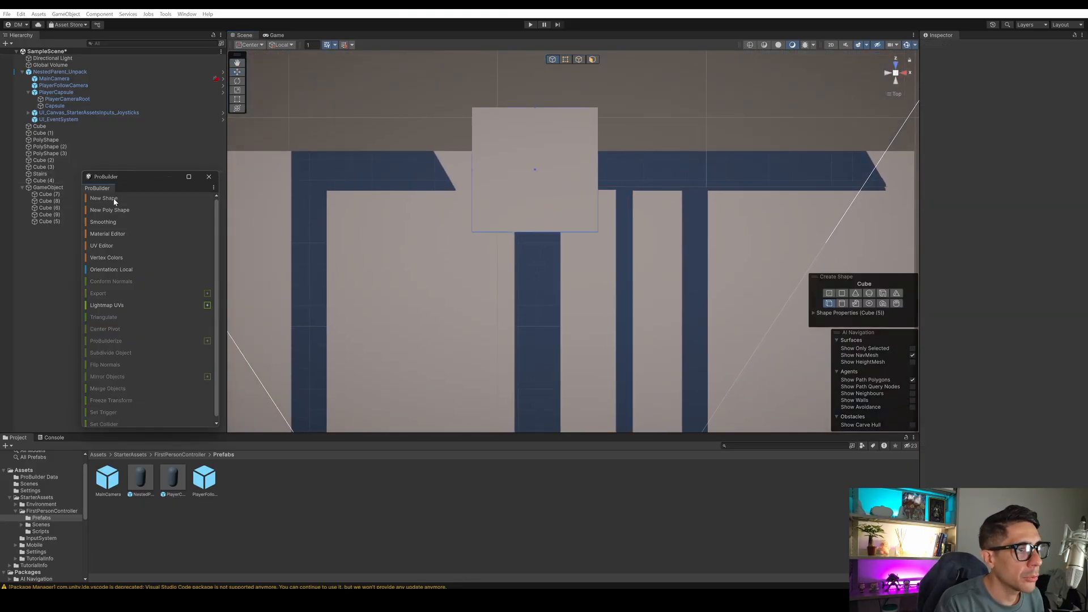
{"action": "left_click", "coordinate": [842, 302]}
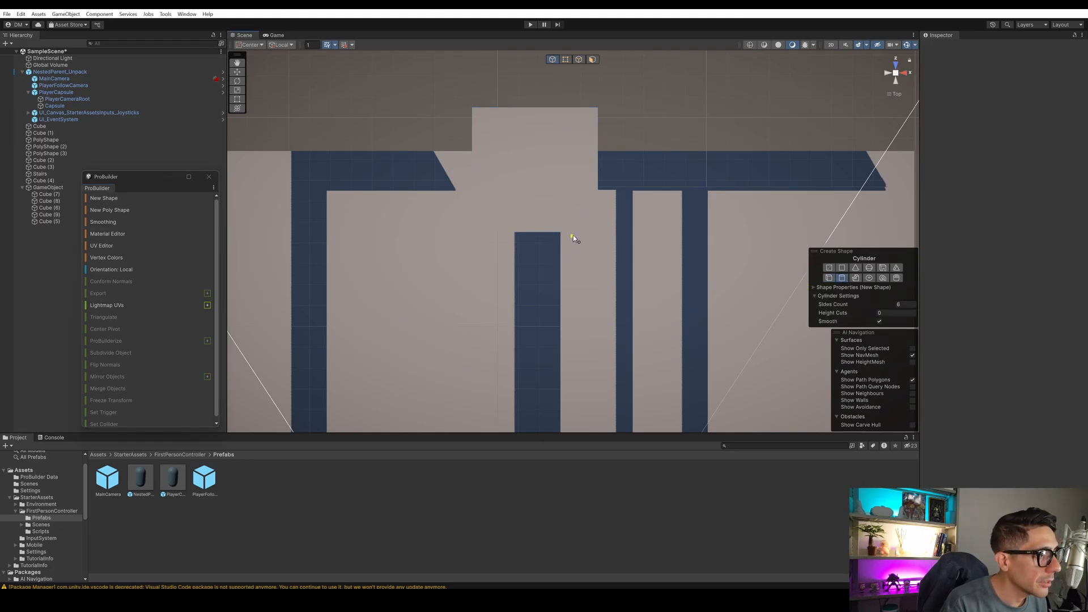
{"action": "left_click_drag", "start_coordinate": [572, 208], "coordinate": [587, 221]}
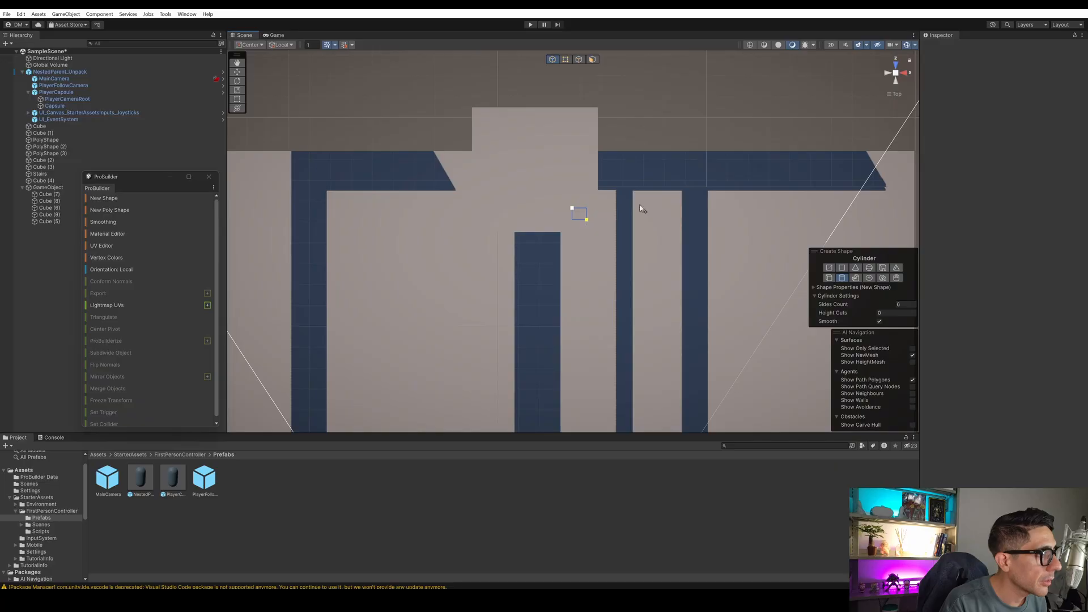
{"action": "left_click", "coordinate": [895, 83]}
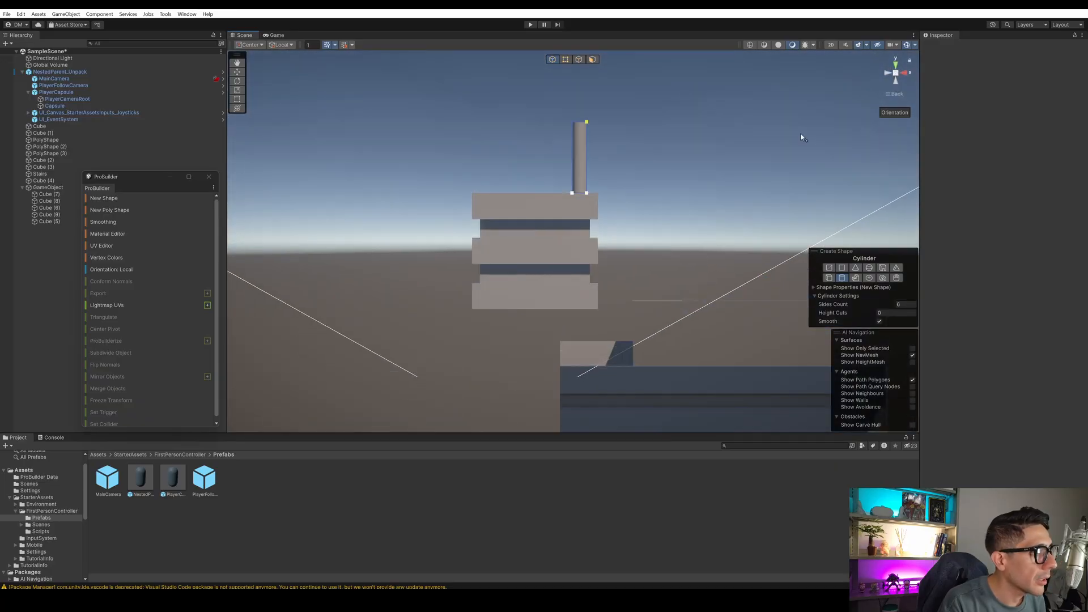
{"action": "left_click", "coordinate": [629, 296]}
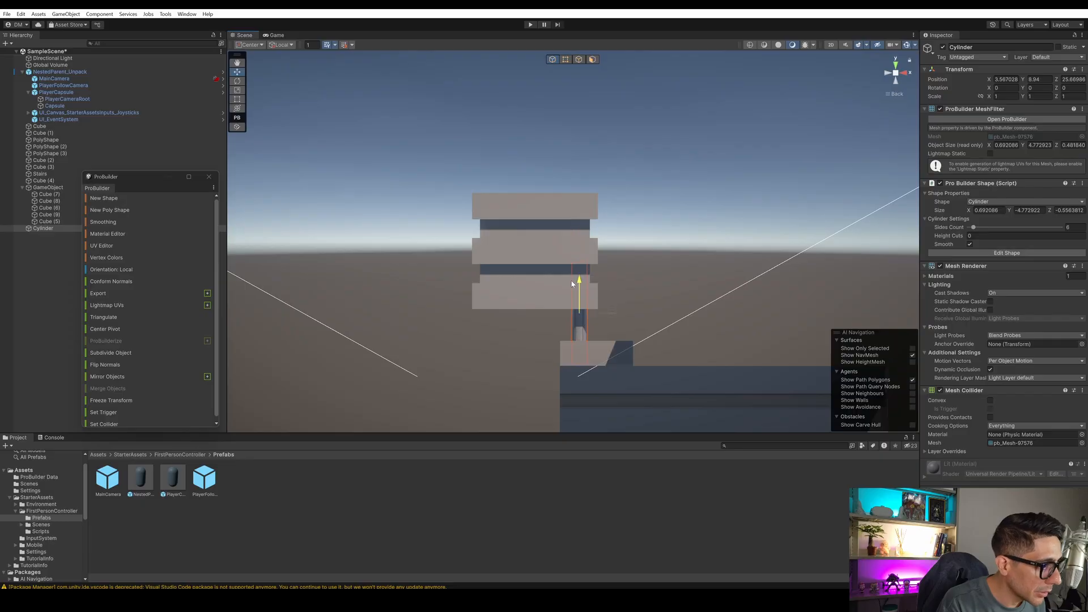
{"action": "left_click_drag", "start_coordinate": [574, 279], "coordinate": [607, 371], "text": "alt"}
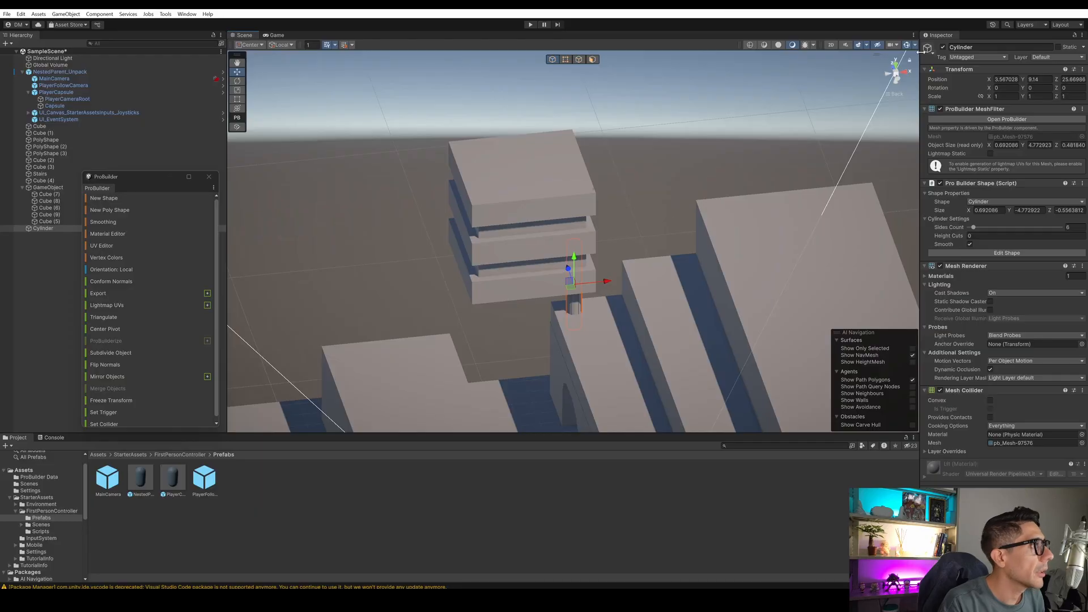
Duplicate the column and move the copy under the tower's other front corner, at X about -0.82 and Y about 8.94.
{"action": "left_click", "coordinate": [896, 67]}
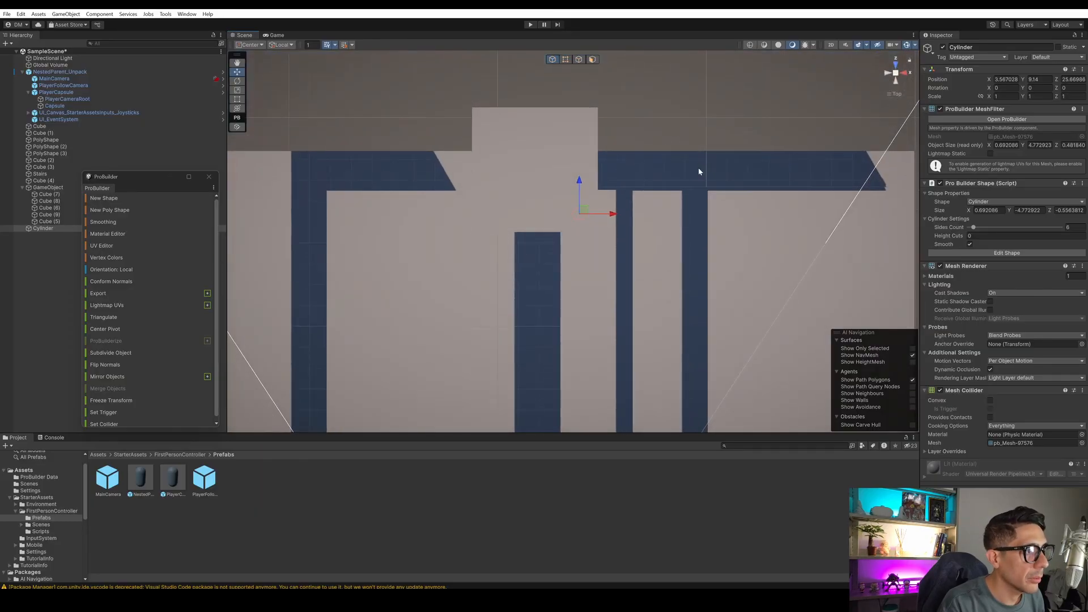
{"action": "key", "text": "ctrl+d"}
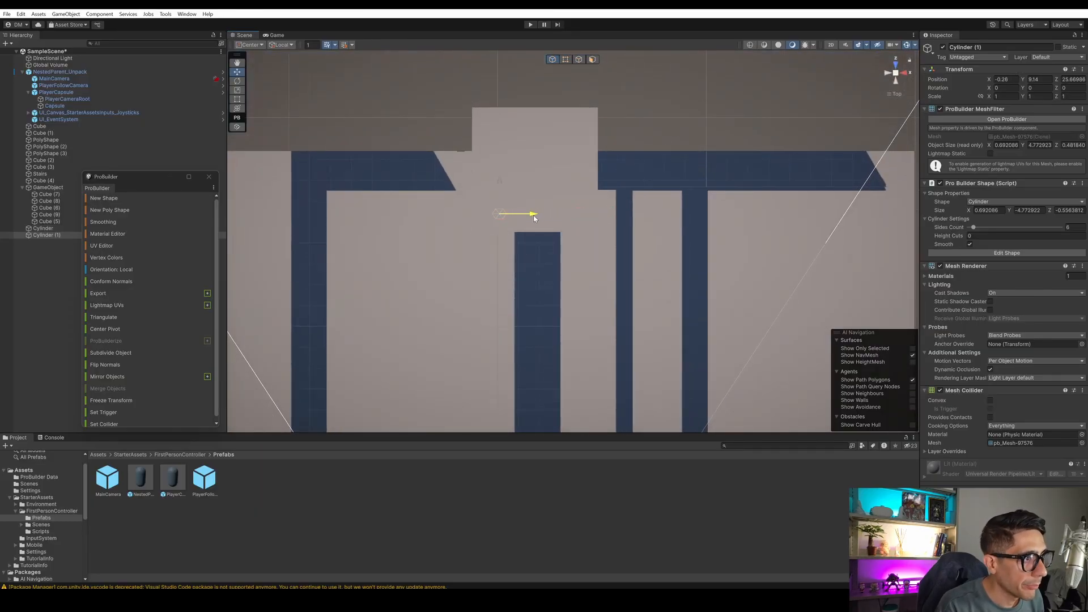
{"action": "left_click_drag", "start_coordinate": [613, 227], "coordinate": [488, 323], "text": "alt"}
{"action": "left_click_drag", "start_coordinate": [488, 324], "coordinate": [500, 408], "text": "alt"}
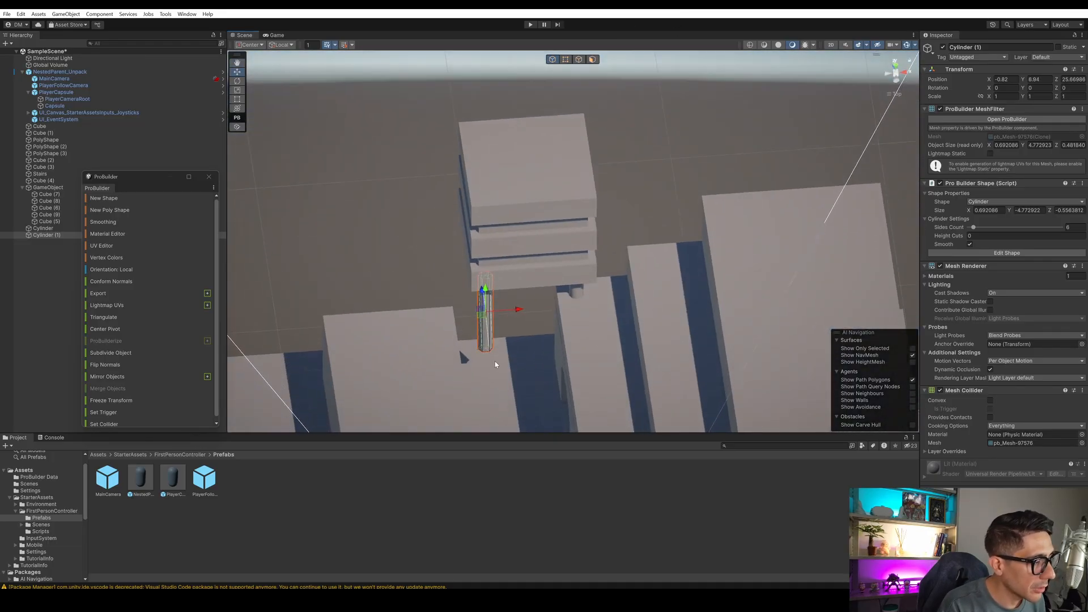
Edit the copied column's shape in the side view, extending its base down to the ground for a height of about 7.02.
{"action": "left_click", "coordinate": [895, 80]}
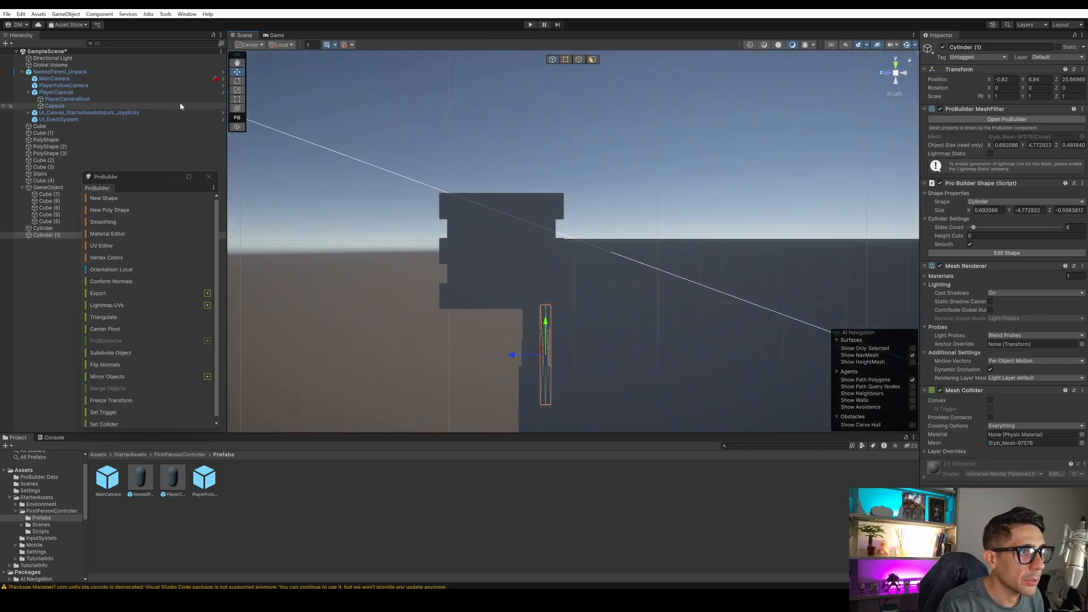
{"action": "left_click", "coordinate": [1003, 253]}
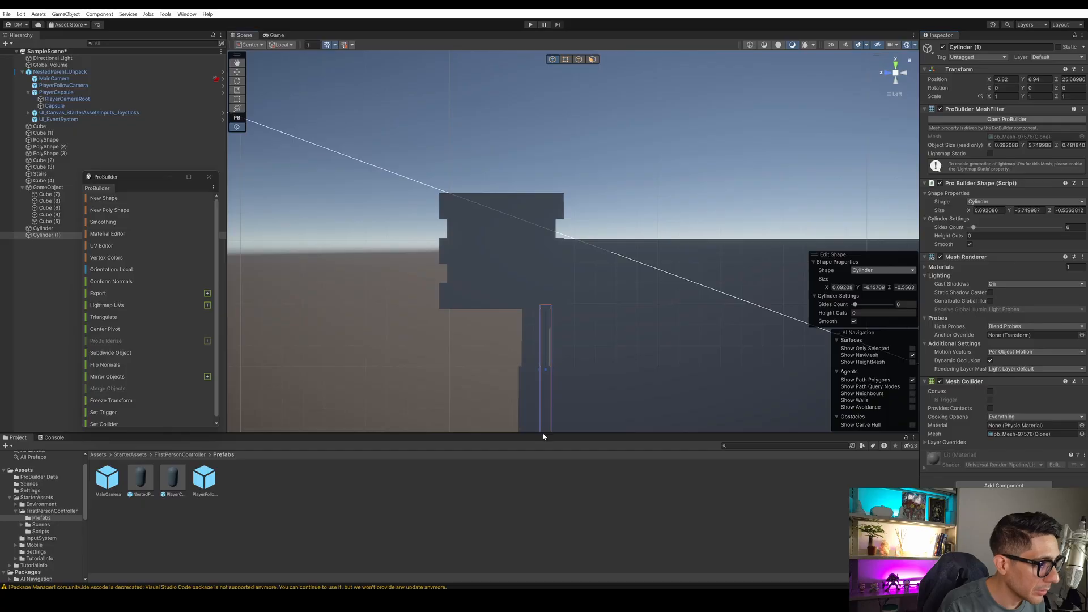
{"action": "scroll", "coordinate": [546, 340], "scroll_direction": "up", "scroll_amount": 6}
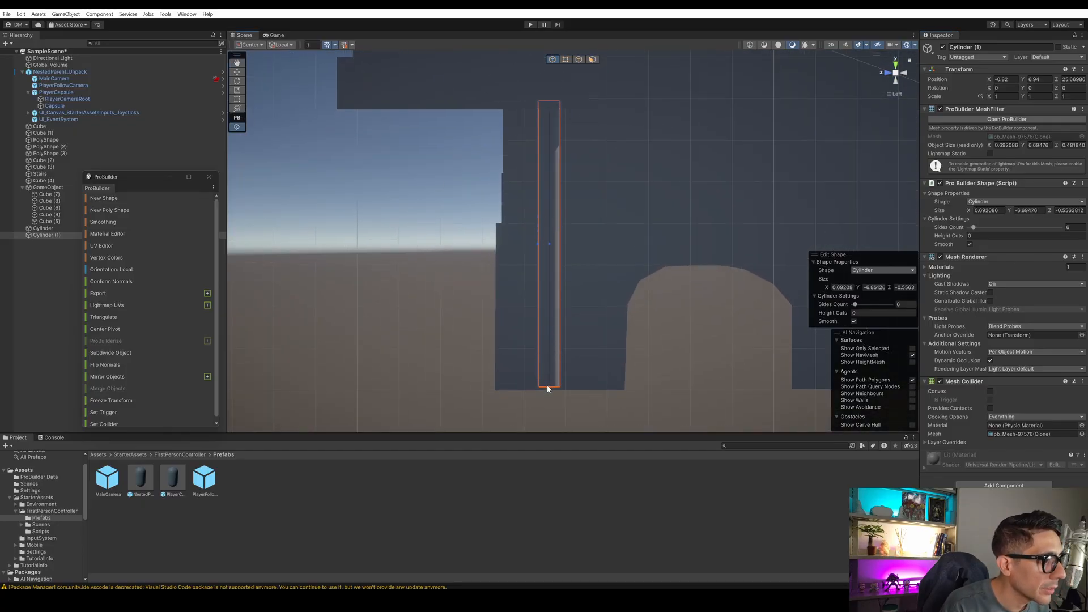
{"action": "scroll", "coordinate": [614, 214], "scroll_direction": "down", "scroll_amount": 4}
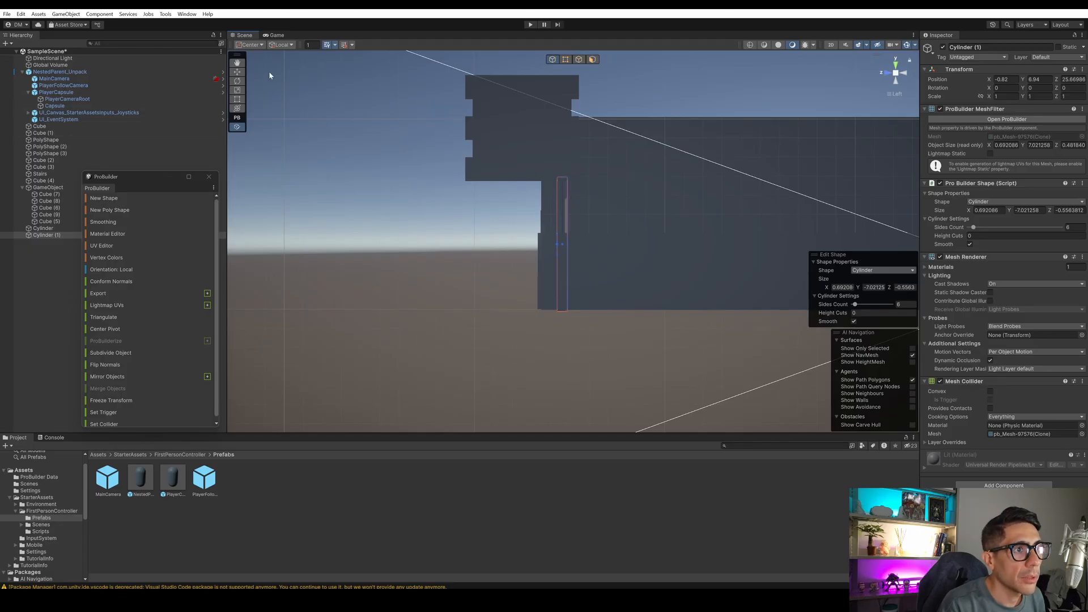
Duplicate the tall column and move the copy back under the tower's rear corner, to Z about 29.97.
{"action": "left_click", "coordinate": [239, 72]}
{"action": "key", "text": "ctrl+d"}
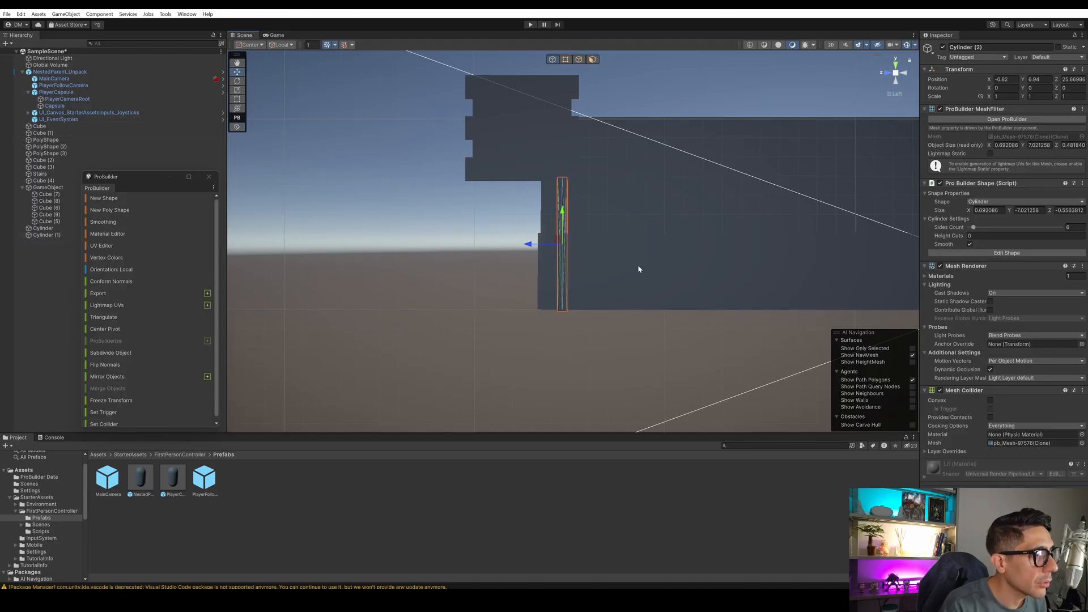
{"action": "left_click_drag", "start_coordinate": [535, 246], "coordinate": [451, 235]}
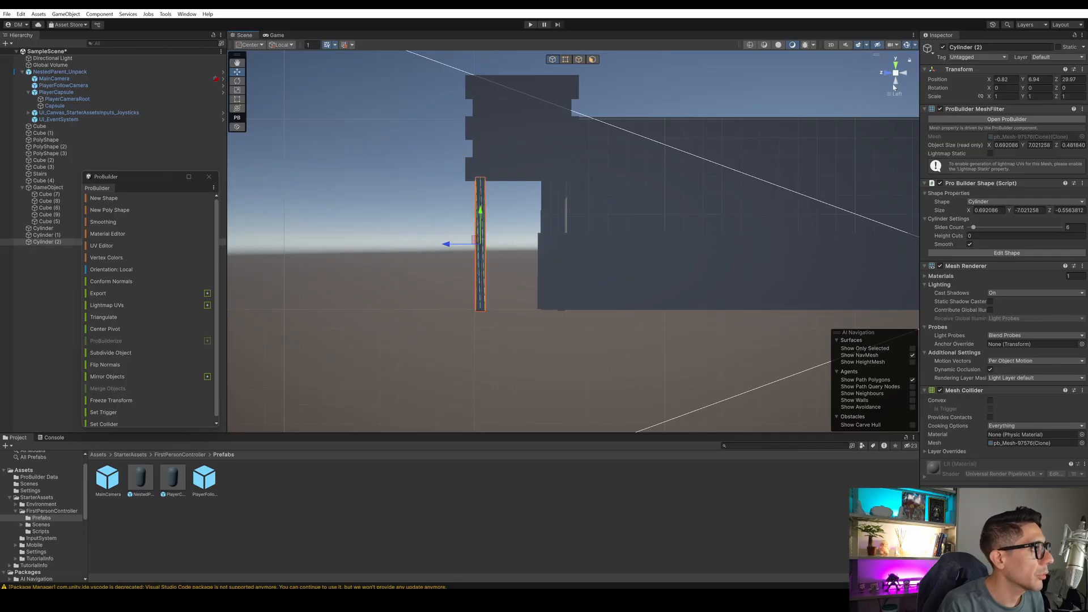
Duplicate the rear column and move the copy along X toward the tower's other rear corner on the stairs' side.
{"action": "left_click", "coordinate": [907, 74]}
{"action": "left_click_drag", "start_coordinate": [583, 195], "coordinate": [673, 277], "text": "alt"}
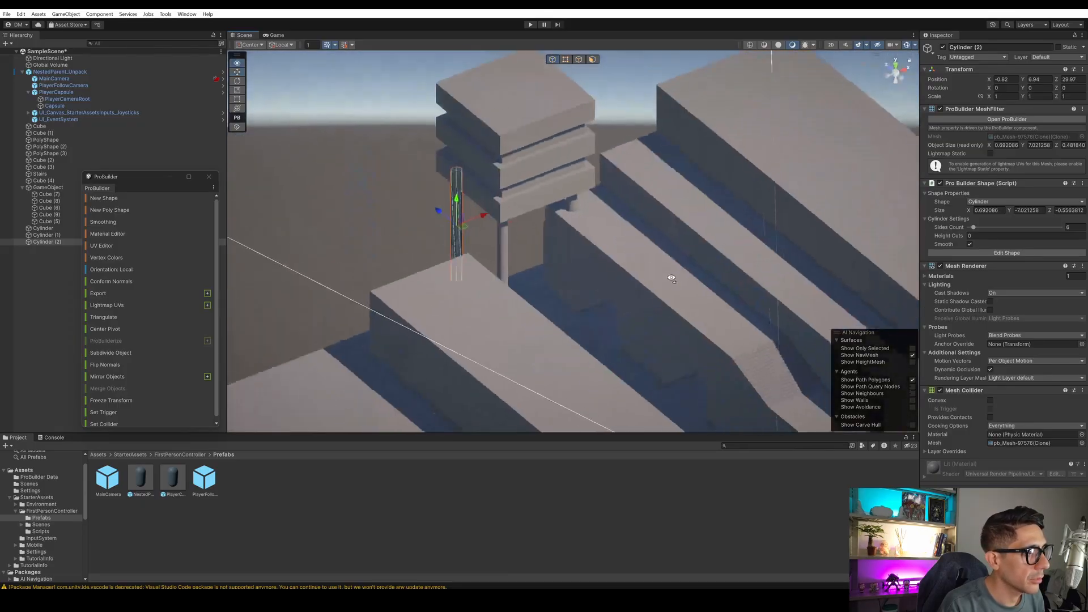
{"action": "key", "text": "ctrl+d"}
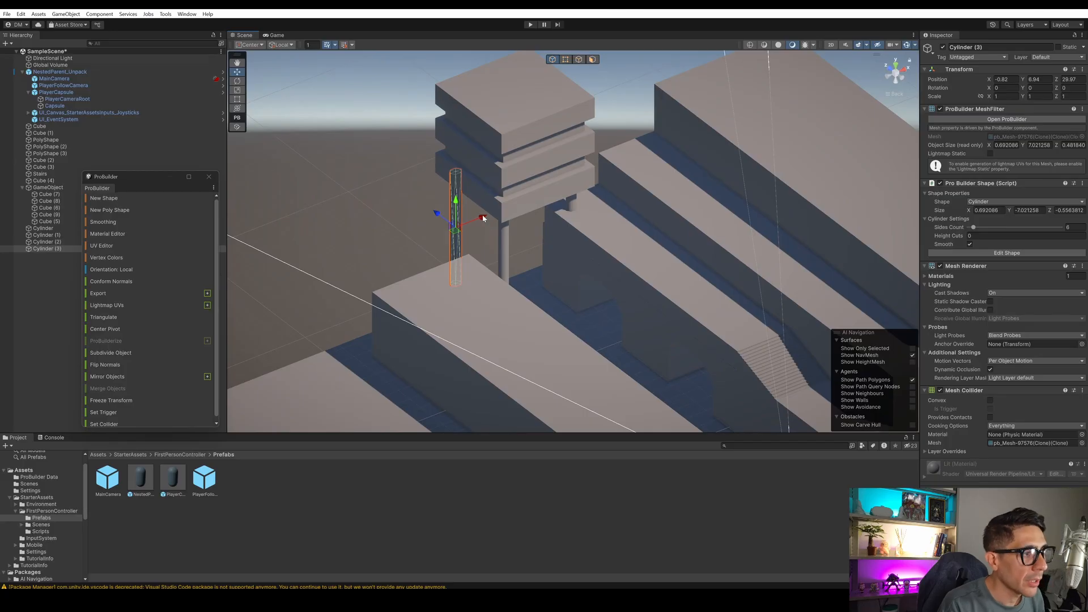
{"action": "left_click_drag", "start_coordinate": [483, 218], "coordinate": [573, 195]}
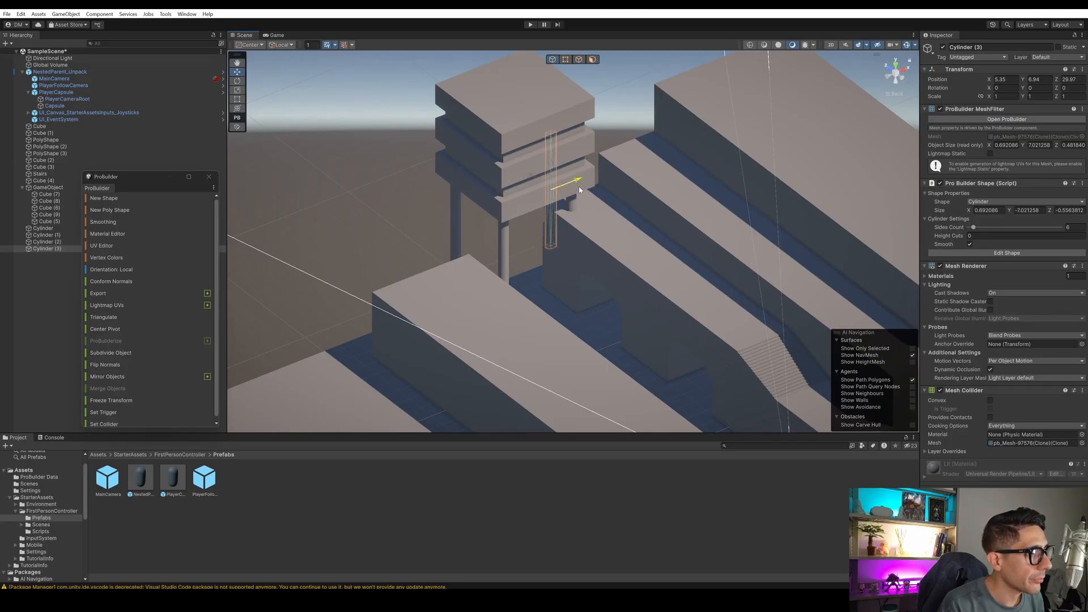
In the top view, shift the copied rear column along X to sit under the tower's rear corner on the stairs' side.
{"action": "left_click", "coordinate": [899, 66]}
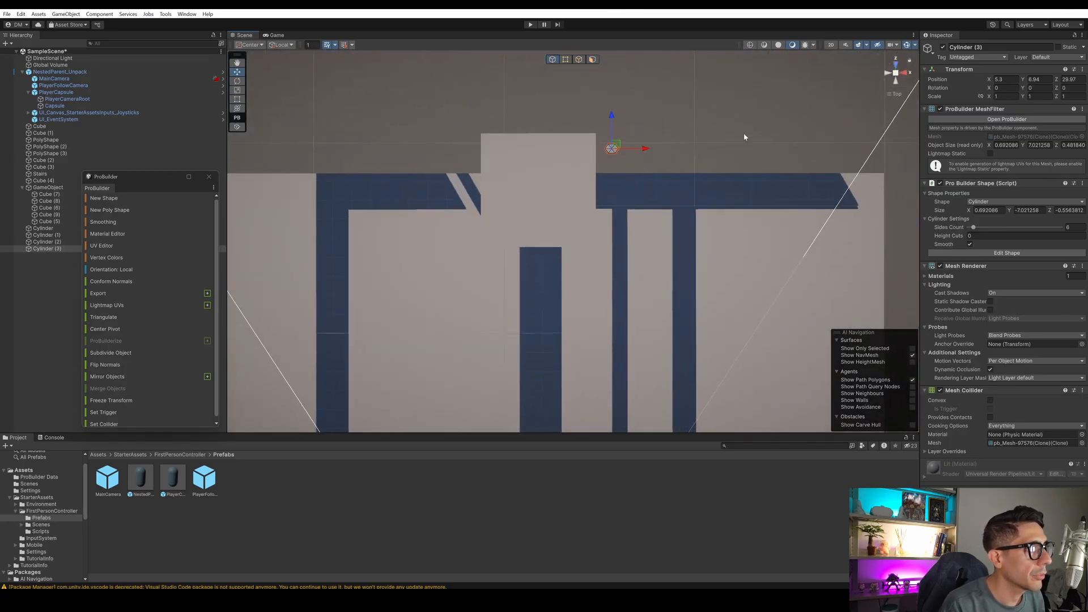
{"action": "left_click_drag", "start_coordinate": [652, 148], "coordinate": [623, 149]}
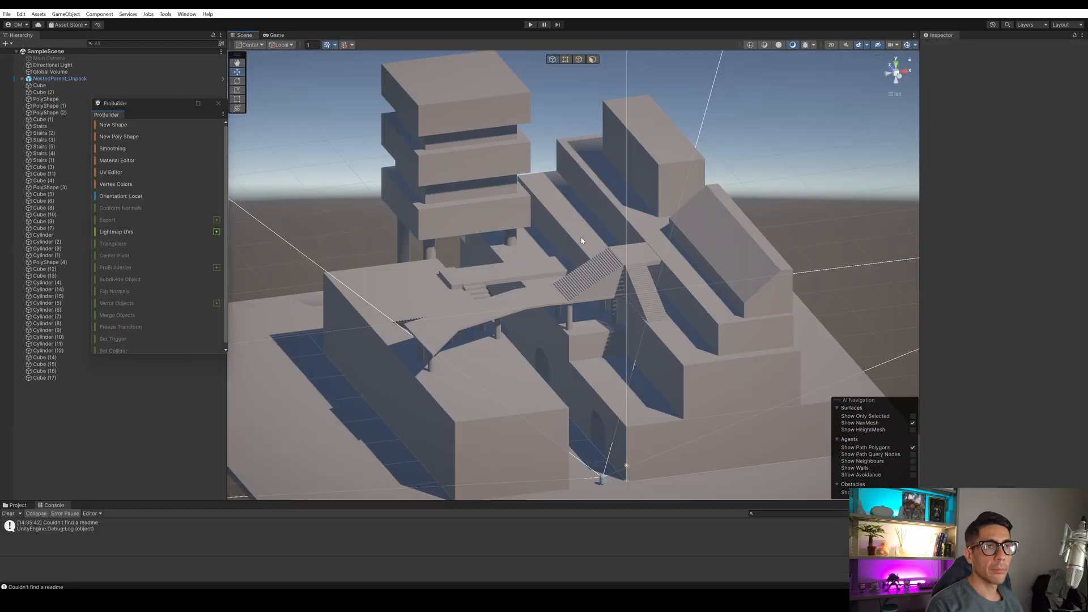
Examine the completed blockout from several angles, covering the street stairs, column-supported walkway, upper staircases, terraces and tower.
{"action": "middle_click_drag", "start_coordinate": [566, 233], "coordinate": [556, 232]}
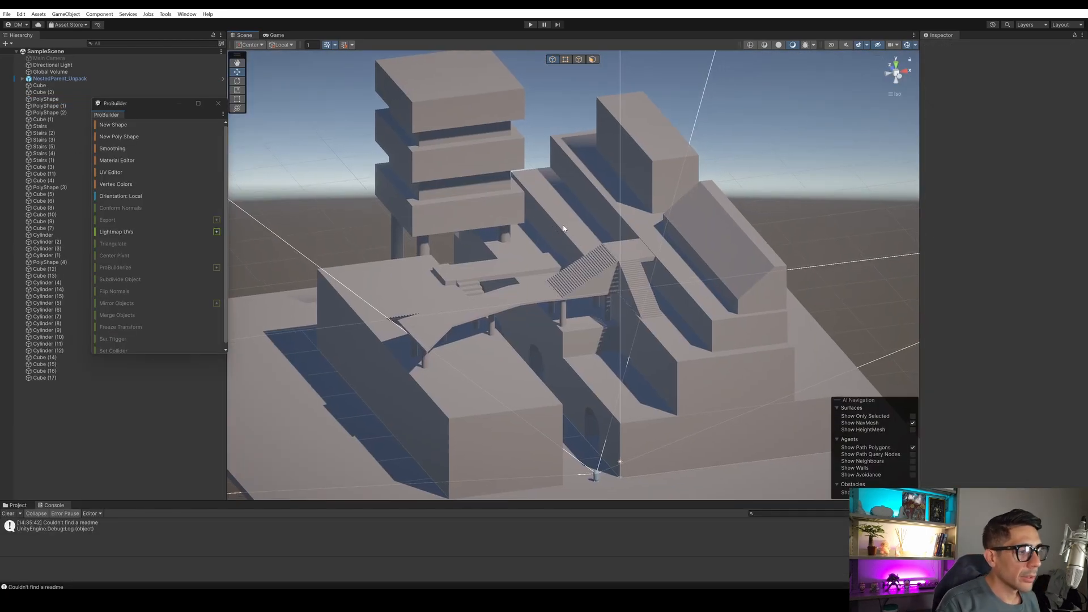
{"action": "scroll", "coordinate": [618, 272], "scroll_direction": "up", "scroll_amount": 5}
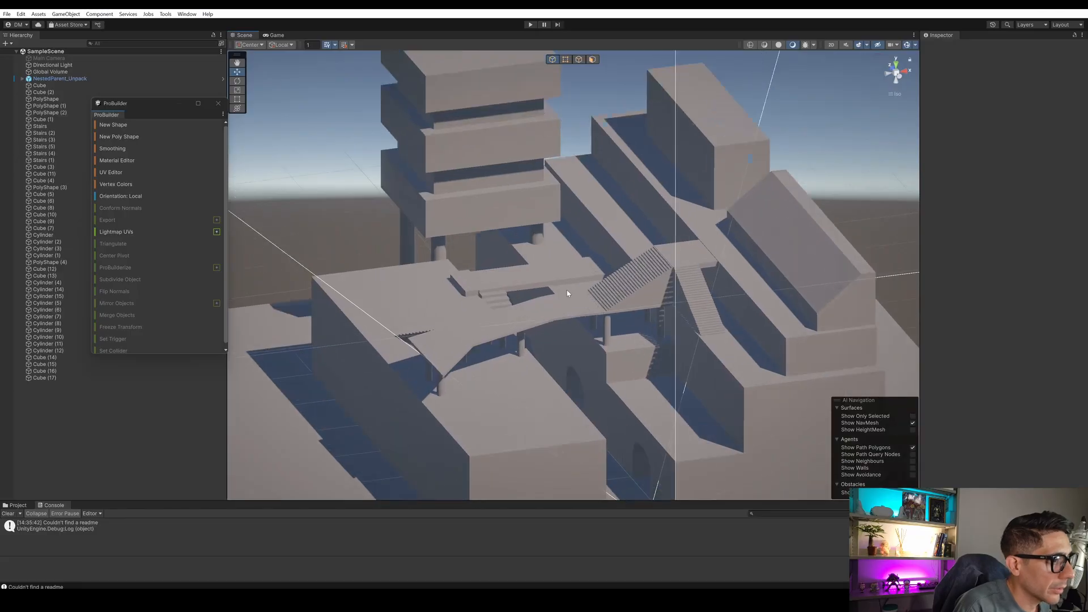
{"action": "middle_click_drag", "start_coordinate": [623, 275], "coordinate": [541, 267]}
{"action": "left_click_drag", "start_coordinate": [578, 274], "coordinate": [551, 312], "text": "alt"}
{"action": "scroll", "coordinate": [515, 411], "scroll_direction": "up", "scroll_amount": 3}
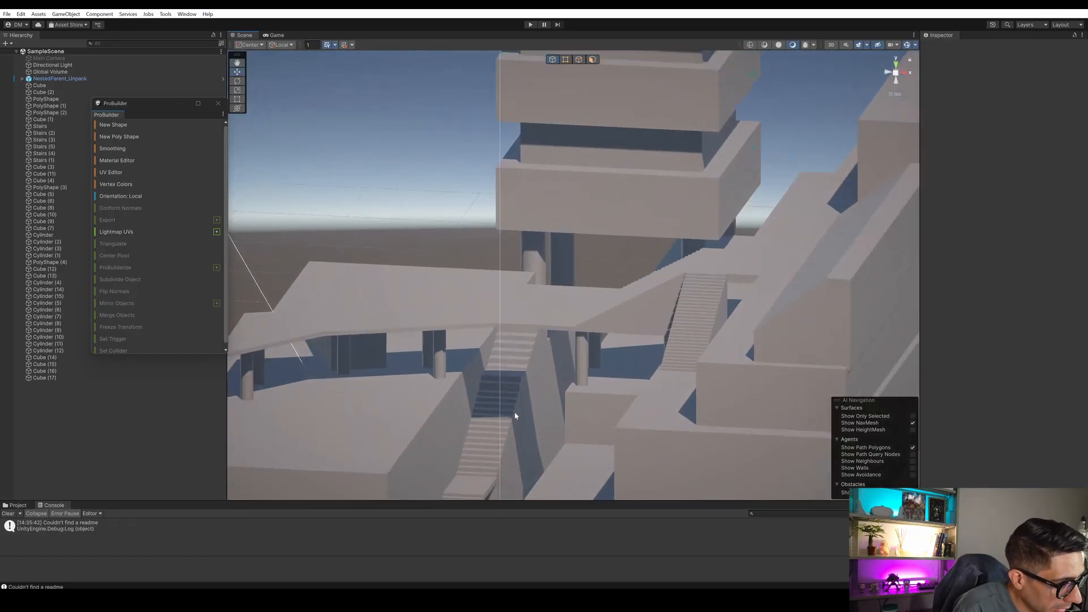
{"action": "left_click_drag", "start_coordinate": [593, 277], "coordinate": [642, 236], "text": "alt"}
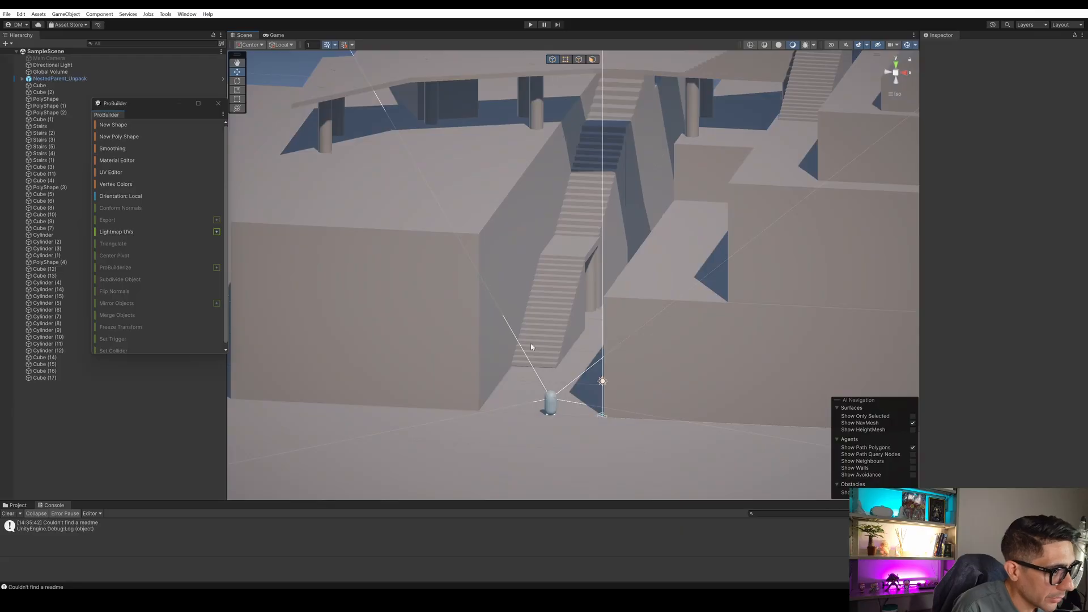
{"action": "scroll", "coordinate": [536, 343], "scroll_direction": "up", "scroll_amount": 2}
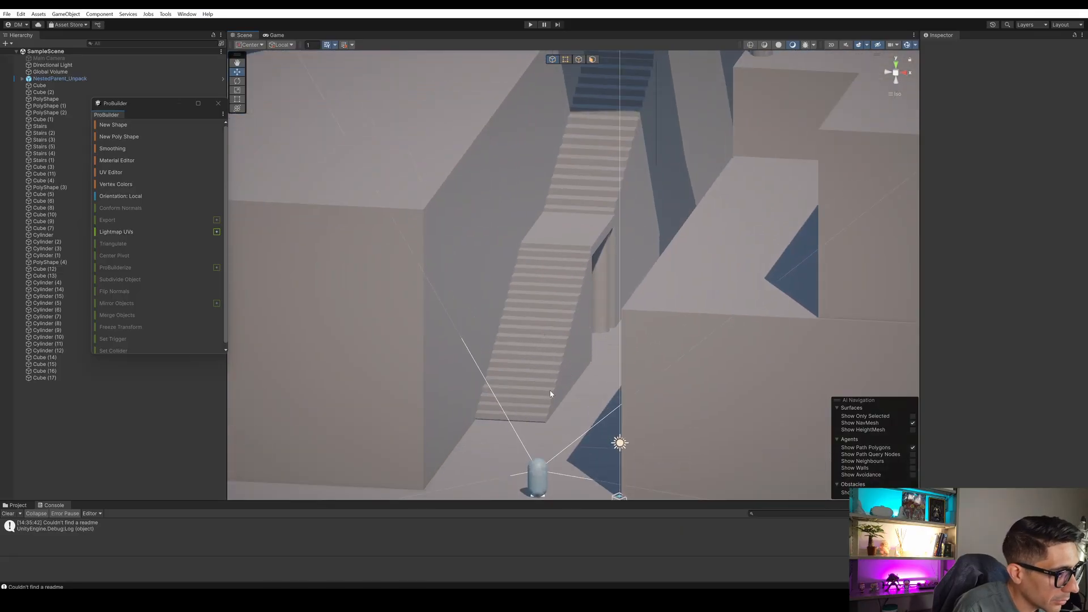
{"action": "left_click_drag", "start_coordinate": [549, 393], "coordinate": [554, 202], "text": "alt"}
{"action": "mouse_move", "coordinate": [386, 168]}
{"action": "left_mouse_down", "text": "alt"}
{"action": "mouse_move", "coordinate": [491, 164]}
{"action": "mouse_move", "coordinate": [432, 267]}
{"action": "mouse_move", "coordinate": [517, 214]}
{"action": "mouse_move", "coordinate": [553, 261]}
{"action": "mouse_move", "coordinate": [475, 248]}
{"action": "mouse_move", "coordinate": [380, 189]}
{"action": "left_mouse_up", "text": "alt"}
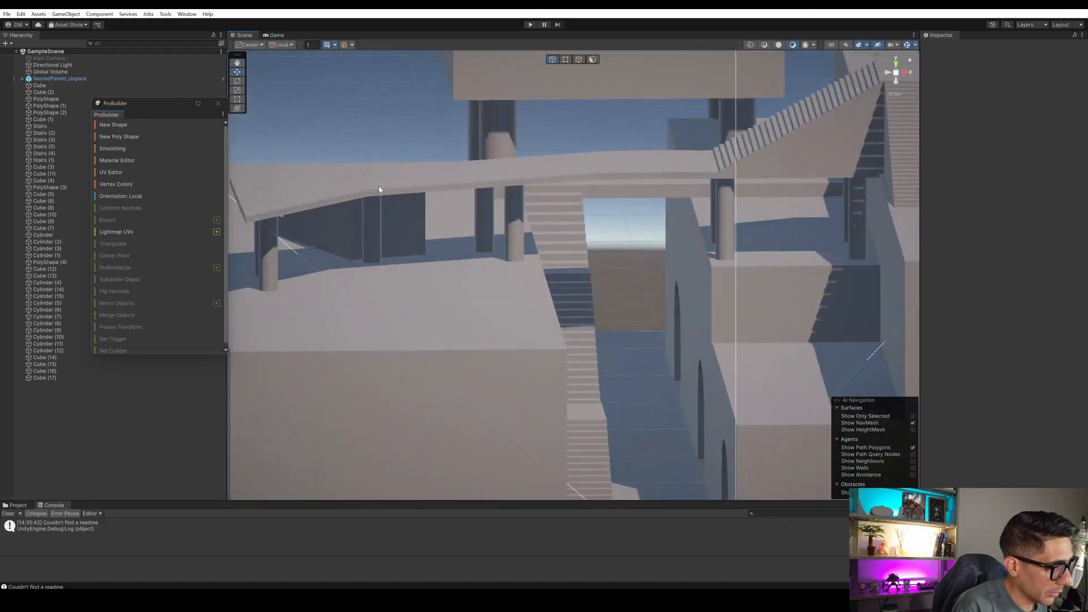
{"action": "left_click_drag", "start_coordinate": [714, 167], "coordinate": [659, 341], "text": "alt"}
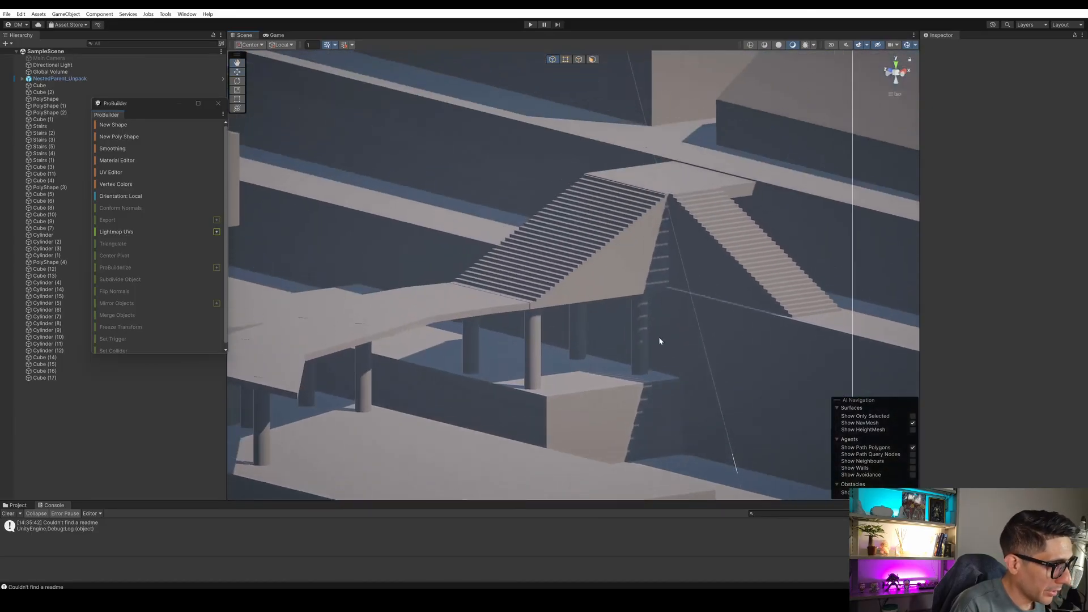
{"action": "left_click_drag", "start_coordinate": [720, 207], "coordinate": [442, 282], "text": "alt"}
{"action": "left_click_drag", "start_coordinate": [407, 316], "coordinate": [357, 391], "text": "alt"}
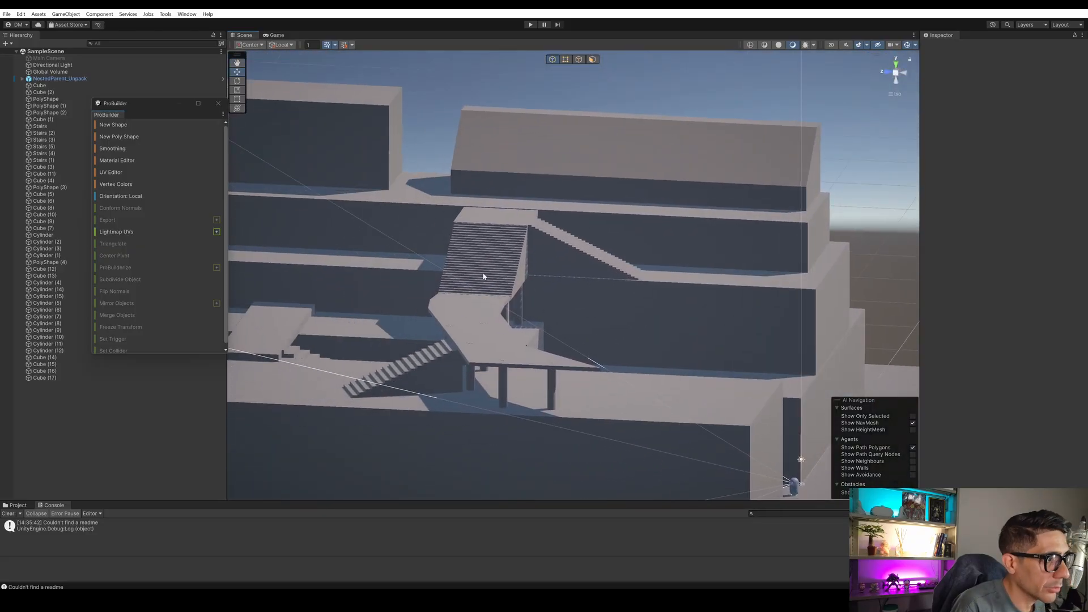
{"action": "left_click_drag", "start_coordinate": [484, 276], "coordinate": [385, 204], "text": "alt"}
{"action": "left_click_drag", "start_coordinate": [515, 293], "coordinate": [691, 269], "text": "alt"}
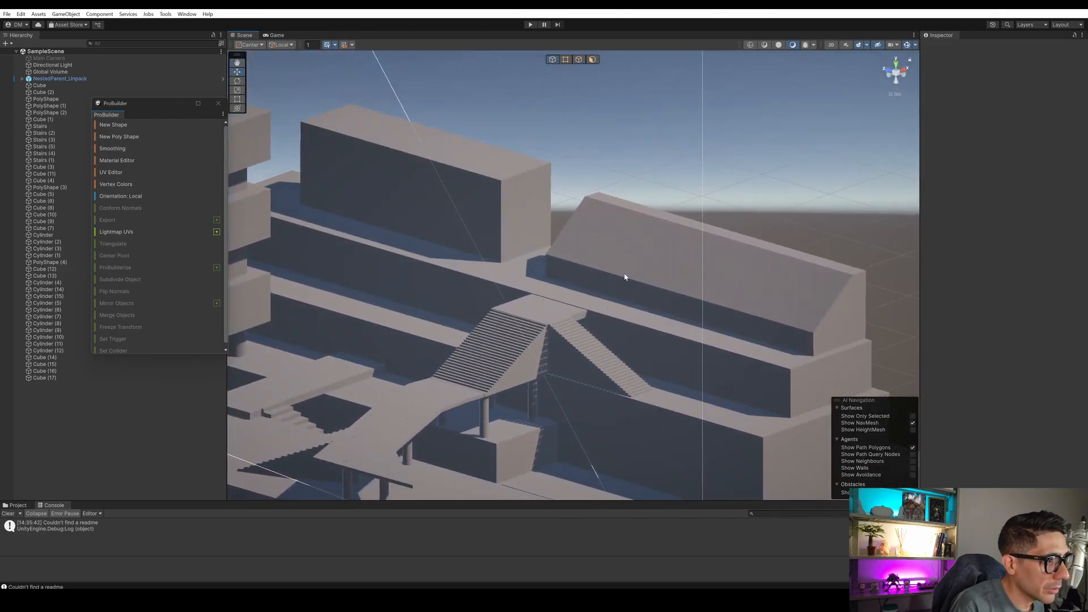
{"action": "left_click_drag", "start_coordinate": [538, 301], "coordinate": [1008, 52], "text": "alt"}
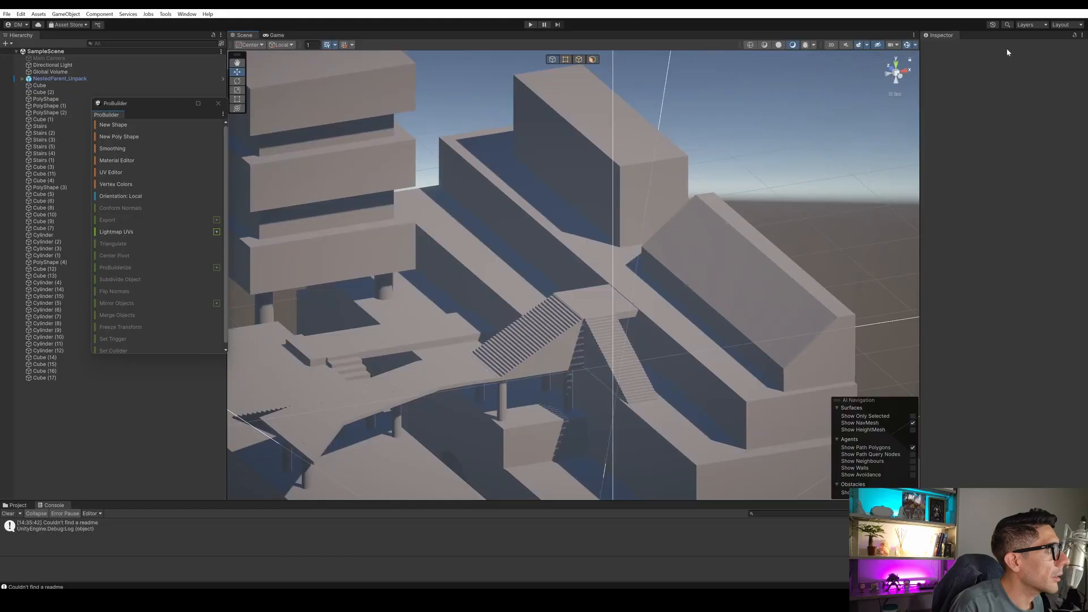
Show the reference sketch beside the editor to compare it with the blockout, then restore the editor to full size.
{"action": "left_click", "coordinate": [1059, 8]}
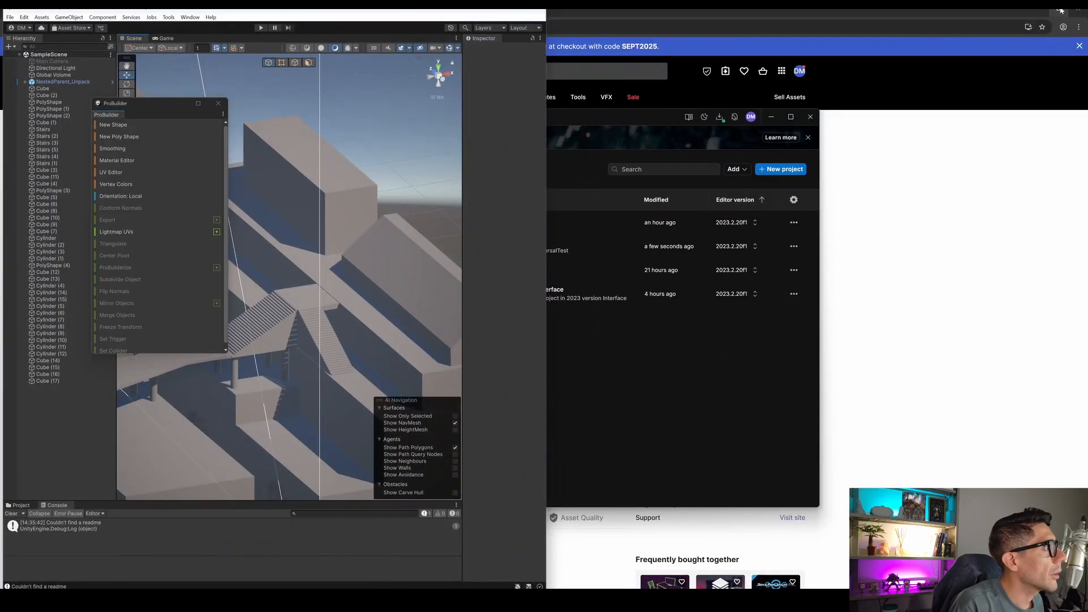
{"action": "left_click", "coordinate": [1077, 8]}
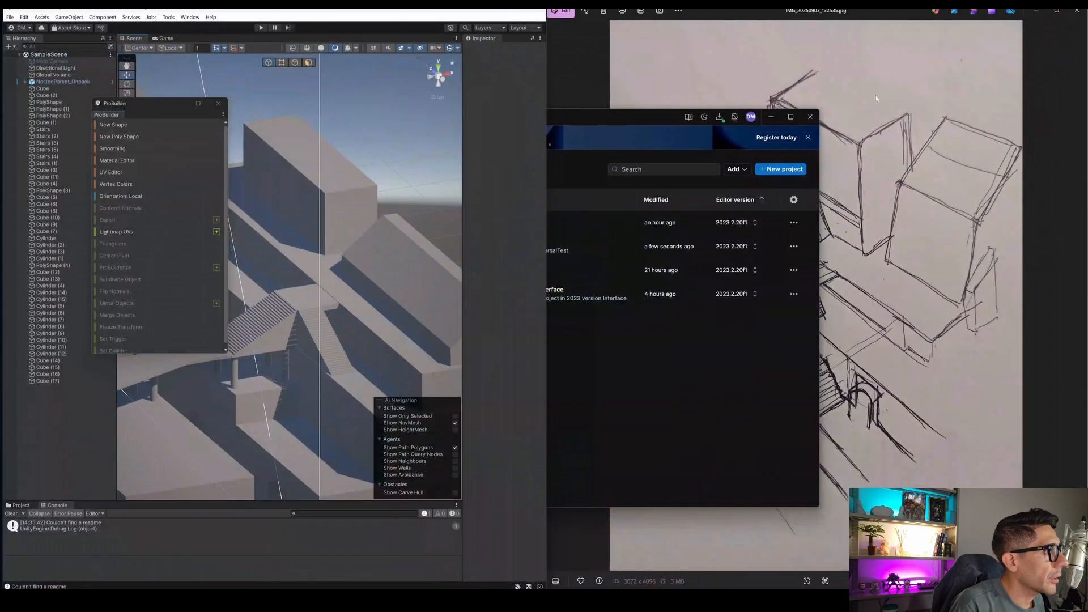
{"action": "left_click", "coordinate": [776, 117]}
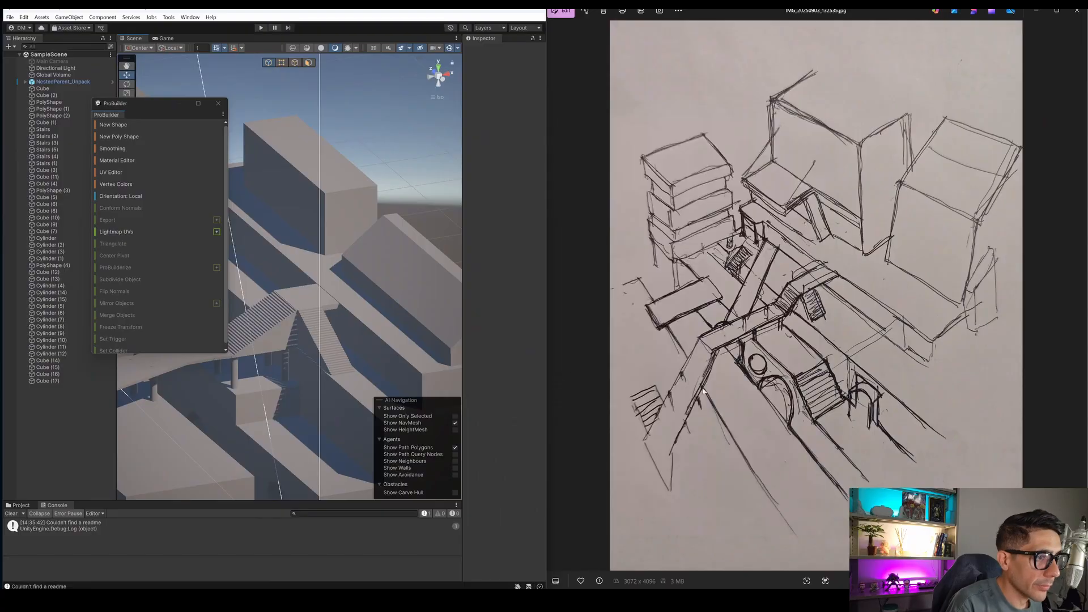
{"action": "left_click_drag", "start_coordinate": [168, 103], "coordinate": [66, 250]}
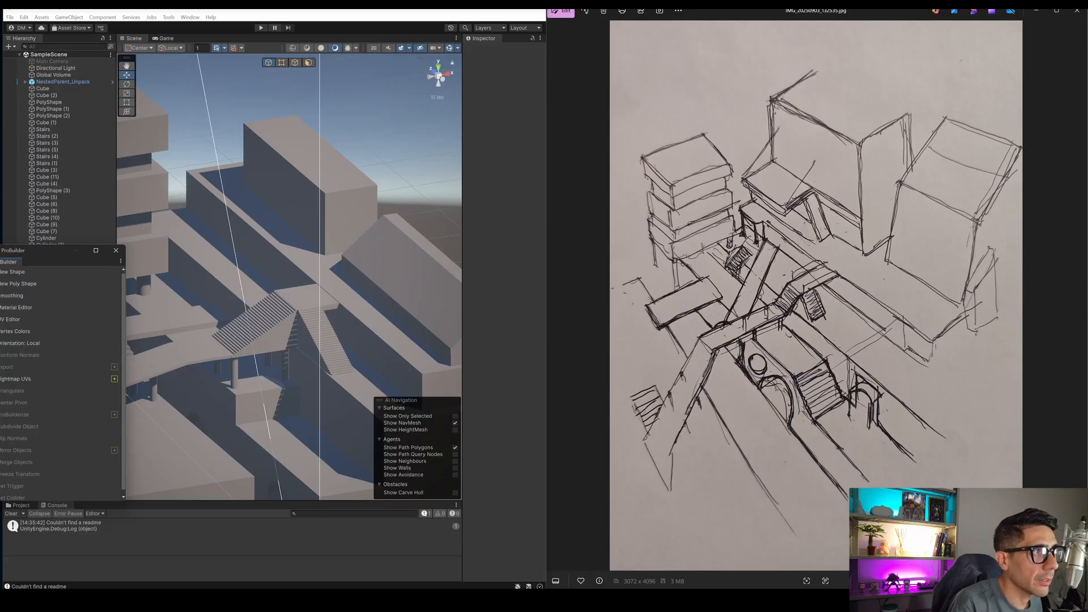
{"action": "left_click", "coordinate": [527, 11]}
Inspect the raised walkway, its small stairs and the columns beneath the tiered tower up close in the scene.
{"action": "scroll", "coordinate": [578, 238], "scroll_direction": "up", "scroll_amount": 4}
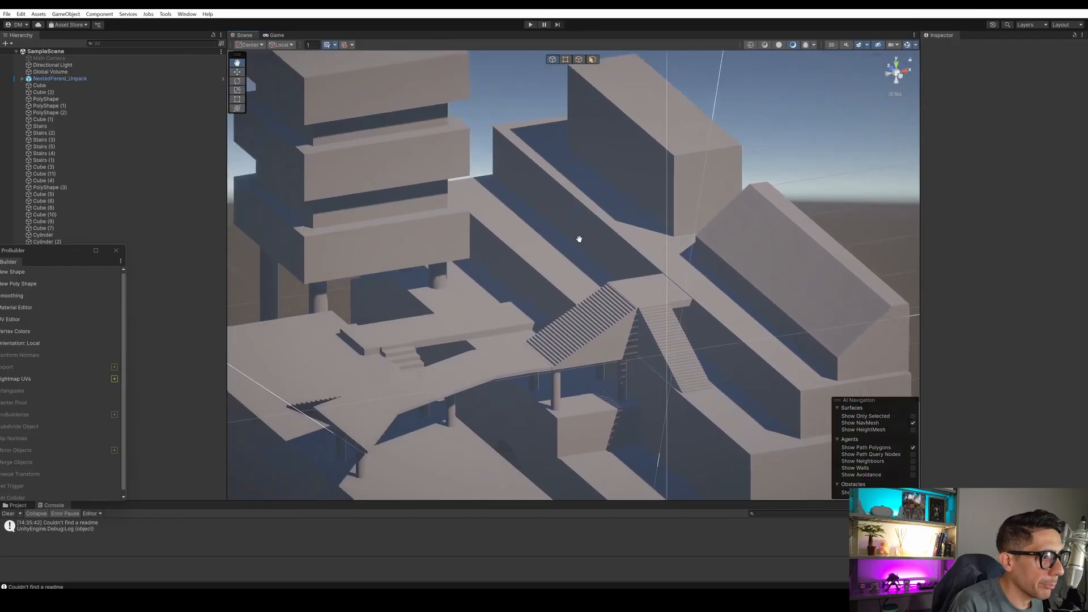
{"action": "left_click_drag", "start_coordinate": [627, 258], "coordinate": [530, 305], "text": "alt"}
{"action": "middle_click_drag", "start_coordinate": [546, 296], "coordinate": [527, 268]}
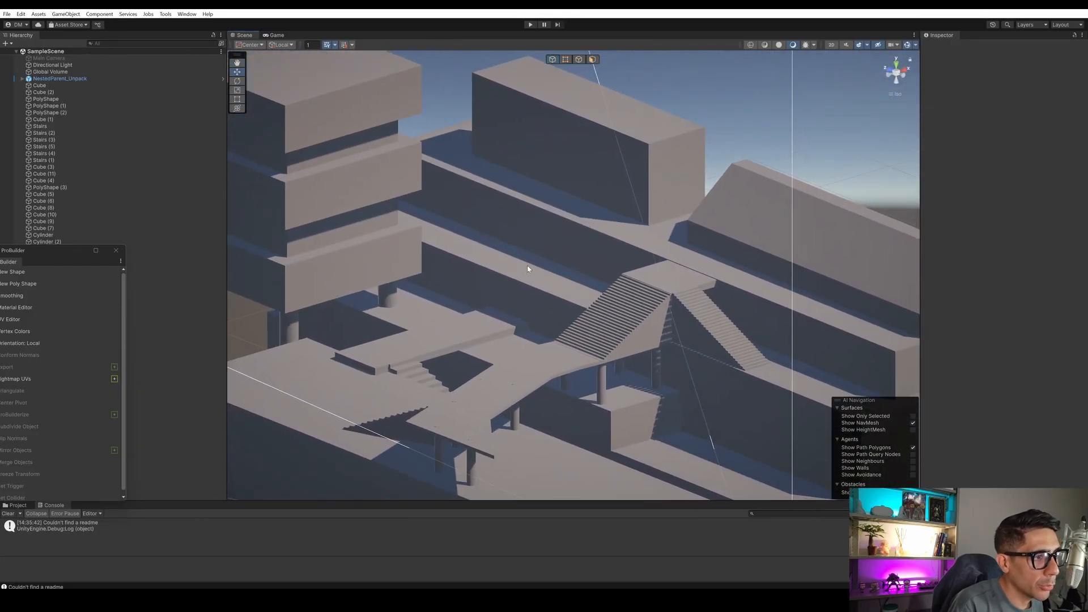
{"action": "right_click_drag", "start_coordinate": [549, 267], "coordinate": [465, 291]}
{"action": "scroll", "coordinate": [498, 255], "scroll_direction": "up", "scroll_amount": 3}
{"action": "middle_click_drag", "start_coordinate": [473, 275], "coordinate": [495, 301]}
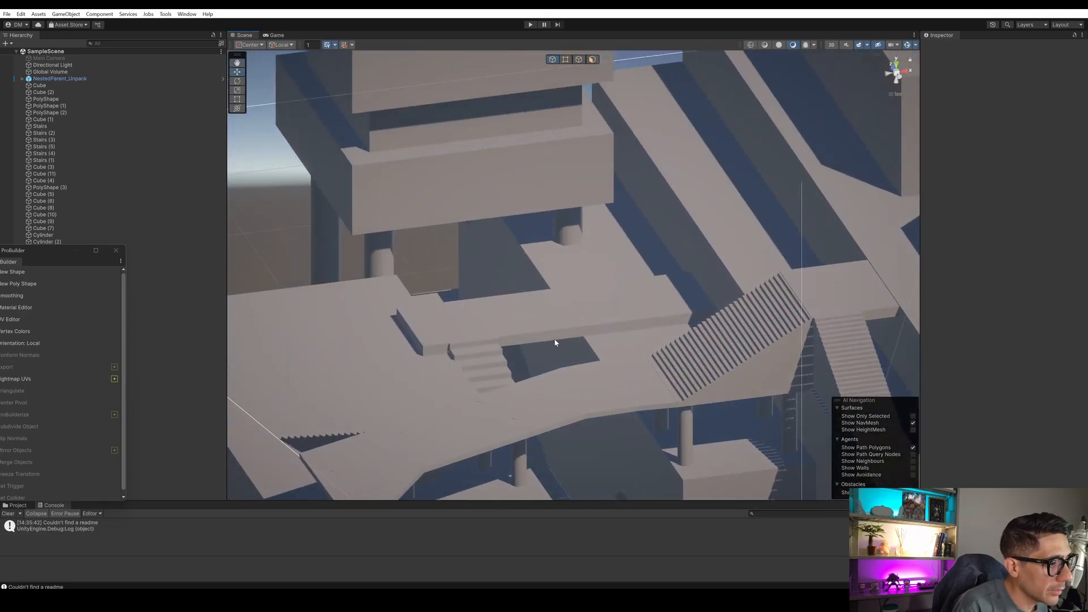
{"action": "scroll", "coordinate": [556, 340], "scroll_direction": "down", "scroll_amount": 4}
{"action": "mouse_move", "coordinate": [574, 316]}
{"action": "middle_mouse_down"}
{"action": "mouse_move", "coordinate": [546, 278]}
{"action": "mouse_move", "coordinate": [539, 227]}
{"action": "middle_mouse_up"}
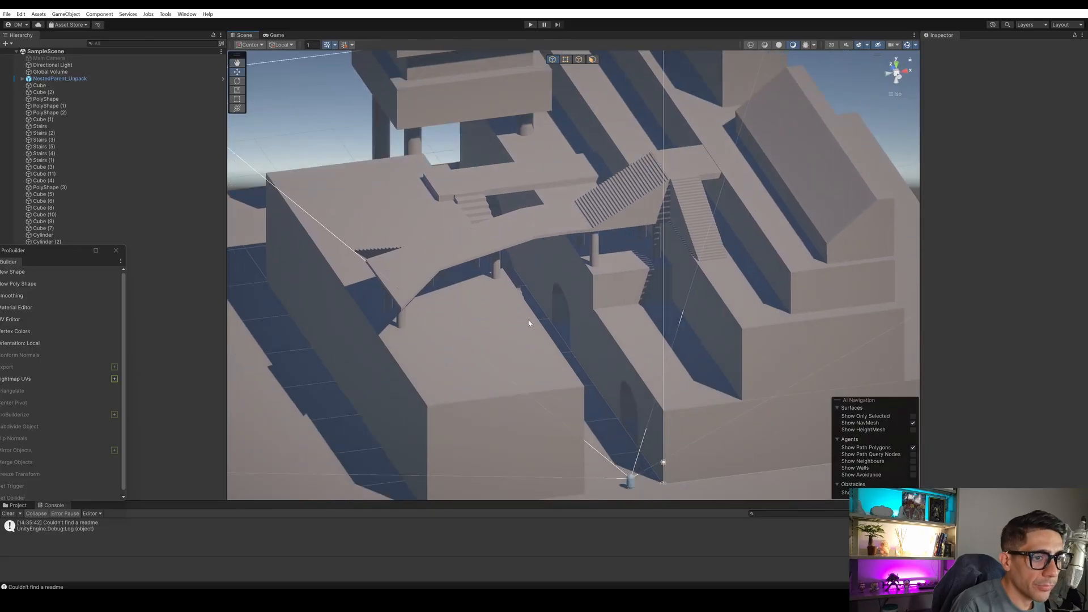
Bring the ProBuilder window fully back on screen and inspect the street entrance around the player's starting point.
{"action": "left_click_drag", "start_coordinate": [52, 250], "coordinate": [146, 234]}
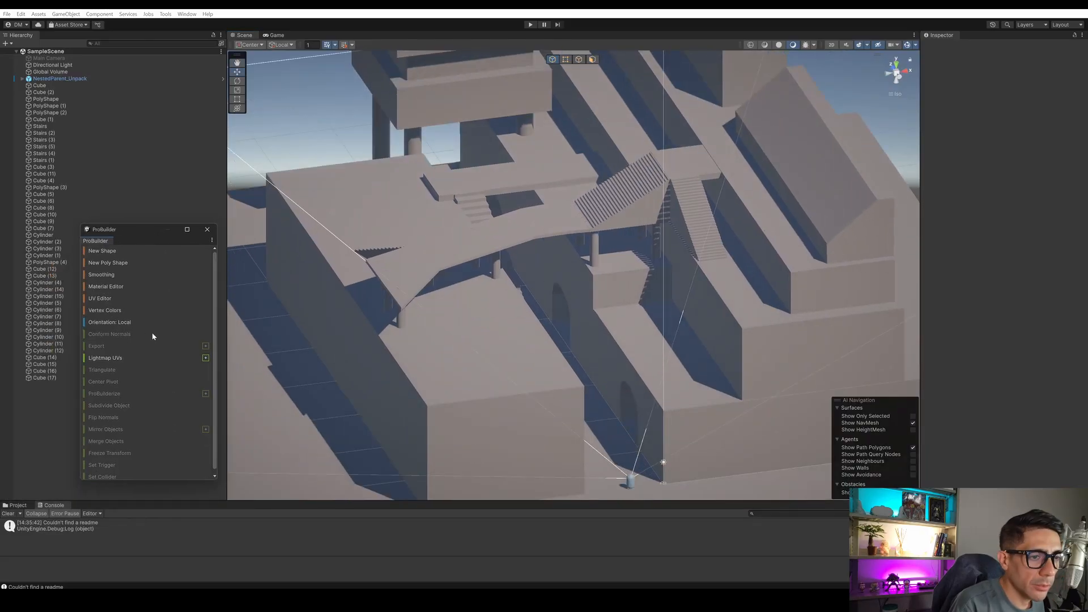
{"action": "middle_click_drag", "start_coordinate": [582, 279], "coordinate": [564, 255]}
{"action": "right_click_drag", "start_coordinate": [564, 255], "coordinate": [585, 285]}
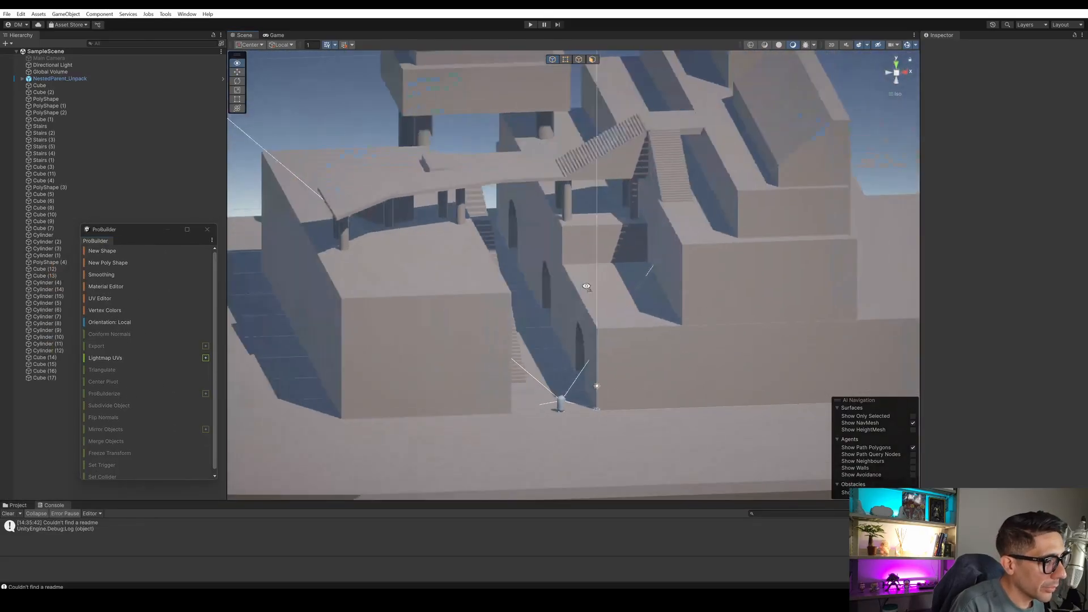
{"action": "scroll", "coordinate": [580, 418], "scroll_direction": "up", "scroll_amount": 5}
{"action": "scroll", "coordinate": [580, 418], "scroll_direction": "up", "scroll_amount": 3}
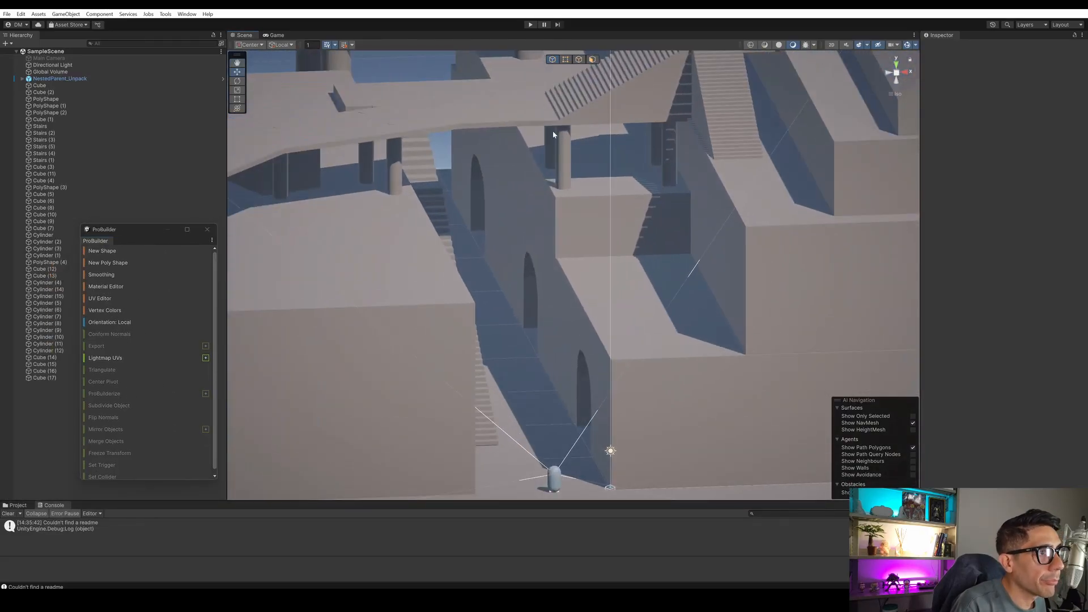
{"action": "middle_click_drag", "start_coordinate": [544, 256], "coordinate": [537, 189]}
Run the level in play mode, walk the player to the first street staircase and start climbing it, jumping on the steps.
{"action": "left_click", "coordinate": [277, 35]}
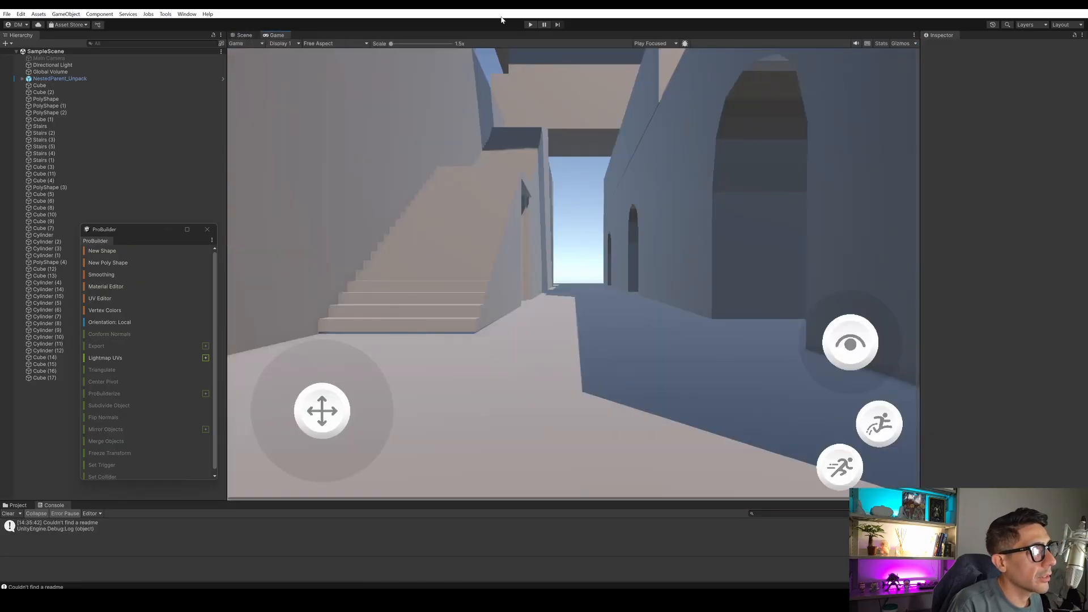
{"action": "left_click", "coordinate": [531, 25]}
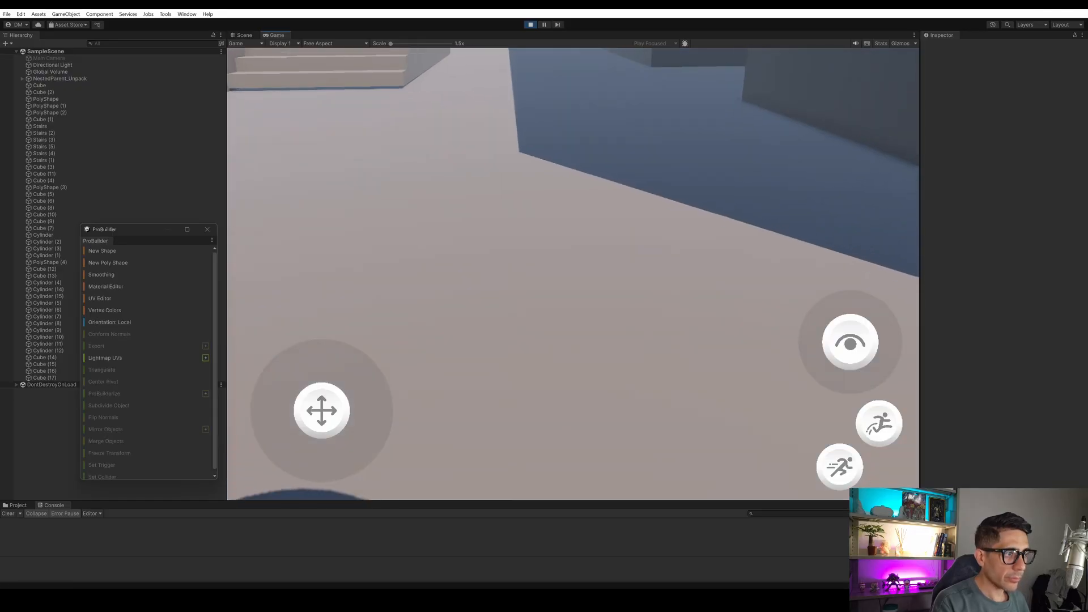
{"action": "key", "text": "a"}
{"action": "key", "text": "w"}
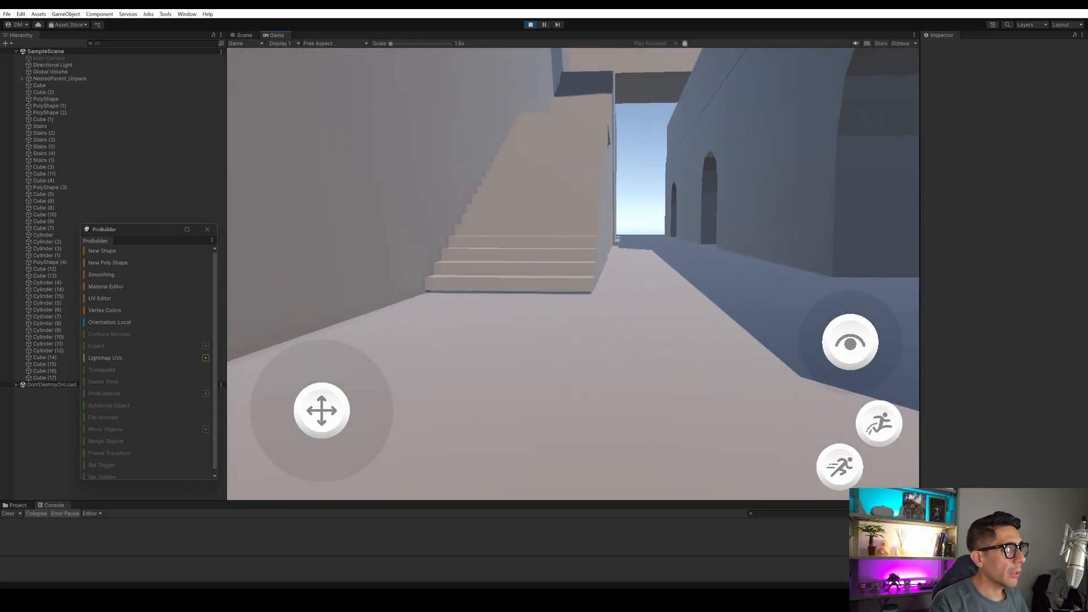
{"action": "key", "text": "w"}
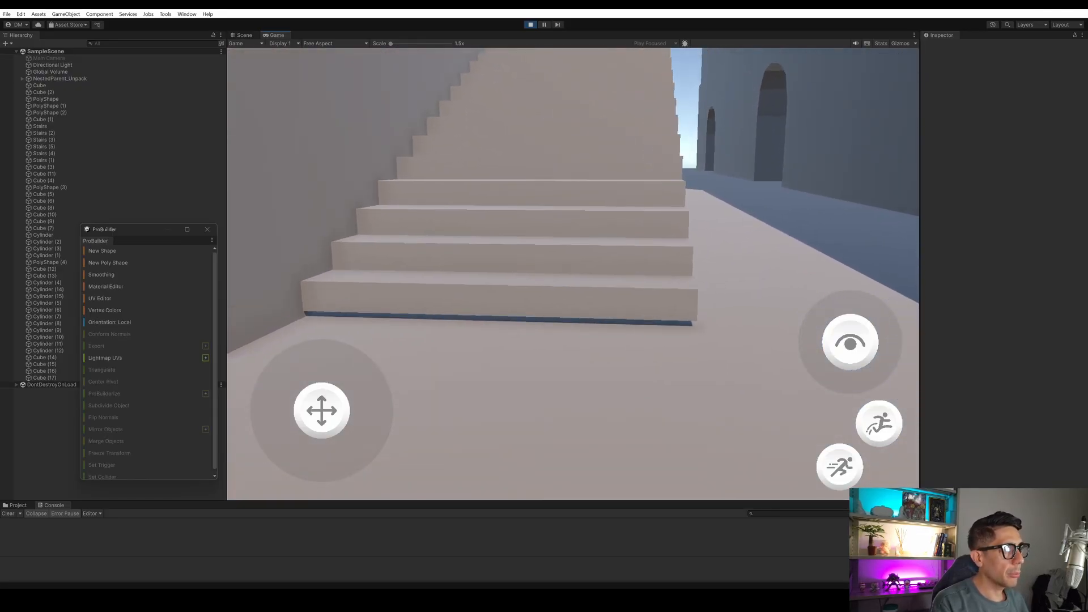
{"action": "key", "text": "w"}
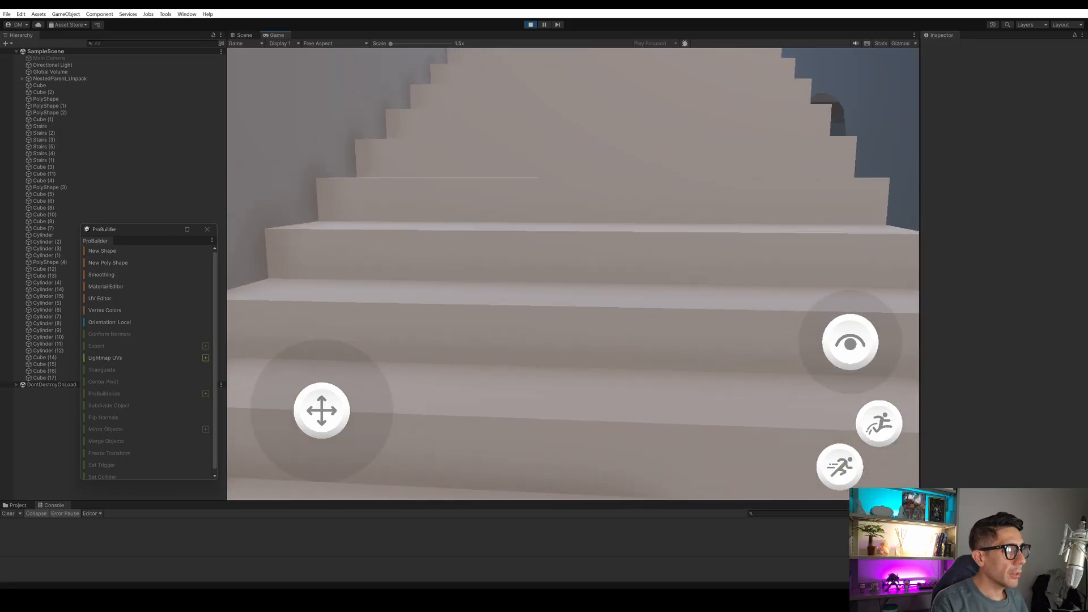
{"action": "key", "text": "w"}
{"action": "key", "text": "space"}
{"action": "key", "text": "space"}
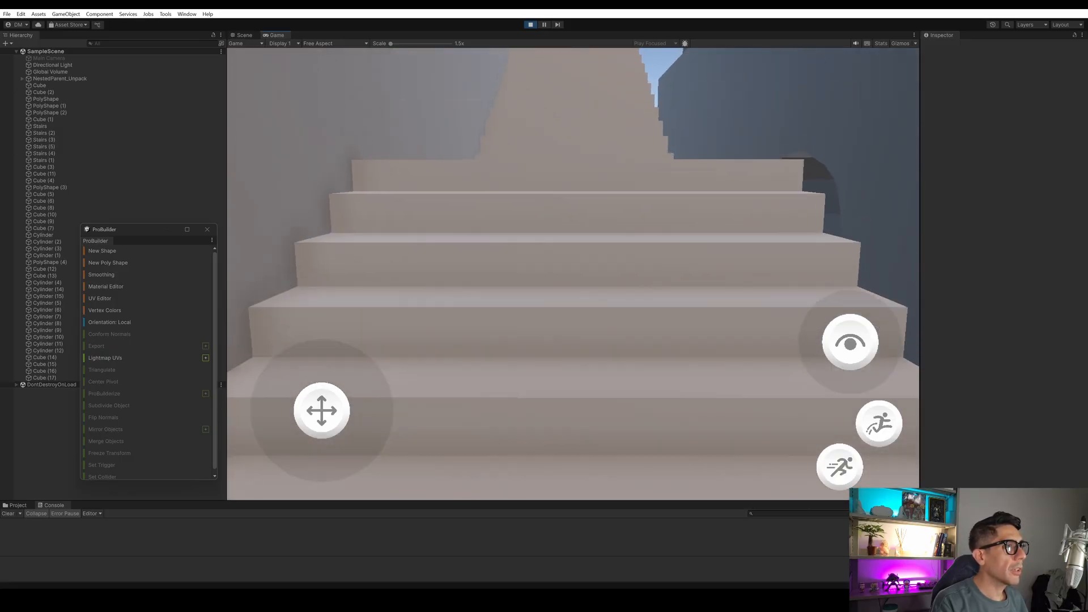
Walk the player up the successive street stair flights in play mode to the raised level beneath the columned tower.
{"action": "key", "text": "w"}
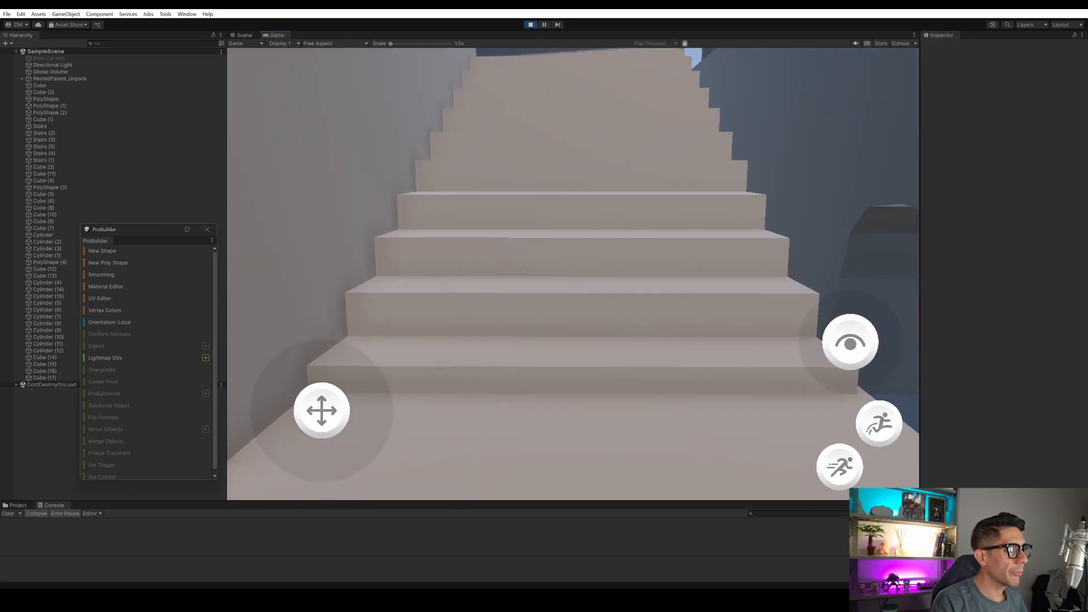
{"action": "key", "text": "w"}
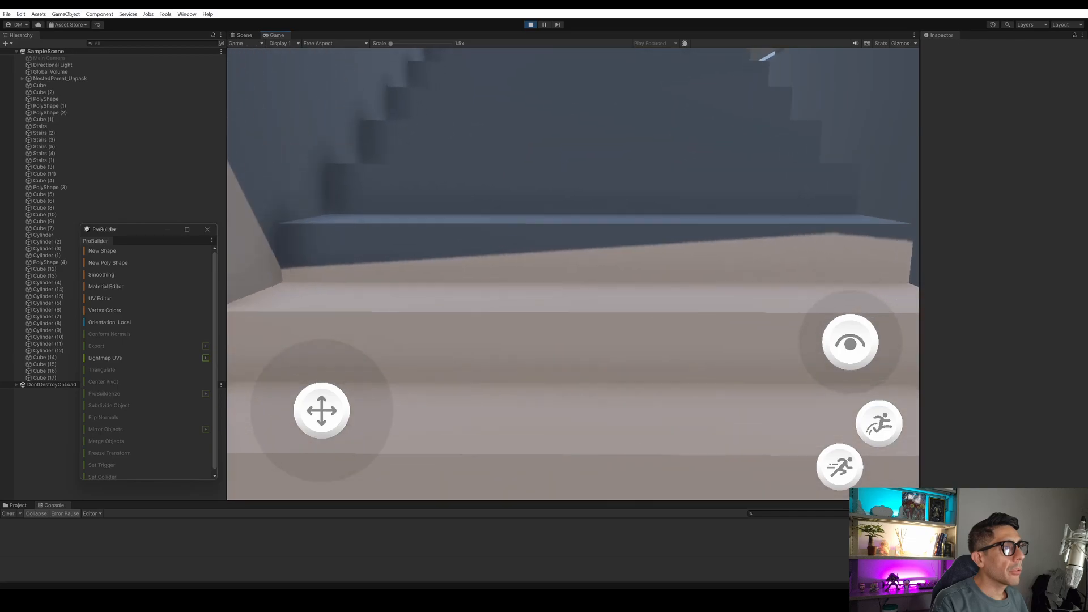
{"action": "key", "text": "w"}
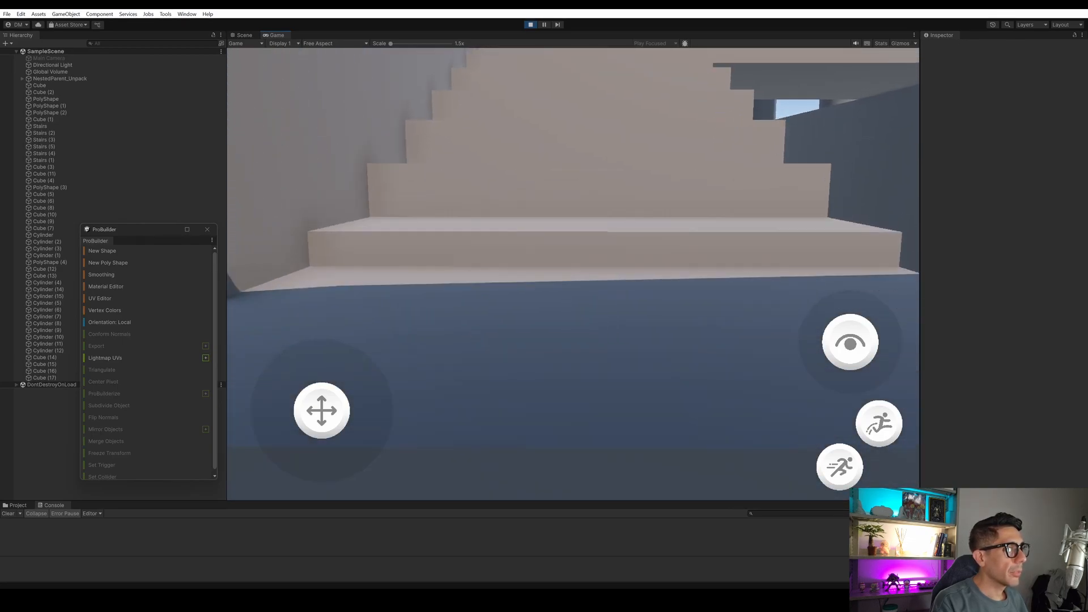
{"action": "key", "text": "w"}
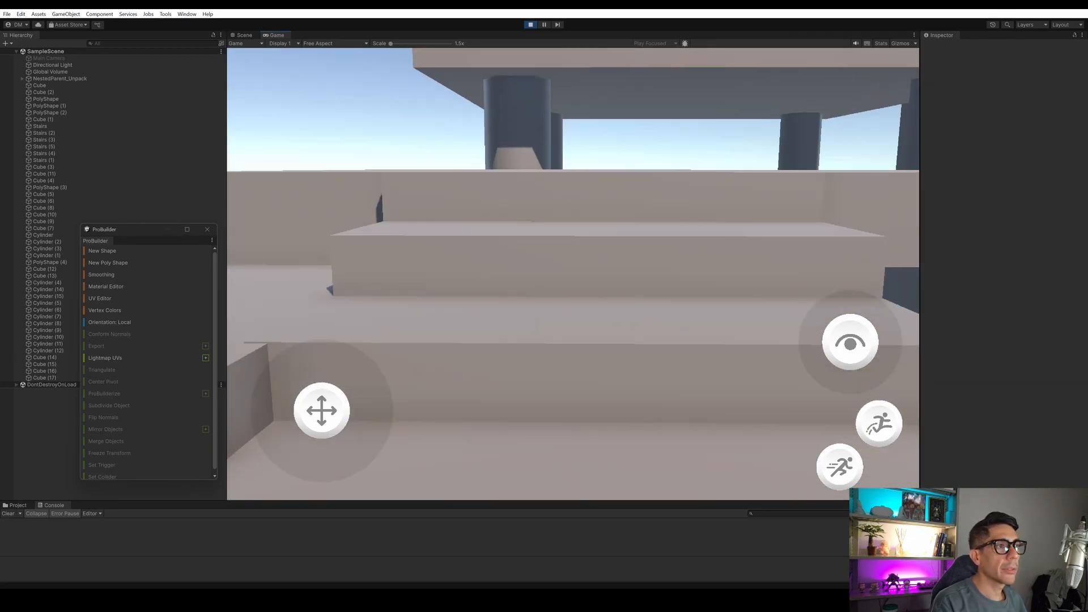
{"action": "key", "text": "w"}
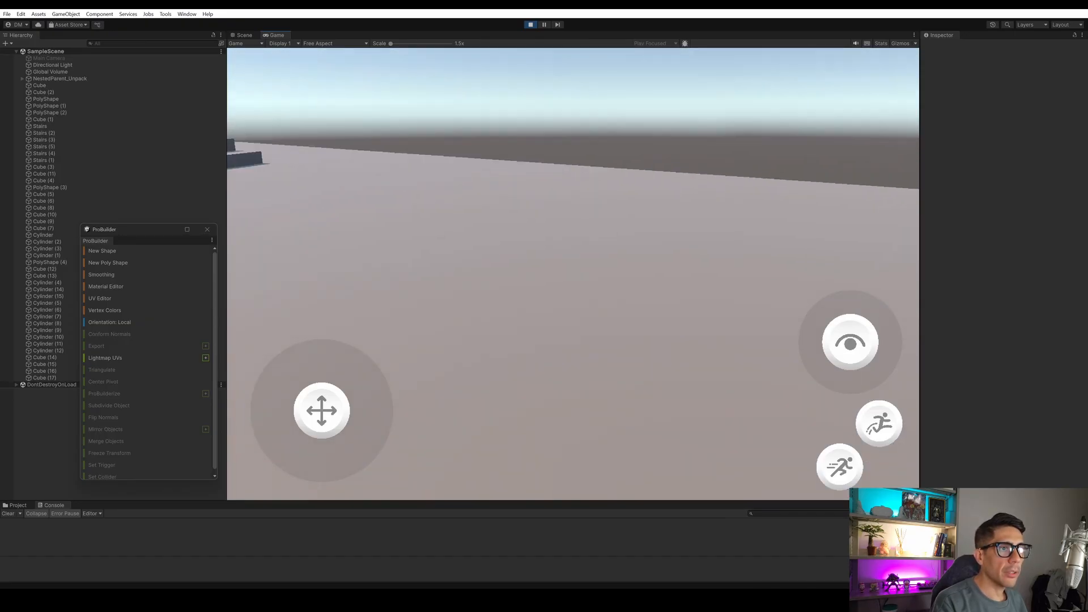
Look around the open upper plaza, then walk the player to the shaded staircase of the column-supported platform and climb it.
{"action": "key", "text": "w"}
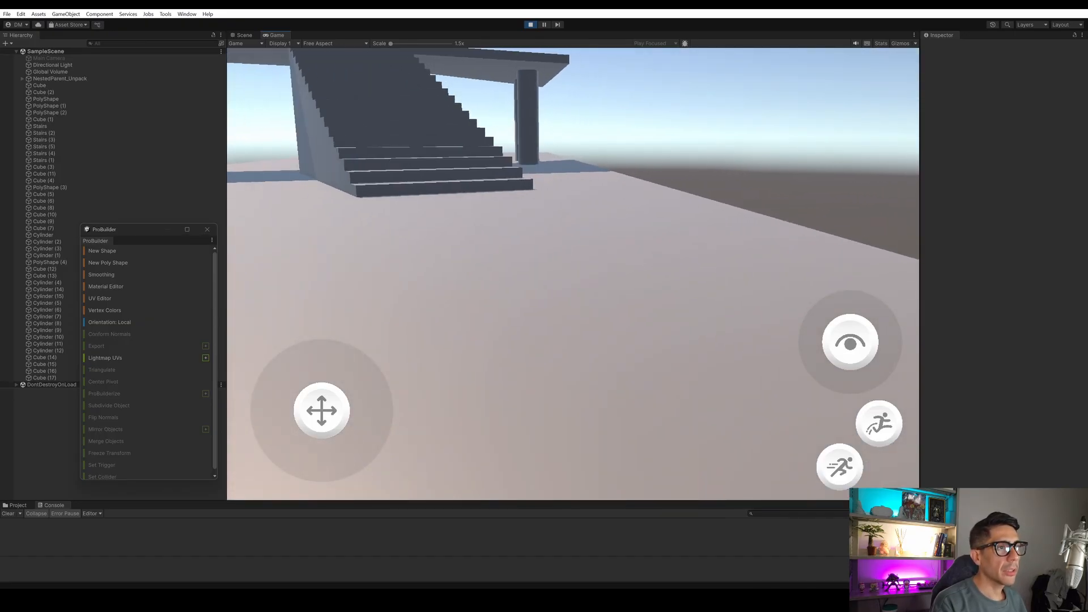
{"action": "key", "text": "w"}
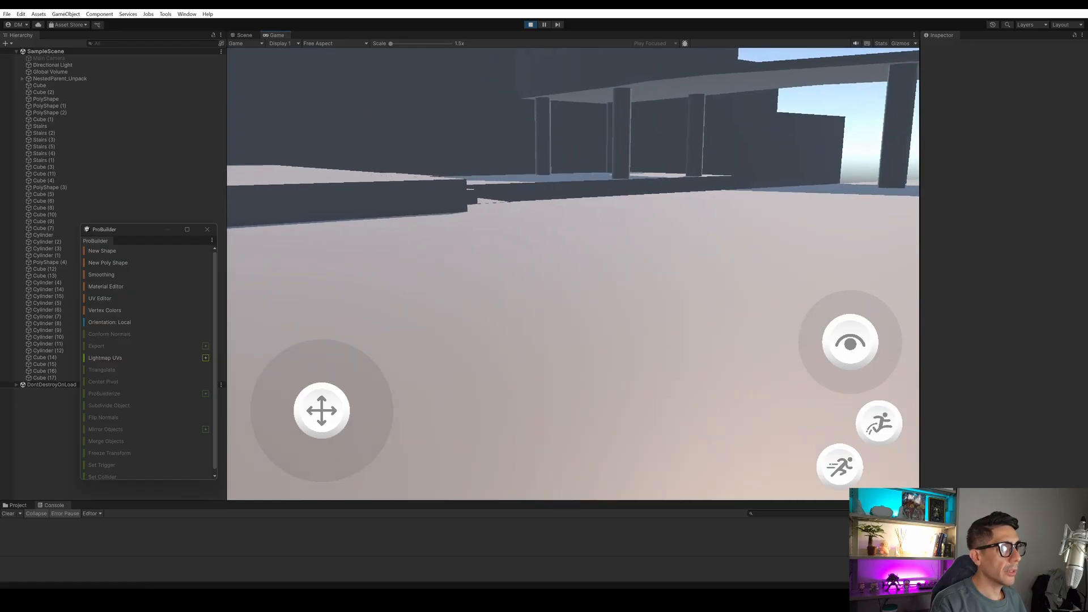
{"action": "key", "text": "w"}
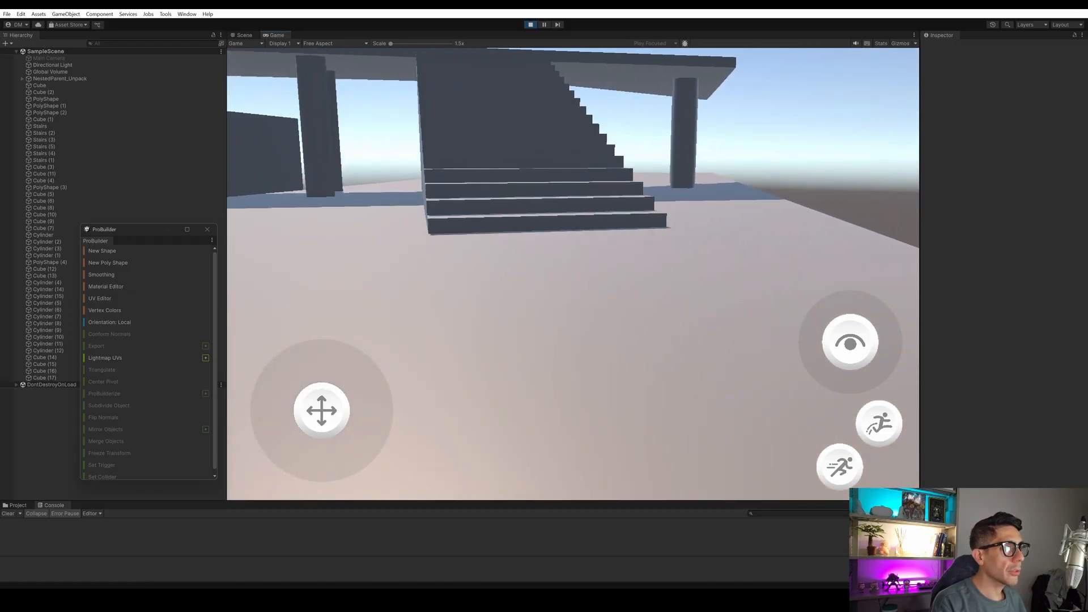
{"action": "key", "text": "w"}
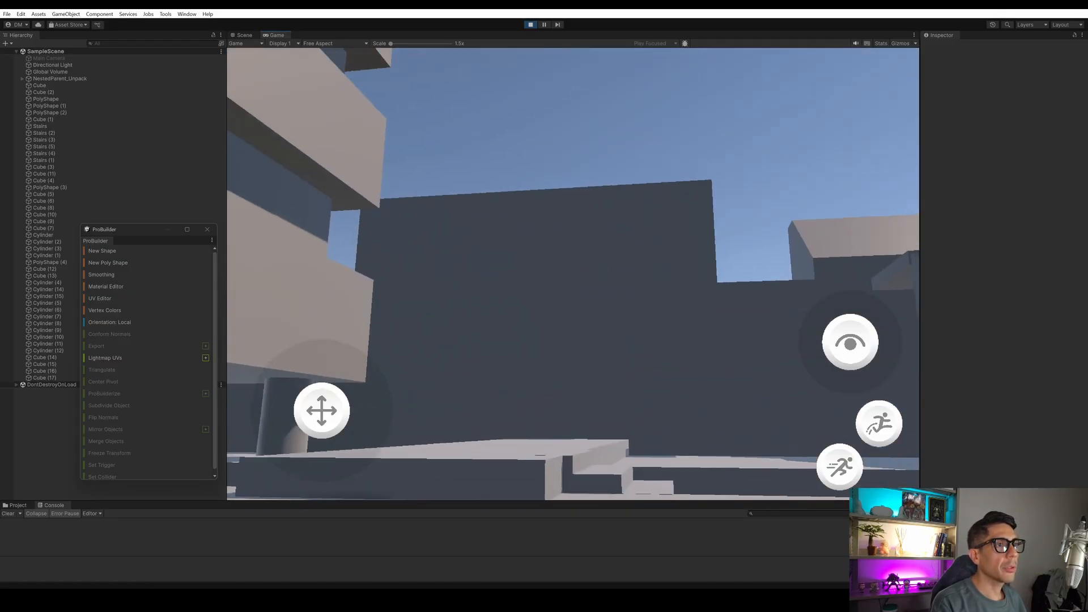
{"action": "key", "text": "w"}
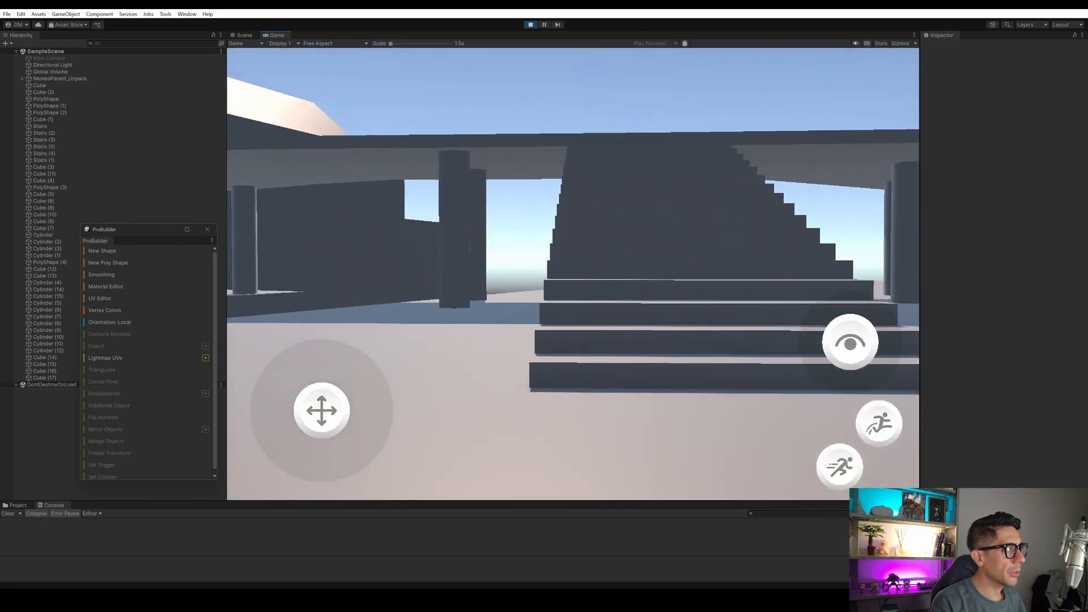
{"action": "key", "text": "w"}
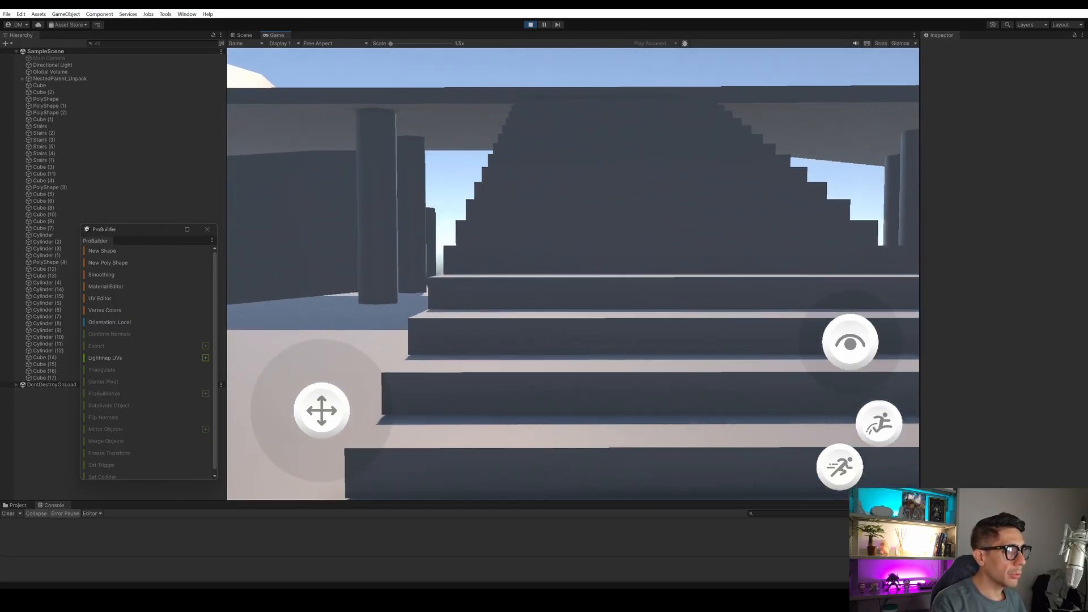
{"action": "key", "text": "w"}
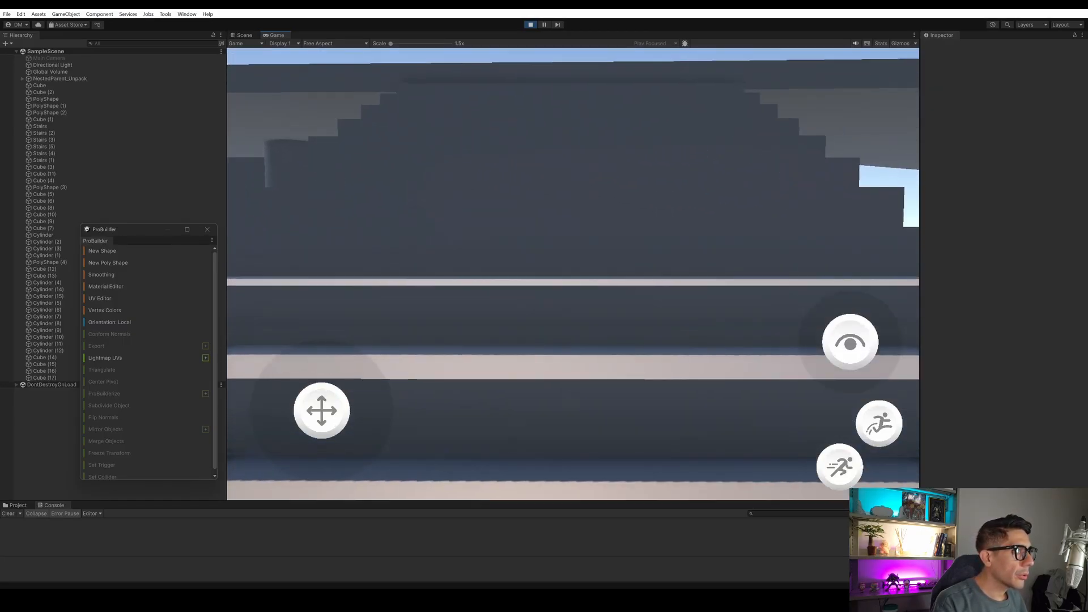
{"action": "key", "text": "w"}
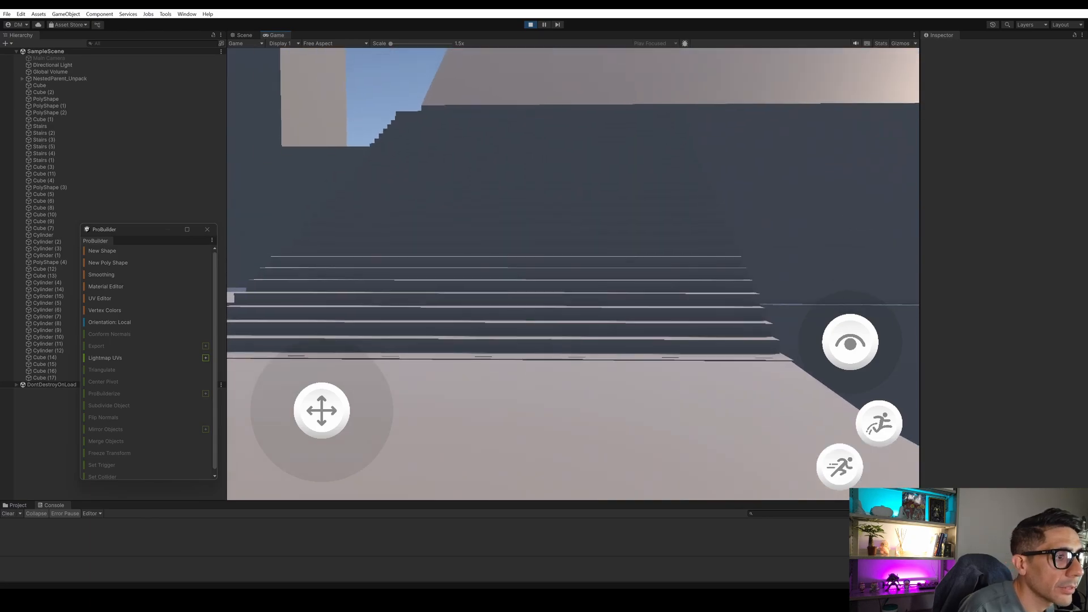
Climb the wide shaded staircase to the ledge in front of the slope-roofed building.
{"action": "key", "text": "w"}
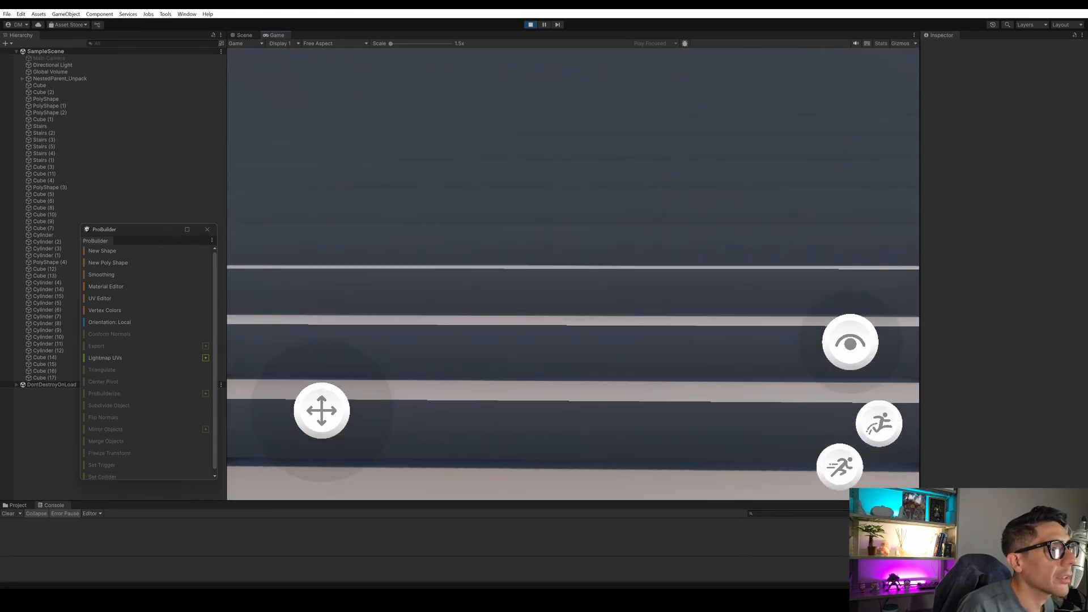
{"action": "key", "text": "w"}
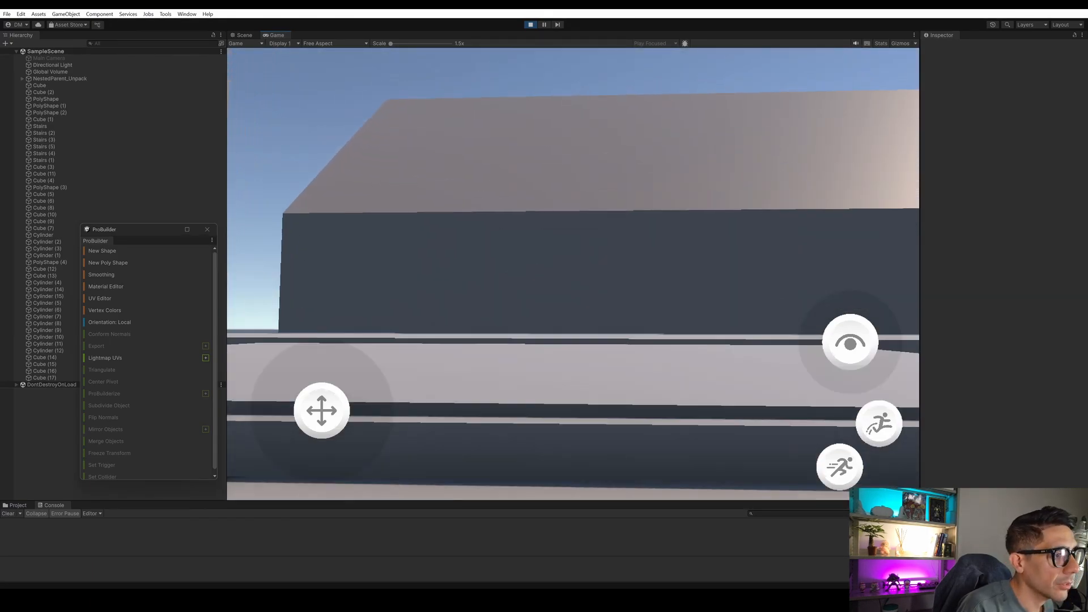
{"action": "key", "text": "w"}
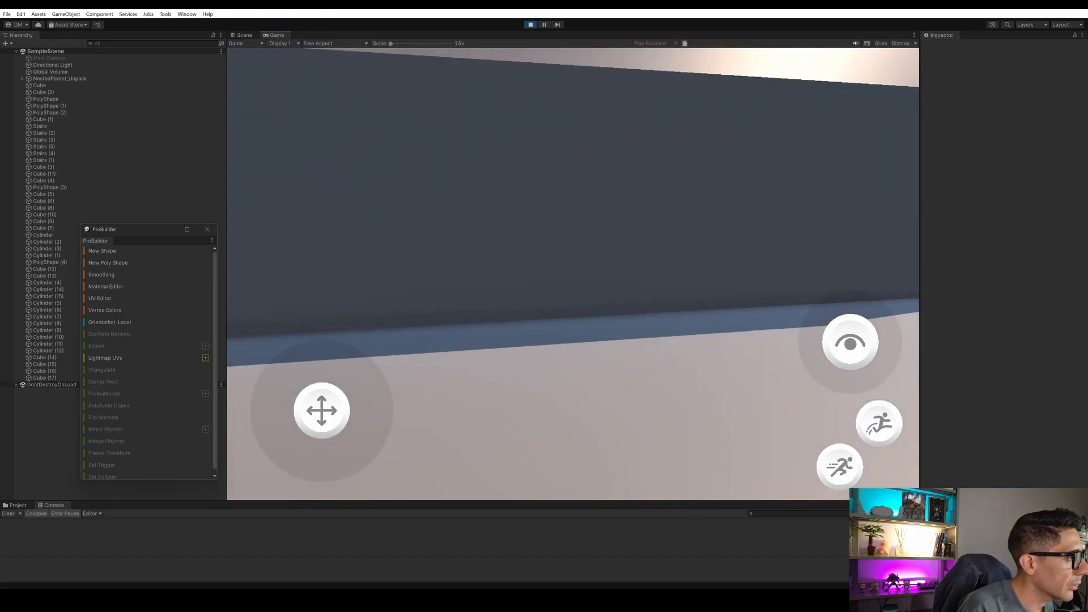
Walk the player along the high ledge beside the building wall, checking the shaded passage and the drop to the levels below.
{"action": "key", "text": "w"}
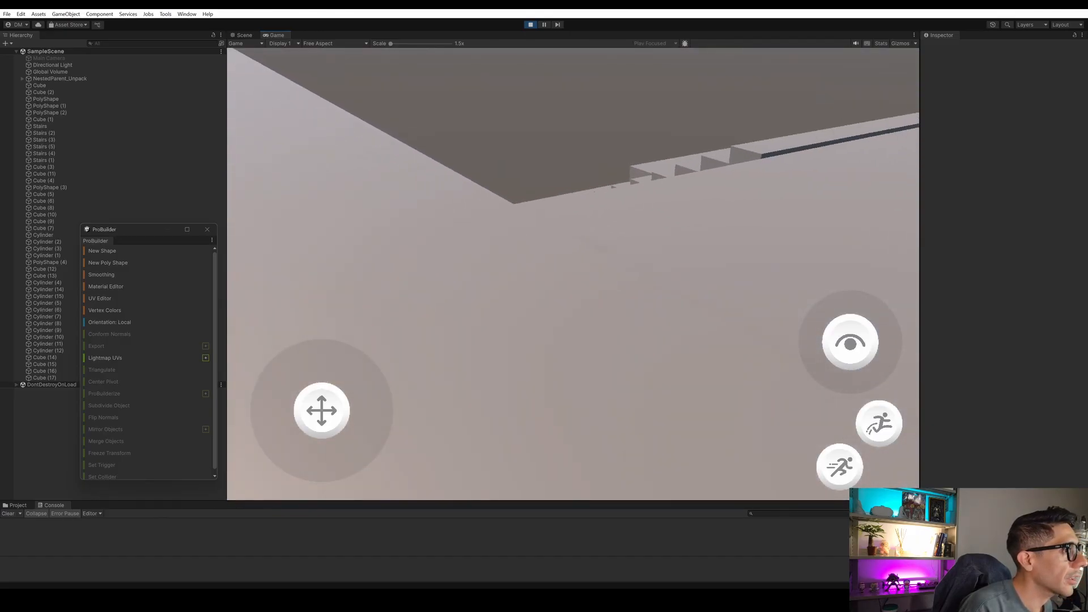
{"action": "key", "text": "w"}
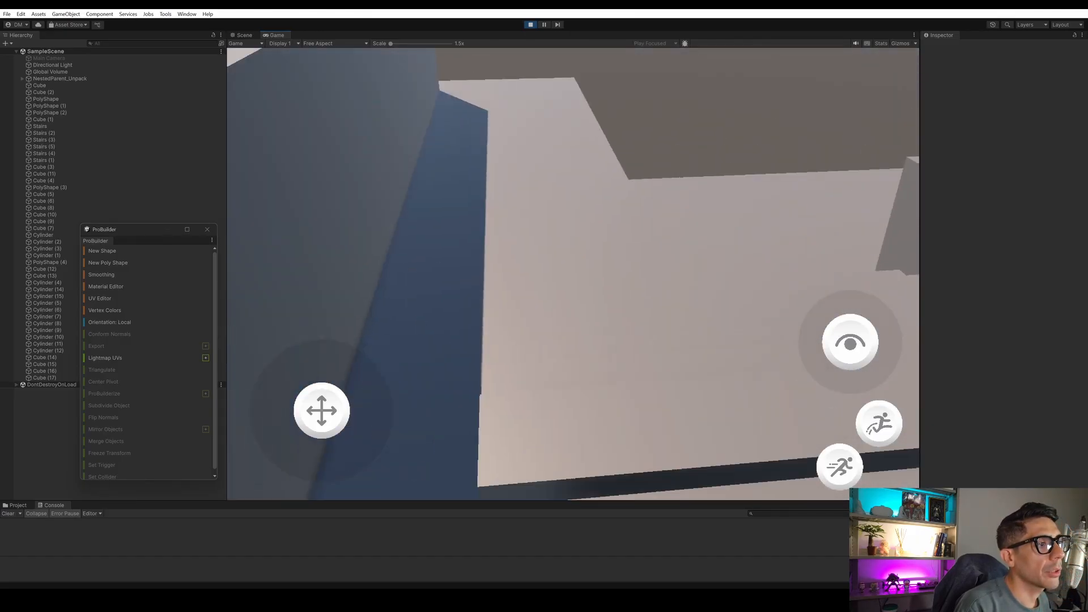
{"action": "key", "text": "w"}
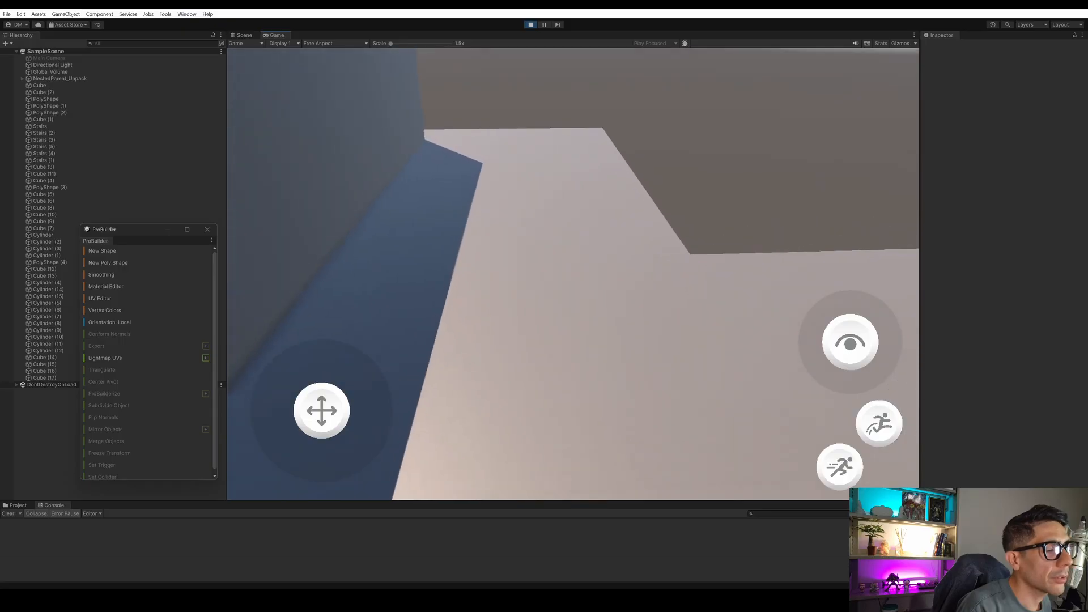
{"action": "key", "text": "w"}
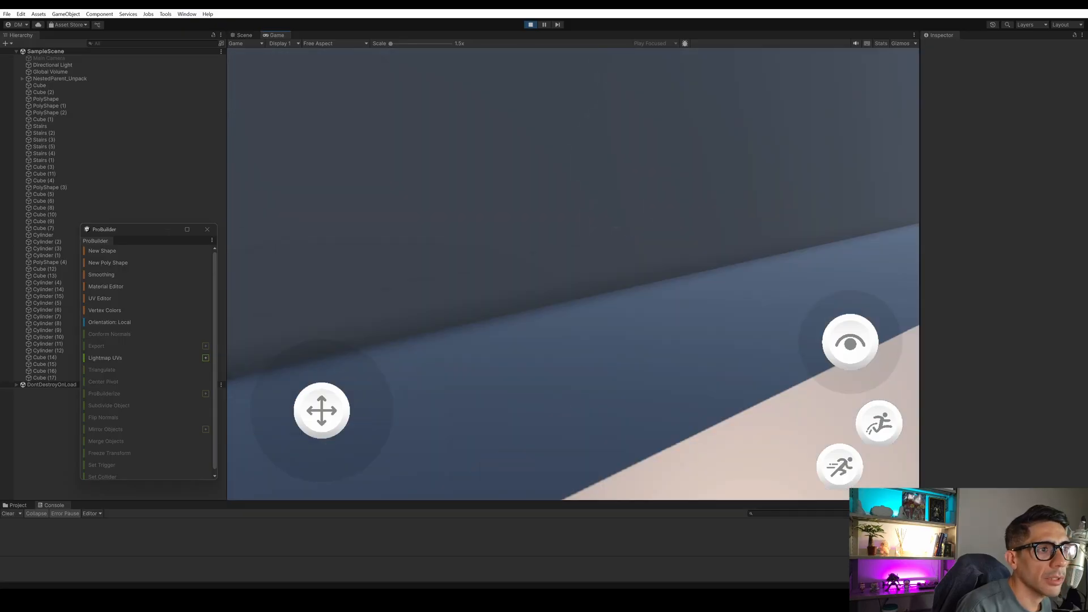
{"action": "key", "text": "d"}
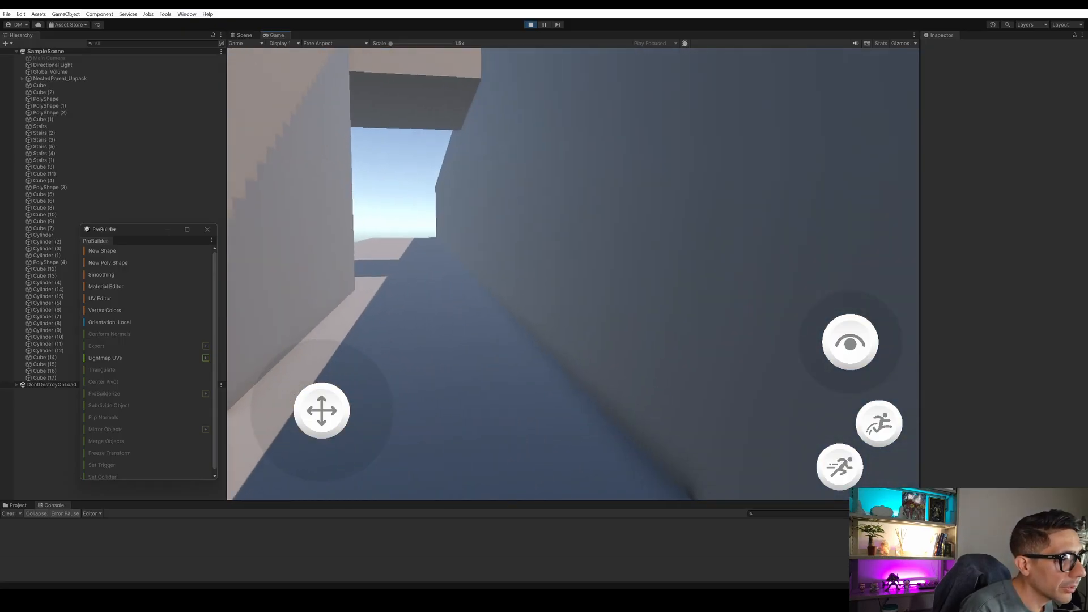
{"action": "key", "text": "a"}
{"action": "key", "text": "w"}
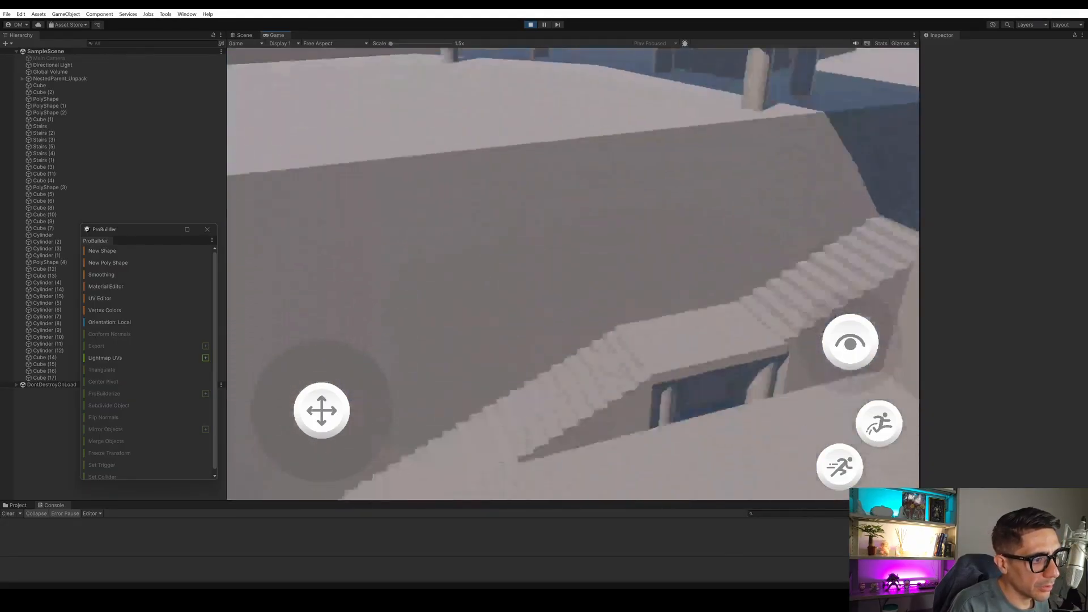
Walk the player up the next long sunlit staircase to the highest street level.
{"action": "key", "text": "w"}
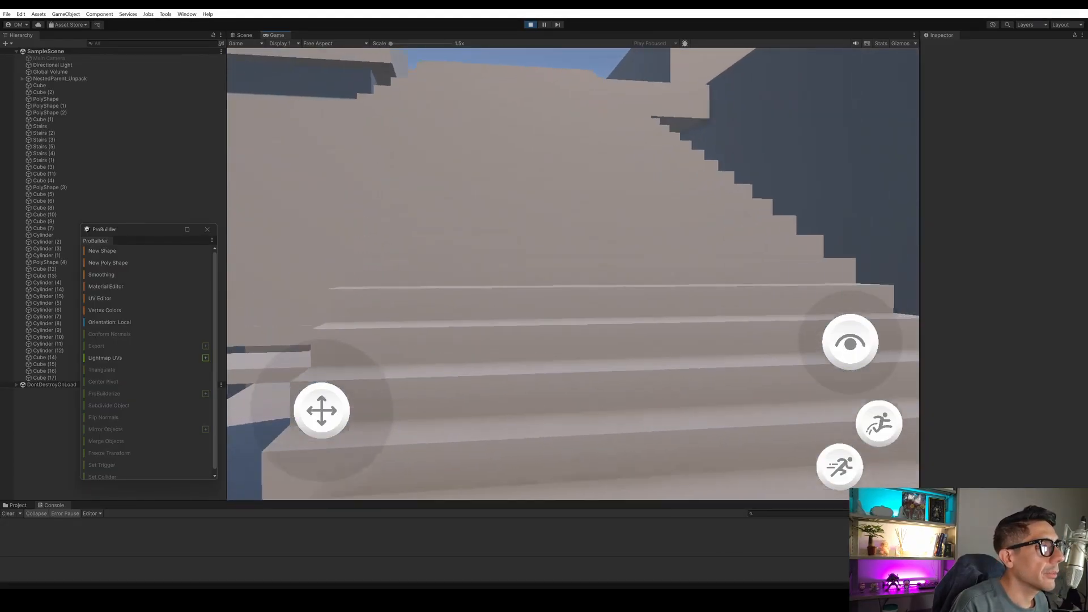
{"action": "key", "text": "w"}
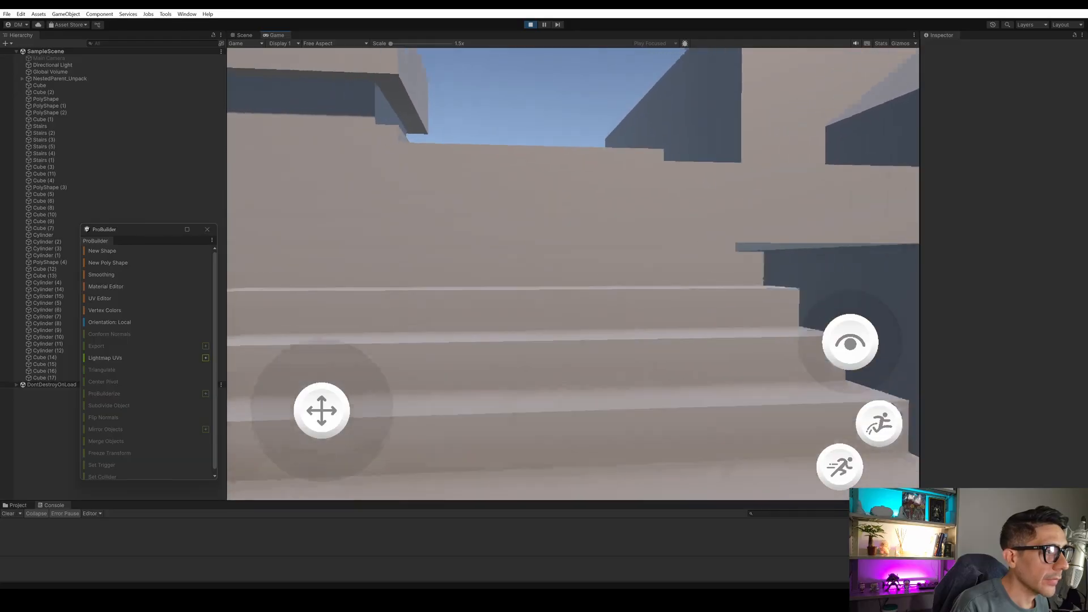
{"action": "key", "text": "w"}
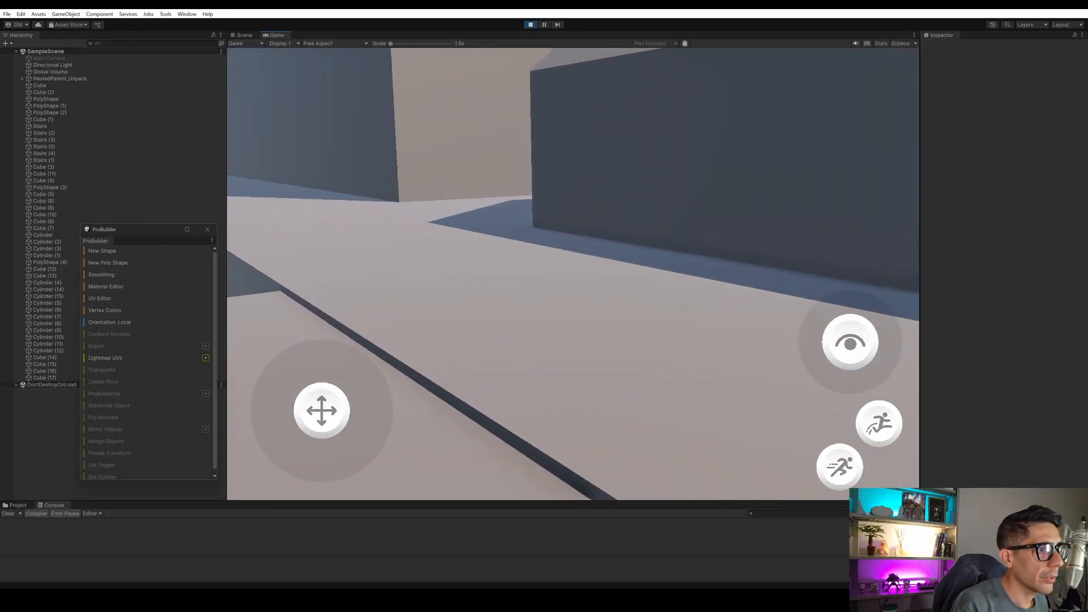
Explore the highest walkways, looking down over the stairs and platforms below, and stop play mode.
{"action": "key", "text": "w"}
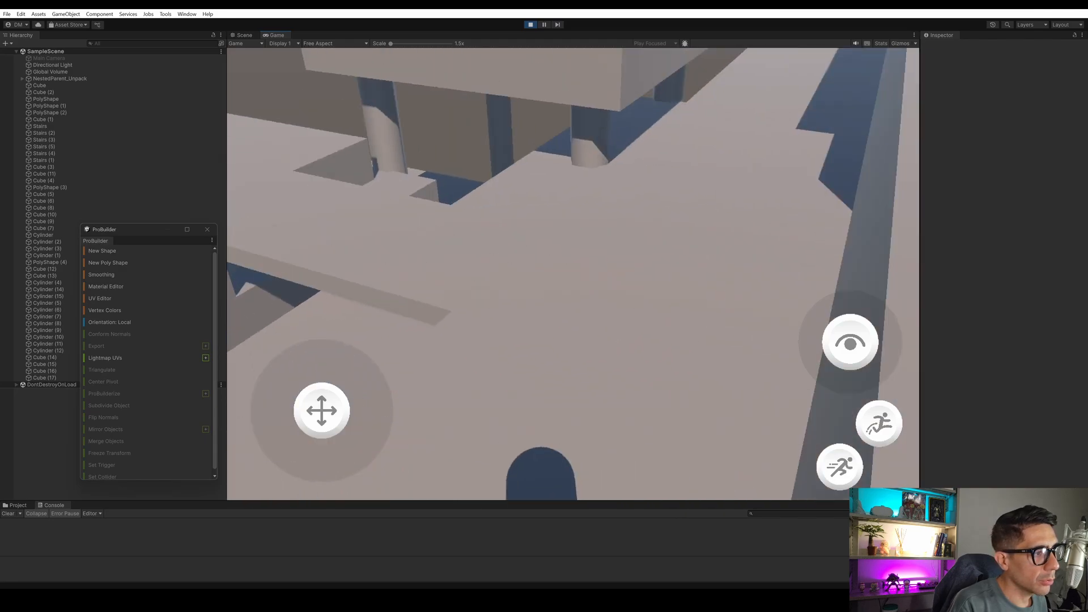
{"action": "key", "text": "w"}
{"action": "key", "text": "w"}
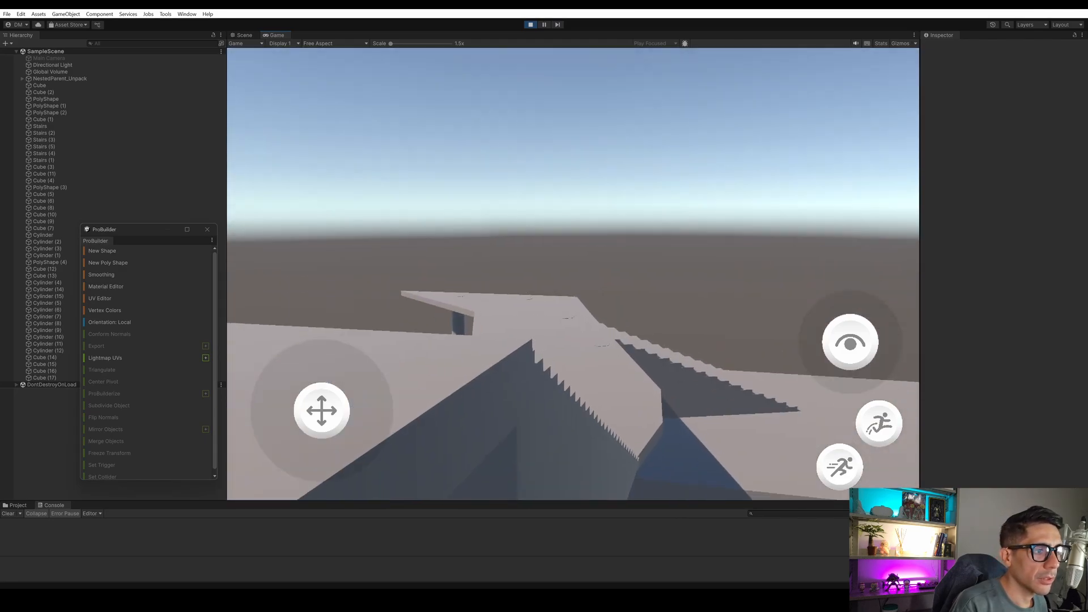
{"action": "key", "text": "w"}
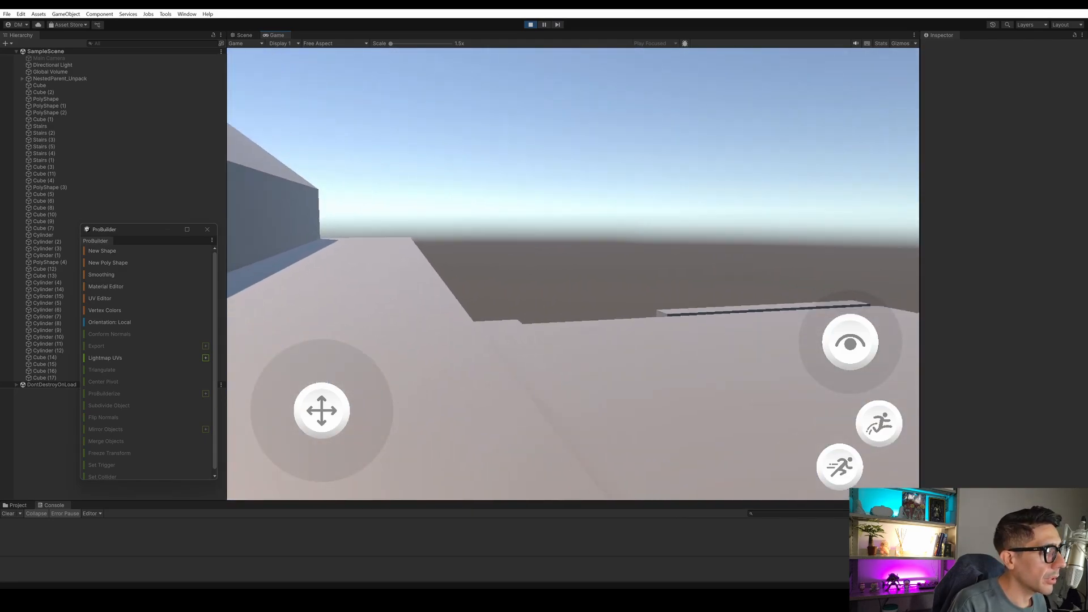
{"action": "key", "text": "w"}
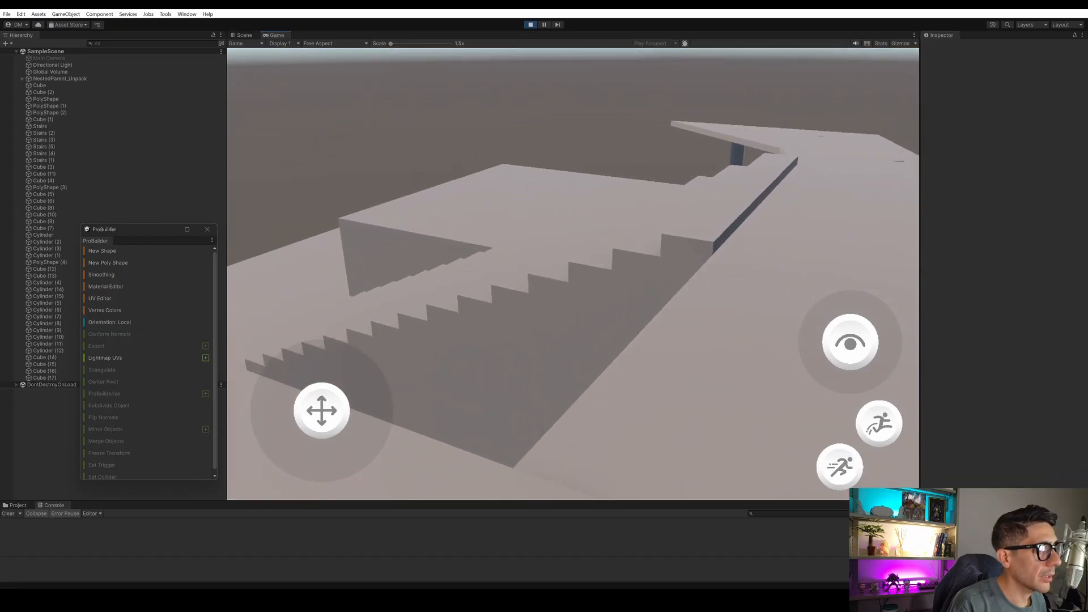
{"action": "key", "text": "w"}
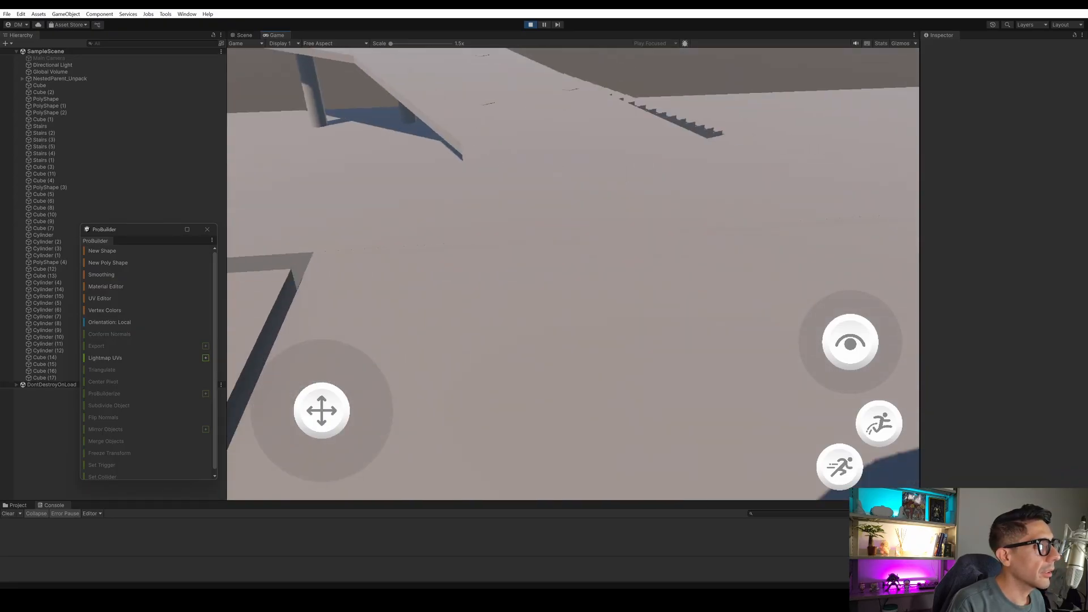
{"action": "key", "text": "w"}
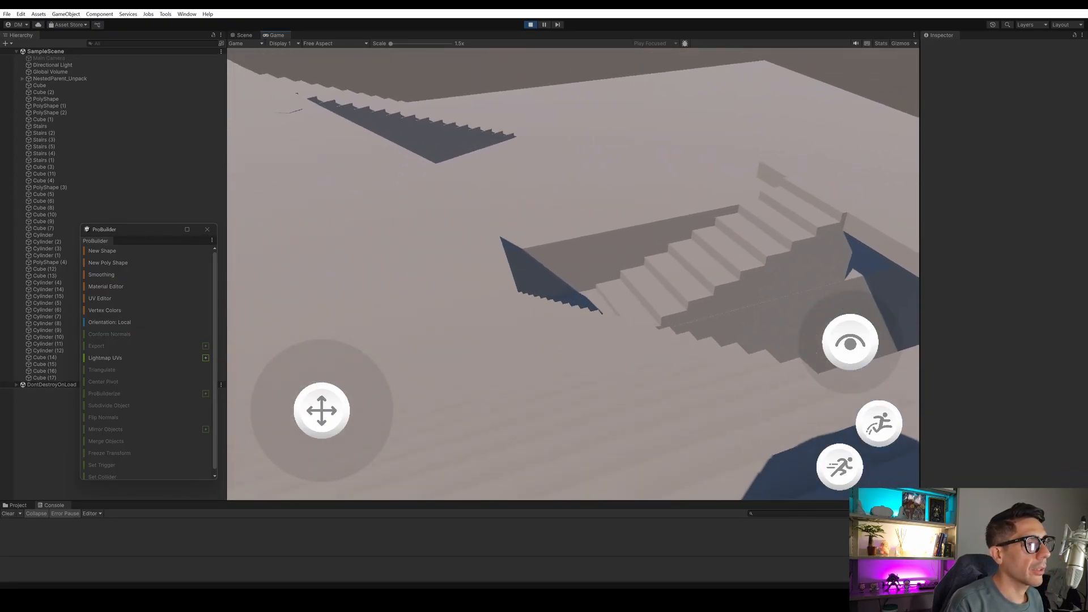
{"action": "key", "text": "w"}
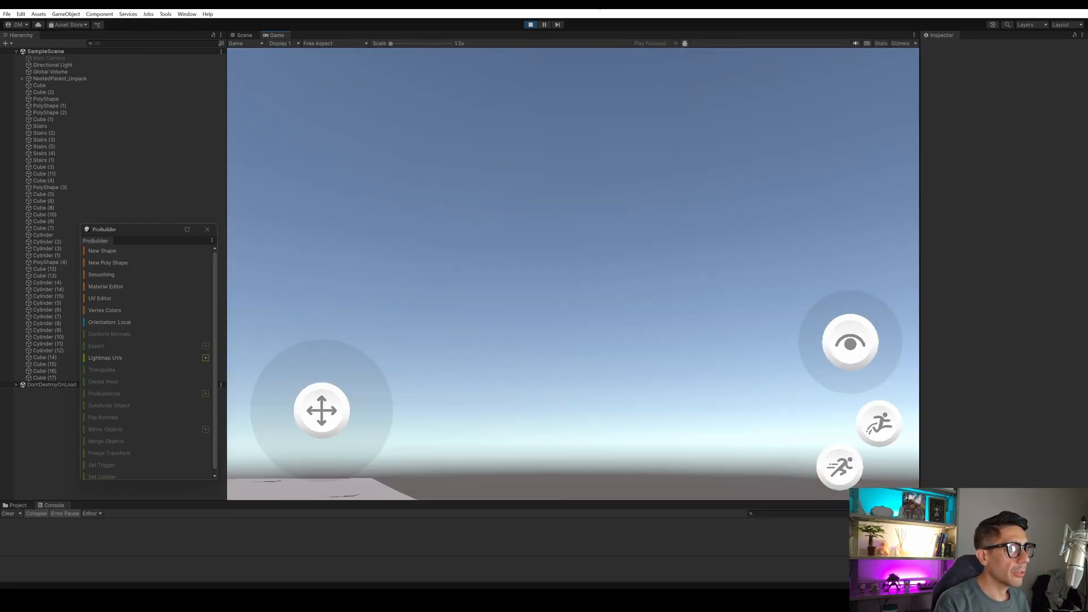
{"action": "key", "text": "ctrl+p"}
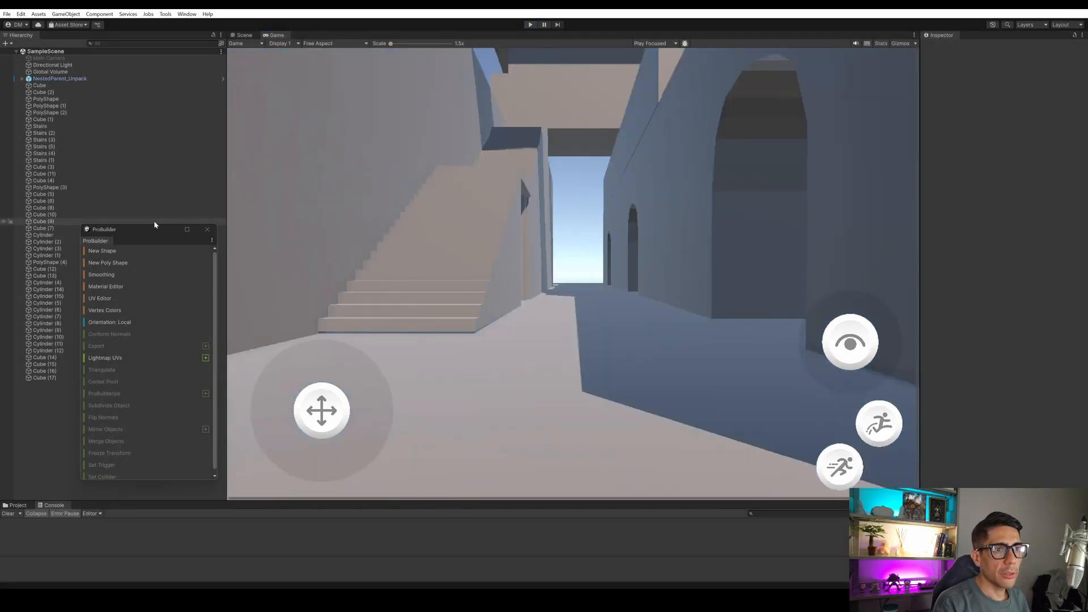
Select PlayerCapsule inside NestedParent_Unpack and review its Character Controller and First Person Controller settings.
{"action": "left_click", "coordinate": [29, 80]}
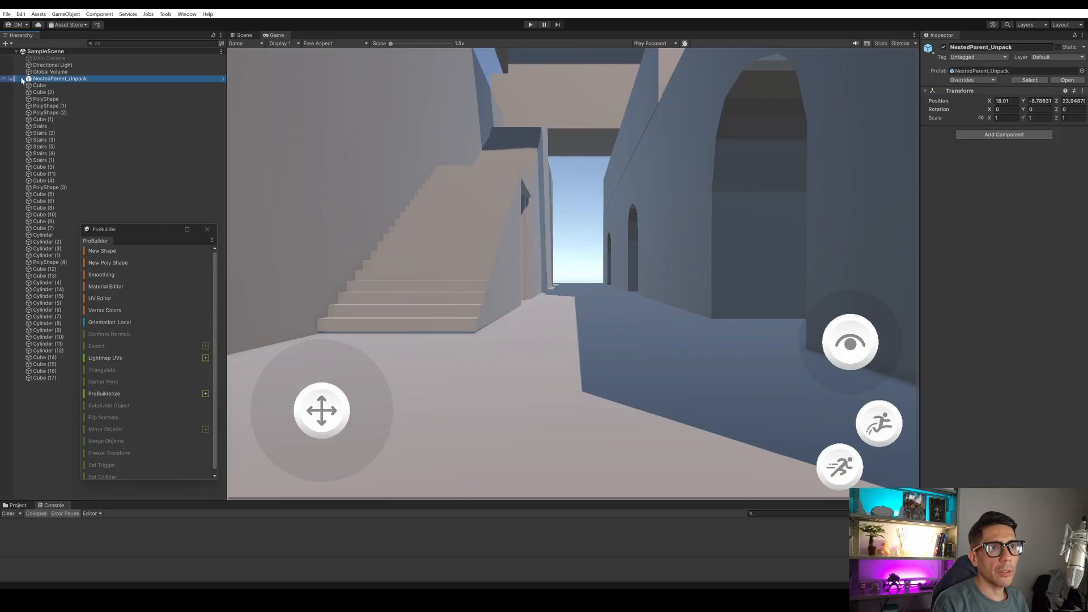
{"action": "left_click", "coordinate": [22, 79]}
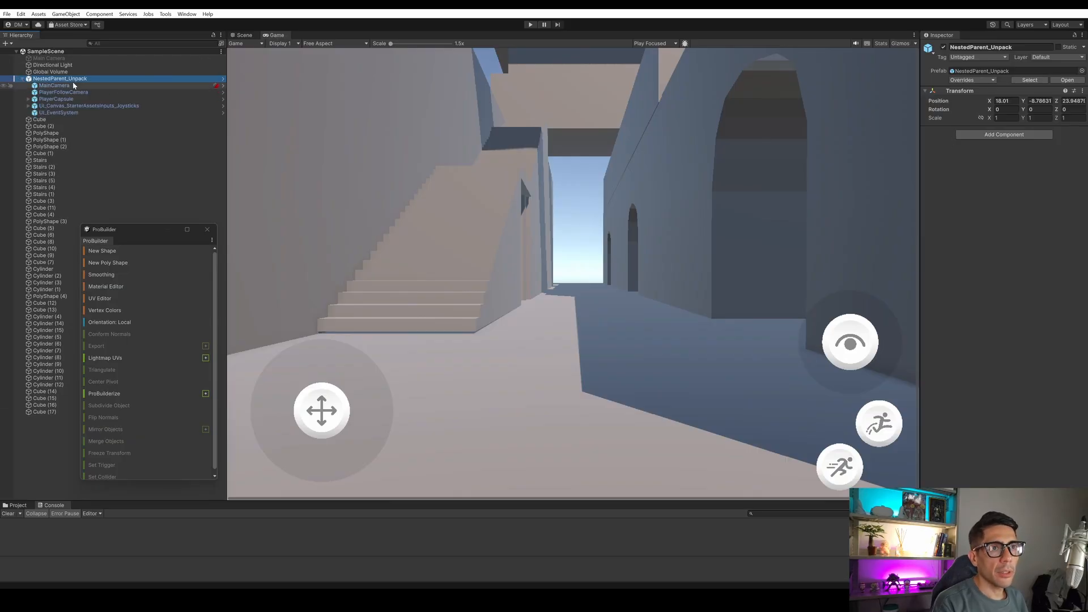
{"action": "left_click", "coordinate": [57, 99]}
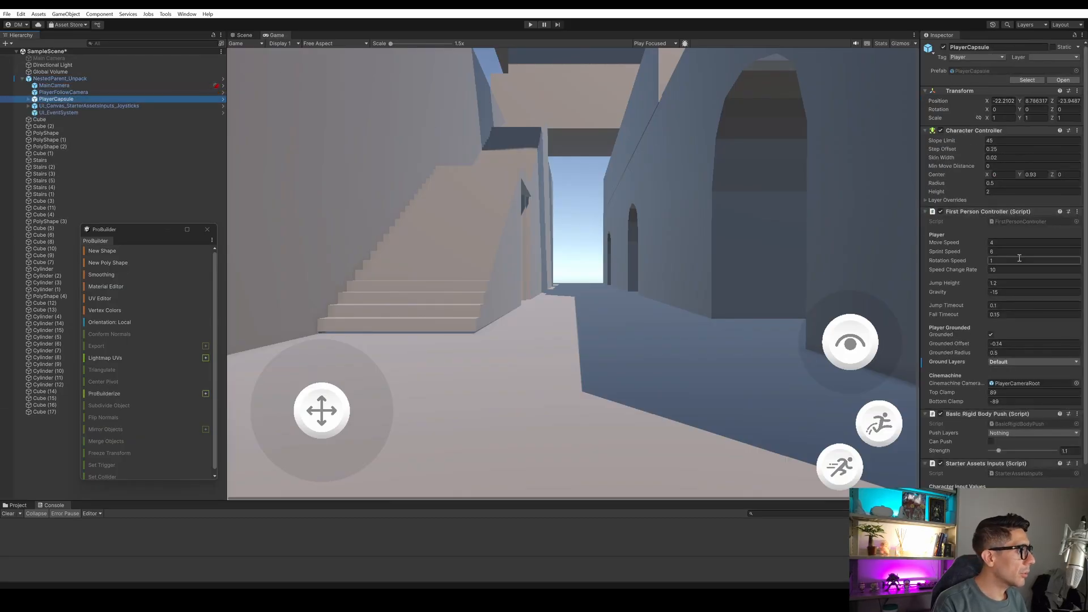
{"action": "scroll", "coordinate": [1040, 306], "scroll_direction": "down", "scroll_amount": 3}
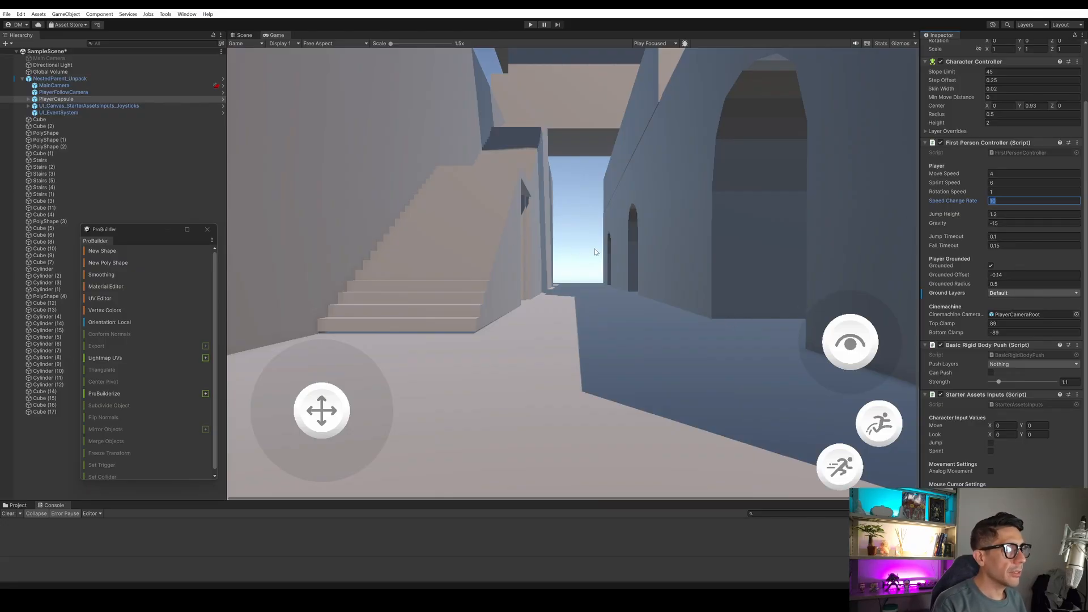
Return to the Scene view and survey the walkways, staircases and tiered tower of the blockout from above.
{"action": "left_click", "coordinate": [242, 36]}
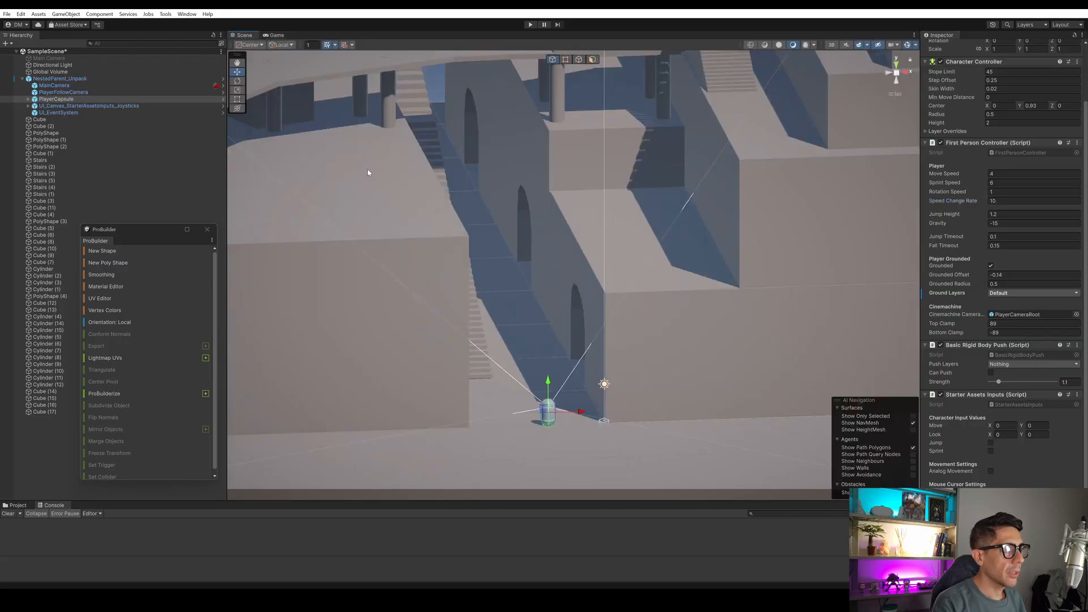
{"action": "right_click_drag", "start_coordinate": [555, 284], "coordinate": [573, 301]}
{"action": "middle_click_drag", "start_coordinate": [567, 187], "coordinate": [561, 329]}
{"action": "scroll", "coordinate": [561, 328], "scroll_direction": "down", "scroll_amount": 4}
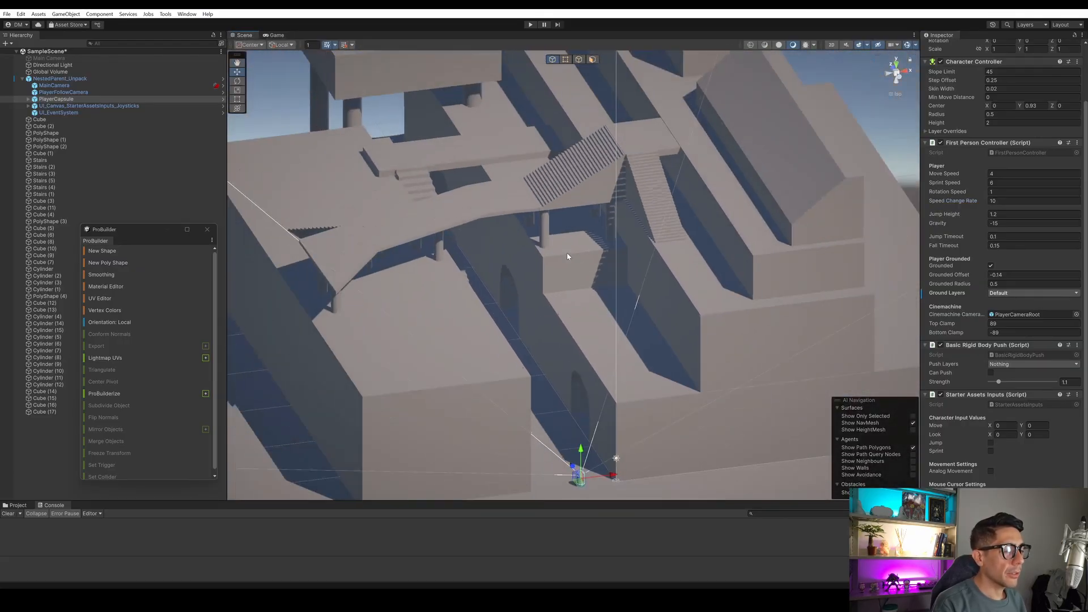
{"action": "middle_click_drag", "start_coordinate": [568, 256], "coordinate": [567, 358]}
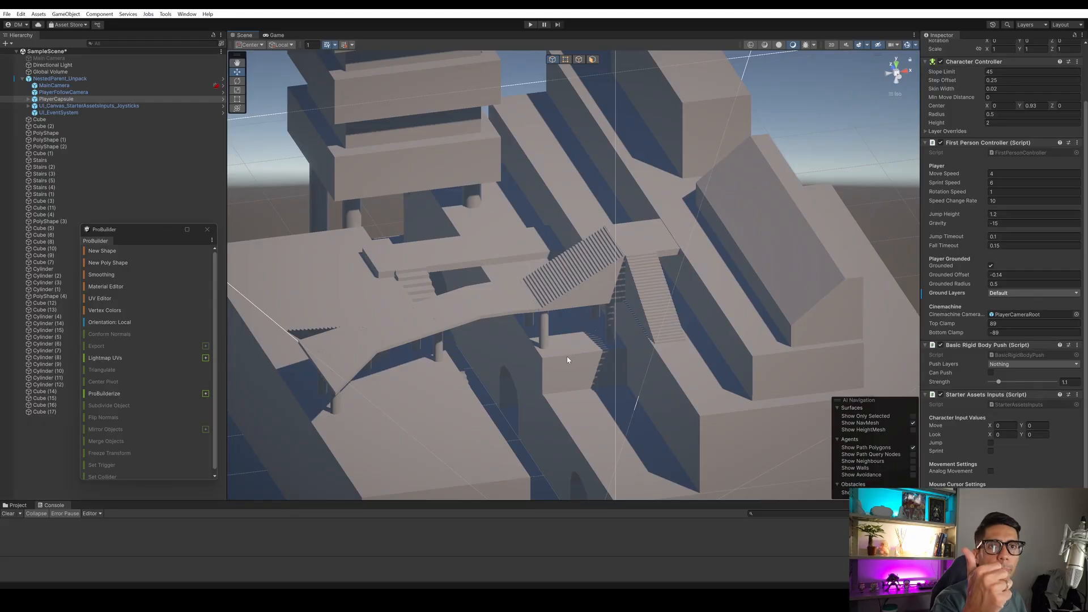